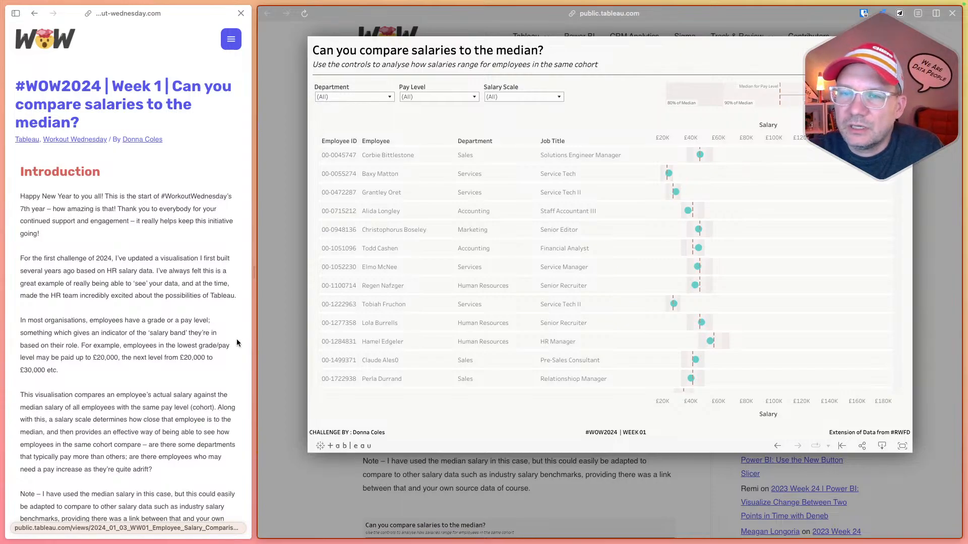
Step: Open the dataset linked in the Dataset section of the challenge page and download the employee data CSV file
{"action": "scroll", "coordinate": [164, 366], "scroll_direction": "down", "scroll_amount": 5}
{"action": "scroll", "coordinate": [164, 366], "scroll_direction": "down", "scroll_amount": 15}
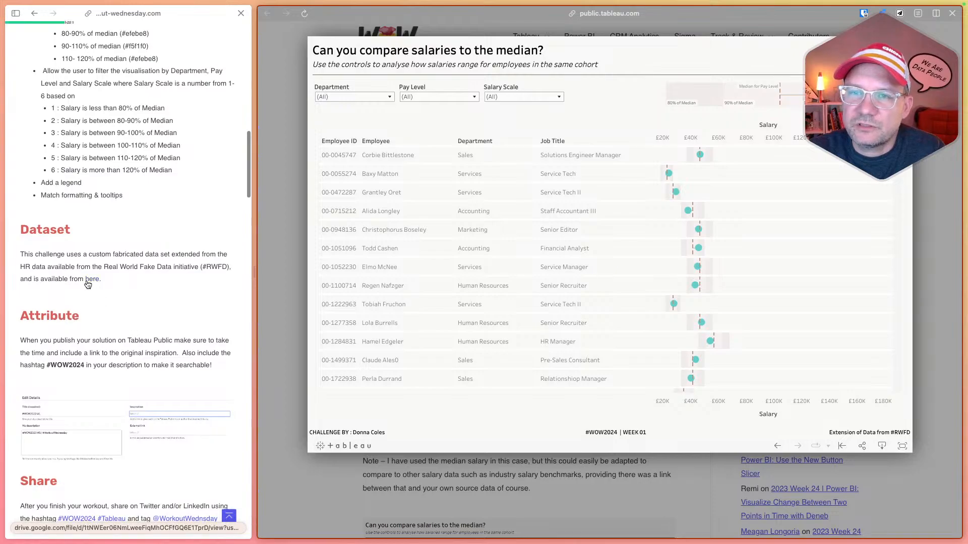
{"action": "left_click", "coordinate": [90, 280]}
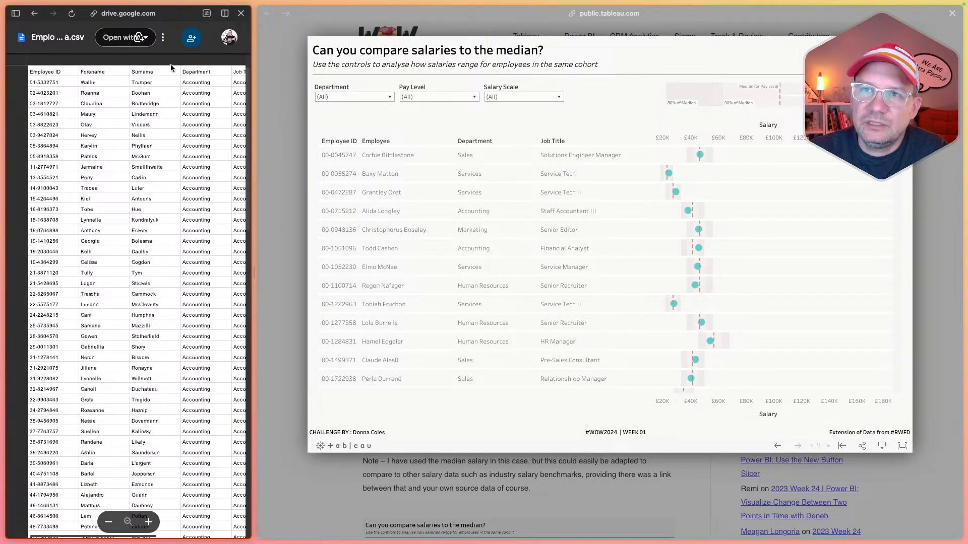
{"action": "left_click", "coordinate": [162, 38]}
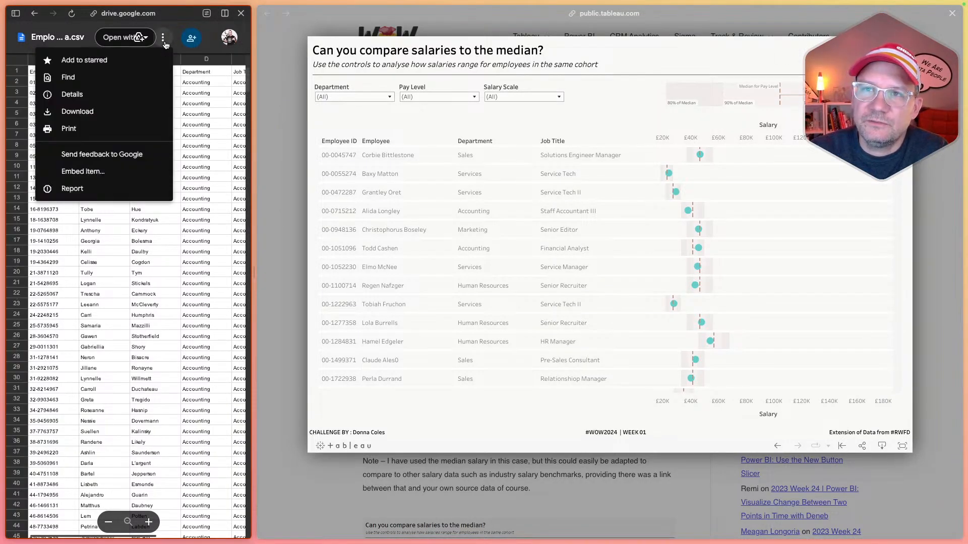
{"action": "left_click", "coordinate": [88, 112]}
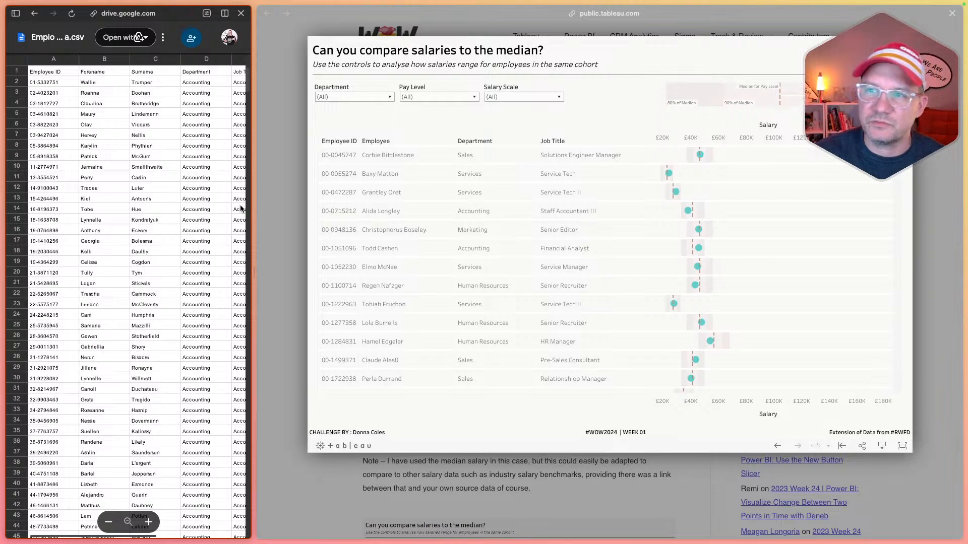
Step: Switch to Tableau and connect to the text file Employee Data.csv in the Downloads folder
{"action": "key", "text": "ctrl+Left"}
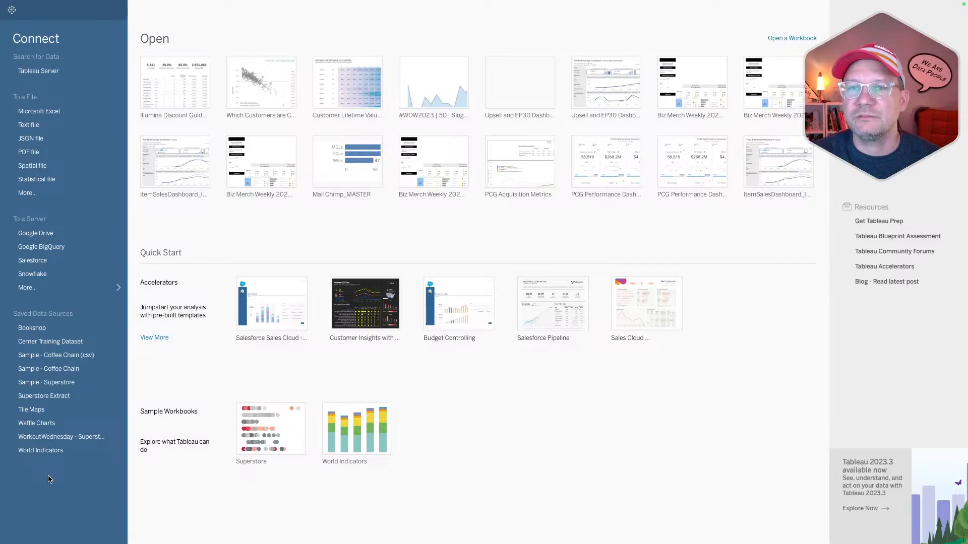
{"action": "key", "text": "ctrl+Right"}
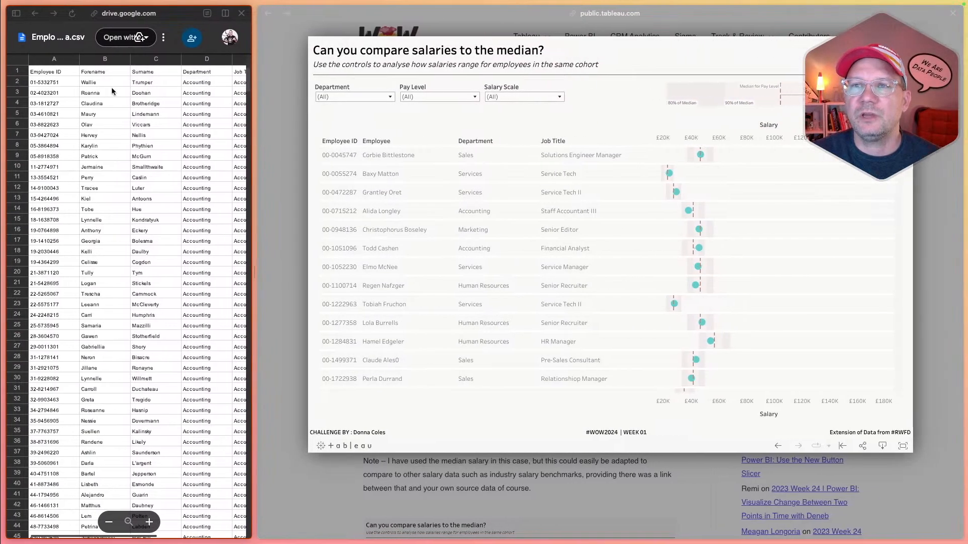
{"action": "key", "text": "ctrl+Left"}
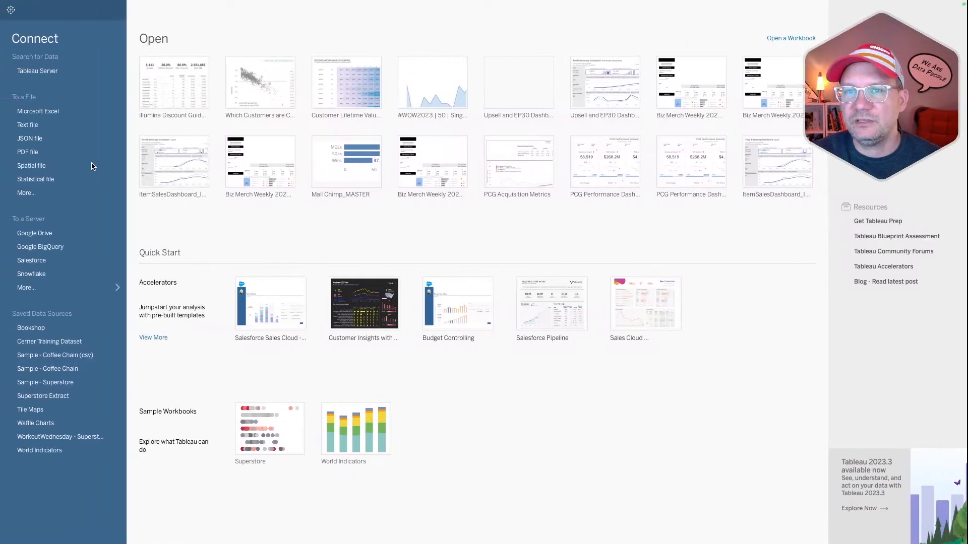
{"action": "left_click", "coordinate": [35, 130]}
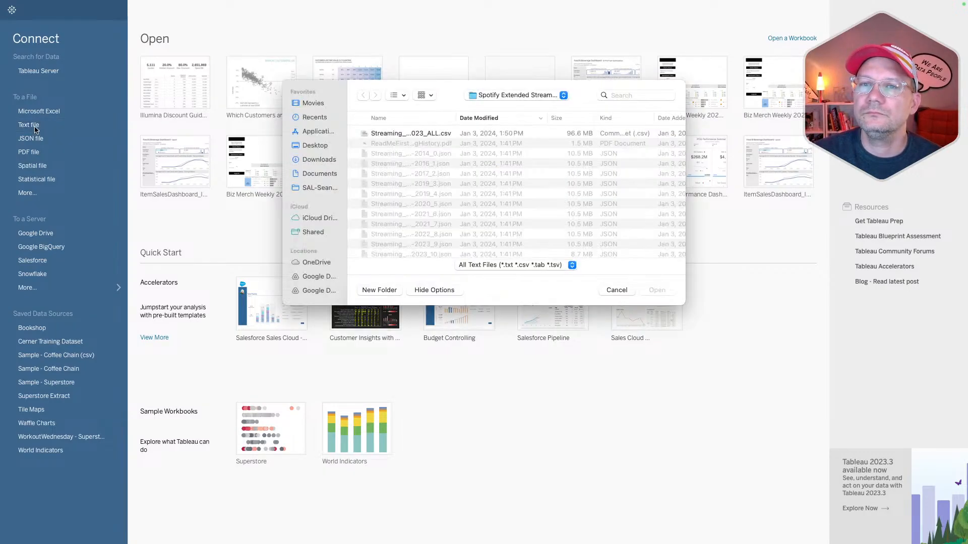
{"action": "left_click", "coordinate": [316, 161]}
{"action": "double_click", "coordinate": [406, 134]}
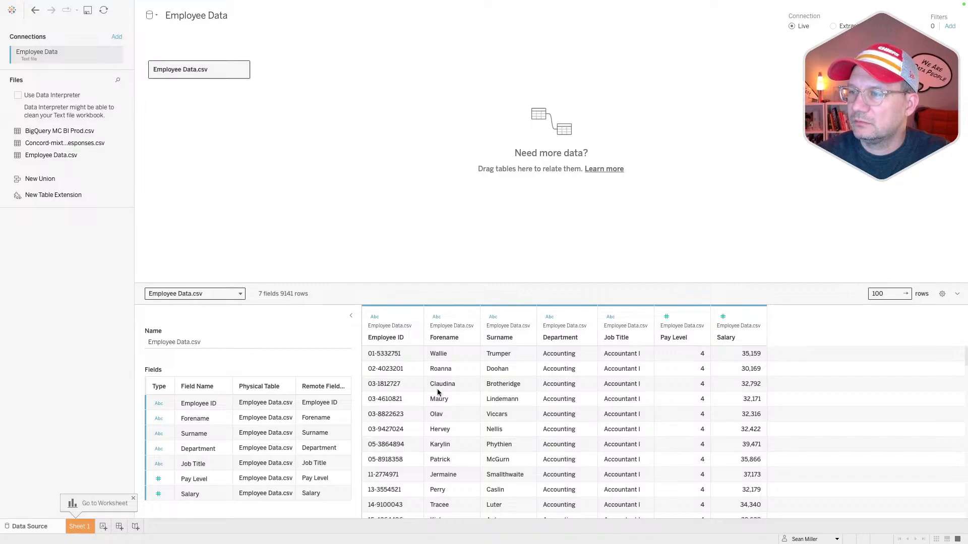
Step: Open Sheet 1 and list the Employee ID values as rows, following the reference dashboard
{"action": "left_click", "coordinate": [79, 526]}
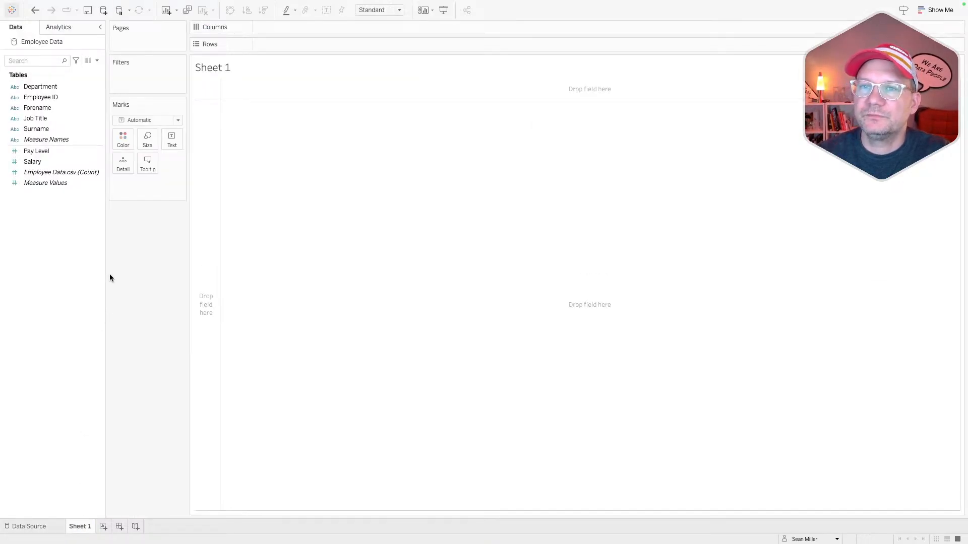
{"action": "key", "text": "ctrl+Right"}
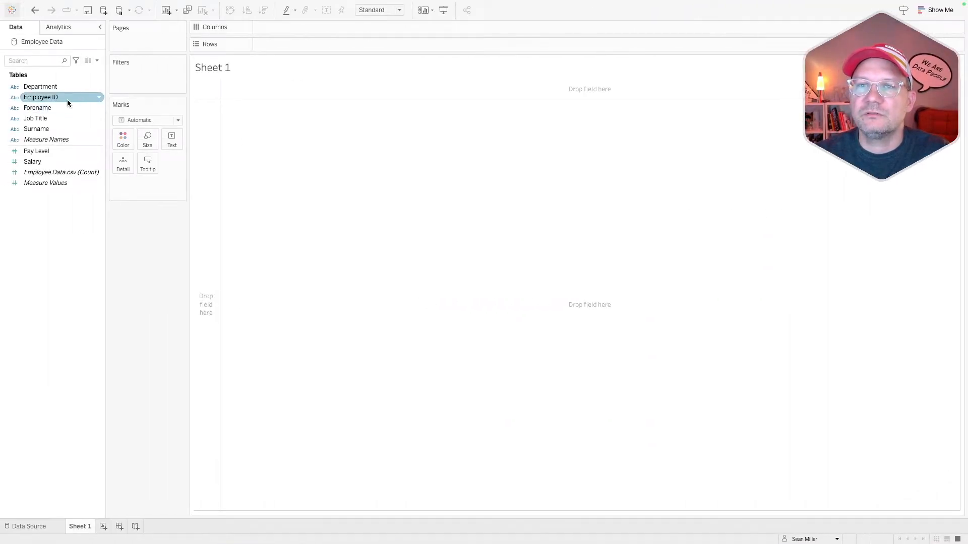
{"action": "left_click_drag", "start_coordinate": [68, 99], "coordinate": [310, 46]}
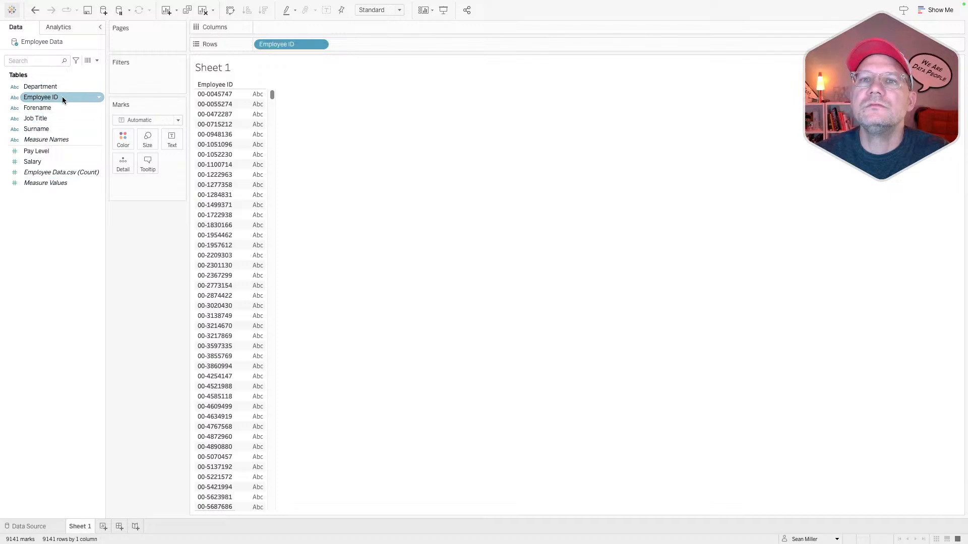
Step: Create a calculated field named Full Name with the formula [Forename]+" "+[Surname]
{"action": "mouse_move", "coordinate": [49, 129]}
{"action": "left_mouse_down"}
{"action": "mouse_move", "coordinate": [250, 63]}
{"action": "mouse_move", "coordinate": [50, 133]}
{"action": "left_mouse_up"}
{"action": "right_click", "coordinate": [43, 244]}
{"action": "left_click", "coordinate": [56, 251]}
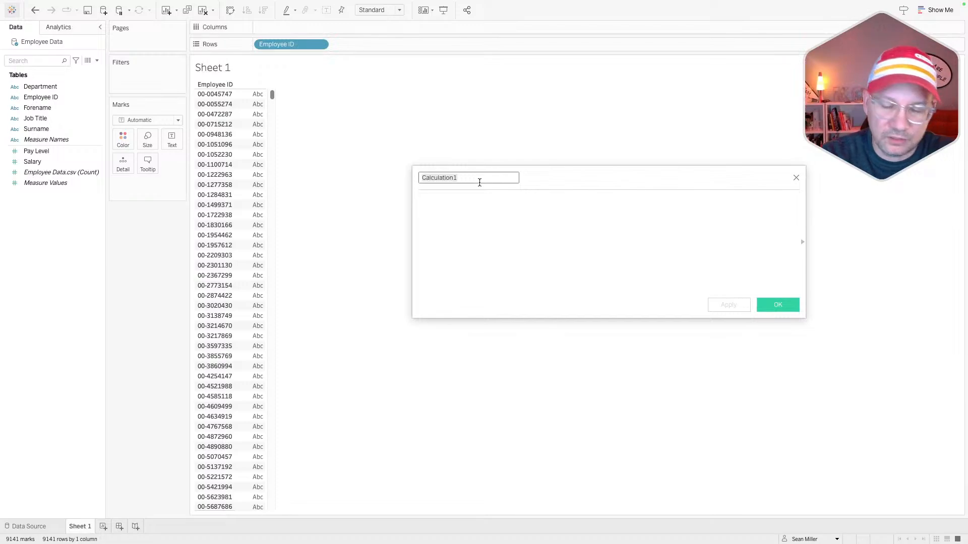
{"action": "type", "text": "Full Name"}
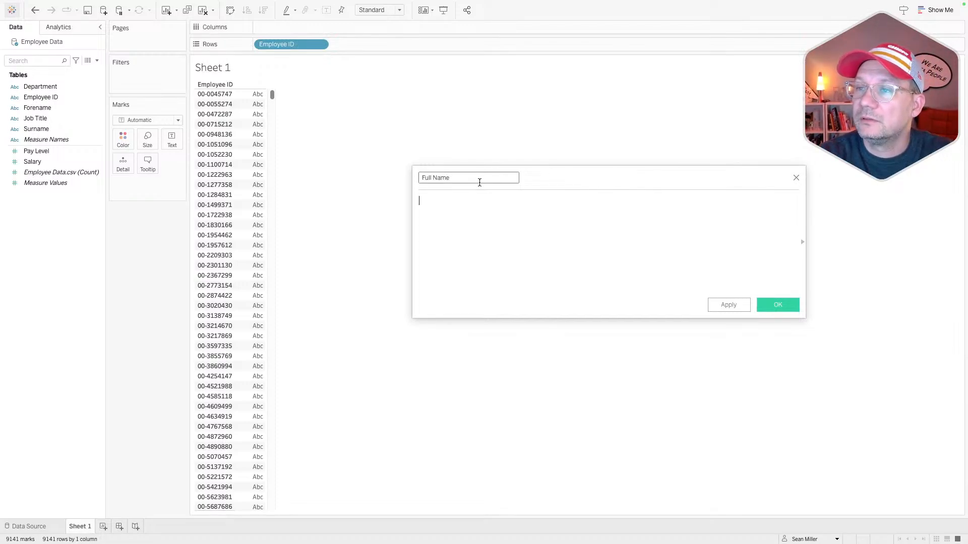
{"action": "type", "text": "Fore"}
{"action": "key", "text": "Return"}
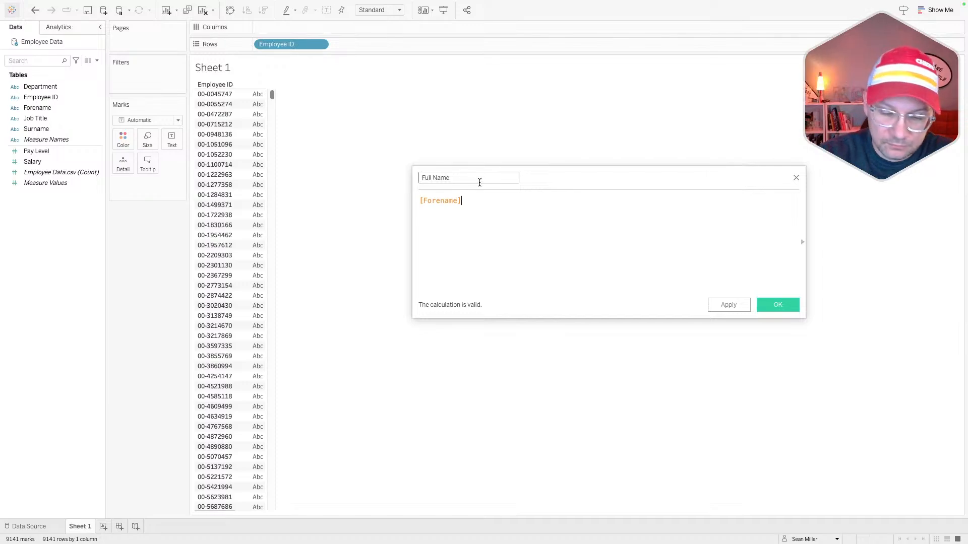
{"action": "type", "text": "+\""}
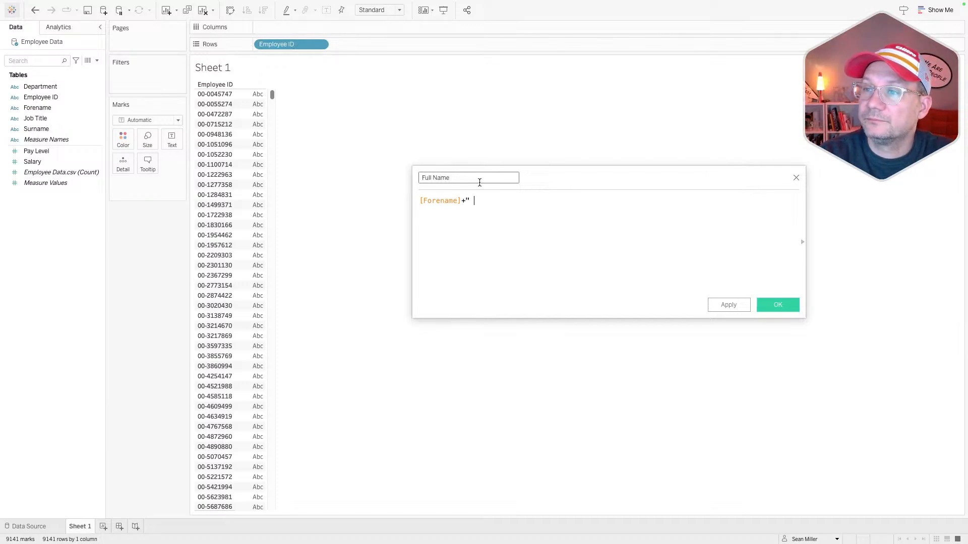
{"action": "type", "text": " \""}
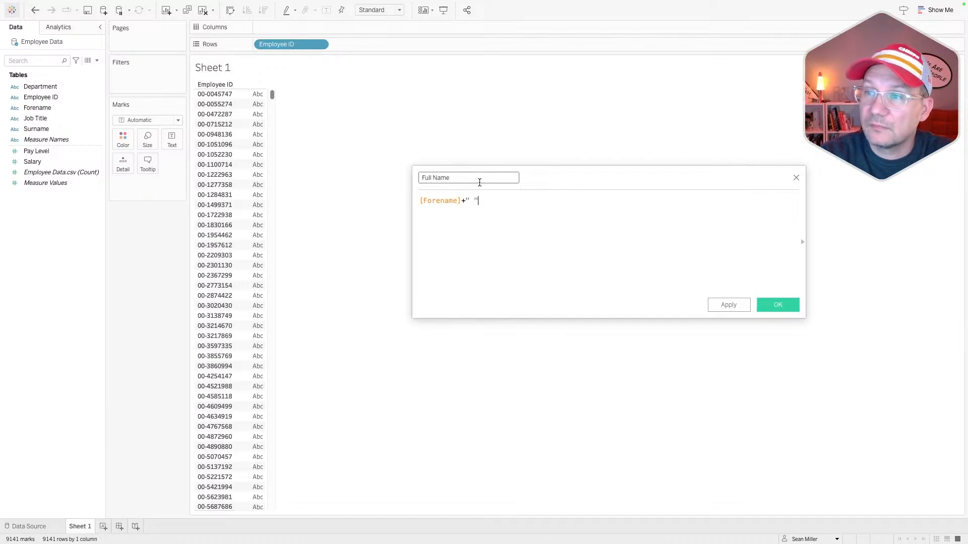
{"action": "type", "text": "+"}
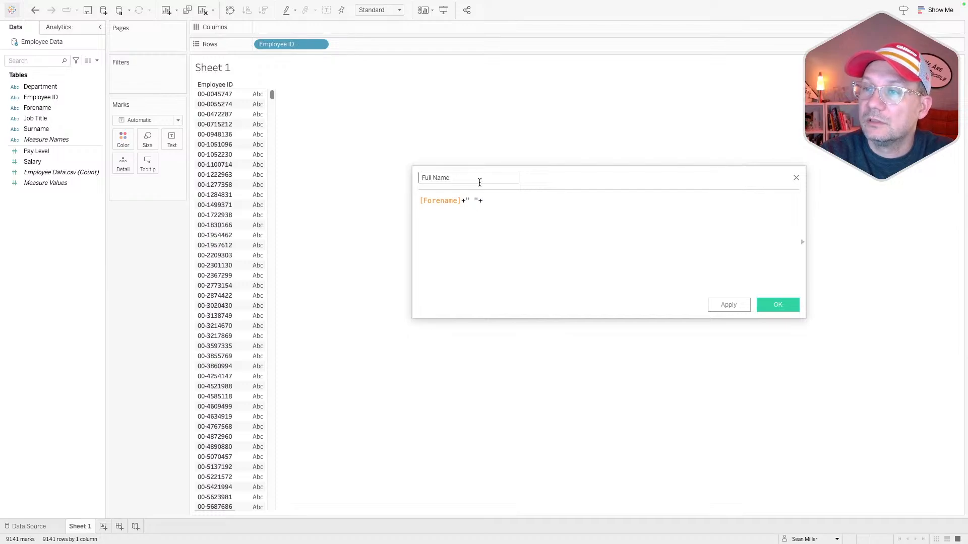
{"action": "type", "text": "sur"}
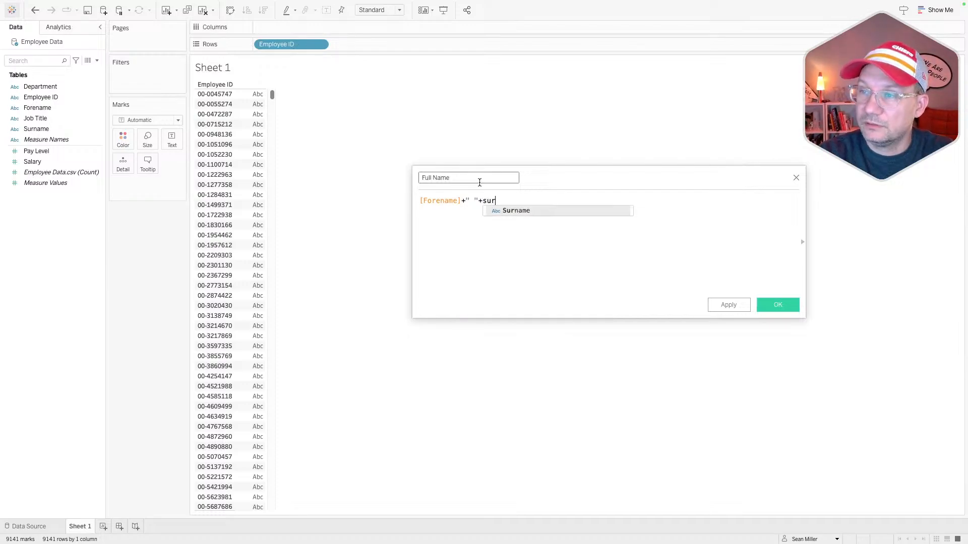
{"action": "key", "text": "Return"}
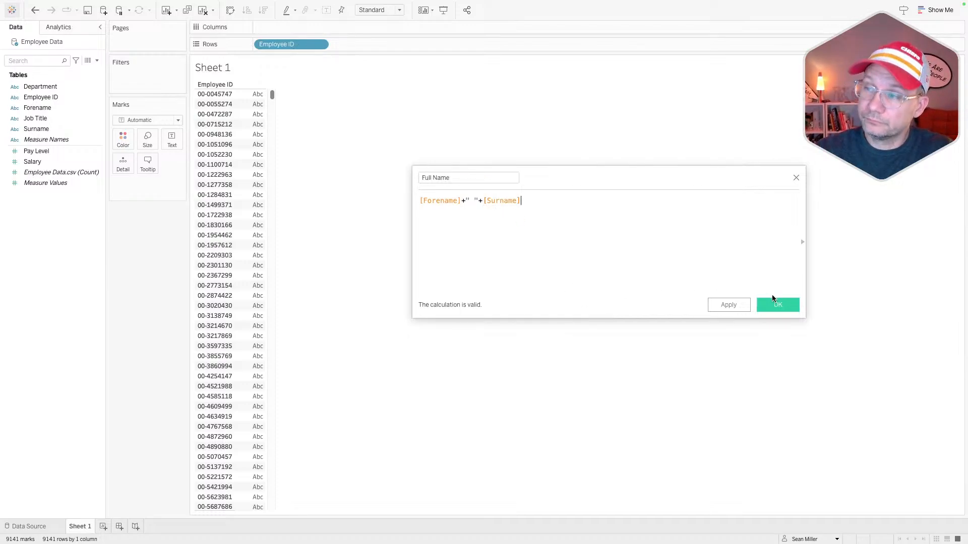
{"action": "left_click", "coordinate": [772, 305]}
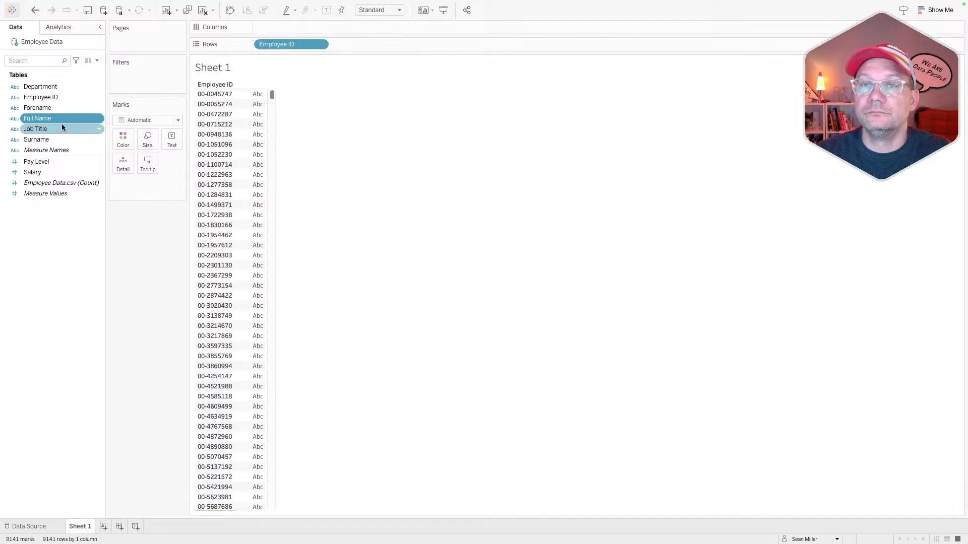
Step: Add Full Name, Department and Job Title to the rows after Employee ID, in that order
{"action": "left_click_drag", "start_coordinate": [62, 120], "coordinate": [400, 47]}
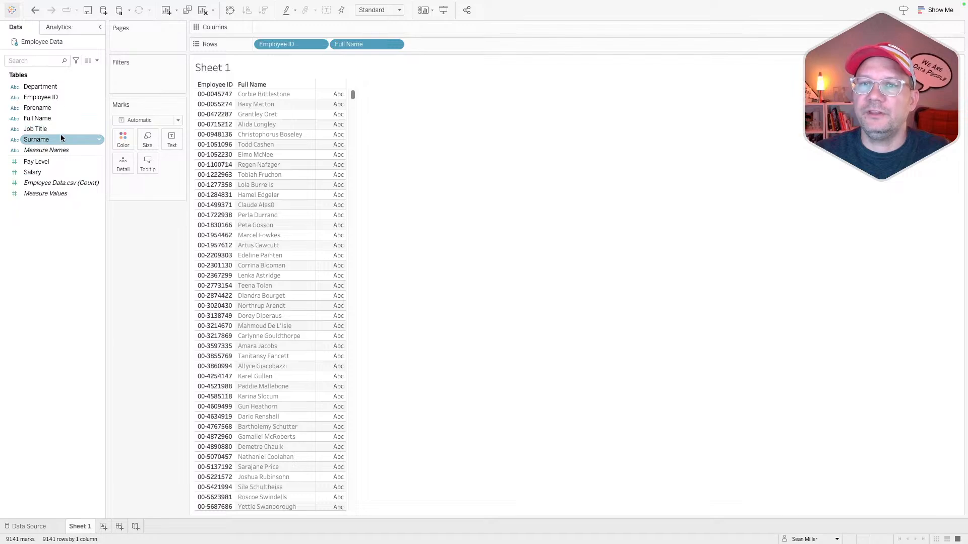
{"action": "left_click_drag", "start_coordinate": [56, 92], "coordinate": [455, 44]}
{"action": "left_click_drag", "start_coordinate": [57, 128], "coordinate": [576, 40]}
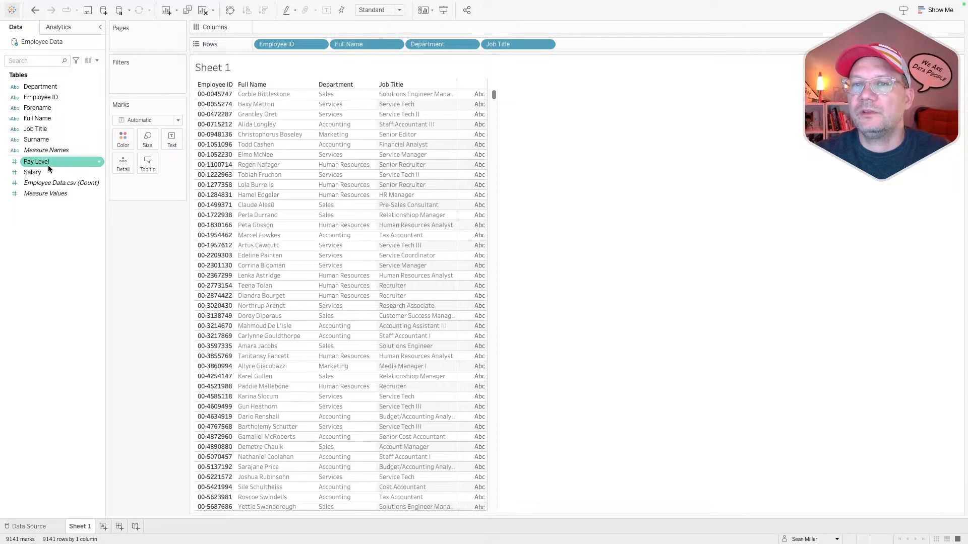
Step: Plot Salary as the sheet's column measure and change the mark type to Circle
{"action": "left_click_drag", "start_coordinate": [44, 173], "coordinate": [311, 27]}
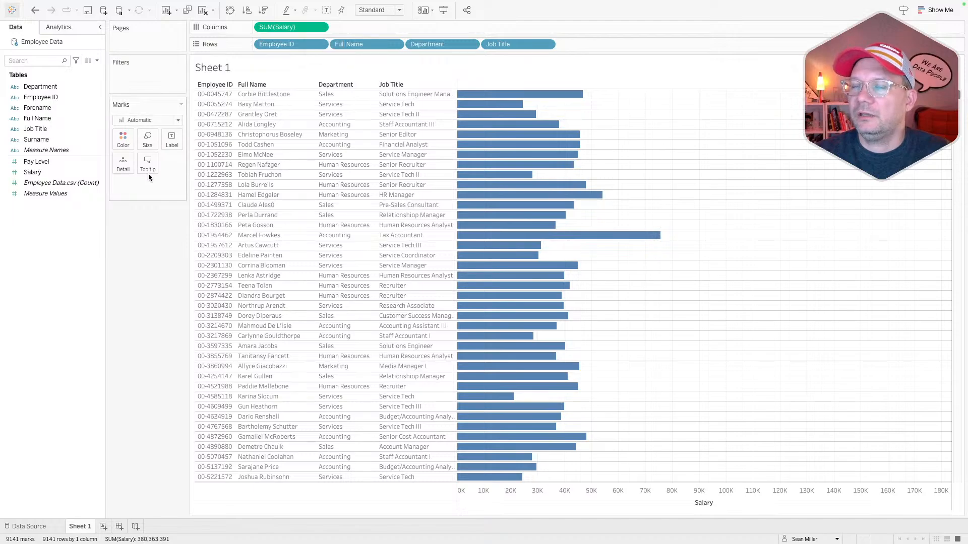
{"action": "left_click", "coordinate": [149, 121]}
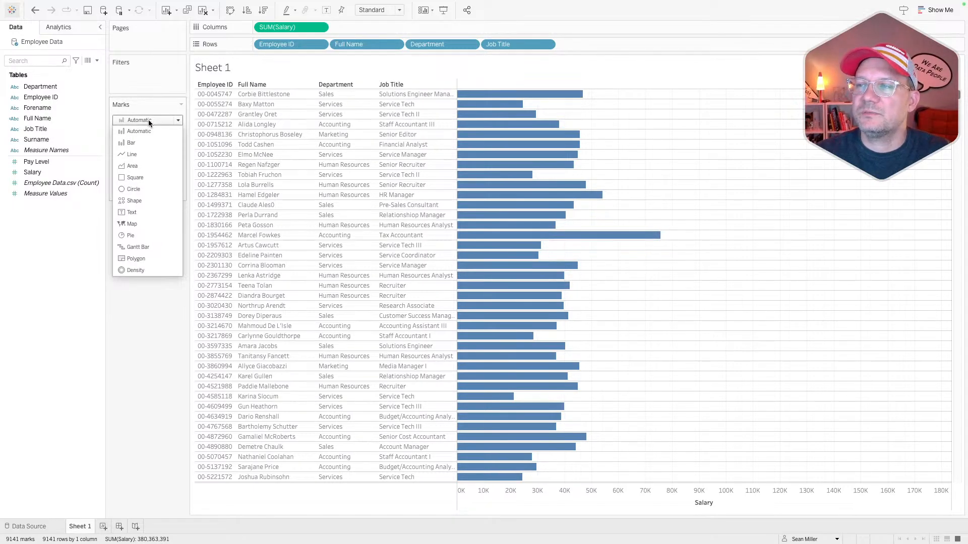
{"action": "left_click", "coordinate": [147, 188]}
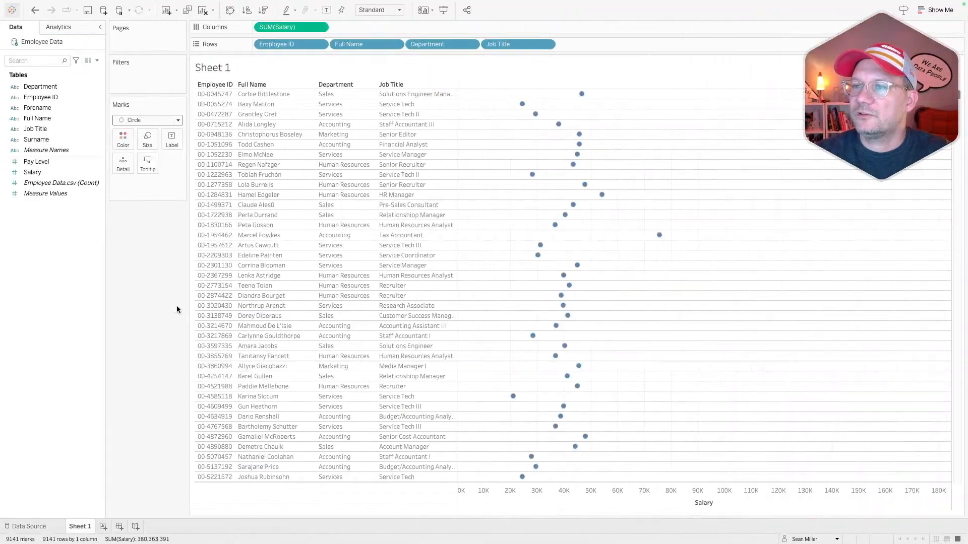
Step: Inspect the first employee's salary mark in the reference dashboard and choose standard currency with locale Welsh (United Kingdom) as Salary's default number format
{"action": "mouse_move", "coordinate": [582, 94]}
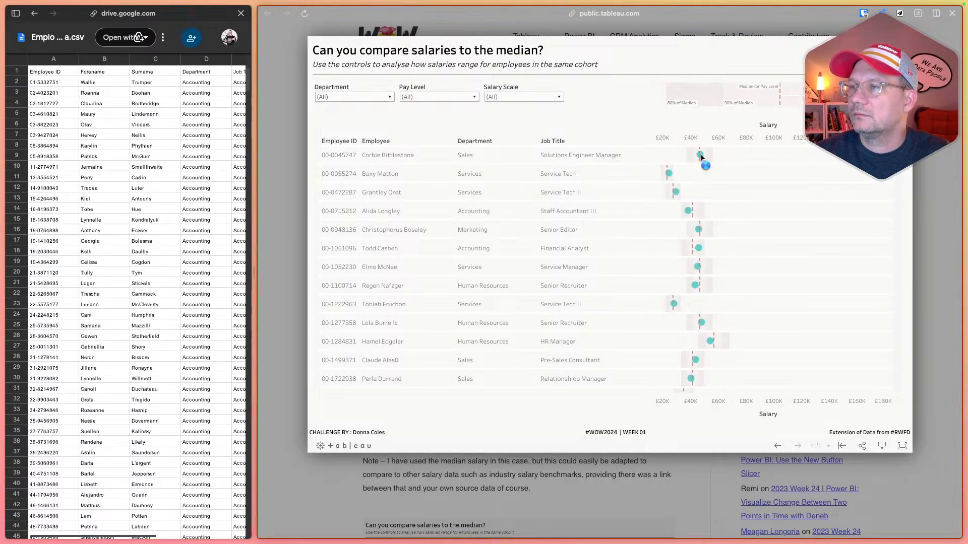
{"action": "left_click", "coordinate": [701, 156]}
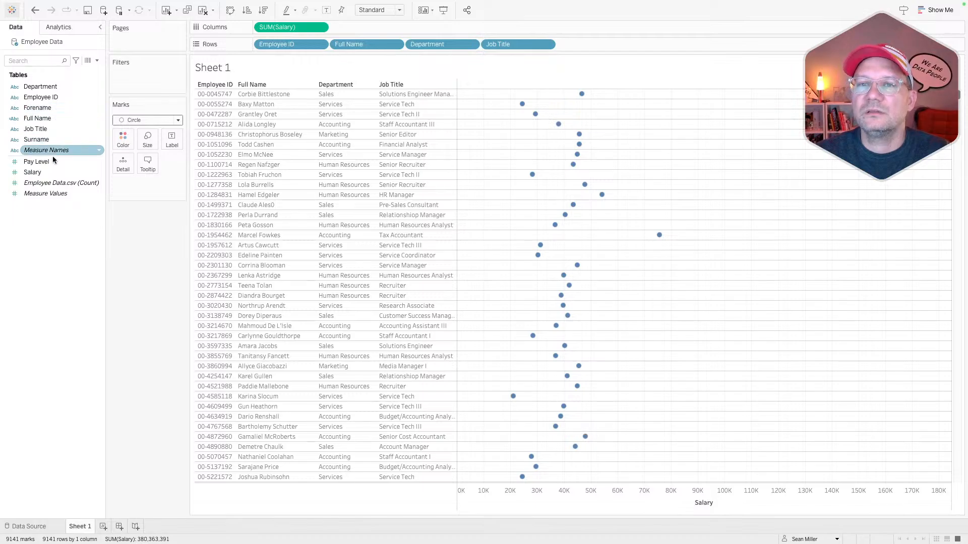
{"action": "right_click", "coordinate": [49, 172]}
{"action": "mouse_move", "coordinate": [95, 284]}
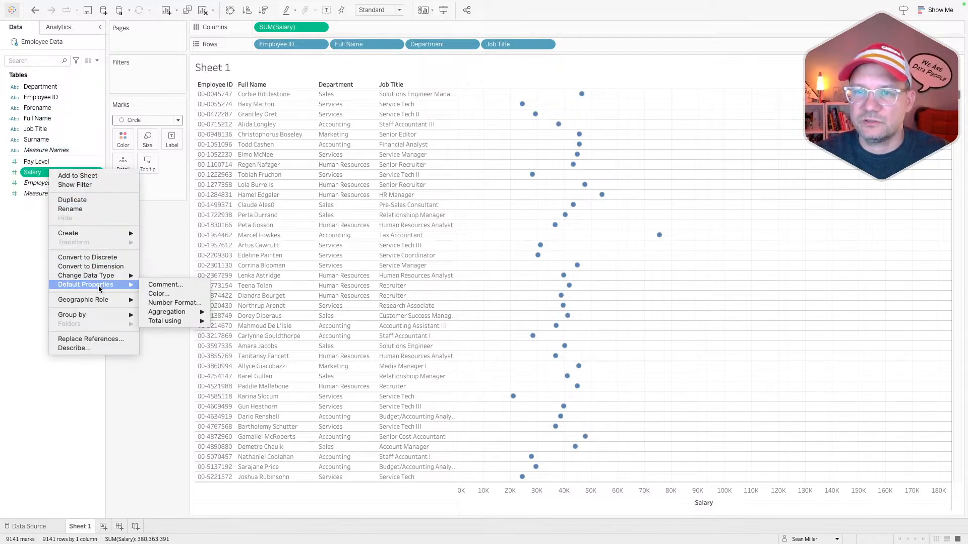
{"action": "left_click", "coordinate": [186, 303]}
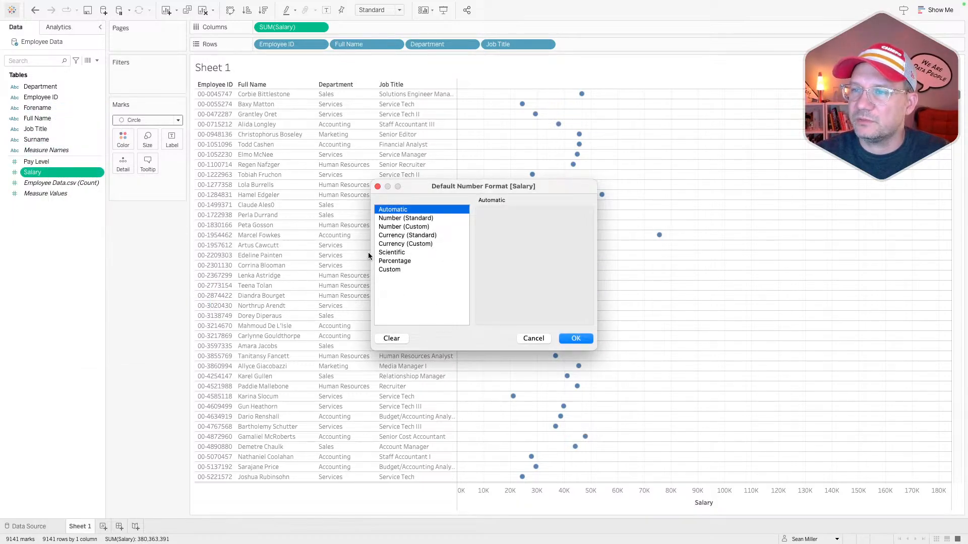
{"action": "left_click", "coordinate": [405, 243]}
{"action": "left_click", "coordinate": [492, 302]}
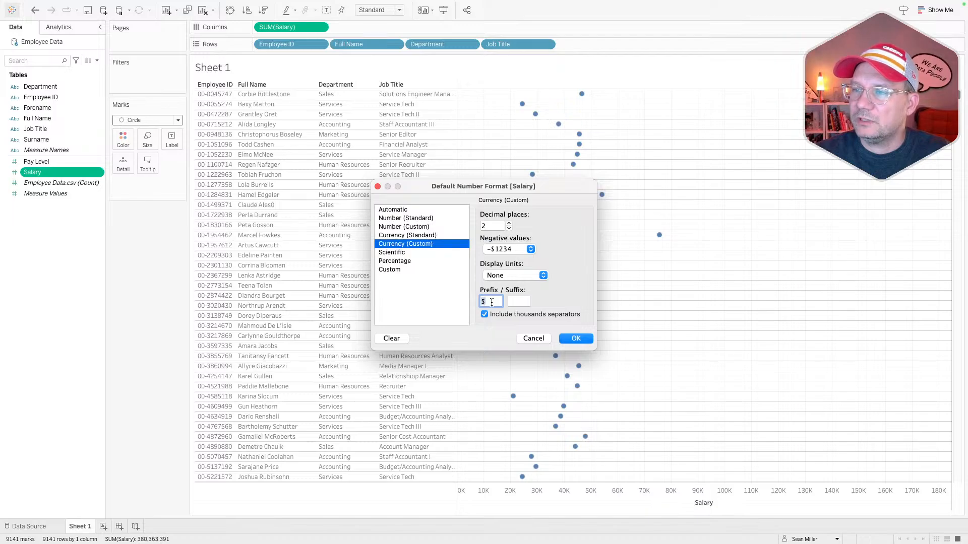
{"action": "left_click", "coordinate": [438, 236]}
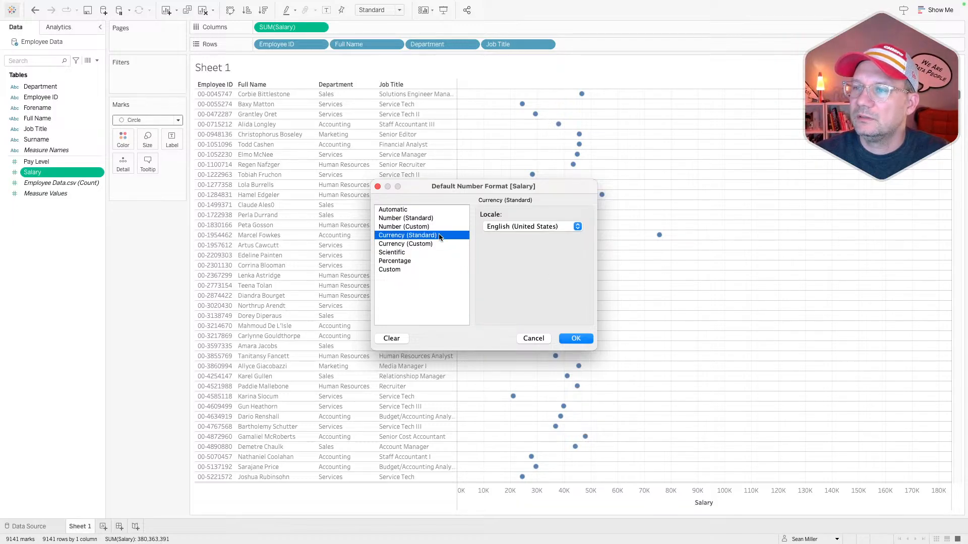
{"action": "left_click", "coordinate": [509, 227]}
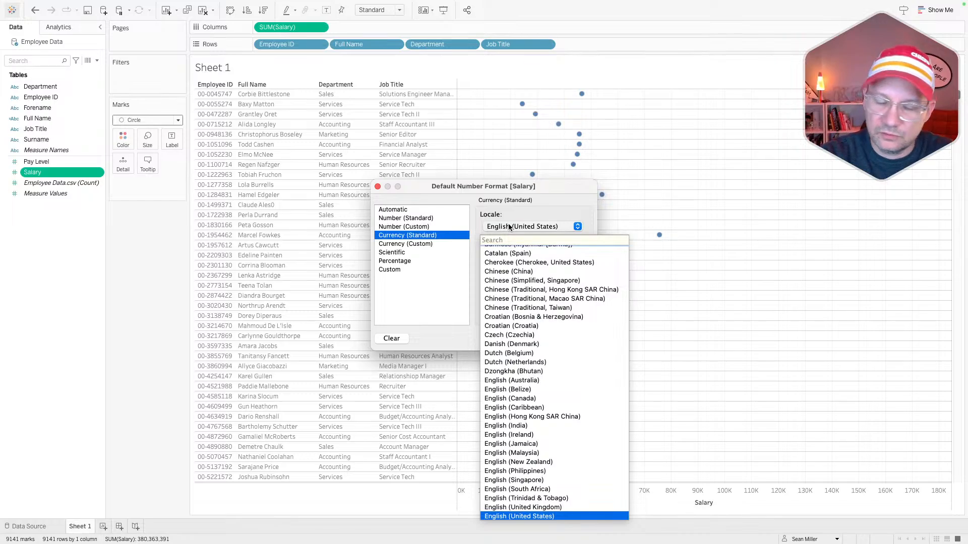
{"action": "type", "text": "un"}
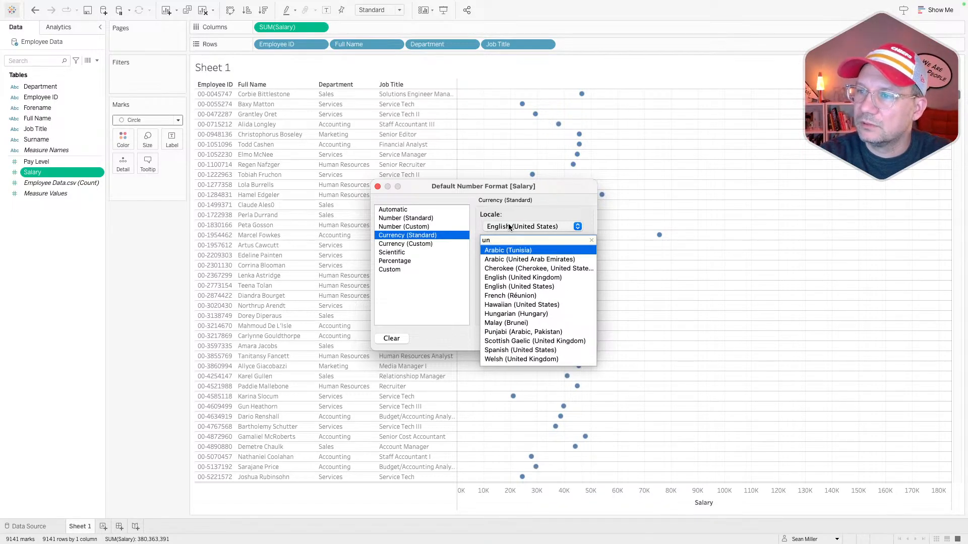
{"action": "left_click", "coordinate": [521, 359]}
Step: Apply a custom currency format to Salary's default properties with the £ prefix and 0 decimal places
{"action": "left_click", "coordinate": [422, 244]}
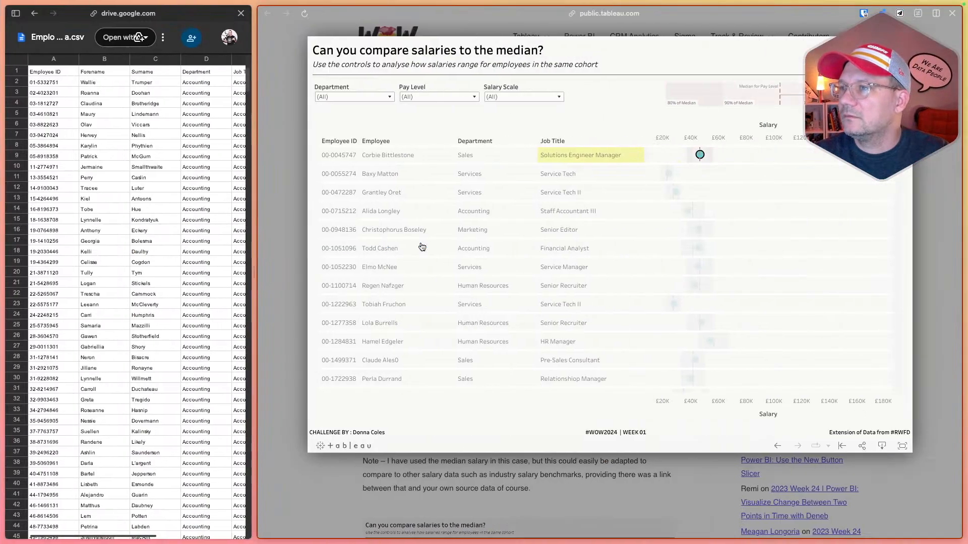
{"action": "key", "text": "ctrl+Left"}
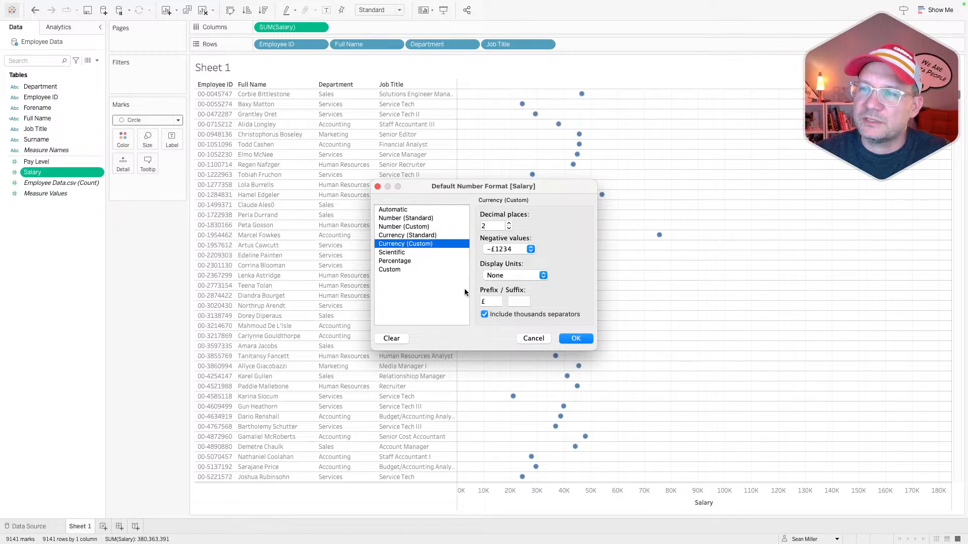
{"action": "left_click", "coordinate": [410, 235]}
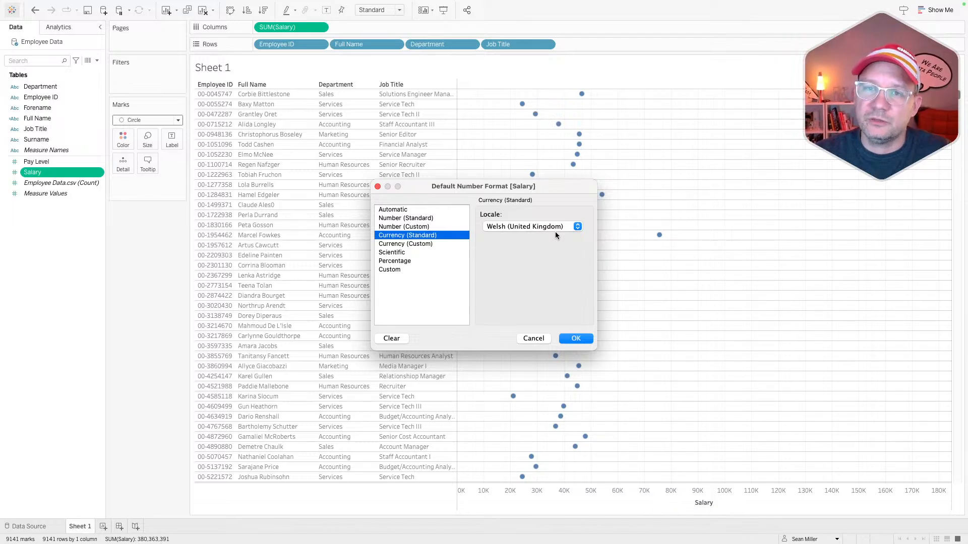
{"action": "left_click", "coordinate": [410, 244]}
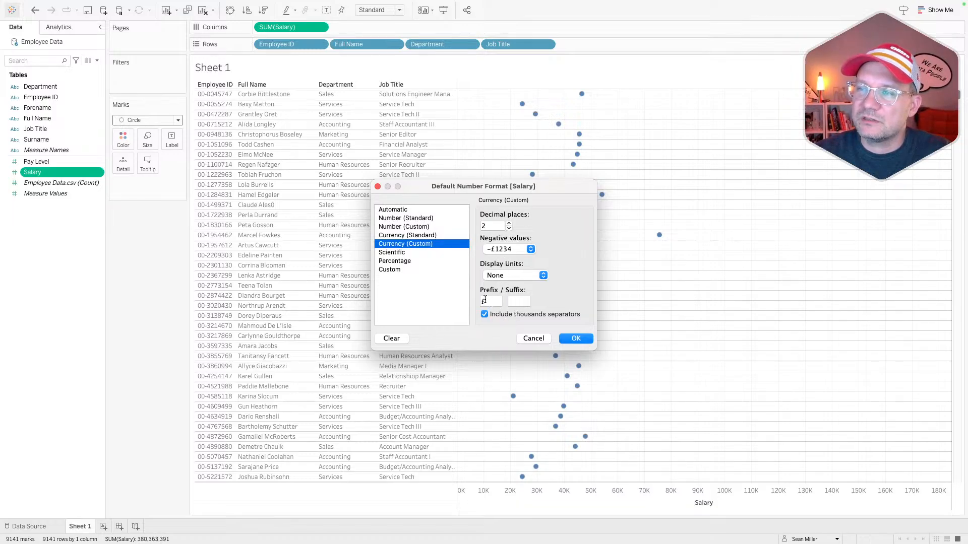
{"action": "left_click", "coordinate": [509, 228]}
{"action": "left_click", "coordinate": [509, 228]}
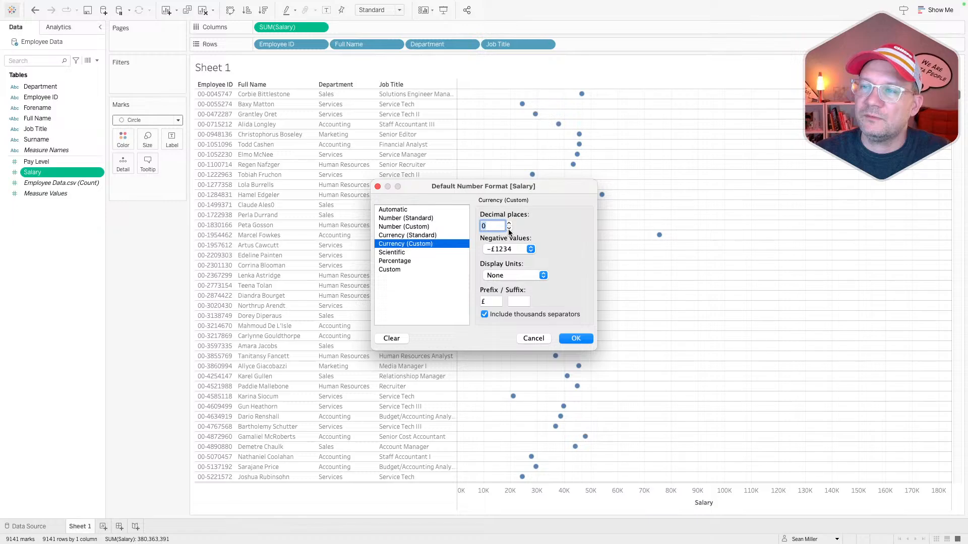
{"action": "left_click", "coordinate": [576, 339]}
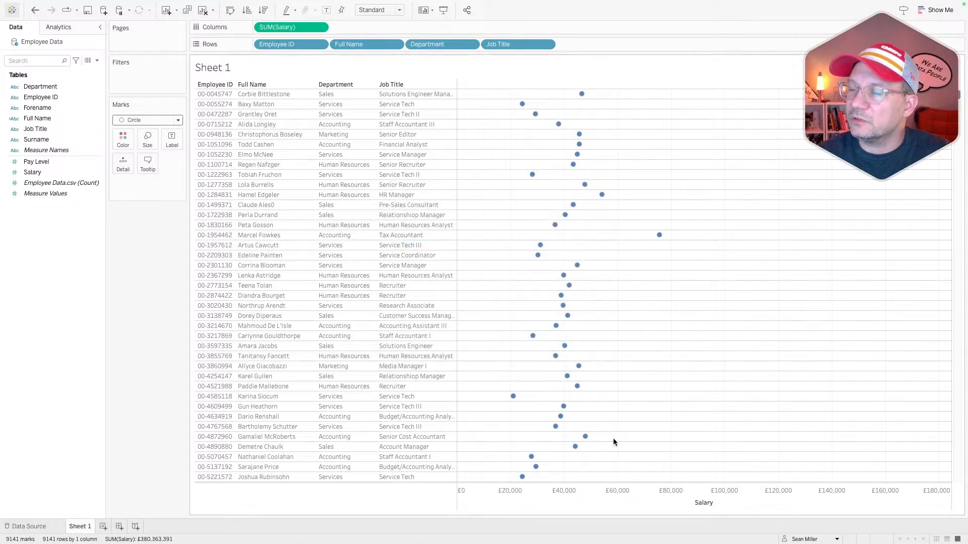
Step: Set the display units of Salary's default number format to thousands (K), matching the reference dashboard's axis
{"action": "key", "text": "ctrl+Right"}
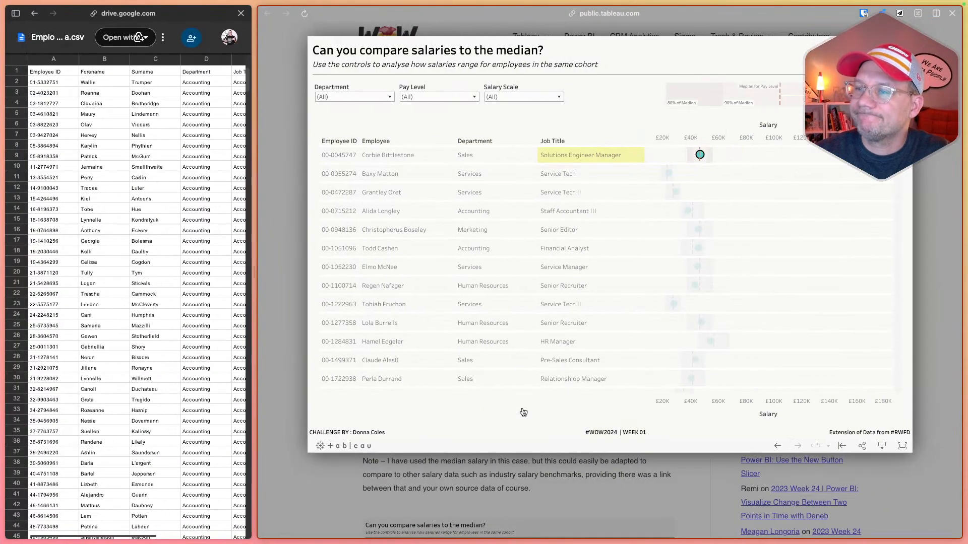
{"action": "key", "text": "ctrl+Left"}
{"action": "left_click", "coordinate": [87, 143]}
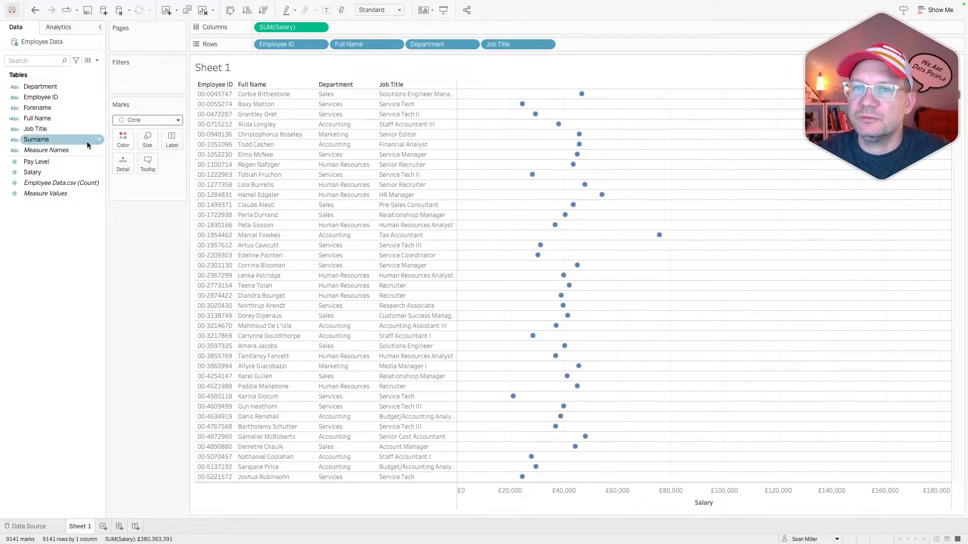
{"action": "right_click", "coordinate": [51, 172]}
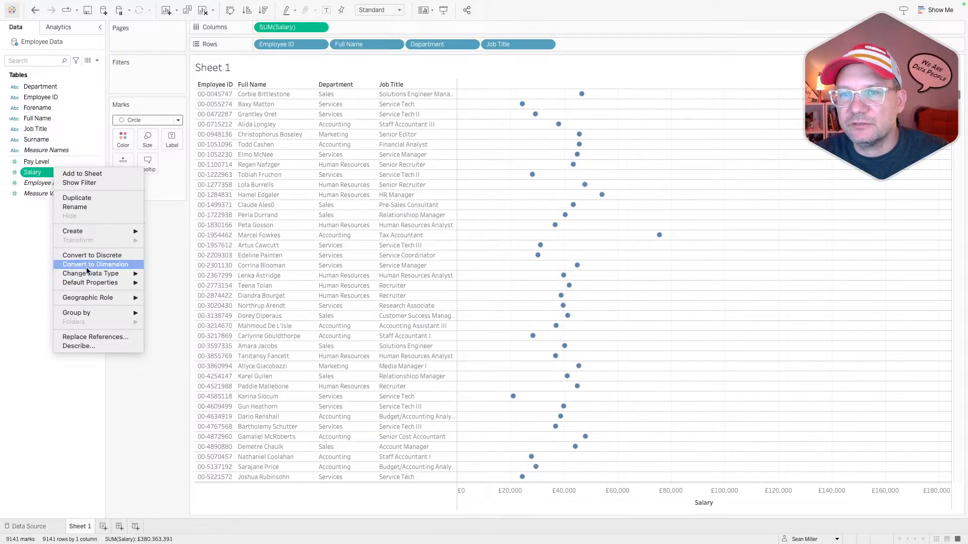
{"action": "mouse_move", "coordinate": [126, 283]}
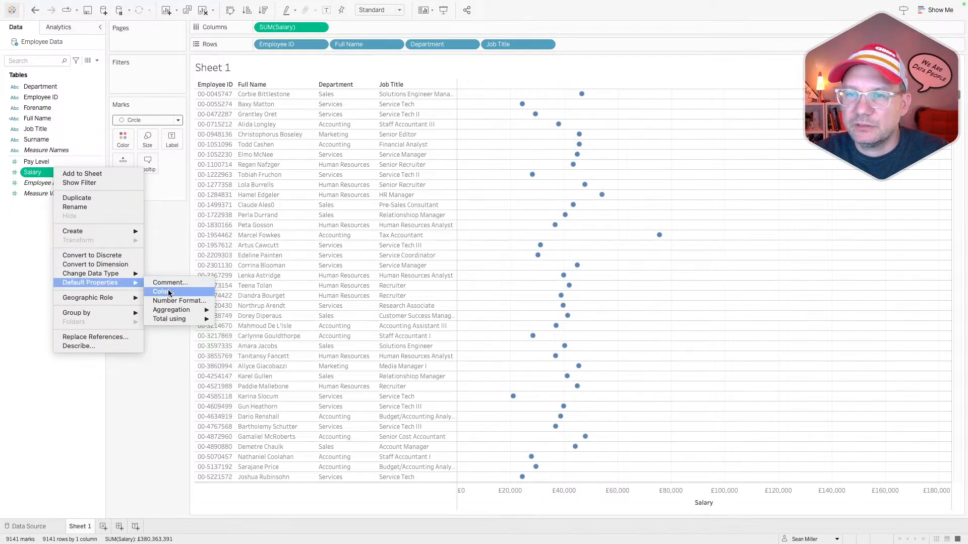
{"action": "left_click", "coordinate": [174, 301]}
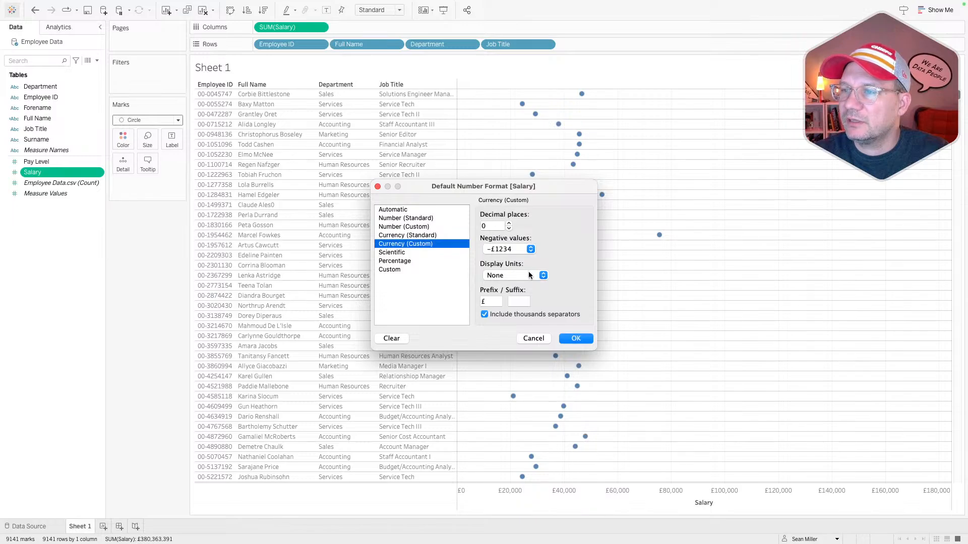
{"action": "left_click", "coordinate": [528, 275]}
{"action": "left_click", "coordinate": [531, 284]}
{"action": "left_click", "coordinate": [576, 338]}
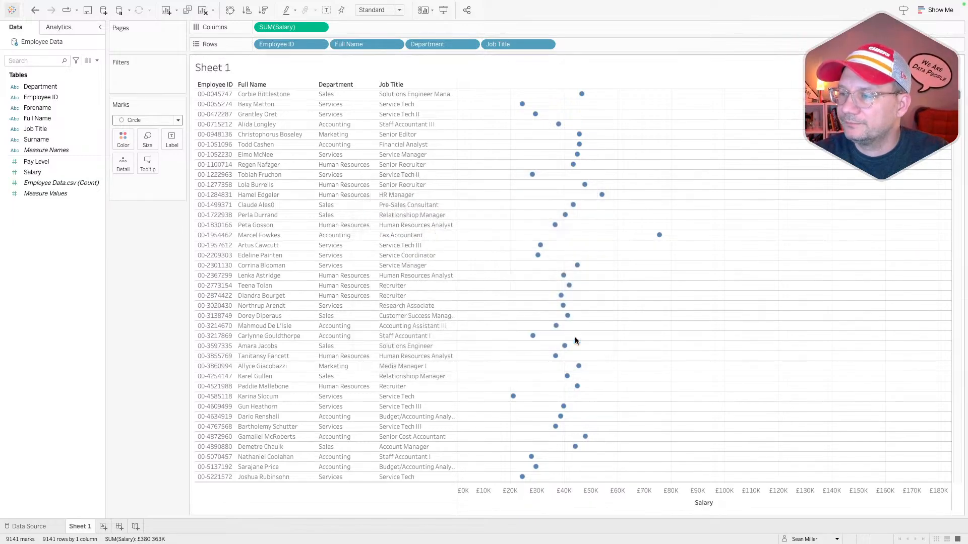
Step: Compare the sheet's Salary axis and circle marks with the reference dashboard
{"action": "key", "text": "ctrl+Right"}
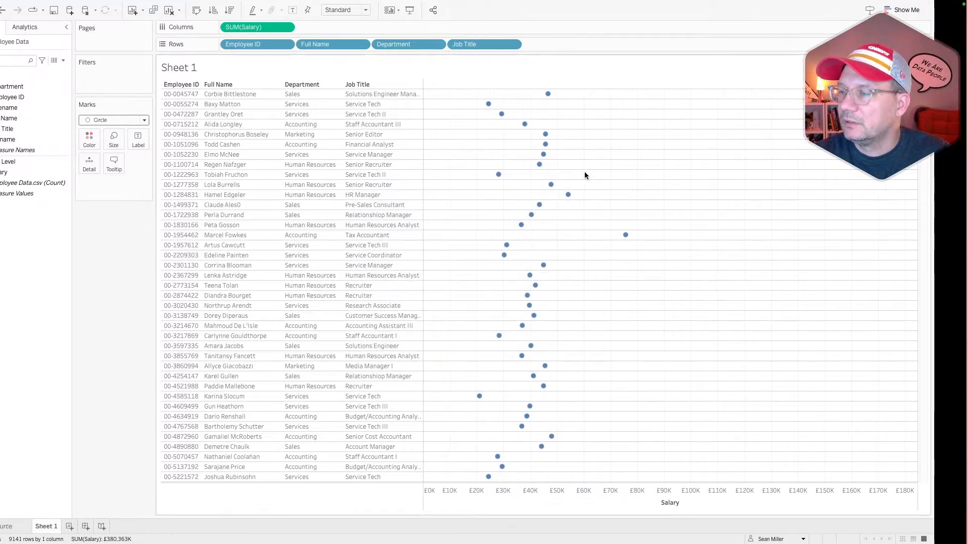
{"action": "key", "text": "ctrl+Left"}
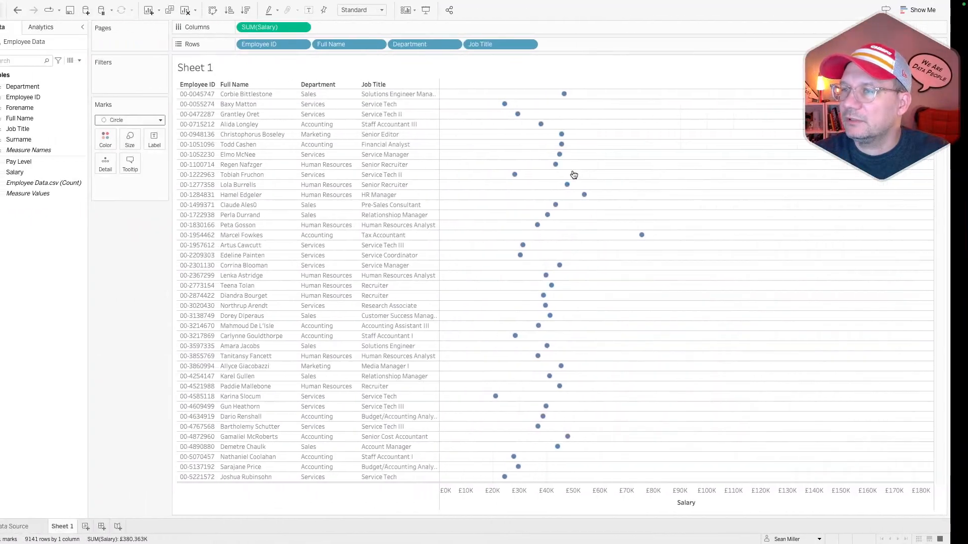
{"action": "mouse_move", "coordinate": [581, 98]}
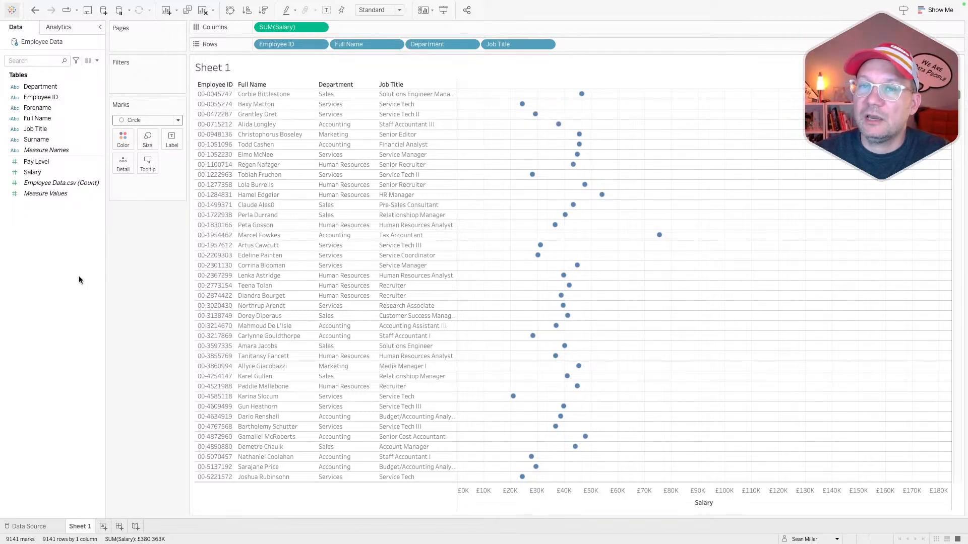
{"action": "key", "text": "ctrl+Right"}
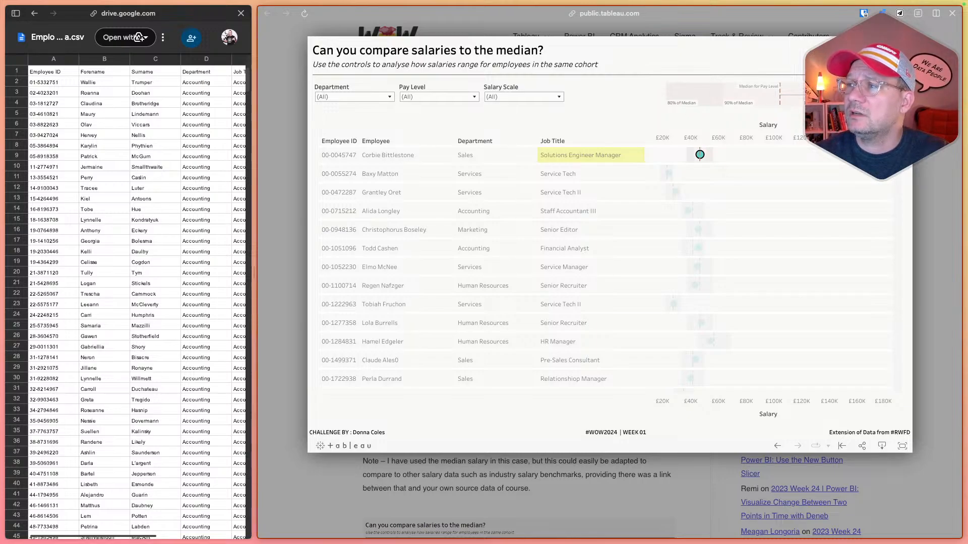
{"action": "key", "text": "ctrl+Left"}
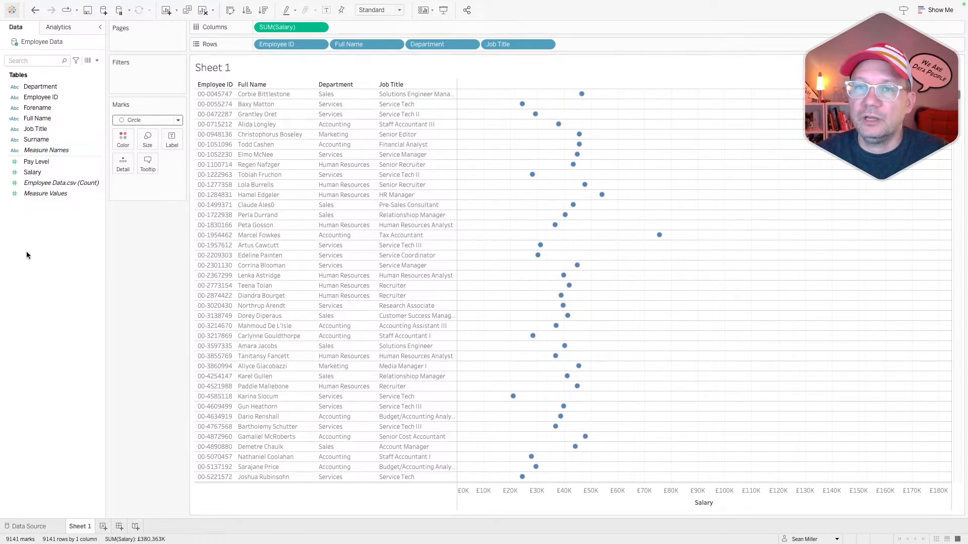
Step: Try a per-cell reference line at the median of SUM(Salary), and remove it from the chart
{"action": "left_click", "coordinate": [63, 31]}
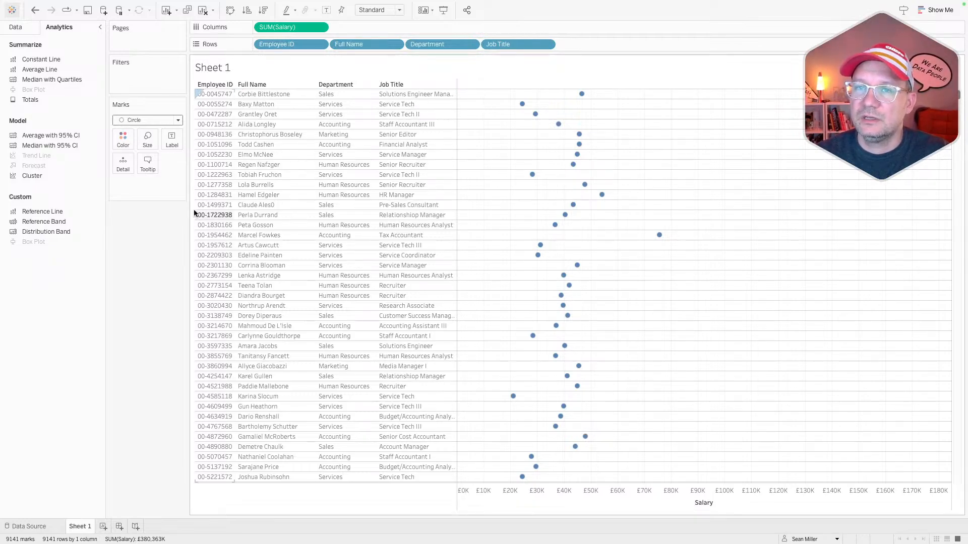
{"action": "left_click_drag", "start_coordinate": [55, 211], "coordinate": [348, 95]}
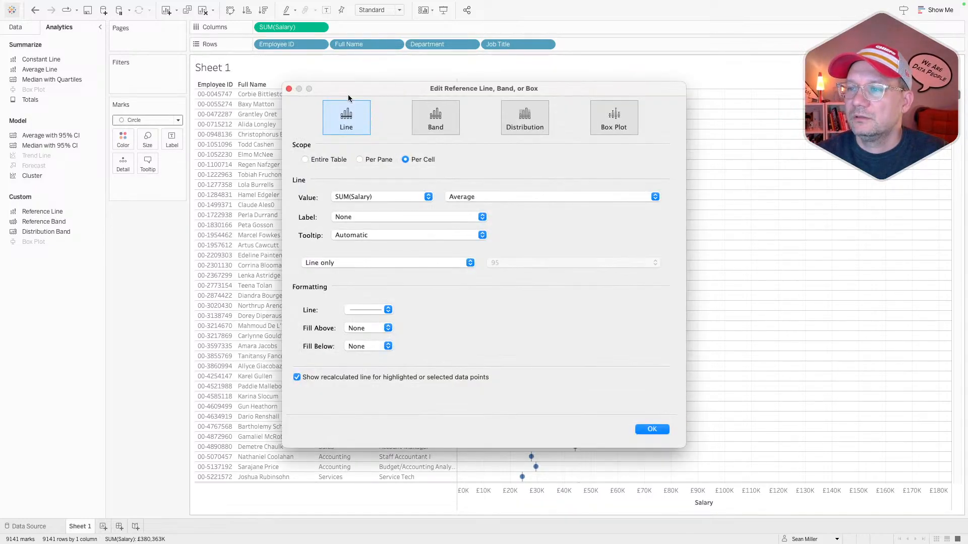
{"action": "left_click_drag", "start_coordinate": [522, 85], "coordinate": [297, 81]}
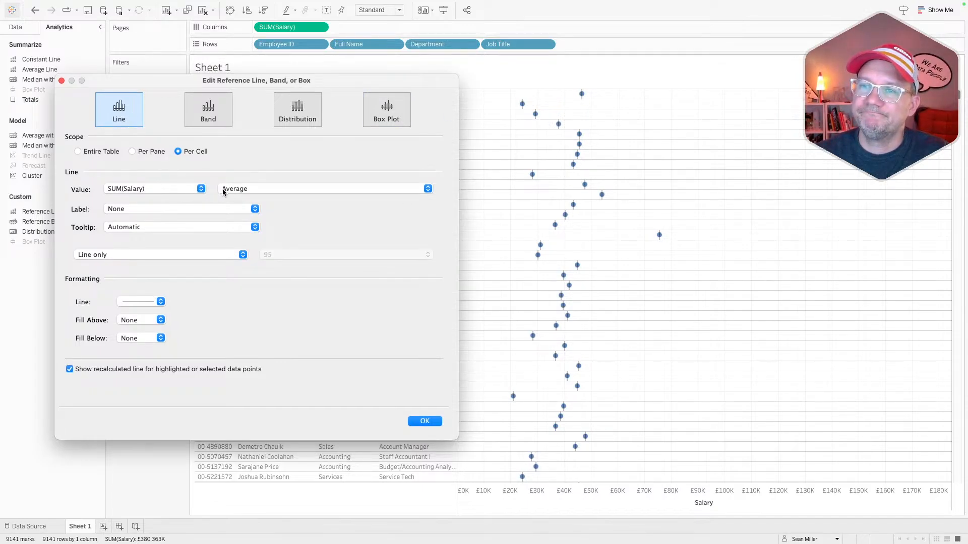
{"action": "left_click", "coordinate": [195, 189]}
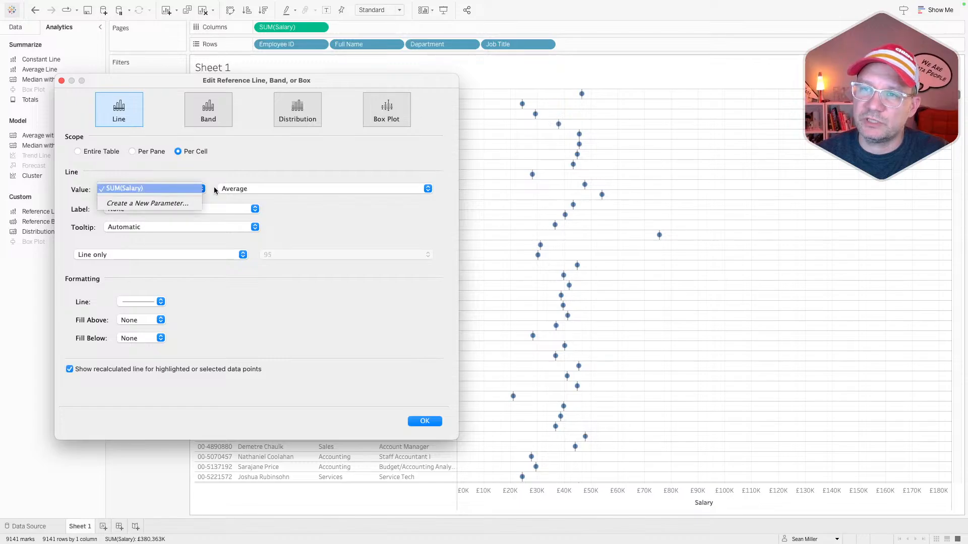
{"action": "left_click", "coordinate": [231, 191]}
{"action": "left_click", "coordinate": [241, 190]}
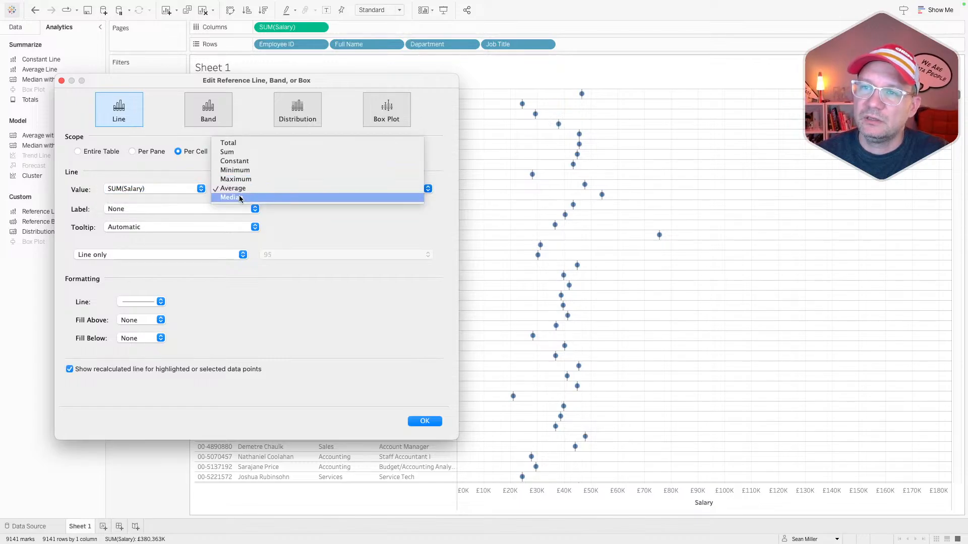
{"action": "left_click", "coordinate": [238, 197]}
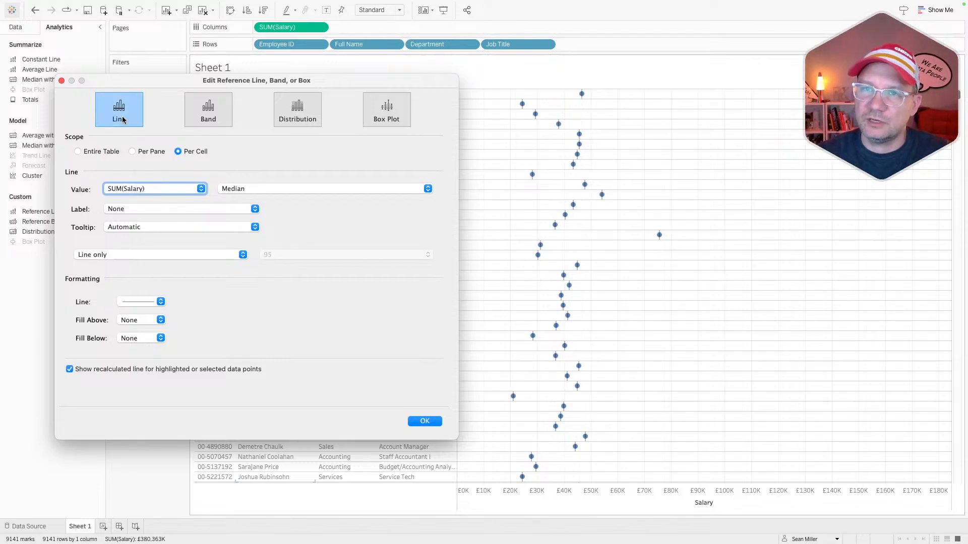
{"action": "left_click", "coordinate": [61, 80]}
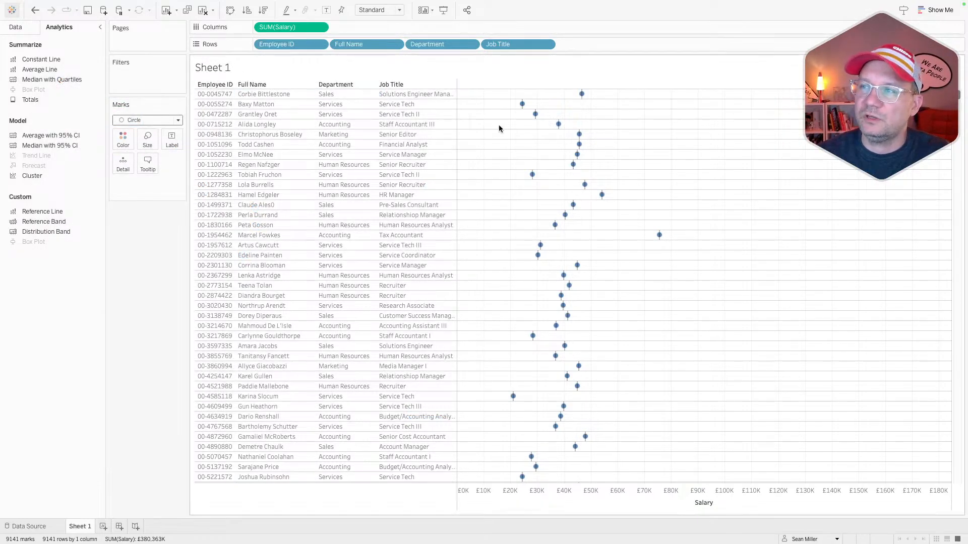
{"action": "left_click_drag", "start_coordinate": [579, 108], "coordinate": [101, 271]}
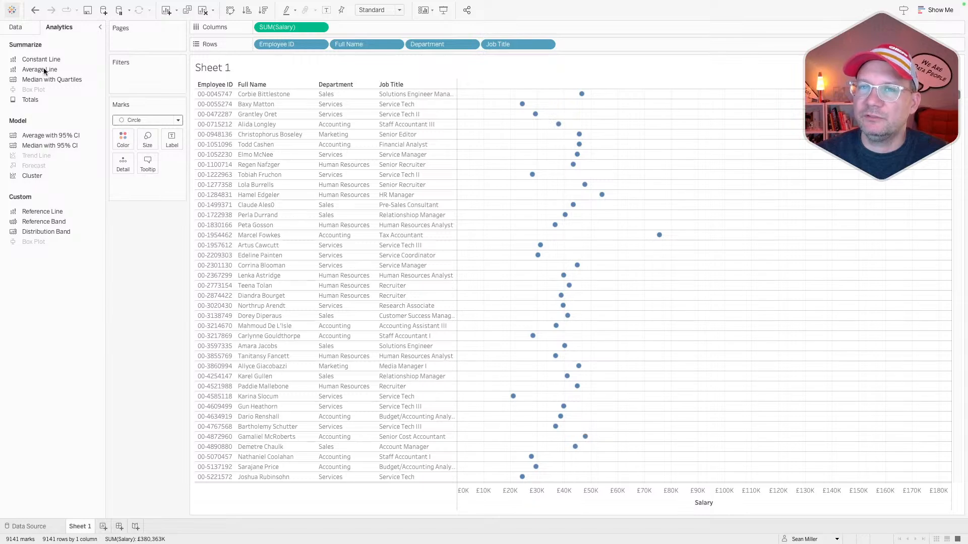
Step: Examine the challenge's requirements list on the Workout Wednesday page and the reference dashboard's Pay Level filter in the browser
{"action": "left_click", "coordinate": [23, 29]}
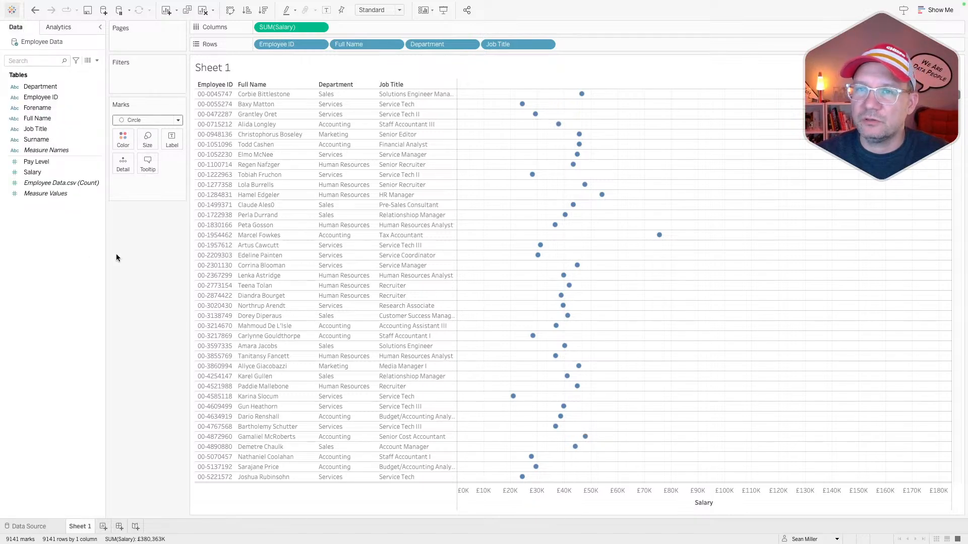
{"action": "key", "text": "ctrl+Left"}
{"action": "key", "text": "ctrl+Right"}
{"action": "key", "text": "ctrl+Right"}
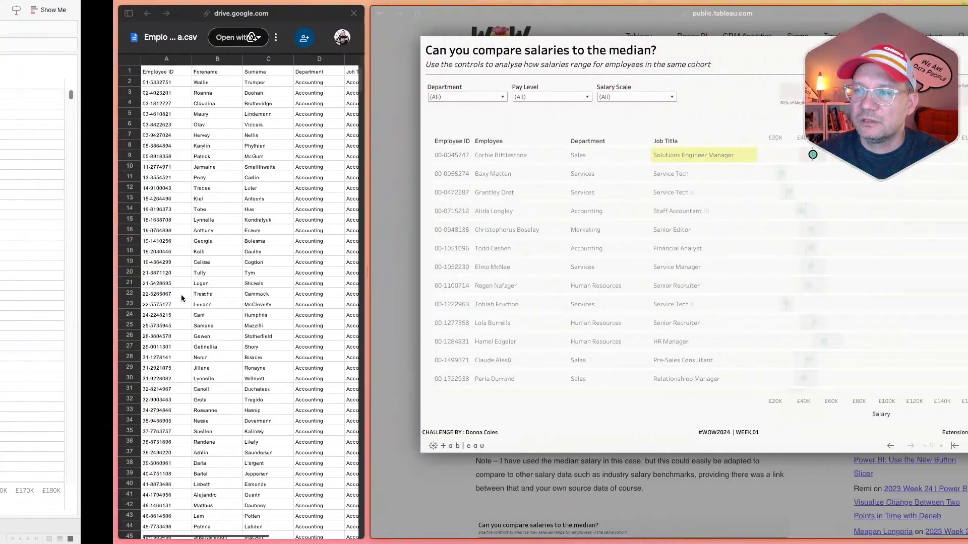
{"action": "left_click", "coordinate": [35, 14]}
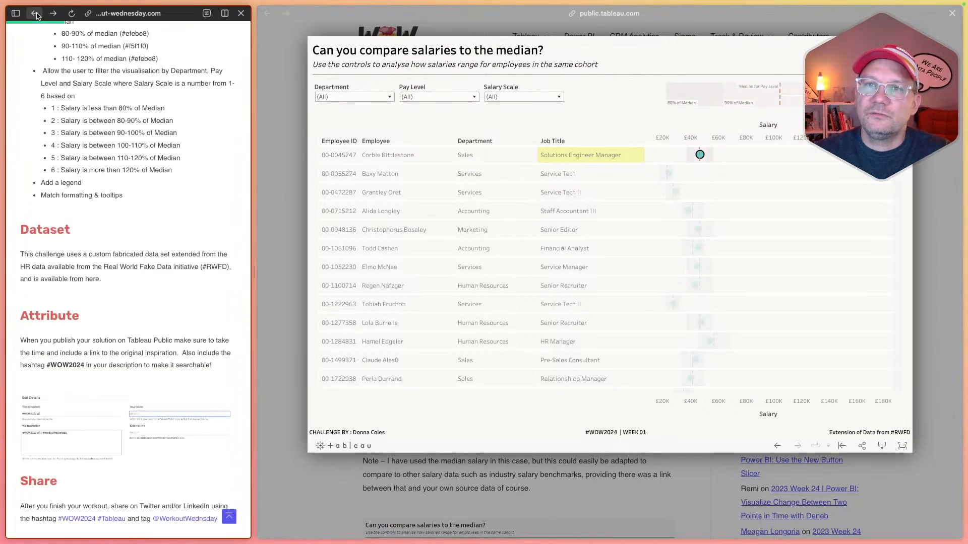
{"action": "scroll", "coordinate": [106, 284], "scroll_direction": "up", "scroll_amount": 5}
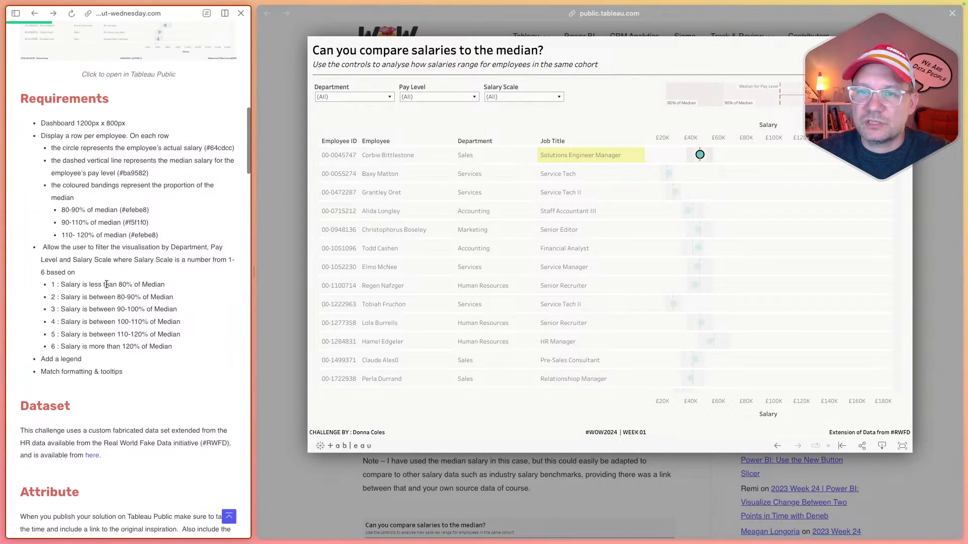
{"action": "scroll", "coordinate": [106, 284], "scroll_direction": "up", "scroll_amount": 2}
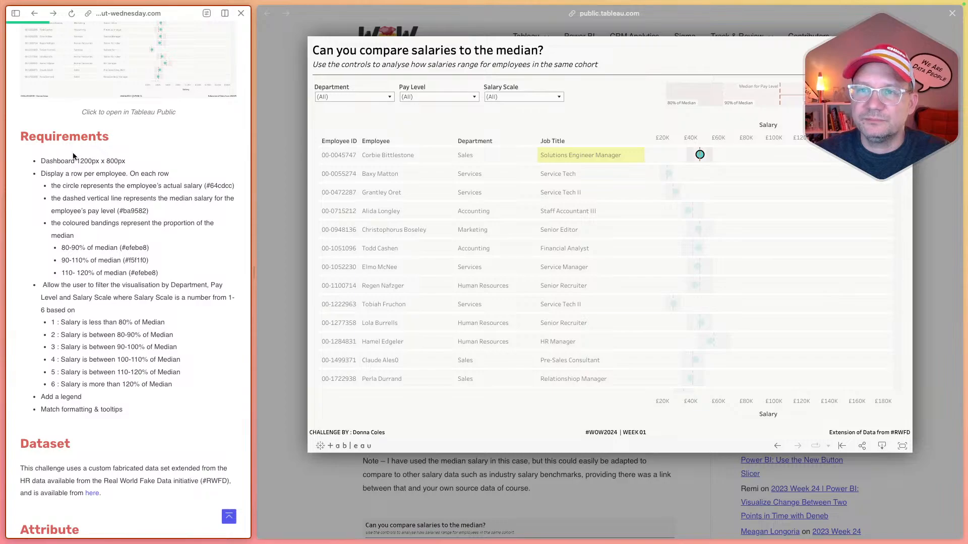
{"action": "key", "text": "ctrl+Left"}
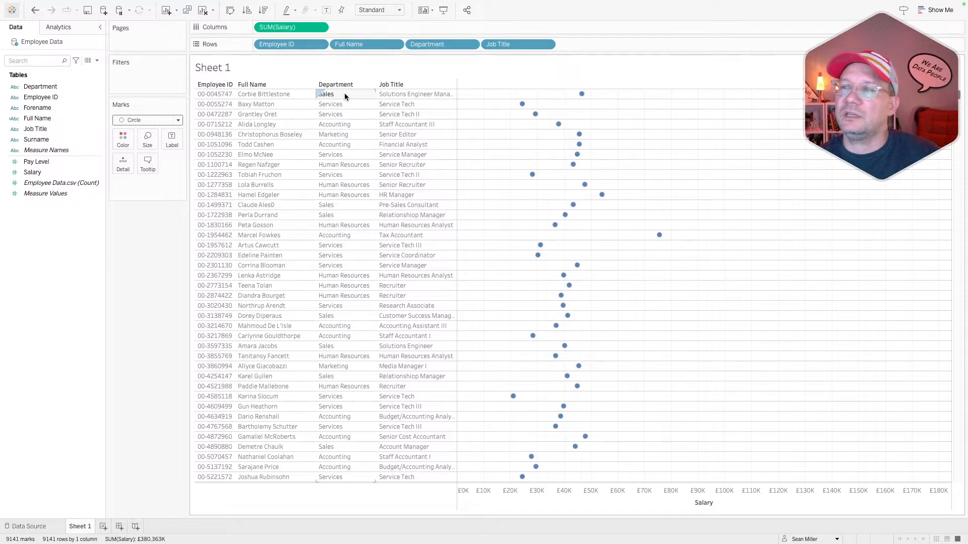
{"action": "key", "text": "ctrl+Right"}
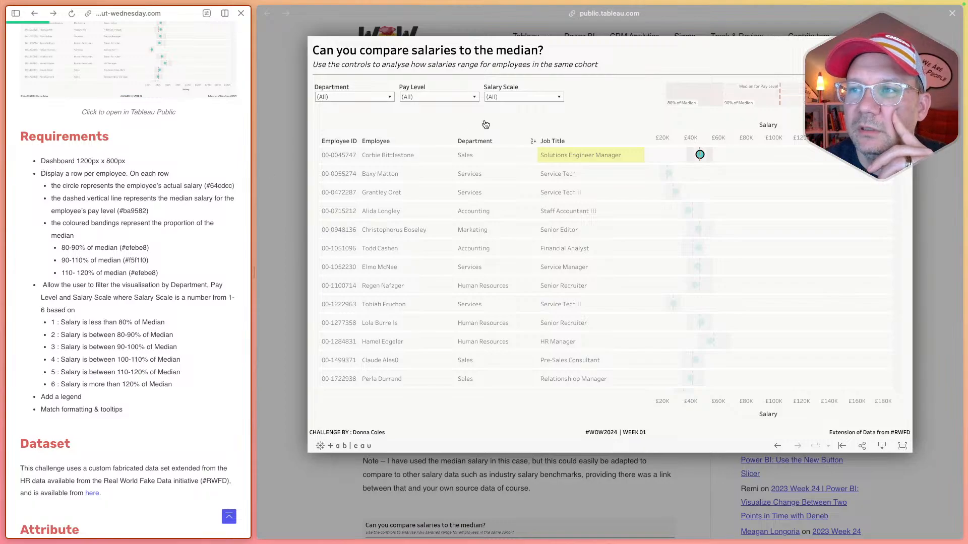
{"action": "left_click", "coordinate": [455, 96]}
{"action": "left_click", "coordinate": [455, 96]}
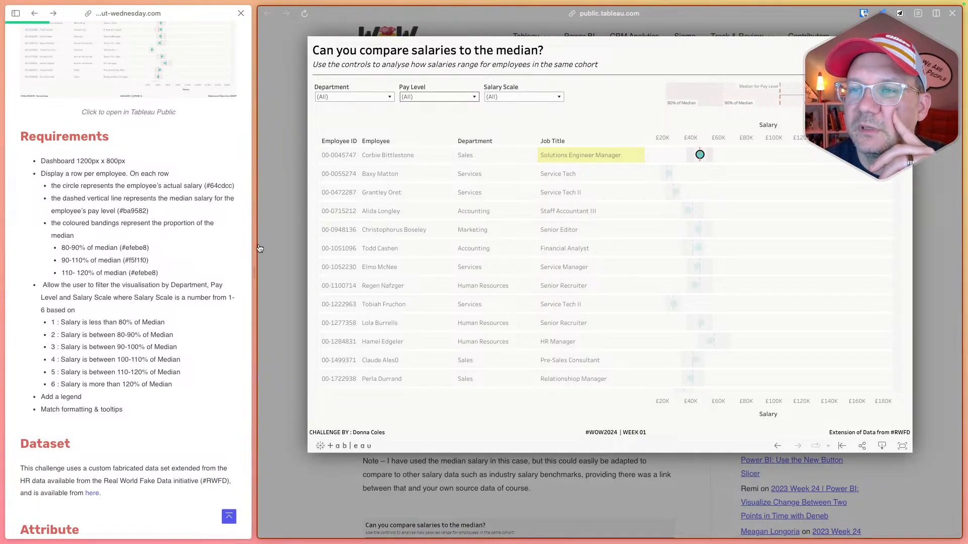
Step: Switch back to Tableau and convert the Pay Level field to a dimension
{"action": "key", "text": "ctrl+Left"}
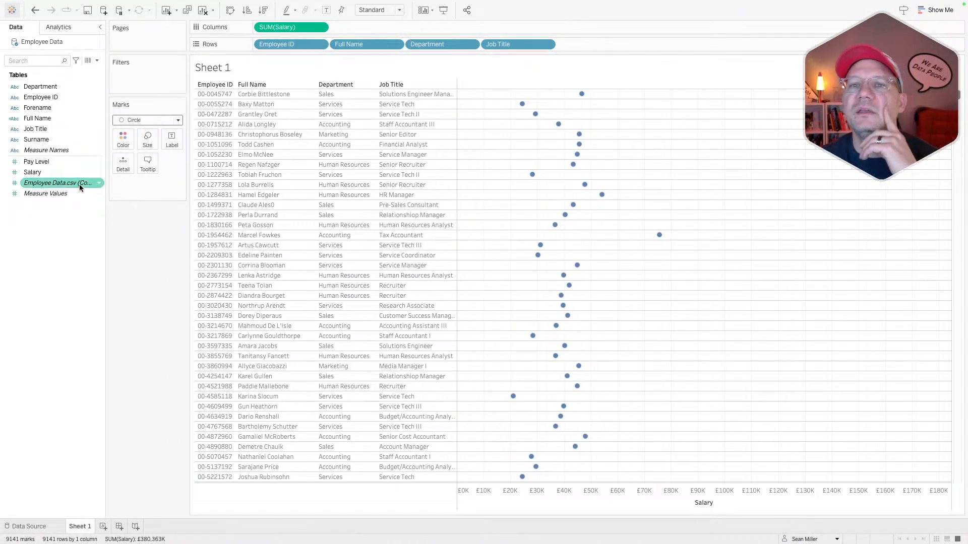
{"action": "right_click", "coordinate": [52, 161]}
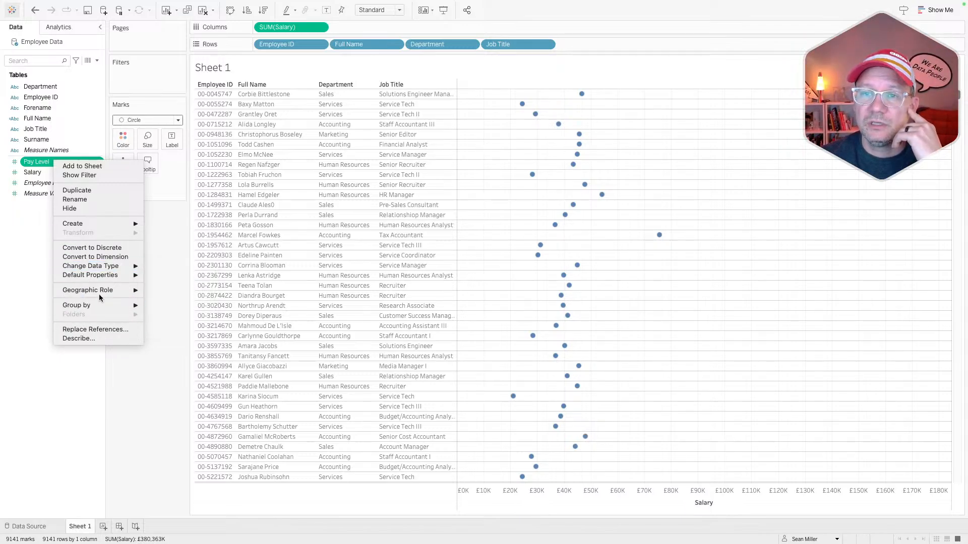
{"action": "left_click", "coordinate": [89, 255]}
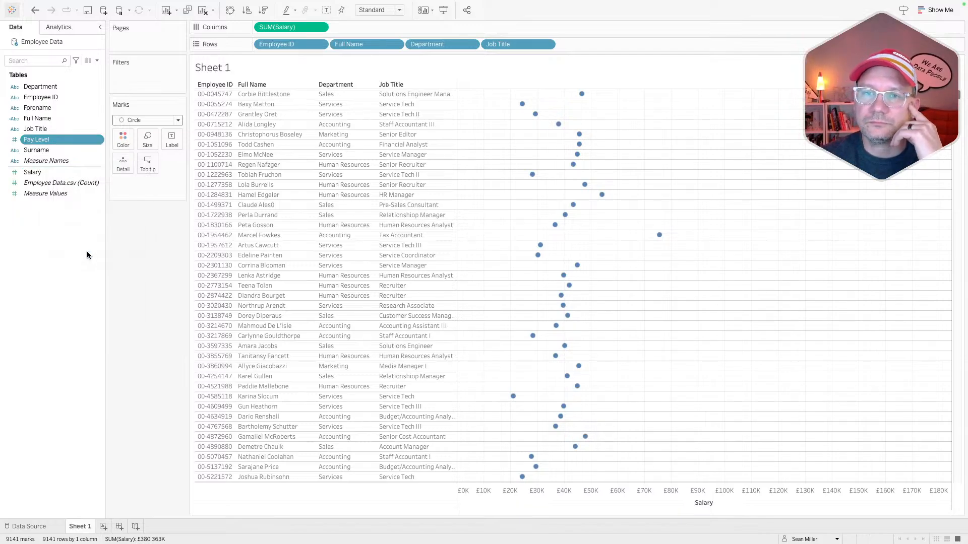
Step: Highlight the requirement about the dashed vertical median line on the challenge page, and return to Tableau
{"action": "key", "text": "ctrl+Right"}
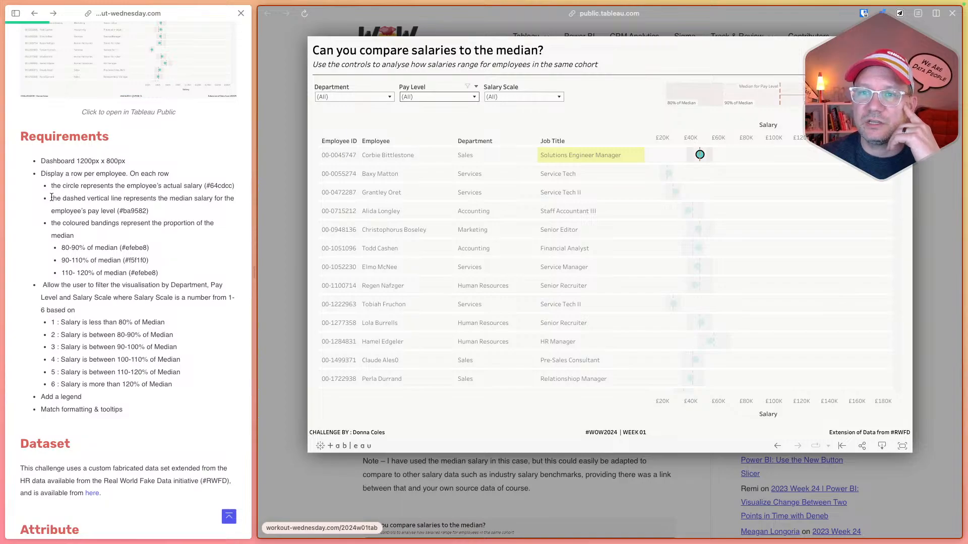
{"action": "left_click_drag", "start_coordinate": [53, 198], "coordinate": [115, 209]}
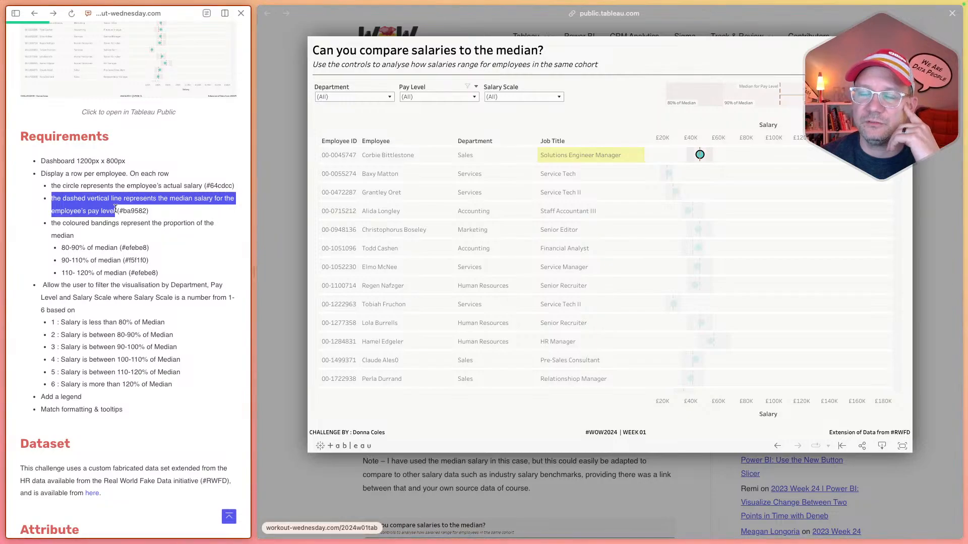
{"action": "key", "text": "ctrl+Left"}
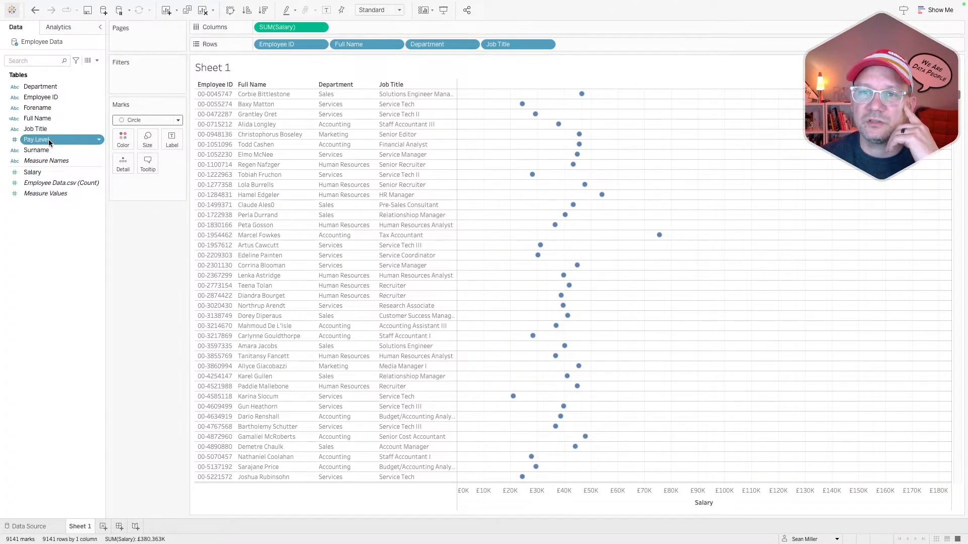
Step: Create a calculated field named Median Salary Pay Level and begin its formula with { FIXED
{"action": "right_click", "coordinate": [47, 246]}
{"action": "left_click", "coordinate": [60, 253]}
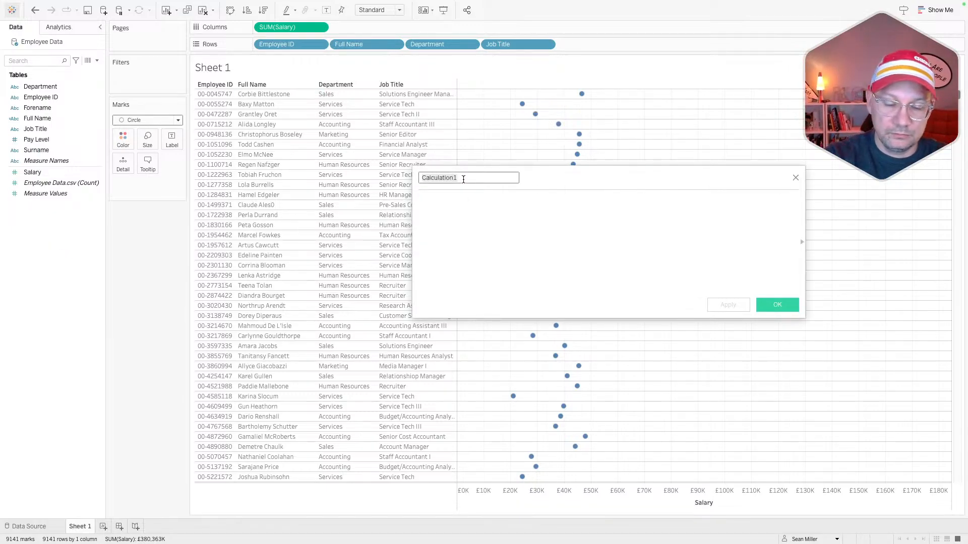
{"action": "type", "text": "Median Sal"}
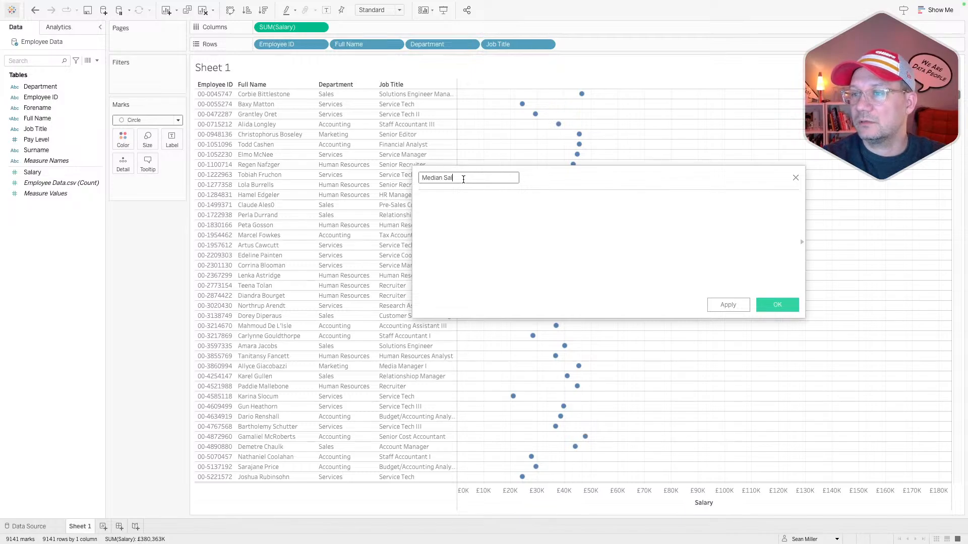
{"action": "type", "text": "r"}
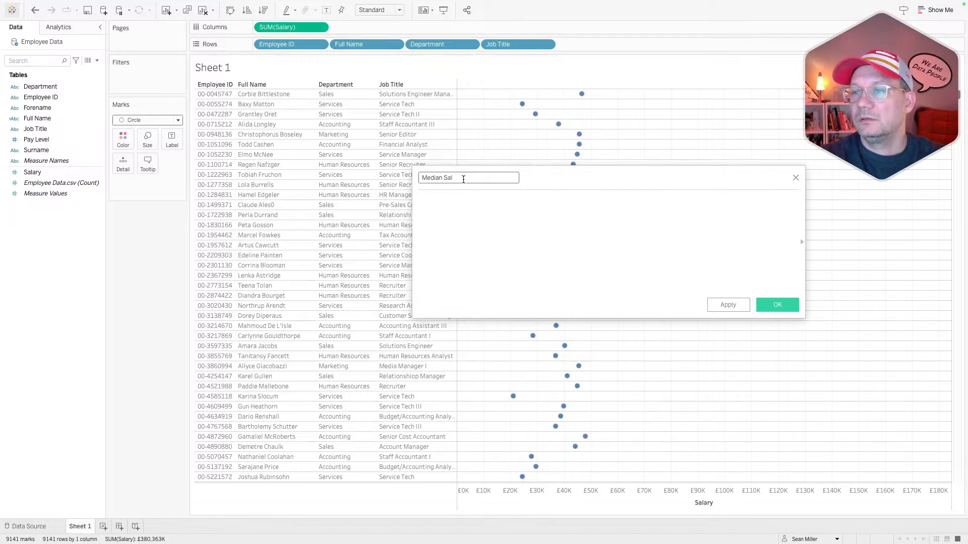
{"action": "type", "text": "ary"}
{"action": "type", "text": " Ra"}
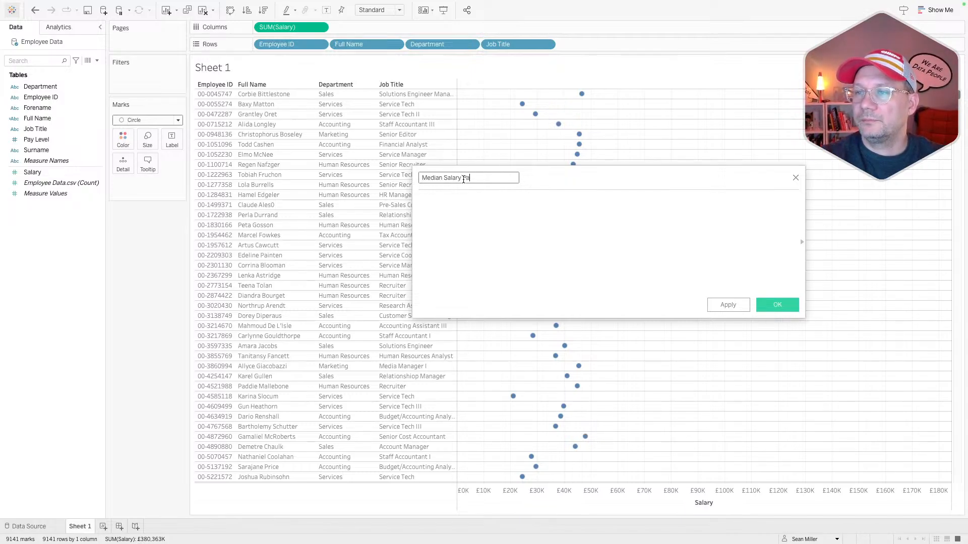
{"action": "type", "text": "y Le"}
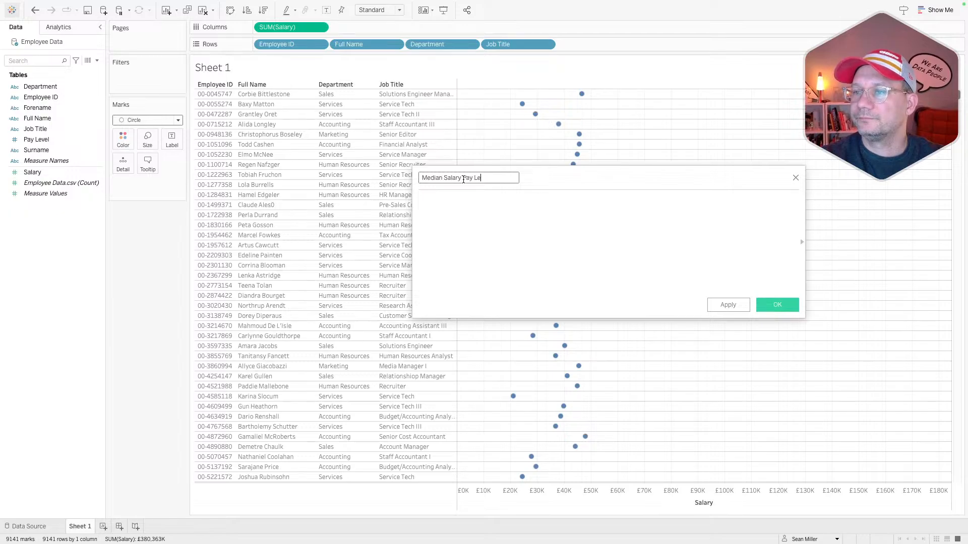
{"action": "type", "text": "vel{ FIXED "}
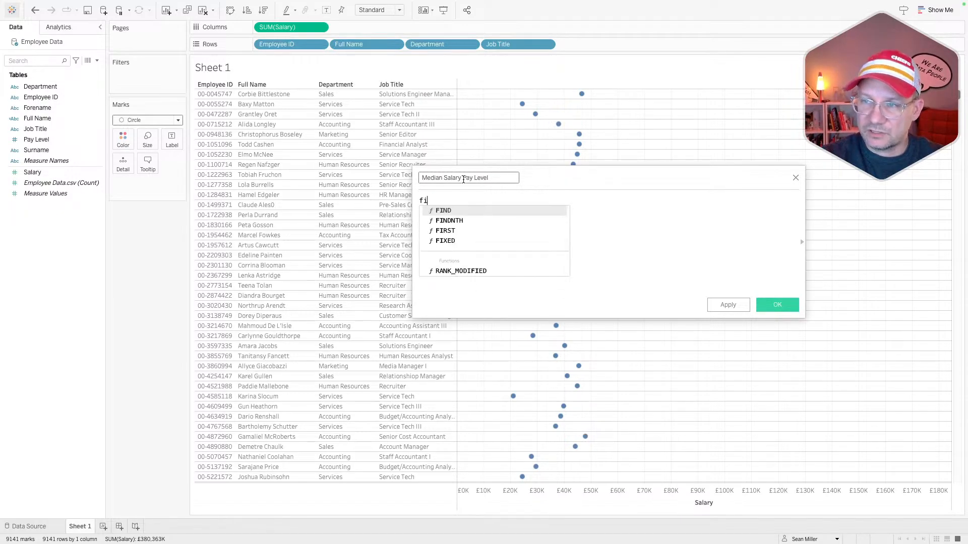
Step: Complete the calculation as { FIXED [Pay Level]:MEDIAN([Salary])} and save the field
{"action": "type", "text": "pay"}
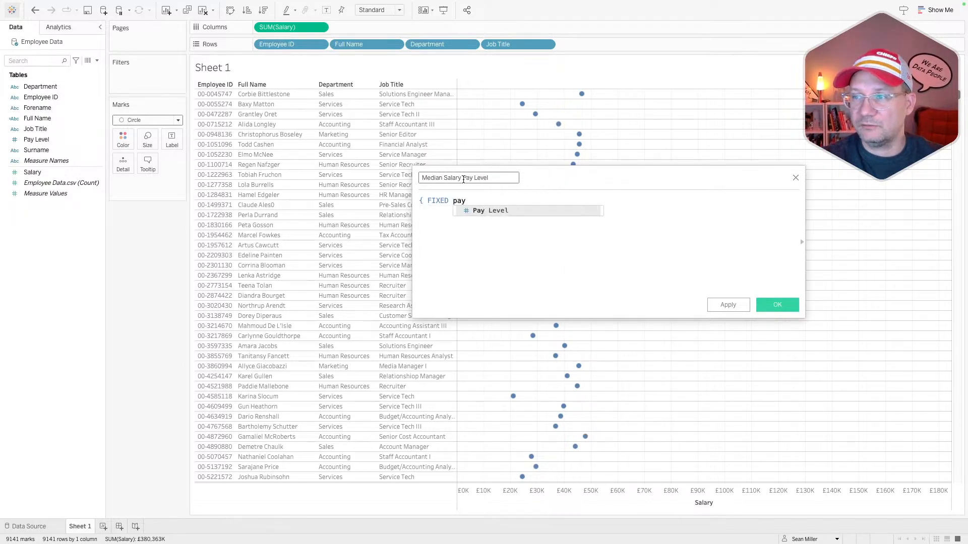
{"action": "key", "text": "Return"}
{"action": "type", "text": ":"}
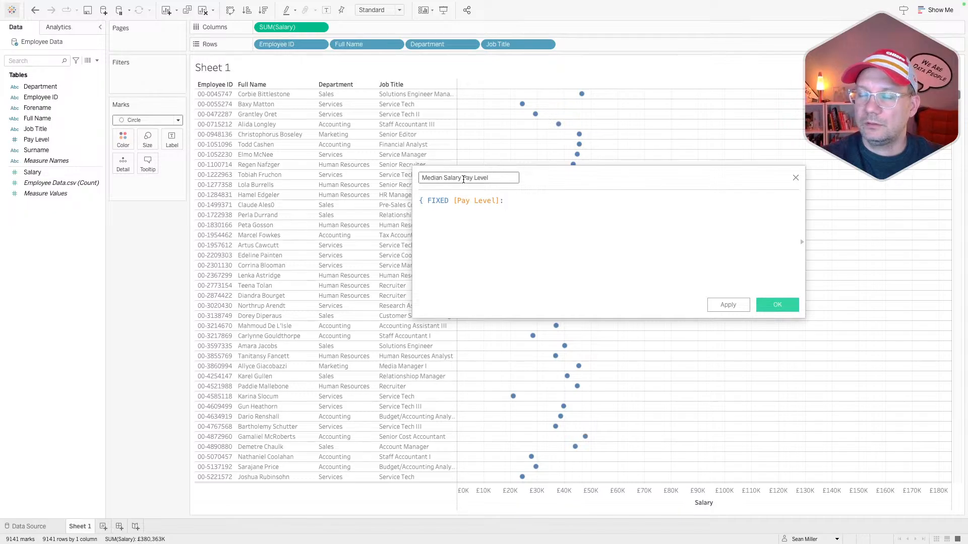
{"action": "type", "text": "median"}
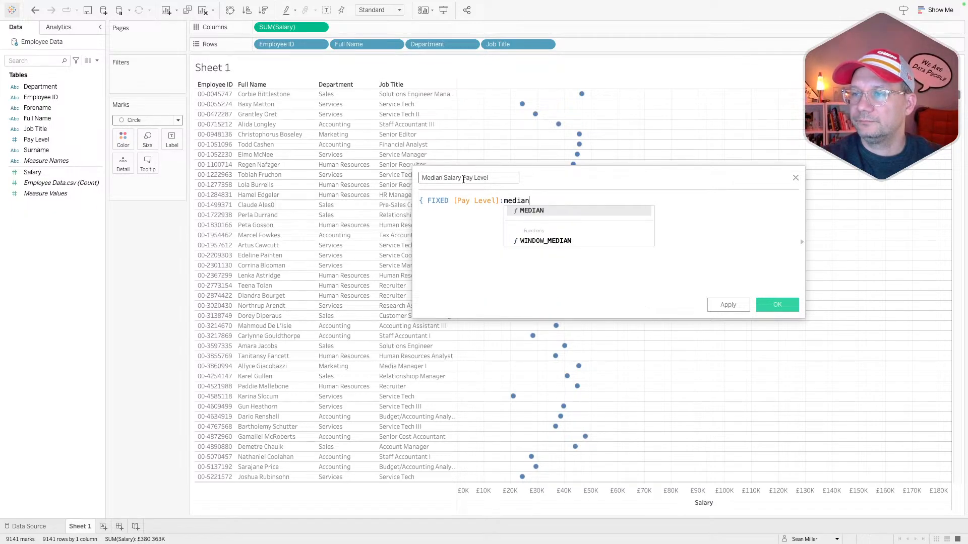
{"action": "key", "text": "Return"}
{"action": "type", "text": "sa"}
{"action": "key", "text": "Return"}
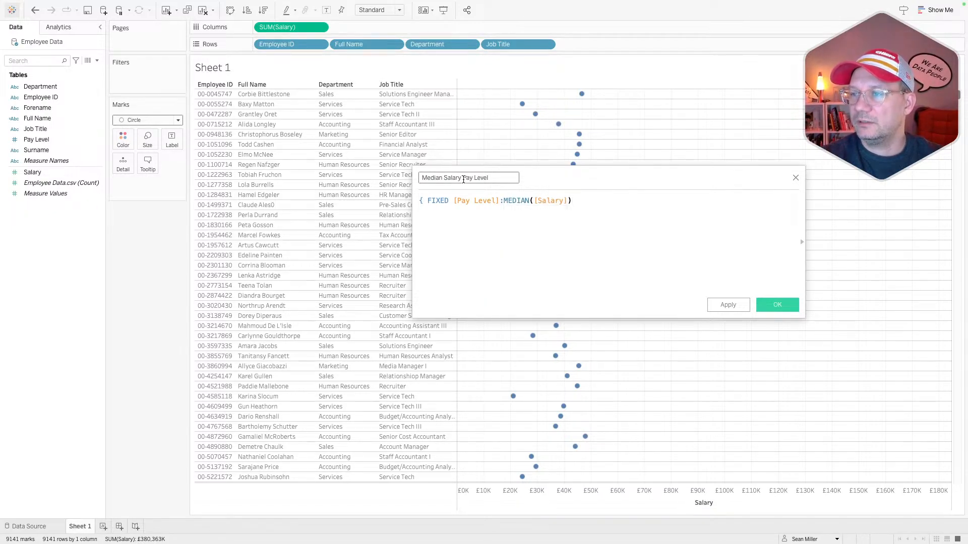
{"action": "type", "text": "}"}
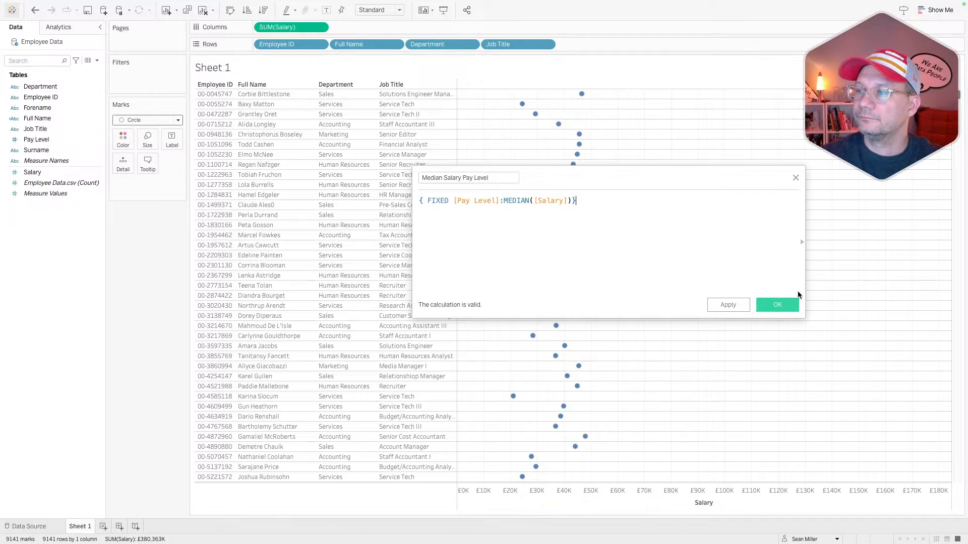
{"action": "left_click", "coordinate": [782, 301]}
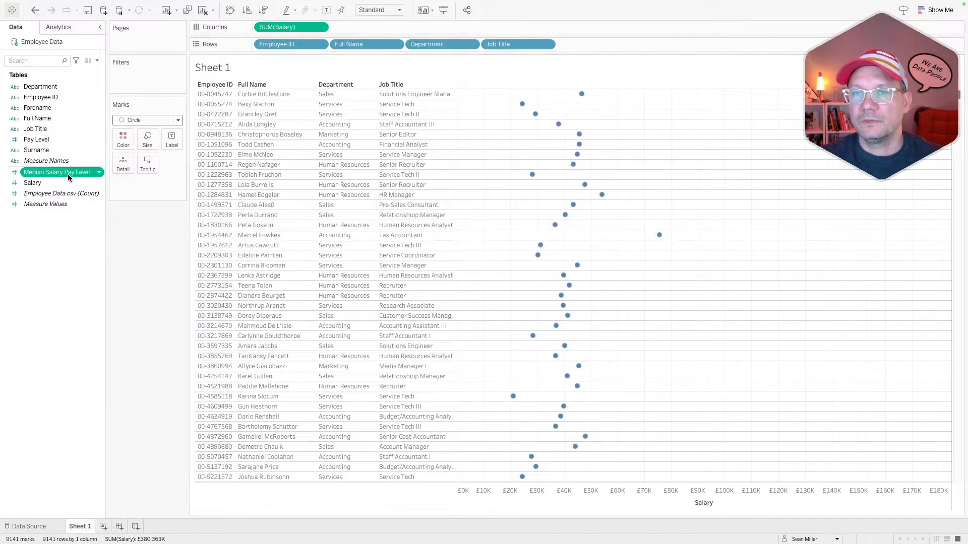
Step: Place Median Salary Pay Level on the marks' Detail and add a per-cell reference line to the Salary axis using SUM(Median Salary Pay Level)
{"action": "left_click_drag", "start_coordinate": [69, 174], "coordinate": [122, 167]}
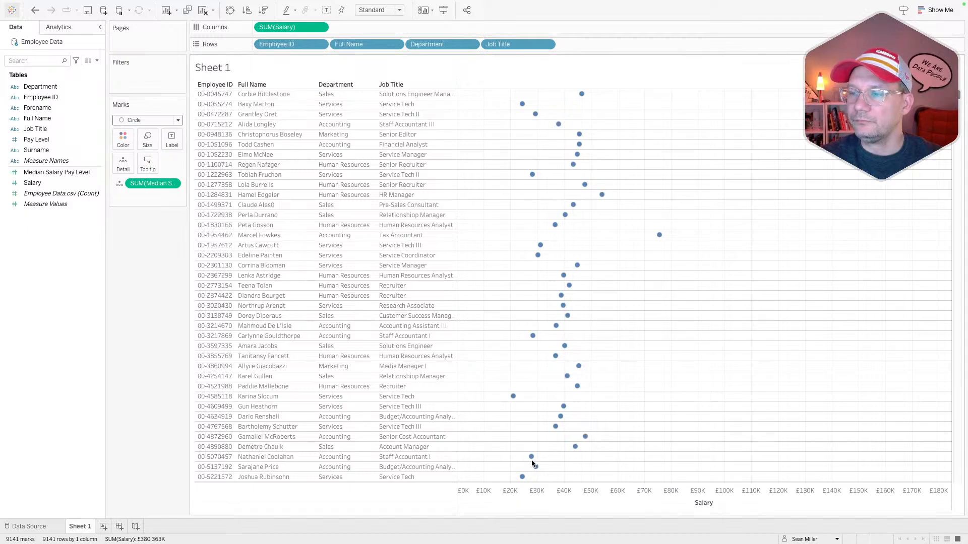
{"action": "right_click", "coordinate": [539, 493]}
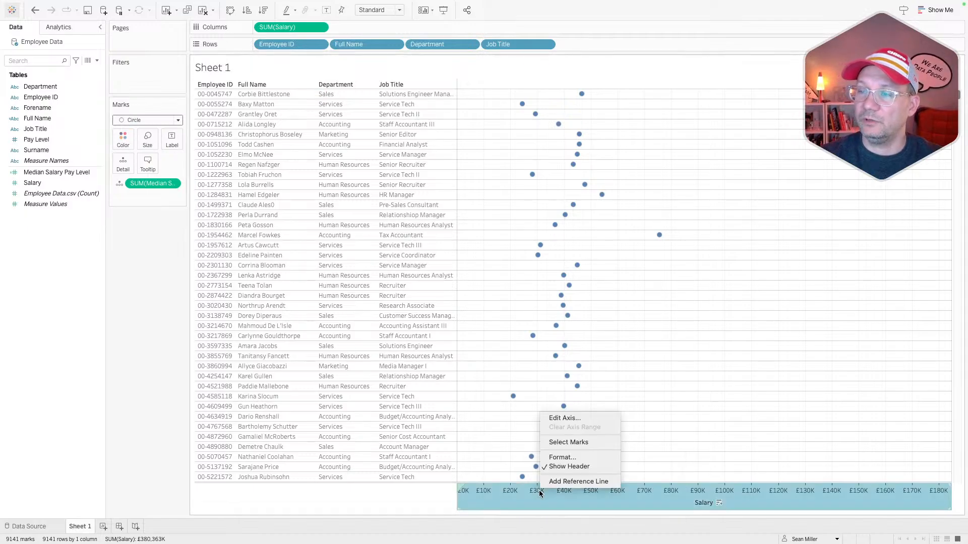
{"action": "left_click", "coordinate": [571, 485]}
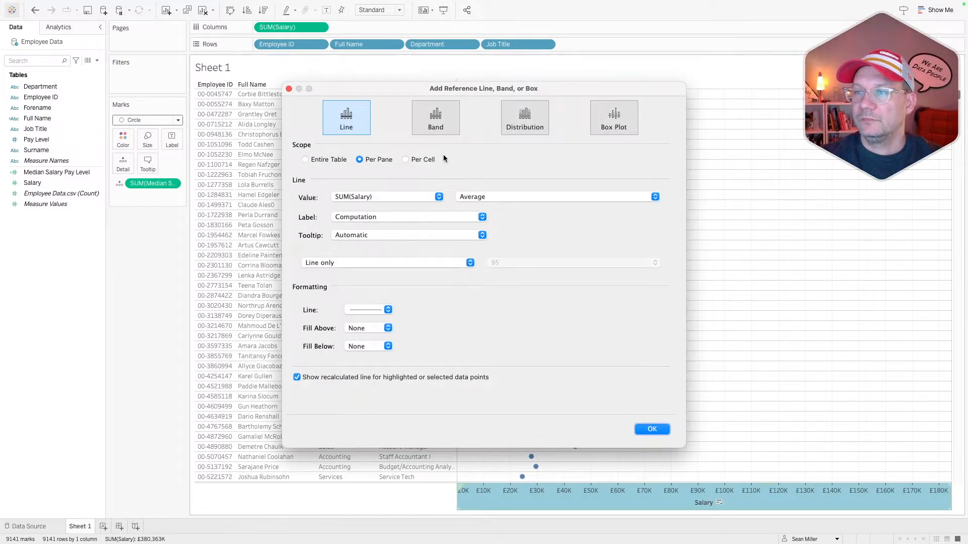
{"action": "left_click", "coordinate": [421, 160]}
{"action": "left_click", "coordinate": [423, 196]}
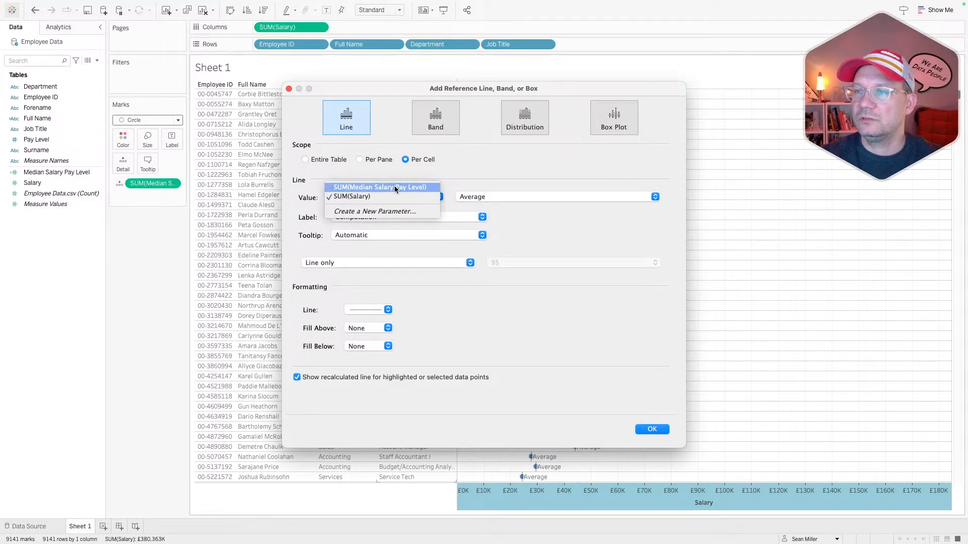
{"action": "left_click", "coordinate": [395, 188]}
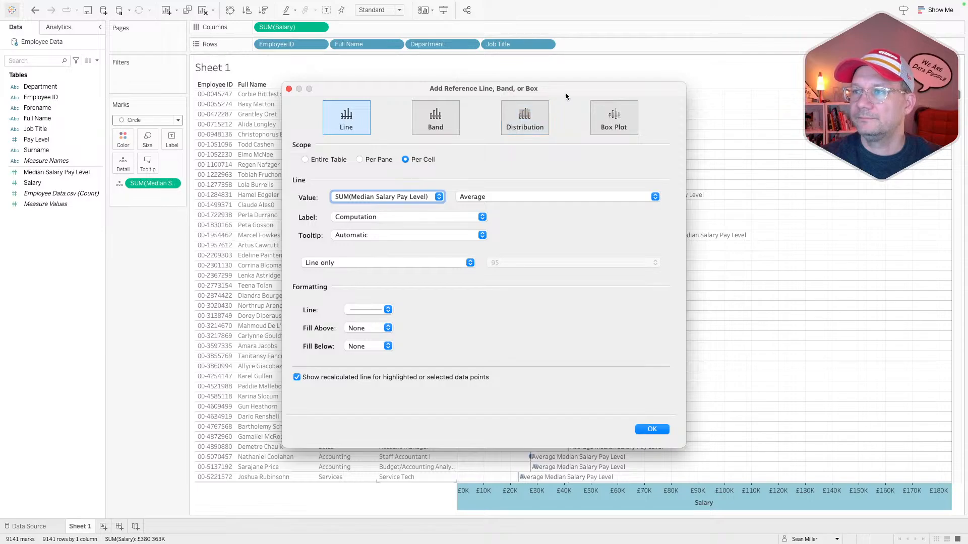
{"action": "left_click_drag", "start_coordinate": [565, 93], "coordinate": [384, 113]}
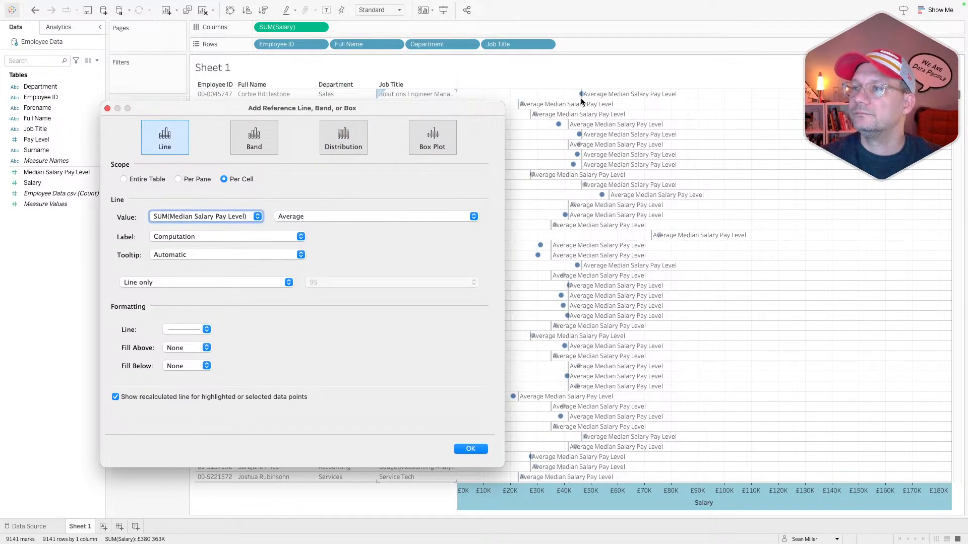
Step: Set the label of the new median reference line to Value
{"action": "left_click", "coordinate": [186, 242]}
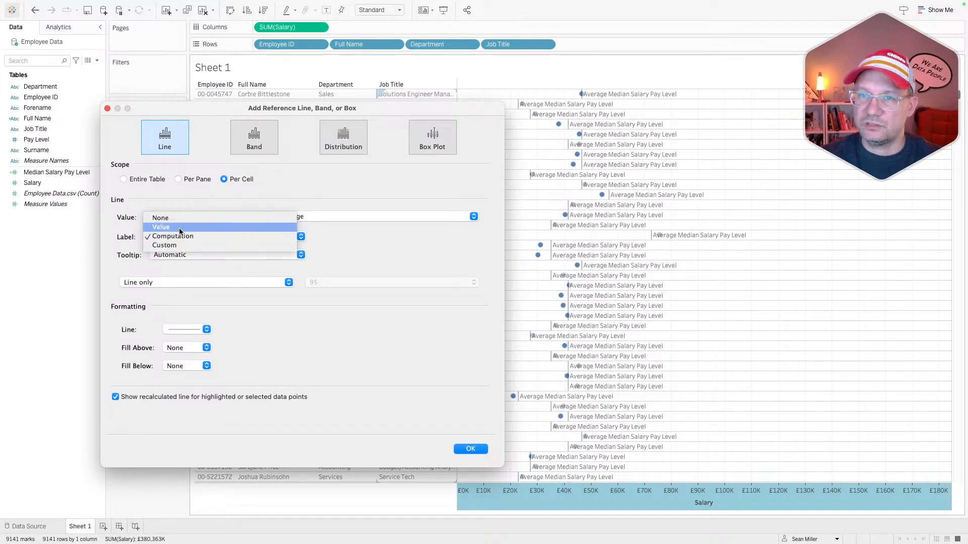
{"action": "left_click", "coordinate": [178, 227]}
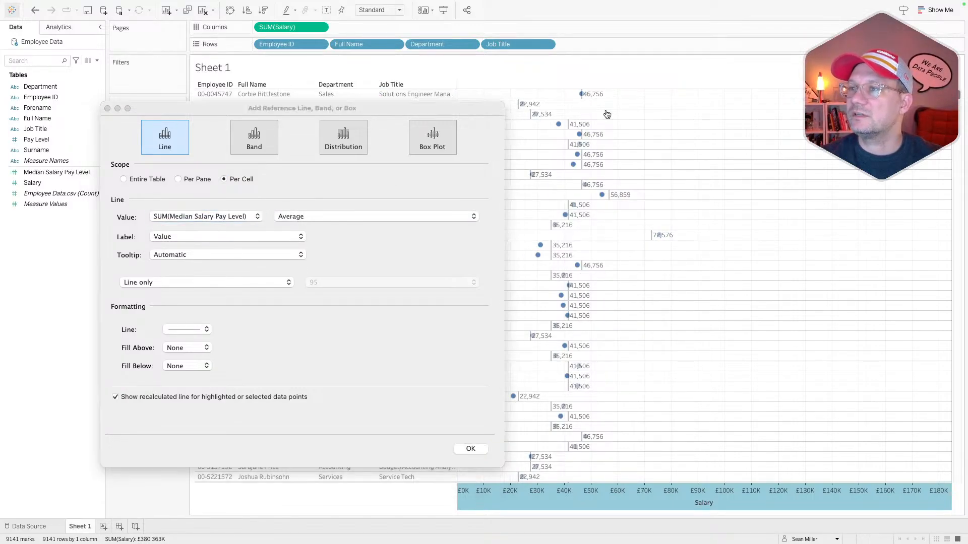
Step: Switch to the challenge page in the browser, examine the salary tooltip in the example dashboard's first employee row, and return to Tableau
{"action": "key", "text": "super+Tab"}
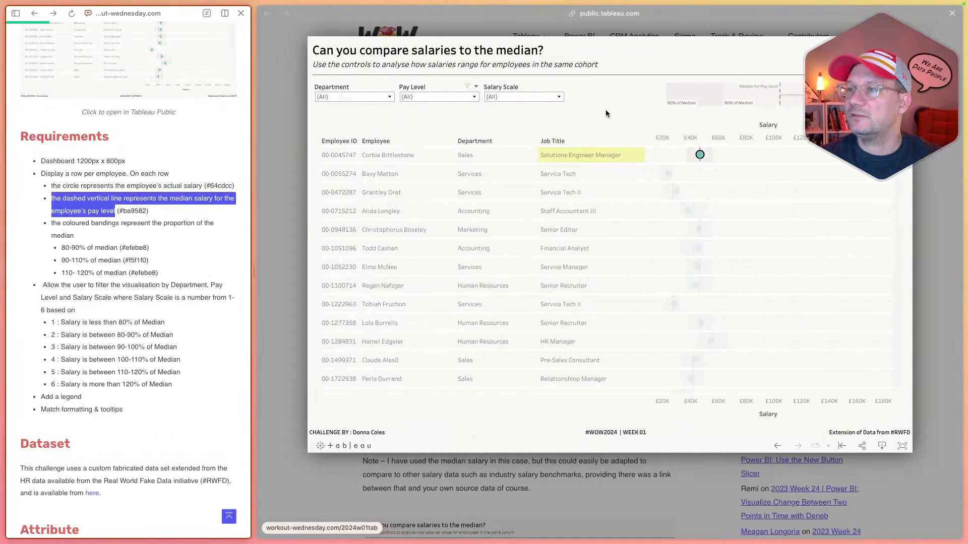
{"action": "left_click", "coordinate": [701, 156]}
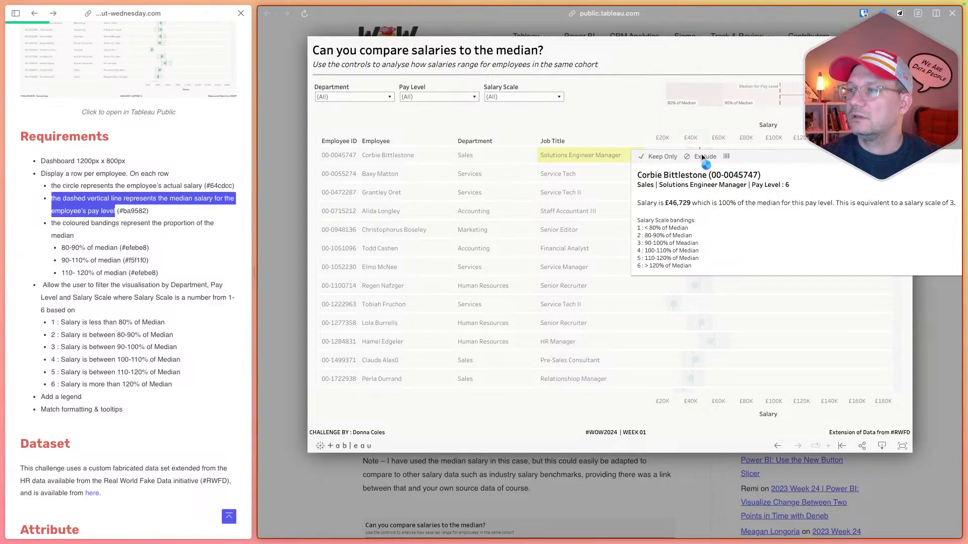
{"action": "left_click", "coordinate": [701, 156]}
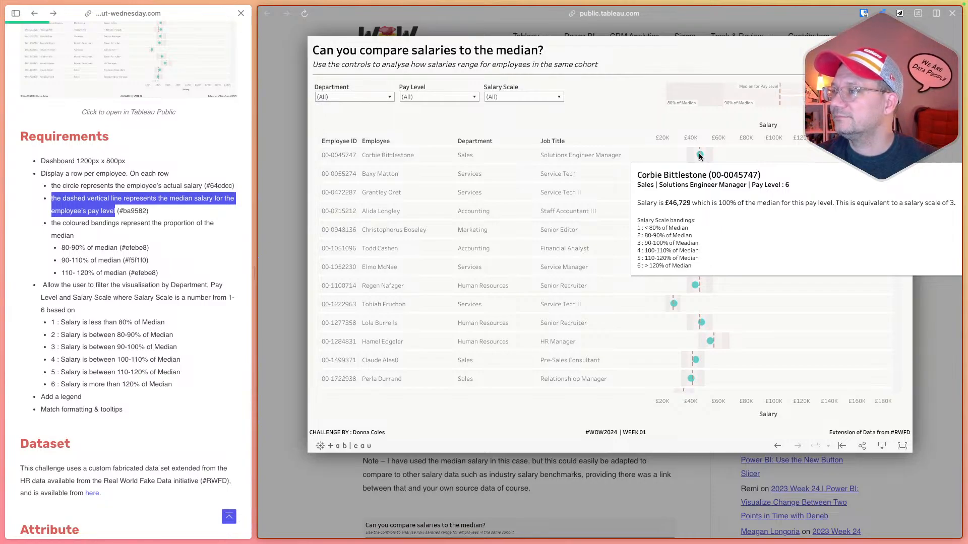
{"action": "scroll", "coordinate": [700, 156], "scroll_direction": "down", "scroll_amount": 1}
{"action": "scroll", "coordinate": [699, 156], "scroll_direction": "up", "scroll_amount": 1}
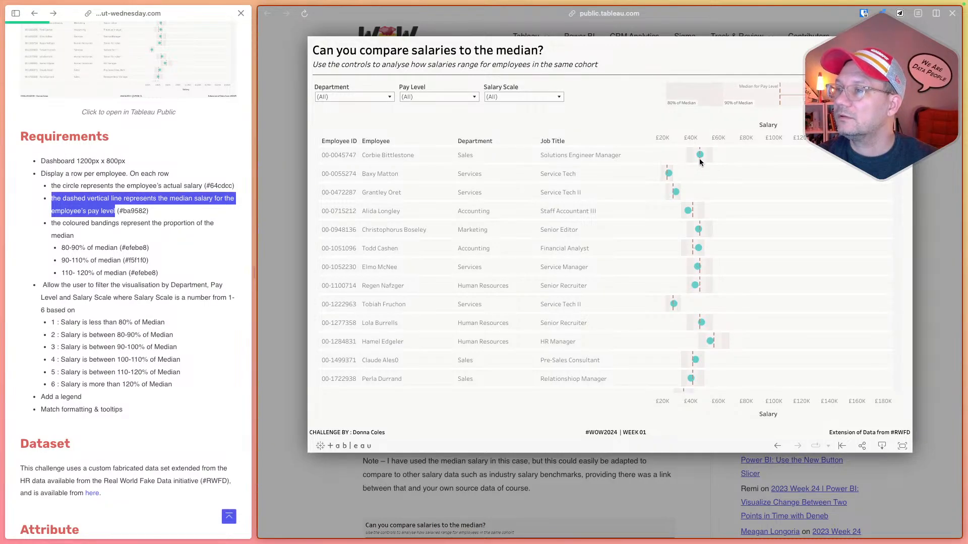
{"action": "mouse_move", "coordinate": [701, 160]}
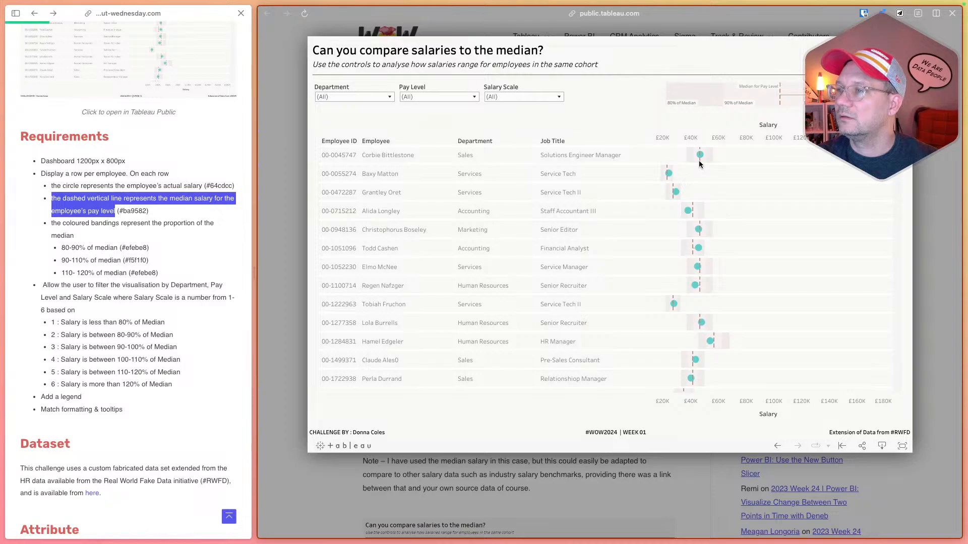
{"action": "left_click", "coordinate": [700, 164]}
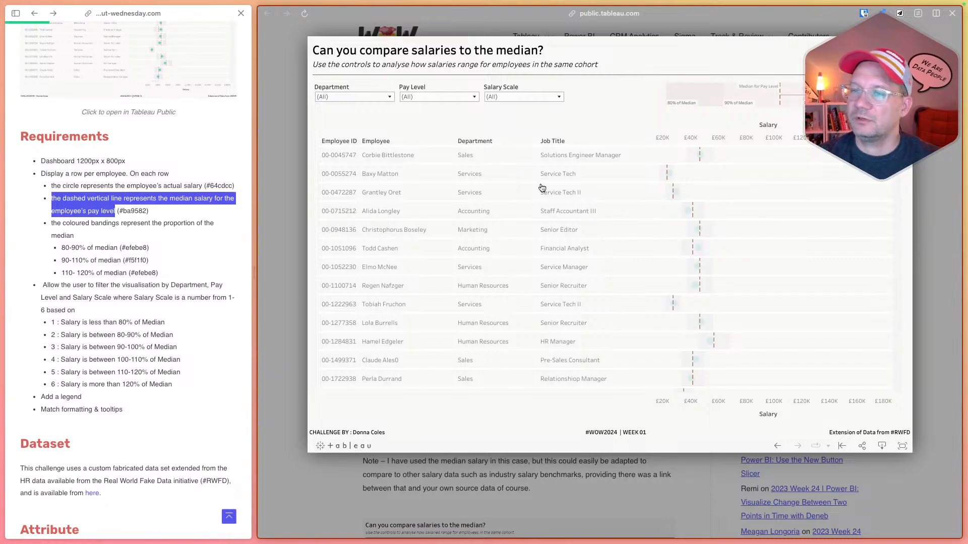
{"action": "key", "text": "ctrl+Left"}
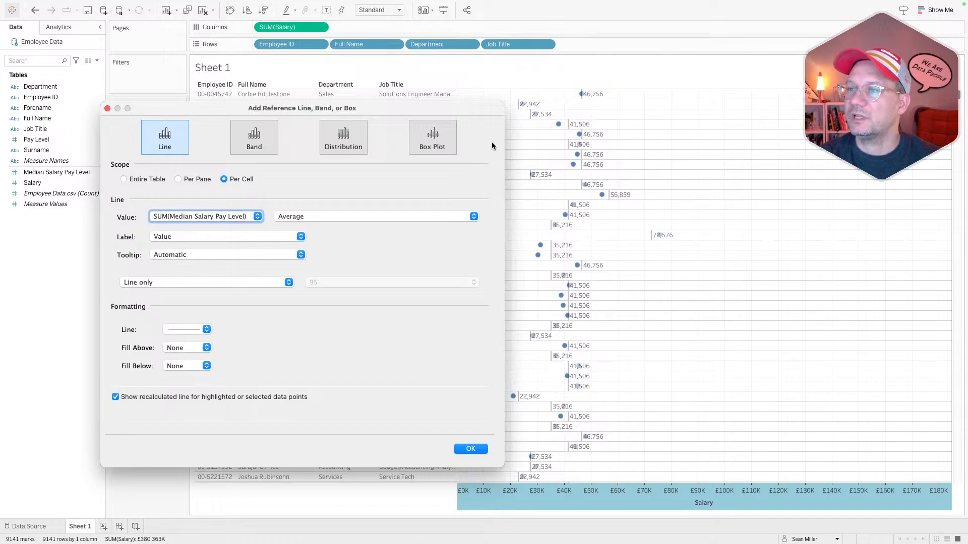
Step: Set the median reference line's label to None and change its line style to dashed
{"action": "left_click", "coordinate": [199, 237]}
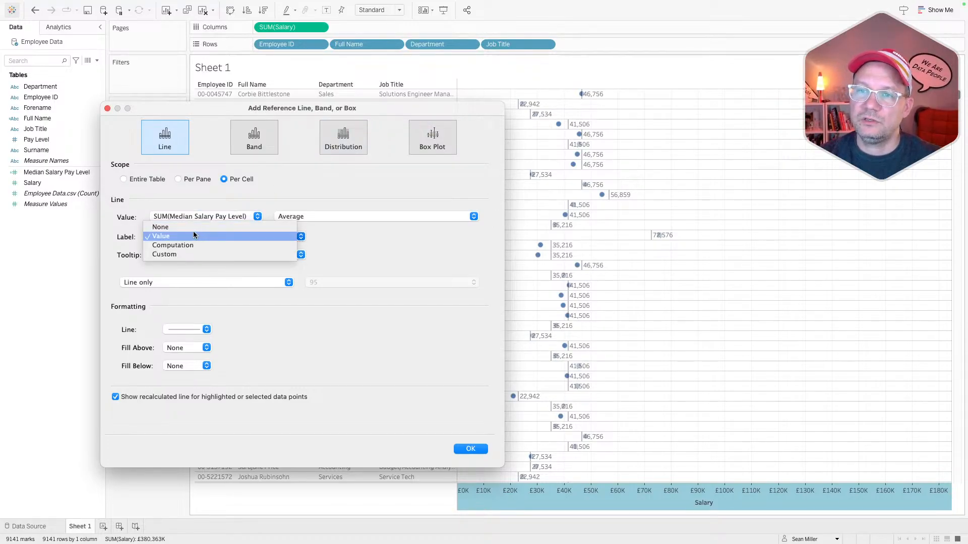
{"action": "key", "text": "Return"}
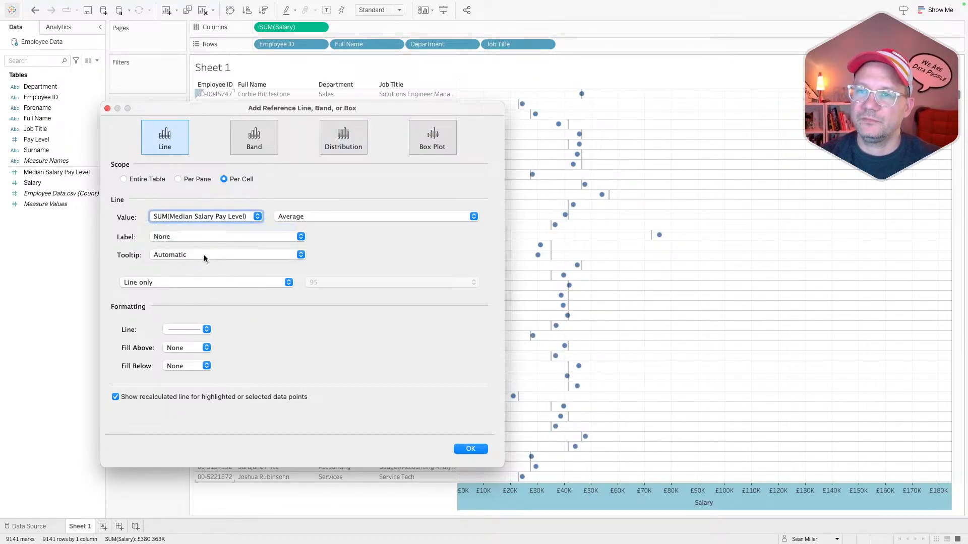
{"action": "left_click", "coordinate": [203, 258]}
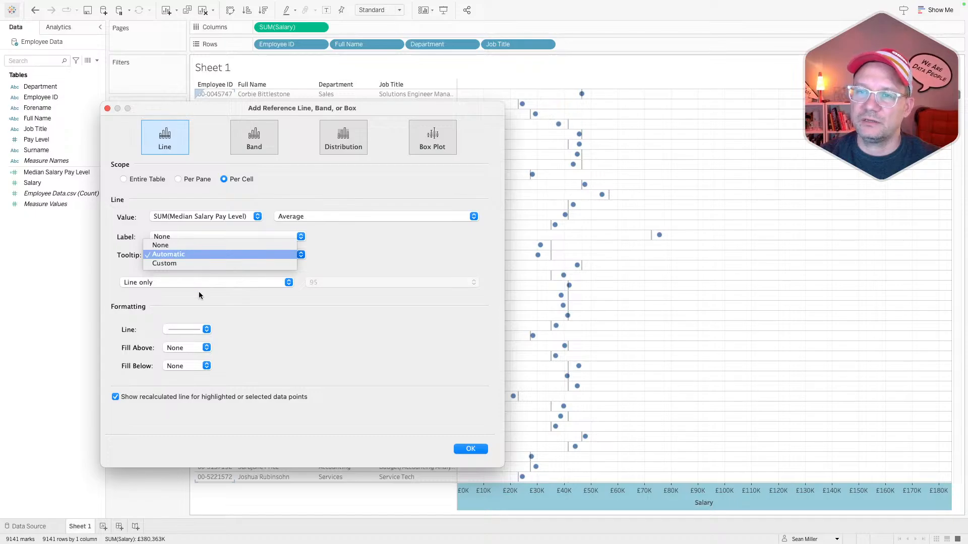
{"action": "key", "text": "Return"}
{"action": "left_click", "coordinate": [206, 329]}
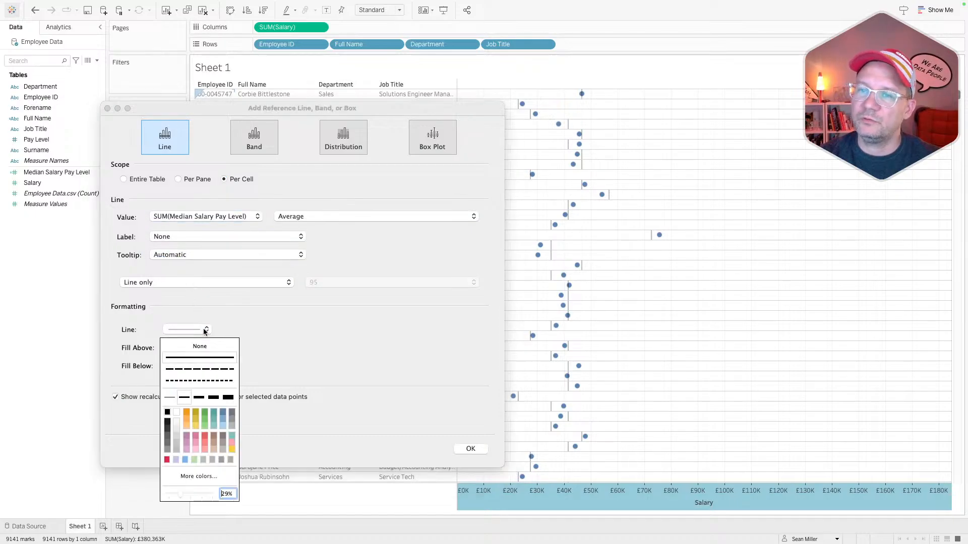
{"action": "left_click", "coordinate": [196, 369]}
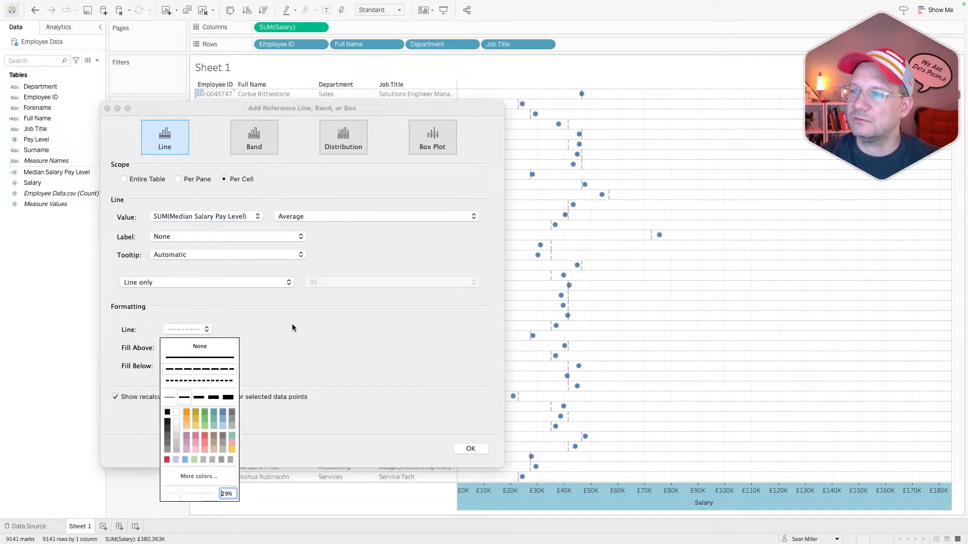
Step: Copy the median line's colour code ba9582 from the requirements on the challenge page and return to Tableau
{"action": "key", "text": "ctrl+Left"}
{"action": "key", "text": "ctrl+Right"}
{"action": "key", "text": "ctrl+Right"}
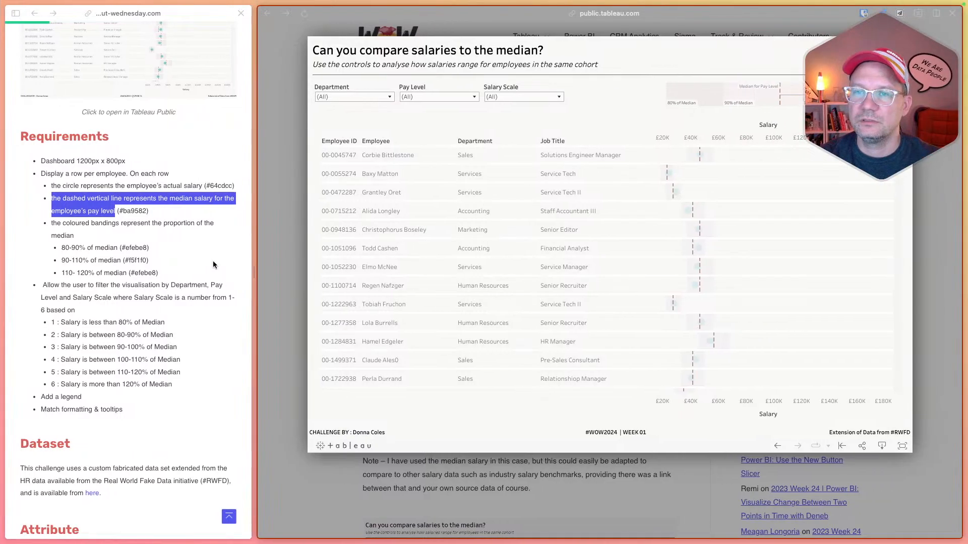
{"action": "left_click", "coordinate": [145, 210]}
{"action": "left_click_drag", "start_coordinate": [145, 210], "coordinate": [124, 211]}
{"action": "key", "text": "ctrl+Left"}
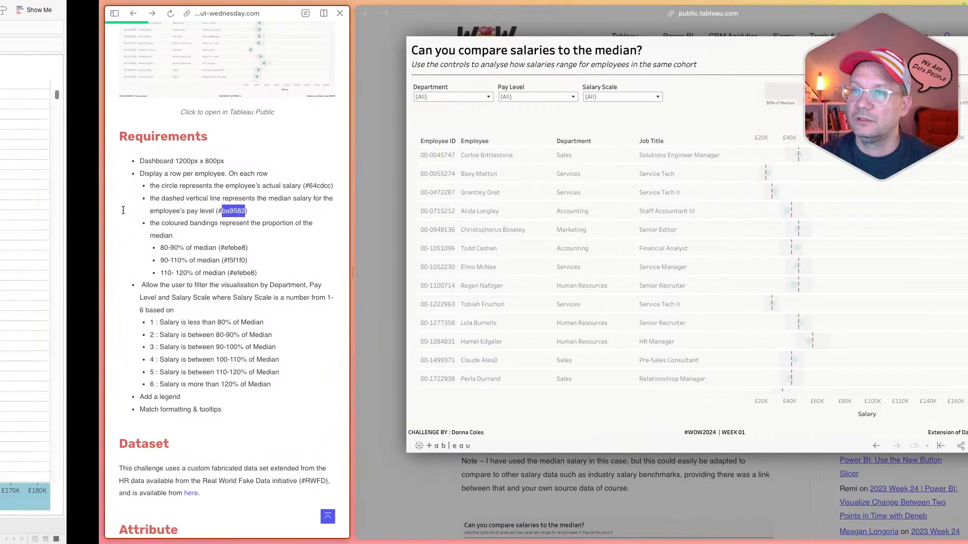
Step: Set the median reference line's colour to the custom hex value BA9582
{"action": "left_click", "coordinate": [205, 331]}
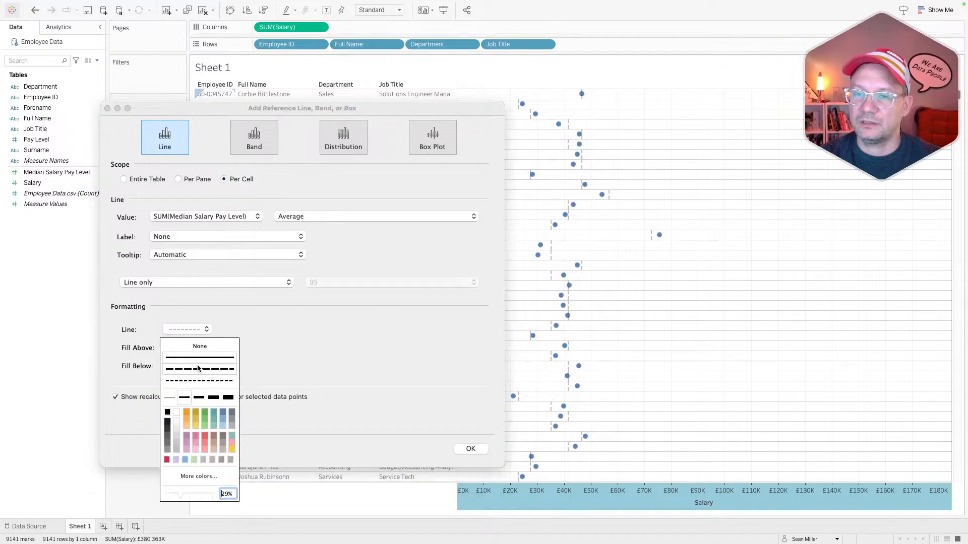
{"action": "left_click", "coordinate": [199, 476]}
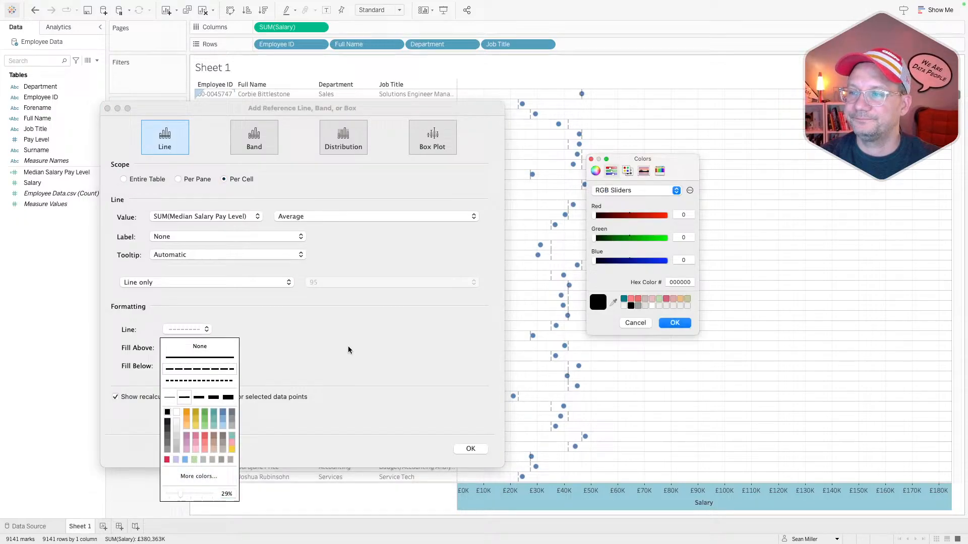
{"action": "double_click", "coordinate": [681, 281]}
{"action": "right_click", "coordinate": [681, 281]}
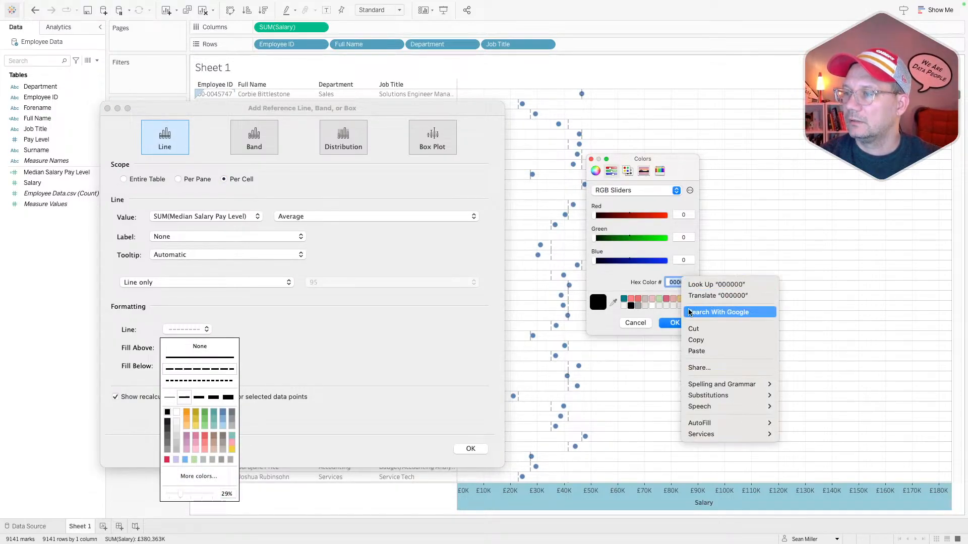
{"action": "left_click", "coordinate": [699, 352]}
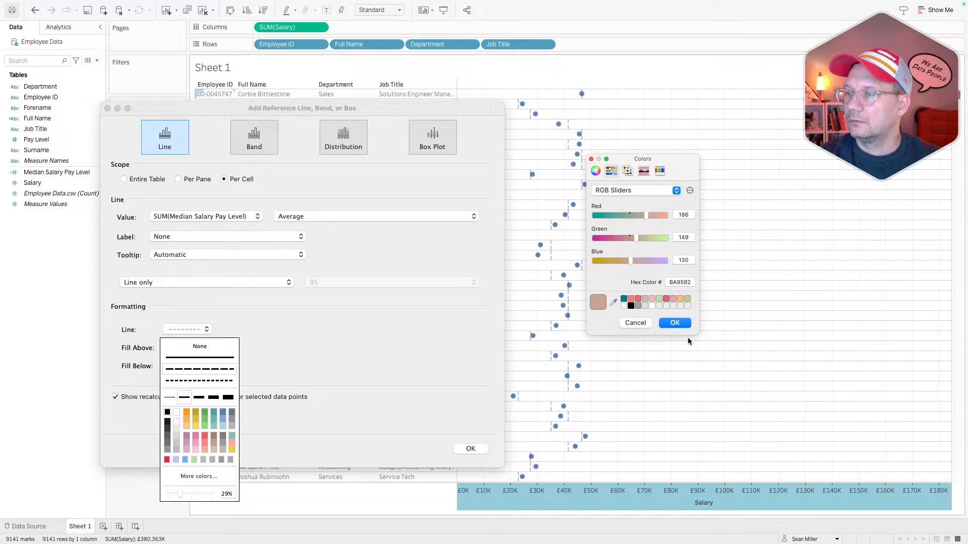
{"action": "left_click", "coordinate": [678, 325]}
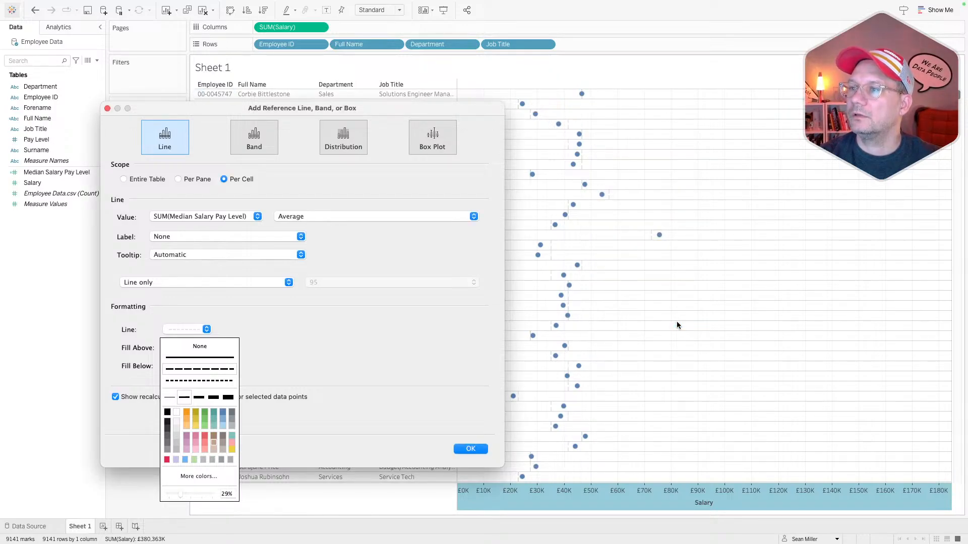
{"action": "left_click", "coordinate": [335, 363]}
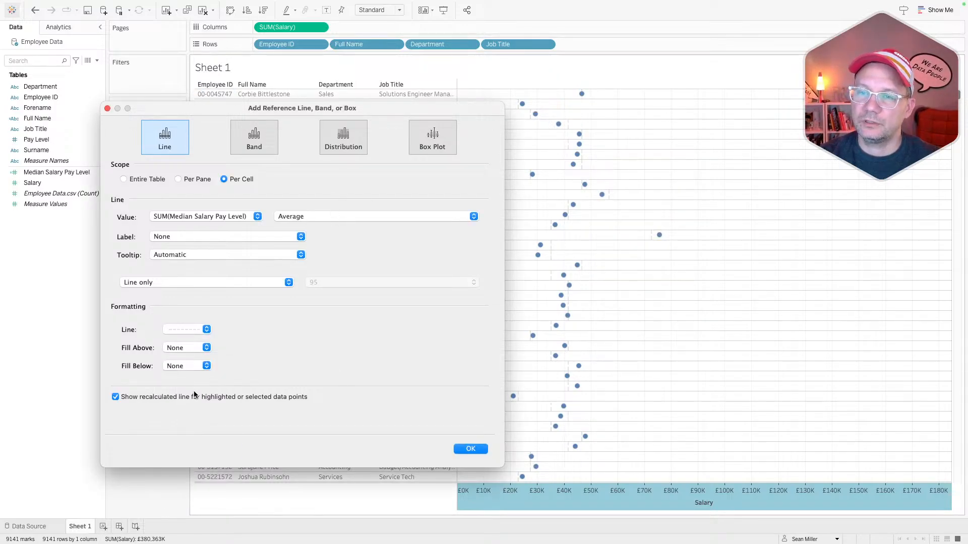
Step: Turn off the recalculated line for highlighted or selected data points and apply the reference line
{"action": "left_click", "coordinate": [177, 398]}
{"action": "left_click", "coordinate": [177, 397]}
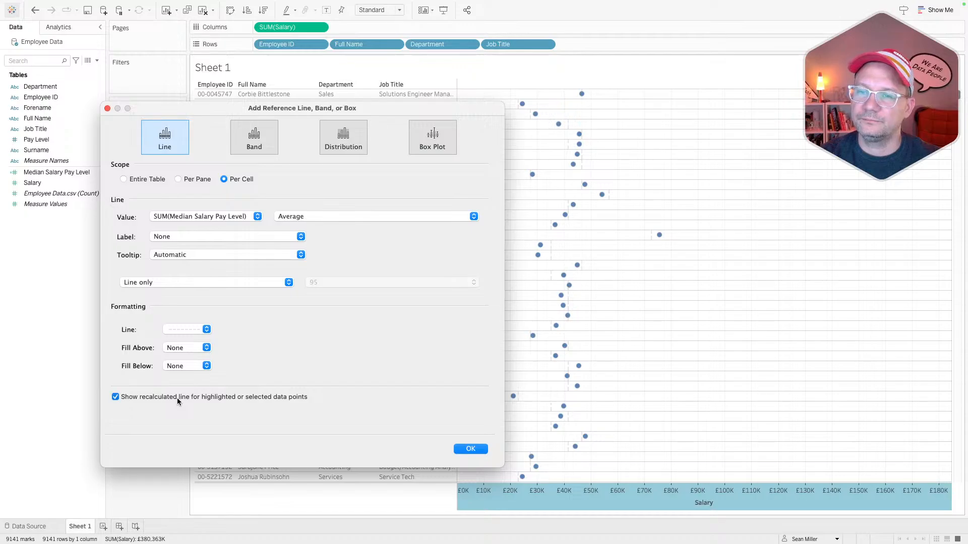
{"action": "left_click", "coordinate": [177, 398]}
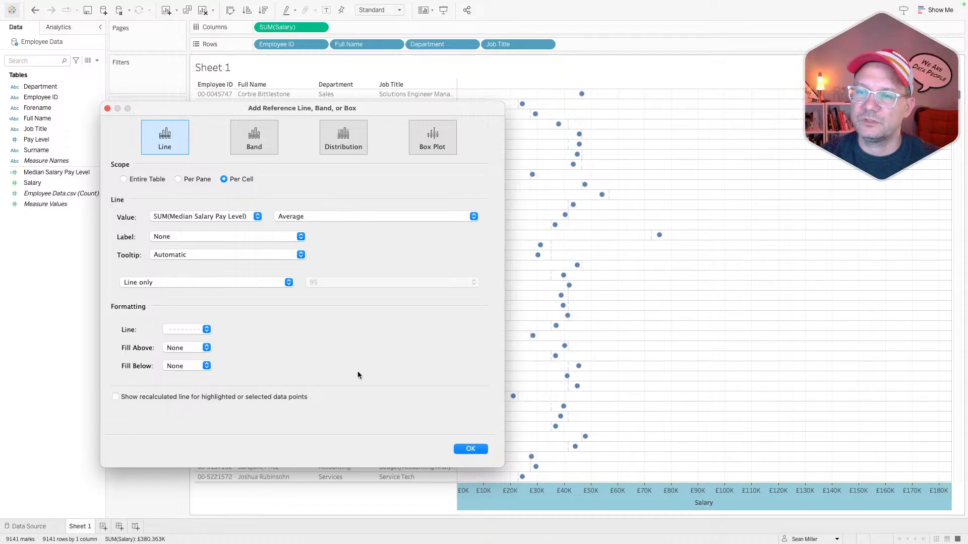
{"action": "left_click", "coordinate": [465, 449]}
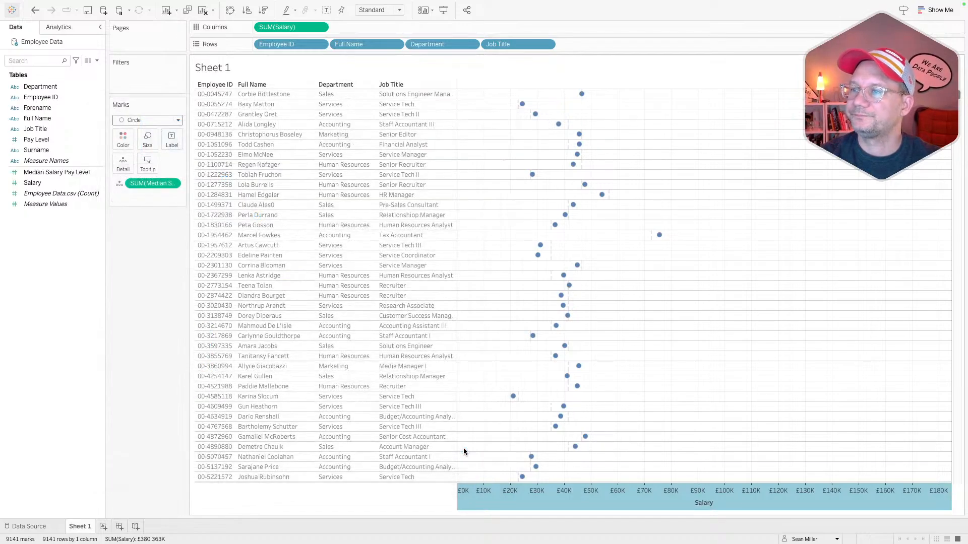
Step: Edit the median reference line in the chart and raise its line opacity to 100%
{"action": "left_click", "coordinate": [580, 99]}
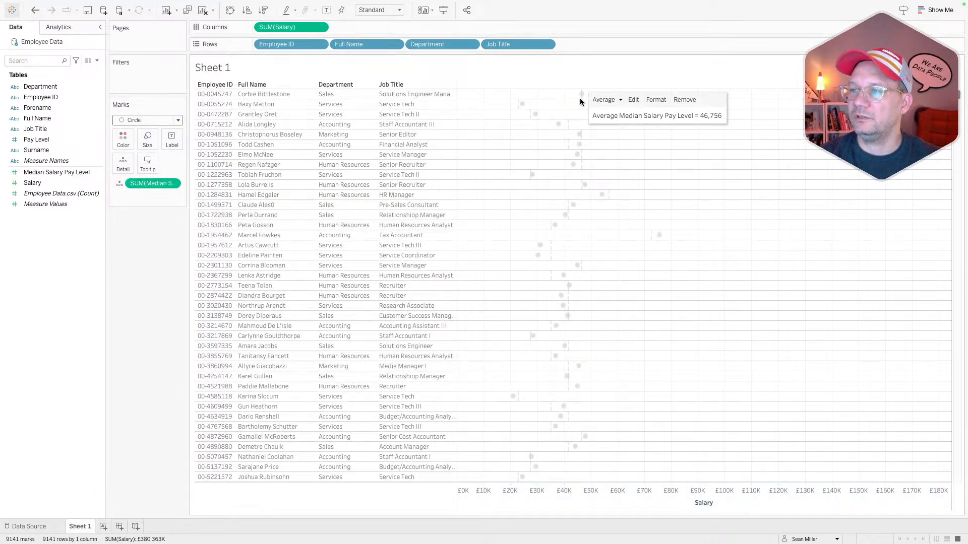
{"action": "left_click", "coordinate": [632, 99]}
{"action": "left_click", "coordinate": [386, 310]}
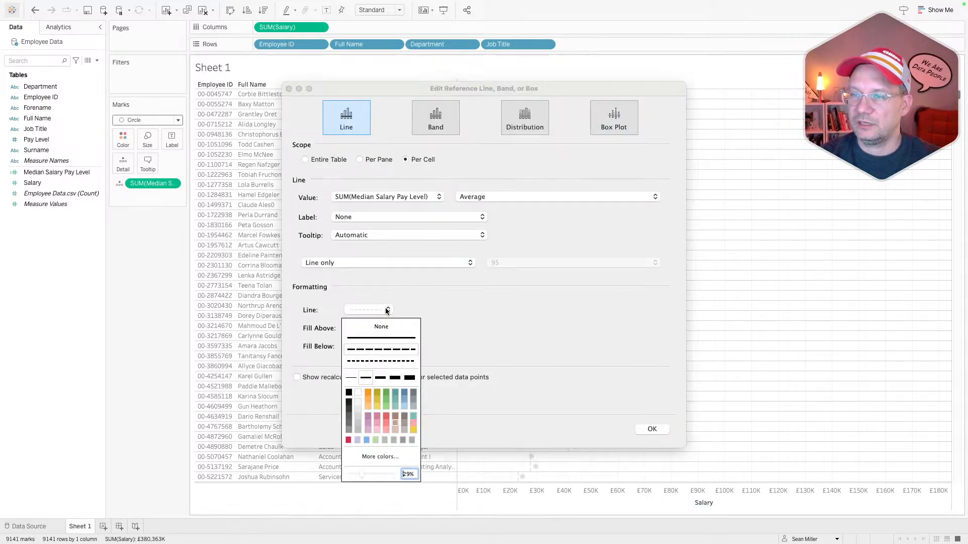
{"action": "left_click_drag", "start_coordinate": [363, 472], "coordinate": [417, 472]}
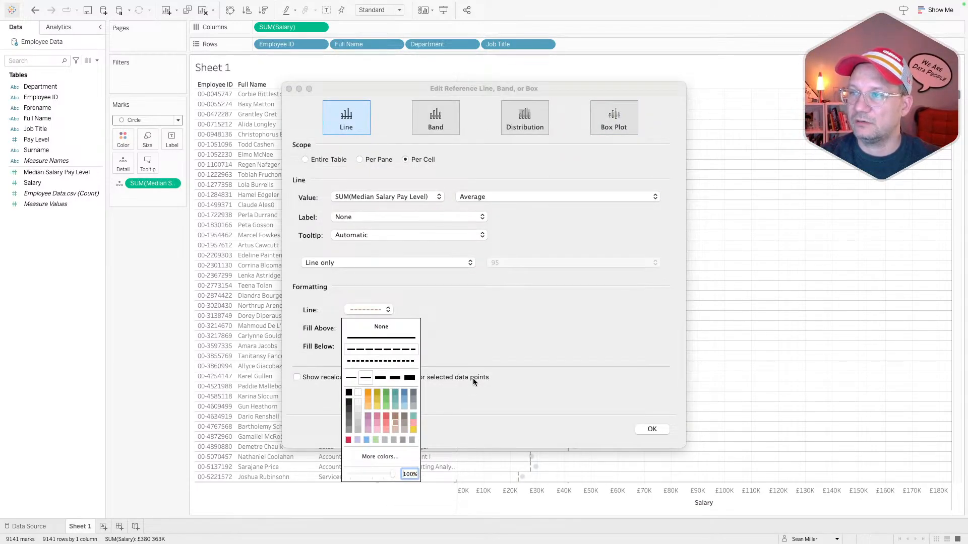
{"action": "left_click", "coordinate": [507, 318]}
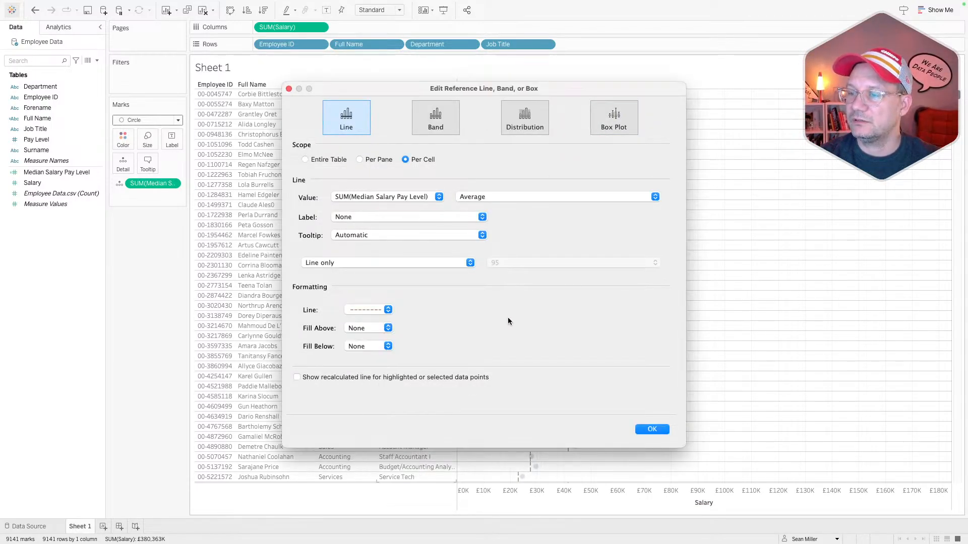
{"action": "left_click", "coordinate": [652, 428]}
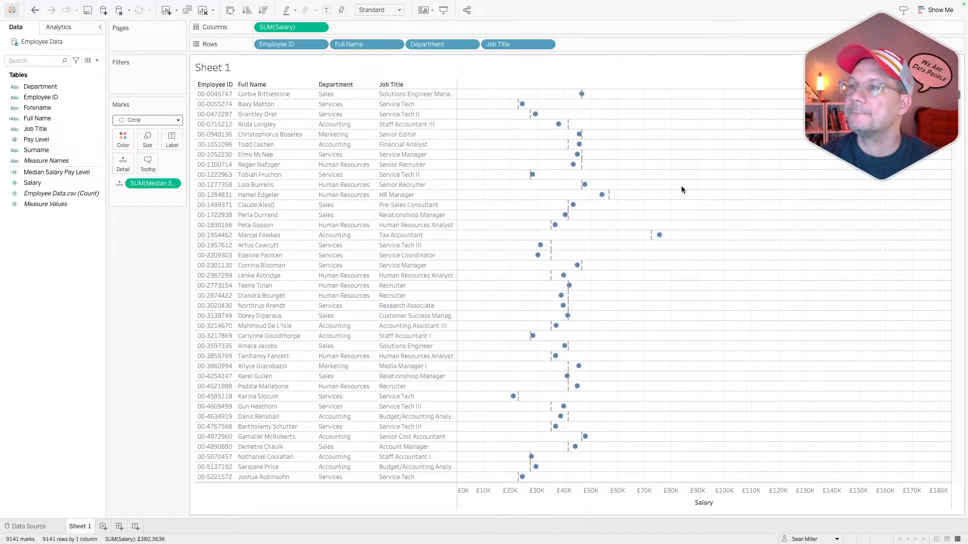
Step: Compare the sheet's median lines and salary circles with the example dashboard in the browser, and return to Tableau
{"action": "key", "text": "ctrl+Right"}
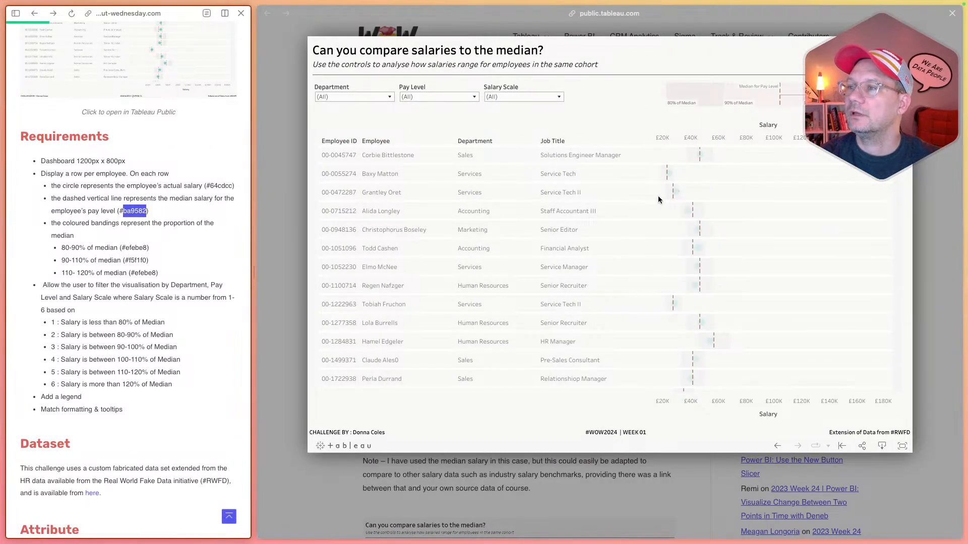
{"action": "left_click", "coordinate": [658, 195]}
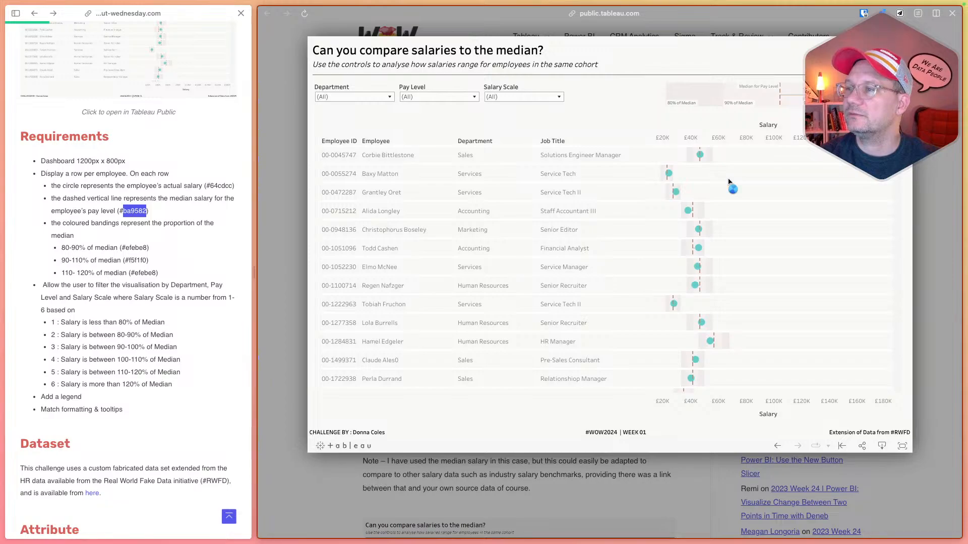
{"action": "key", "text": "ctrl+Left"}
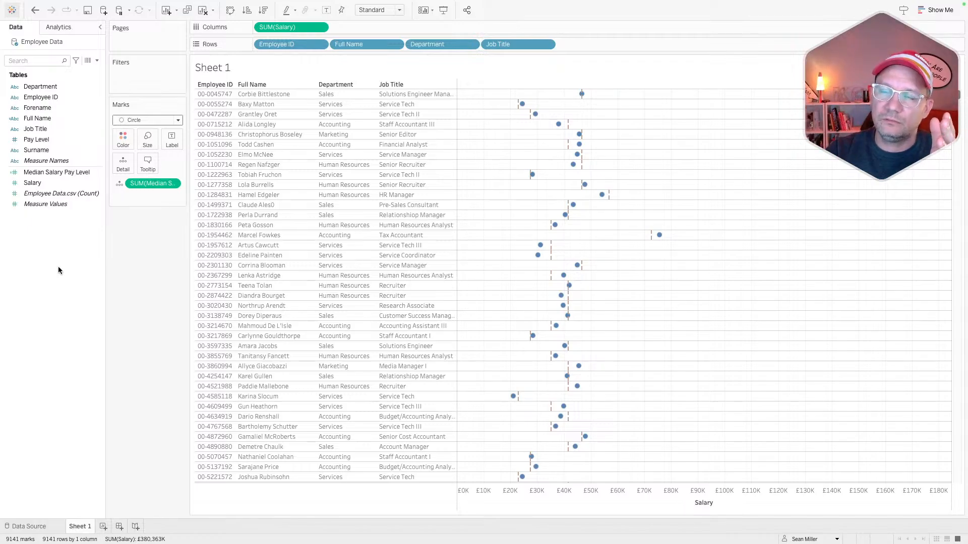
{"action": "key", "text": "ctrl+Right"}
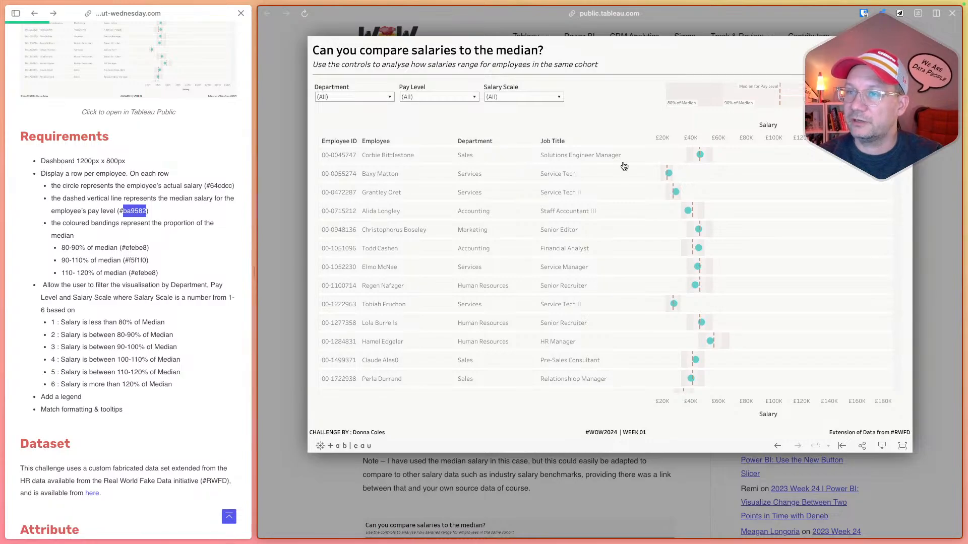
{"action": "key", "text": "ctrl+Left"}
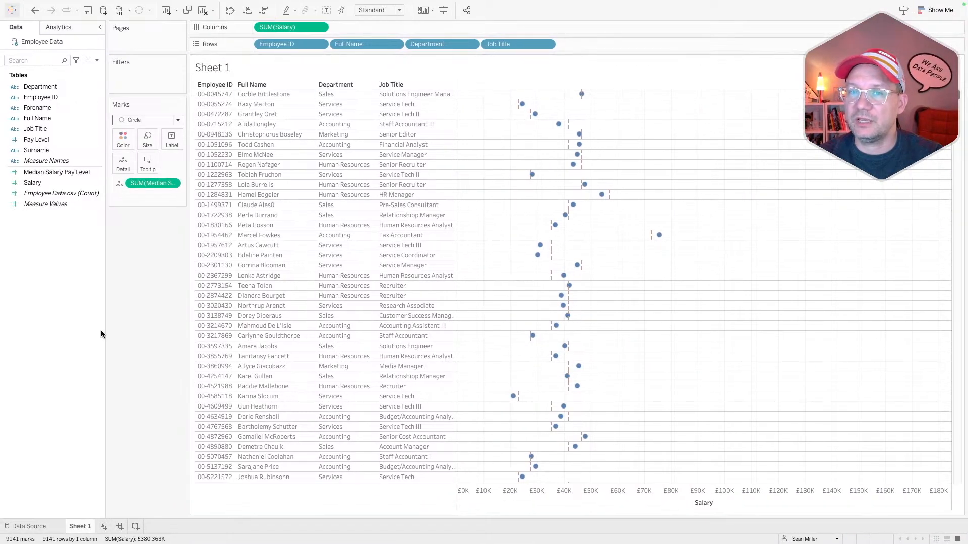
Step: Create a new calculated field and name it 80% of Median
{"action": "right_click", "coordinate": [57, 271]}
{"action": "left_click", "coordinate": [68, 275]}
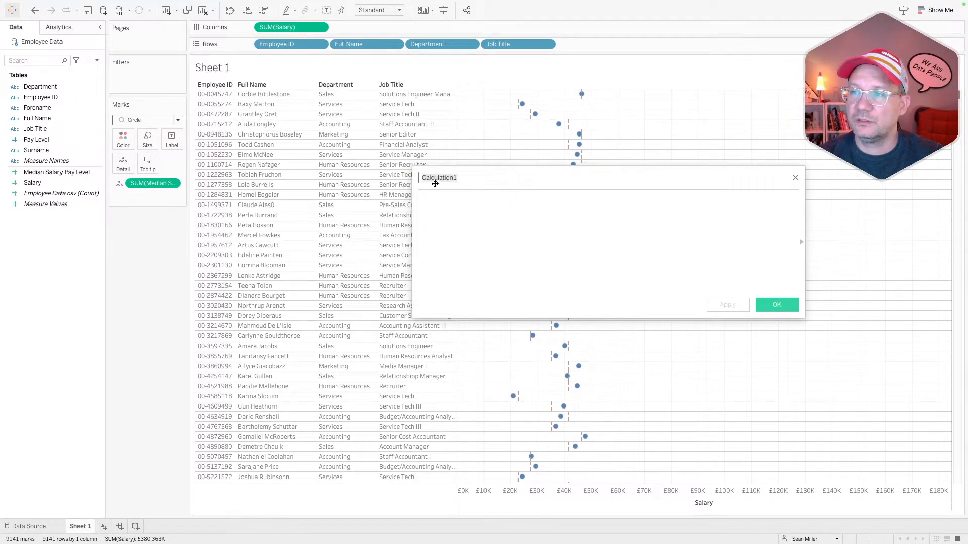
{"action": "type", "text": "80"}
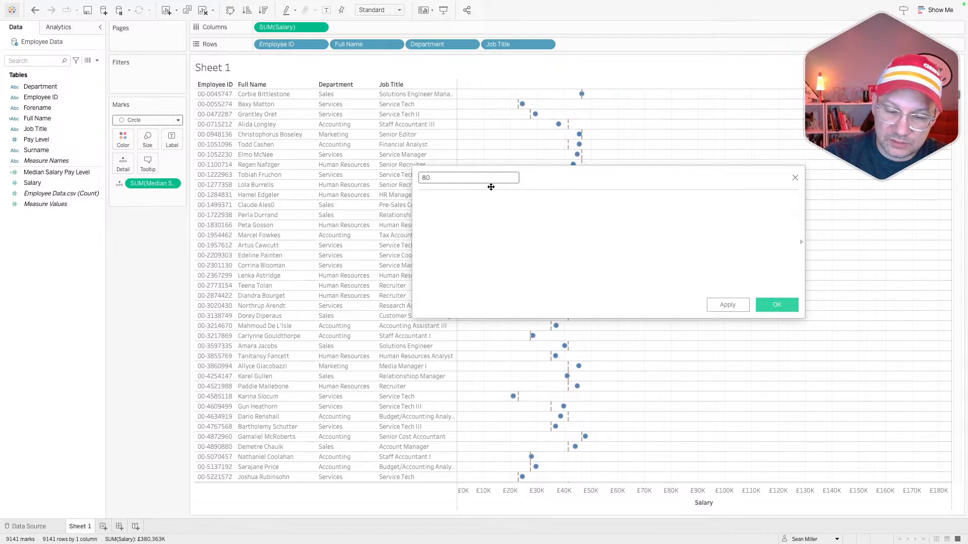
{"action": "type", "text": "%"}
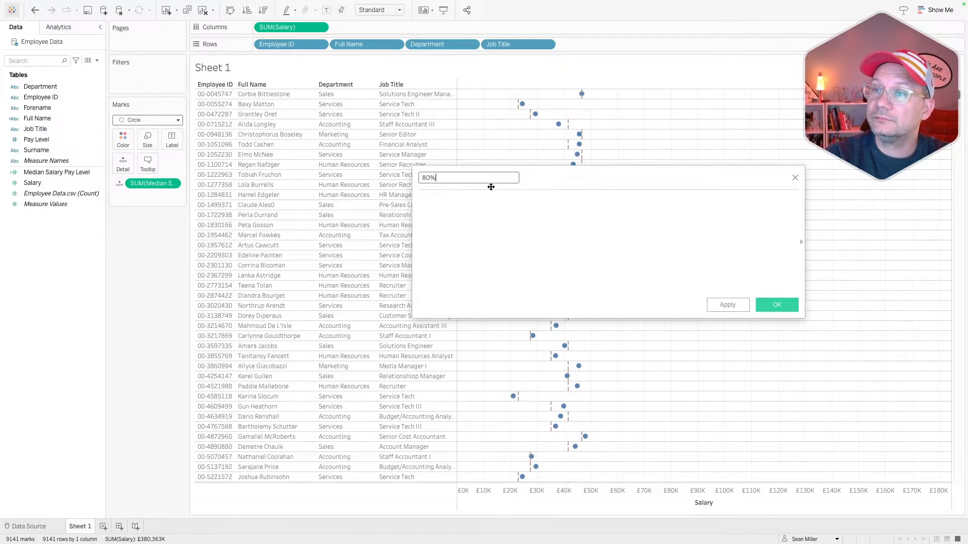
{"action": "type", "text": " of Median"}
{"action": "key", "text": "Tab"}
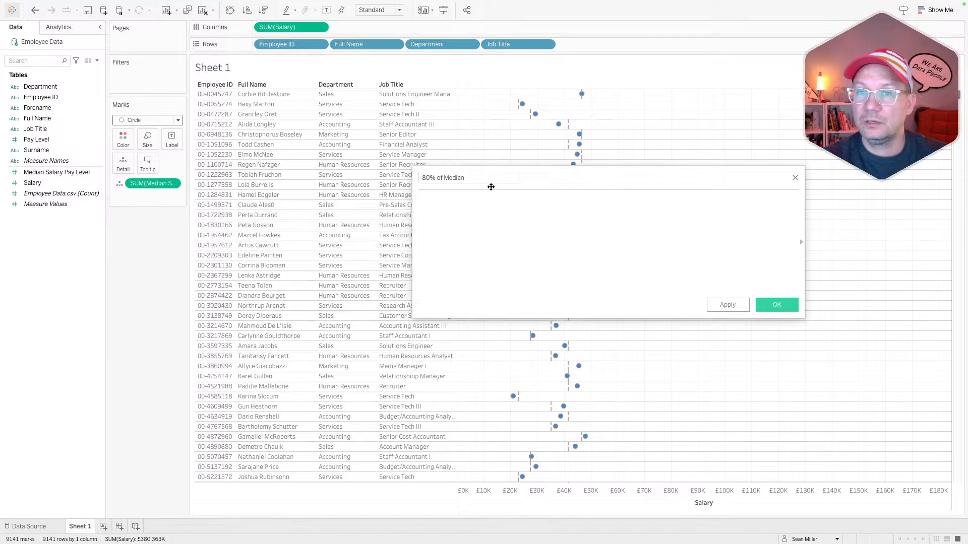
Step: Enter the formula [Median Salary Pay Level]*.2 for the 80% of Median calculation and save it
{"action": "type", "text": "med"}
{"action": "key", "text": "Down"}
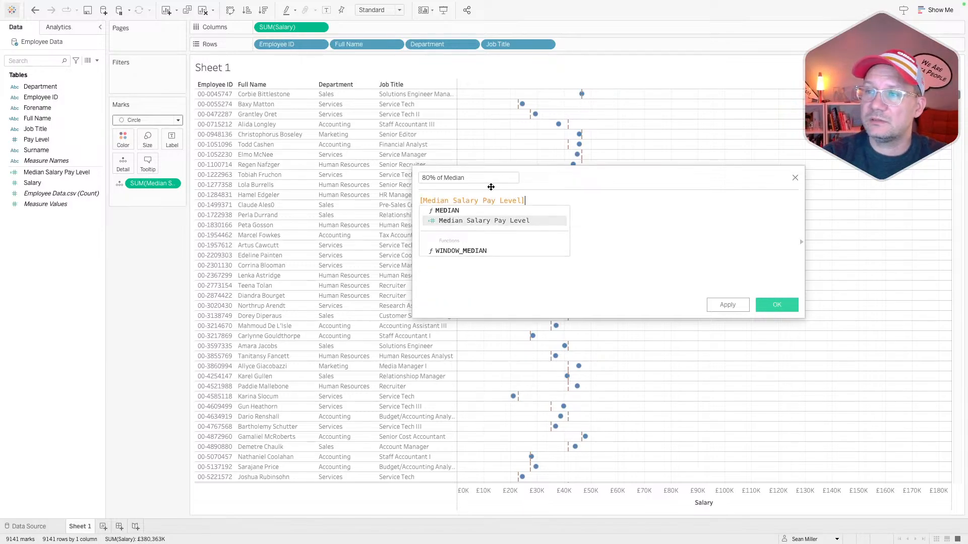
{"action": "key", "text": "Return"}
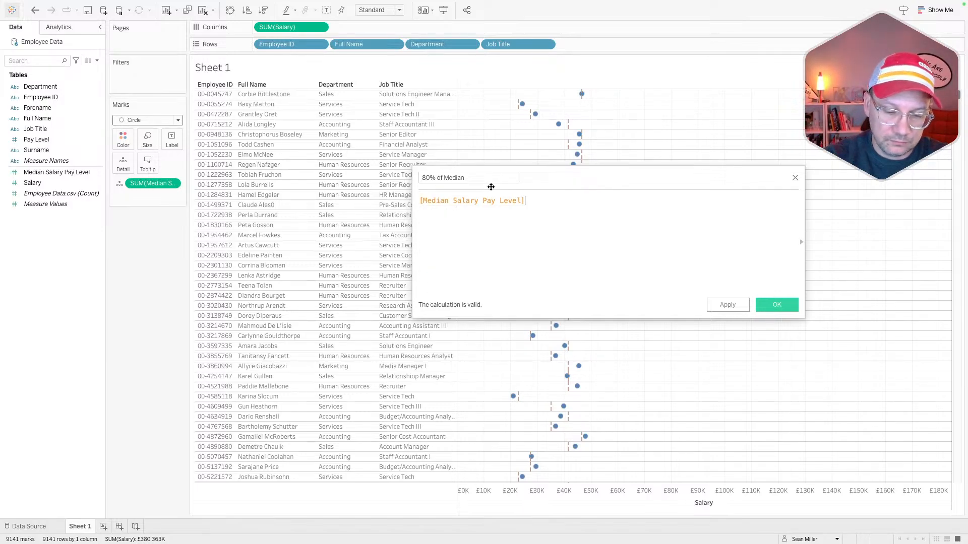
{"action": "type", "text": "*"}
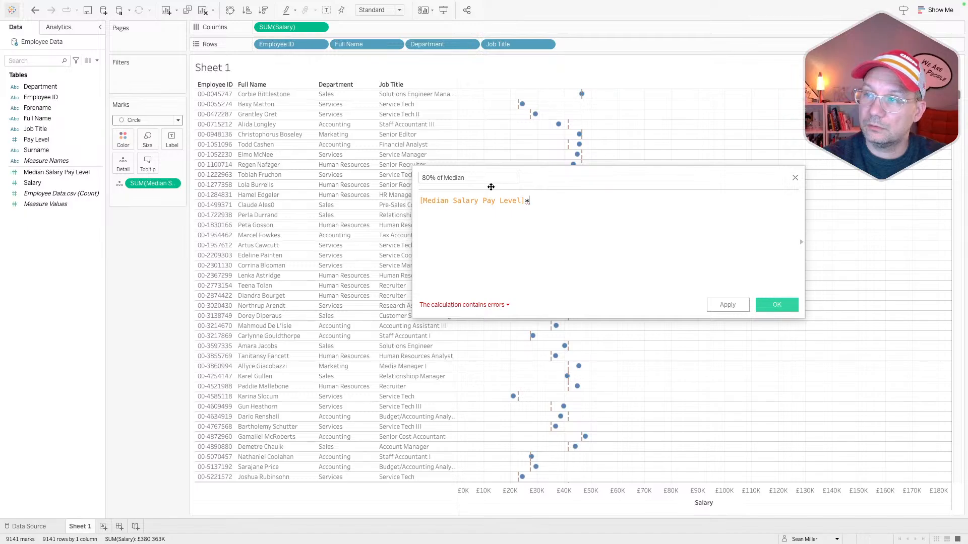
{"action": "type", "text": ".2"}
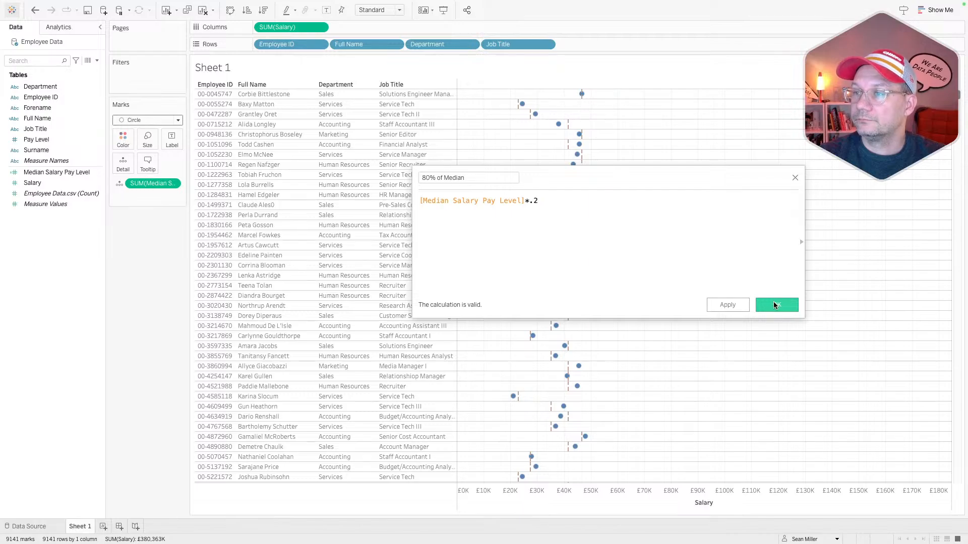
{"action": "left_click", "coordinate": [774, 306]}
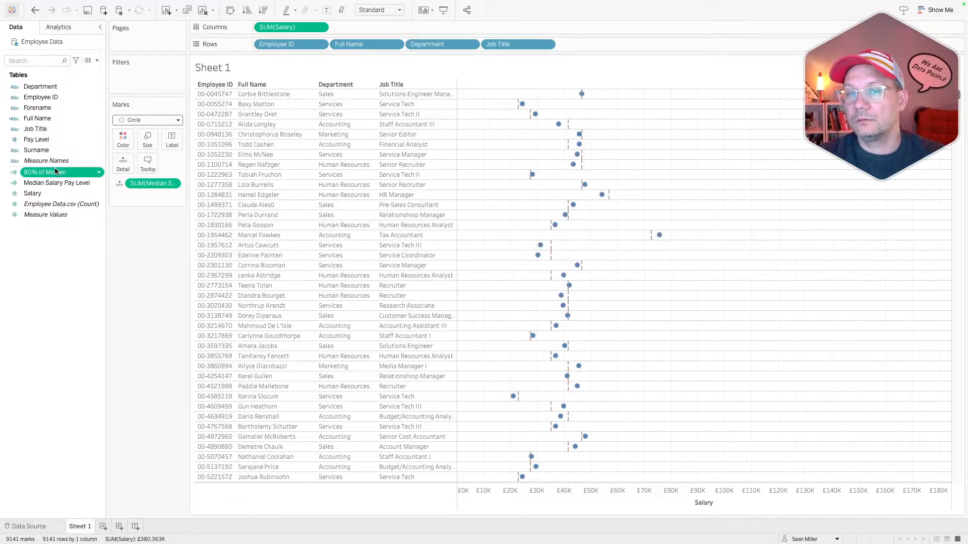
Step: Duplicate the 80% of Median field and change the copy's formula to [Median Salary Pay Level]*.9
{"action": "right_click", "coordinate": [56, 172]}
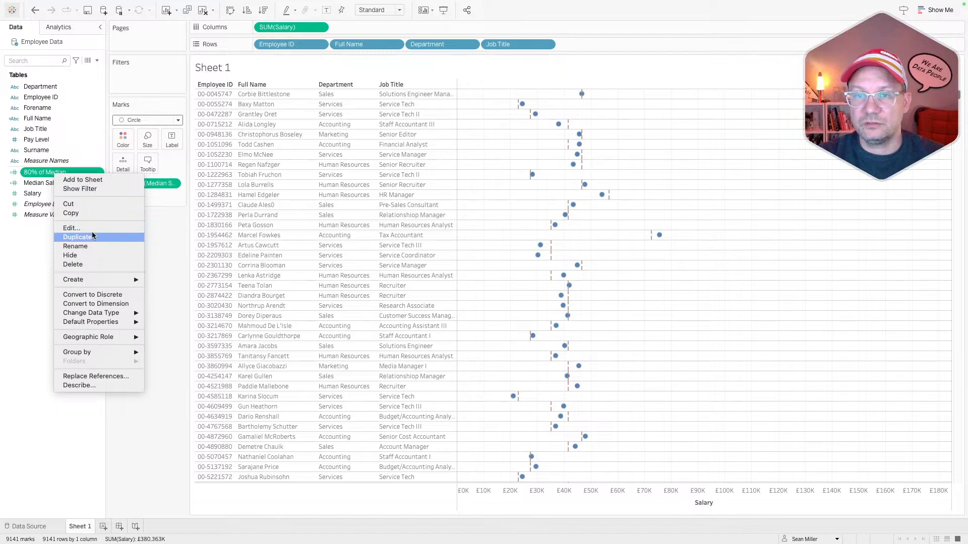
{"action": "left_click", "coordinate": [78, 237]}
{"action": "right_click", "coordinate": [66, 184]}
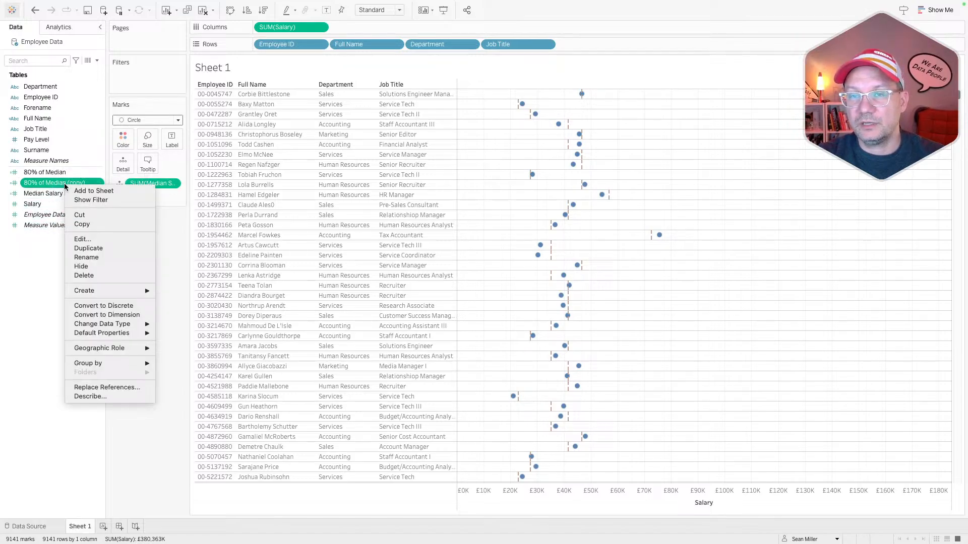
{"action": "left_click", "coordinate": [82, 239]}
{"action": "key", "text": "BackSpace"}
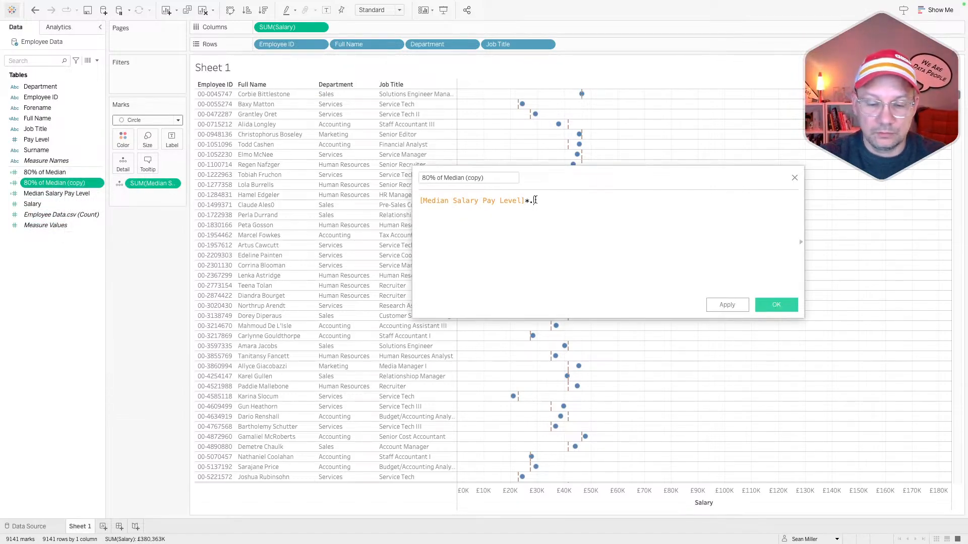
{"action": "type", "text": "9"}
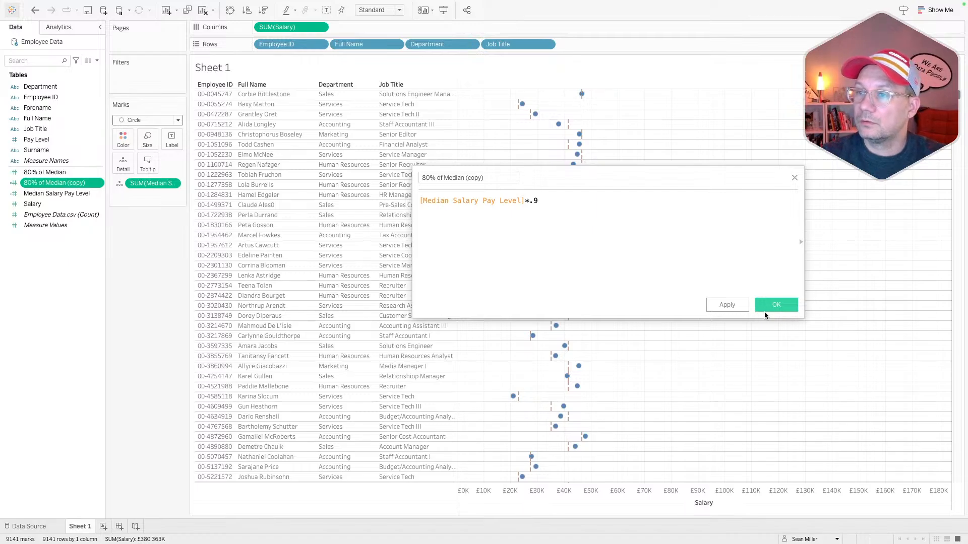
Step: Rename the copied calculation as 90% of Median and save it
{"action": "left_click", "coordinate": [423, 178]}
{"action": "key", "text": "BackSpace"}
{"action": "type", "text": "9"}
{"action": "left_click_drag", "start_coordinate": [464, 177], "coordinate": [674, 178]}
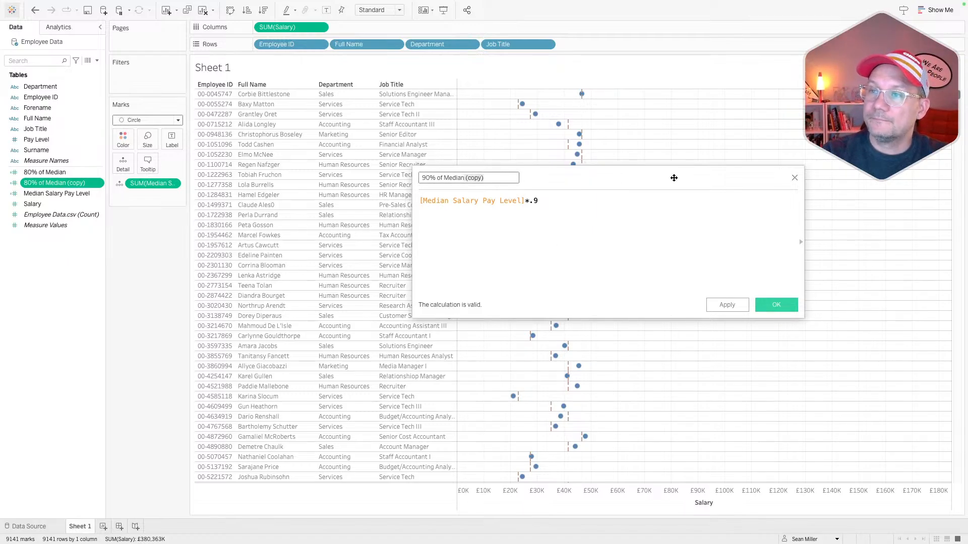
{"action": "key", "text": "BackSpace"}
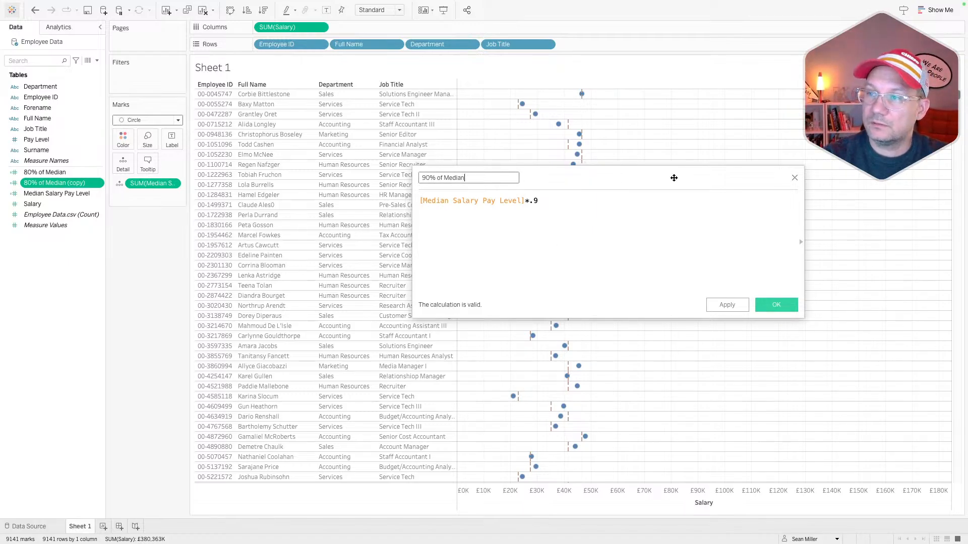
{"action": "left_click", "coordinate": [776, 304]}
Step: Duplicate the 90% of Median field and change the percentage in the copy's name to 110%
{"action": "right_click", "coordinate": [56, 183]}
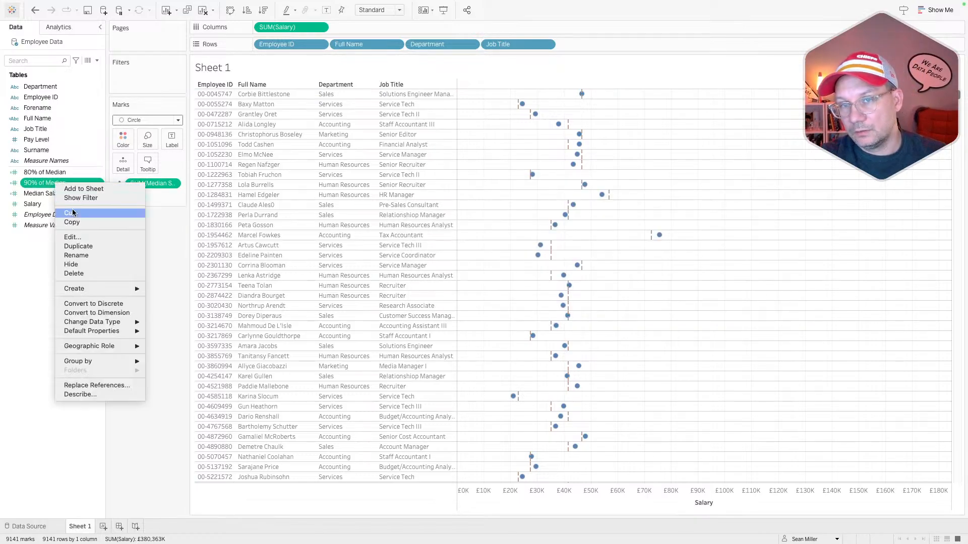
{"action": "left_click", "coordinate": [81, 246]}
{"action": "right_click", "coordinate": [52, 195]}
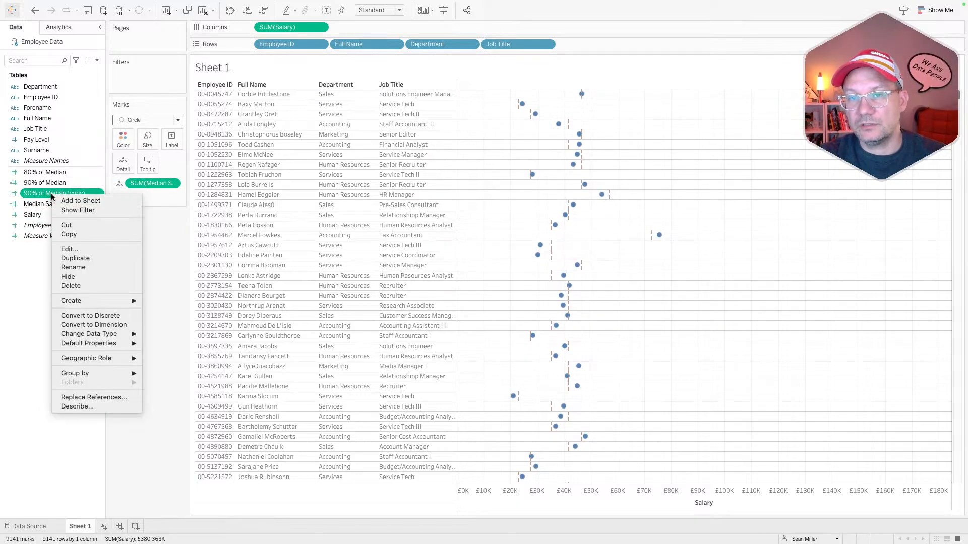
{"action": "left_click", "coordinate": [69, 249]}
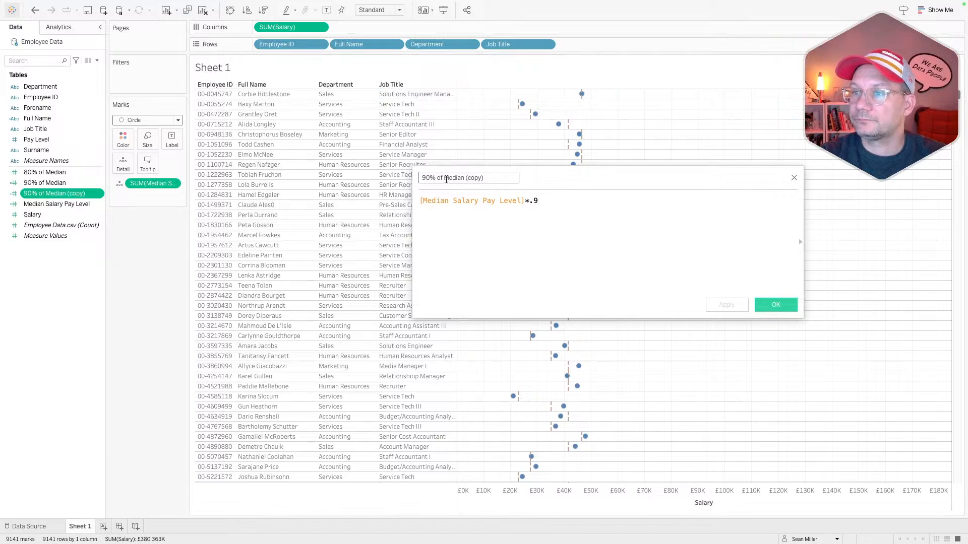
{"action": "double_click", "coordinate": [426, 177]}
{"action": "type", "text": "110"}
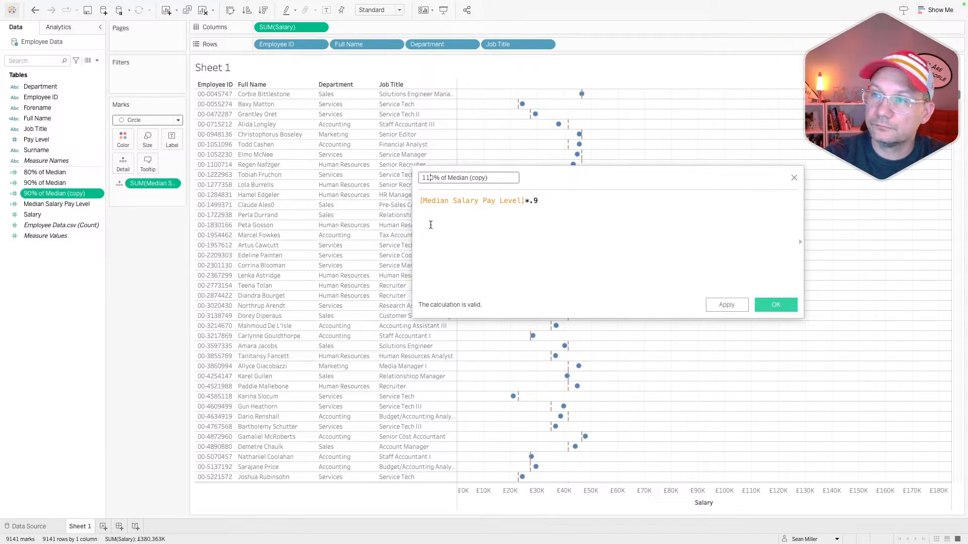
Step: Change the 110% copy's formula to [Median Salary Pay Level]*1.1 and save the calculation
{"action": "left_click", "coordinate": [538, 200]}
{"action": "key", "text": "BackSpace"}
{"action": "key", "text": "BackSpace"}
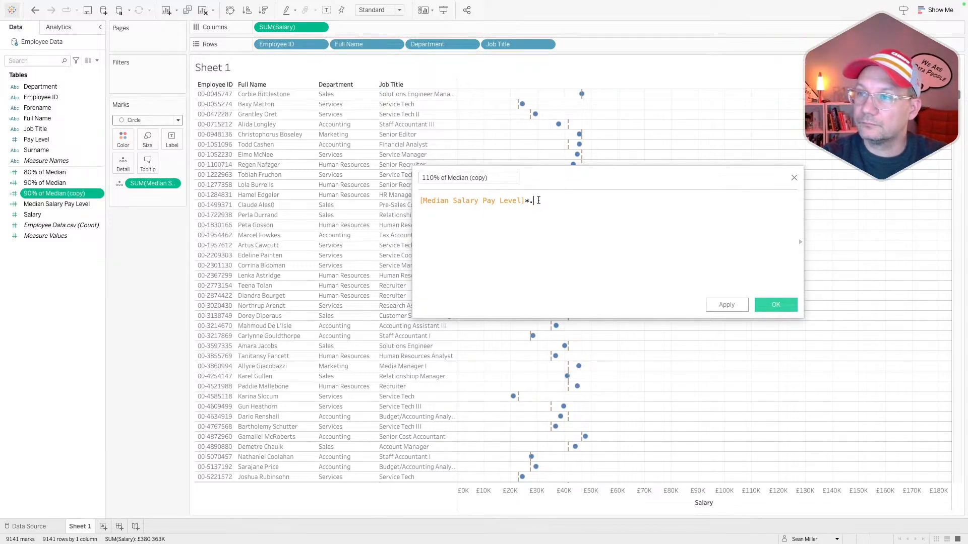
{"action": "type", "text": "1.1"}
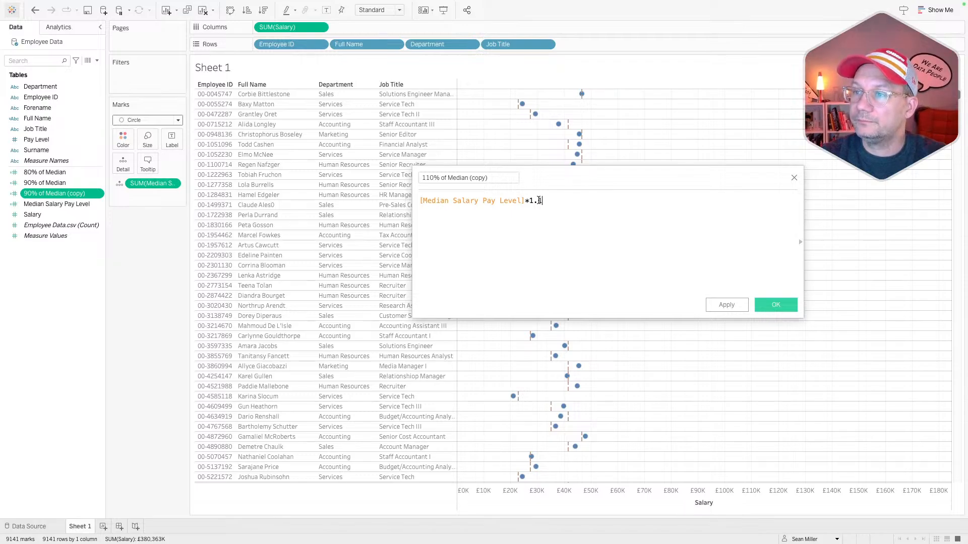
{"action": "left_click", "coordinate": [766, 305]}
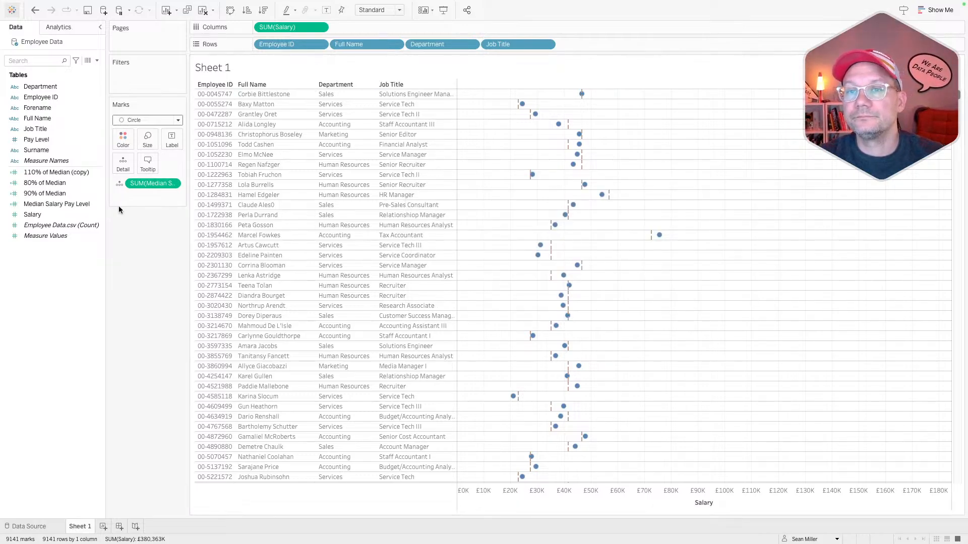
Step: Edit the 110% of Median (copy) calculation and rename it as 120% of Median
{"action": "right_click", "coordinate": [56, 172]}
{"action": "left_click", "coordinate": [92, 230]}
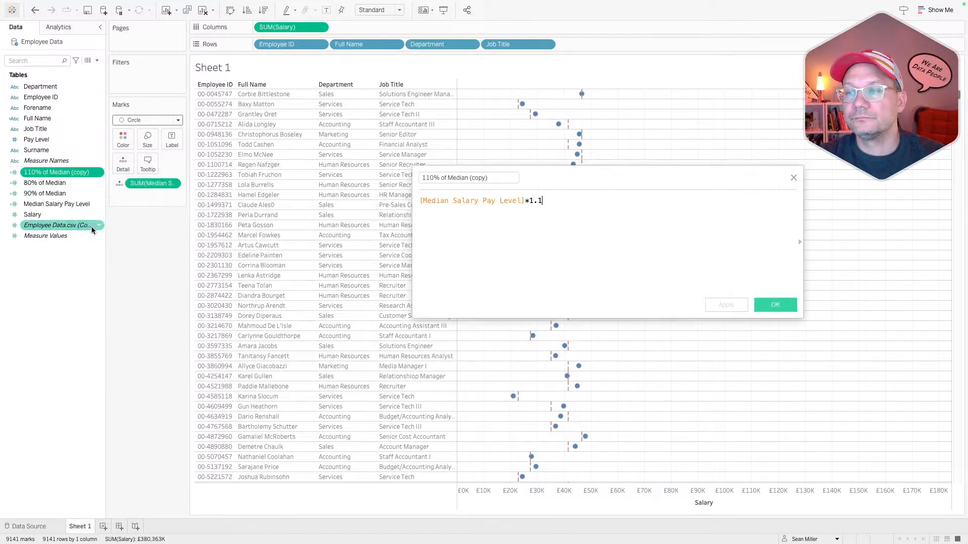
{"action": "left_click", "coordinate": [429, 175]}
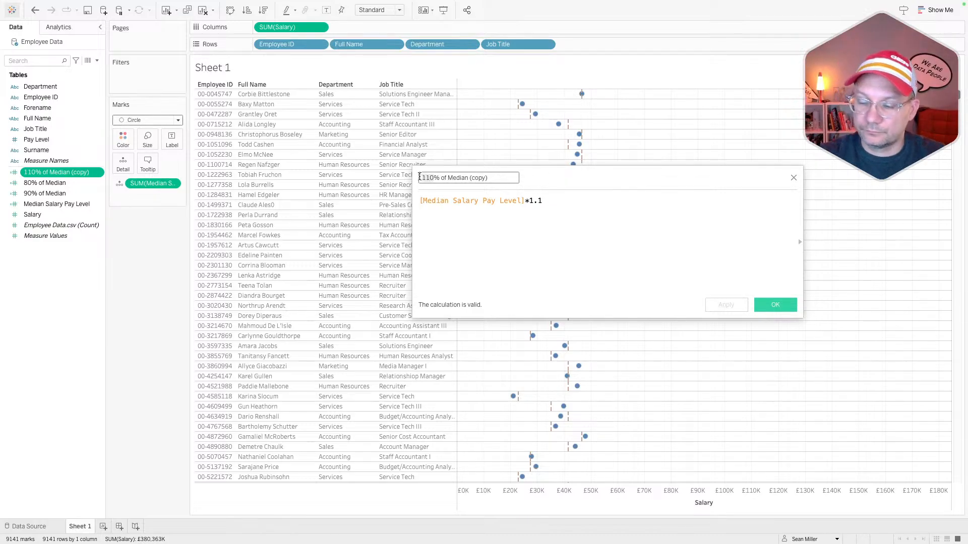
{"action": "type", "text": "12"}
{"action": "key", "text": "BackSpace"}
{"action": "key", "text": "BackSpace"}
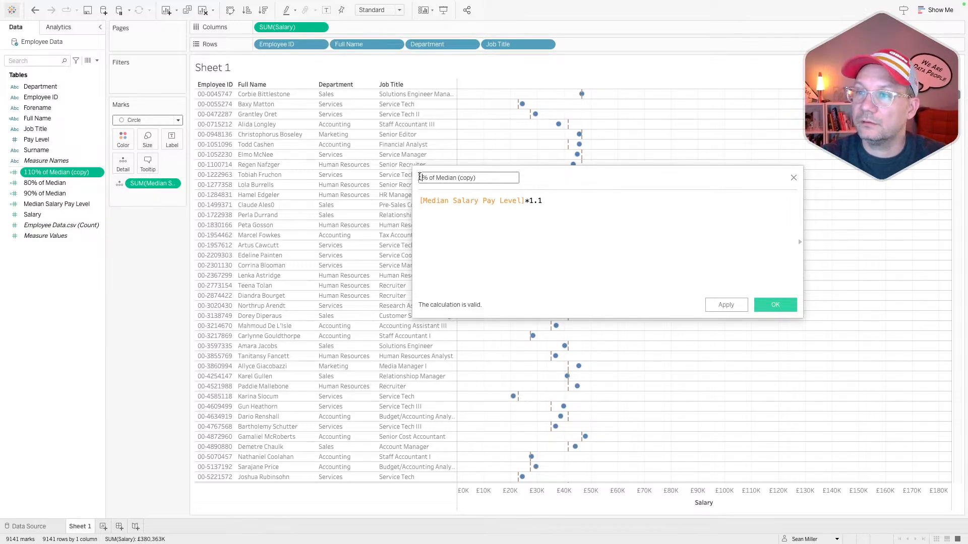
{"action": "type", "text": "120"}
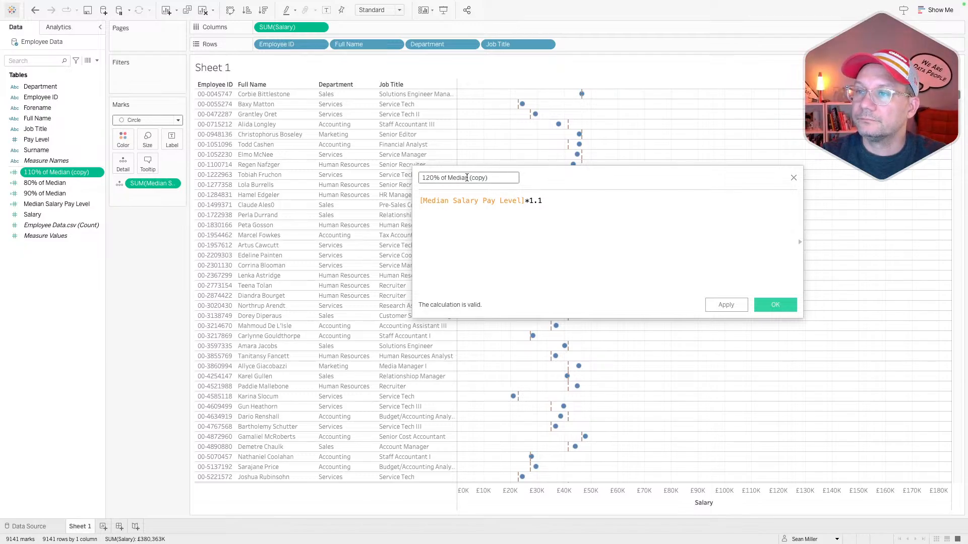
{"action": "key", "text": "BackSpace"}
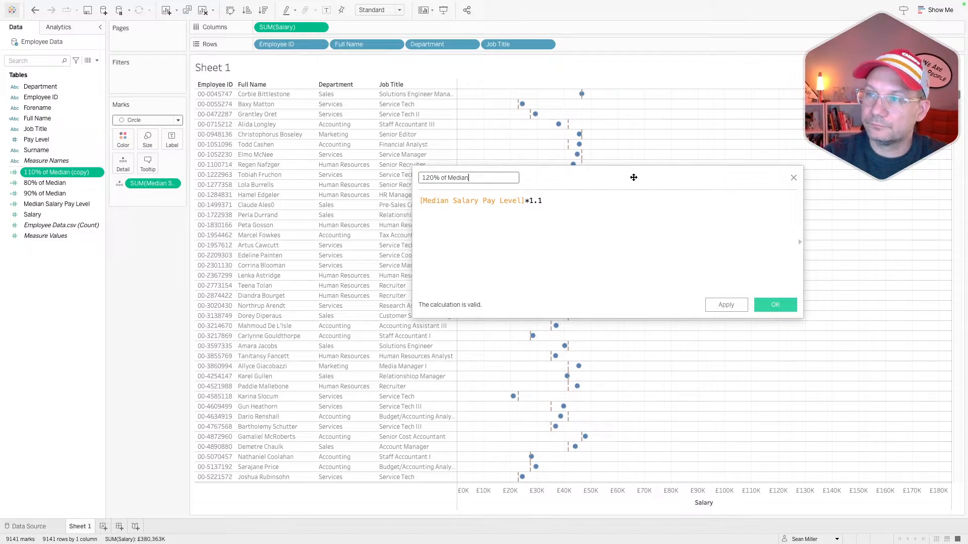
Step: Save the 120% of Median calculation with the formula [Median Salary Pay Level]*1.2, and undo that edit
{"action": "left_click", "coordinate": [583, 197]}
{"action": "key", "text": "BackSpace"}
{"action": "type", "text": "2"}
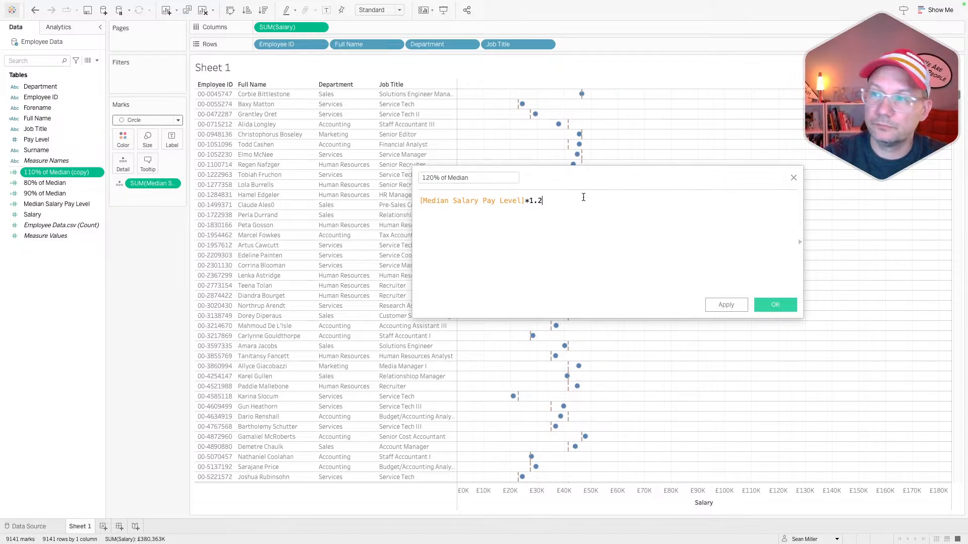
{"action": "left_click", "coordinate": [770, 305]}
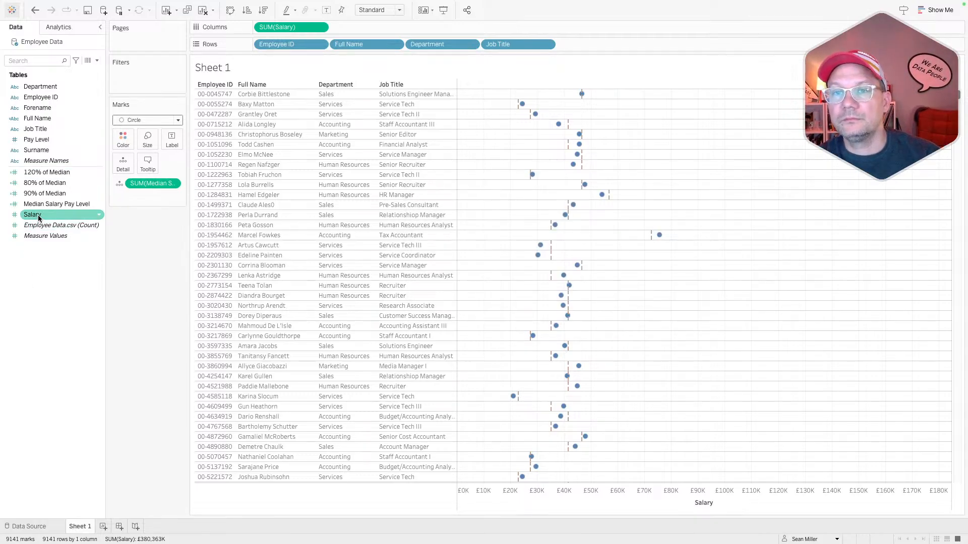
{"action": "key", "text": "ctrl+z"}
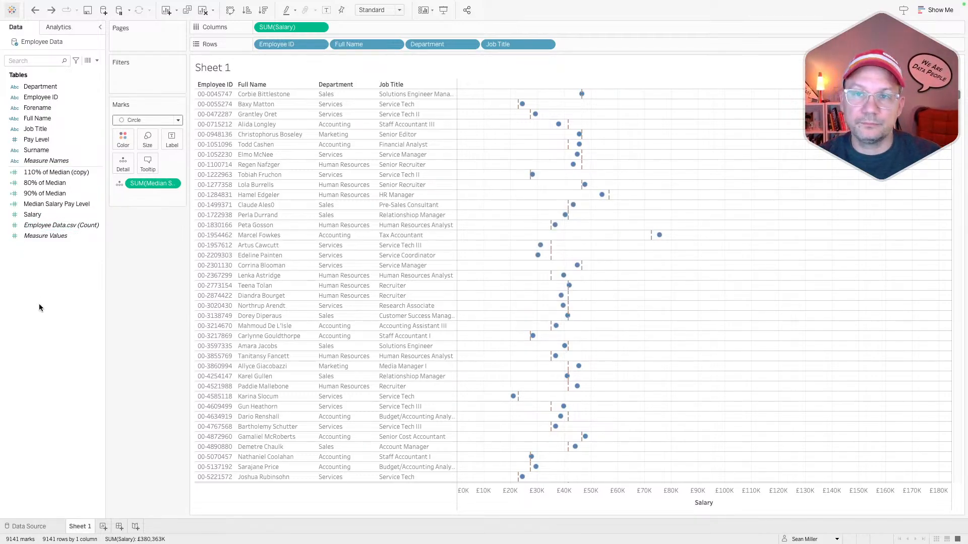
Step: Rename the 110% of Median (copy) calculation as 110% of Median by removing the copy suffix, and save it
{"action": "right_click", "coordinate": [58, 173]}
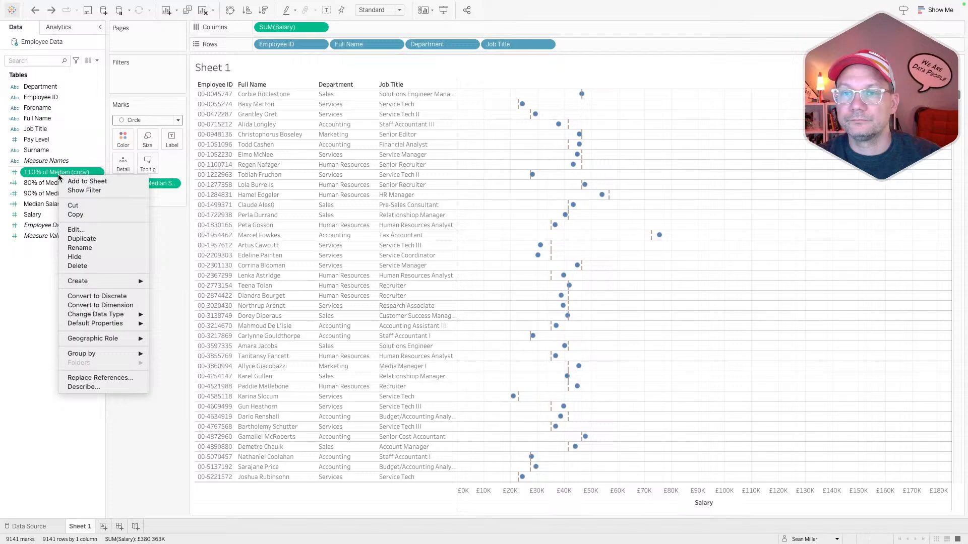
{"action": "left_click", "coordinate": [76, 230]}
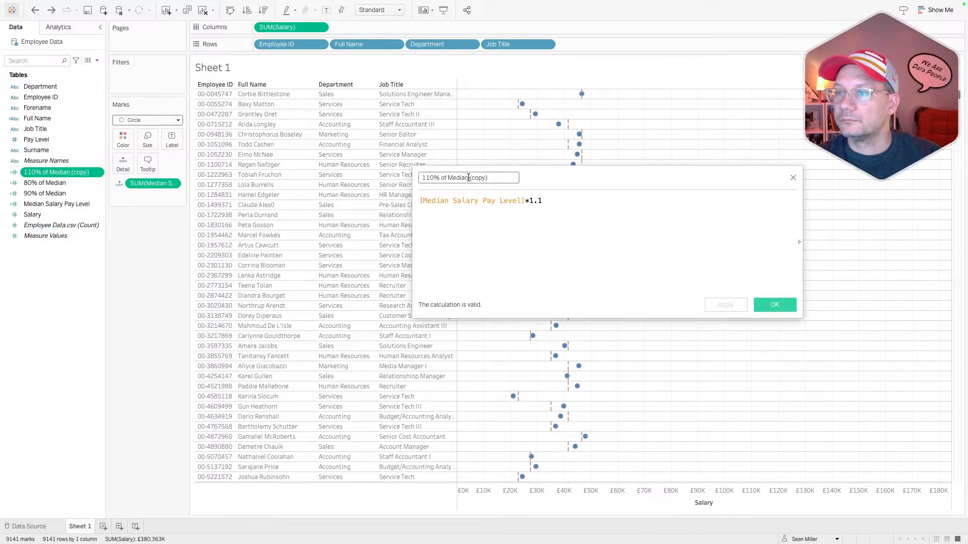
{"action": "left_click_drag", "start_coordinate": [468, 178], "coordinate": [603, 176]}
{"action": "key", "text": "BackSpace"}
{"action": "left_click", "coordinate": [774, 304]}
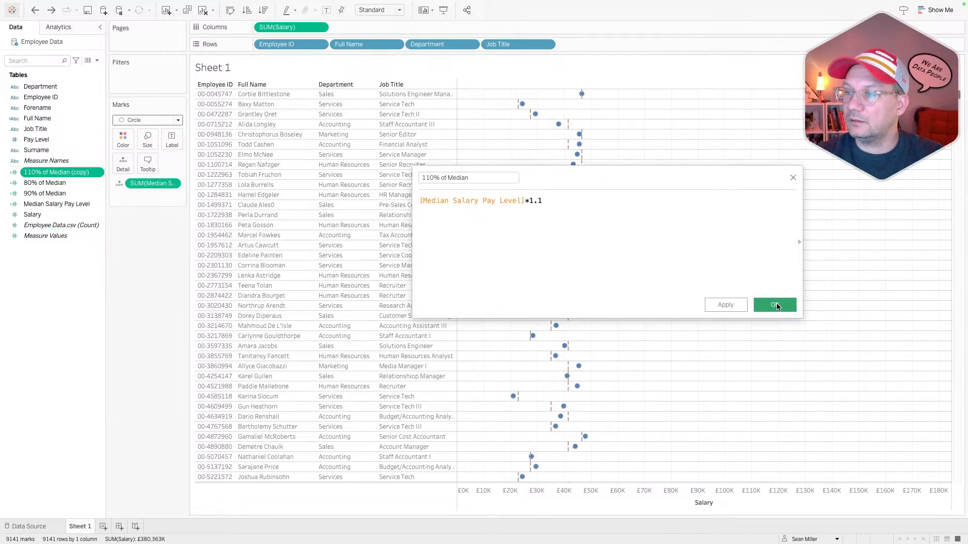
Step: Duplicate the 110% of Median calculation and rename the copy as 120% of Median
{"action": "right_click", "coordinate": [65, 172]}
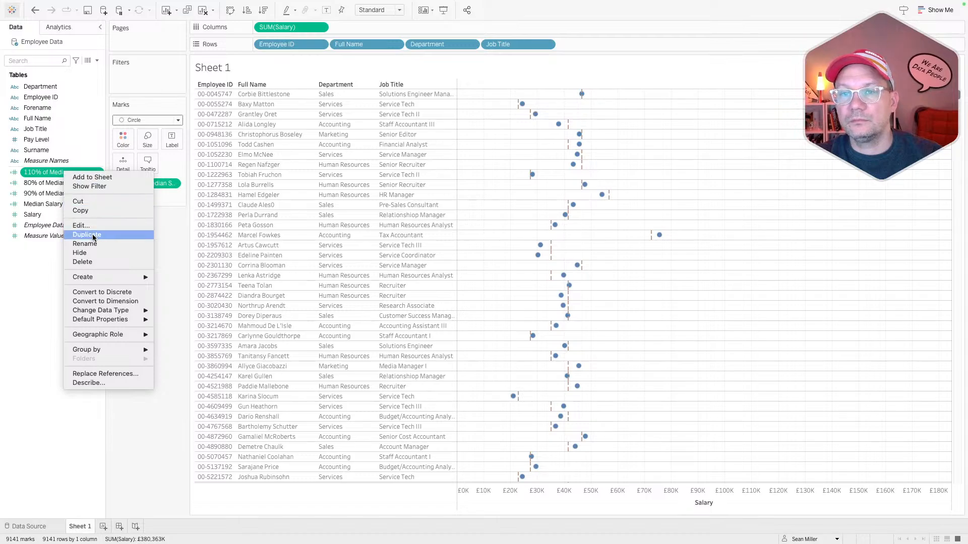
{"action": "left_click", "coordinate": [86, 234]}
{"action": "right_click", "coordinate": [63, 183]}
{"action": "left_click", "coordinate": [83, 235]}
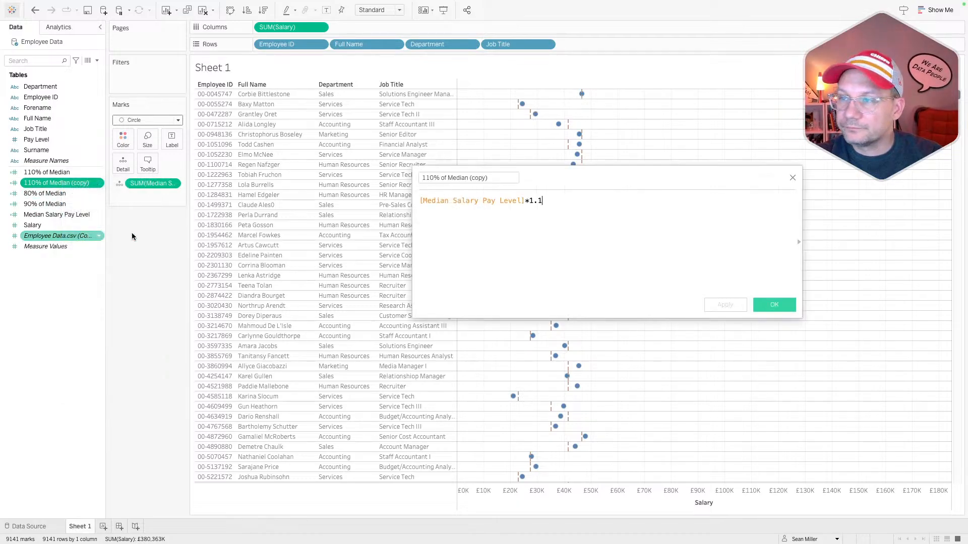
{"action": "left_click", "coordinate": [430, 177]}
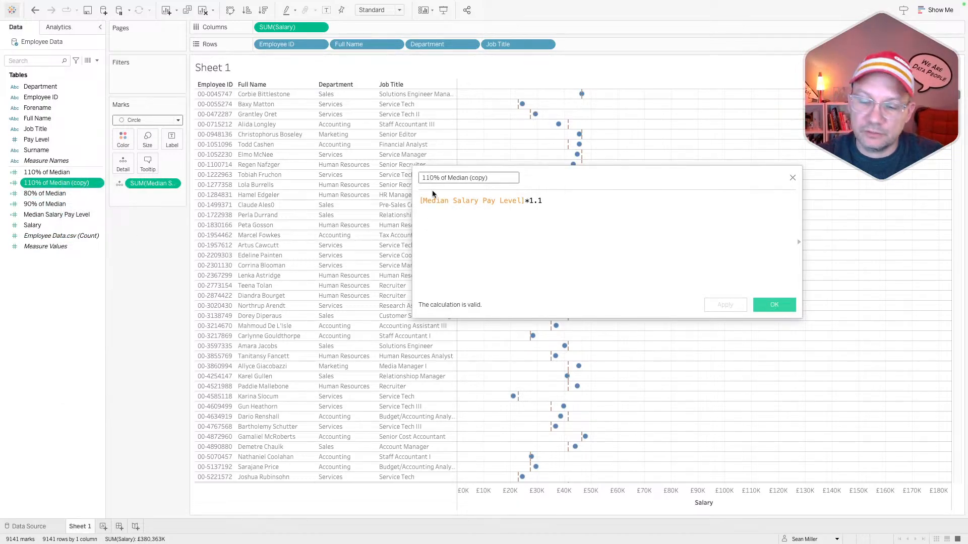
{"action": "key", "text": "BackSpace"}
{"action": "type", "text": "2"}
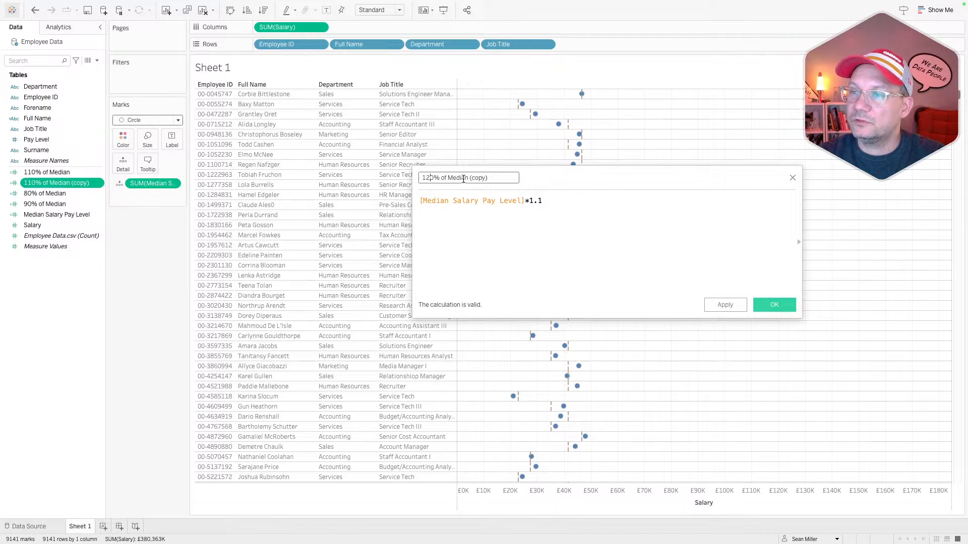
{"action": "left_click", "coordinate": [520, 177]}
{"action": "key", "text": "BackSpace"}
{"action": "key", "text": "BackSpace"}
{"action": "key", "text": "BackSpace"}
{"action": "key", "text": "BackSpace"}
{"action": "key", "text": "BackSpace"}
{"action": "key", "text": "BackSpace"}
{"action": "key", "text": "BackSpace"}
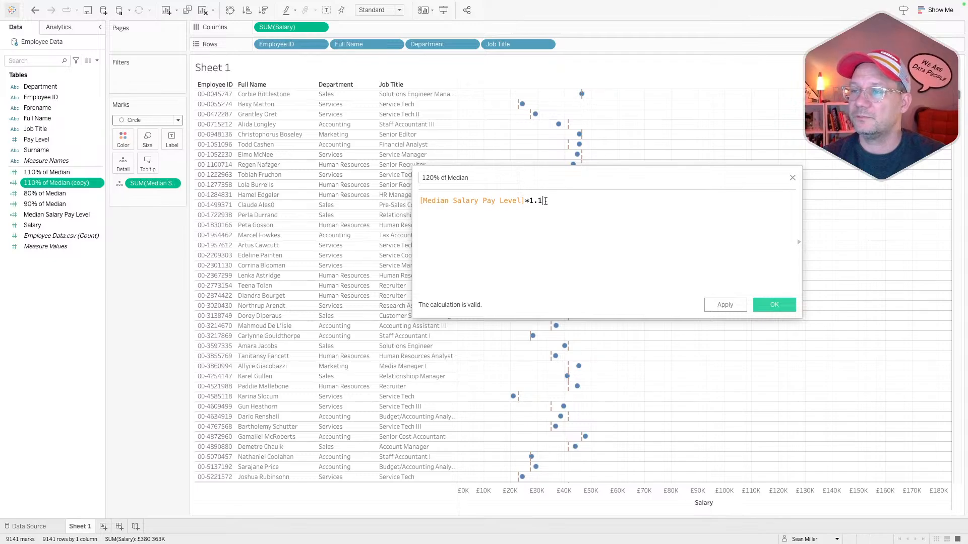
Step: Change the 120% of Median formula to [Median Salary Pay Level]*1.2 and save the calculation
{"action": "key", "text": "BackSpace"}
{"action": "type", "text": "2"}
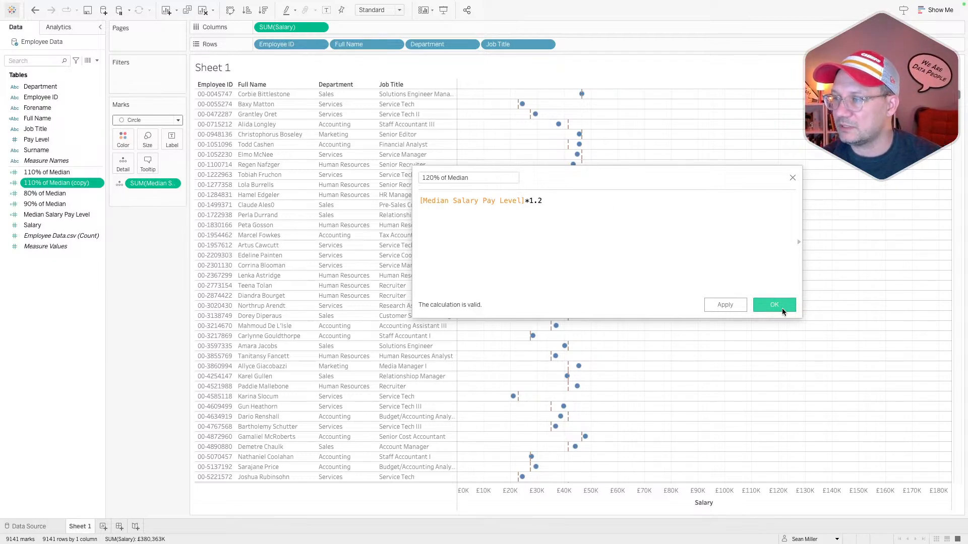
{"action": "left_click", "coordinate": [774, 305]}
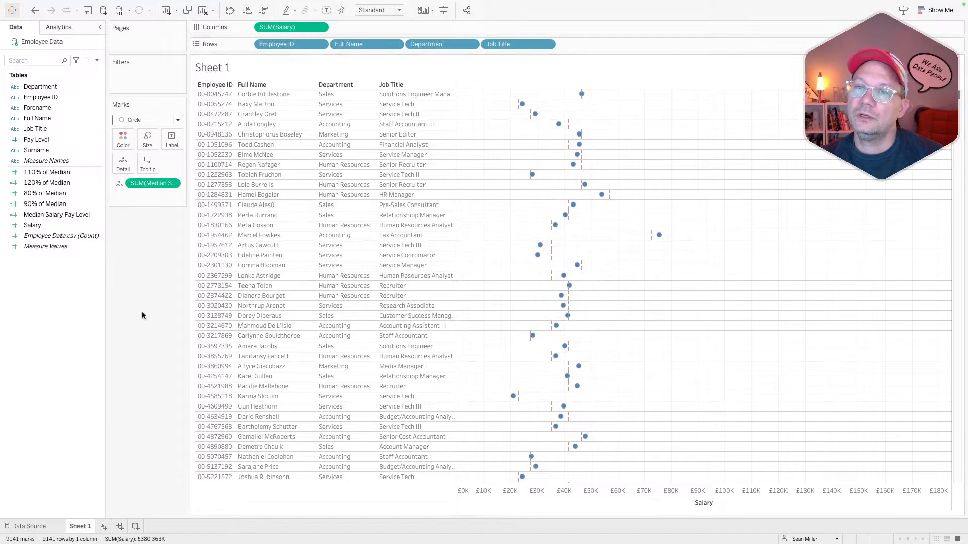
Step: Add the 110%, 120%, 80% and 90% of Median calculations together to the marks' Detail
{"action": "left_click", "coordinate": [65, 172]}
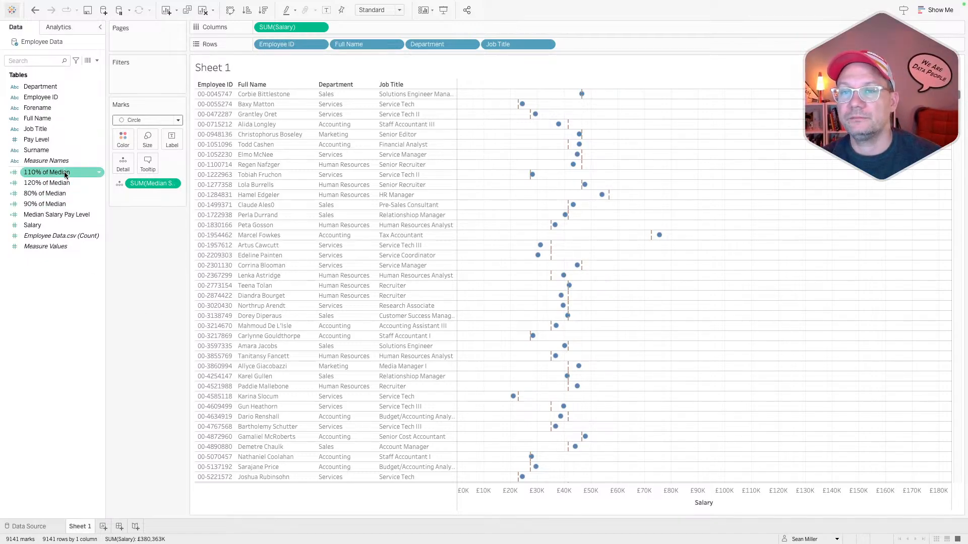
{"action": "left_click", "coordinate": [64, 205], "text": "shift"}
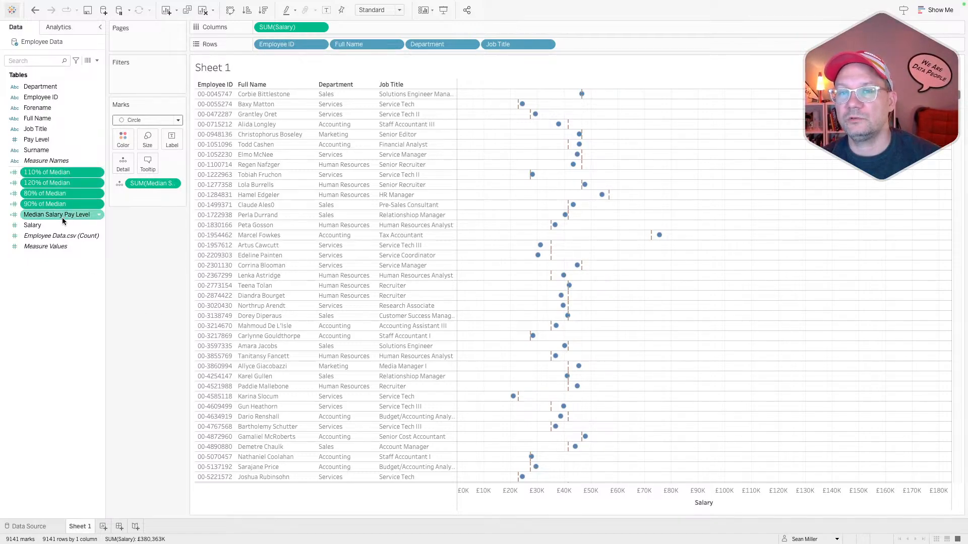
{"action": "left_click_drag", "start_coordinate": [59, 173], "coordinate": [121, 168]}
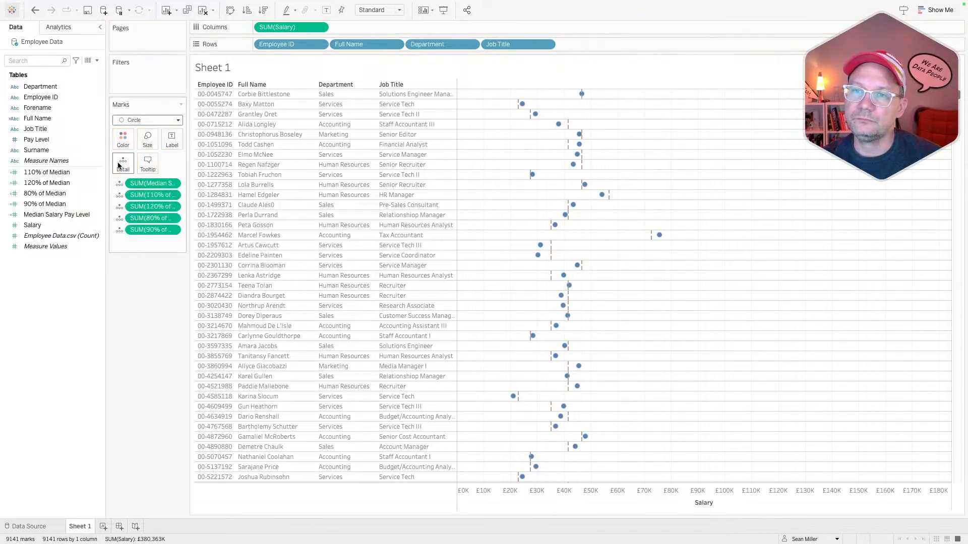
{"action": "left_click", "coordinate": [97, 60]}
{"action": "left_click", "coordinate": [100, 61]}
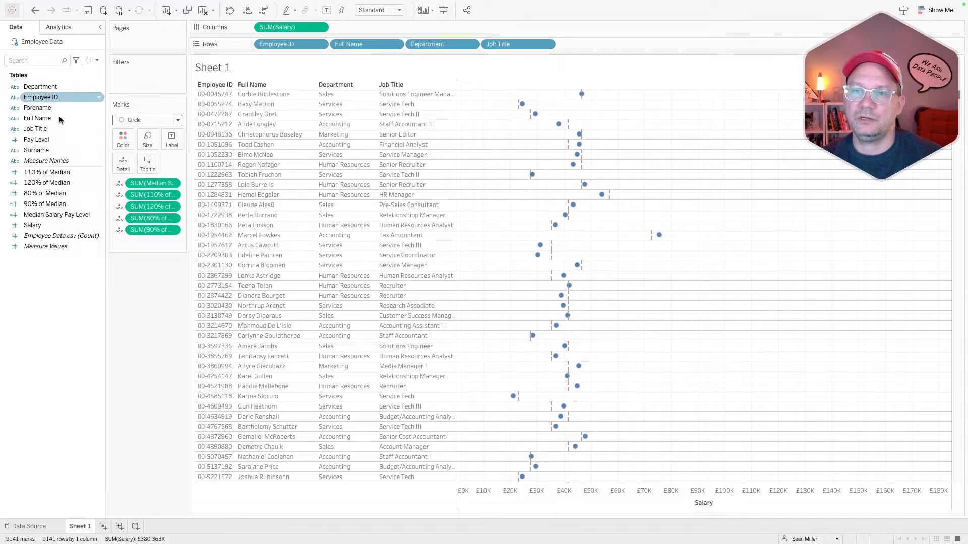
Step: Add a per-cell reference band to the salary chart, from SUM(80% of Median) to SUM(120% of Median)
{"action": "left_click", "coordinate": [60, 28]}
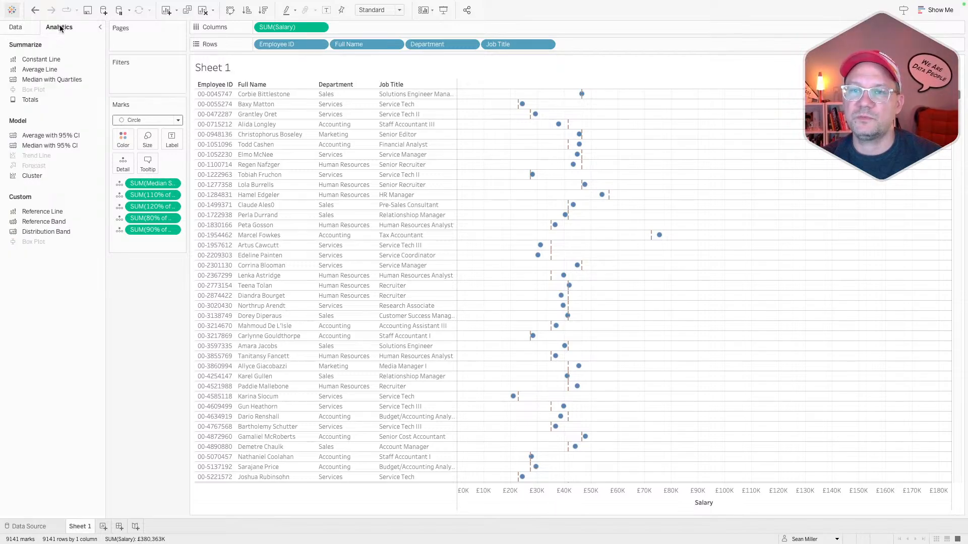
{"action": "left_click_drag", "start_coordinate": [49, 225], "coordinate": [343, 103]}
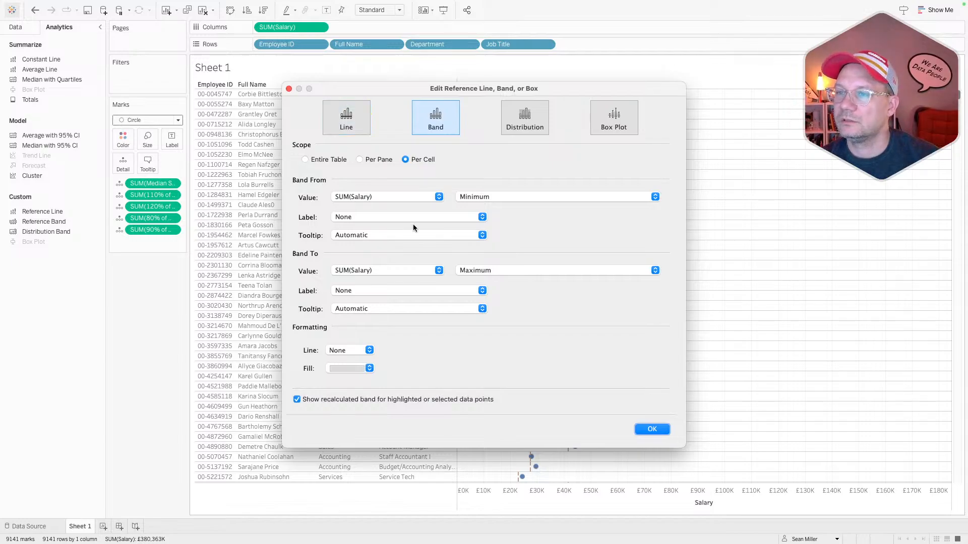
{"action": "left_click_drag", "start_coordinate": [494, 88], "coordinate": [347, 76]}
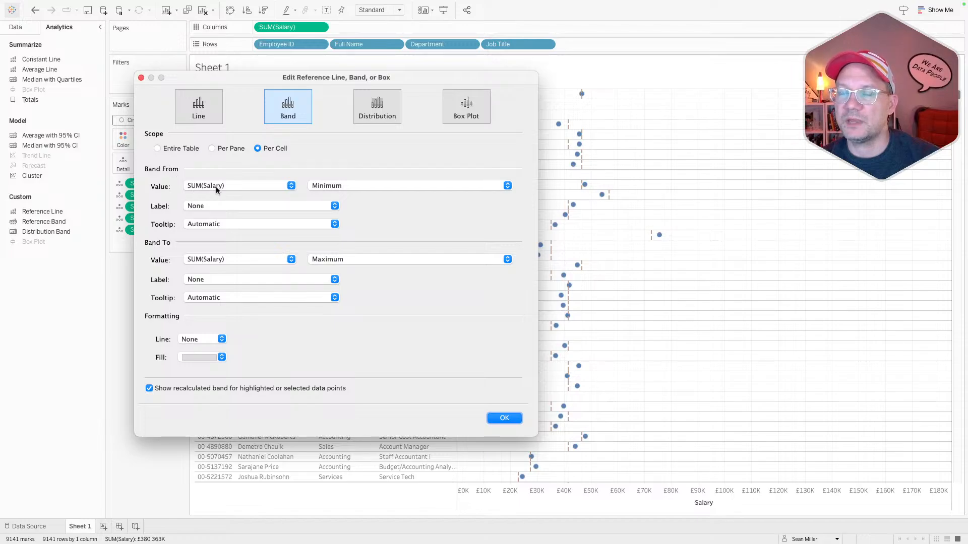
{"action": "left_click", "coordinate": [259, 189]}
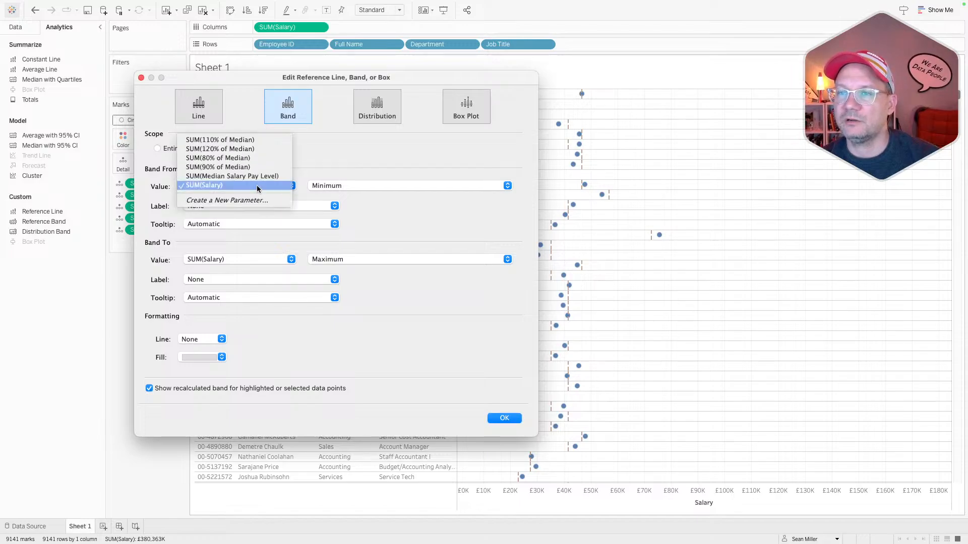
{"action": "left_click", "coordinate": [259, 158]}
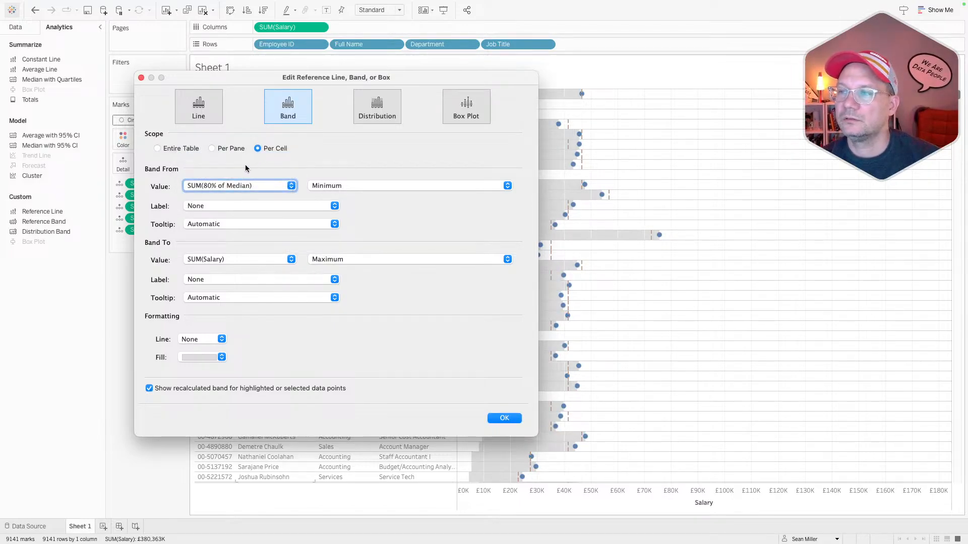
{"action": "left_click_drag", "start_coordinate": [413, 80], "coordinate": [341, 58]}
{"action": "left_click", "coordinate": [171, 232]}
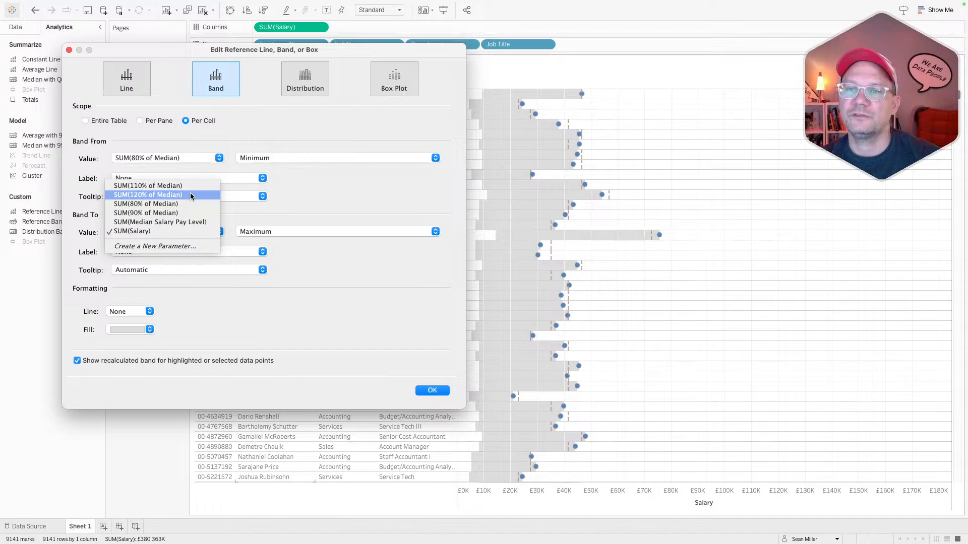
{"action": "left_click", "coordinate": [193, 195]}
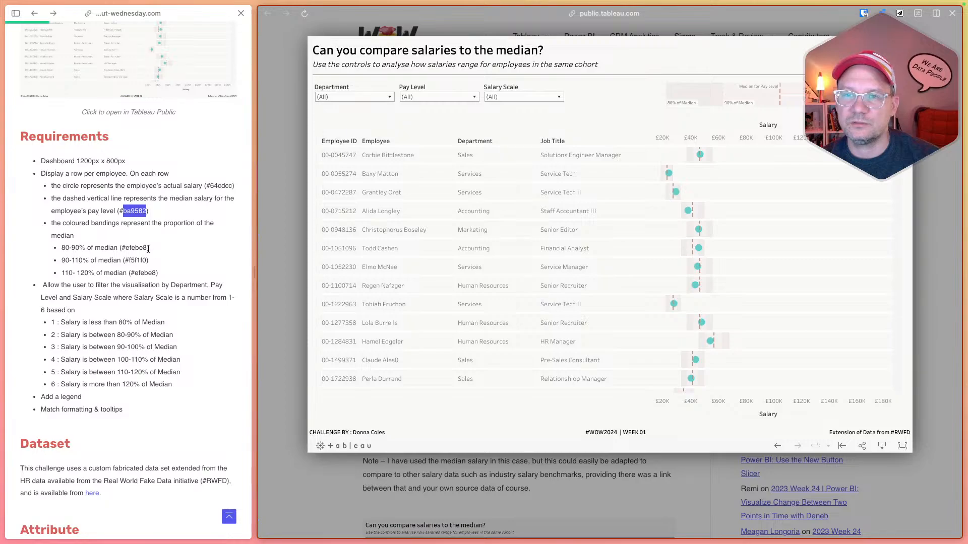
Step: Copy the 80-90% banding colour efebe8 from the challenge requirements in the browser, apply it as the reference band's fill in Tableau, and confirm the band
{"action": "left_click_drag", "start_coordinate": [147, 247], "coordinate": [128, 247]}
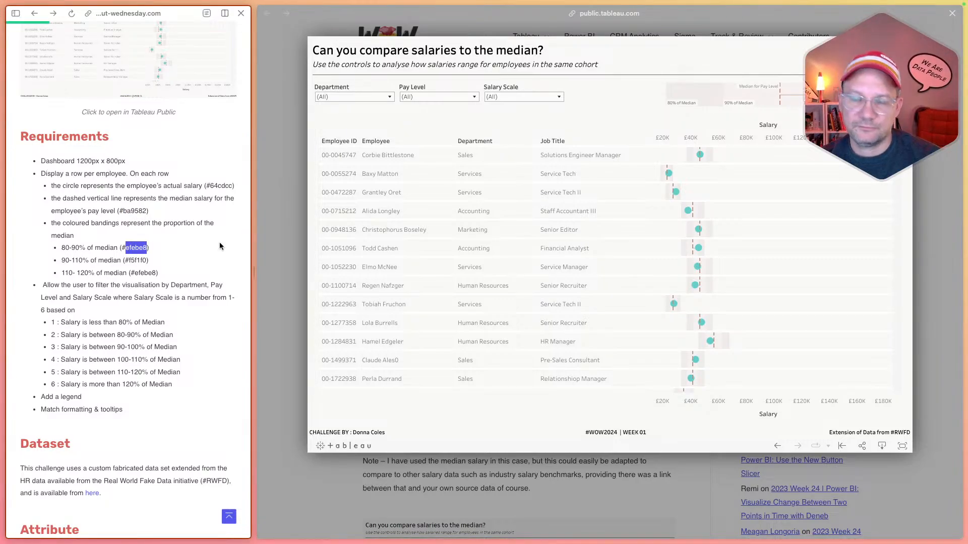
{"action": "key", "text": "ctrl+Left"}
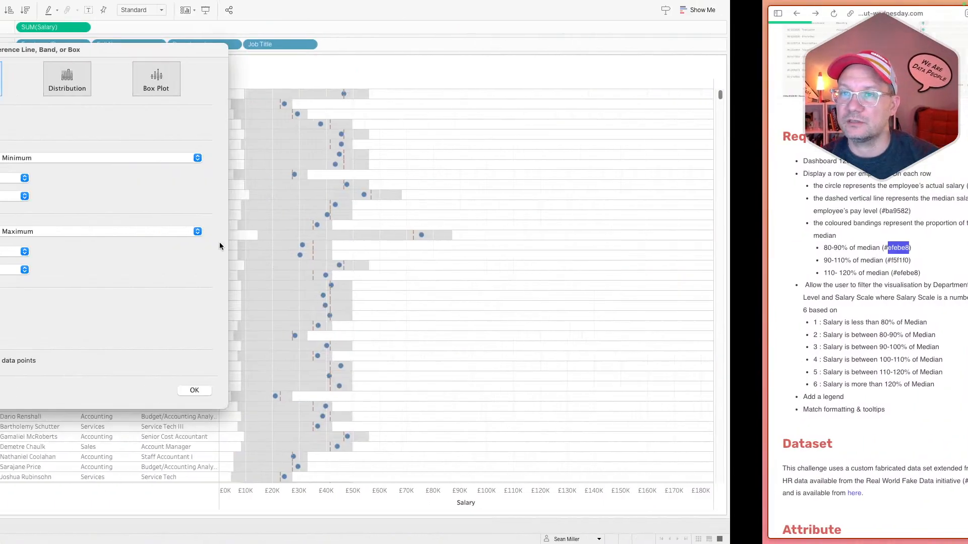
{"action": "left_click", "coordinate": [132, 311]}
{"action": "left_click", "coordinate": [138, 309]}
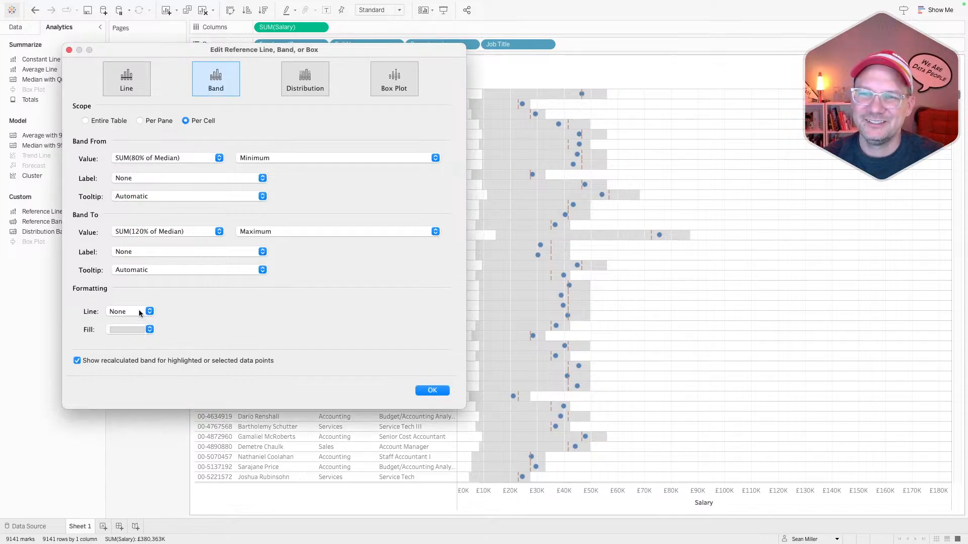
{"action": "left_click", "coordinate": [132, 330]}
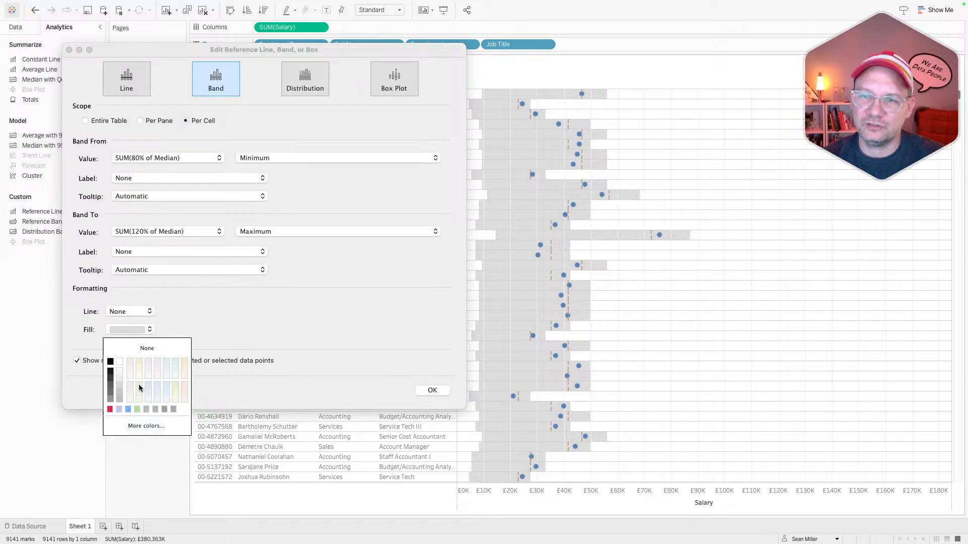
{"action": "left_click", "coordinate": [146, 425]}
{"action": "right_click", "coordinate": [679, 282]}
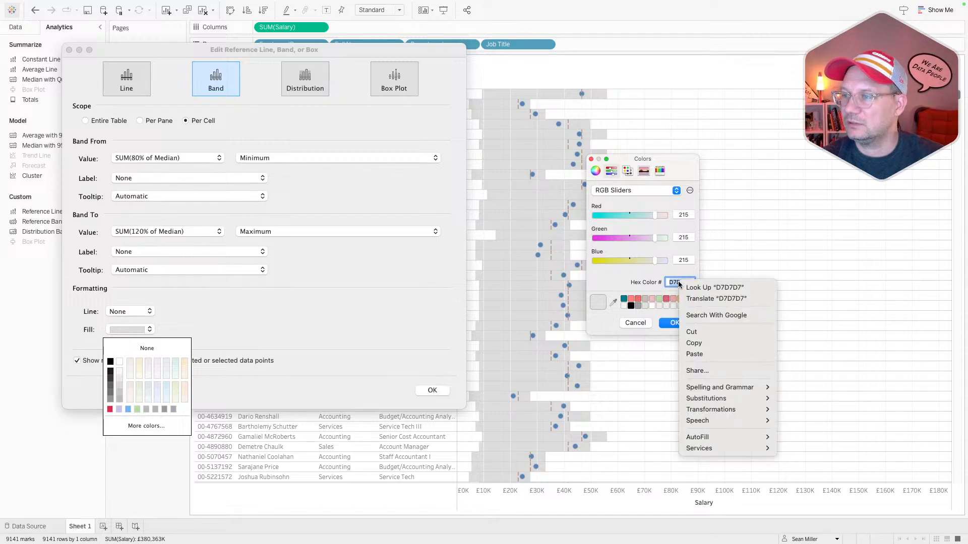
{"action": "left_click", "coordinate": [703, 354]}
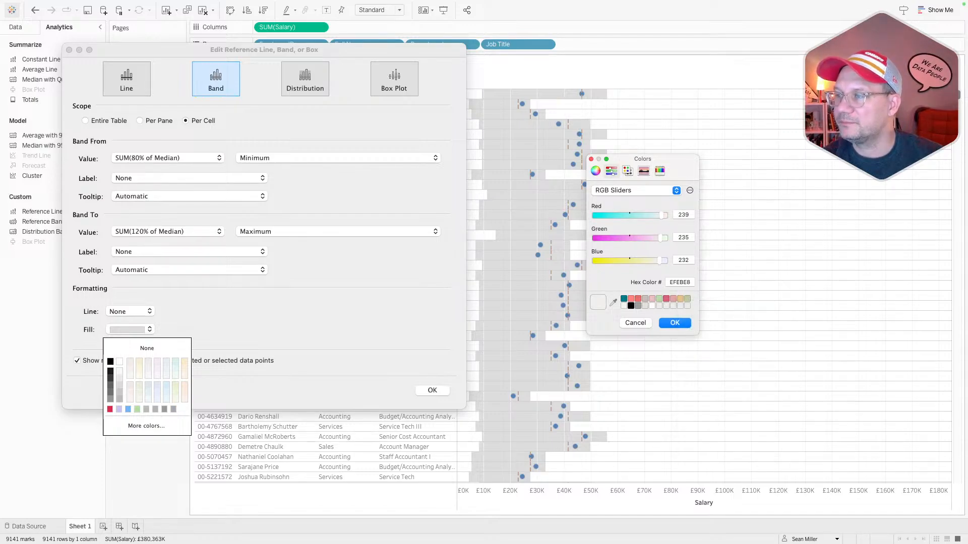
{"action": "left_click", "coordinate": [674, 323]}
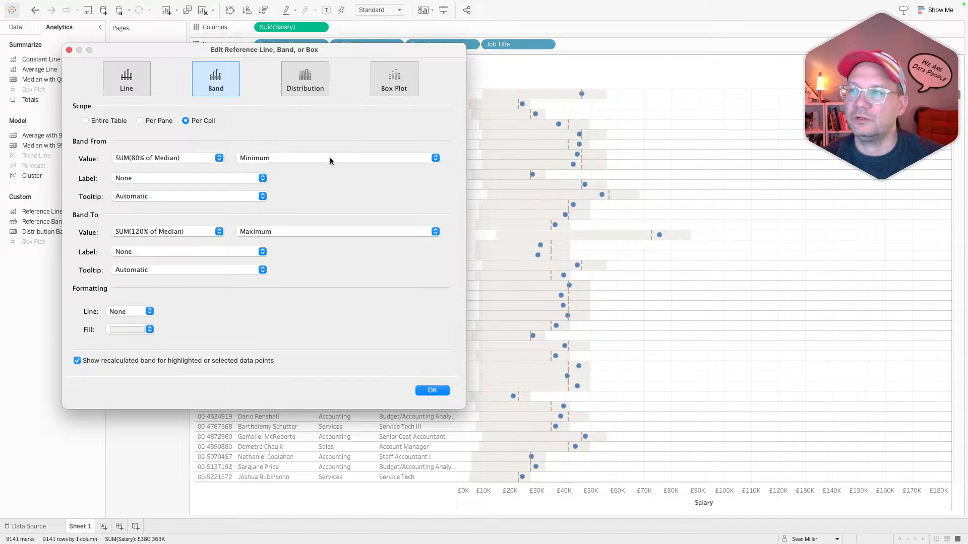
{"action": "left_click", "coordinate": [431, 391]}
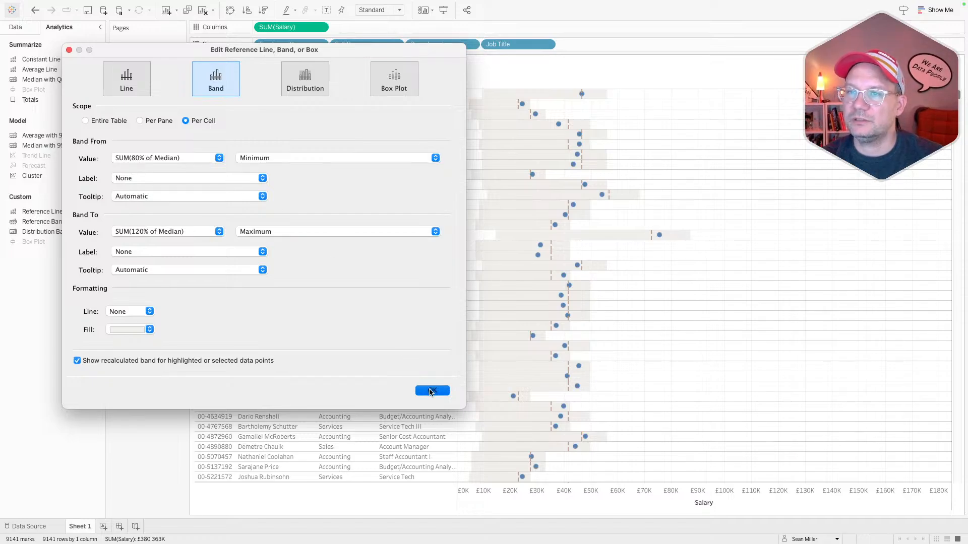
Step: Correct the 80% of Median formula to [Median Salary Pay Level]*.8 and save the calculation
{"action": "left_click", "coordinate": [23, 28]}
{"action": "right_click", "coordinate": [40, 194]}
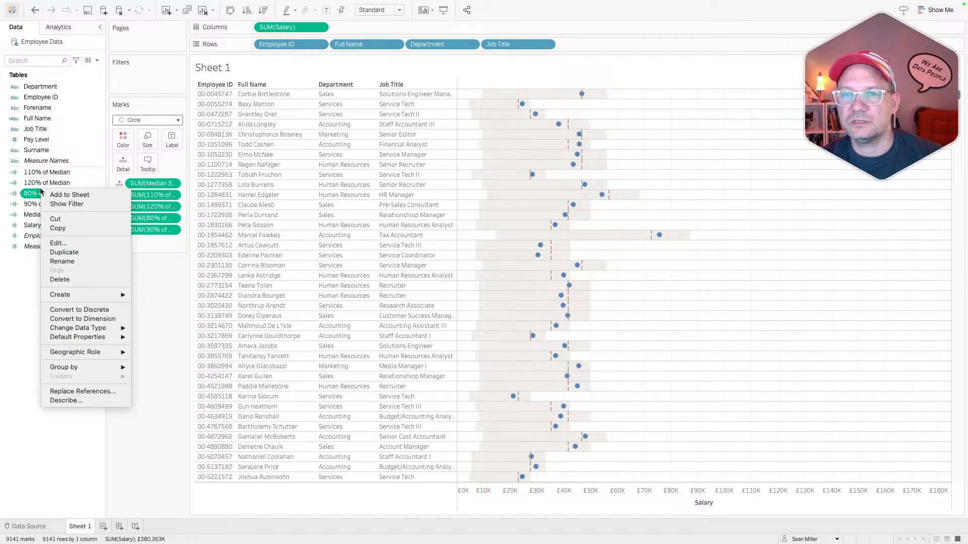
{"action": "left_click", "coordinate": [55, 244]}
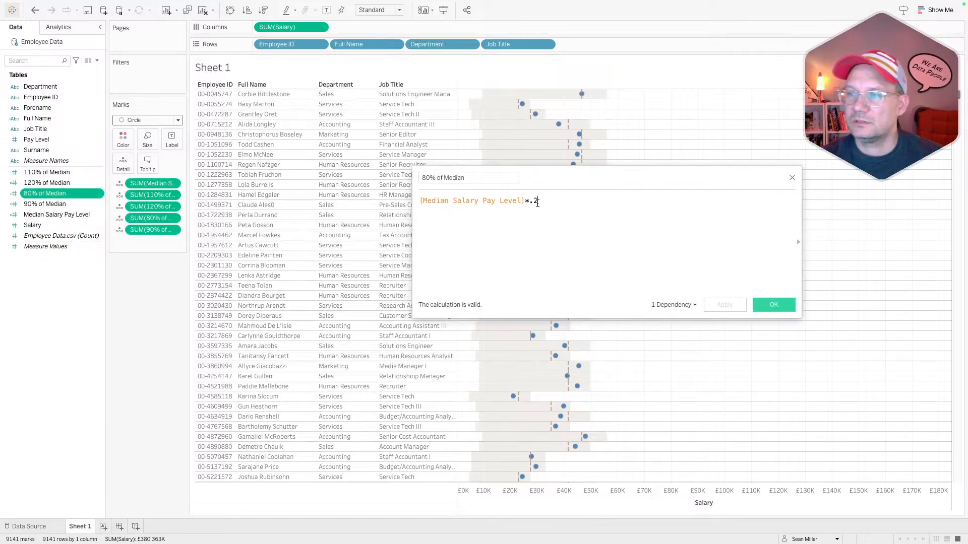
{"action": "key", "text": "BackSpace"}
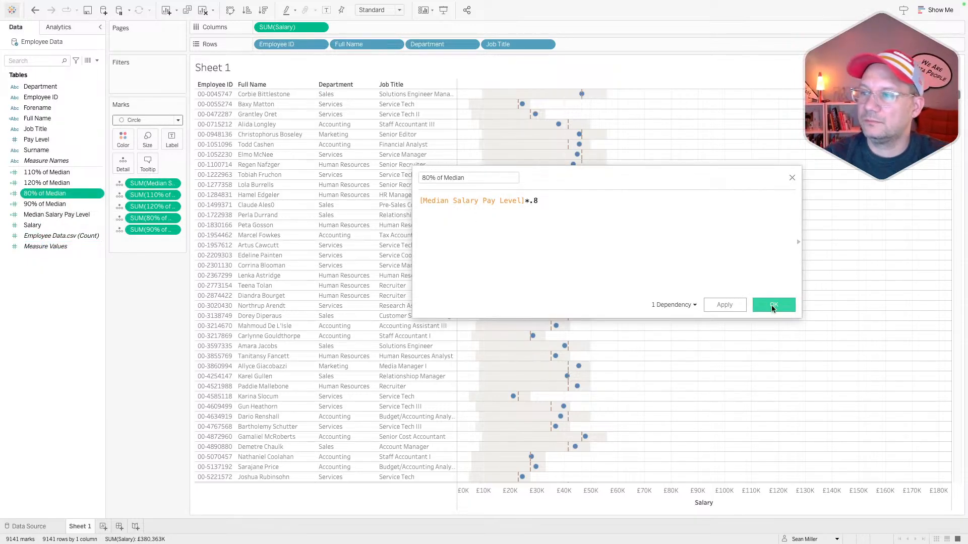
{"action": "left_click", "coordinate": [766, 303]}
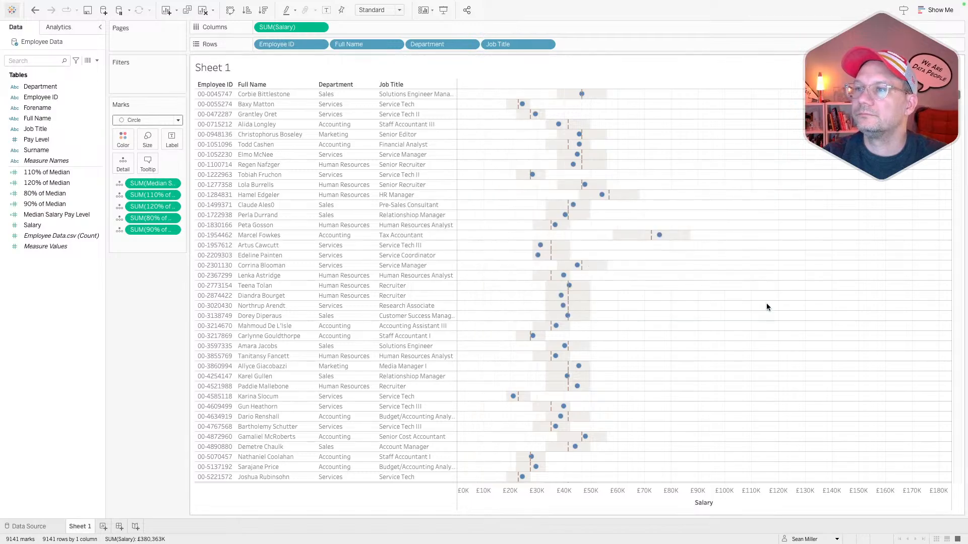
Step: Check the multiplier in the 90% of Median formula and compare the chart's bands with the reference dashboard in the browser
{"action": "left_click", "coordinate": [53, 204]}
{"action": "right_click", "coordinate": [53, 203]}
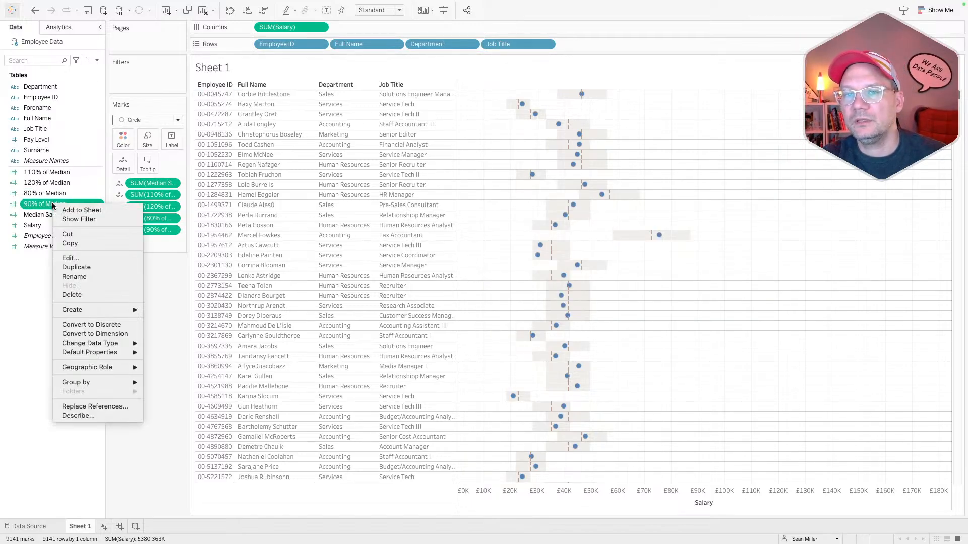
{"action": "left_click", "coordinate": [76, 260]}
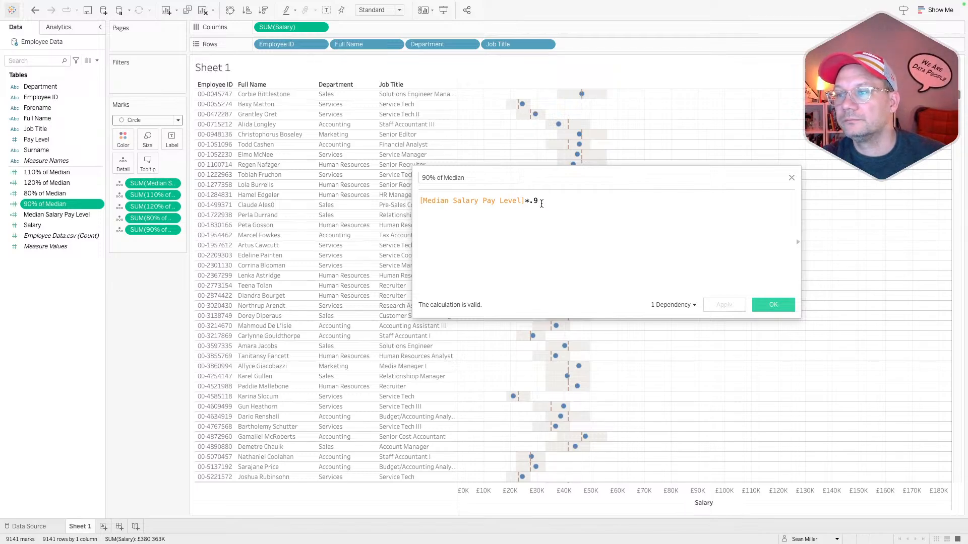
{"action": "left_click", "coordinate": [775, 302]}
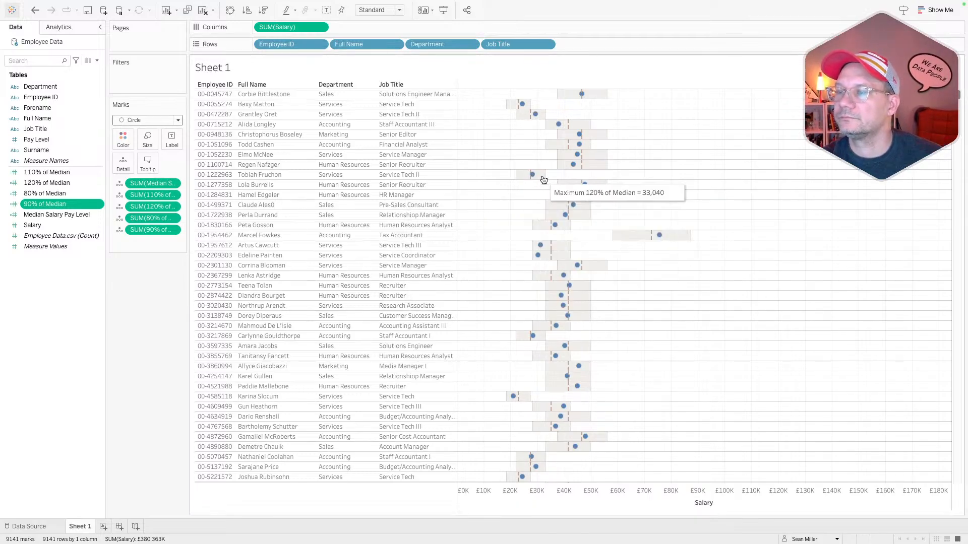
{"action": "key", "text": "ctrl+Right"}
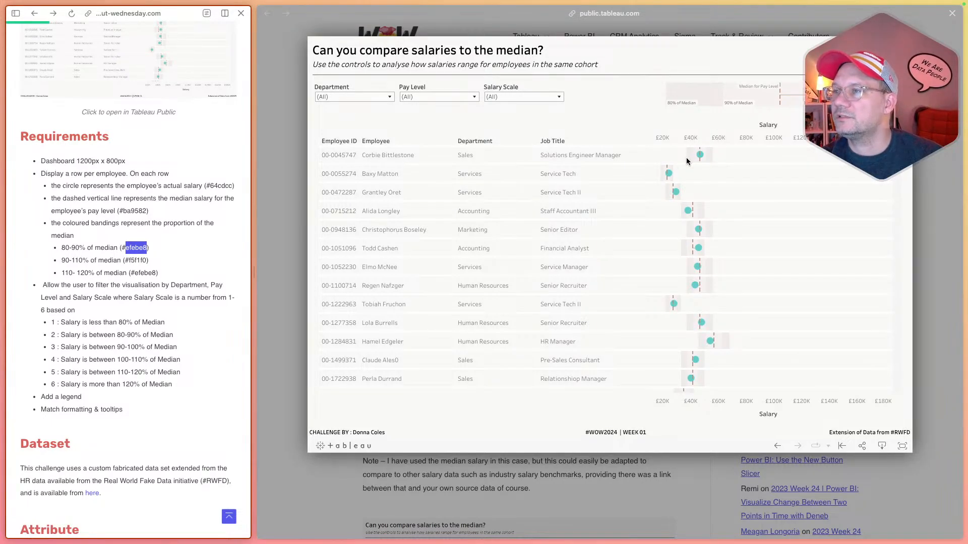
{"action": "key", "text": "ctrl+Left"}
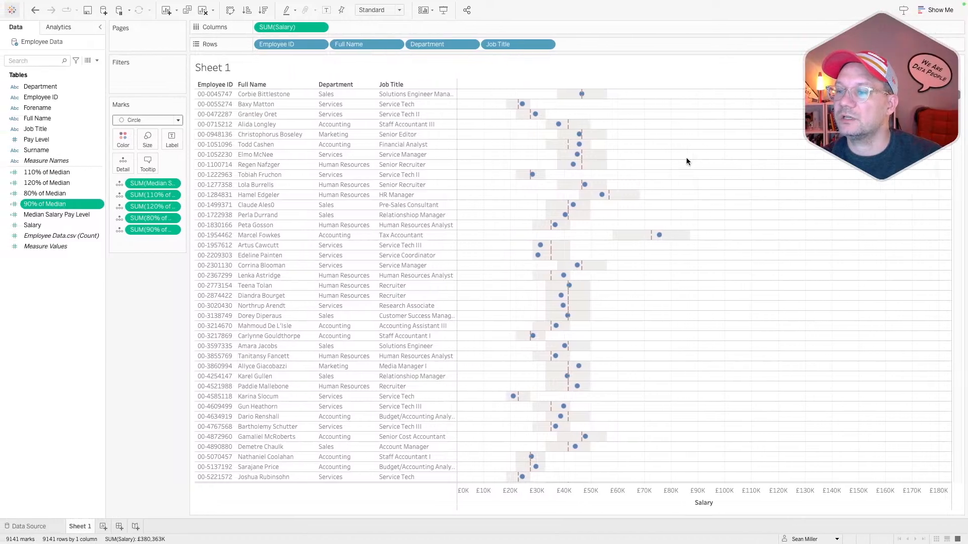
Step: Compare the median line in the first employee's row with the reference dashboard in the browser, and return to Tableau
{"action": "mouse_move", "coordinate": [582, 95]}
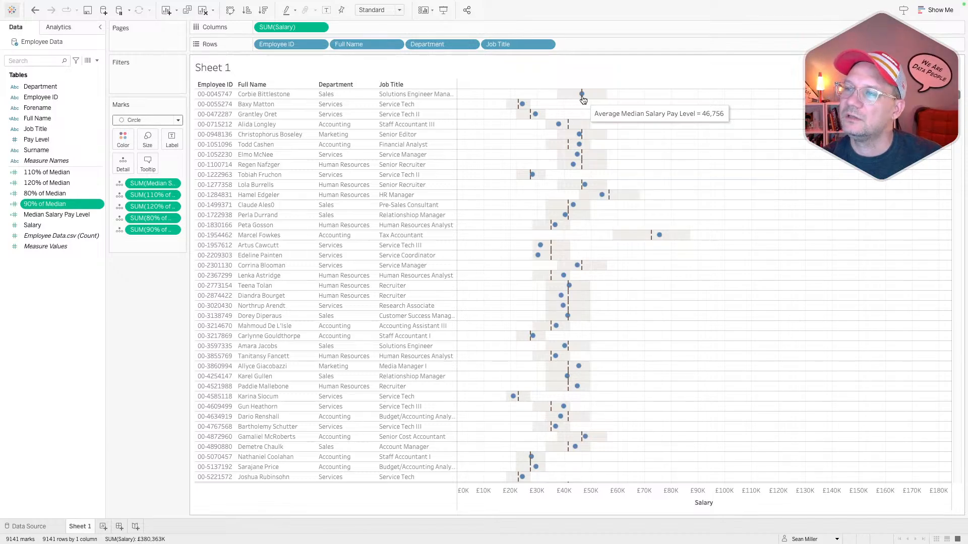
{"action": "key", "text": "ctrl+Right"}
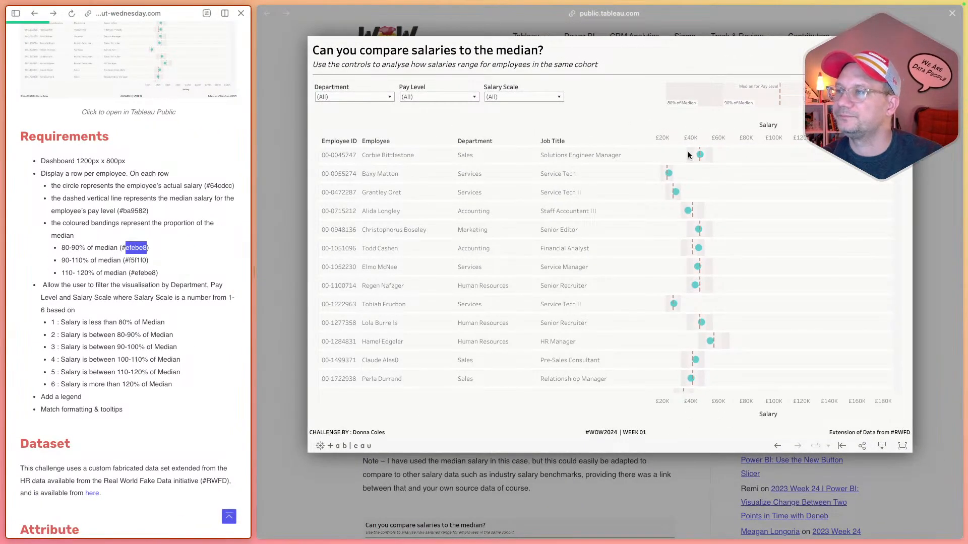
{"action": "key", "text": "super+Tab"}
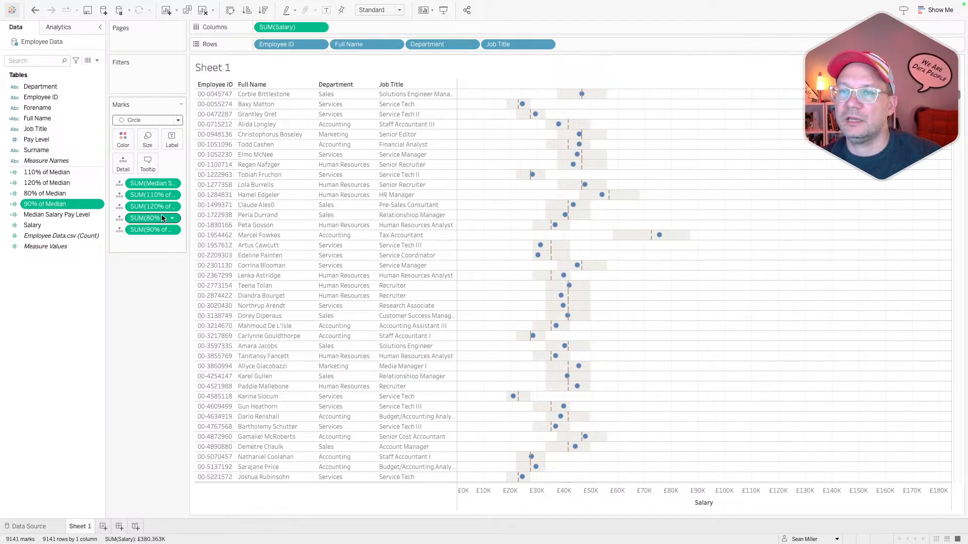
Step: Add another per-cell reference band to the salary chart, from SUM(90% of Median) to SUM(110% of Median)
{"action": "left_click", "coordinate": [65, 29]}
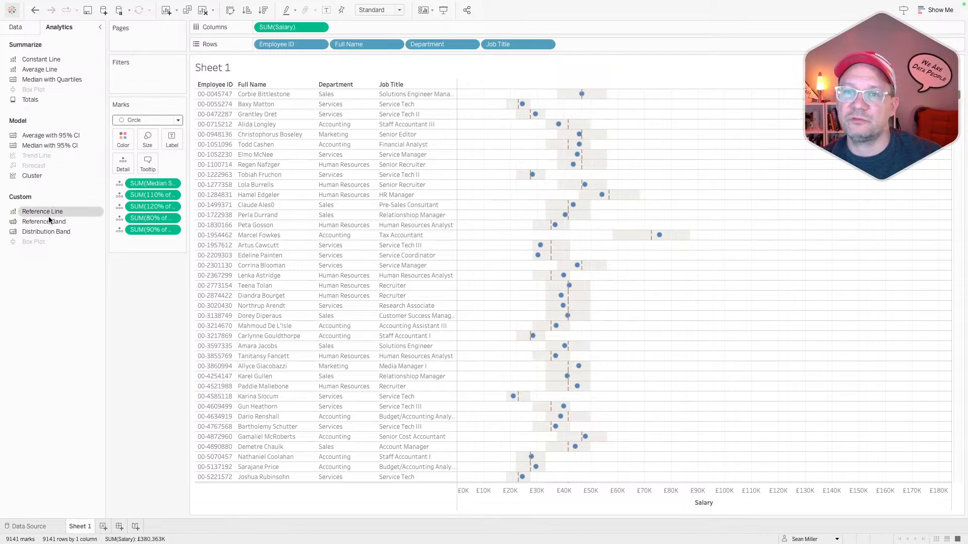
{"action": "left_click_drag", "start_coordinate": [44, 221], "coordinate": [348, 100]}
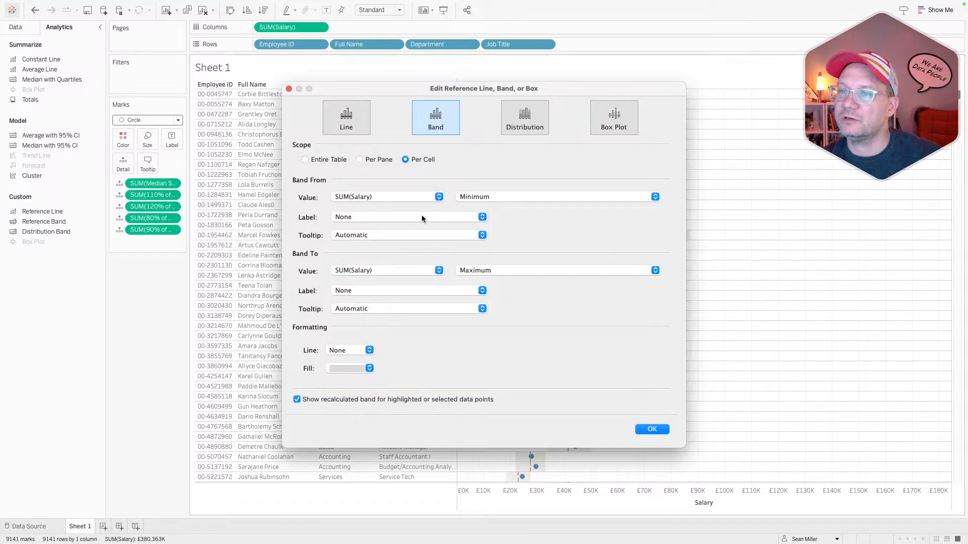
{"action": "left_click", "coordinate": [387, 198]}
{"action": "left_click", "coordinate": [386, 179]}
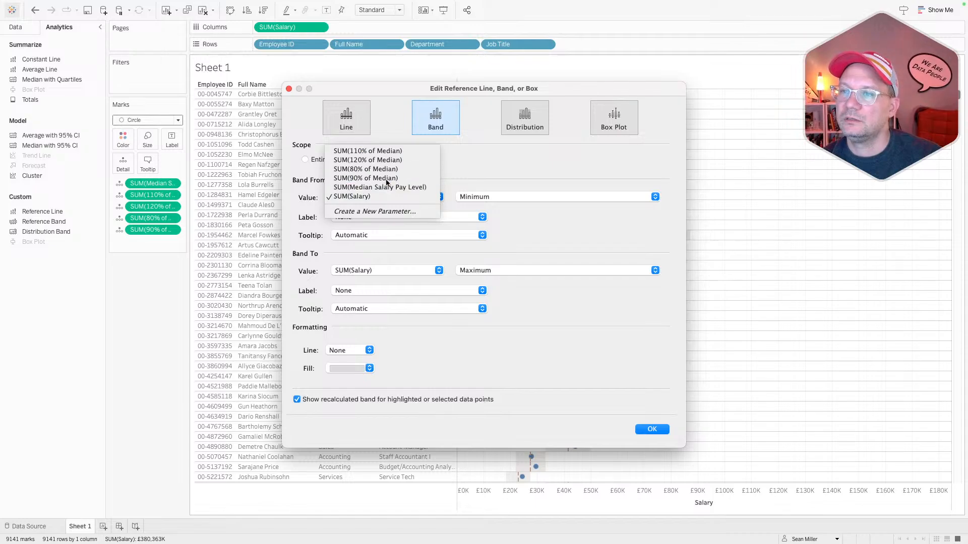
{"action": "left_click_drag", "start_coordinate": [521, 90], "coordinate": [315, 82]}
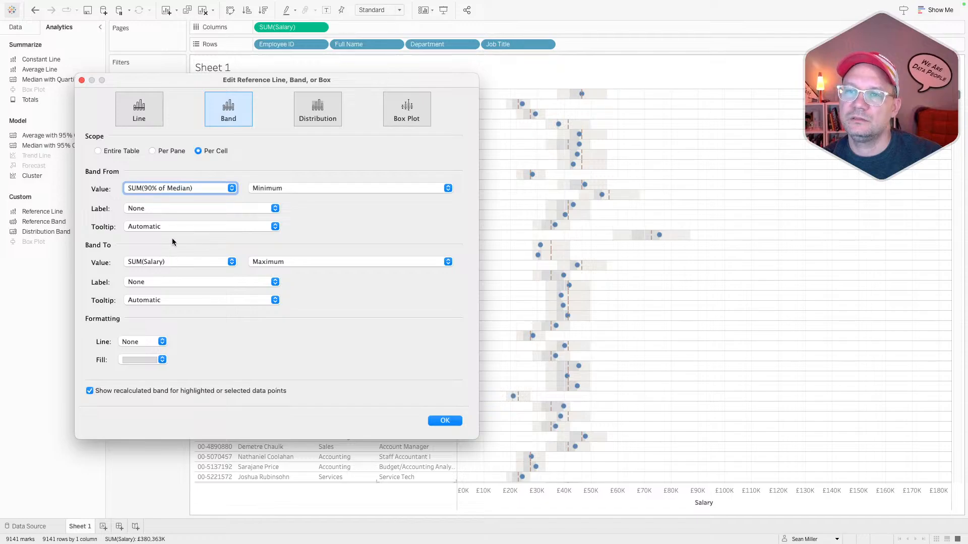
{"action": "left_click", "coordinate": [169, 262]}
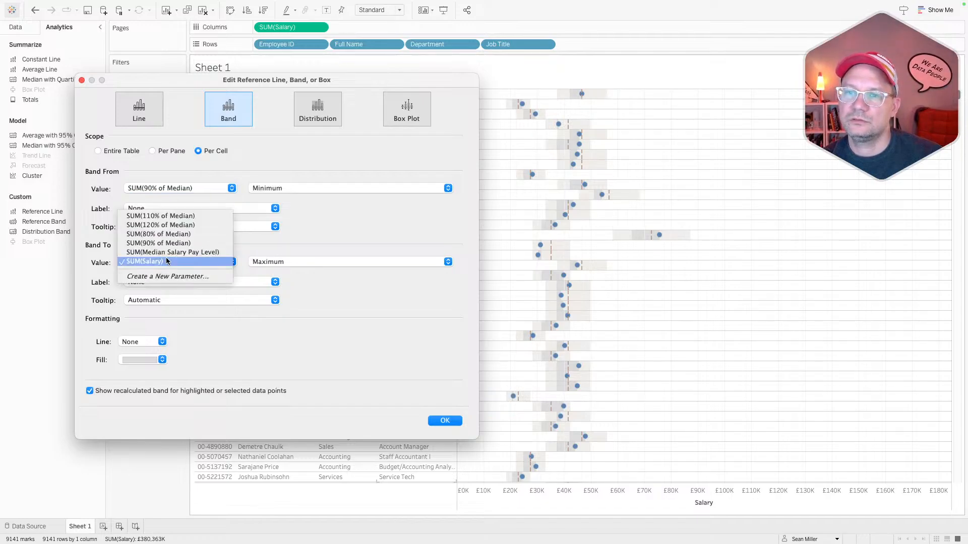
{"action": "left_click", "coordinate": [176, 216]}
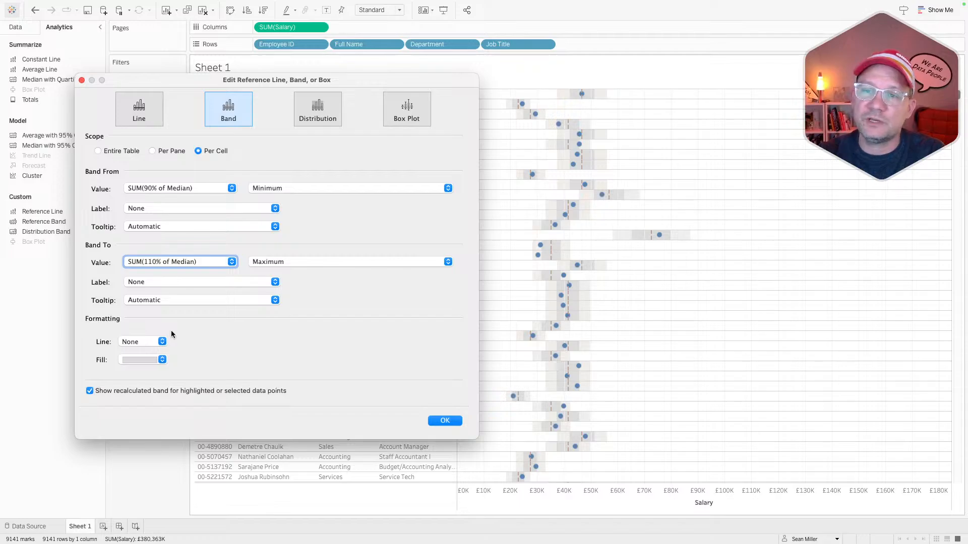
Step: Copy the 90-110% banding colour f5f1f0 from the challenge requirements in the browser and return to Tableau
{"action": "key", "text": "ctrl+Right"}
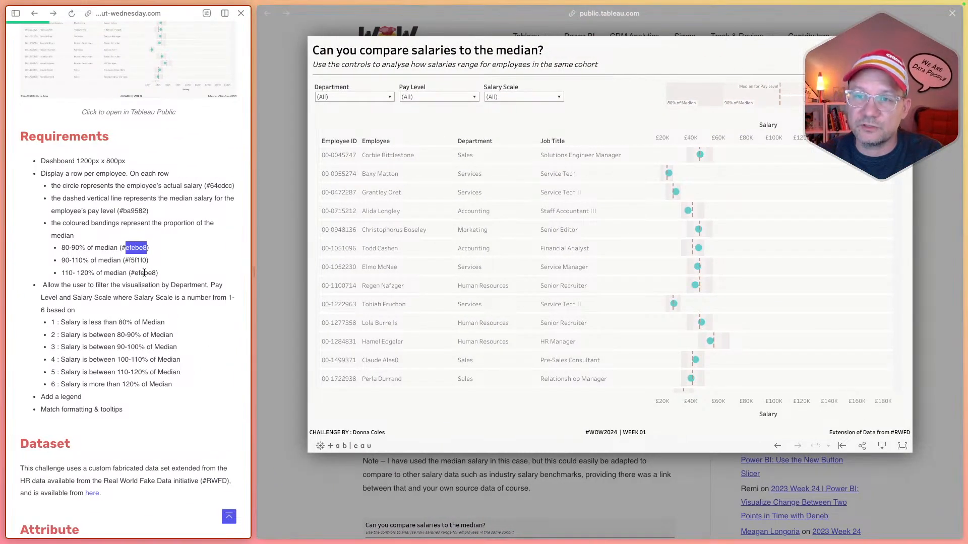
{"action": "left_click_drag", "start_coordinate": [148, 261], "coordinate": [128, 262]}
{"action": "key", "text": "super+c"}
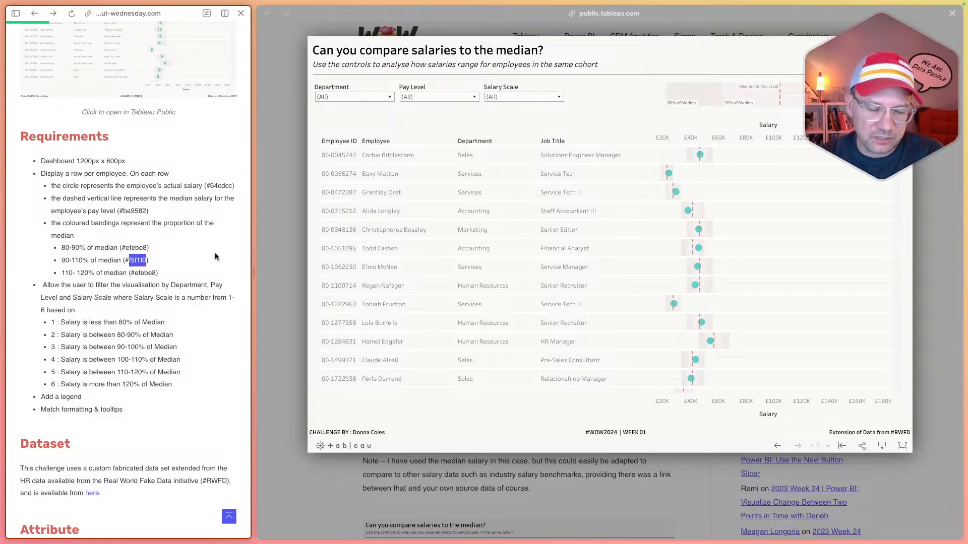
{"action": "key", "text": "ctrl+Left"}
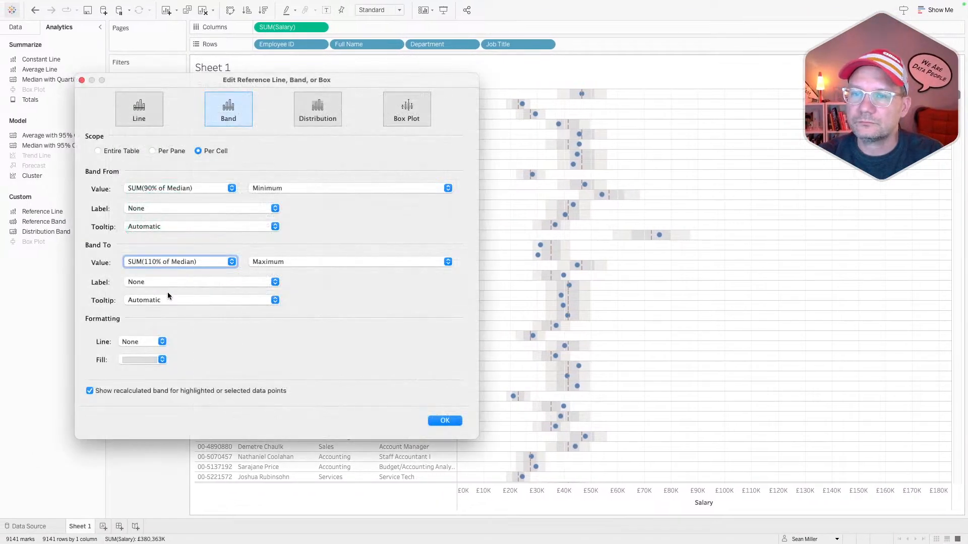
{"action": "left_click", "coordinate": [135, 359]}
{"action": "left_click", "coordinate": [137, 375]}
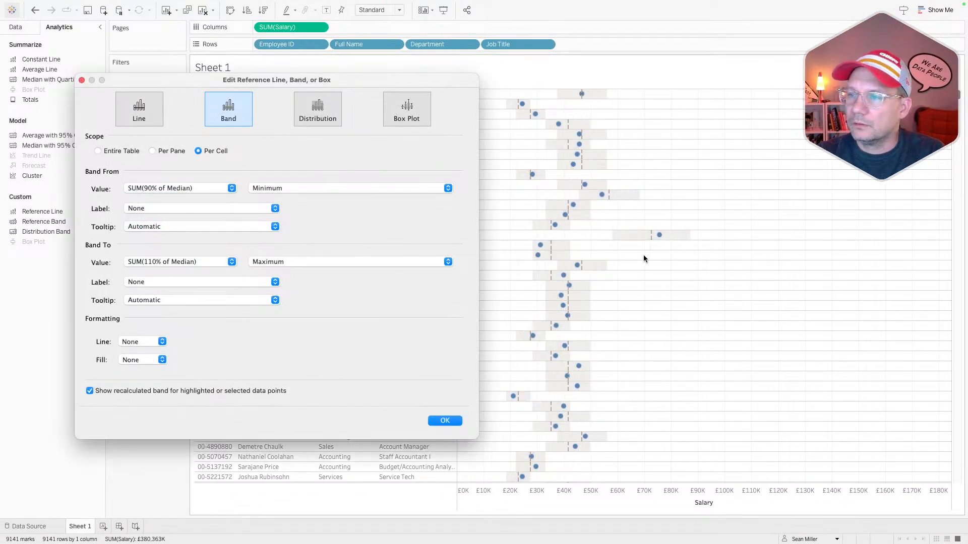
{"action": "left_click", "coordinate": [149, 342]}
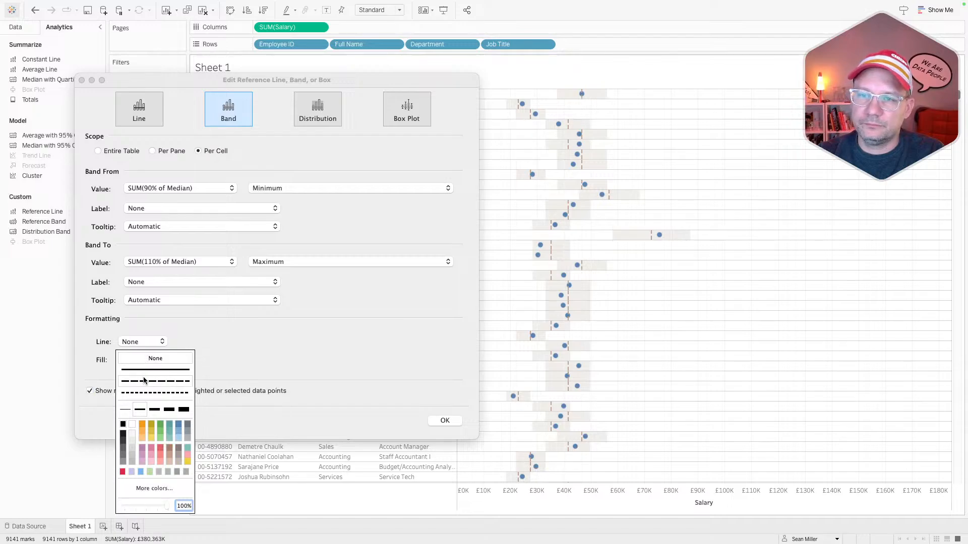
{"action": "left_click", "coordinate": [150, 489]}
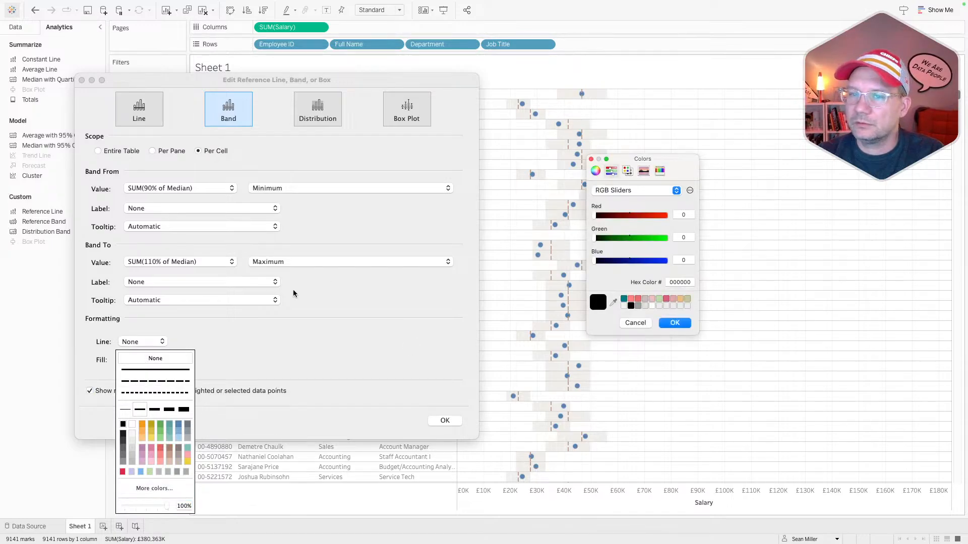
{"action": "left_click", "coordinate": [625, 325]}
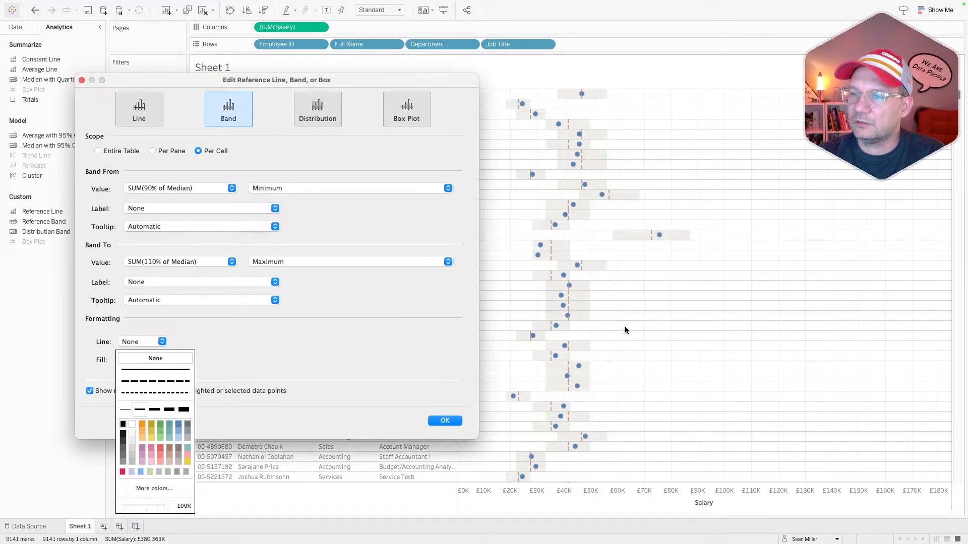
{"action": "left_click", "coordinate": [156, 358]}
Step: Set the new band's fill to F5F1F0, turn off its recalculation for highlighted or selected data points, and confirm the band
{"action": "left_click", "coordinate": [157, 358]}
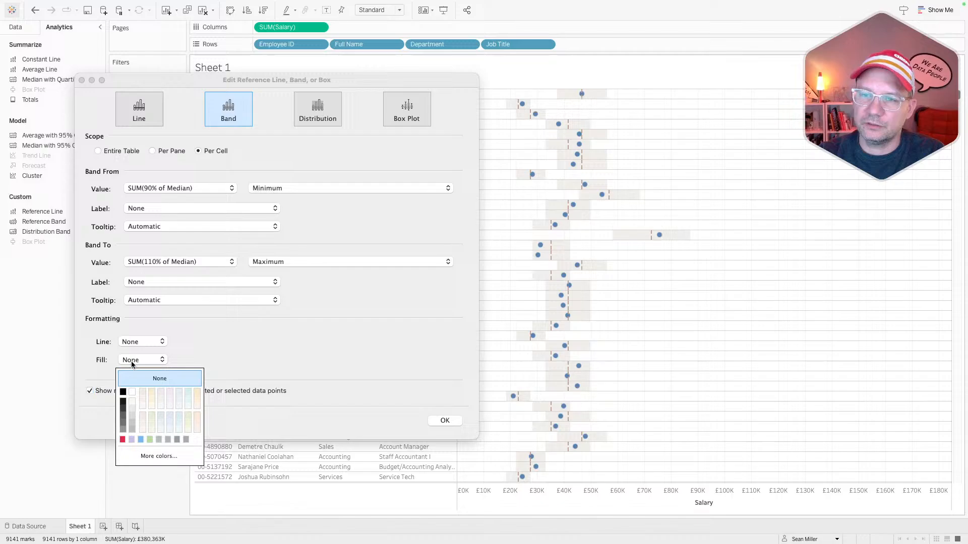
{"action": "left_click", "coordinate": [150, 454]}
{"action": "left_click", "coordinate": [678, 282]}
{"action": "left_click", "coordinate": [677, 282]}
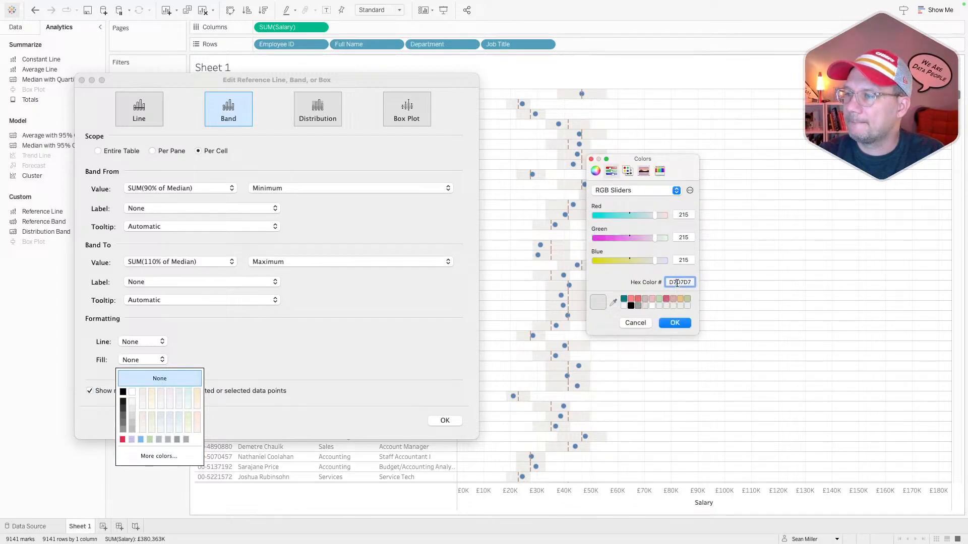
{"action": "double_click", "coordinate": [677, 282]}
{"action": "left_click", "coordinate": [678, 283]}
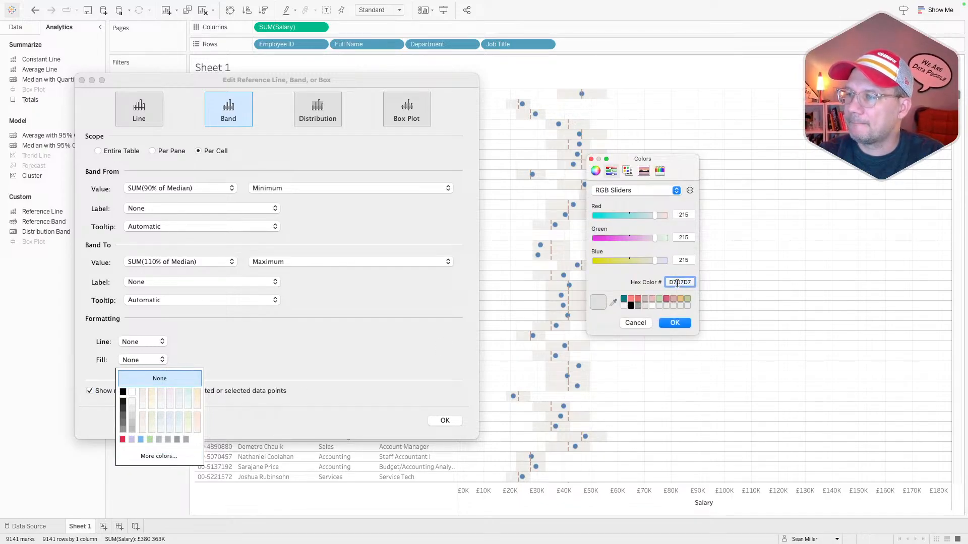
{"action": "double_click", "coordinate": [681, 284]}
{"action": "double_click", "coordinate": [681, 282]}
{"action": "right_click", "coordinate": [681, 282]}
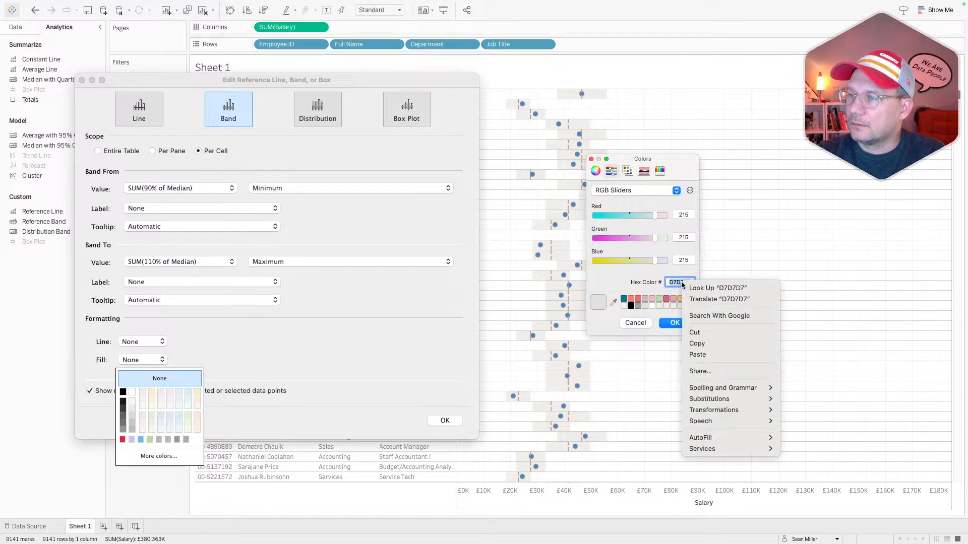
{"action": "left_click", "coordinate": [700, 351]}
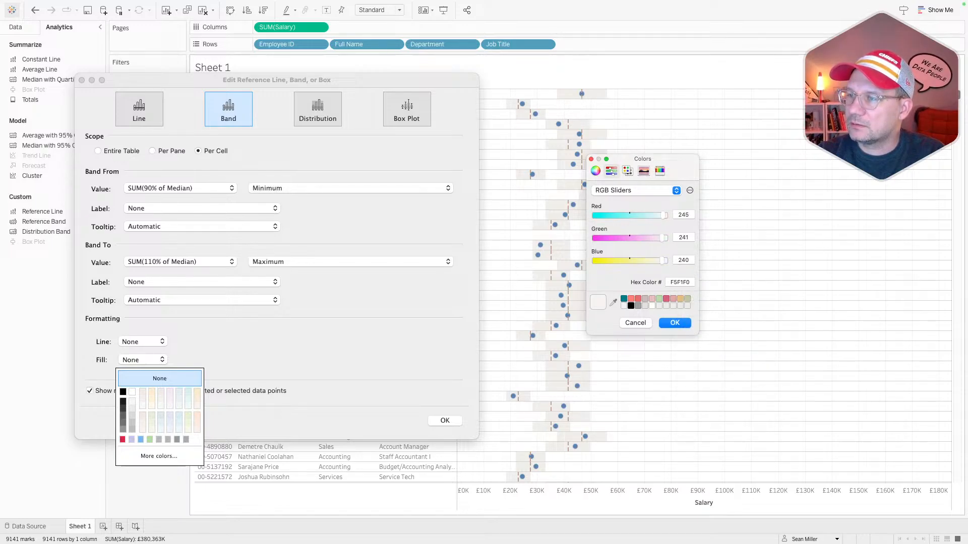
{"action": "left_click", "coordinate": [670, 323]}
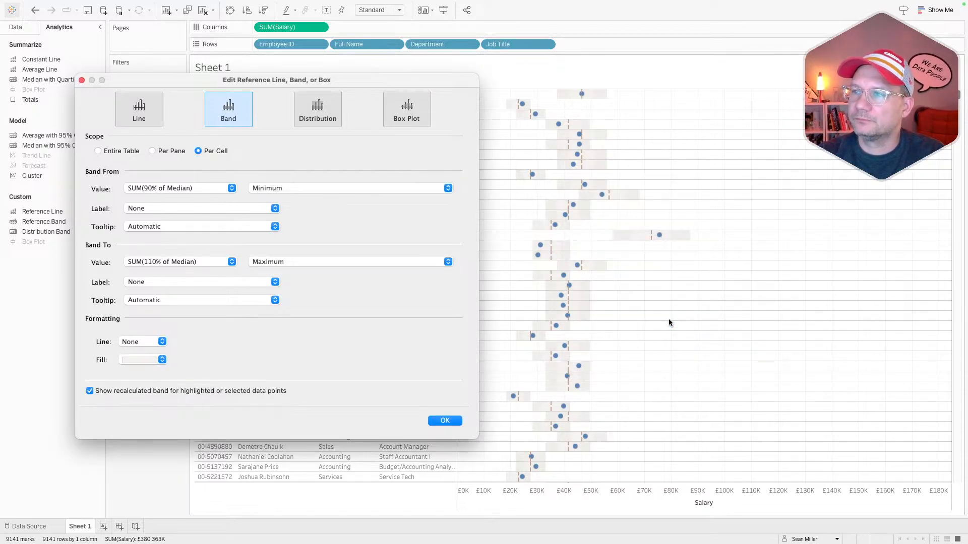
{"action": "left_click", "coordinate": [205, 391]}
{"action": "left_click", "coordinate": [444, 421]}
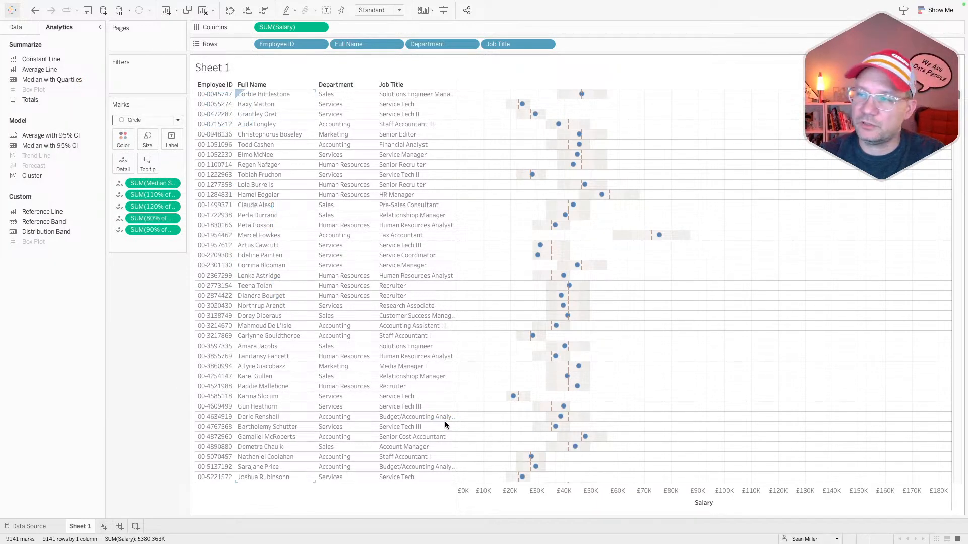
Step: Review the challenge introduction and requirements in the browser for what remains to build, and return to Tableau
{"action": "mouse_move", "coordinate": [519, 178]}
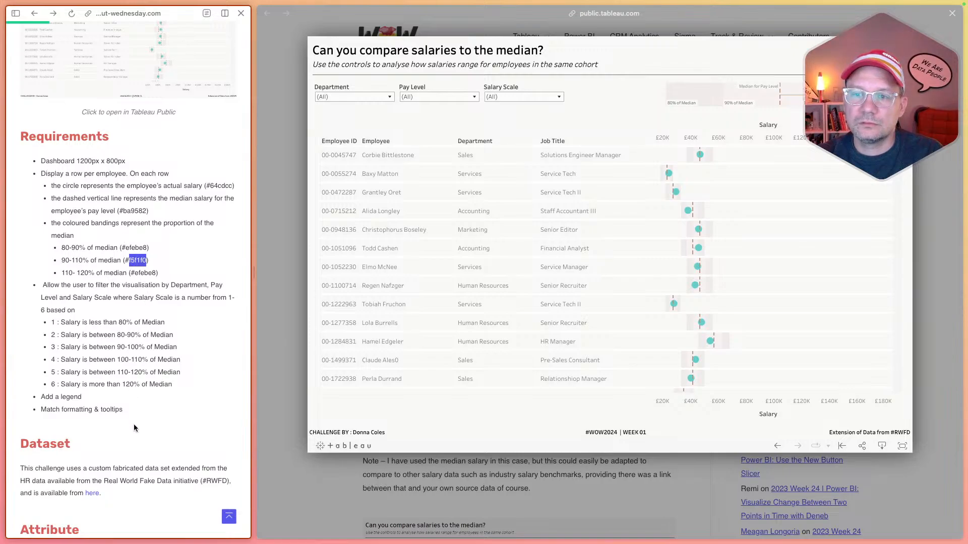
{"action": "scroll", "coordinate": [134, 428], "scroll_direction": "up", "scroll_amount": 3}
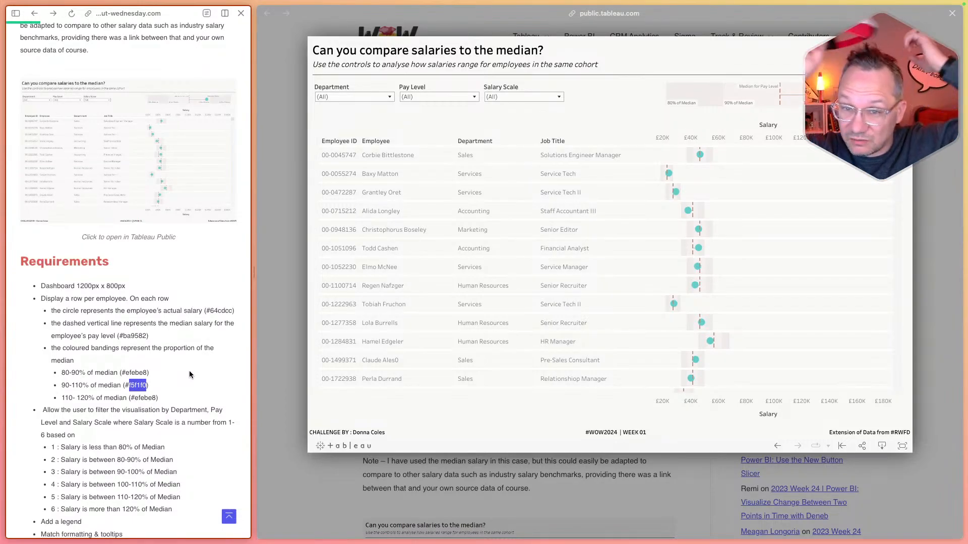
{"action": "scroll", "coordinate": [189, 370], "scroll_direction": "up", "scroll_amount": 10}
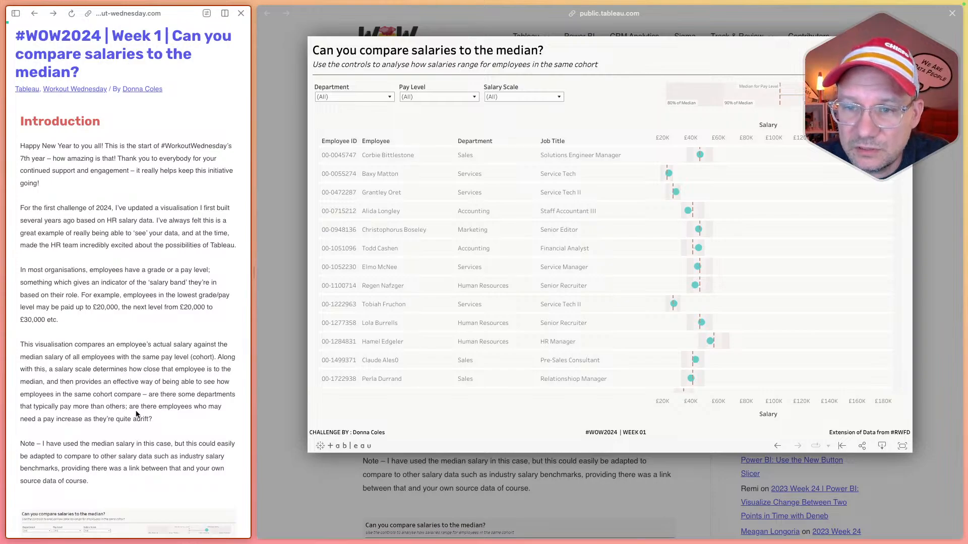
{"action": "scroll", "coordinate": [136, 414], "scroll_direction": "down", "scroll_amount": 10}
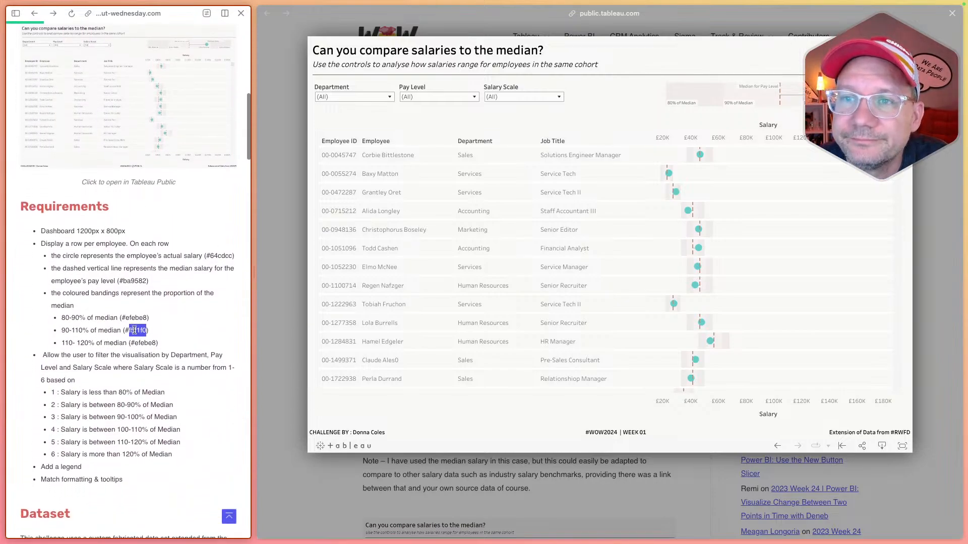
{"action": "scroll", "coordinate": [133, 331], "scroll_direction": "down", "scroll_amount": 2}
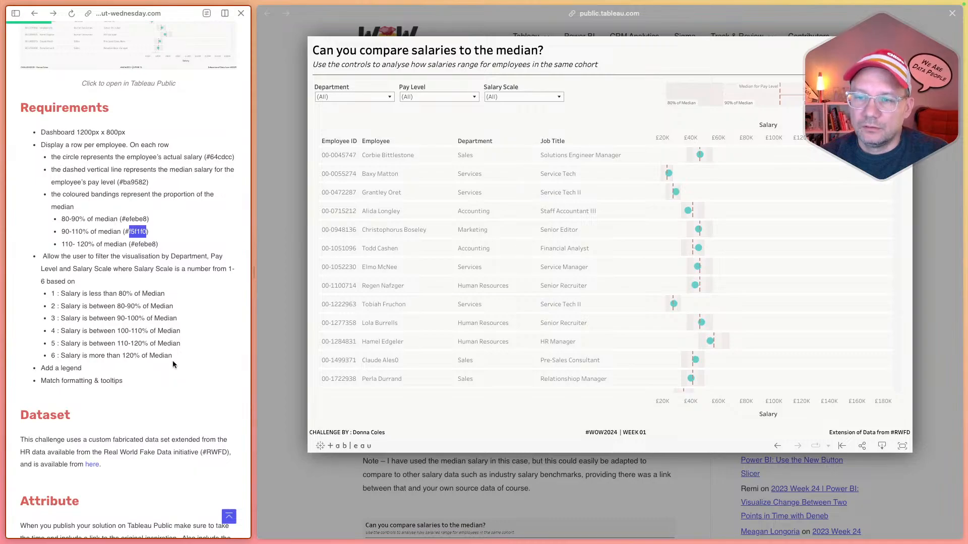
{"action": "scroll", "coordinate": [173, 363], "scroll_direction": "down", "scroll_amount": 2}
{"action": "scroll", "coordinate": [172, 364], "scroll_direction": "up", "scroll_amount": 1}
{"action": "key", "text": "ctrl+Left"}
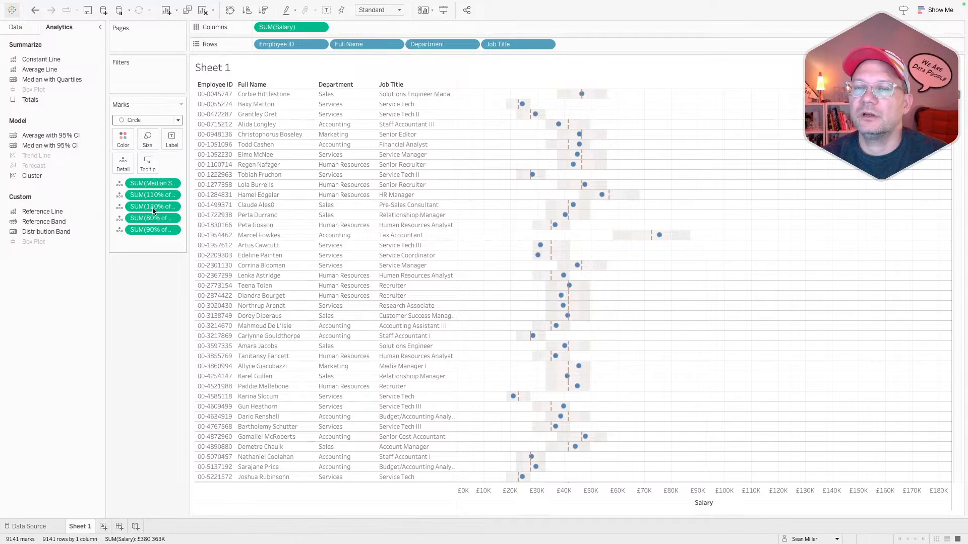
Step: Copy the actual-salary circle colour 64cdcc from the challenge requirements in the browser and return to Tableau
{"action": "key", "text": "ctrl+Right"}
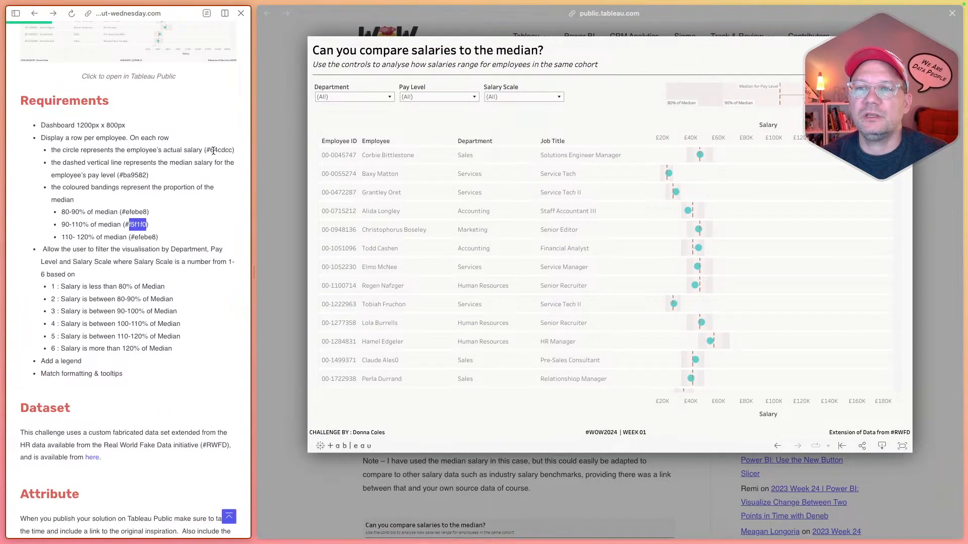
{"action": "left_click_drag", "start_coordinate": [230, 149], "coordinate": [228, 150]}
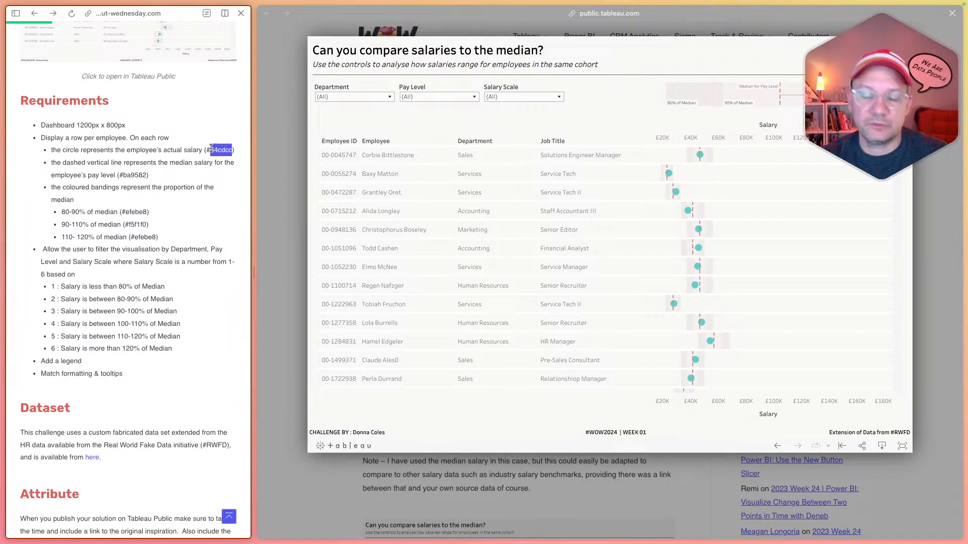
{"action": "key", "text": "ctrl+Left"}
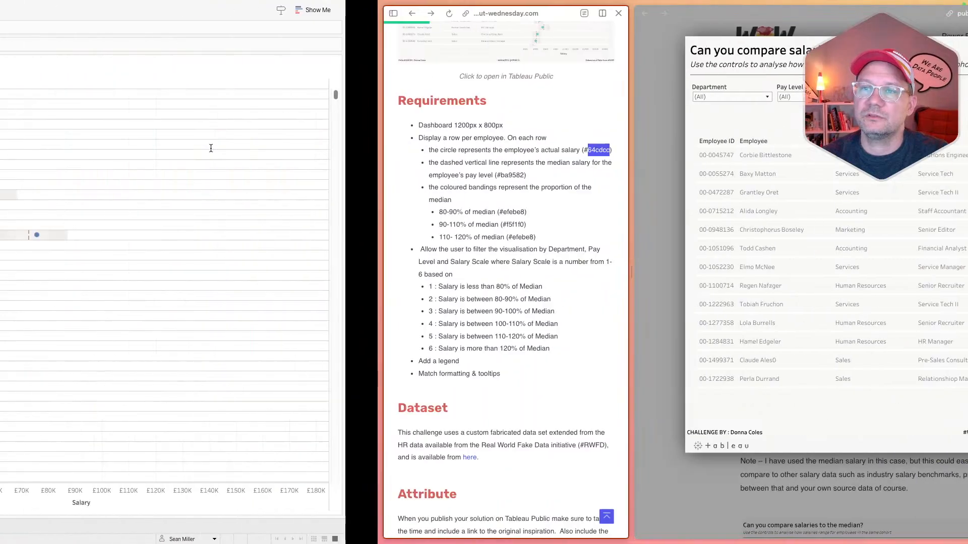
Step: Set the colour of the salary circle marks to the copied hex value 64CDCC and confirm it
{"action": "left_click", "coordinate": [121, 143]}
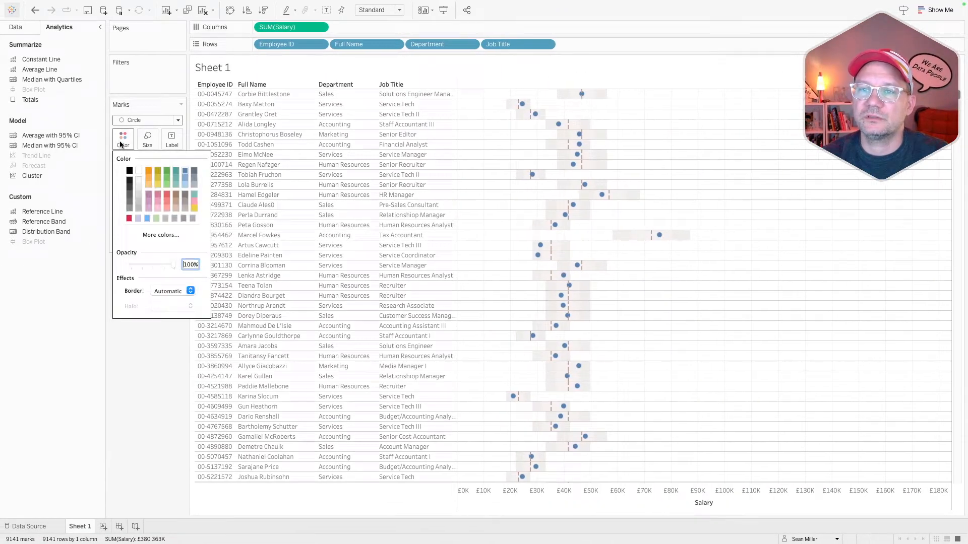
{"action": "left_click", "coordinate": [147, 236]}
{"action": "right_click", "coordinate": [682, 280]}
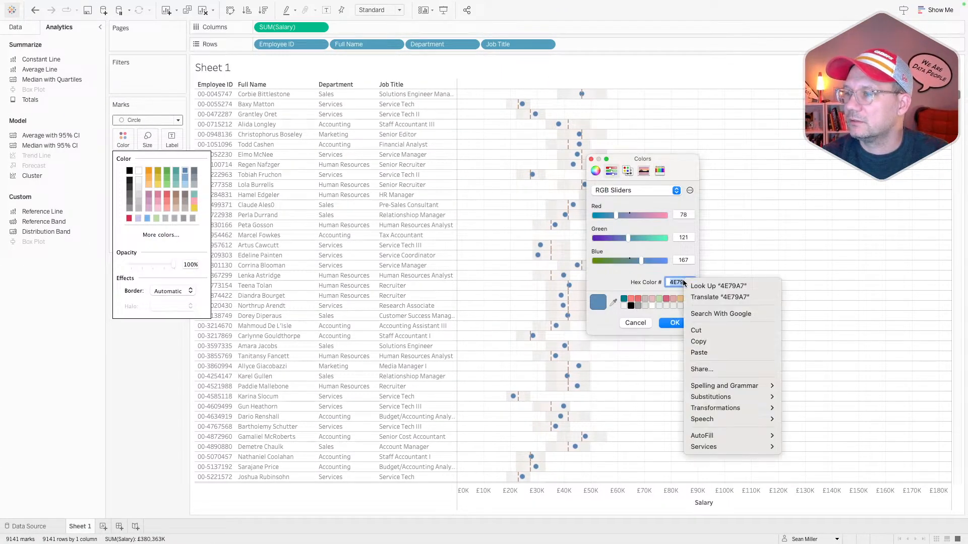
{"action": "left_click", "coordinate": [706, 354]}
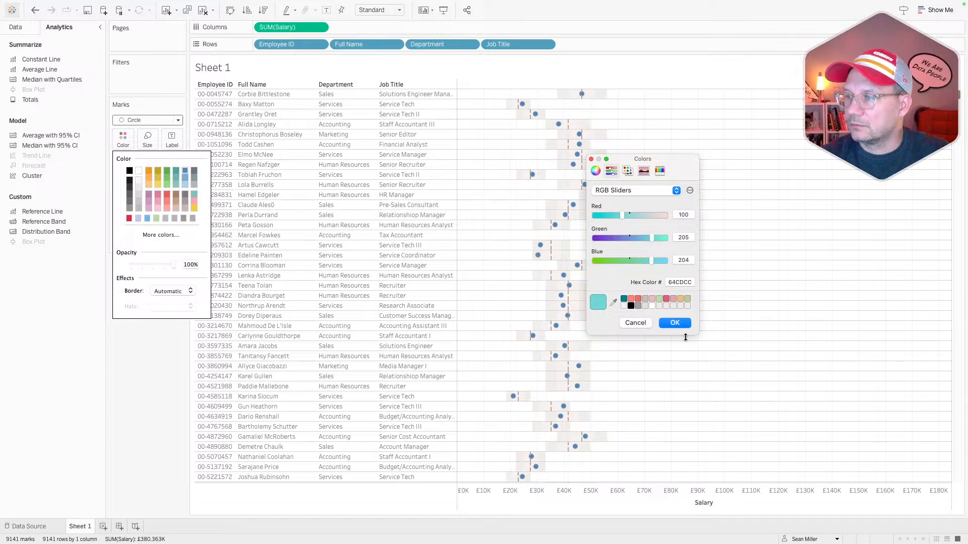
{"action": "left_click", "coordinate": [675, 323]}
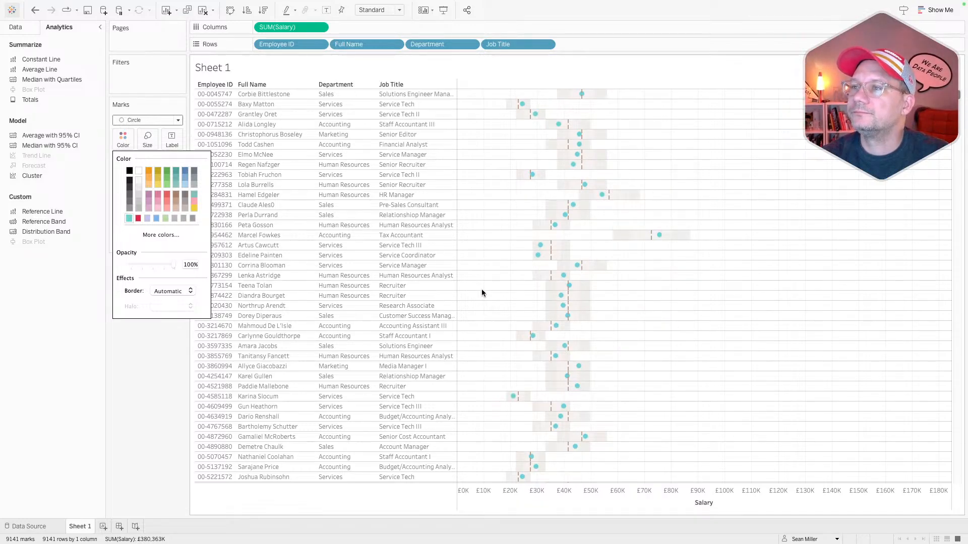
{"action": "left_click", "coordinate": [153, 398]}
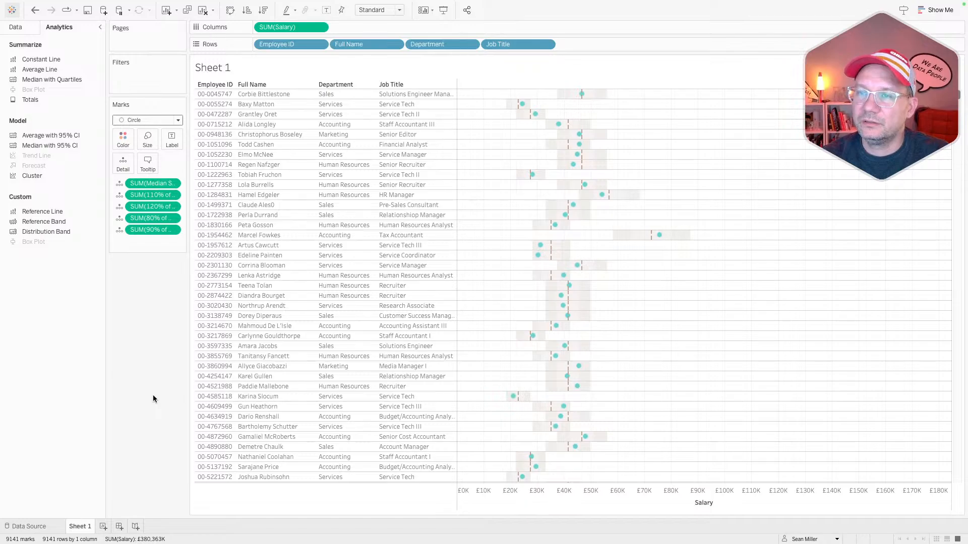
Step: Compare the row spacing with the reference dashboard in the browser and slightly increase the row height in the Tableau sheet
{"action": "key", "text": "super+Tab"}
{"action": "key", "text": "super+Tab"}
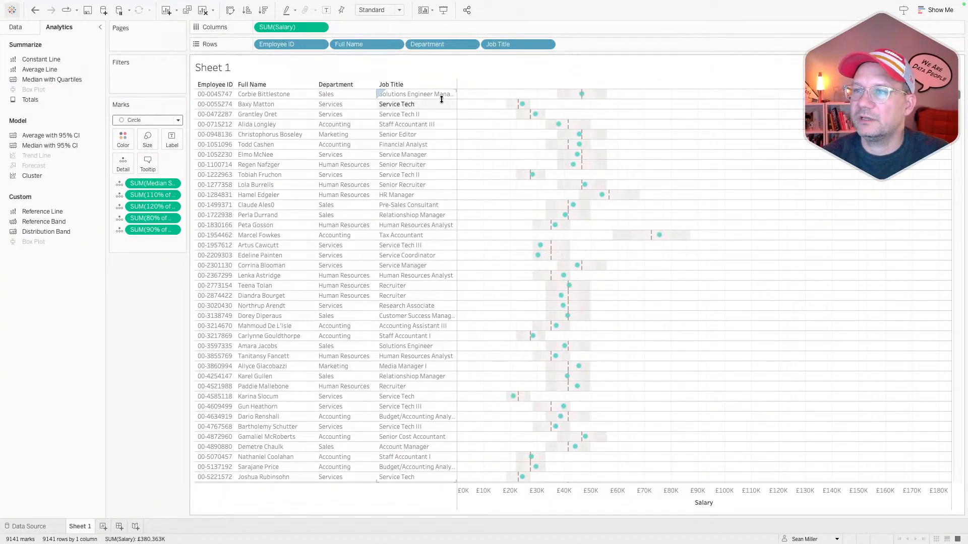
{"action": "key", "text": "super+Tab"}
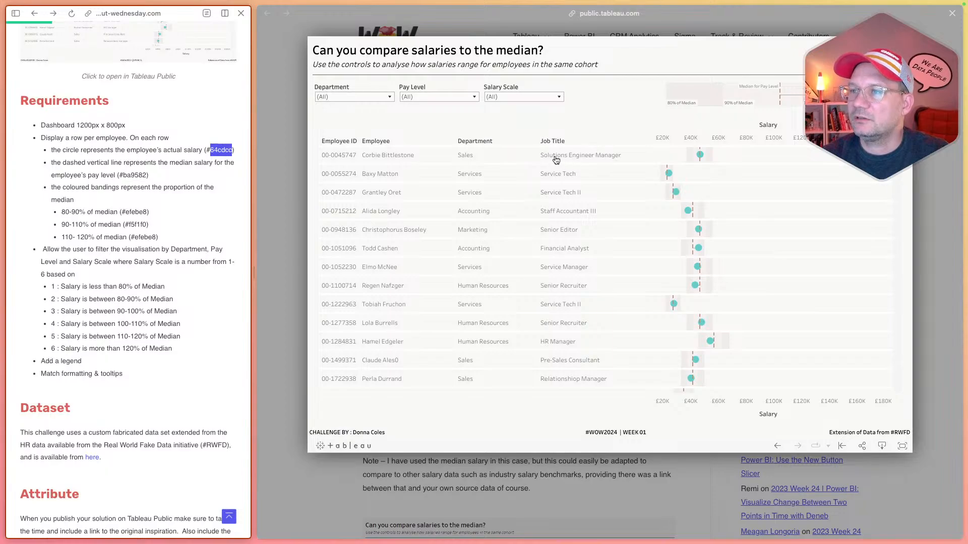
{"action": "key", "text": "super+Tab"}
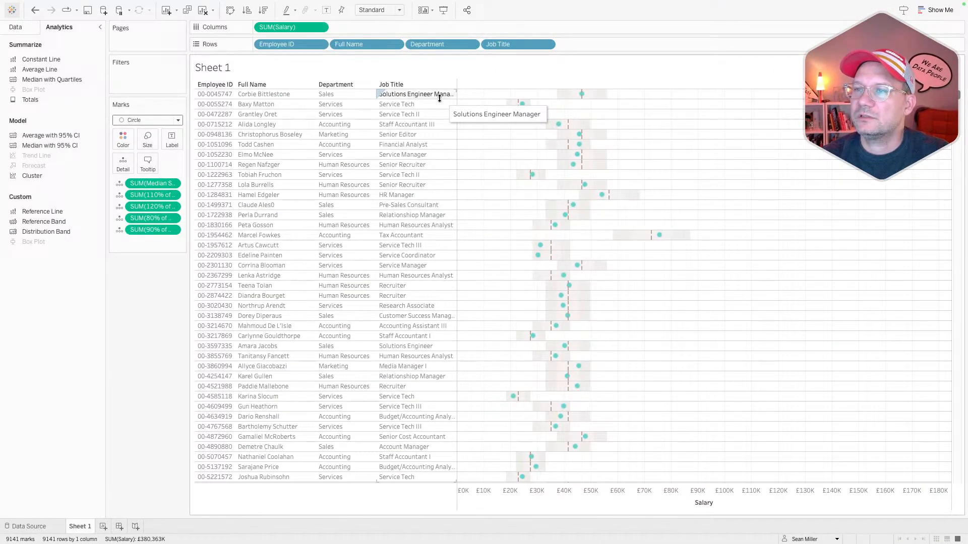
{"action": "left_click_drag", "start_coordinate": [440, 98], "coordinate": [440, 101]}
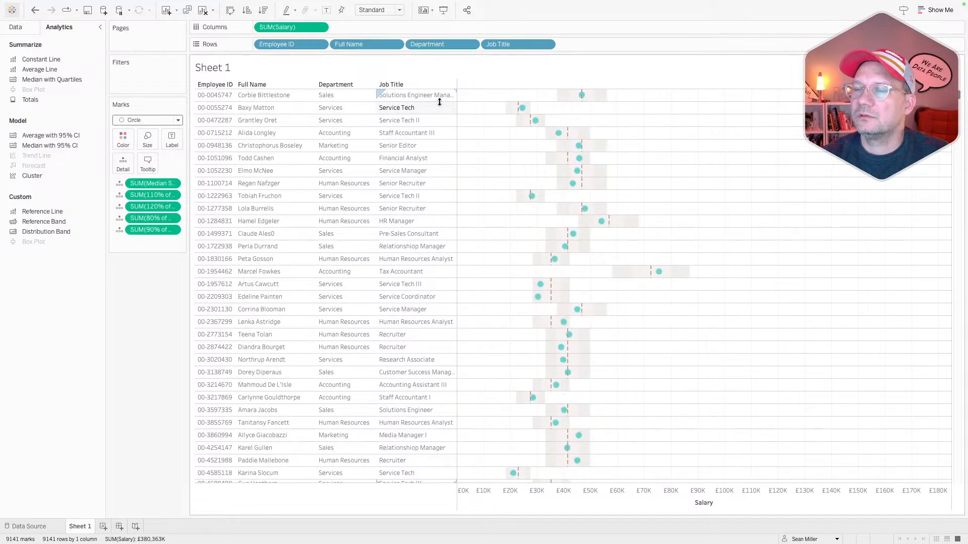
Step: Examine in the browser how the reference dashboard connects each salary circle to its dashed median line
{"action": "key", "text": "ctrl+Right"}
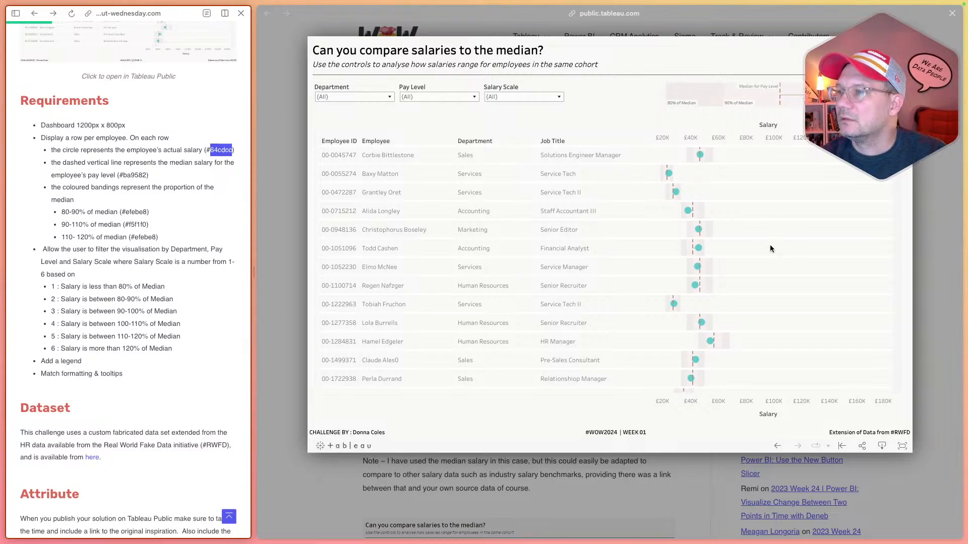
{"action": "scroll", "coordinate": [746, 258], "scroll_direction": "down", "scroll_amount": 5}
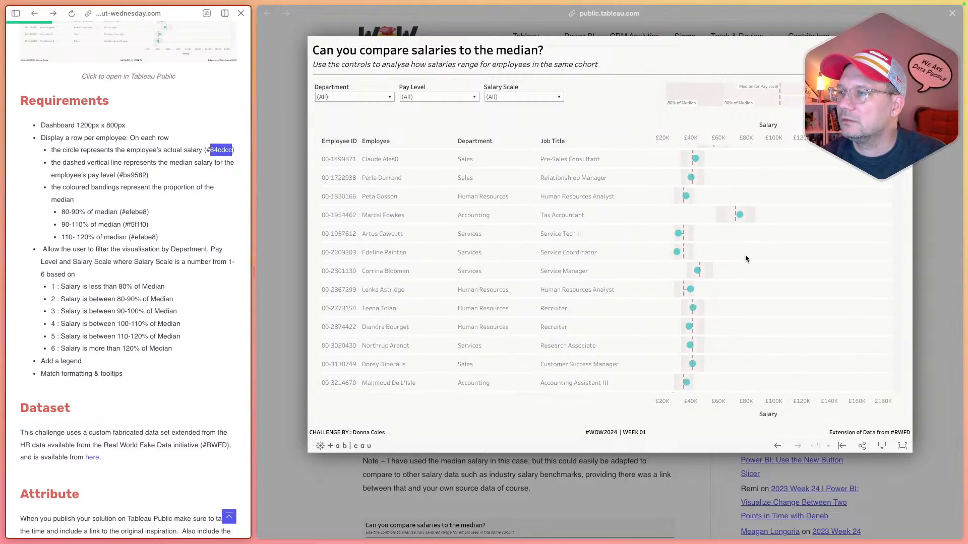
{"action": "scroll", "coordinate": [701, 211], "scroll_direction": "up", "scroll_amount": 5}
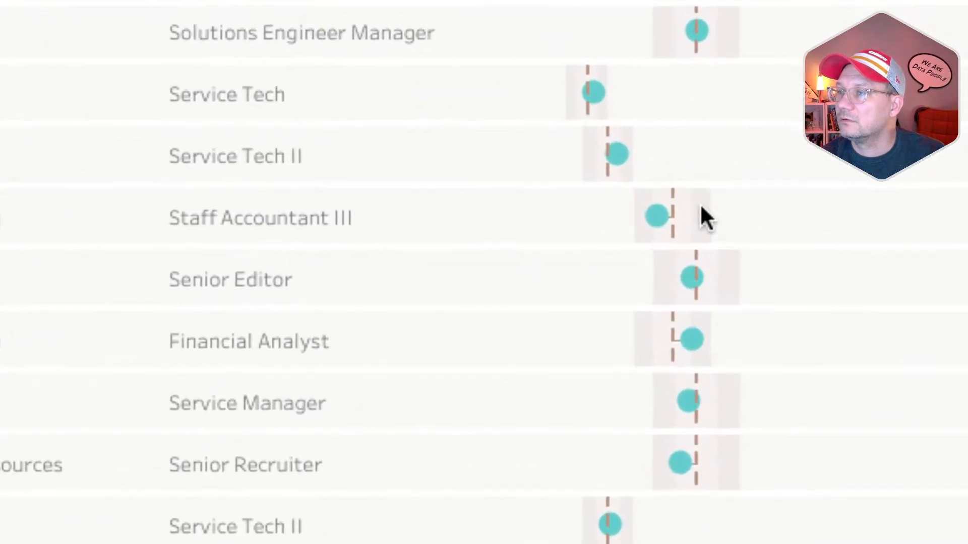
{"action": "scroll", "coordinate": [678, 296], "scroll_direction": "down", "scroll_amount": 5}
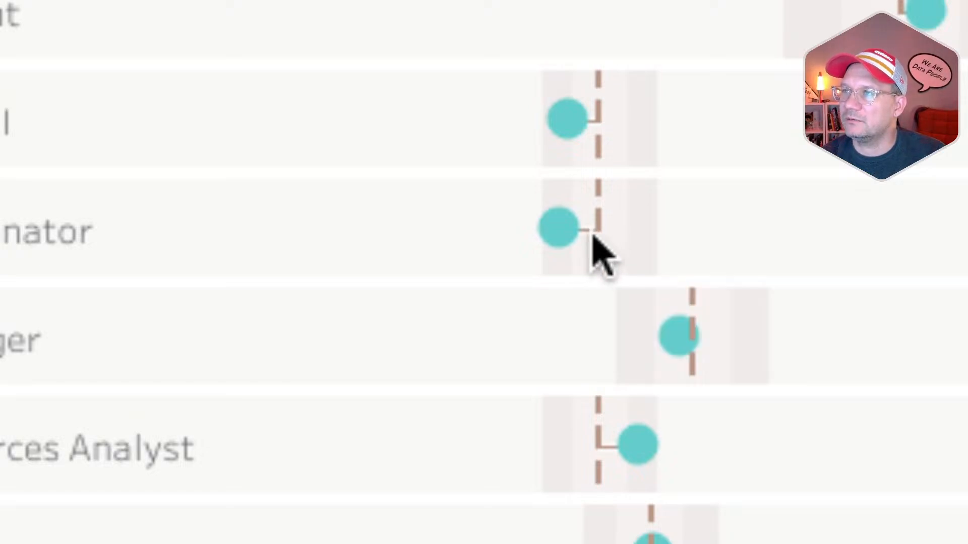
{"action": "mouse_move", "coordinate": [593, 233]}
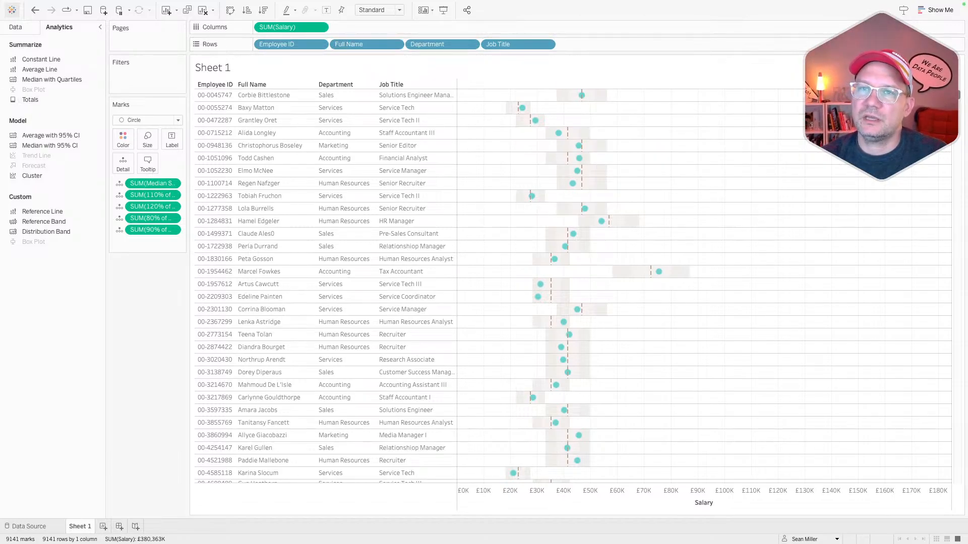
Step: Return to Tableau, show the data fields, and duplicate the SUM(Salary) measure on Columns
{"action": "left_click", "coordinate": [17, 28]}
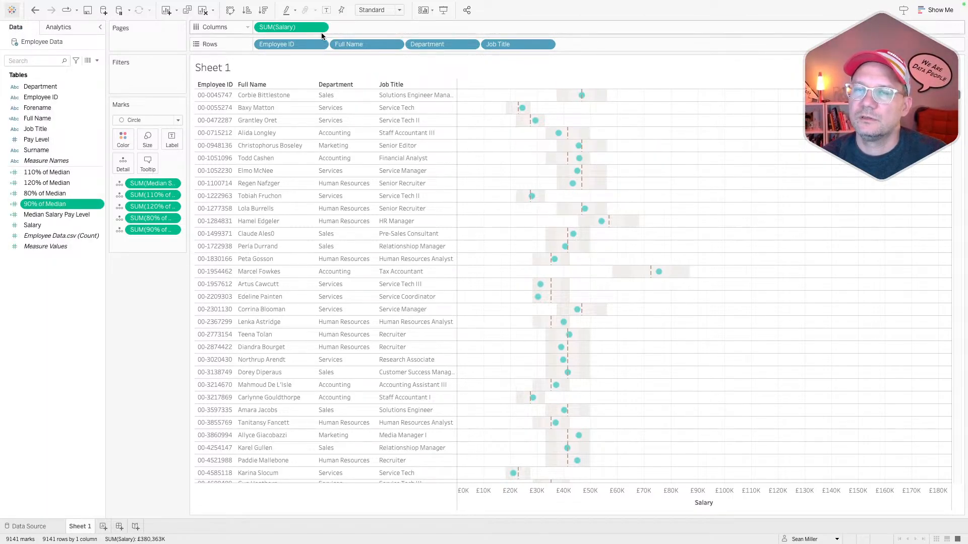
{"action": "left_click", "coordinate": [64, 309]}
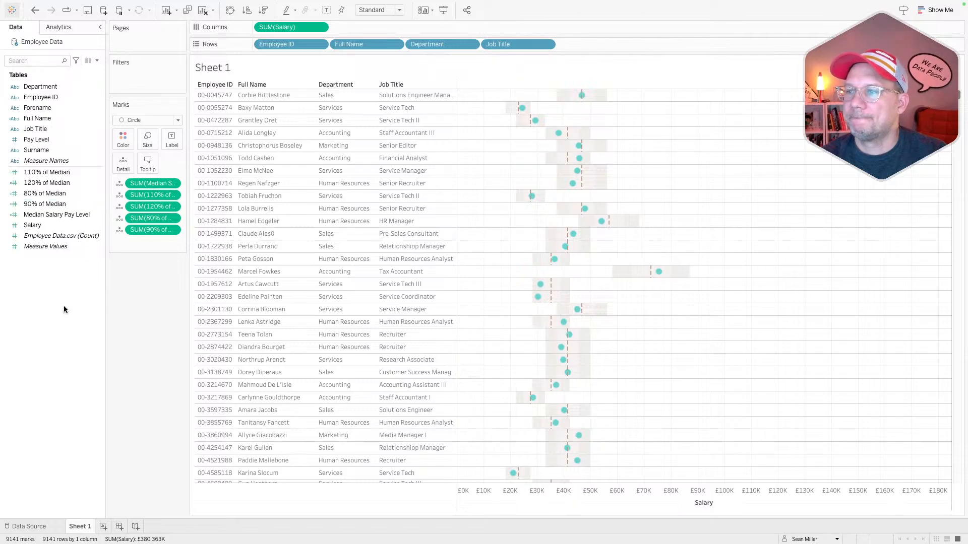
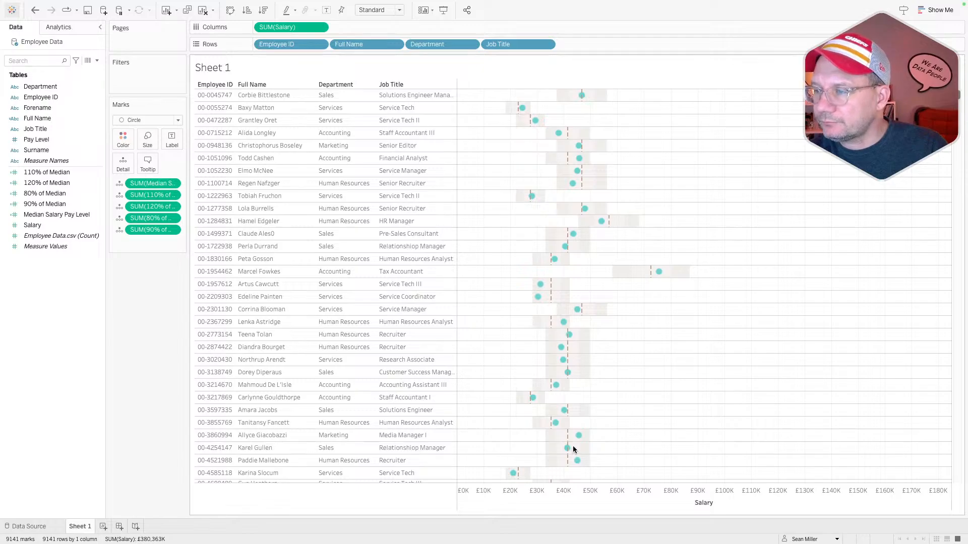
{"action": "mouse_move", "coordinate": [568, 448]}
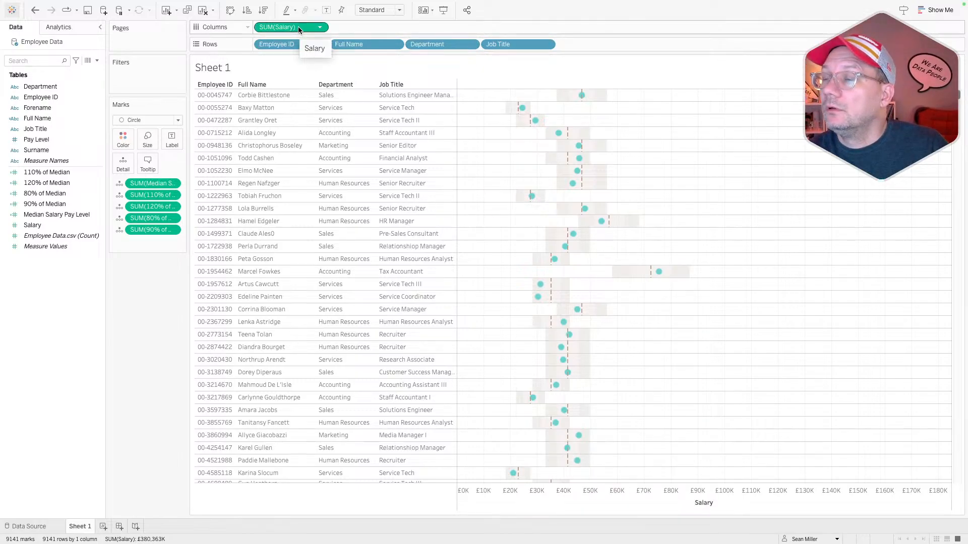
{"action": "left_click_drag", "start_coordinate": [299, 29], "coordinate": [375, 31]}
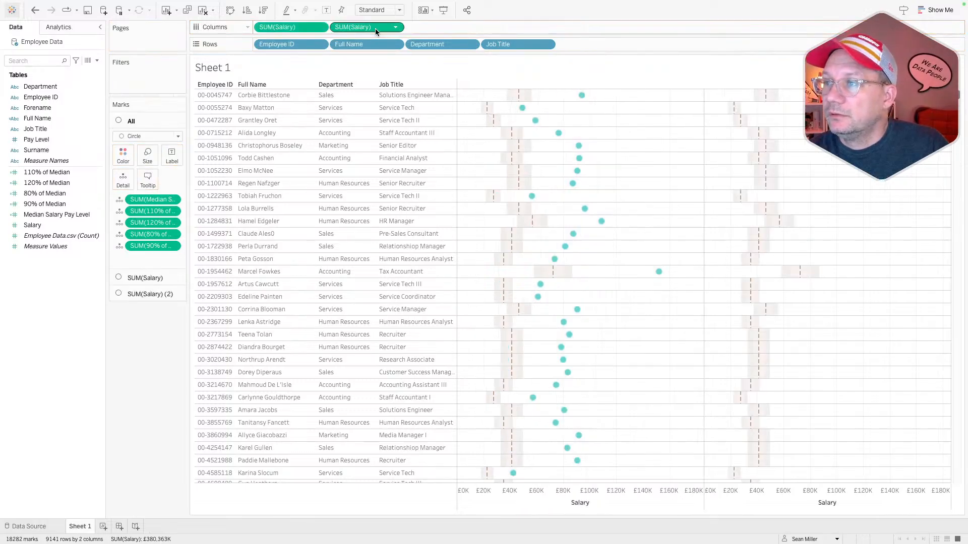
Step: Remove the median salary field and the 80%, 90%, 110% and 120% of Median fields from the second SUM(Salary) marks
{"action": "left_click", "coordinate": [153, 296]}
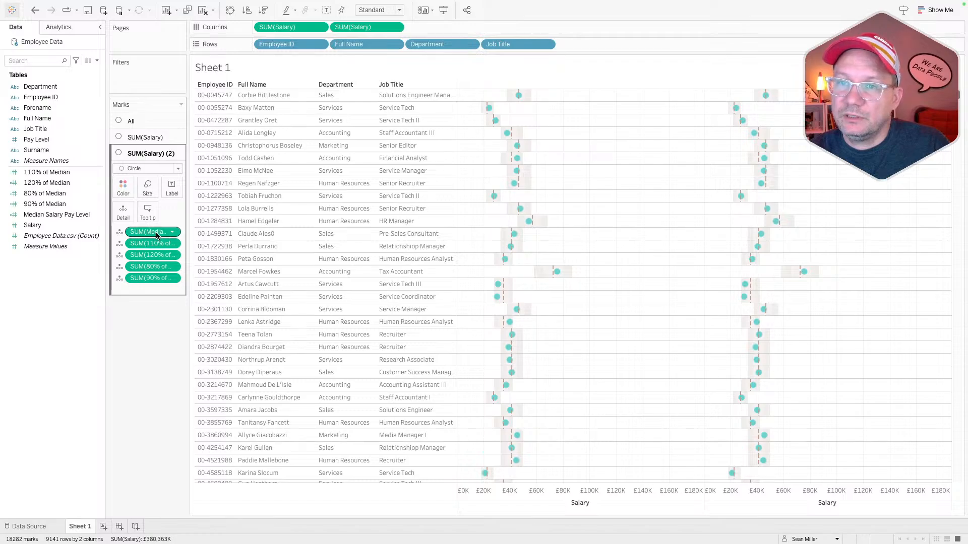
{"action": "left_click_drag", "start_coordinate": [153, 272], "coordinate": [150, 278]}
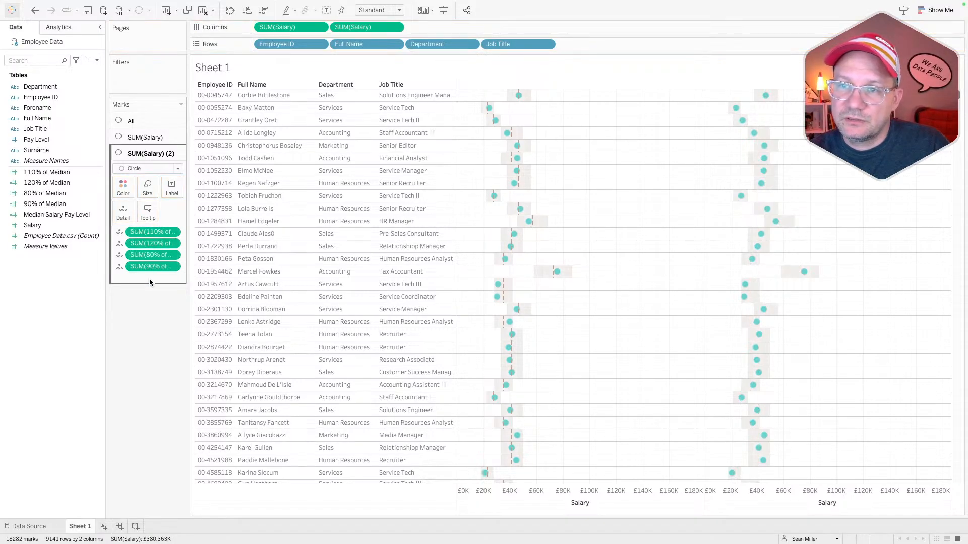
{"action": "left_click", "coordinate": [156, 234]}
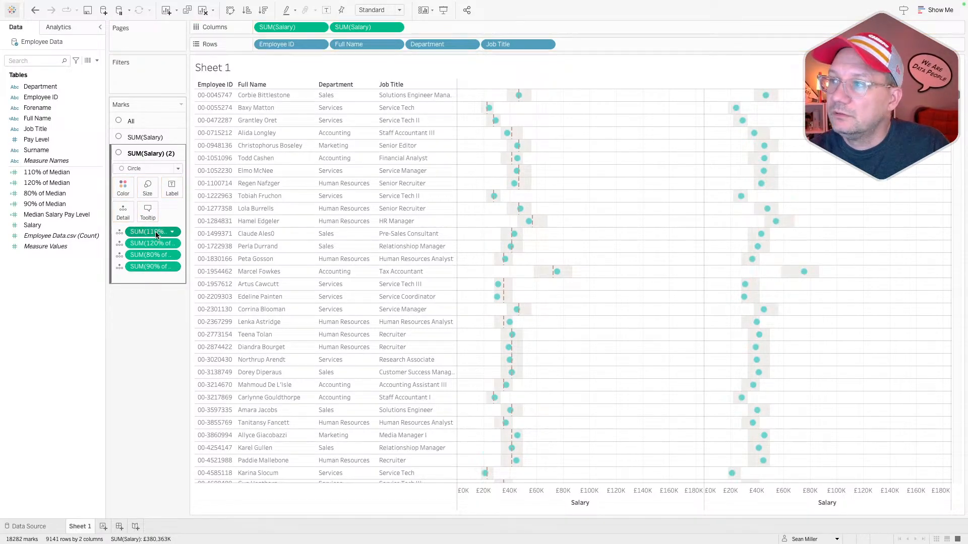
{"action": "left_click", "coordinate": [152, 267], "text": "shift"}
{"action": "left_click_drag", "start_coordinate": [153, 267], "coordinate": [135, 350]}
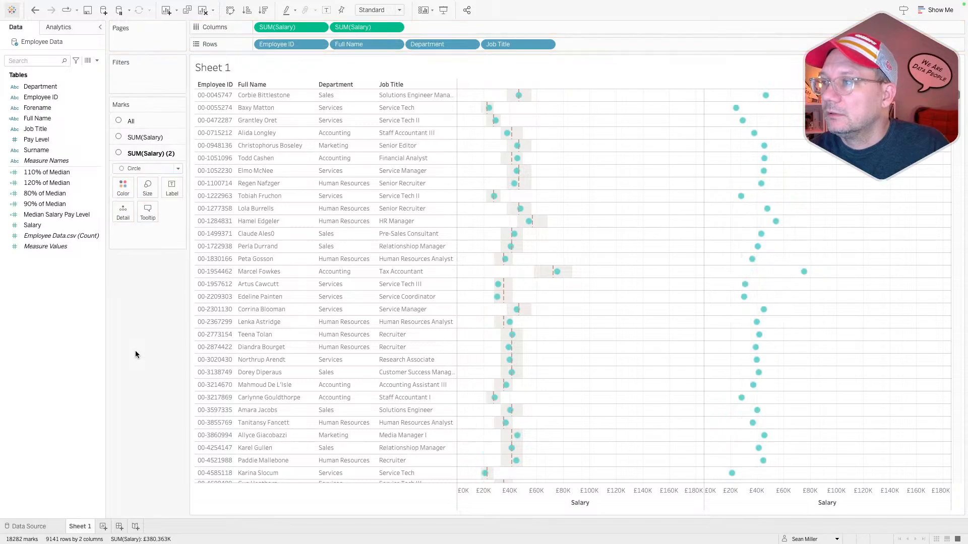
Step: Check the thickness and colour of the connector lines further down the reference dashboard in the browser, and return to Tableau
{"action": "left_click", "coordinate": [147, 187]}
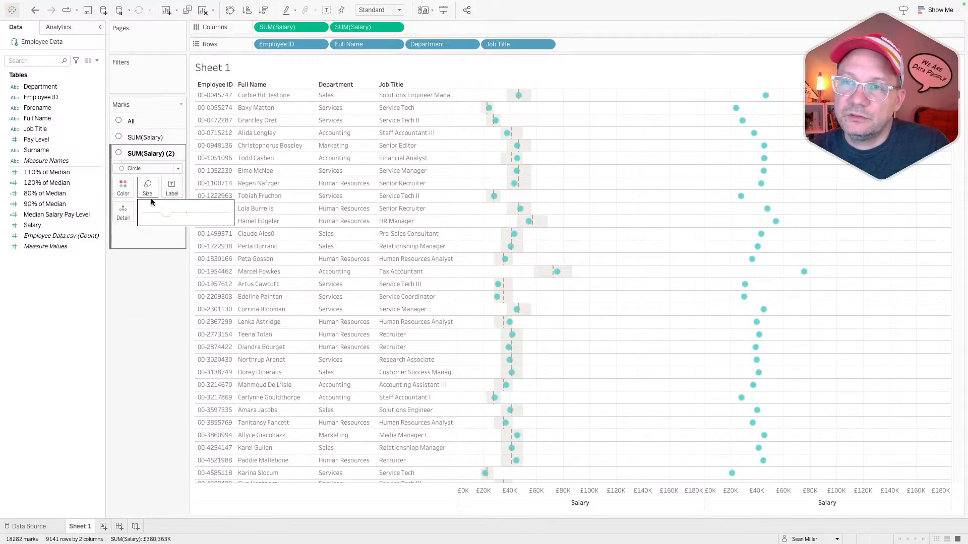
{"action": "left_click", "coordinate": [148, 314]}
{"action": "key", "text": "ctrl+Right"}
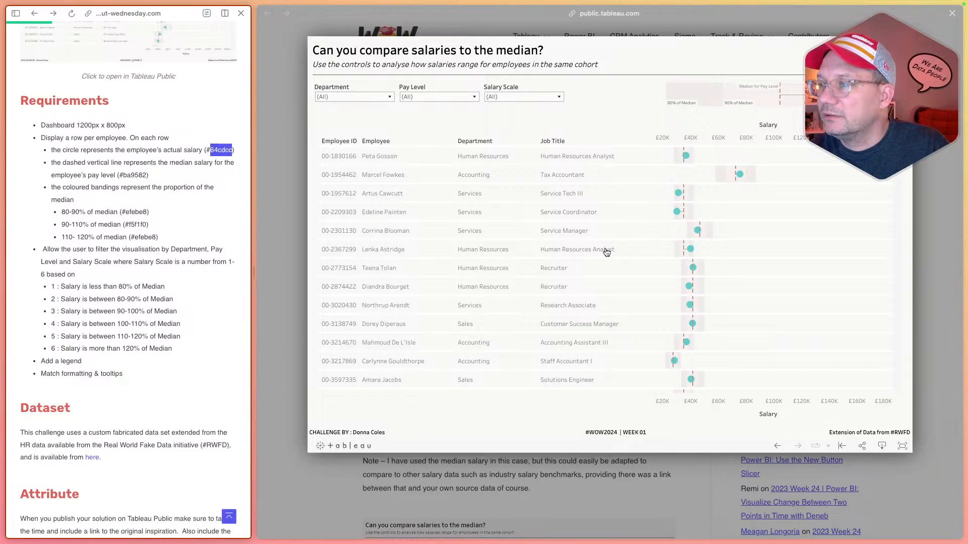
{"action": "scroll", "coordinate": [607, 252], "scroll_direction": "down", "scroll_amount": 10}
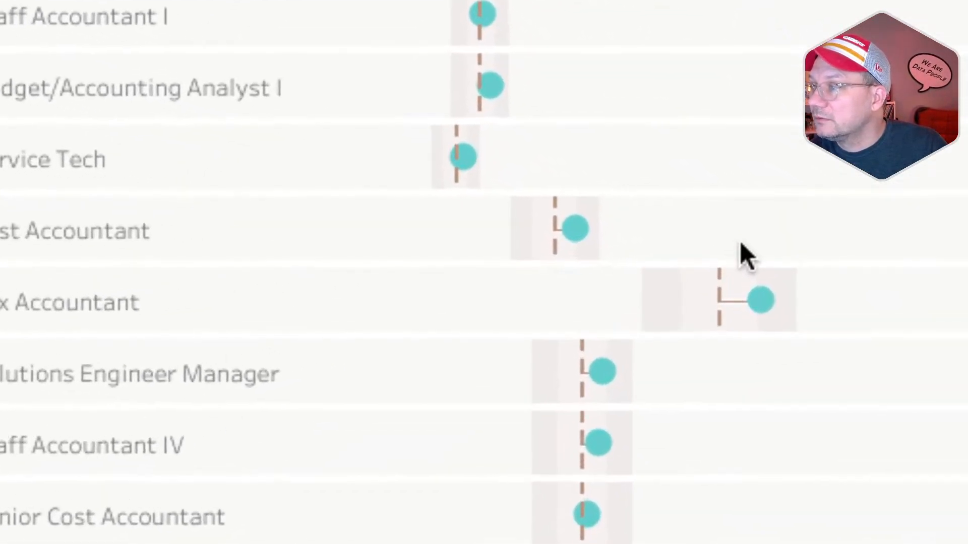
{"action": "key", "text": "ctrl+Left"}
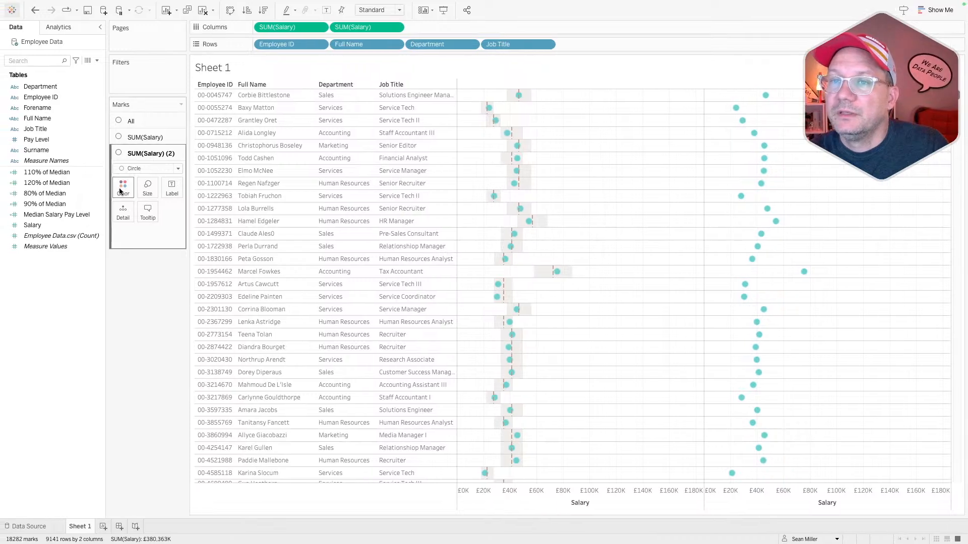
Step: Change the second SUM(Salary) marks to Gantt Bar and reduce their size to the minimum
{"action": "left_click", "coordinate": [147, 170]}
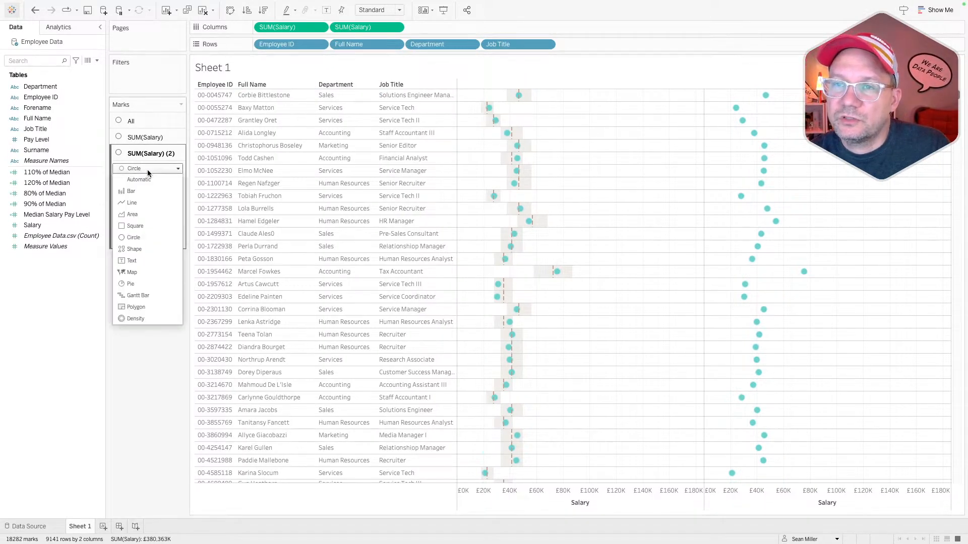
{"action": "left_click", "coordinate": [138, 296]}
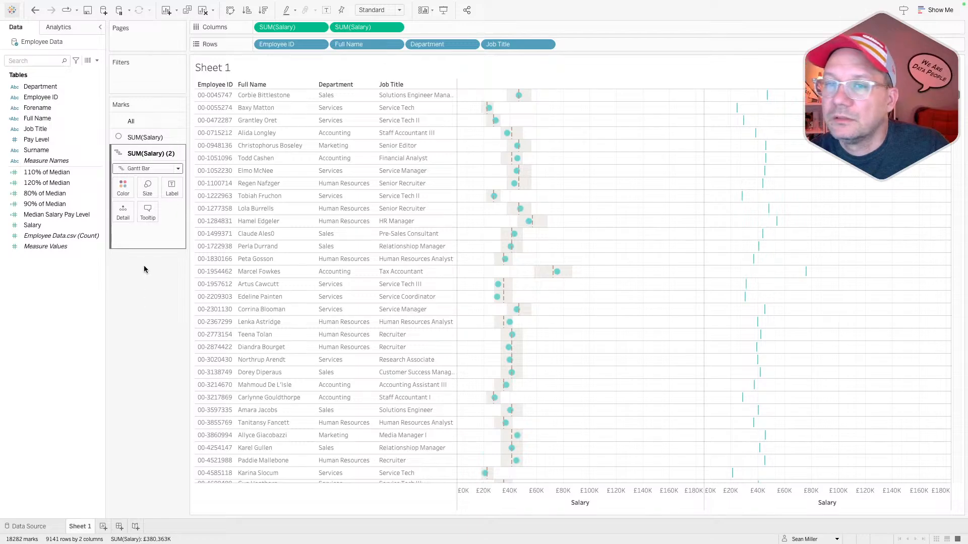
{"action": "left_click", "coordinate": [147, 187]}
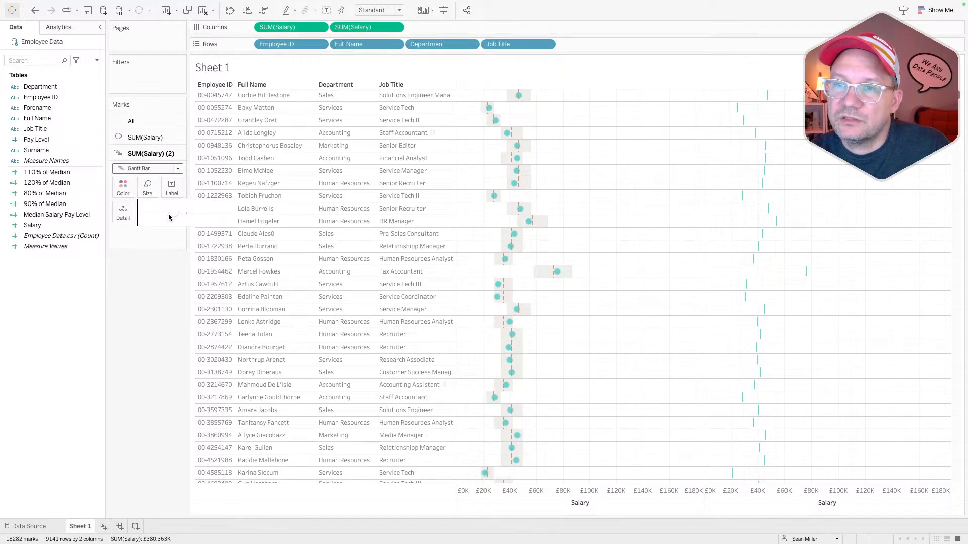
{"action": "left_click_drag", "start_coordinate": [135, 217], "coordinate": [135, 216]}
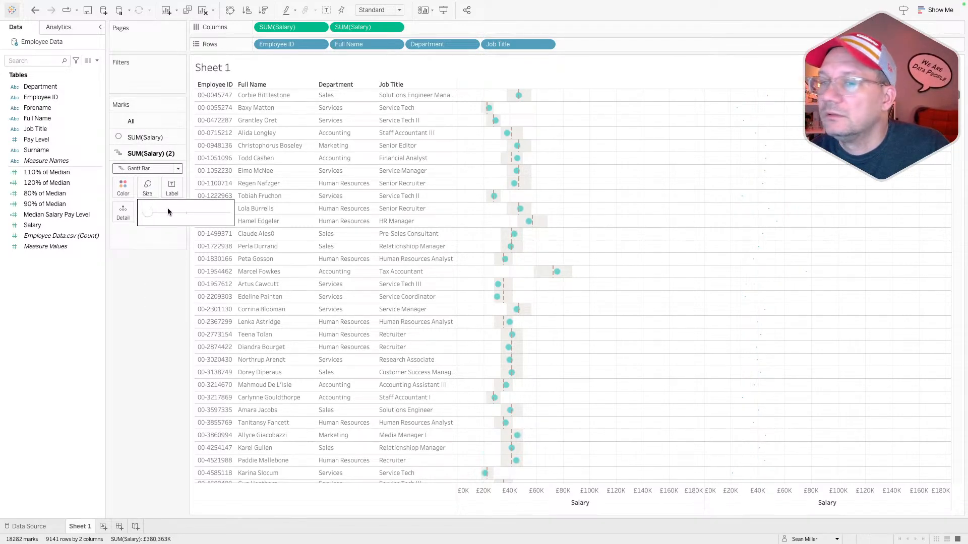
Step: Copy the median line's hex colour ba9582 from the challenge requirements in the browser and return to Tableau
{"action": "left_click", "coordinate": [123, 188]}
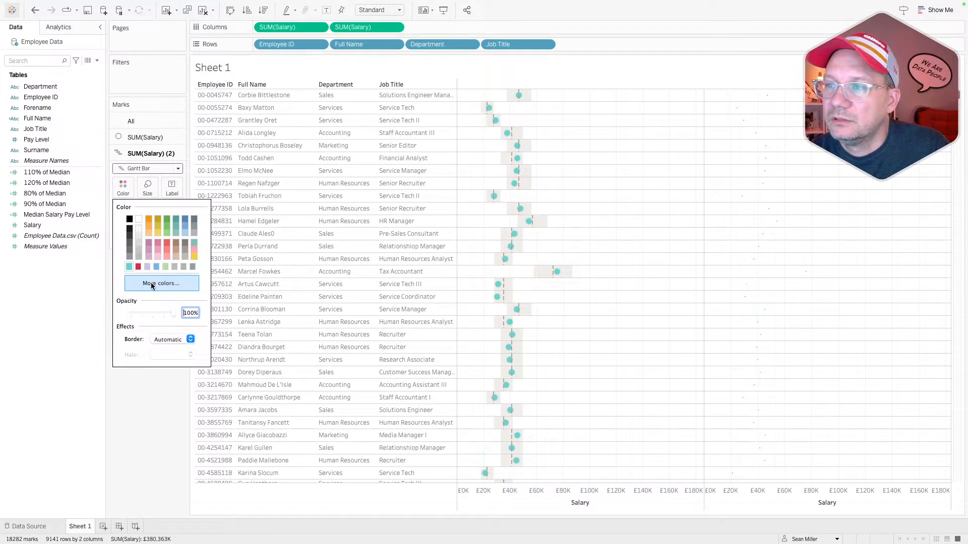
{"action": "key", "text": "ctrl+Right"}
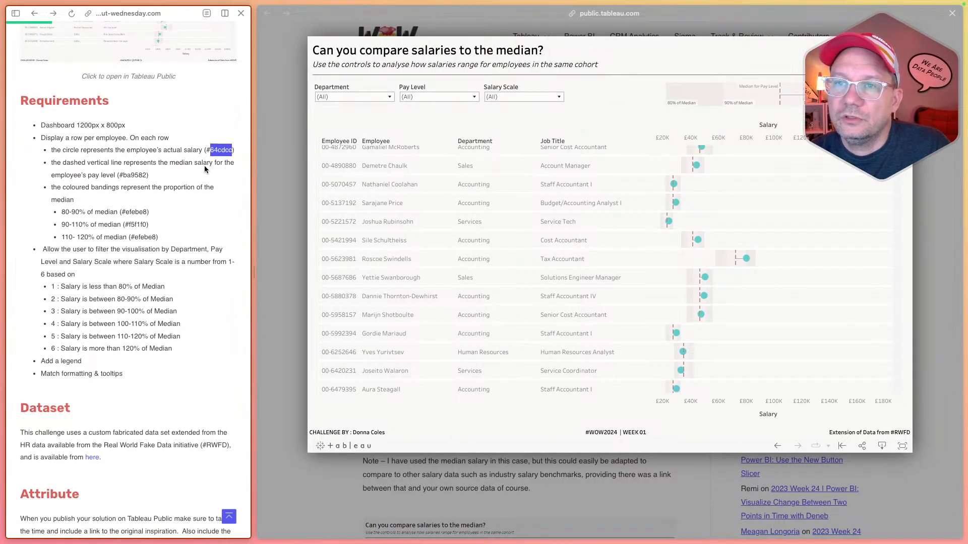
{"action": "left_click", "coordinate": [140, 175]}
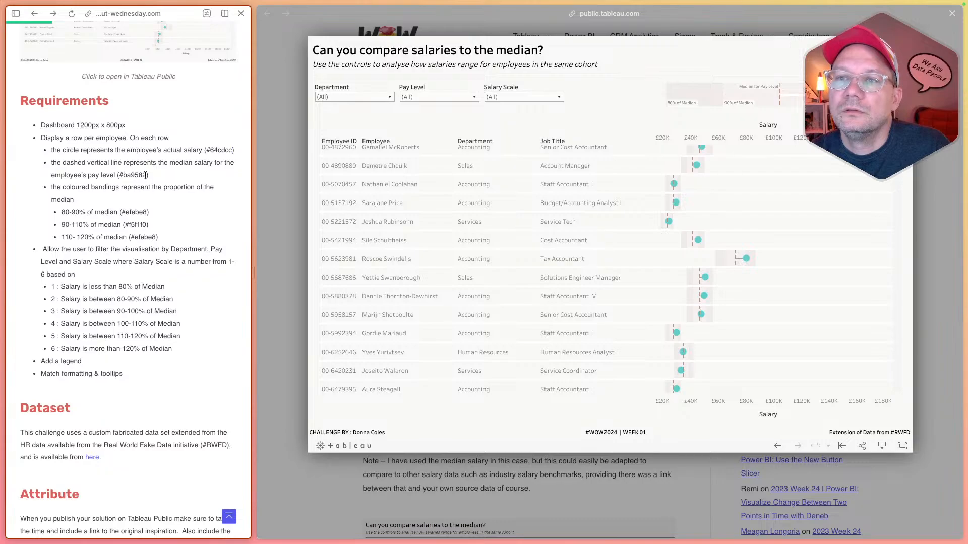
{"action": "left_click_drag", "start_coordinate": [145, 175], "coordinate": [122, 175]}
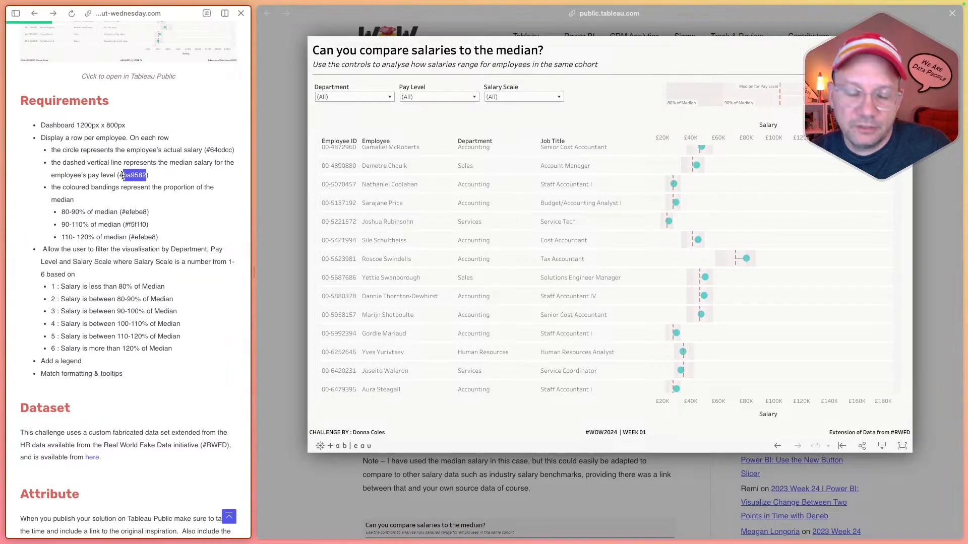
{"action": "key", "text": "ctrl+Left"}
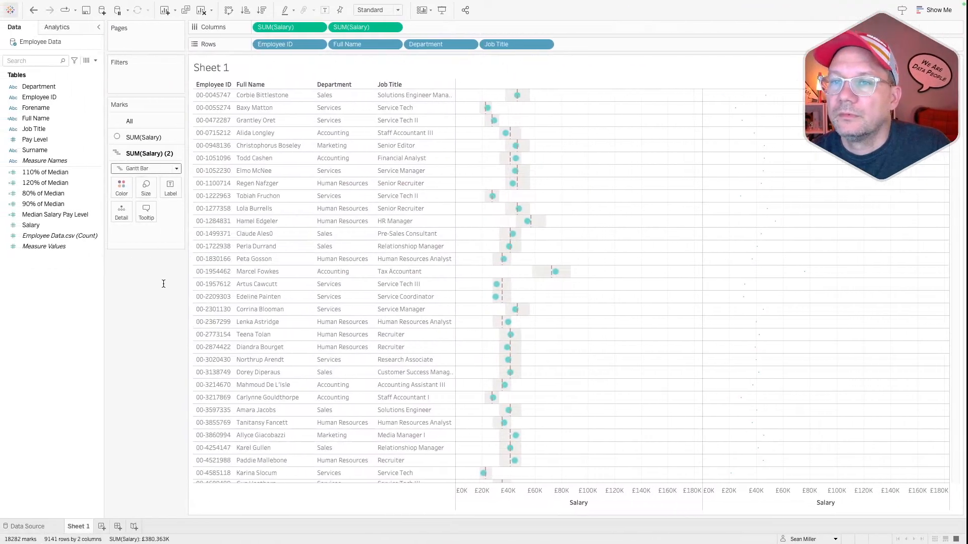
Step: Set the colour of the second SUM(Salary) Gantt bars to the copied hex value ba9582
{"action": "left_click", "coordinate": [123, 187]}
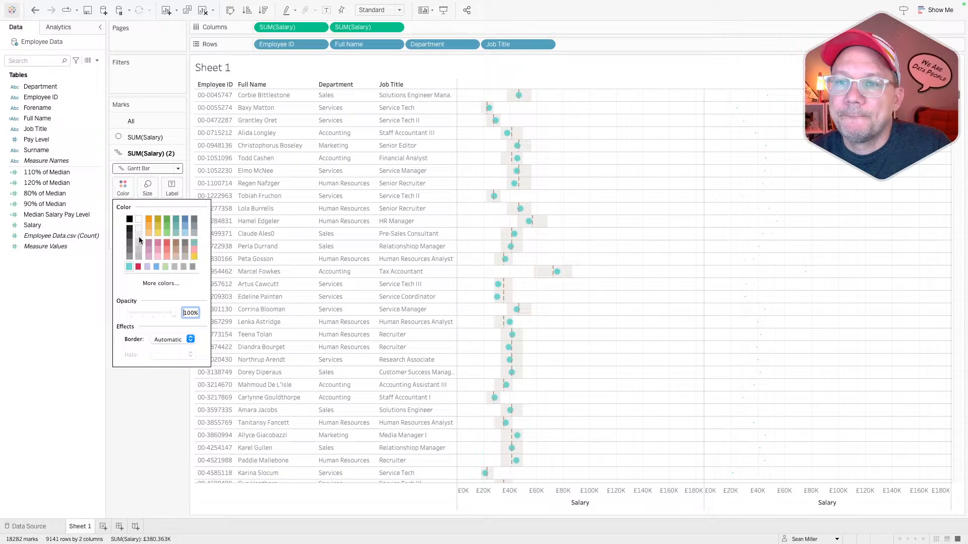
{"action": "left_click", "coordinate": [161, 283]}
{"action": "left_click", "coordinate": [680, 281]}
{"action": "right_click", "coordinate": [679, 281]}
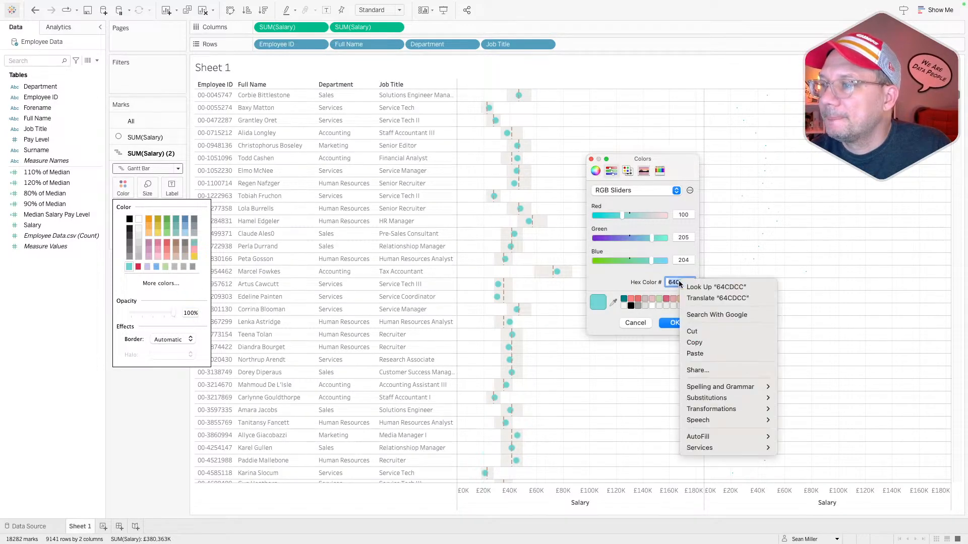
{"action": "left_click", "coordinate": [700, 354]}
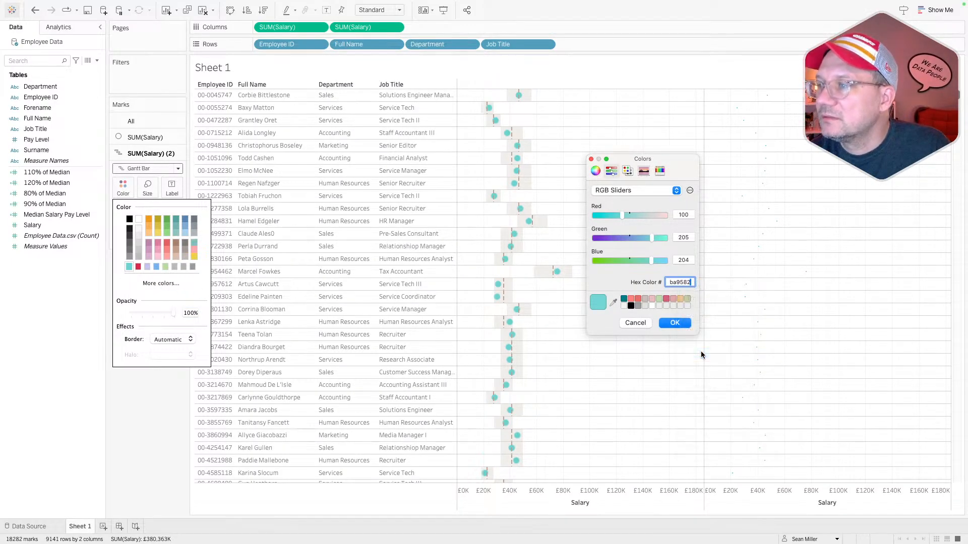
{"action": "left_click", "coordinate": [674, 323]}
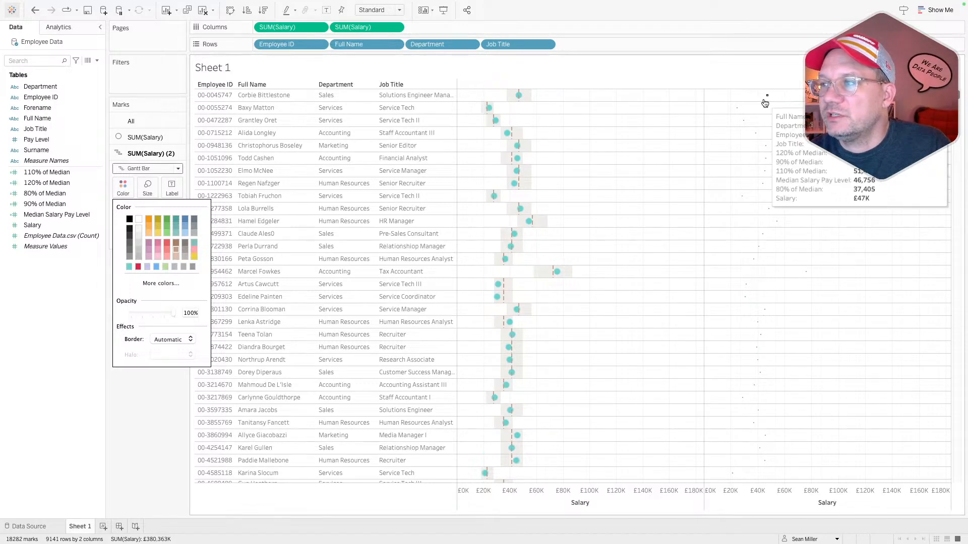
{"action": "left_click", "coordinate": [67, 310]}
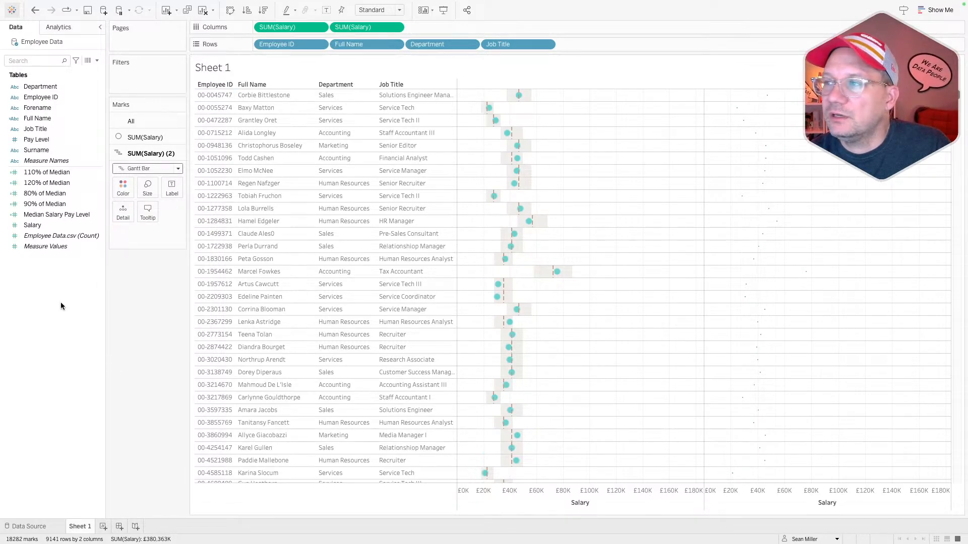
Step: Create a calculated field and begin its formula with SUM([Salary])
{"action": "right_click", "coordinate": [61, 306]}
{"action": "left_click", "coordinate": [76, 309]}
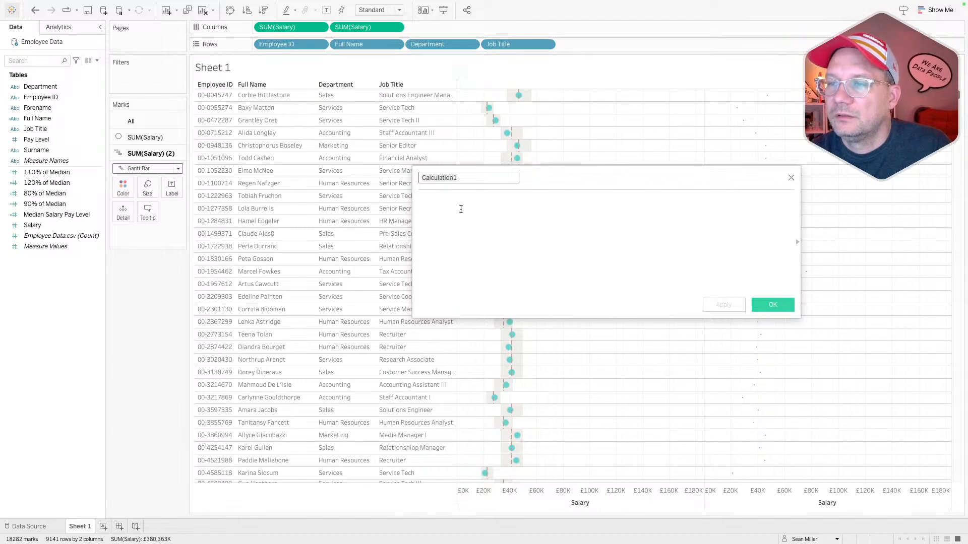
{"action": "type", "text": "sal"}
{"action": "key", "text": "BackSpace"}
{"action": "key", "text": "BackSpace"}
{"action": "key", "text": "BackSpace"}
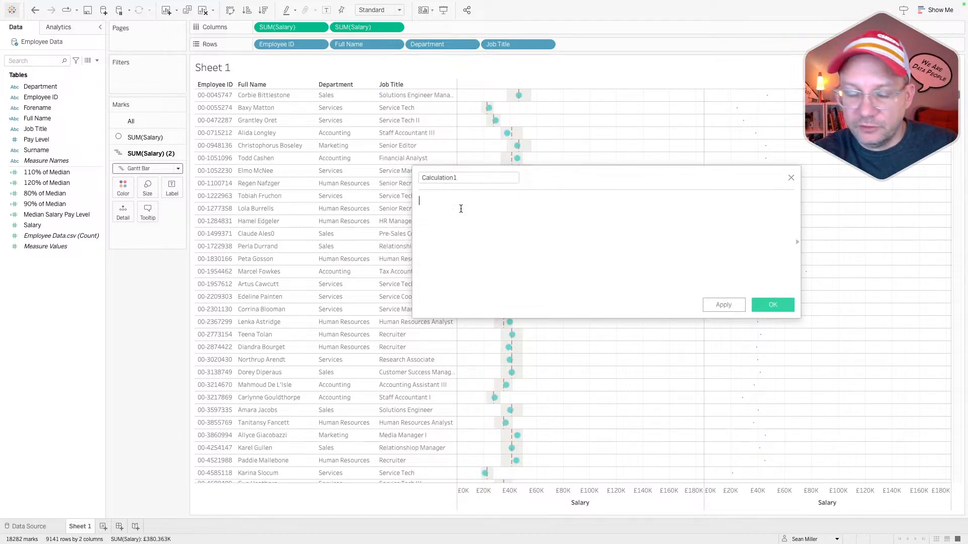
{"action": "type", "text": "su"}
{"action": "key", "text": "Return"}
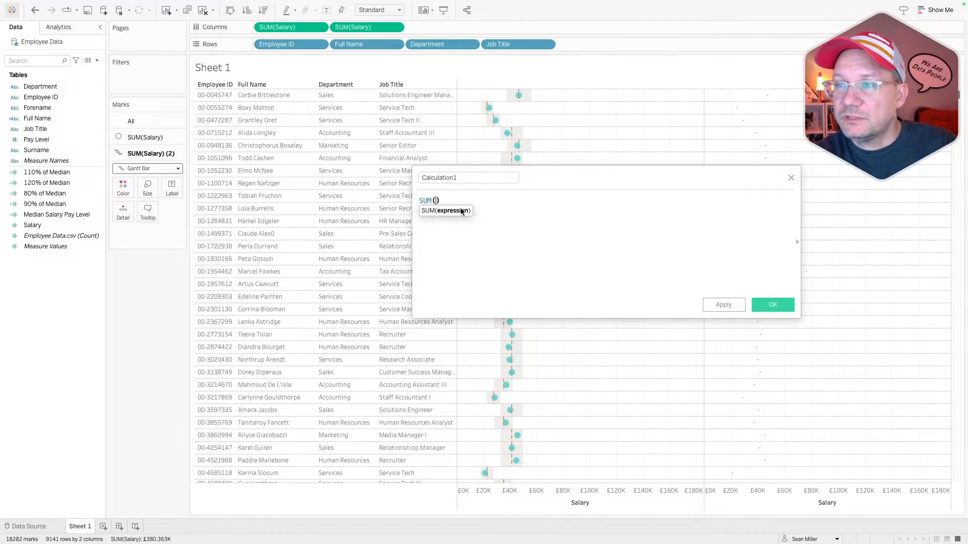
{"action": "type", "text": "sal"}
{"action": "key", "text": "Return"}
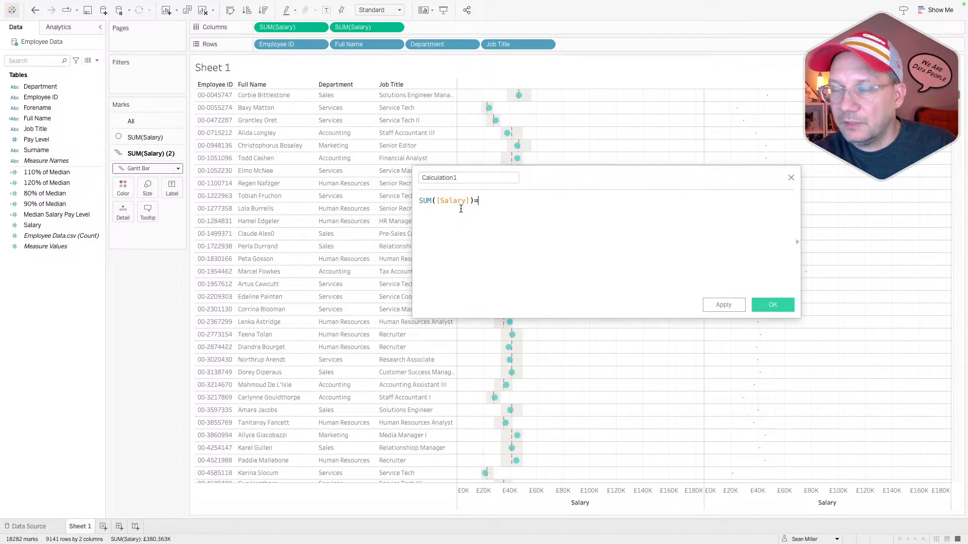
Step: Complete the formula by subtracting sum([Median Salary Pay Level]) and save the calculated field
{"action": "key", "text": "Right"}
{"action": "type", "text": "-sa"}
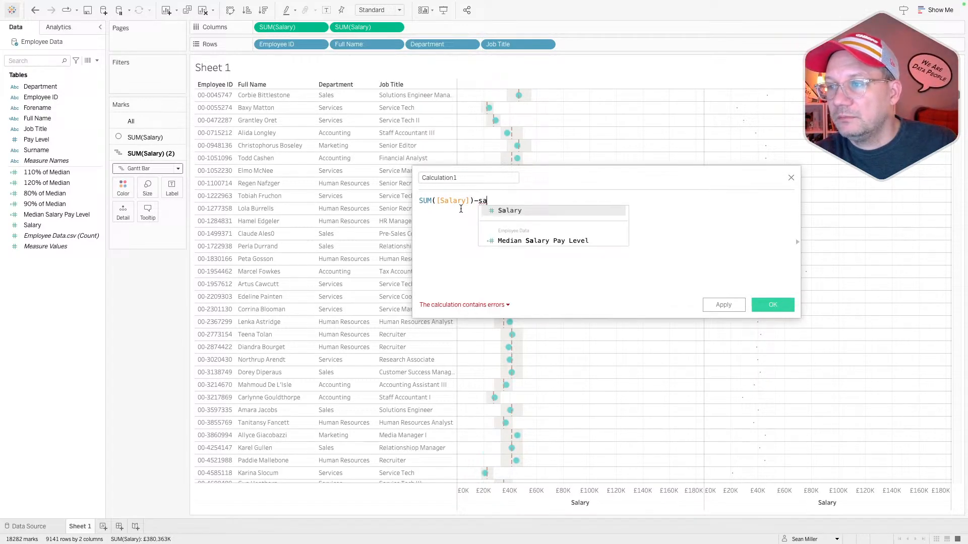
{"action": "key", "text": "Down"}
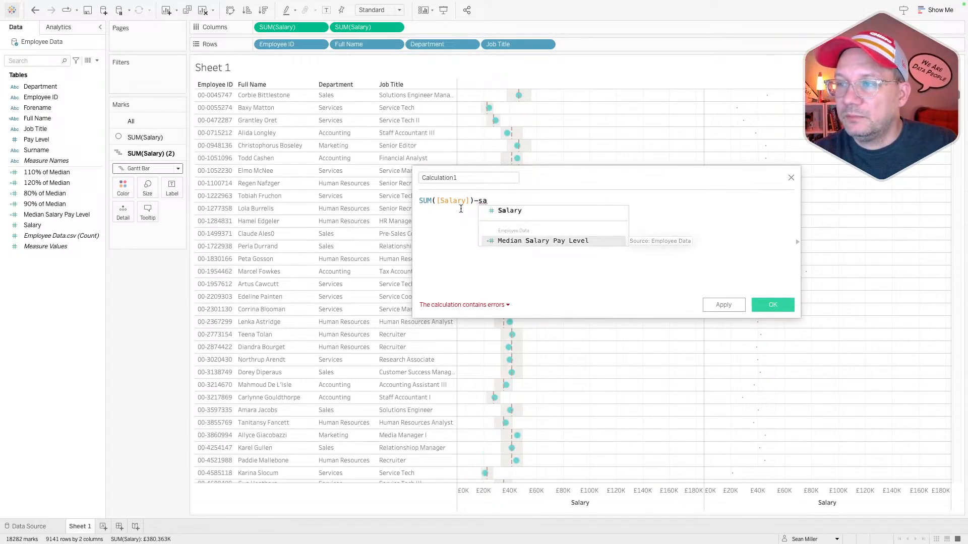
{"action": "key", "text": "Return"}
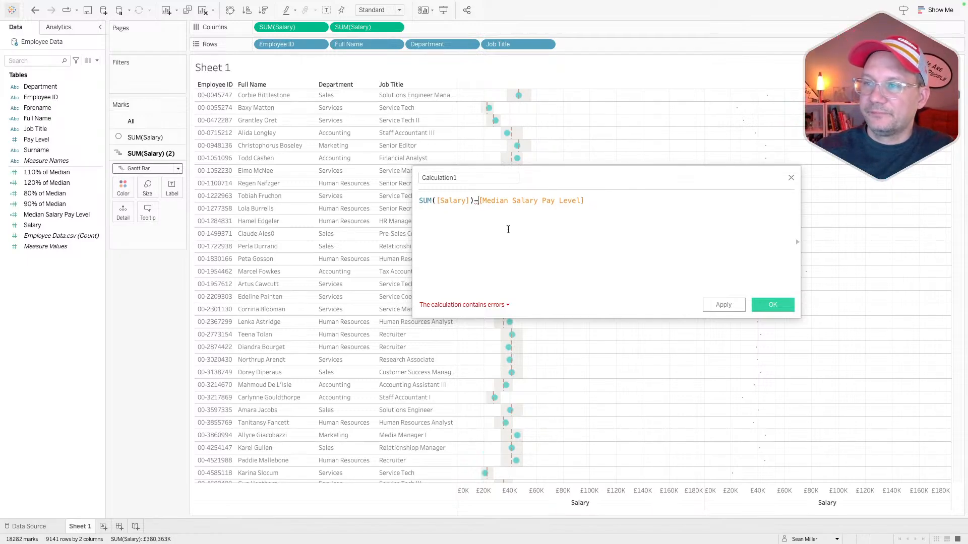
{"action": "type", "text": "sum("}
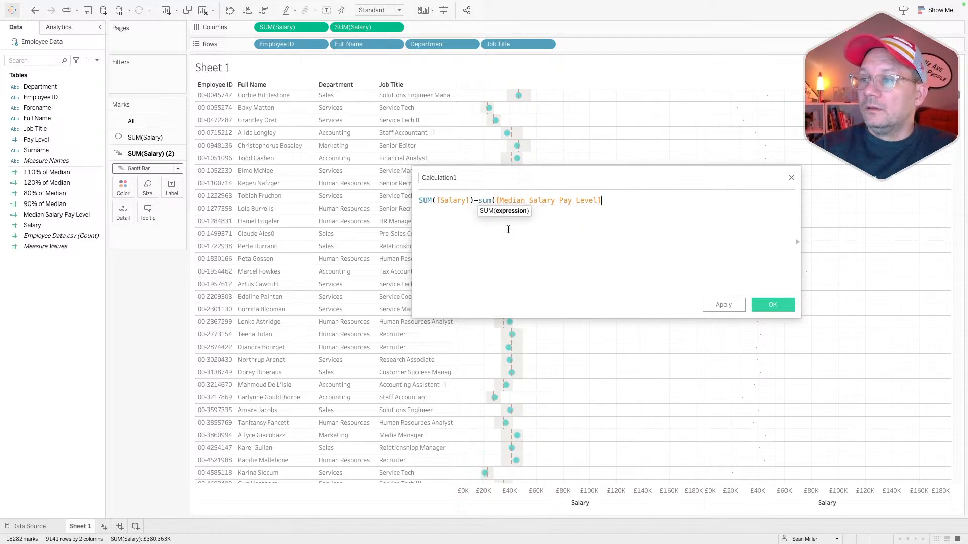
{"action": "type", "text": ")"}
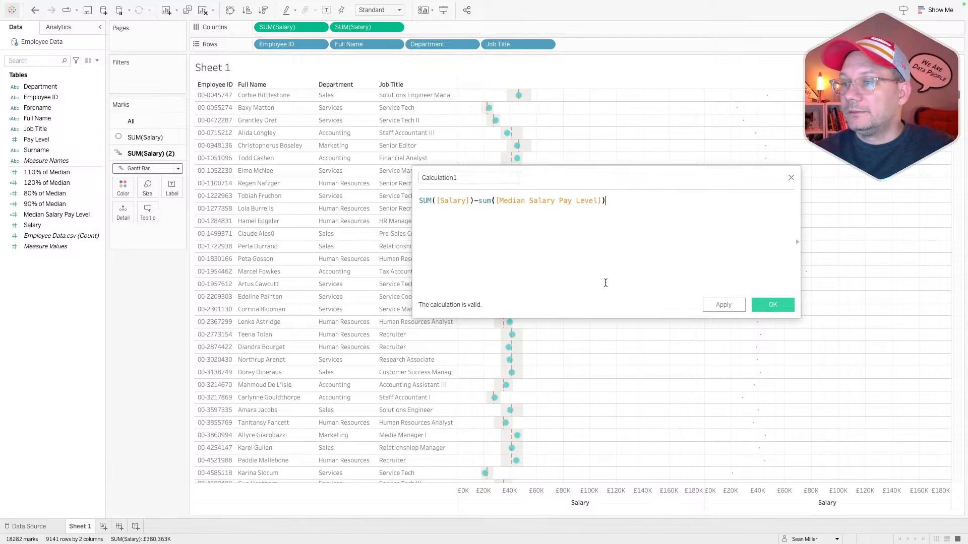
{"action": "left_click", "coordinate": [759, 302]}
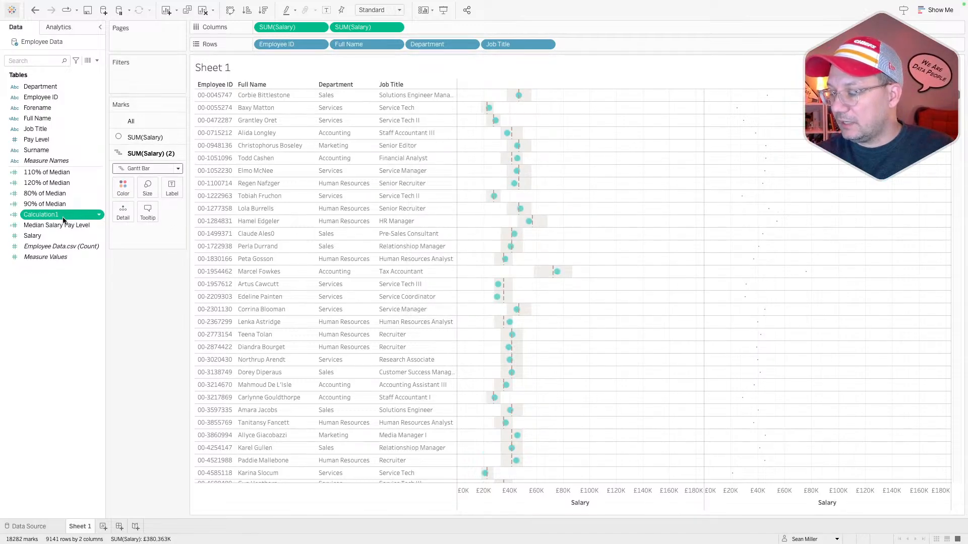
Step: Size the second SUM(Salary) Gantt bars by Calculation1 and inspect the resulting bars
{"action": "left_click_drag", "start_coordinate": [63, 220], "coordinate": [146, 194]}
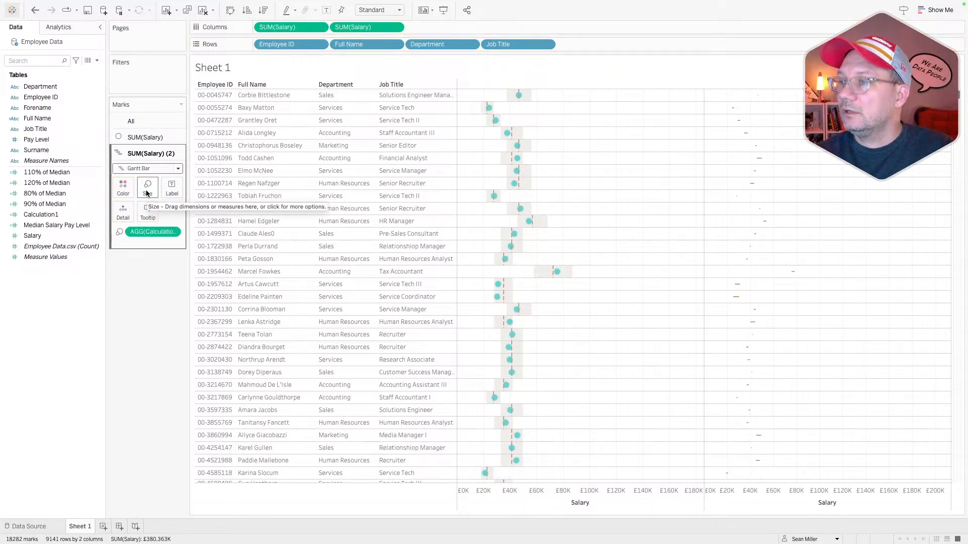
{"action": "mouse_move", "coordinate": [735, 295]}
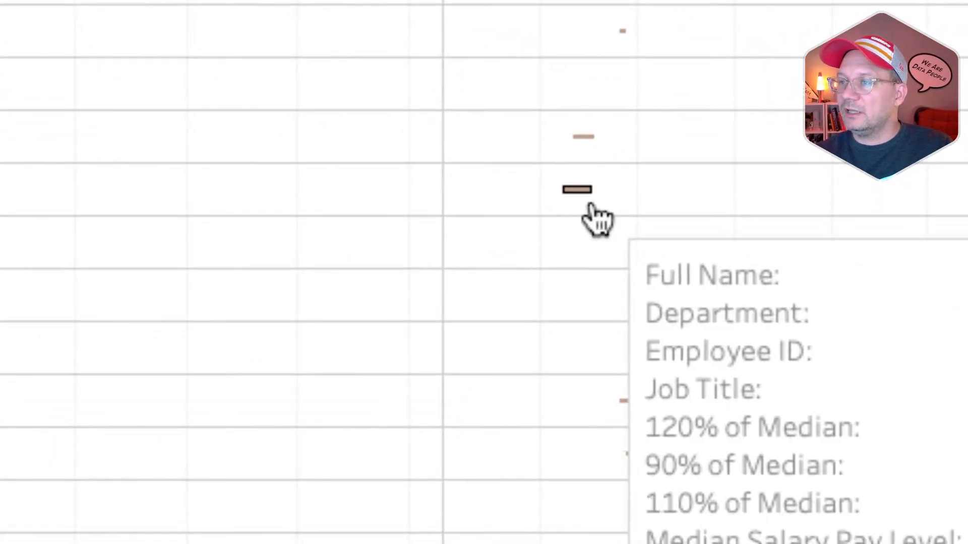
{"action": "mouse_move", "coordinate": [586, 146]}
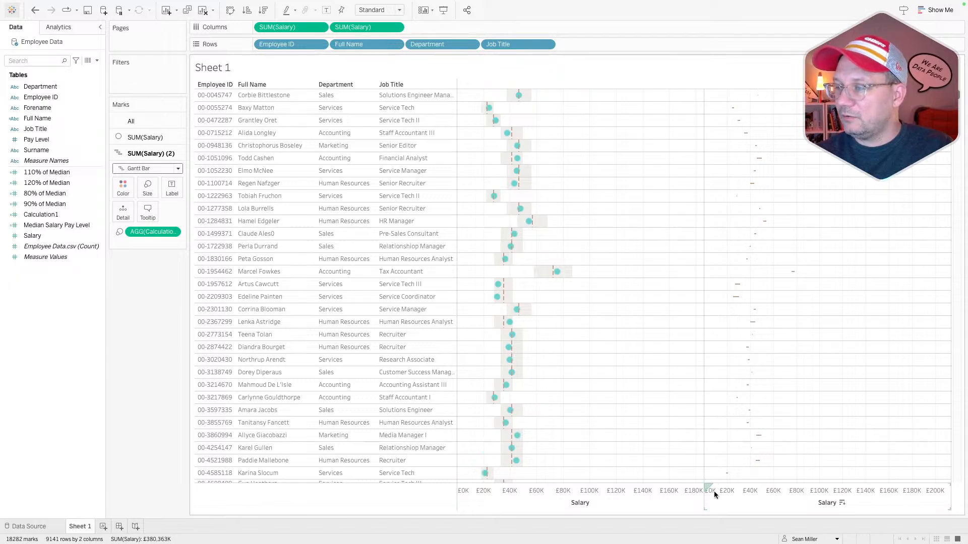
Step: Combine the two Salary measures into a dual-axis chart and synchronize the axes
{"action": "left_click_drag", "start_coordinate": [708, 486], "coordinate": [569, 82]}
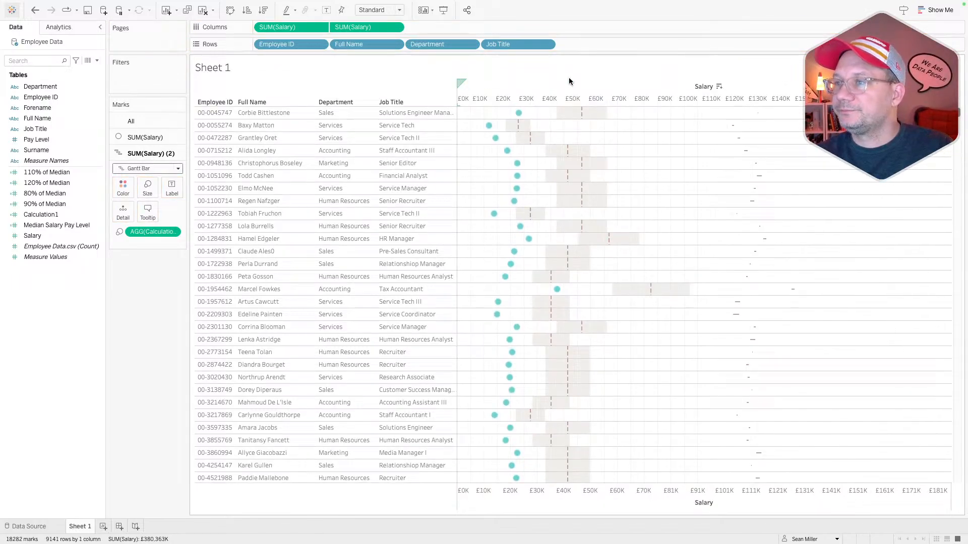
{"action": "right_click", "coordinate": [620, 99]}
{"action": "left_click", "coordinate": [655, 148]}
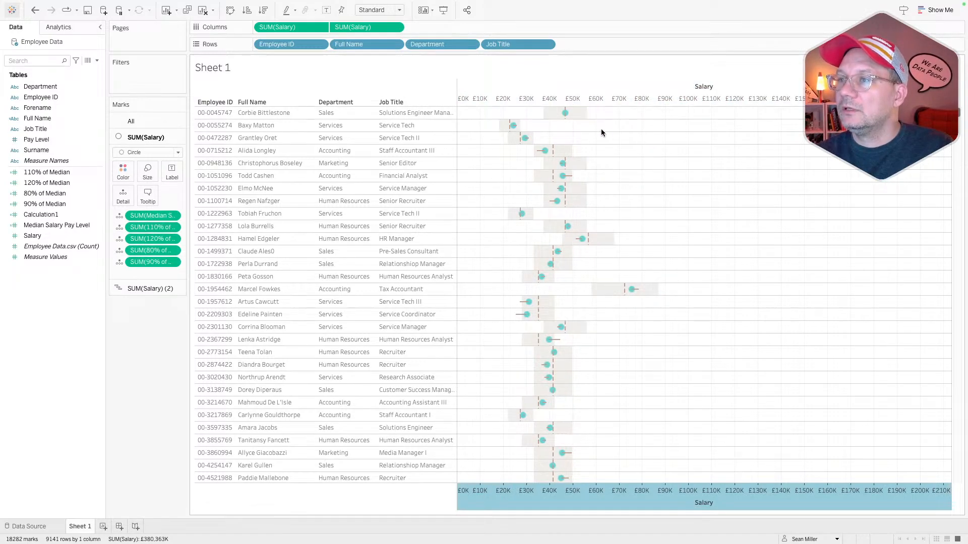
Step: Reverse the Calculation1 formula to sum([Median Salary Pay Level])-SUM([Salary]) and save it
{"action": "left_click", "coordinate": [52, 214]}
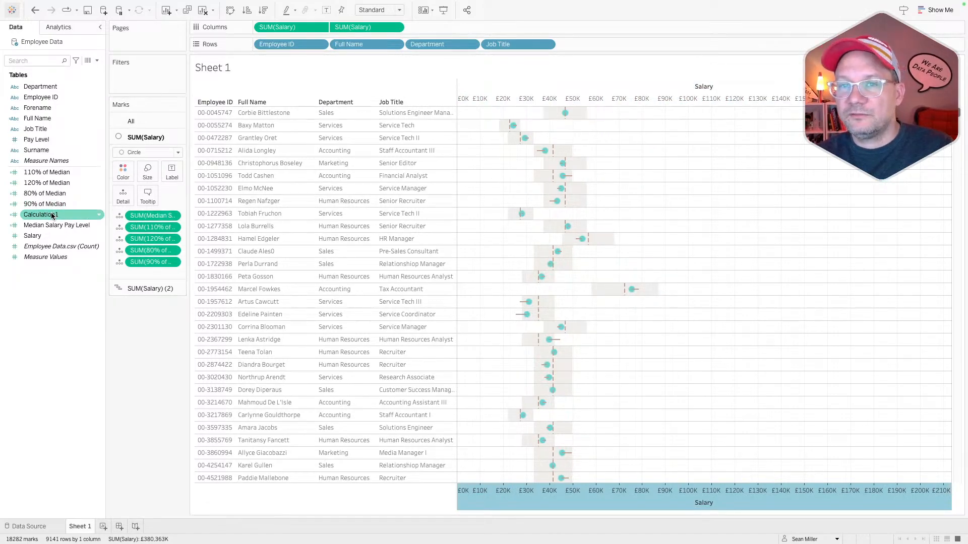
{"action": "right_click", "coordinate": [49, 216]}
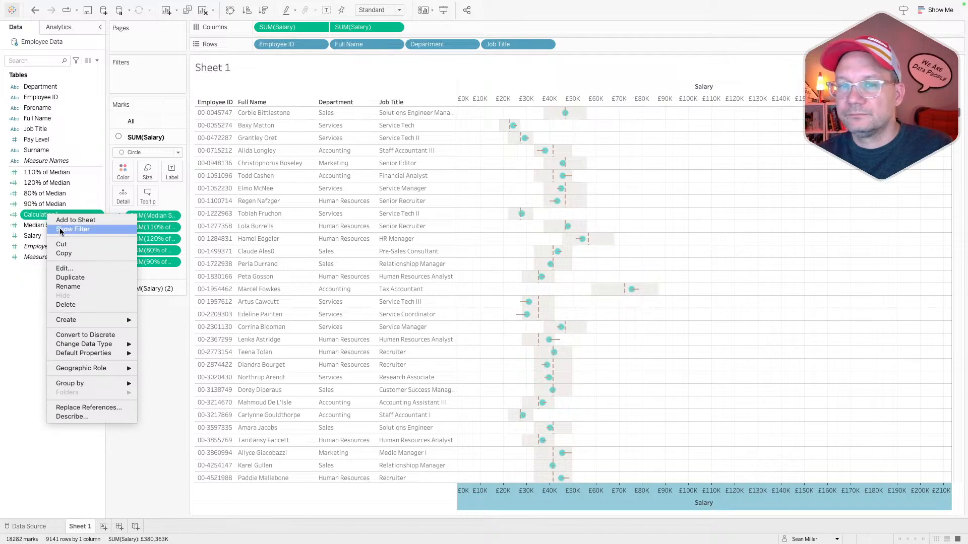
{"action": "left_click", "coordinate": [64, 268]}
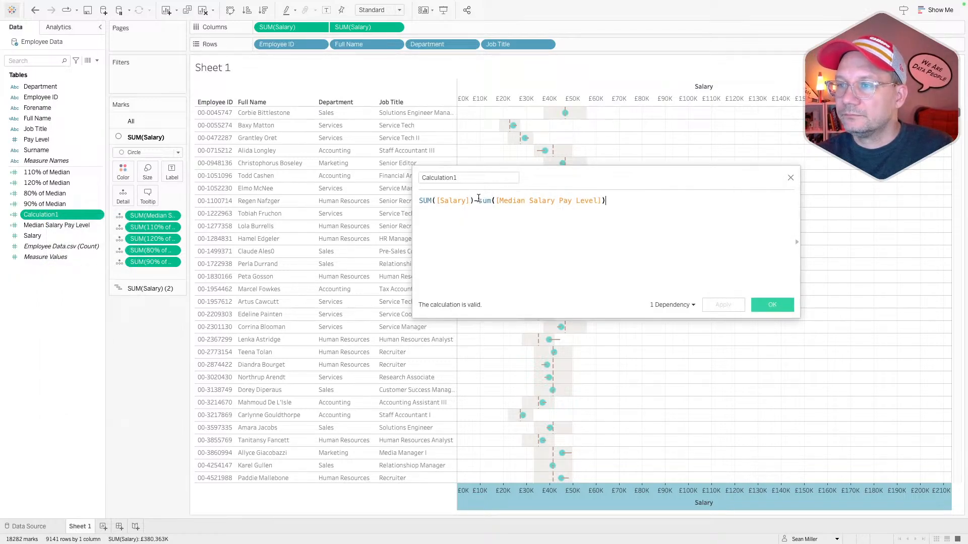
{"action": "left_click_drag", "start_coordinate": [479, 200], "coordinate": [355, 202]}
{"action": "key", "text": "ctrl+c"}
{"action": "key", "text": "BackSpace"}
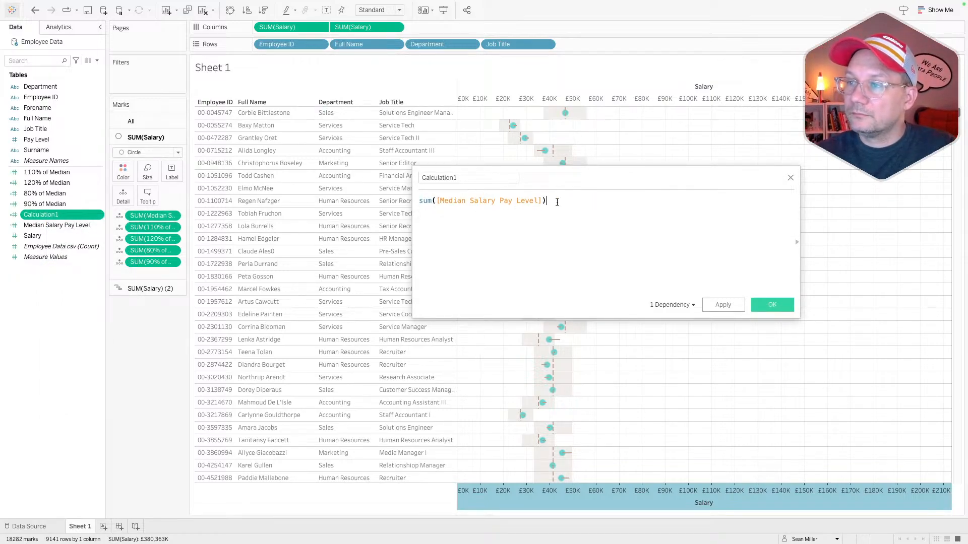
{"action": "type", "text": "-"}
{"action": "key", "text": "ctrl+v"}
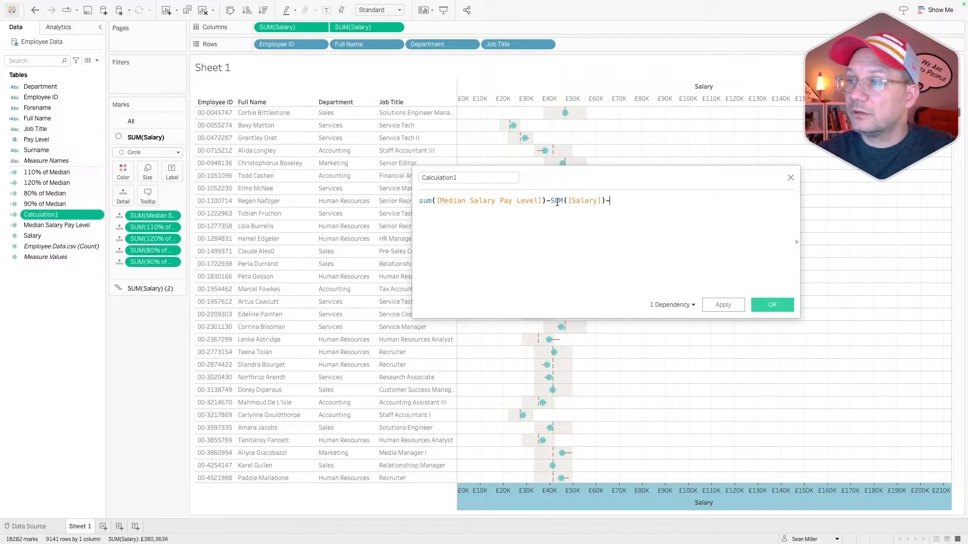
{"action": "left_click", "coordinate": [721, 306]}
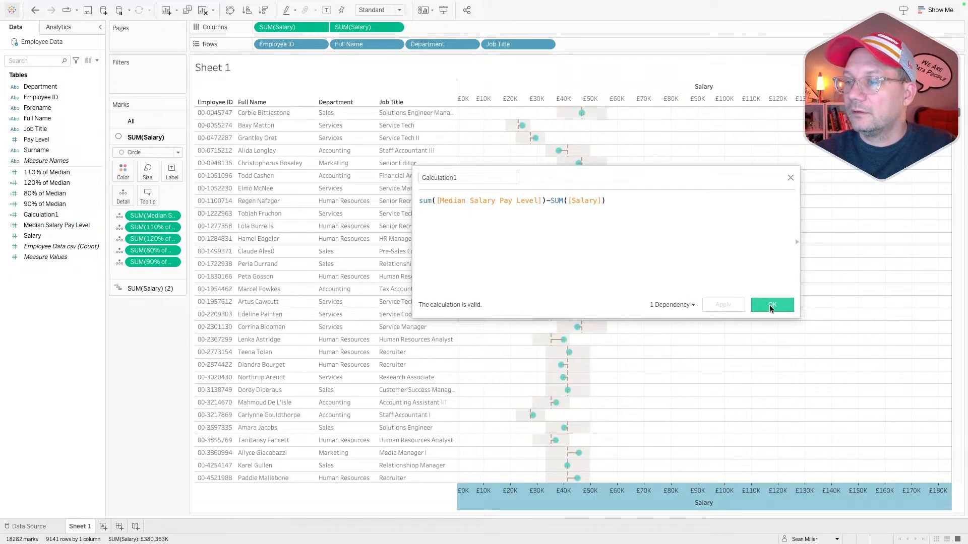
{"action": "left_click", "coordinate": [771, 306]}
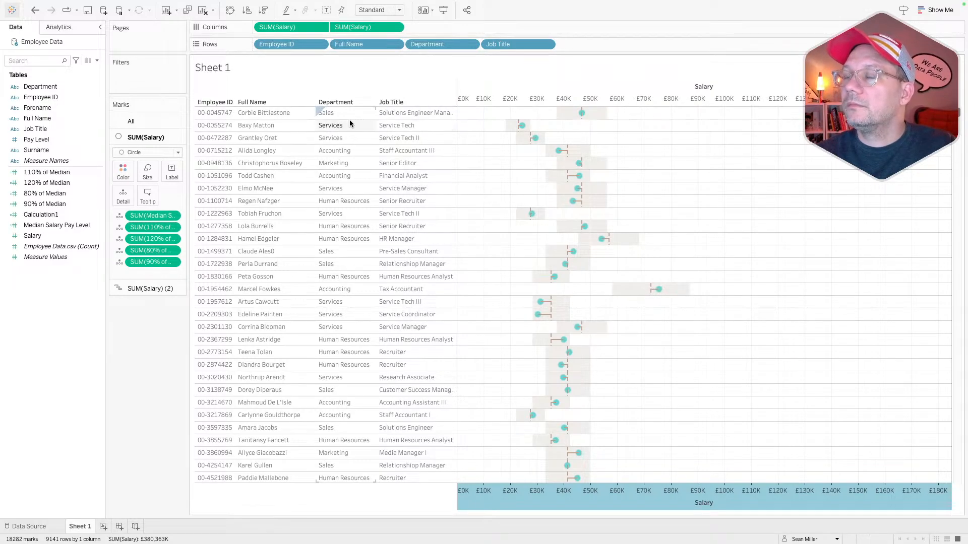
Step: Compare the connector lines with the reference dashboard in the browser, checking the Tax Accountant row with the long connector
{"action": "mouse_move", "coordinate": [587, 156]}
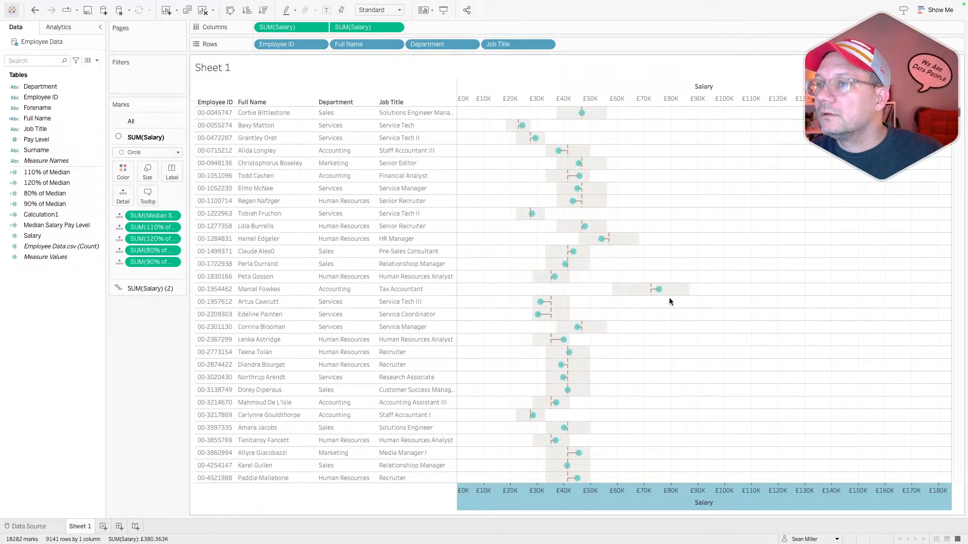
{"action": "key", "text": "ctrl+Right"}
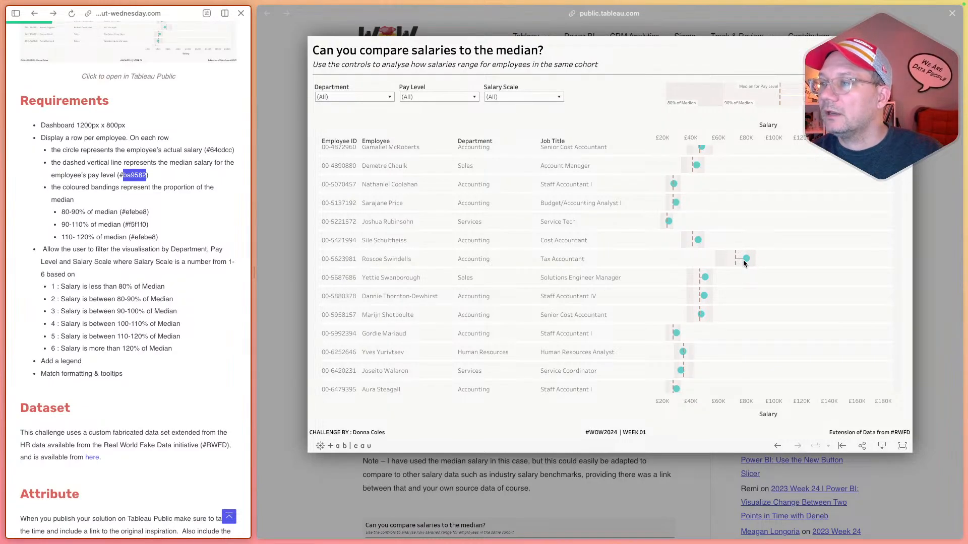
{"action": "mouse_move", "coordinate": [740, 260]}
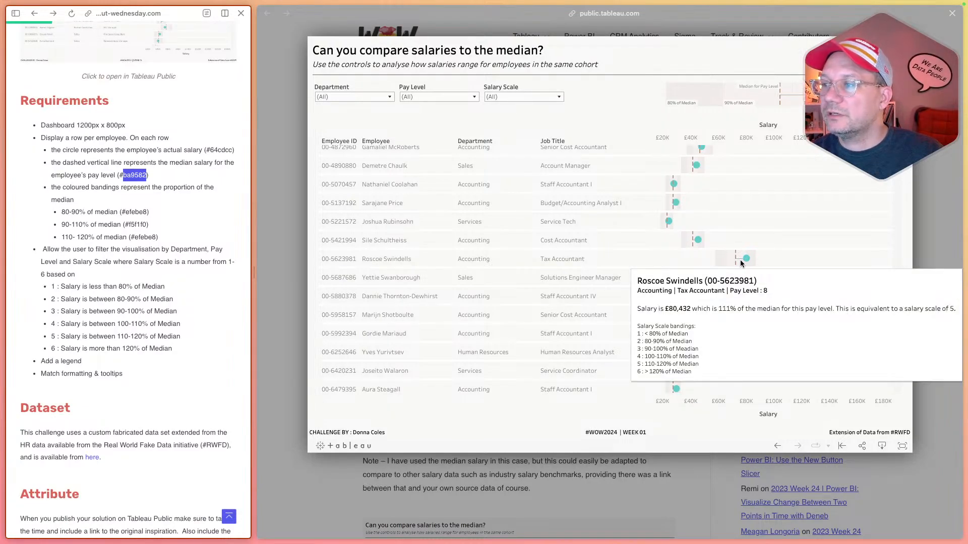
Step: Compare the circles and connector lines in the Tableau sheet with the first employee rows of the reference dashboard in the browser
{"action": "key", "text": "ctrl+Left"}
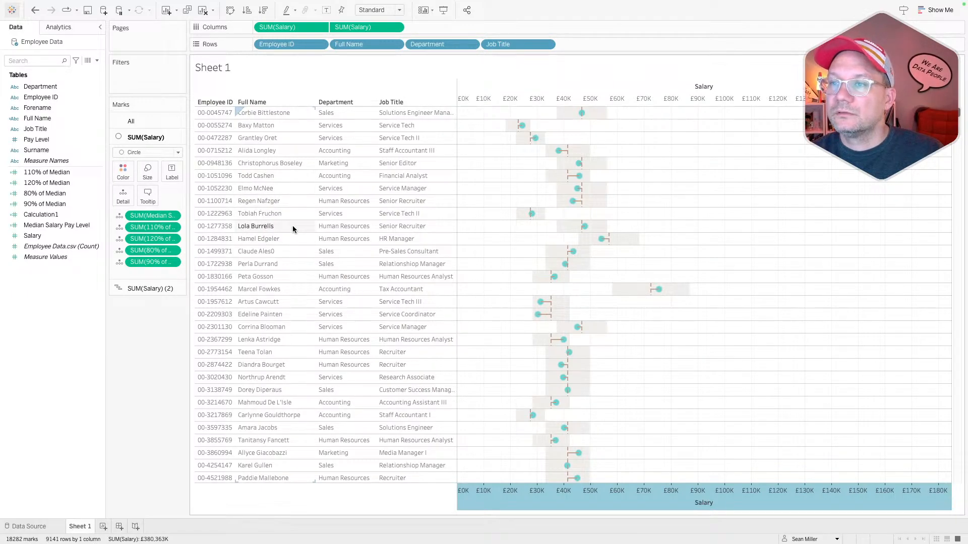
{"action": "key", "text": "ctrl+Right"}
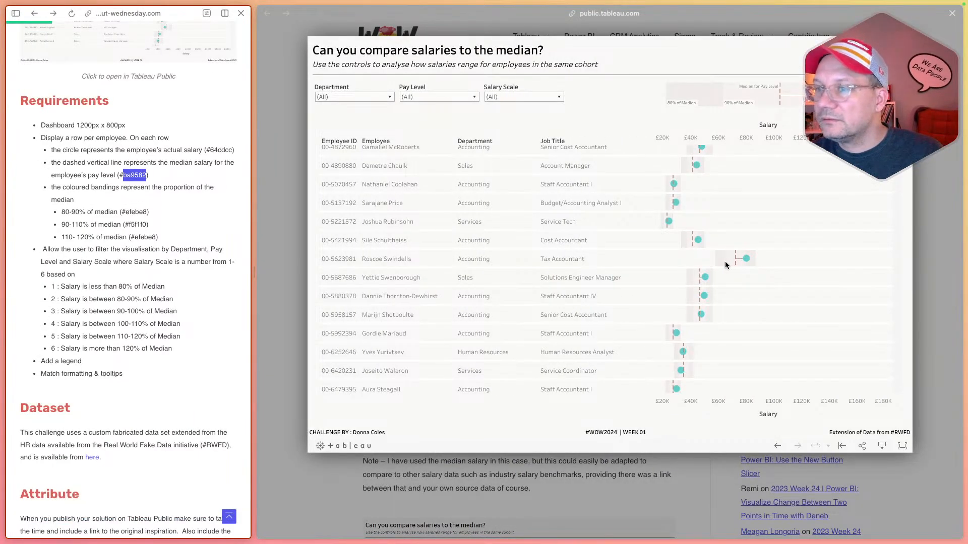
{"action": "key", "text": "ctrl+Left"}
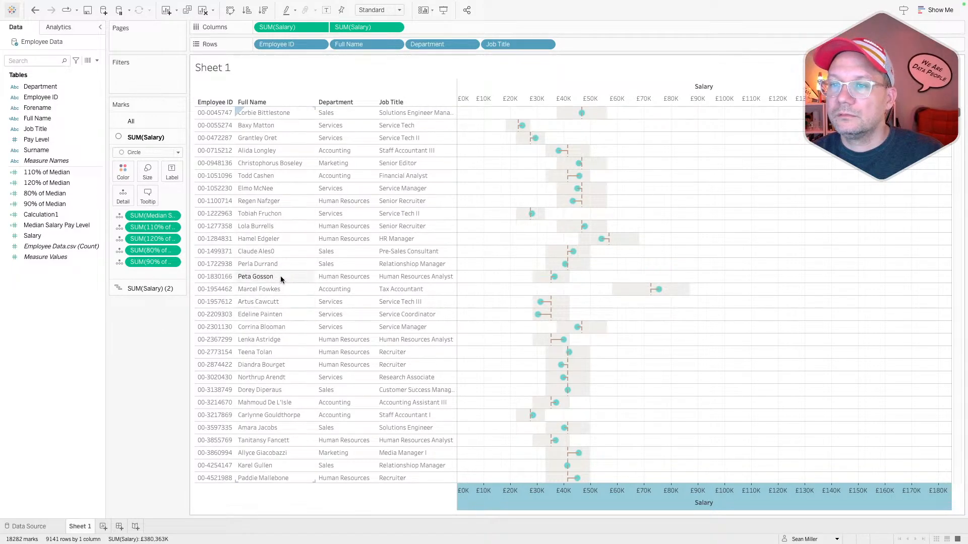
{"action": "key", "text": "ctrl+Right"}
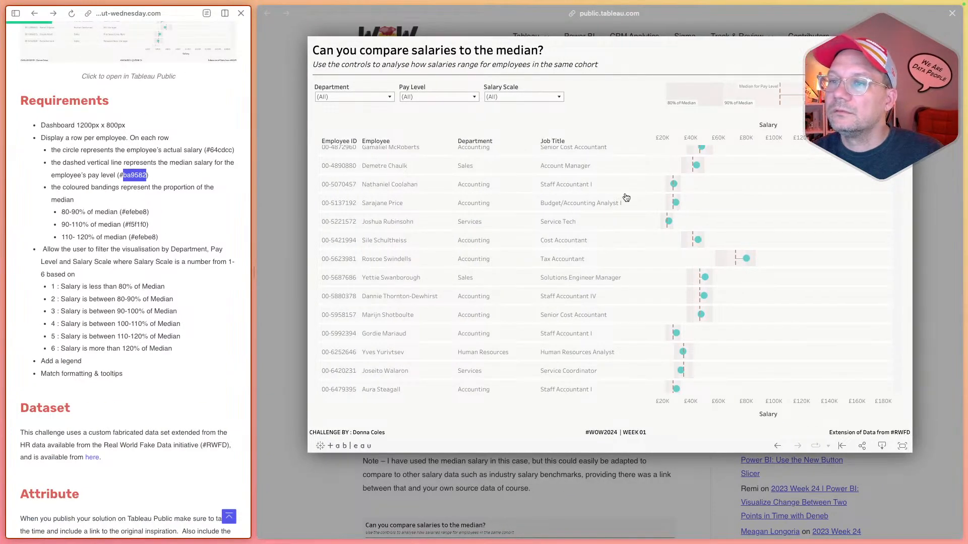
{"action": "scroll", "coordinate": [625, 199], "scroll_direction": "up", "scroll_amount": 10}
{"action": "scroll", "coordinate": [714, 323], "scroll_direction": "down", "scroll_amount": 5}
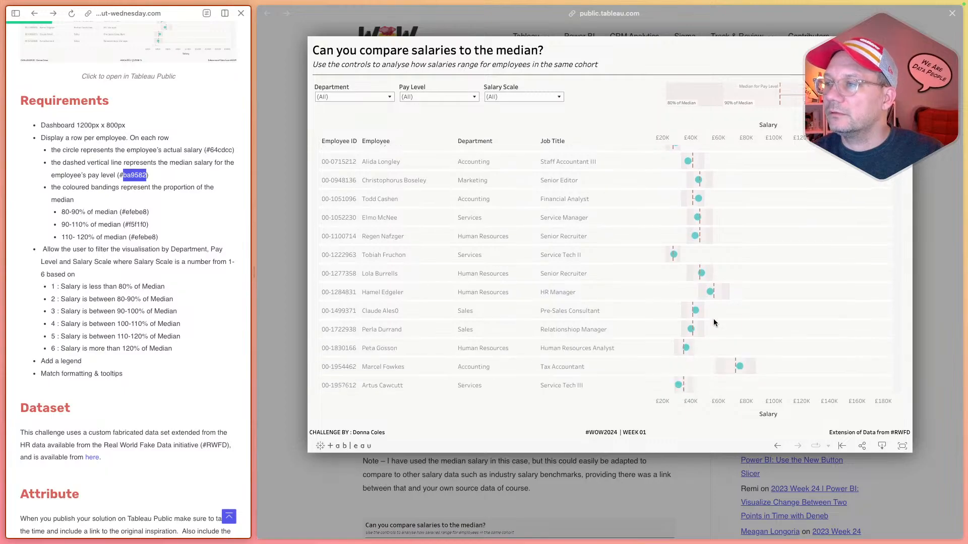
{"action": "scroll", "coordinate": [714, 322], "scroll_direction": "up", "scroll_amount": 5}
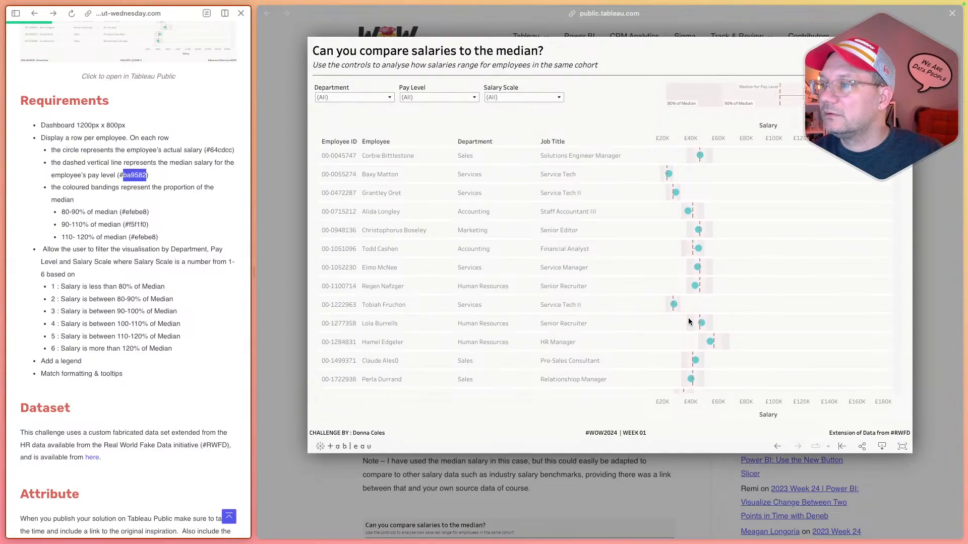
Step: In Tableau, swap the two SUM(Salary) measures on Columns so the circles draw over the Gantt lines, and check against the reference dashboard
{"action": "key", "text": "super+Tab"}
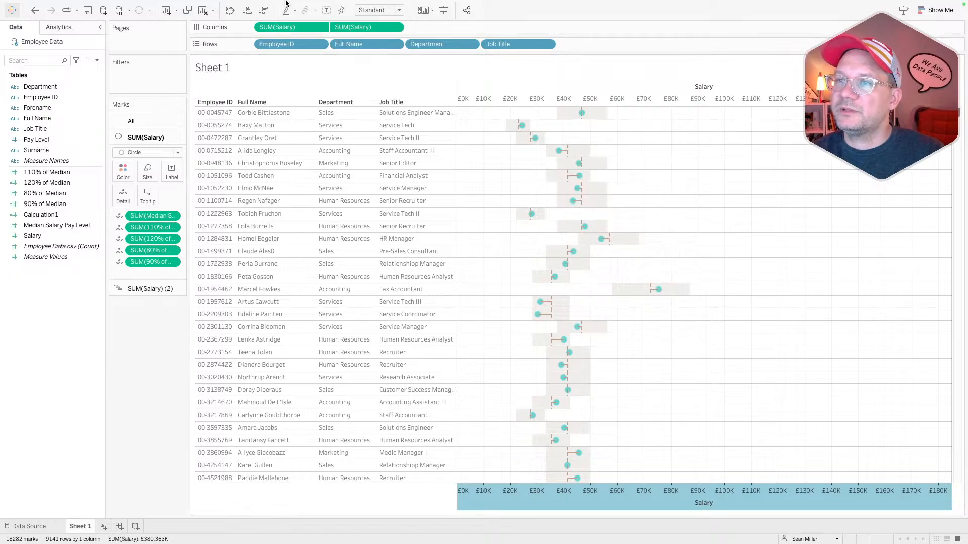
{"action": "left_click_drag", "start_coordinate": [355, 26], "coordinate": [262, 27]}
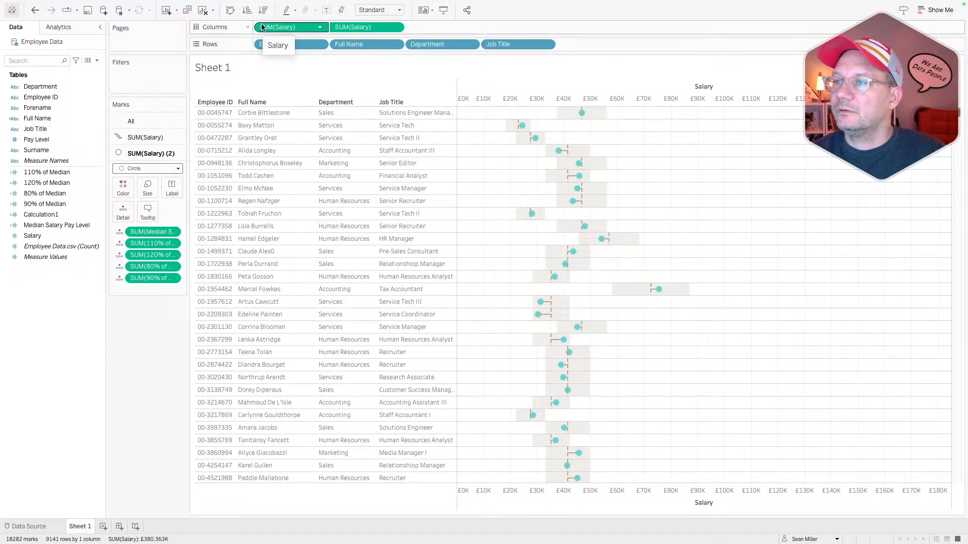
{"action": "mouse_move", "coordinate": [591, 175]}
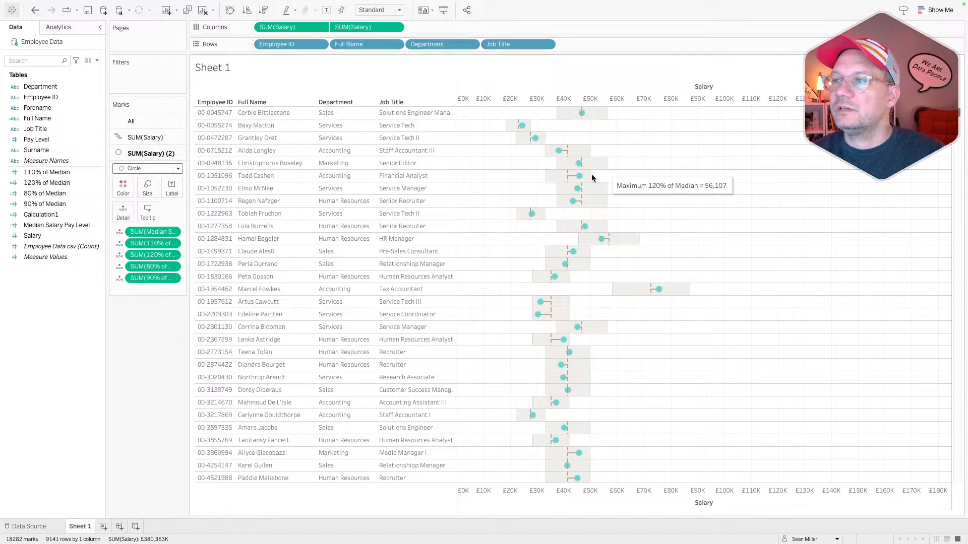
{"action": "key", "text": "super+Tab"}
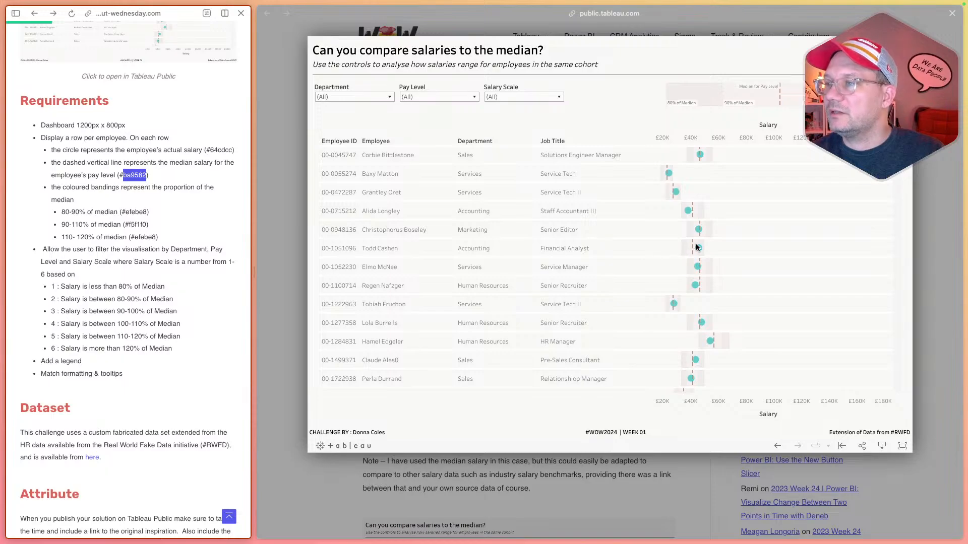
{"action": "scroll", "coordinate": [698, 248], "scroll_direction": "down", "scroll_amount": 2}
{"action": "scroll", "coordinate": [697, 248], "scroll_direction": "up", "scroll_amount": 2}
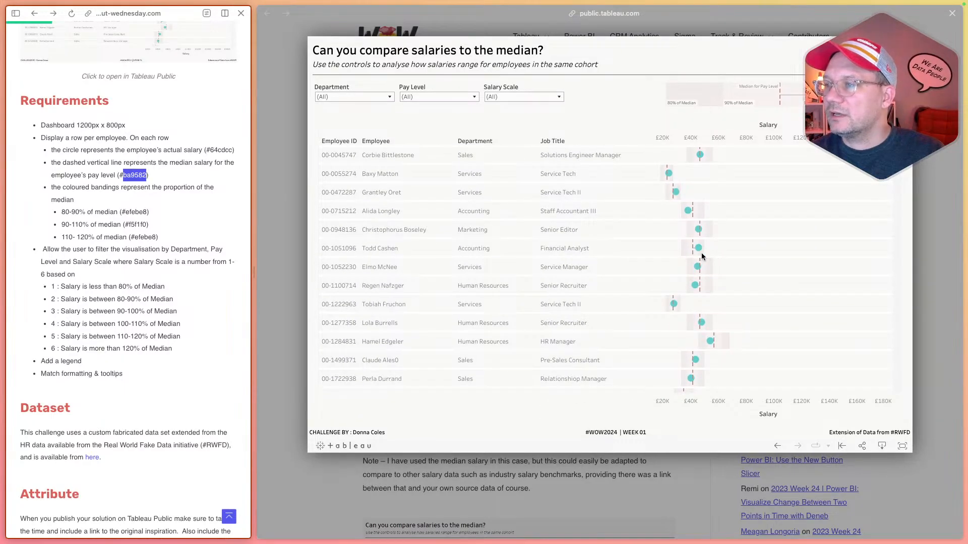
{"action": "mouse_move", "coordinate": [701, 253]}
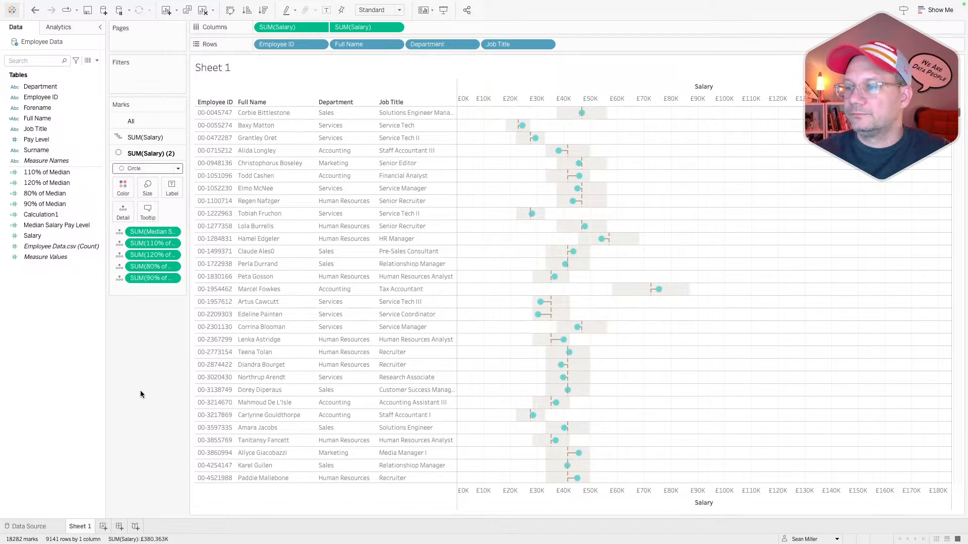
Step: Hide the header of the upper Salary axis in the Tableau sheet and check the remaining chart
{"action": "right_click", "coordinate": [617, 96]}
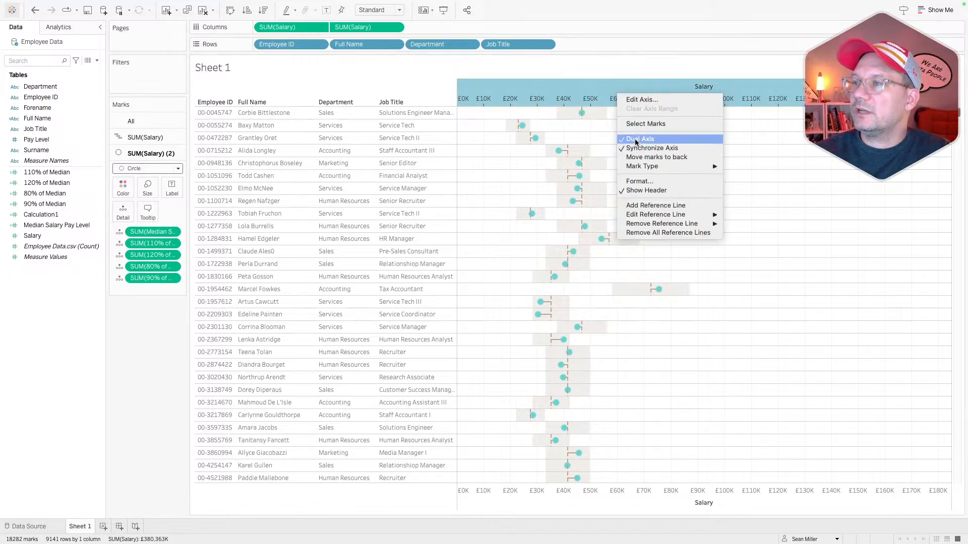
{"action": "left_click", "coordinate": [644, 190]}
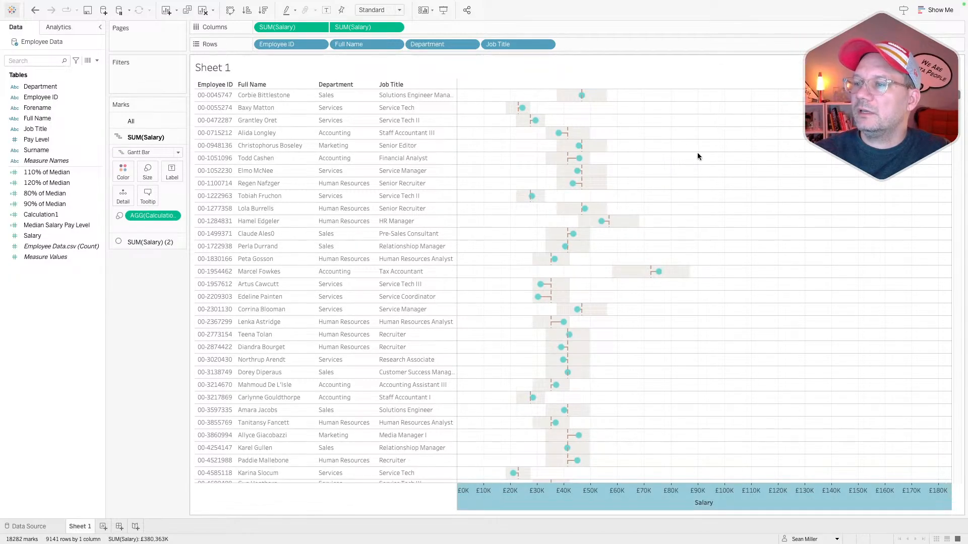
{"action": "left_click", "coordinate": [657, 386]}
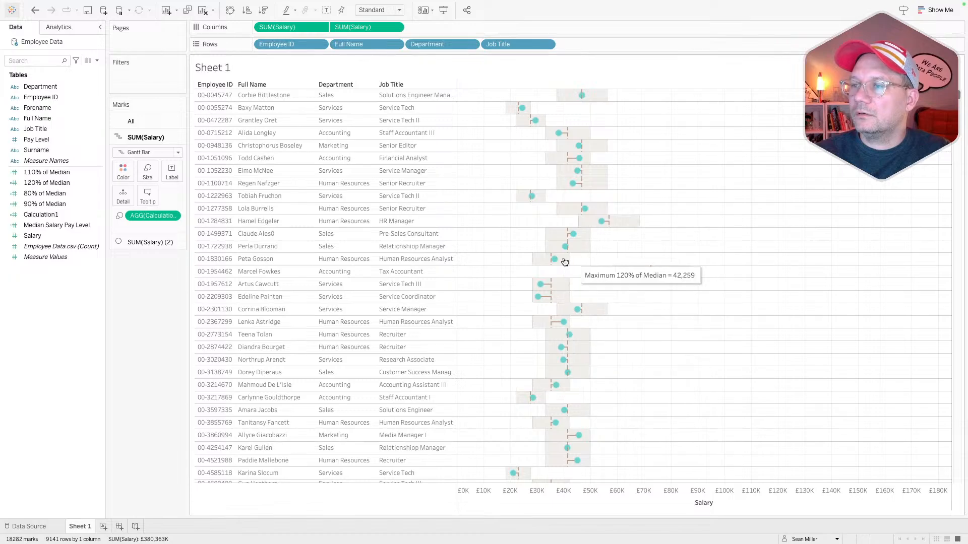
{"action": "mouse_move", "coordinate": [569, 263]}
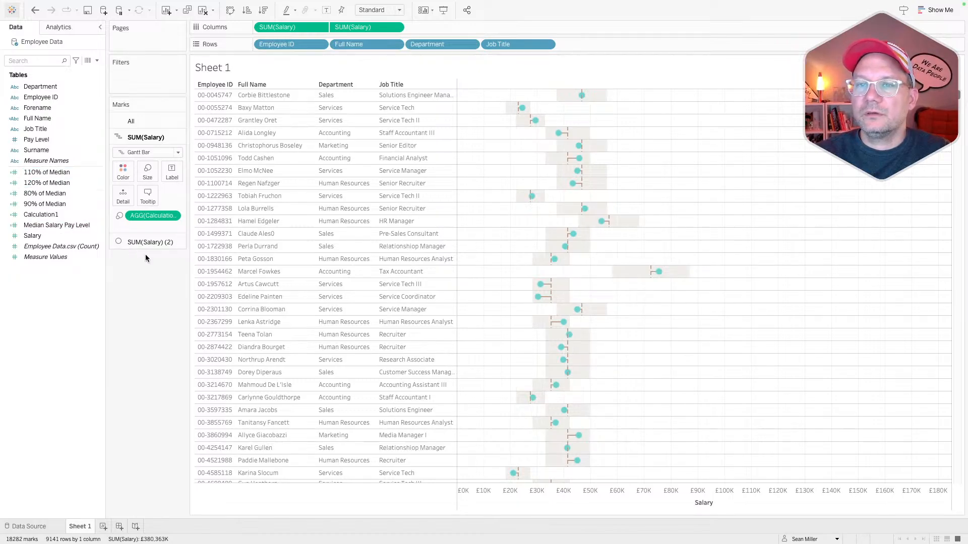
Step: On the second Salary marks card, send the 80–120% of median reference band to the back
{"action": "left_click", "coordinate": [135, 243]}
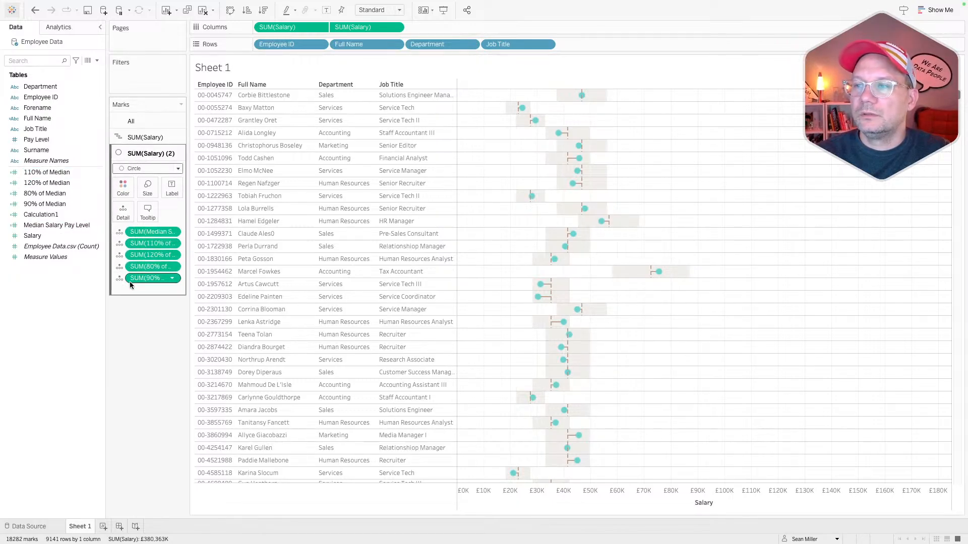
{"action": "right_click", "coordinate": [614, 274]}
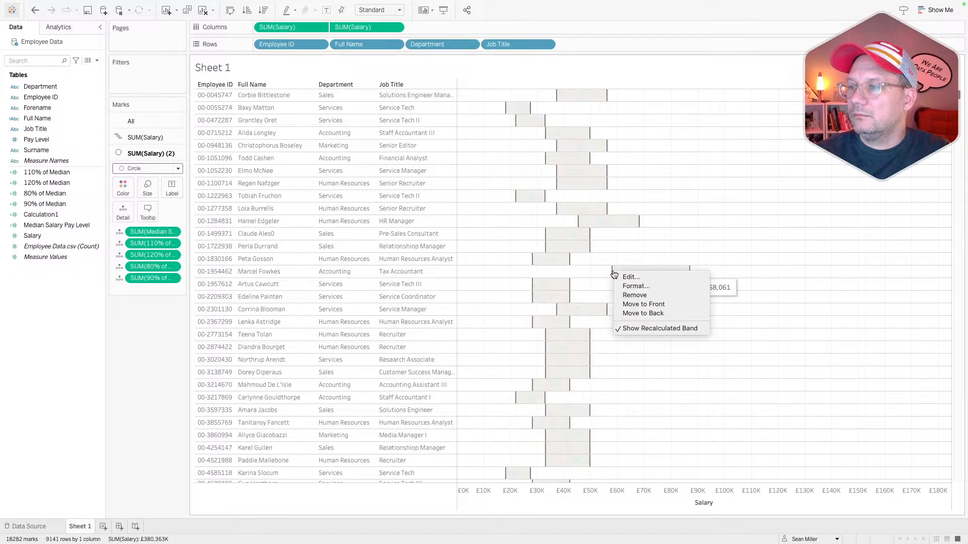
{"action": "left_click", "coordinate": [669, 313]}
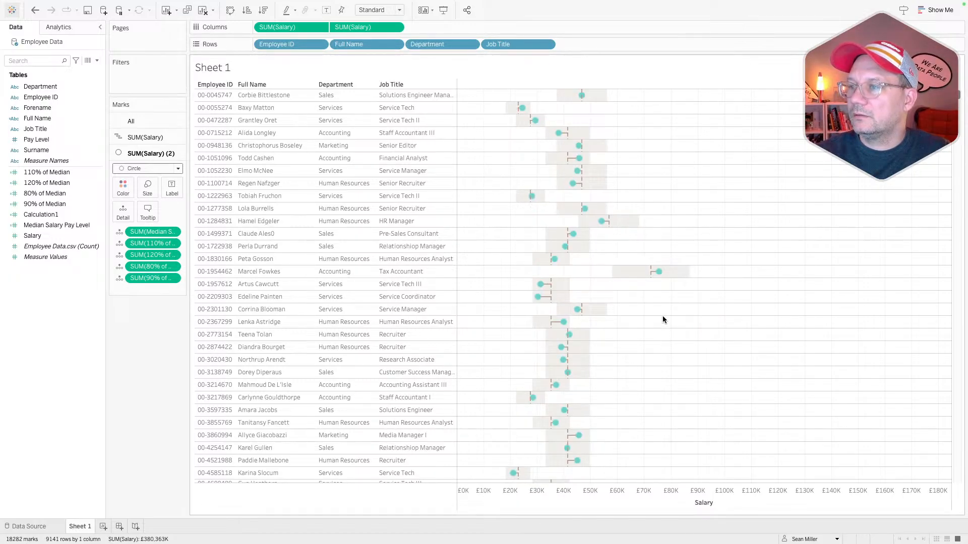
{"action": "mouse_move", "coordinate": [611, 274]}
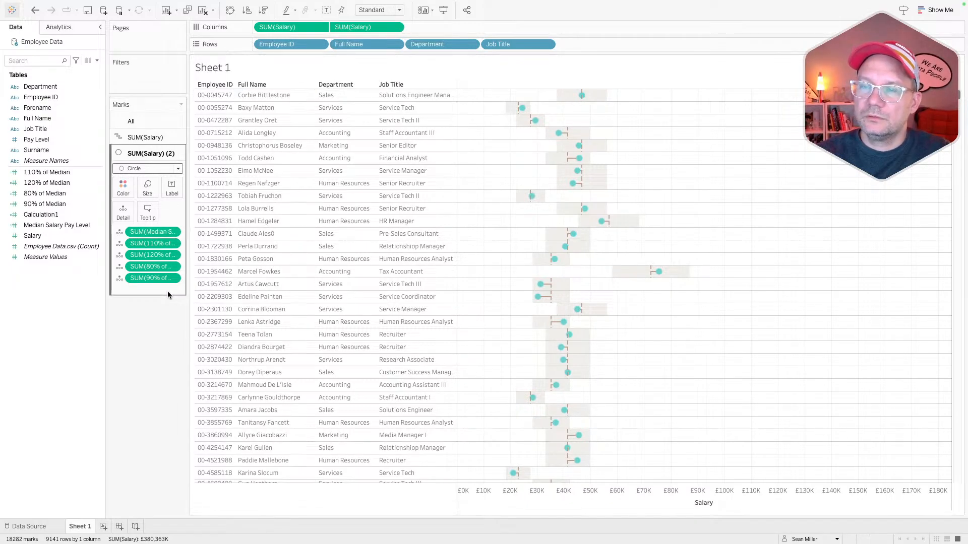
Step: Add a per-cell reference band to the Salary axis from SUM(90% of Median) minimum to SUM(110% of Median) maximum
{"action": "left_click", "coordinate": [60, 27]}
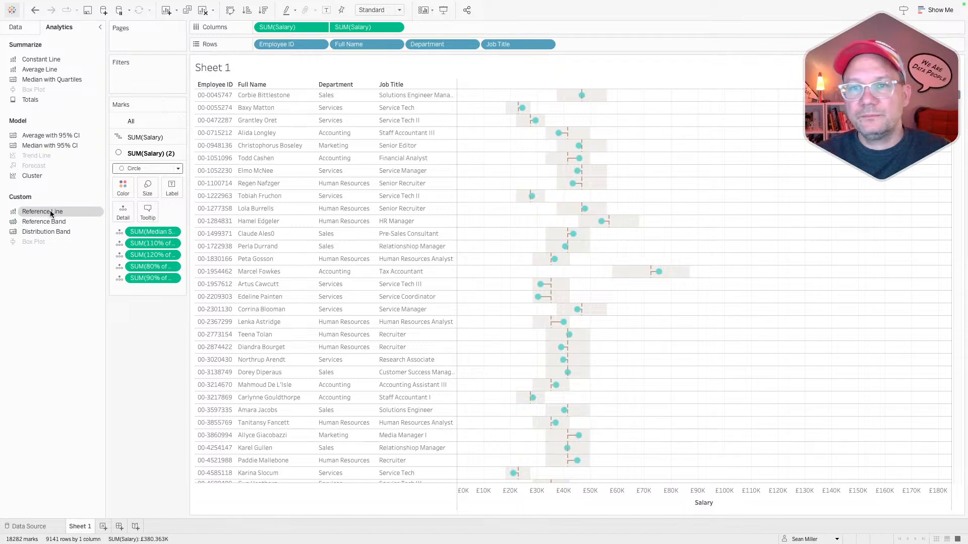
{"action": "left_click_drag", "start_coordinate": [48, 222], "coordinate": [349, 93]}
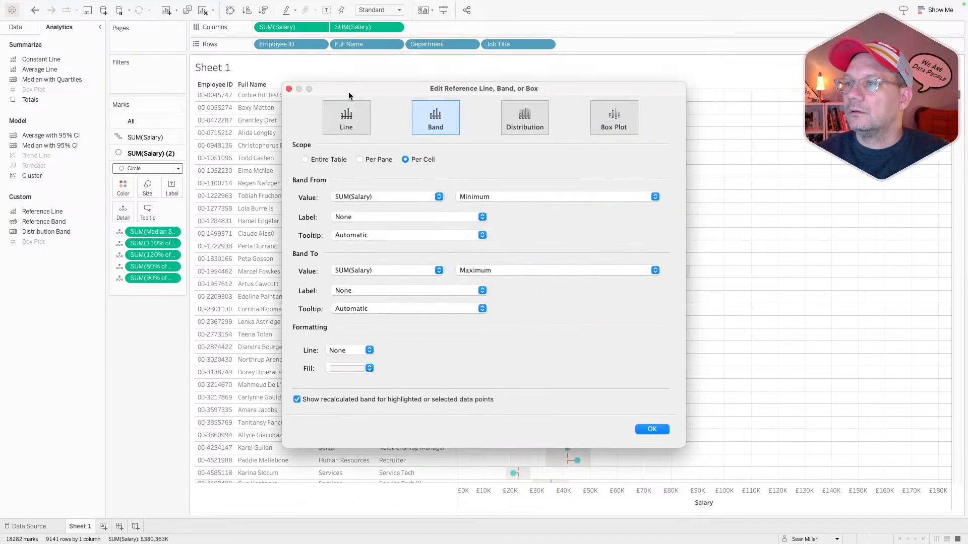
{"action": "left_click", "coordinate": [376, 197]}
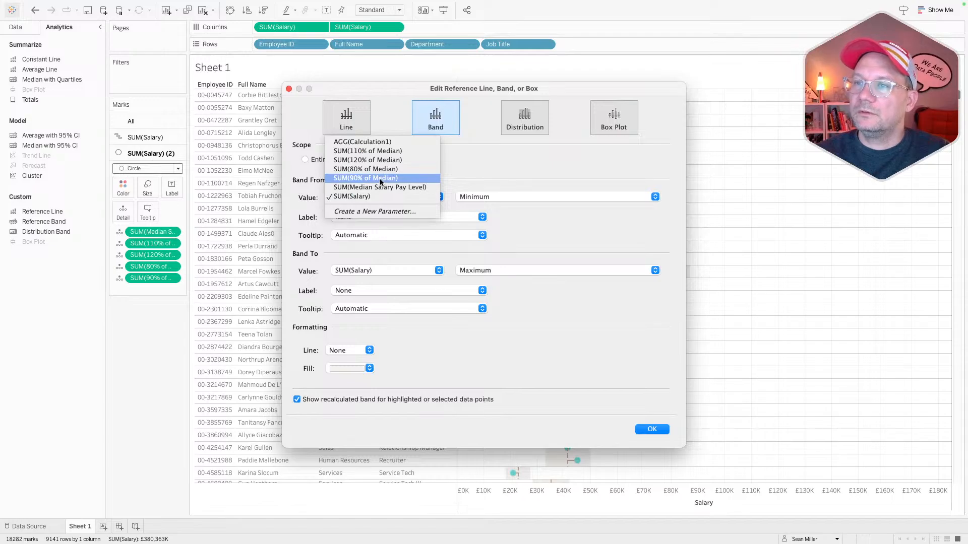
{"action": "left_click", "coordinate": [380, 178]}
{"action": "left_click", "coordinate": [375, 270]}
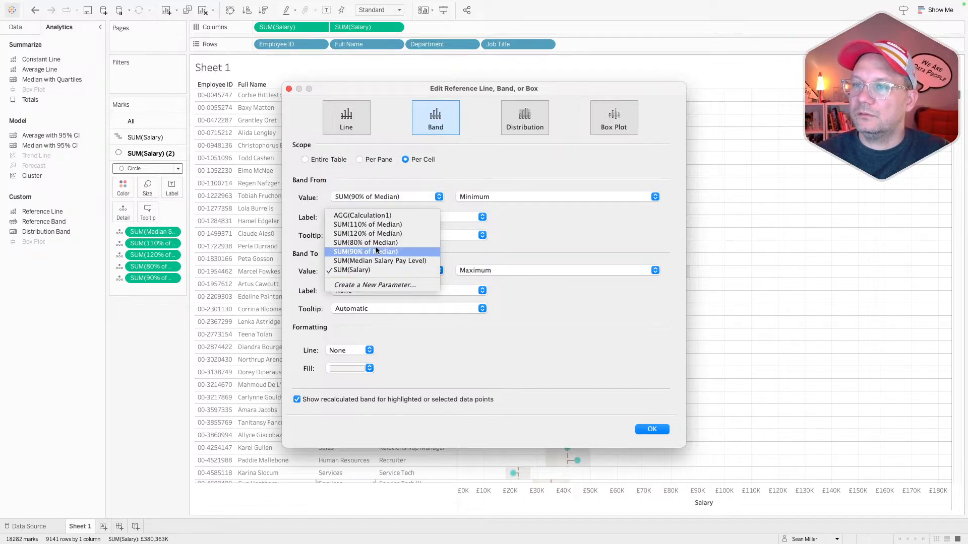
{"action": "left_click", "coordinate": [383, 224]}
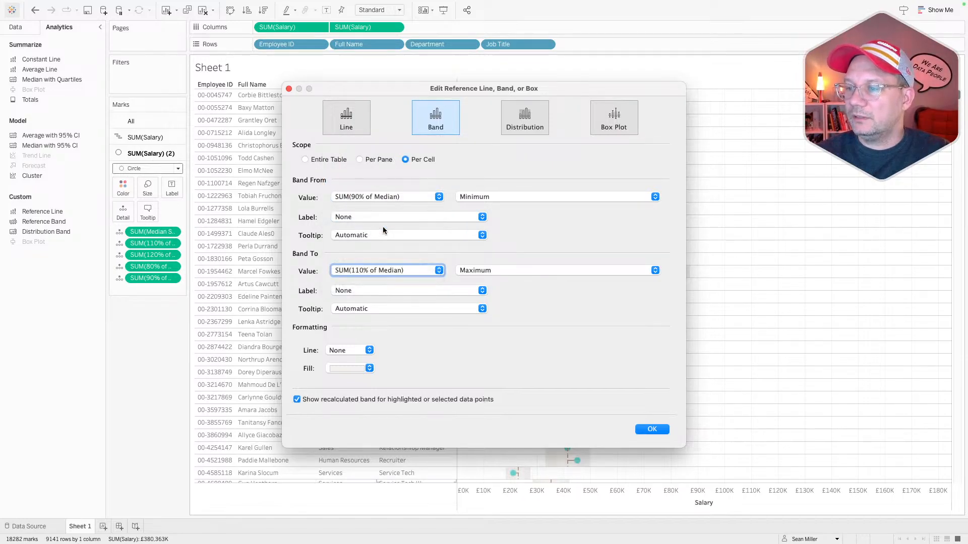
{"action": "left_click_drag", "start_coordinate": [573, 100], "coordinate": [456, 99]}
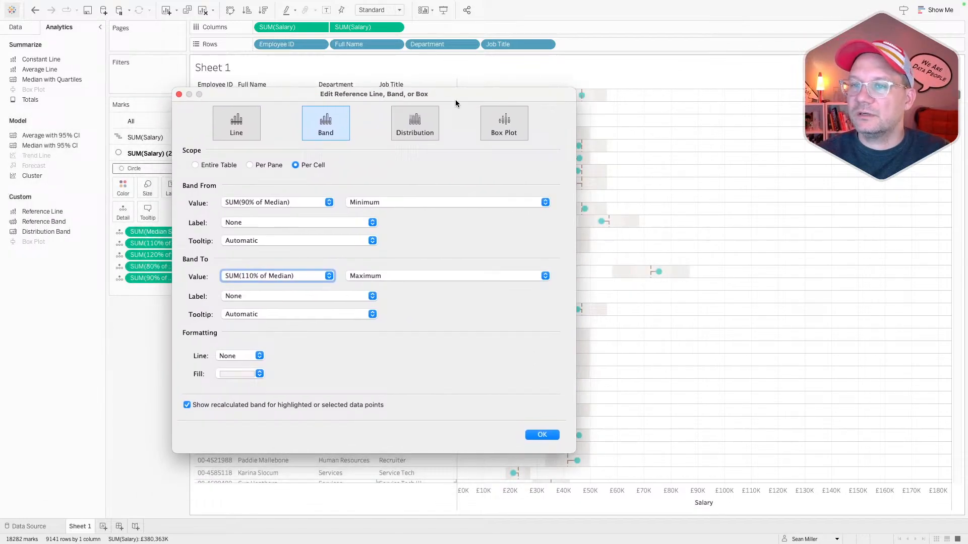
Step: Check the challenge requirements for the 90–110% band colour and apply custom fill F5F1F0 to the new band
{"action": "left_click", "coordinate": [247, 373]}
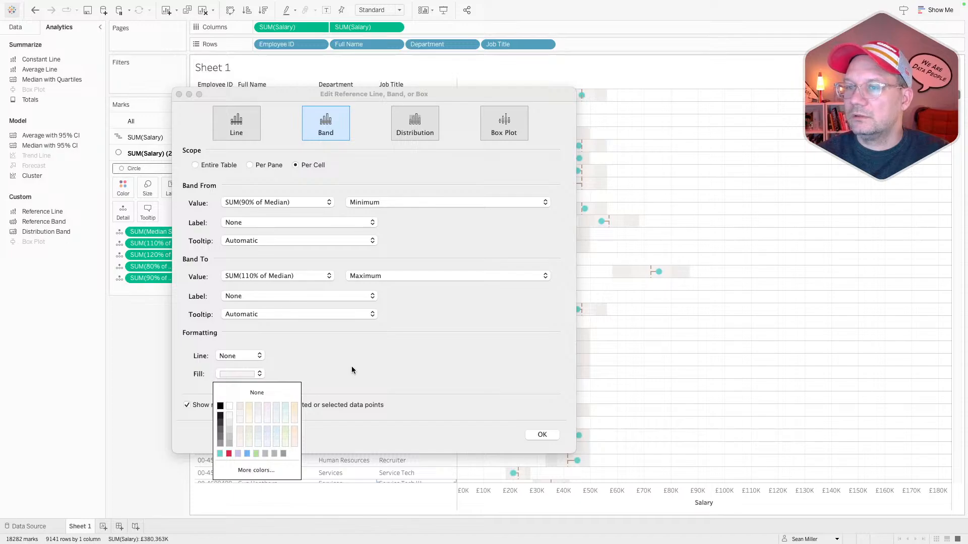
{"action": "left_click", "coordinate": [247, 470]}
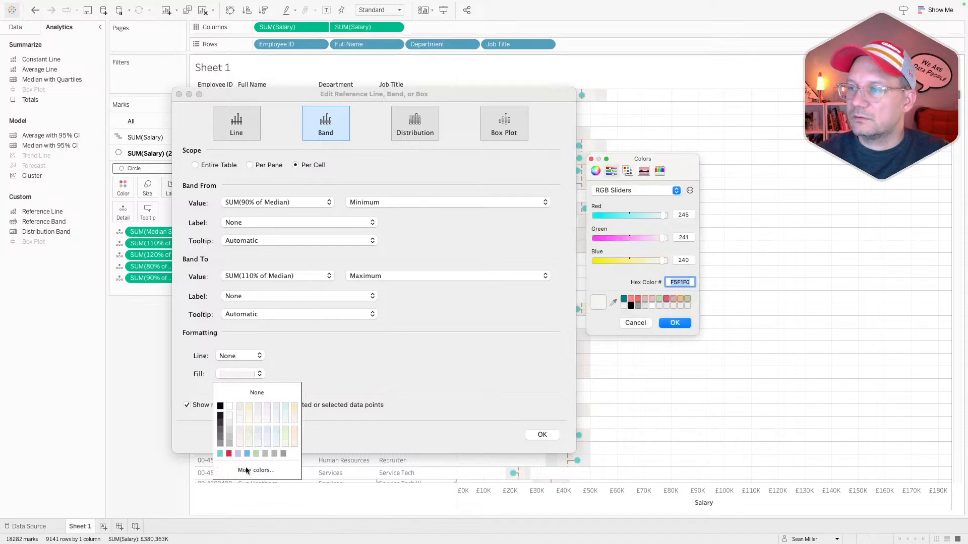
{"action": "key", "text": "ctrl+Right"}
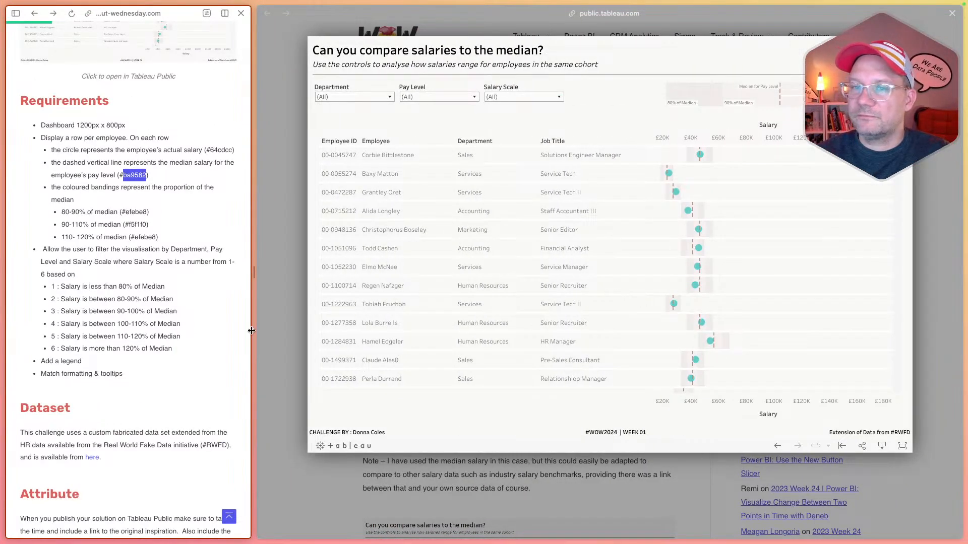
{"action": "key", "text": "ctrl+Left"}
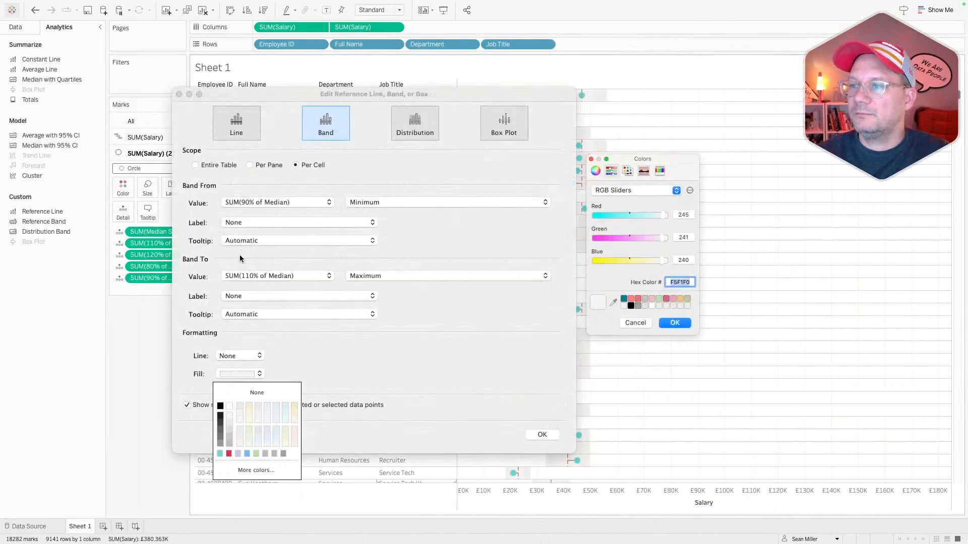
{"action": "left_click", "coordinate": [685, 325]}
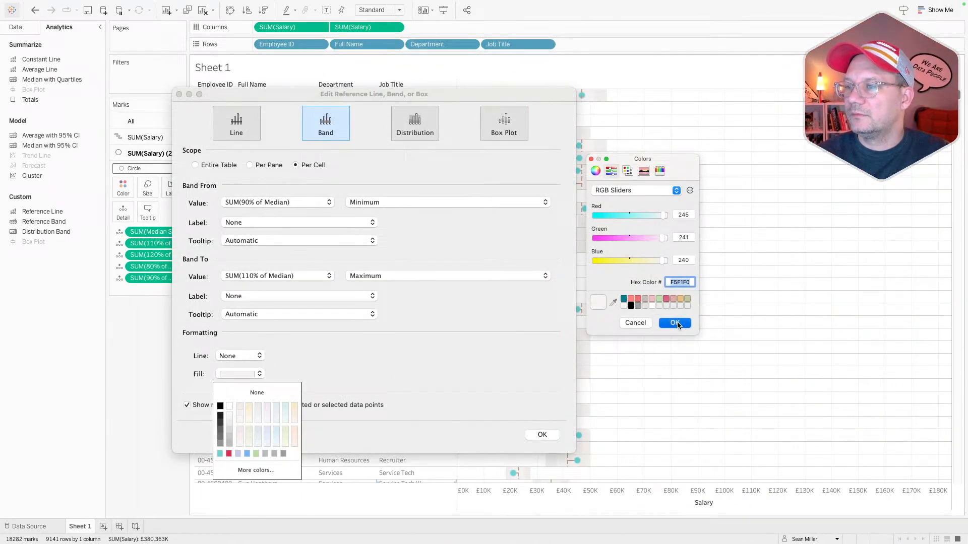
{"action": "left_click", "coordinate": [539, 435]}
Step: Edit the 80–120% of median reference band, clear its fill and reapply the custom colour EFEBE8
{"action": "left_click", "coordinate": [546, 464]}
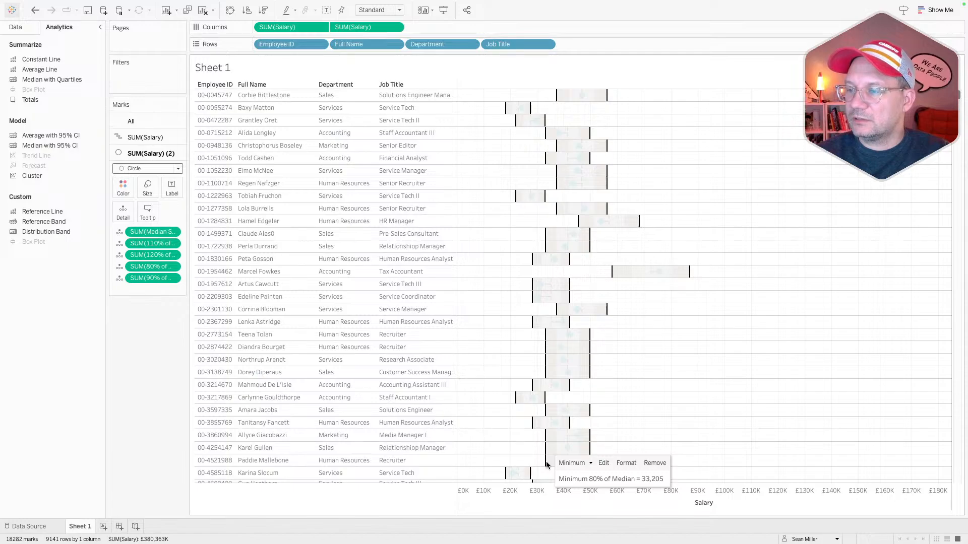
{"action": "left_click", "coordinate": [604, 463]}
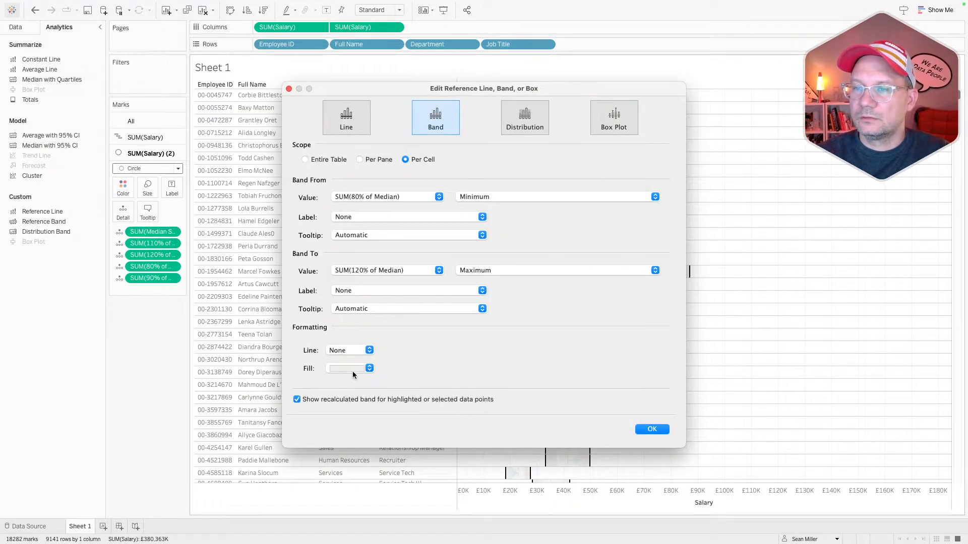
{"action": "left_click", "coordinate": [352, 371]}
{"action": "left_click", "coordinate": [352, 388]}
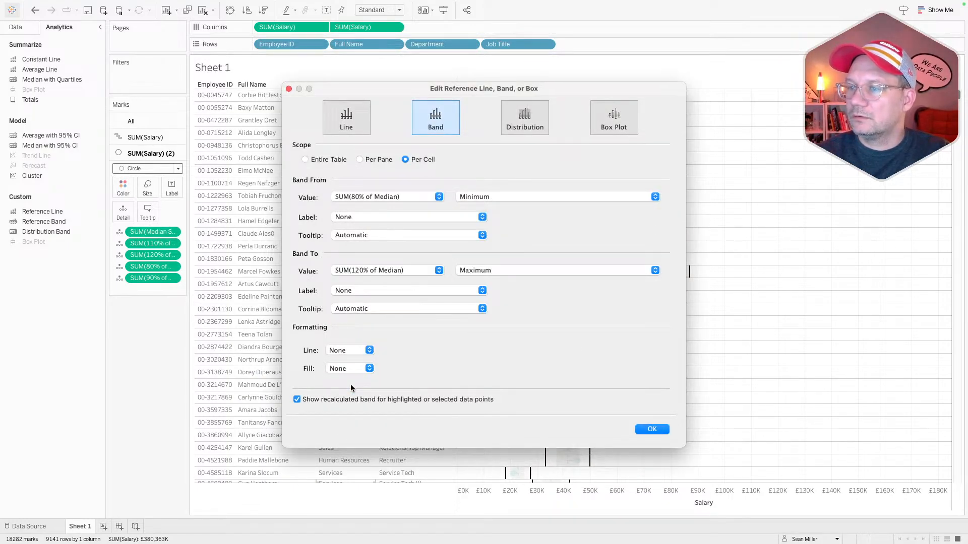
{"action": "left_click", "coordinate": [347, 369]}
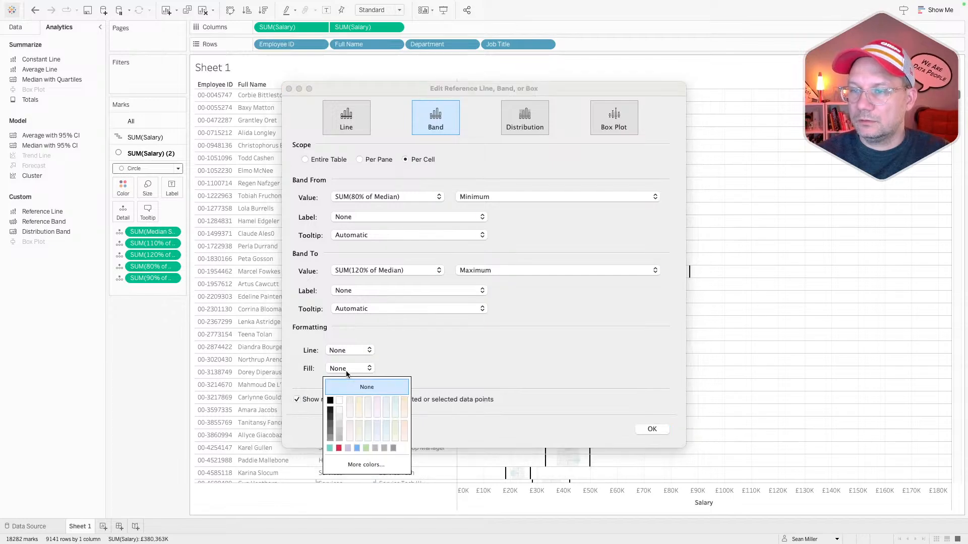
{"action": "left_click", "coordinate": [348, 463]}
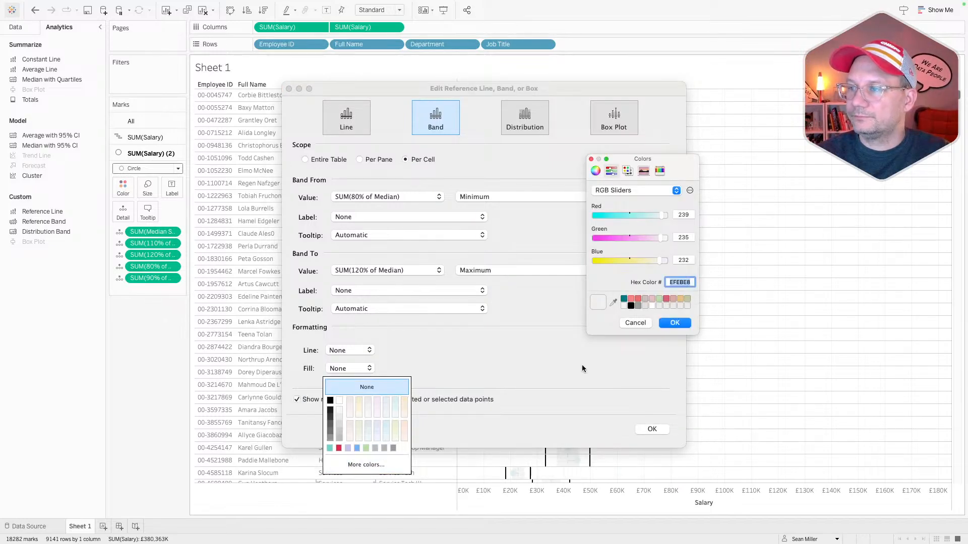
{"action": "left_click", "coordinate": [674, 323]}
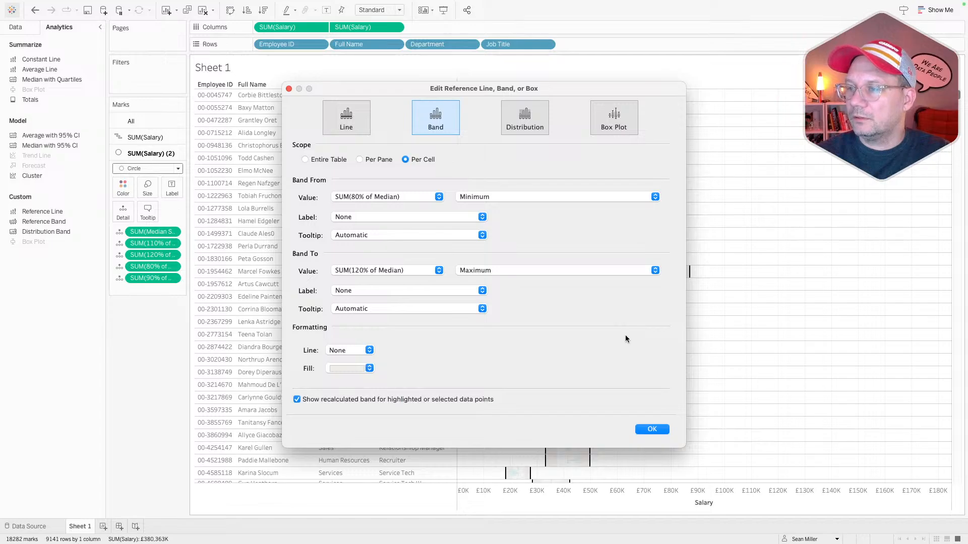
{"action": "left_click", "coordinate": [651, 430]}
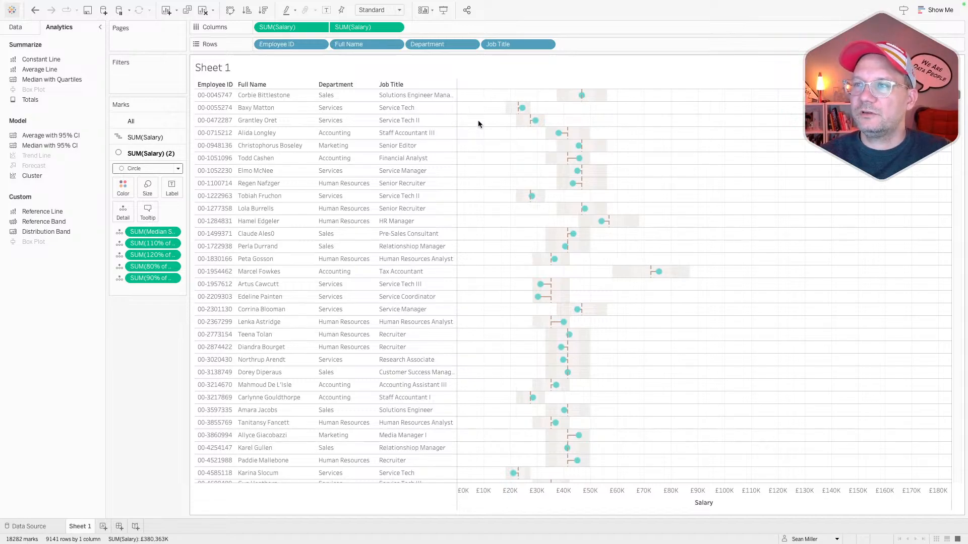
Step: Switch to the browser with the challenge page and copy the latest recently picked colour from the Color Picker utility
{"action": "key", "text": "ctrl+Right"}
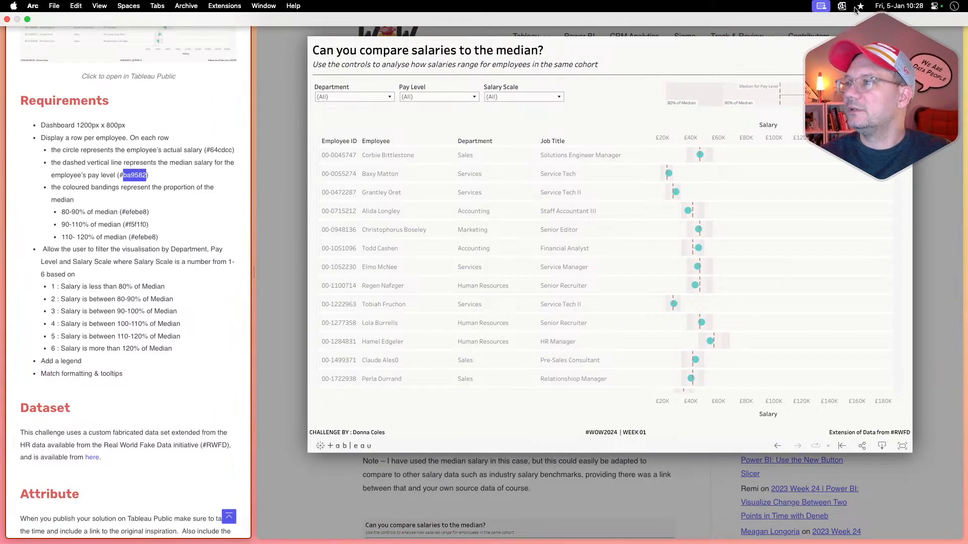
{"action": "left_click", "coordinate": [861, 7]}
{"action": "left_click", "coordinate": [786, 22]}
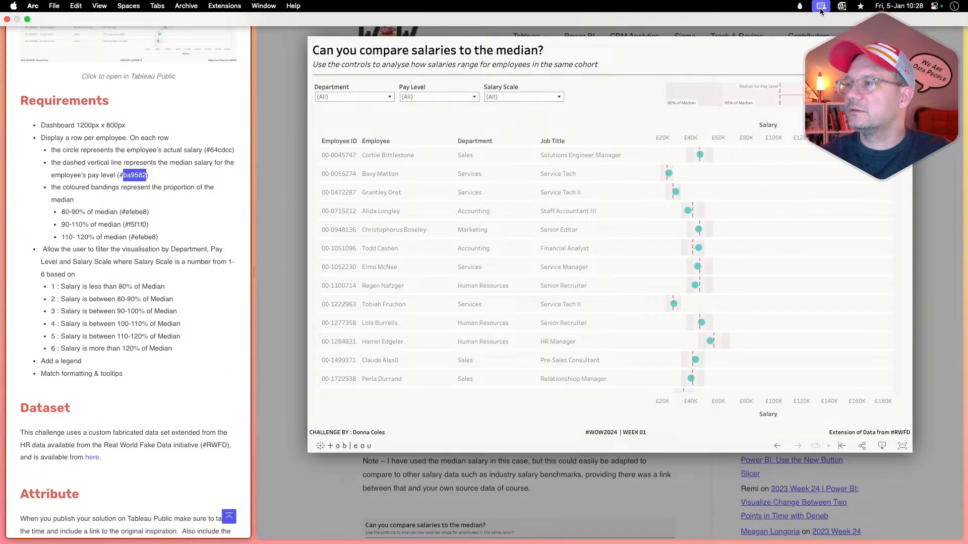
{"action": "left_click", "coordinate": [800, 9]}
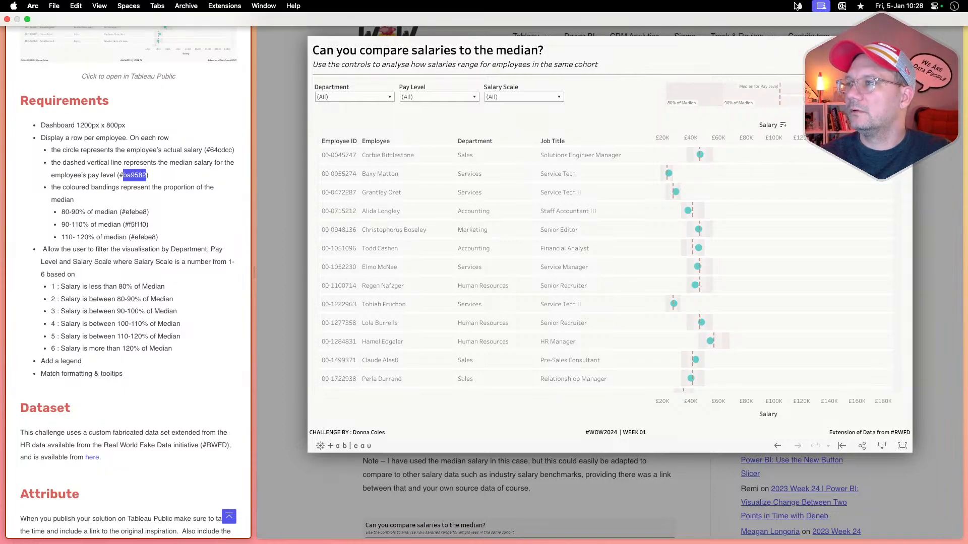
{"action": "left_click", "coordinate": [800, 6]}
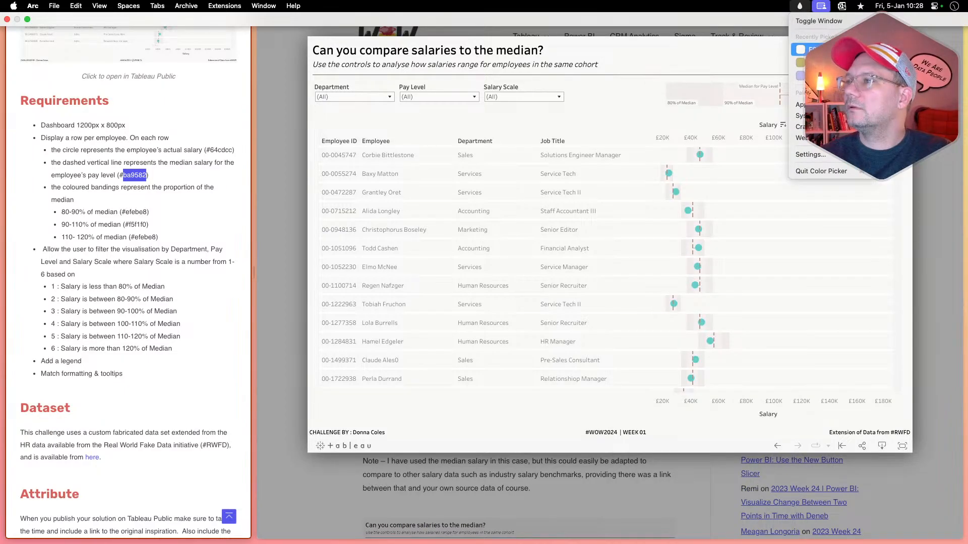
{"action": "left_click", "coordinate": [834, 50]}
Step: Return to Tableau and set the default worksheet shading to the copied custom colour F9F8F7
{"action": "key", "text": "ctrl+Left"}
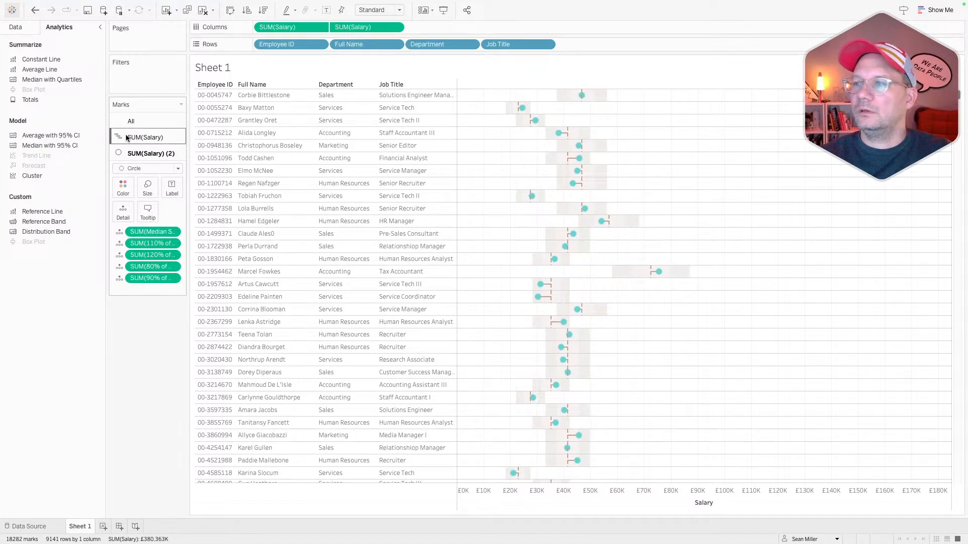
{"action": "left_click", "coordinate": [16, 27]}
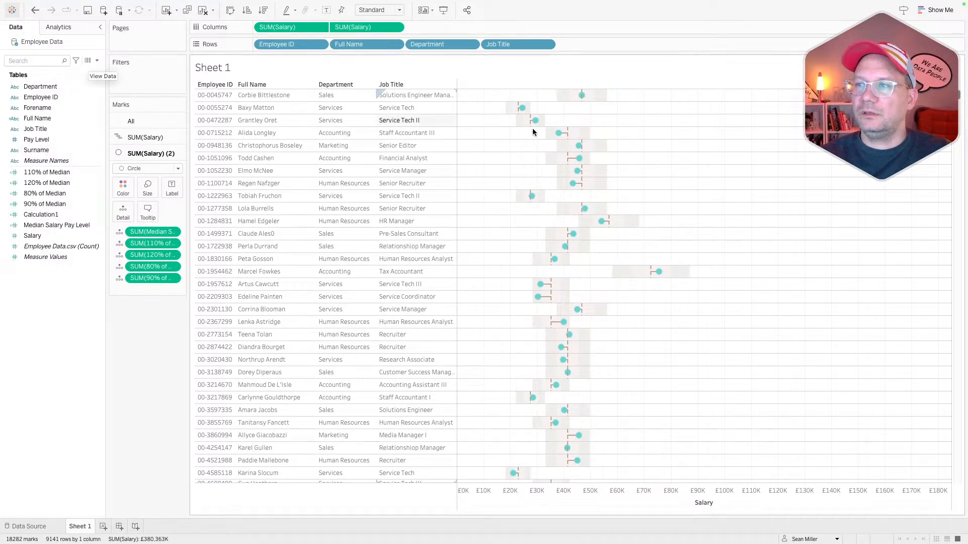
{"action": "right_click", "coordinate": [488, 146]}
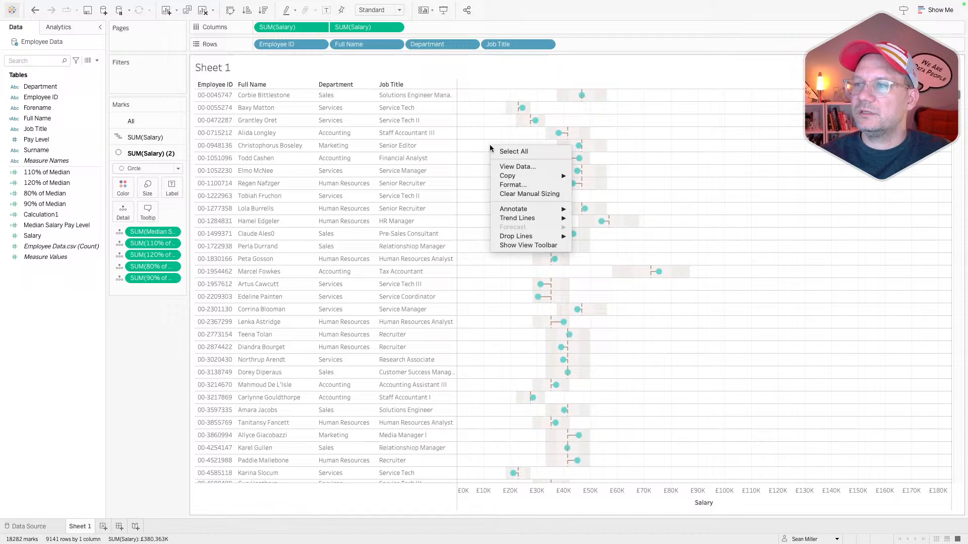
{"action": "left_click", "coordinate": [510, 185]}
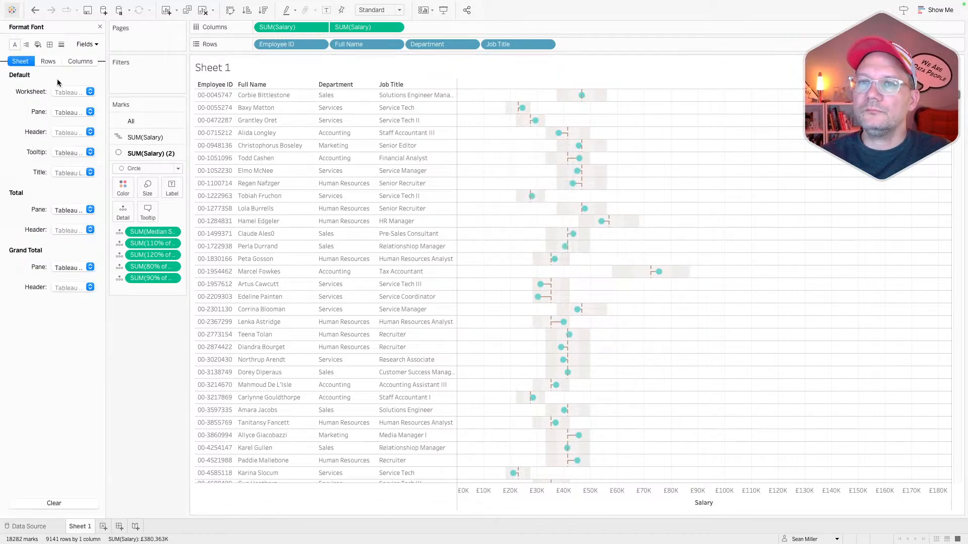
{"action": "left_click", "coordinate": [36, 45]}
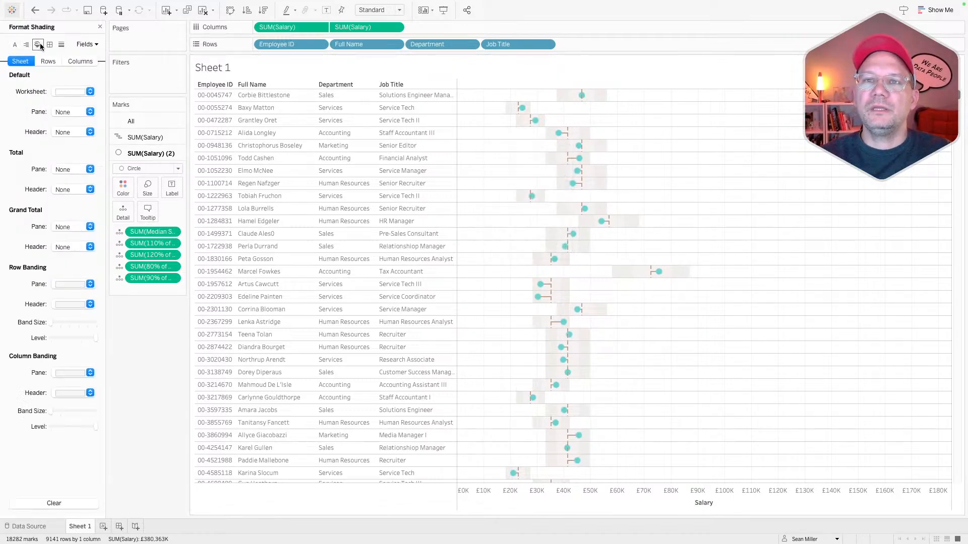
{"action": "left_click", "coordinate": [71, 93]}
{"action": "left_click", "coordinate": [81, 187]}
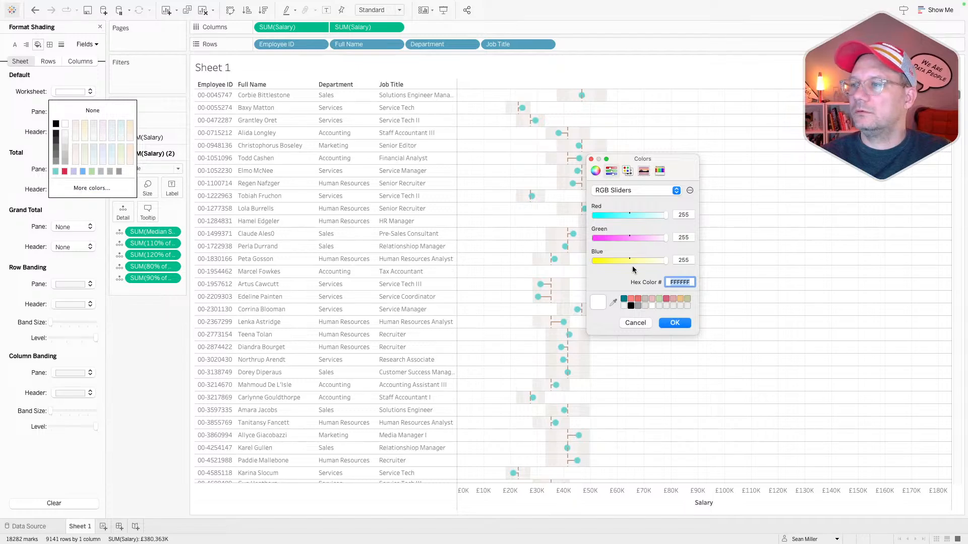
{"action": "right_click", "coordinate": [678, 283]}
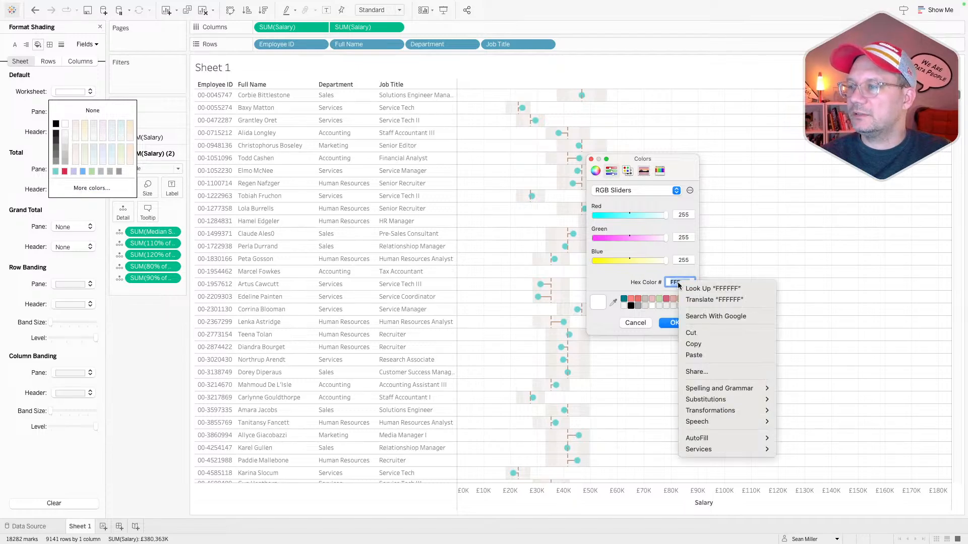
{"action": "left_click", "coordinate": [705, 354]}
{"action": "key", "text": "Tab"}
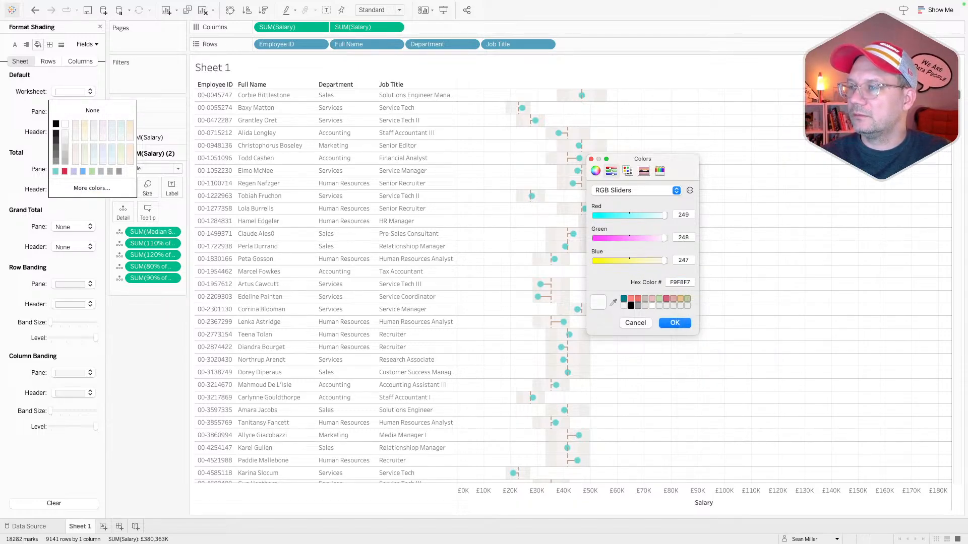
{"action": "left_click", "coordinate": [675, 323]}
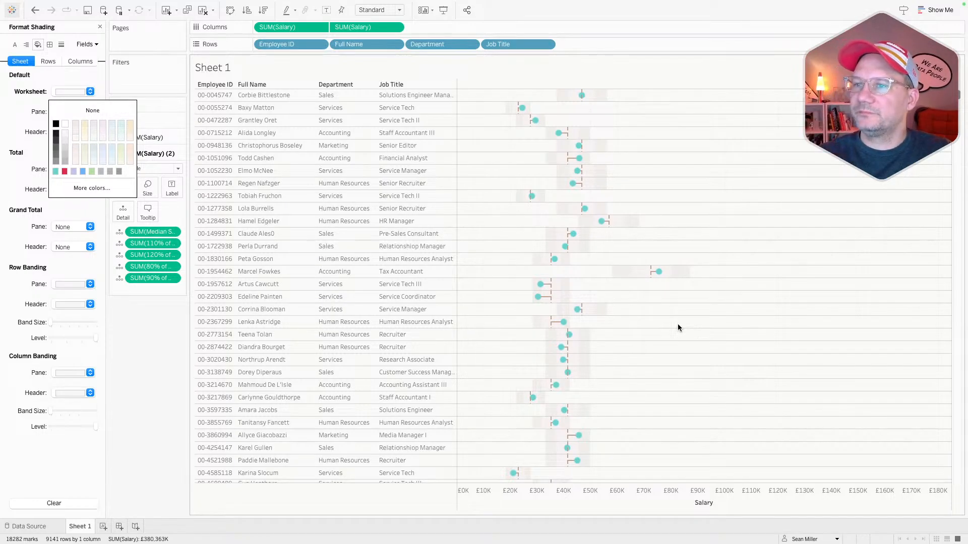
Step: Remove the worksheet's column divider borders by setting both the pane and the header to None
{"action": "left_click", "coordinate": [161, 393]}
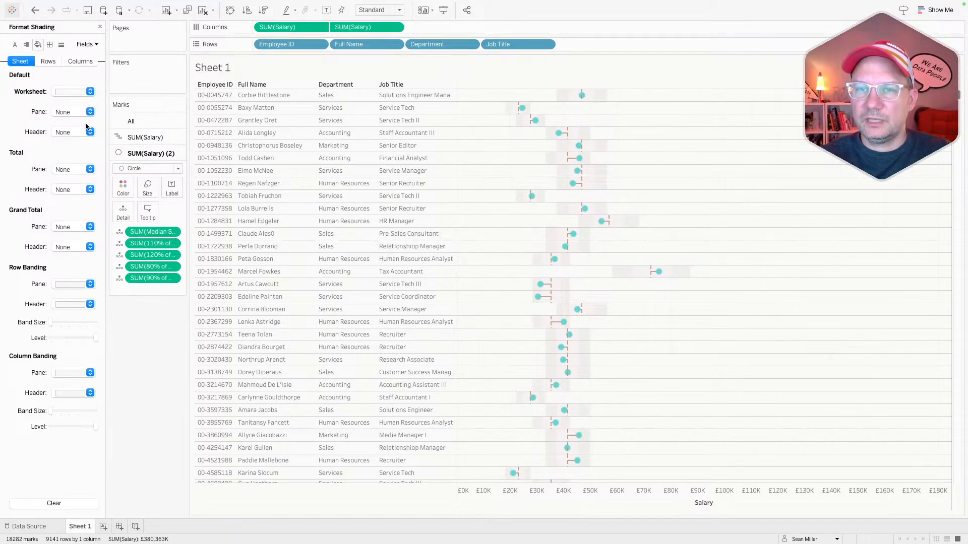
{"action": "left_click", "coordinate": [50, 45]}
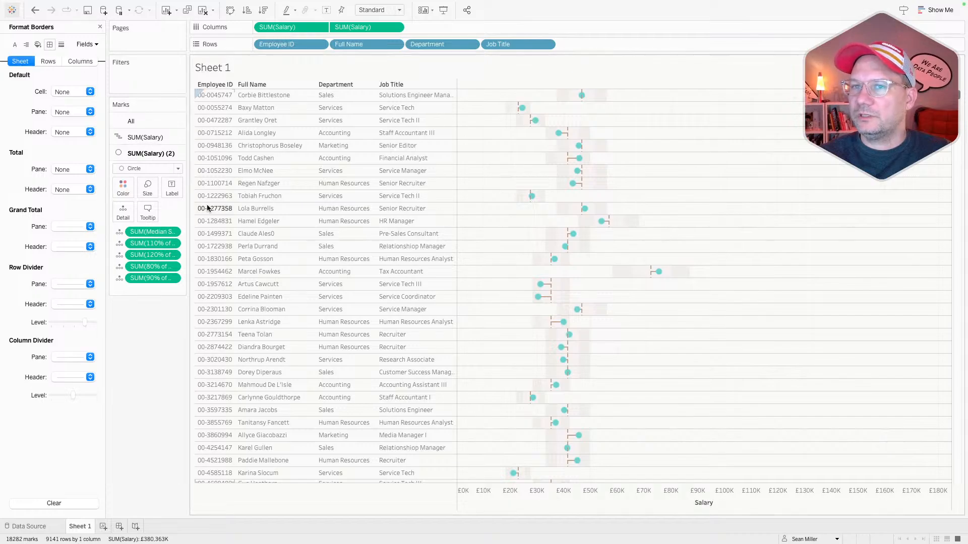
{"action": "left_click", "coordinate": [65, 358]}
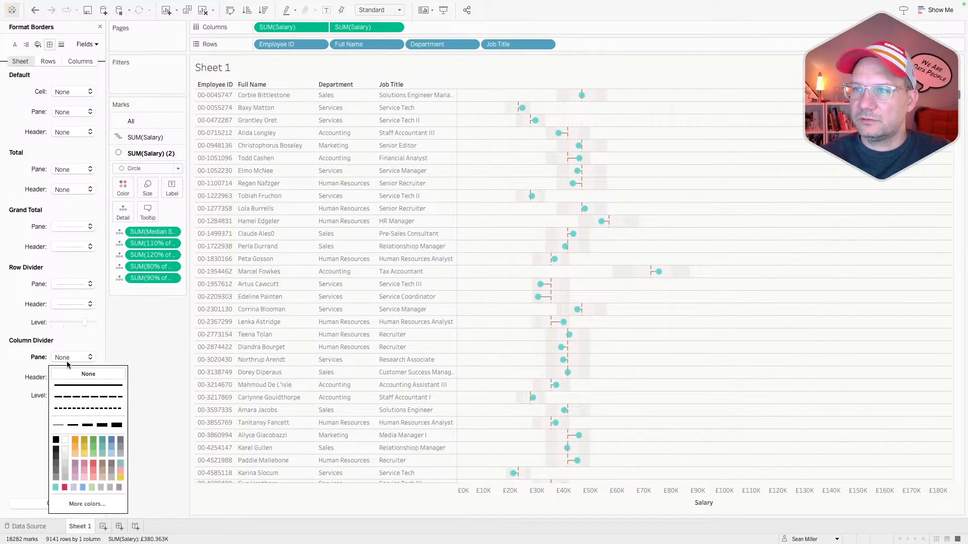
{"action": "left_click", "coordinate": [66, 374]}
{"action": "left_click", "coordinate": [64, 379]}
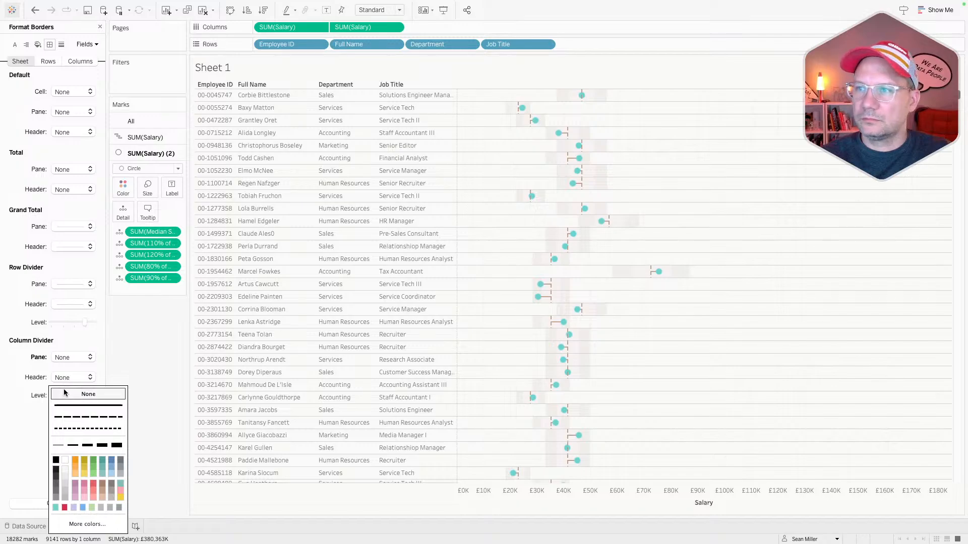
{"action": "left_click", "coordinate": [135, 373]}
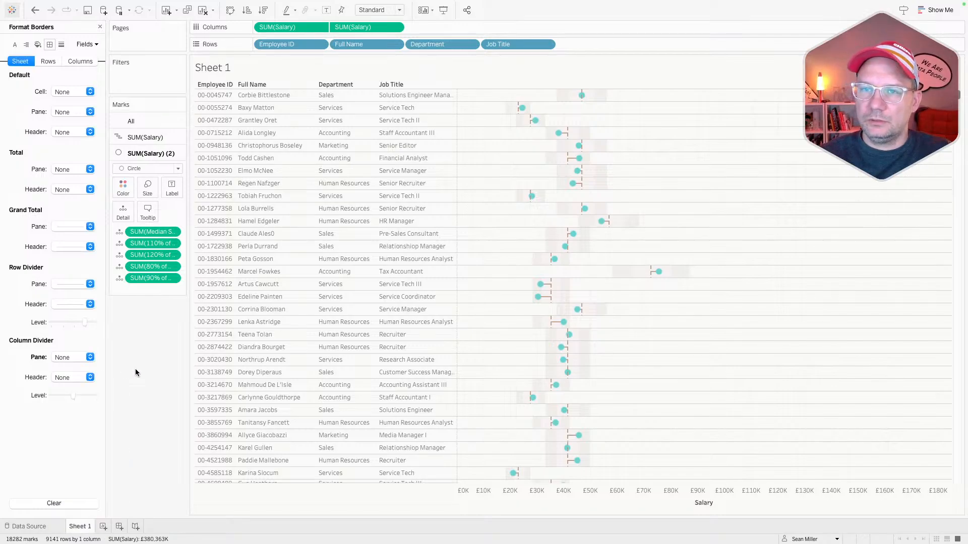
Step: Set the sheet's zero lines to None and compare the result with the challenge chart in the browser
{"action": "left_click", "coordinate": [61, 44]}
{"action": "left_click", "coordinate": [60, 112]}
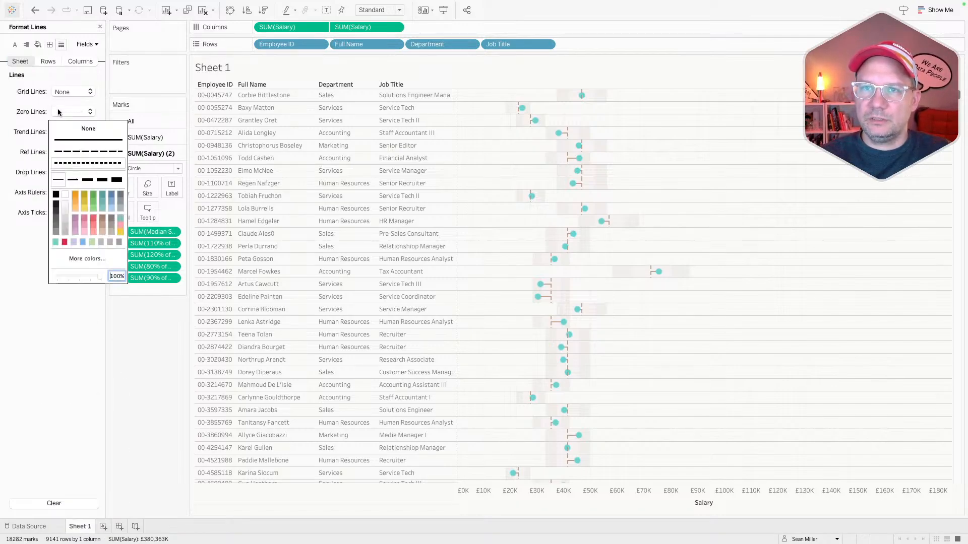
{"action": "left_click", "coordinate": [63, 130]}
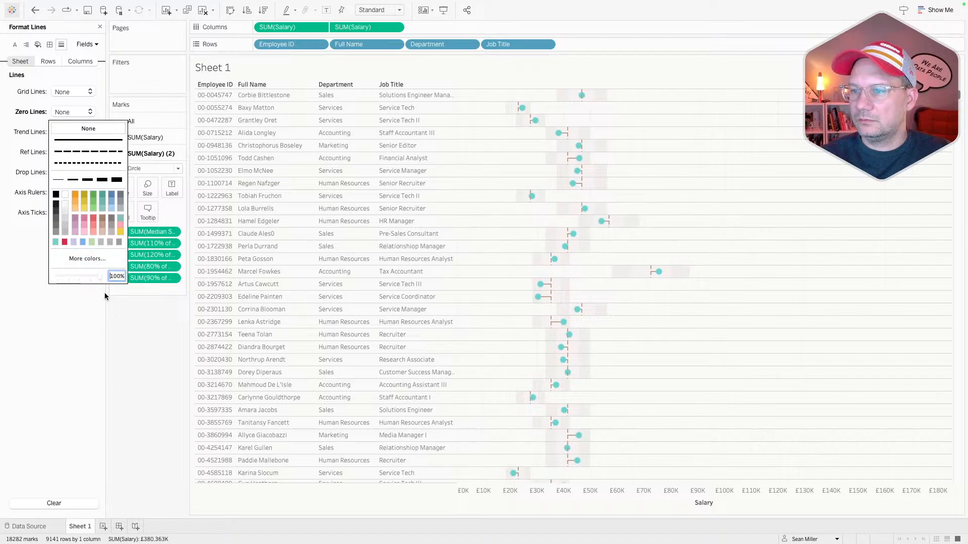
{"action": "key", "text": "ctrl+Right"}
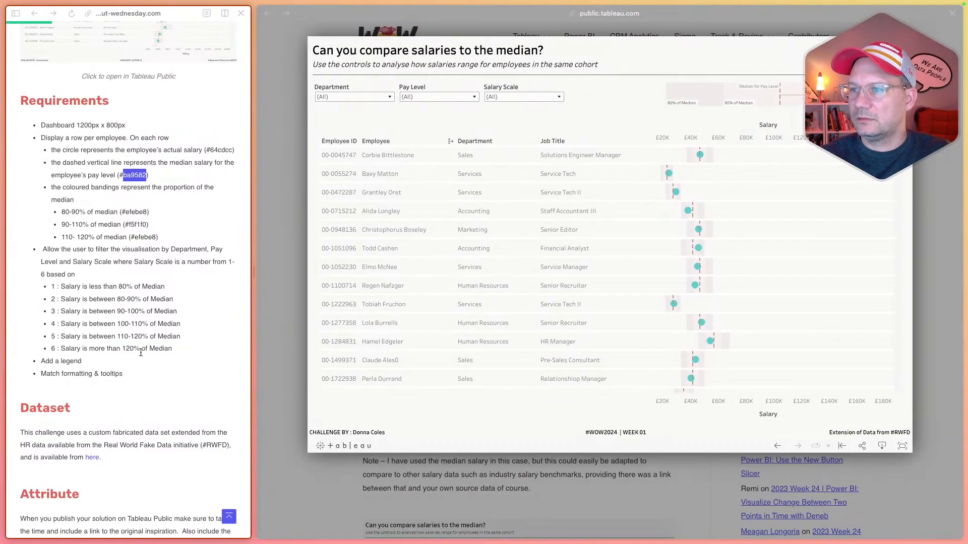
{"action": "key", "text": "ctrl+Left"}
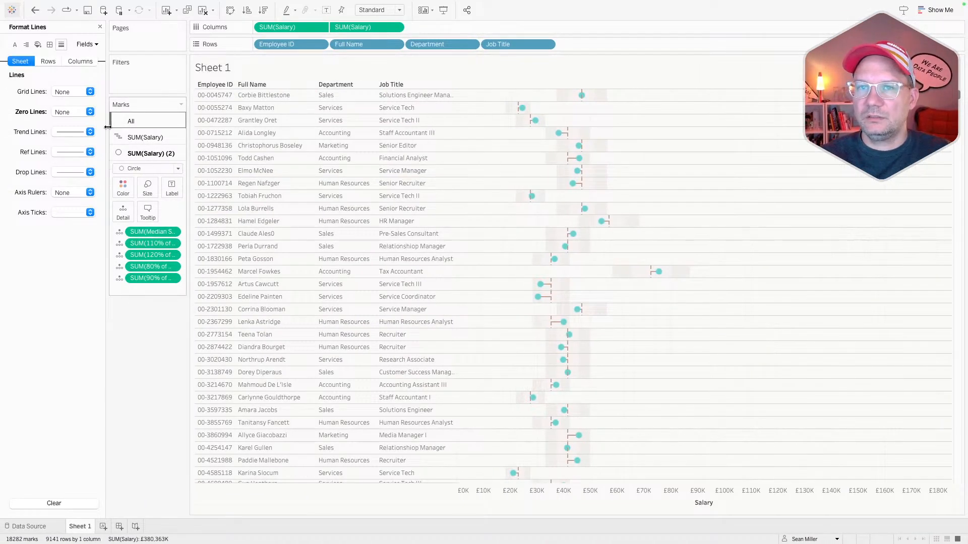
Step: Set the sheet's row divider pane border to white with the second-thickest line width
{"action": "left_click", "coordinate": [46, 60]}
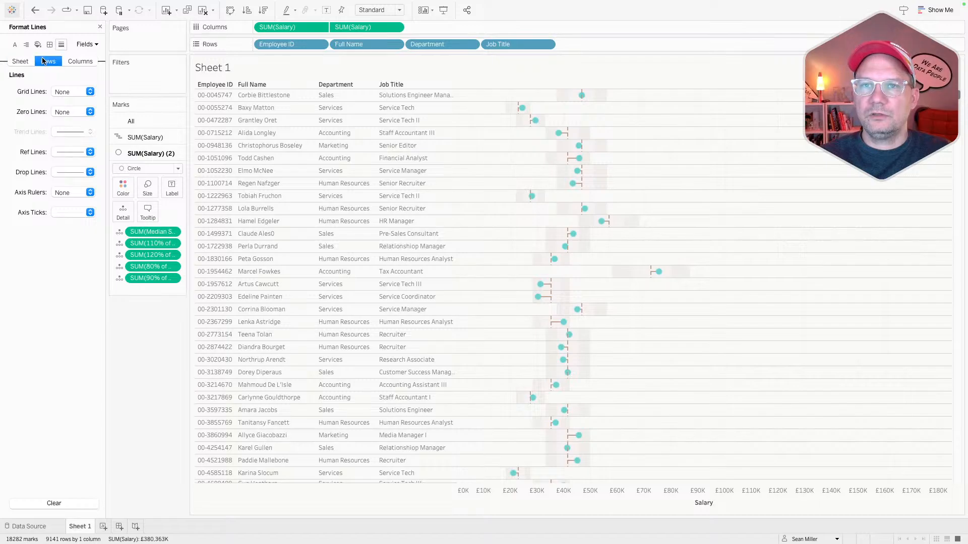
{"action": "left_click", "coordinate": [49, 44]}
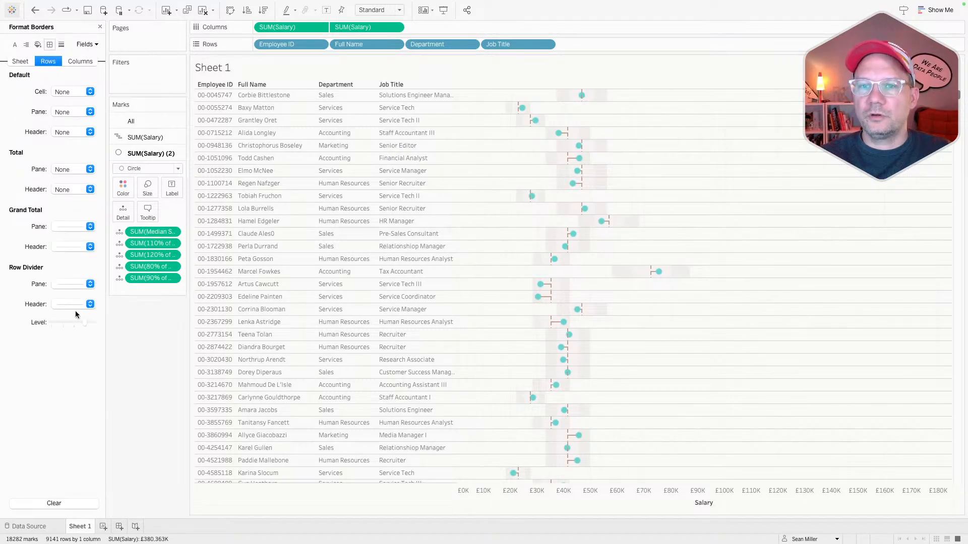
{"action": "left_click", "coordinate": [21, 63]}
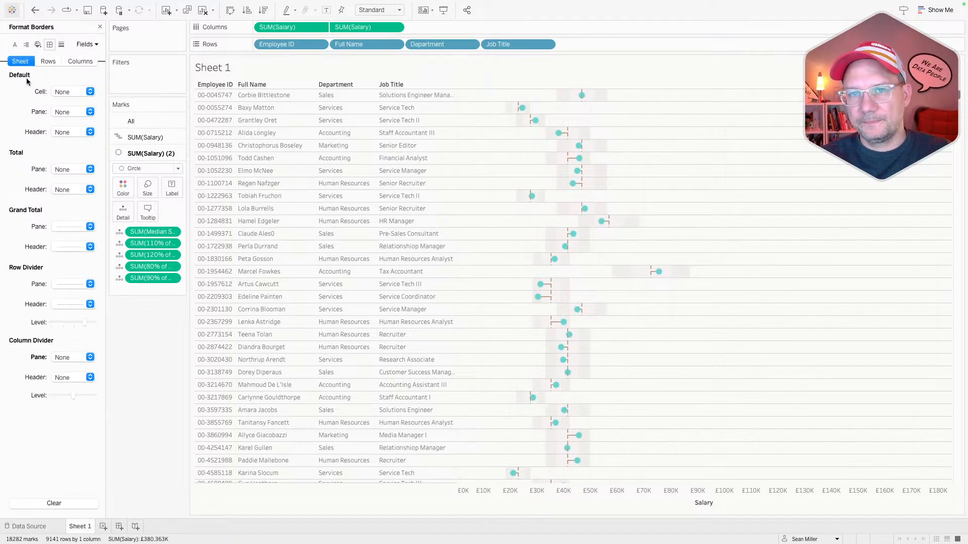
{"action": "left_click", "coordinate": [59, 284]}
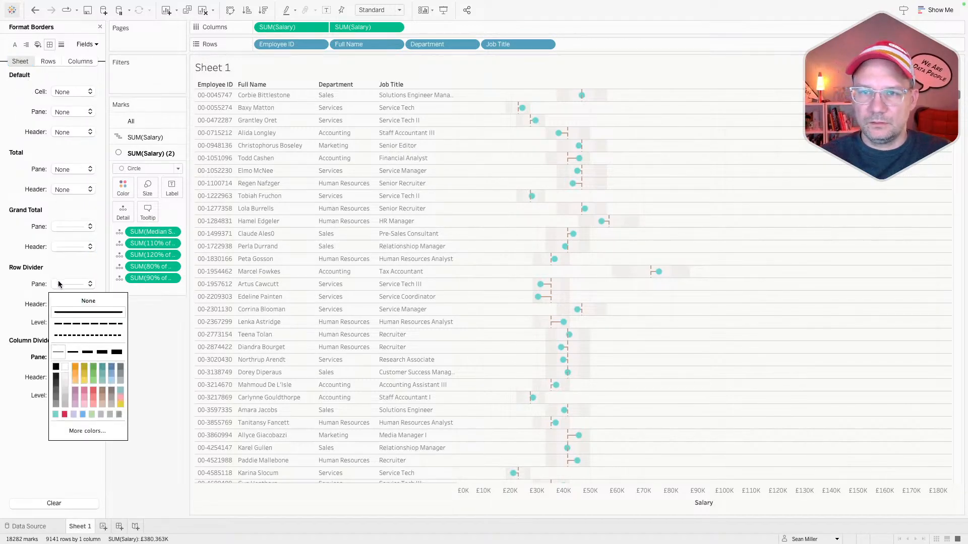
{"action": "left_click", "coordinate": [65, 367]}
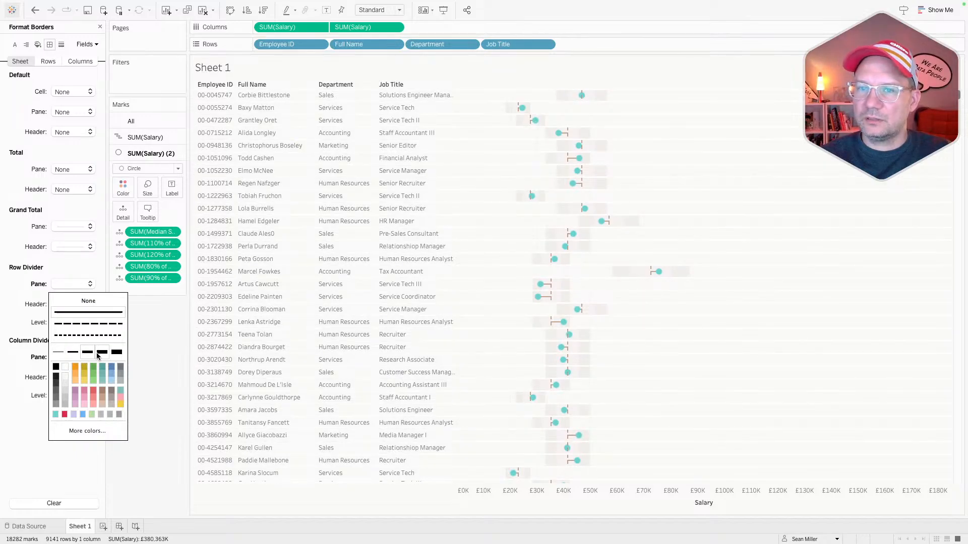
{"action": "left_click", "coordinate": [116, 352]}
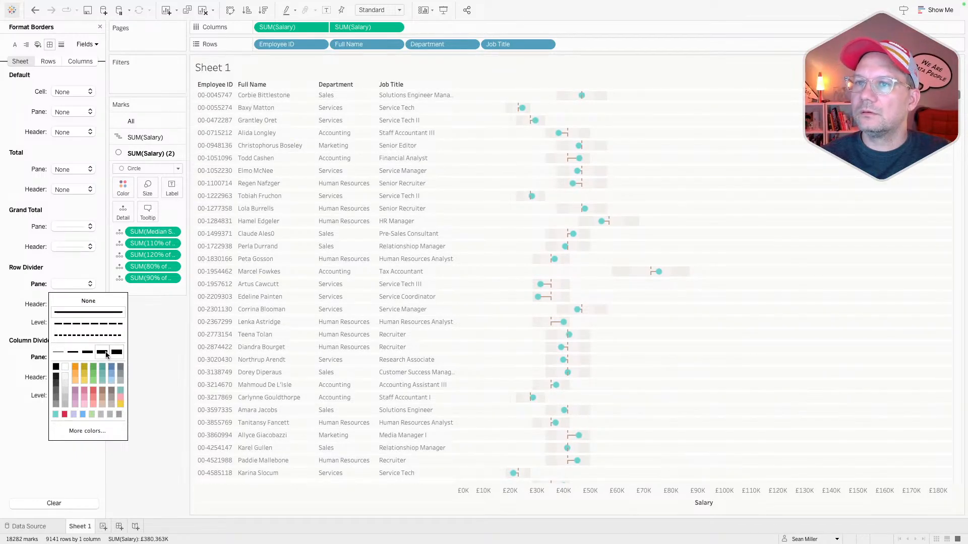
{"action": "left_click", "coordinate": [102, 352]}
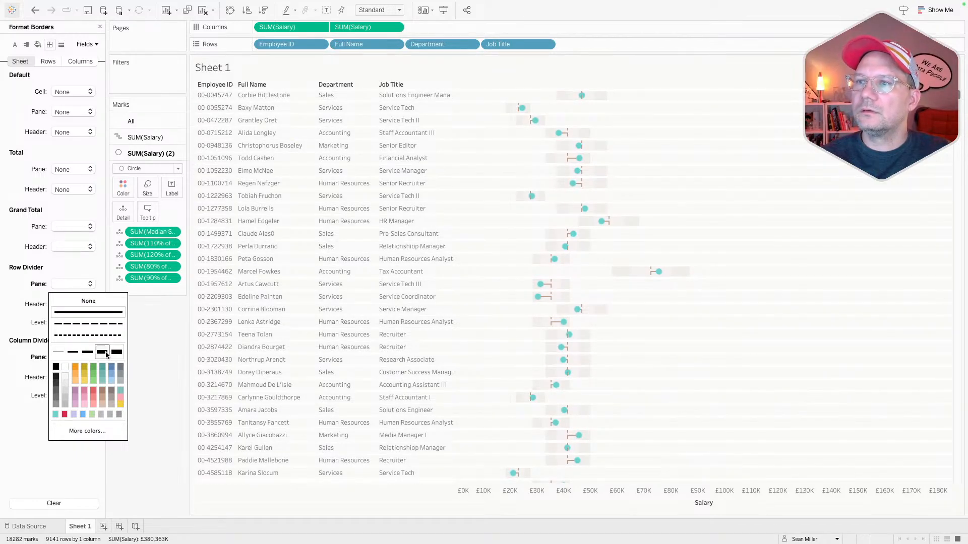
{"action": "left_click", "coordinate": [165, 442]}
Step: Compare the worksheet's row dividers and axes with the challenge chart in the browser, then return to Tableau
{"action": "key", "text": "ctrl+Right"}
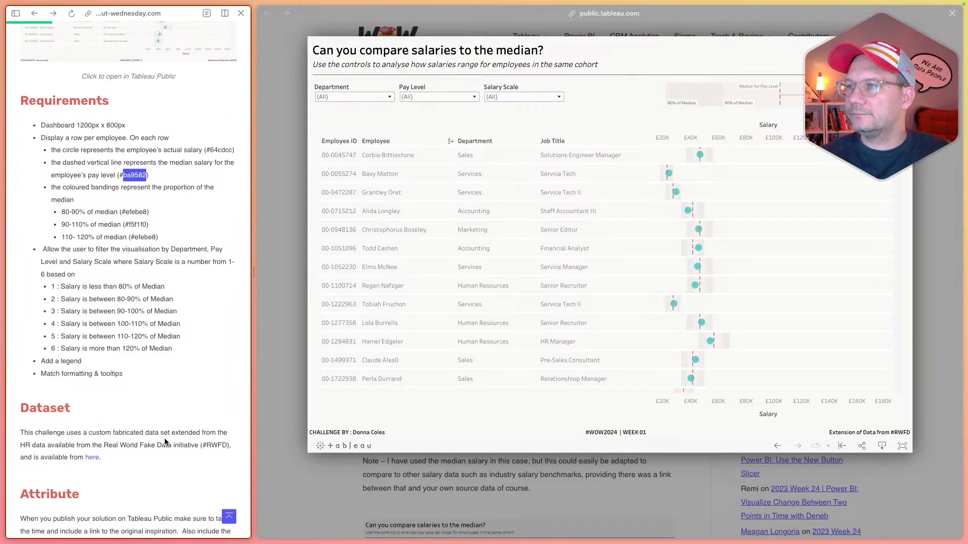
{"action": "key", "text": "ctrl+Left"}
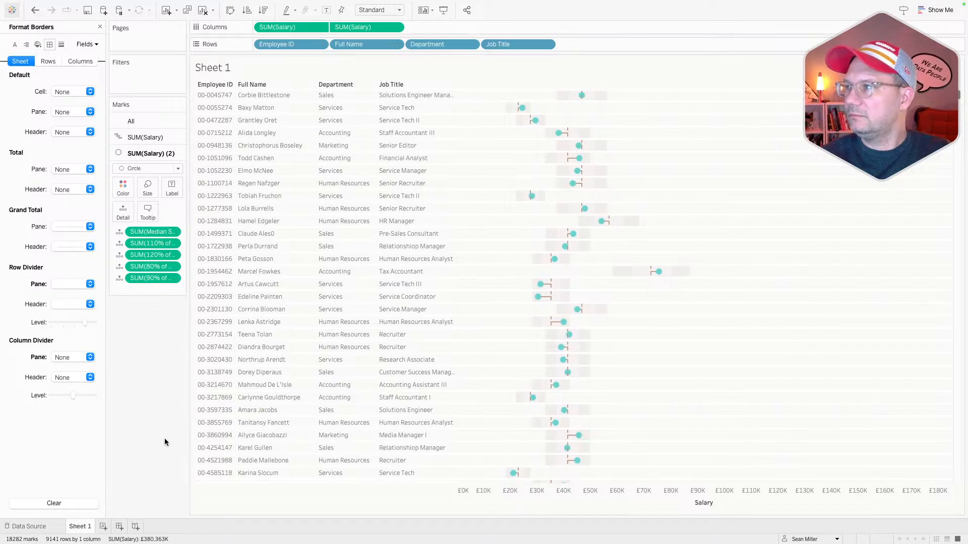
{"action": "key", "text": "ctrl+Right"}
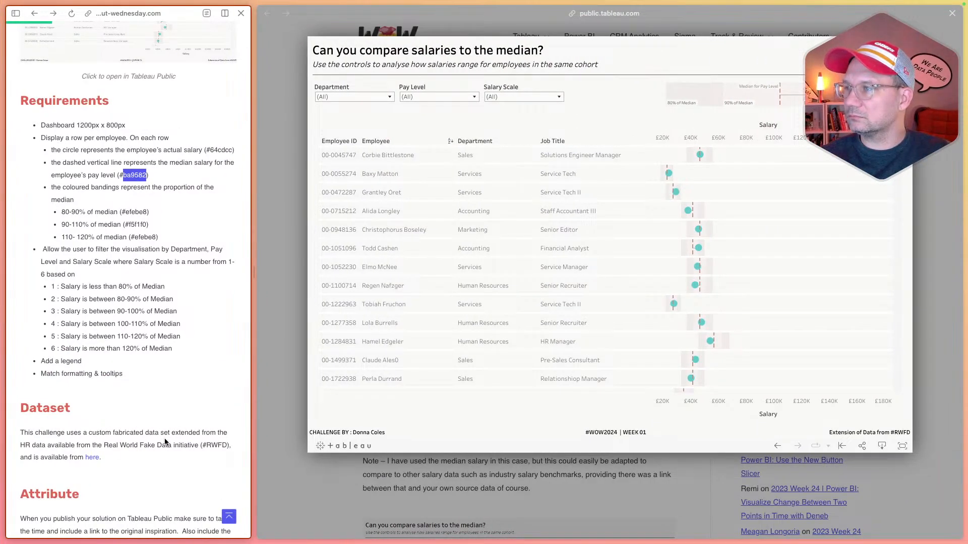
{"action": "key", "text": "ctrl+Left"}
Step: Show the header of the second SUM(Salary) axis above the chart and look through the employee rows
{"action": "left_click", "coordinate": [396, 28]}
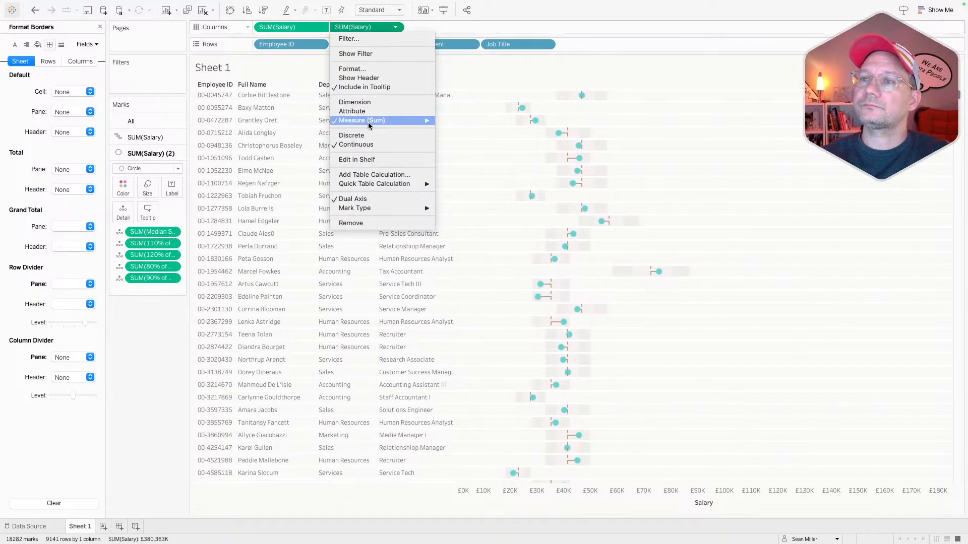
{"action": "left_click", "coordinate": [352, 69]}
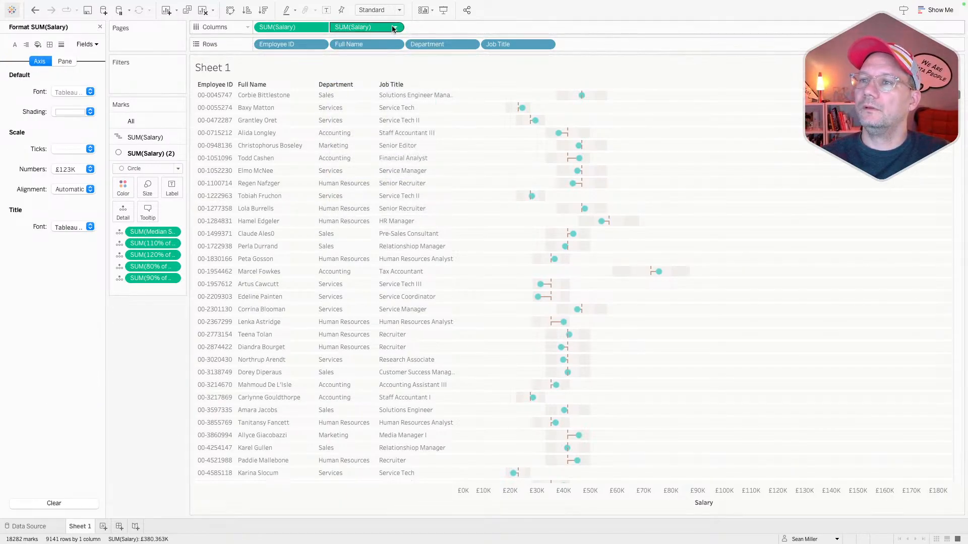
{"action": "left_click", "coordinate": [394, 28]}
{"action": "left_click", "coordinate": [380, 79]}
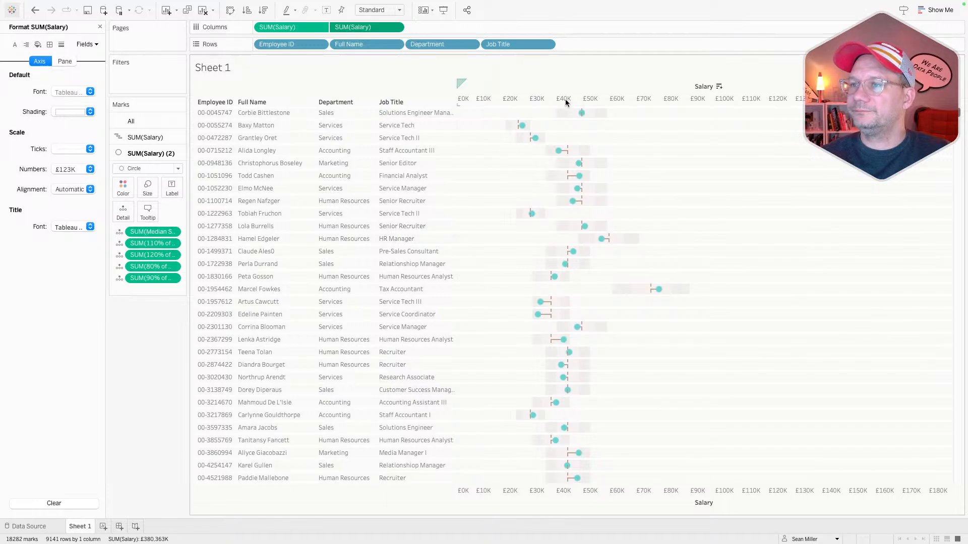
{"action": "scroll", "coordinate": [510, 328], "scroll_direction": "down", "scroll_amount": 10}
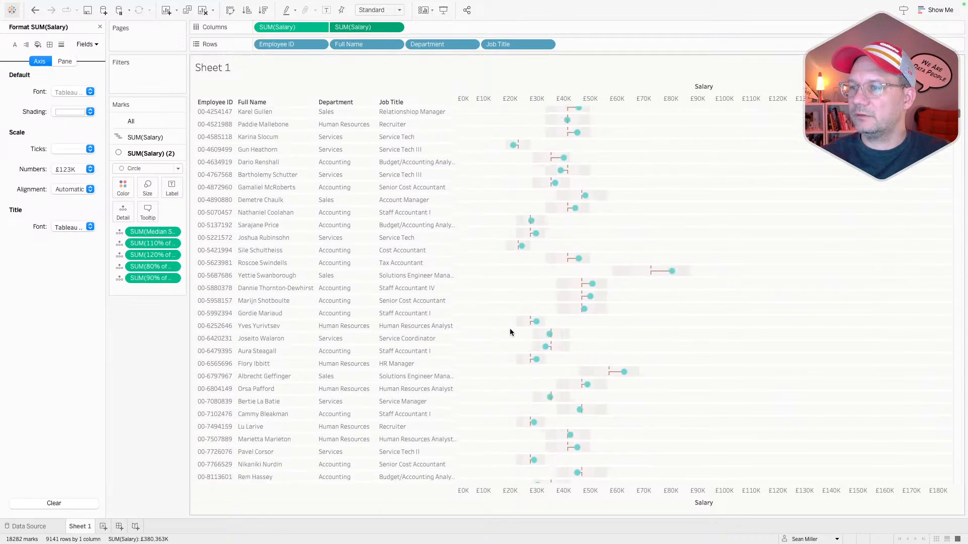
{"action": "scroll", "coordinate": [510, 328], "scroll_direction": "up", "scroll_amount": 10}
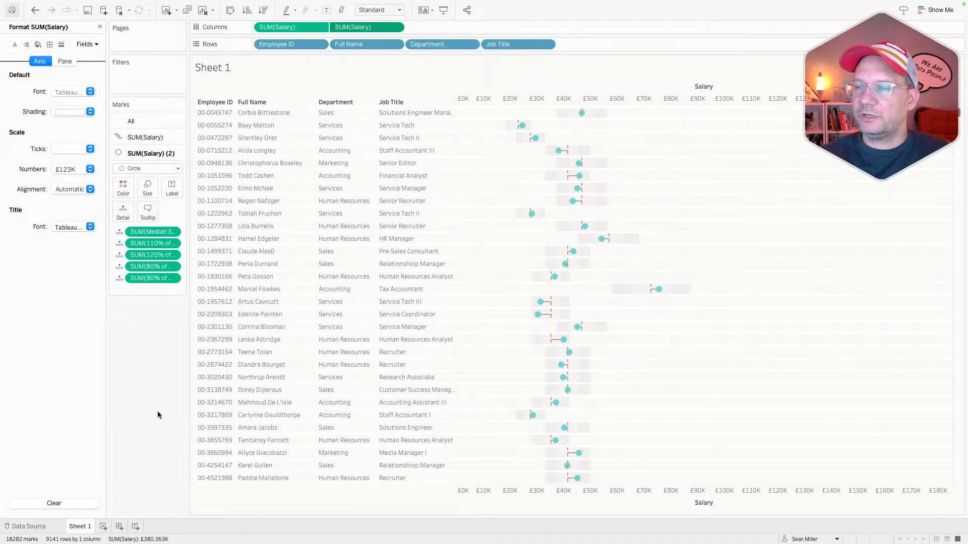
Step: Switch to the browser, examine the salary circles' selection and tooltip behaviour in the challenge chart, and return to Tableau
{"action": "key", "text": "ctrl+Right"}
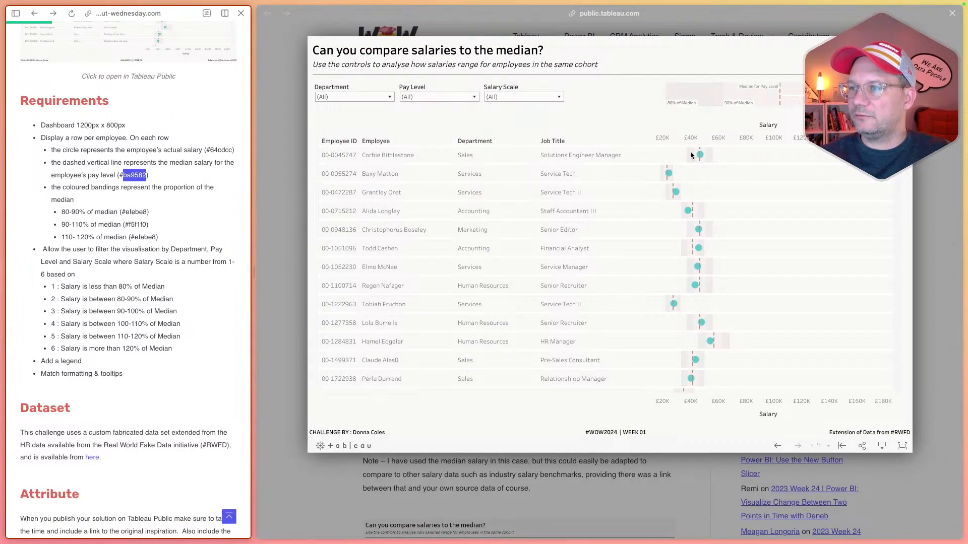
{"action": "left_click", "coordinate": [697, 158]}
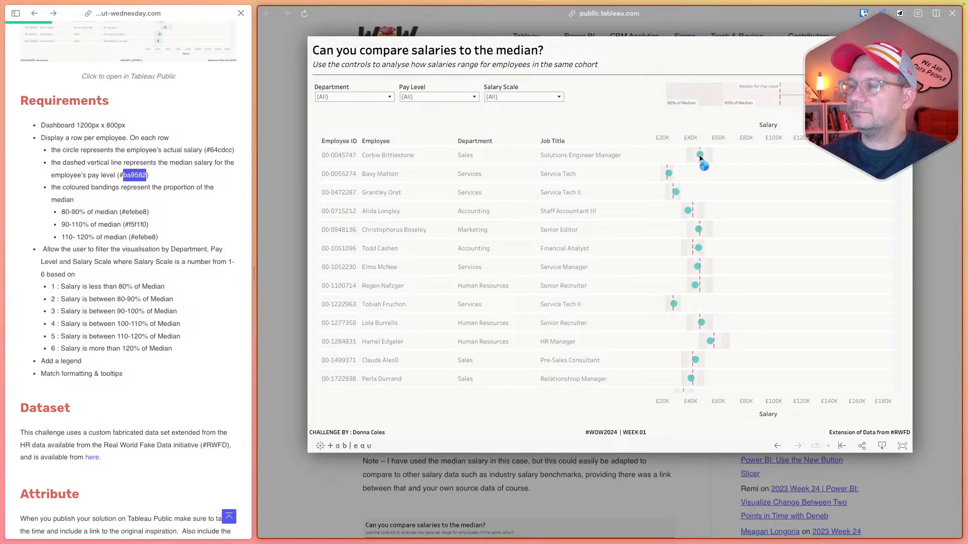
{"action": "left_click", "coordinate": [700, 160]}
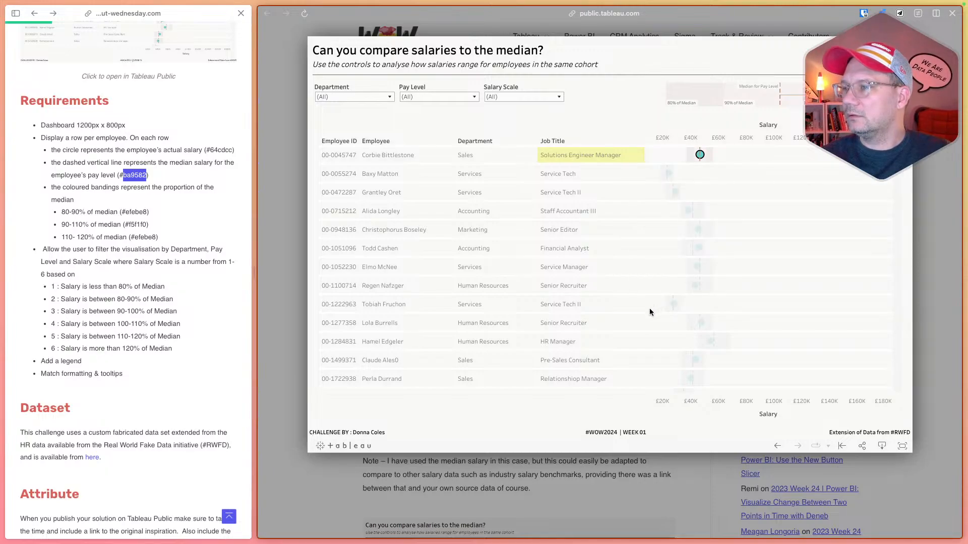
{"action": "left_click", "coordinate": [697, 272]}
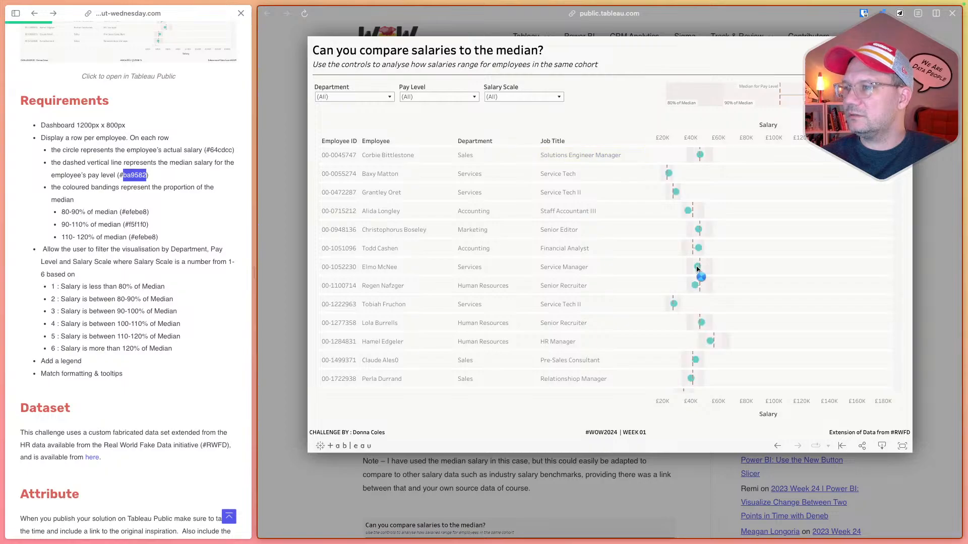
{"action": "mouse_move", "coordinate": [697, 270]}
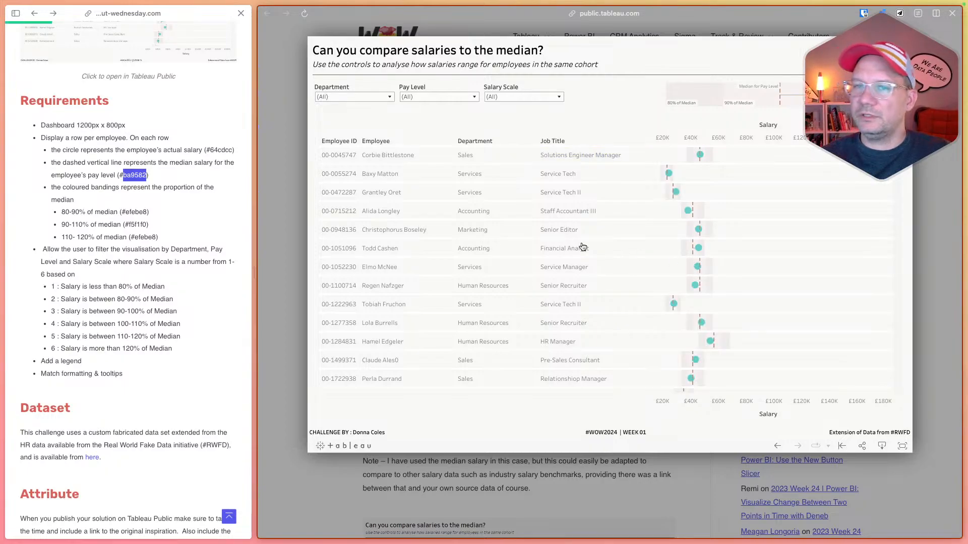
{"action": "key", "text": "ctrl+Left"}
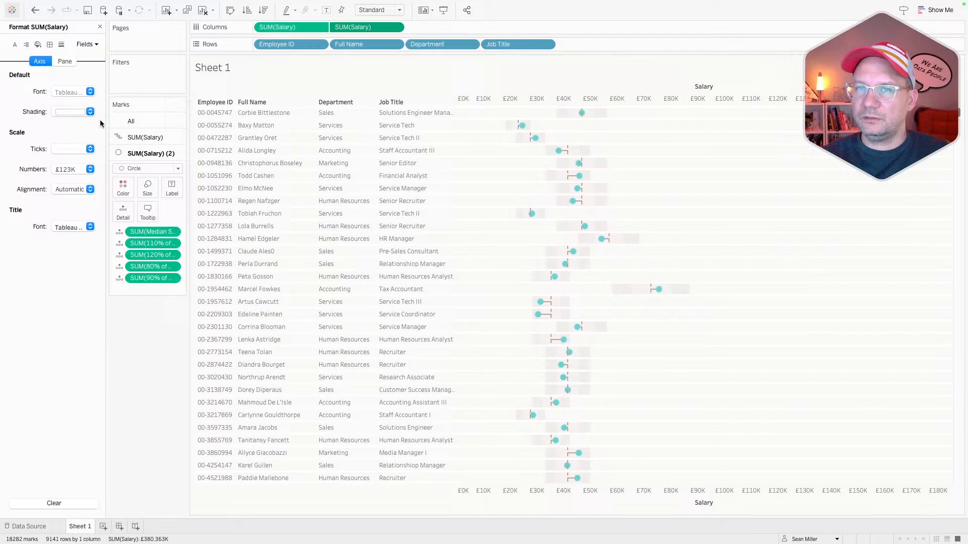
Step: Close the axis formatting and open a new calculated field on the employee data
{"action": "left_click", "coordinate": [100, 26]}
{"action": "right_click", "coordinate": [61, 348]}
{"action": "left_click", "coordinate": [69, 352]}
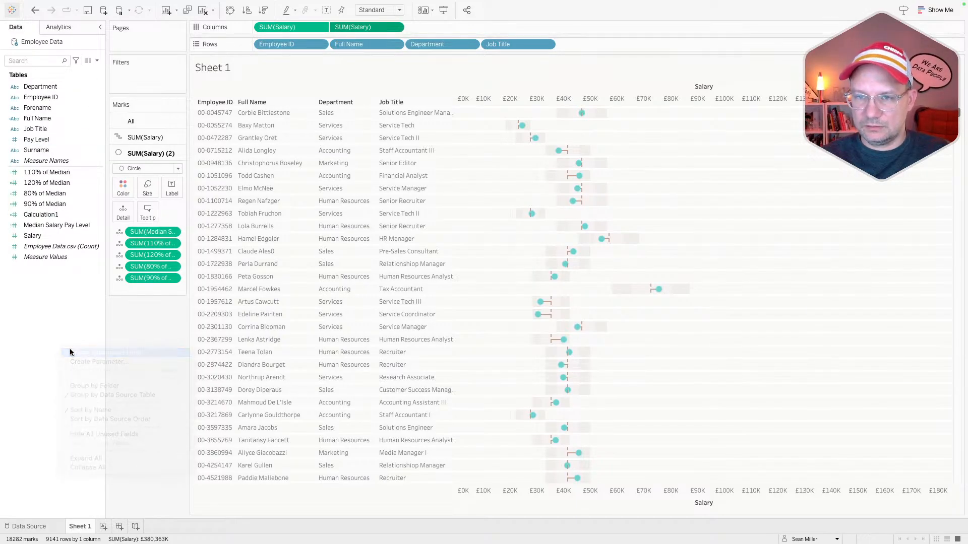
{"action": "left_click", "coordinate": [512, 204]}
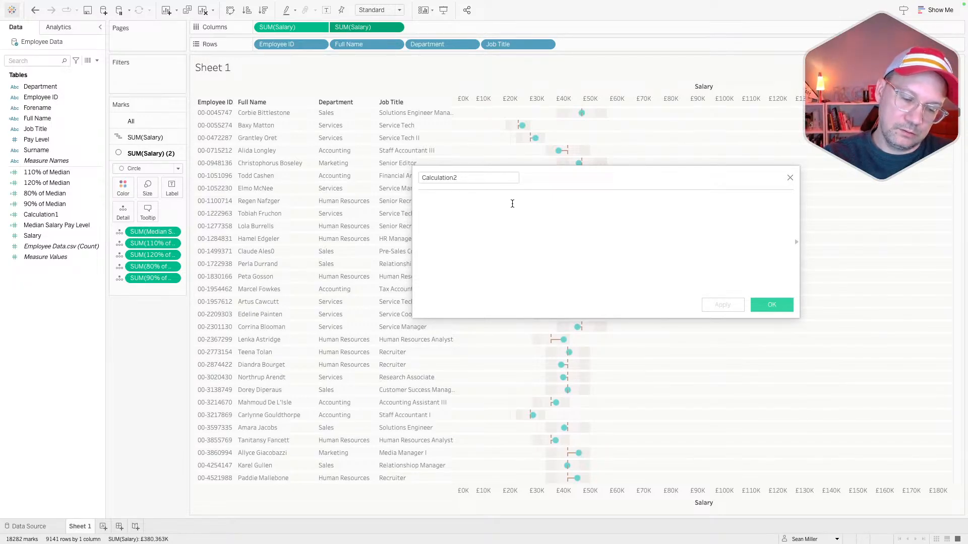
Step: Begin the new calculation with SUM([Median Salary Pay Level]) followed by a minus sign
{"action": "type", "text": "sum(sa"}
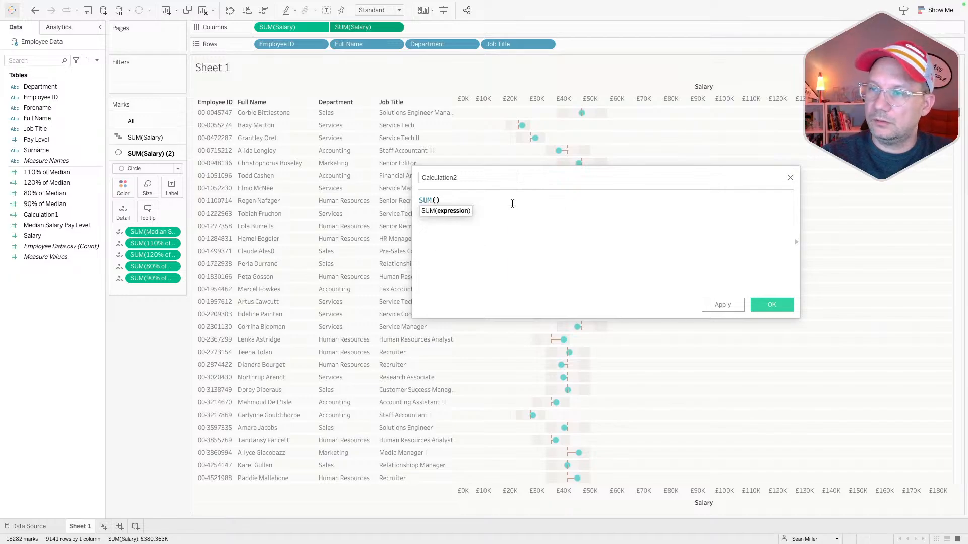
{"action": "key", "text": "Return"}
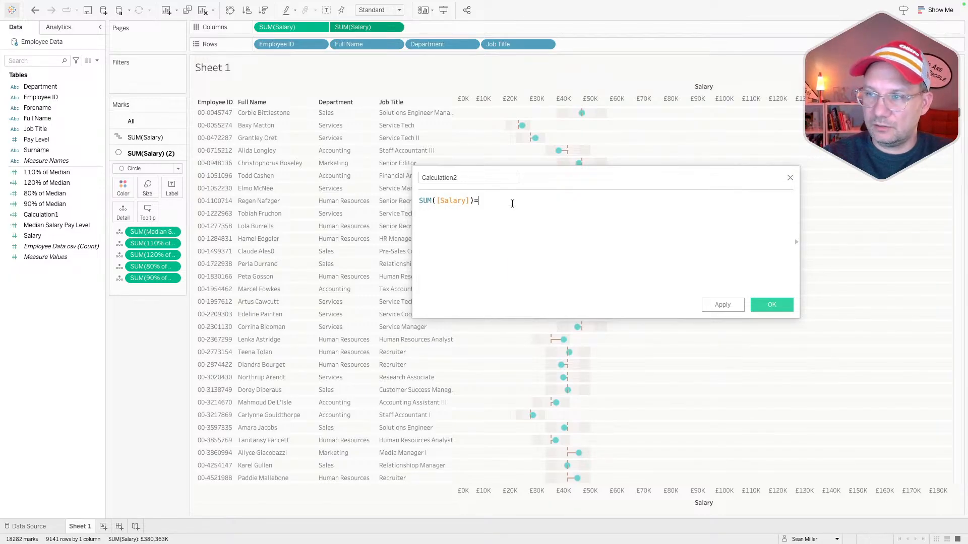
{"action": "key", "text": "BackSpace"}
{"action": "key", "text": "BackSpace"}
{"action": "key", "text": "BackSpace"}
{"action": "key", "text": "BackSpace"}
{"action": "key", "text": "BackSpace"}
{"action": "key", "text": "BackSpace"}
{"action": "key", "text": "BackSpace"}
{"action": "key", "text": "BackSpace"}
{"action": "key", "text": "BackSpace"}
{"action": "key", "text": "BackSpace"}
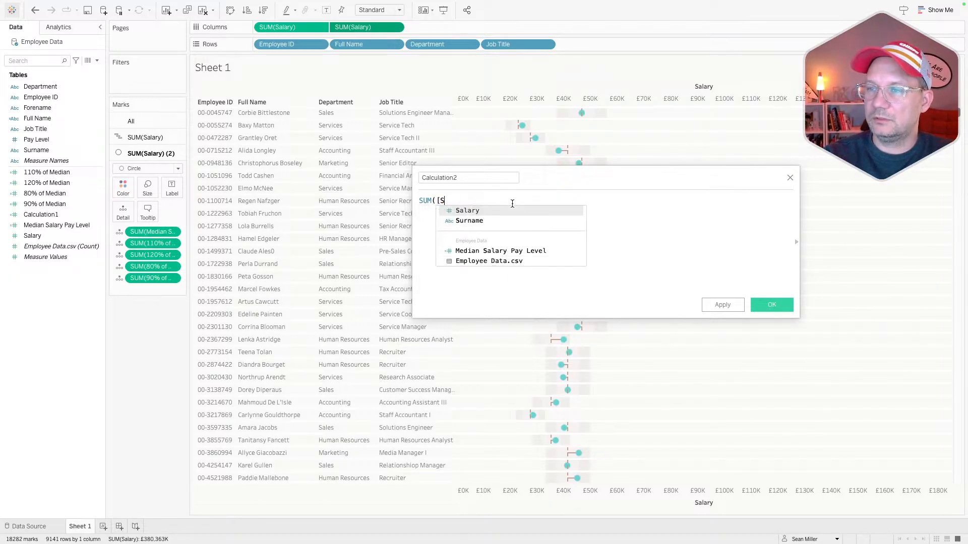
{"action": "type", "text": "med"}
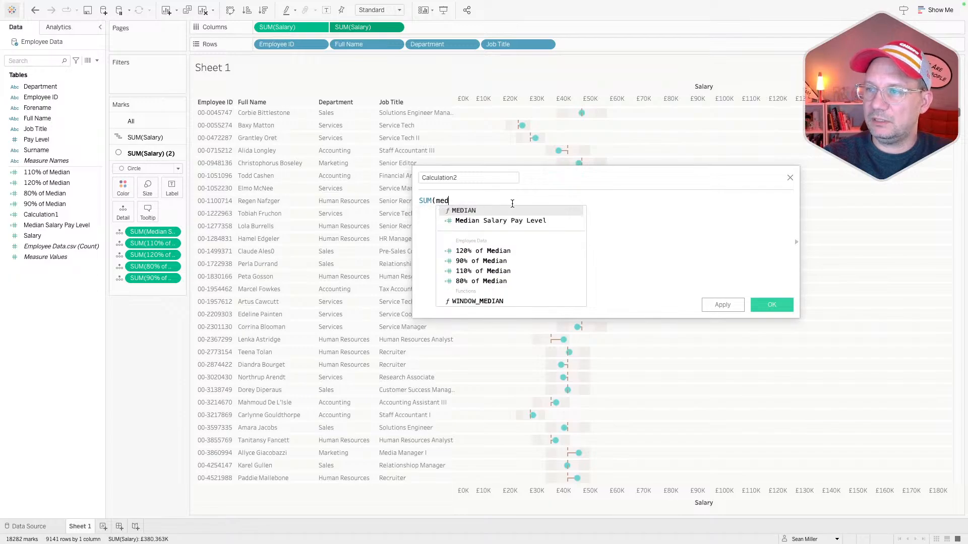
{"action": "key", "text": "Down"}
{"action": "key", "text": "Return"}
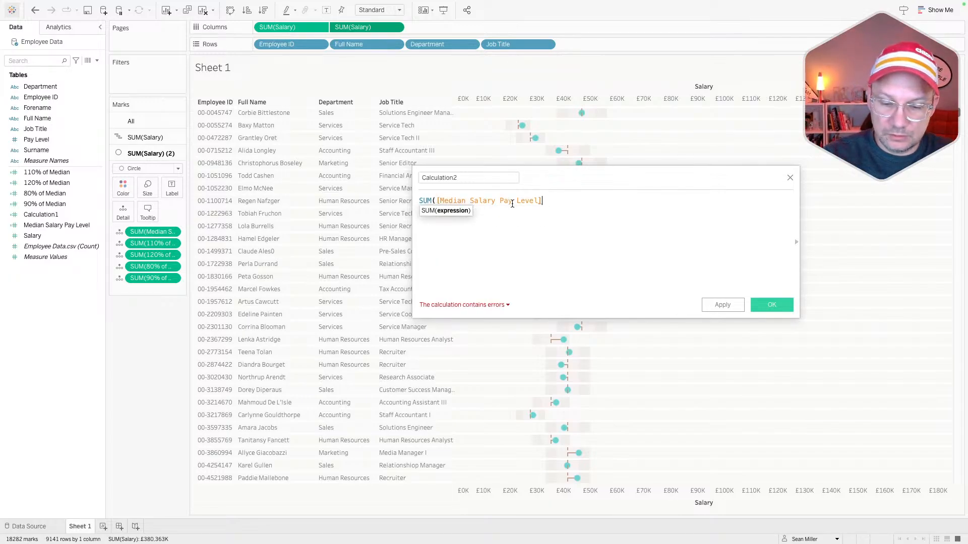
{"action": "type", "text": ")-"}
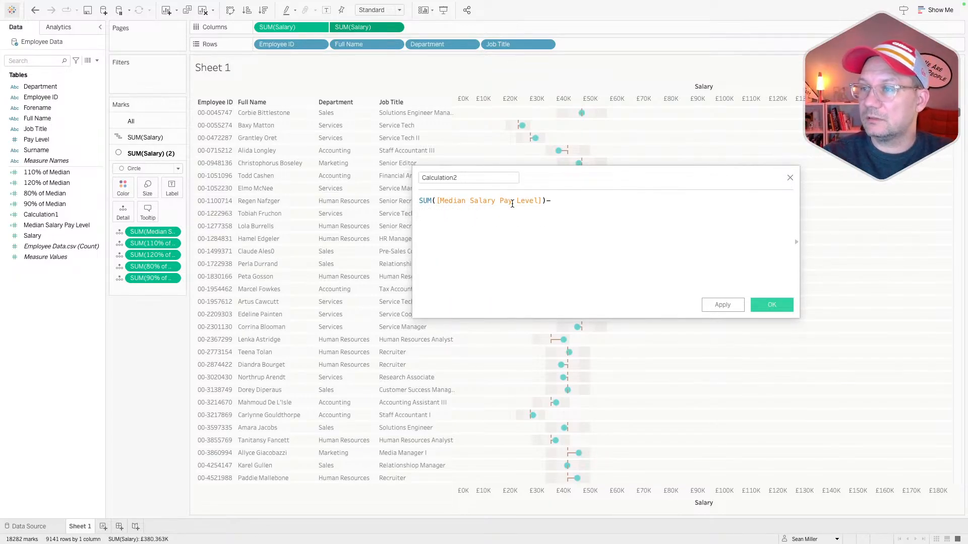
Step: Subtract SUM([Salary]) from the median salary term and enclose the whole difference in parentheses
{"action": "type", "text": "sum"}
{"action": "key", "text": "Return"}
{"action": "type", "text": "sal)"}
{"action": "key", "text": "Return"}
{"action": "type", "text": ")"}
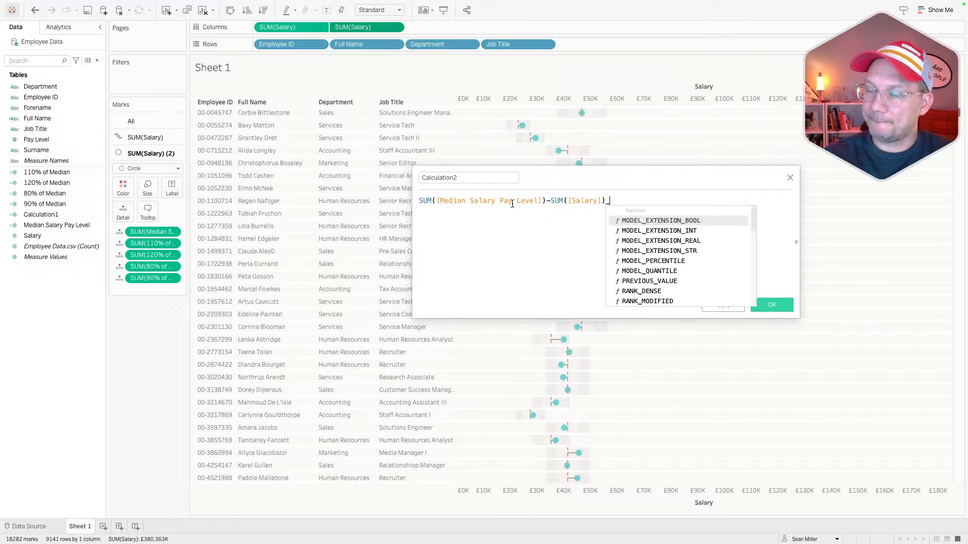
{"action": "key", "text": "BackSpace"}
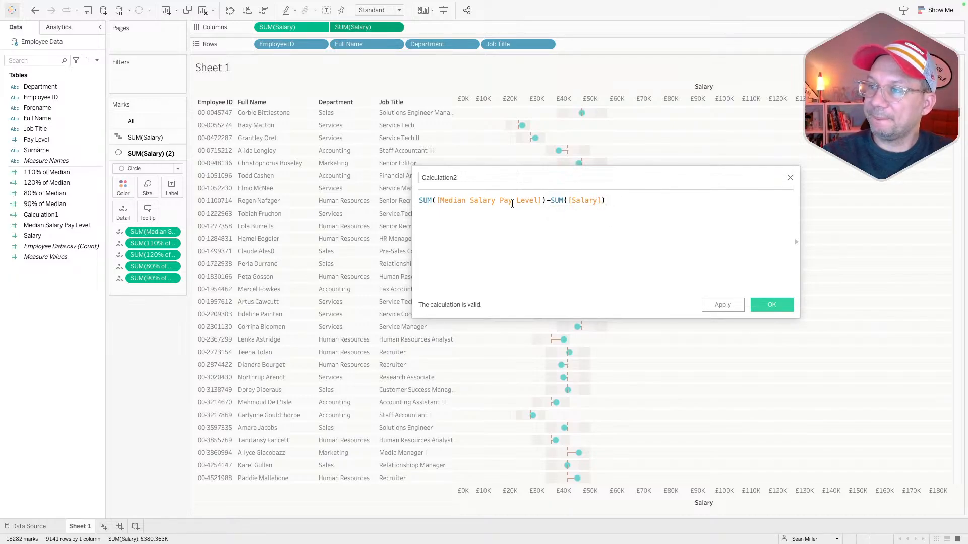
{"action": "type", "text": ")-SUM"}
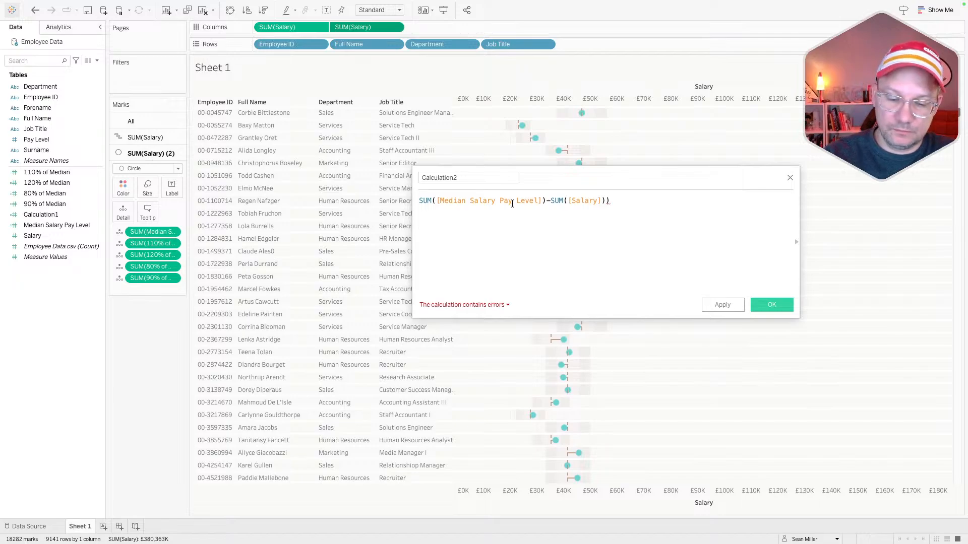
{"action": "type", "text": "("}
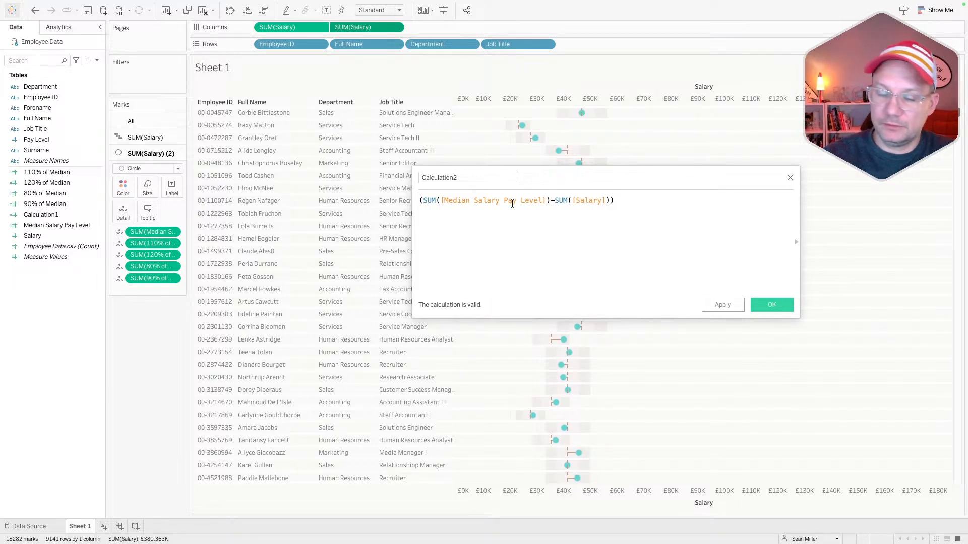
Step: Divide the bracketed difference by SUM([Salary]) and save the calculated field
{"action": "key", "text": "End"}
{"action": "key", "text": "Return"}
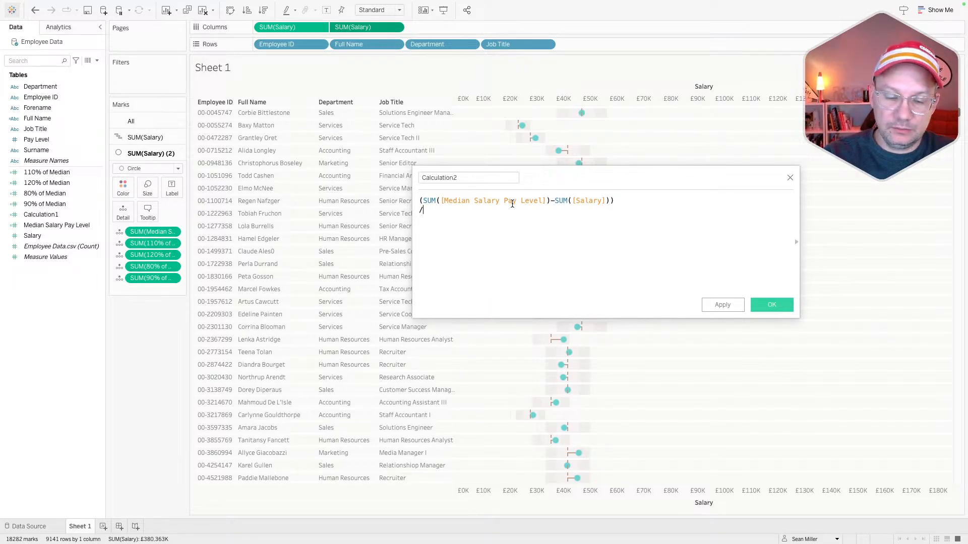
{"action": "type", "text": "/"}
{"action": "key", "text": "Return"}
{"action": "type", "text": "SUM([Salary])"}
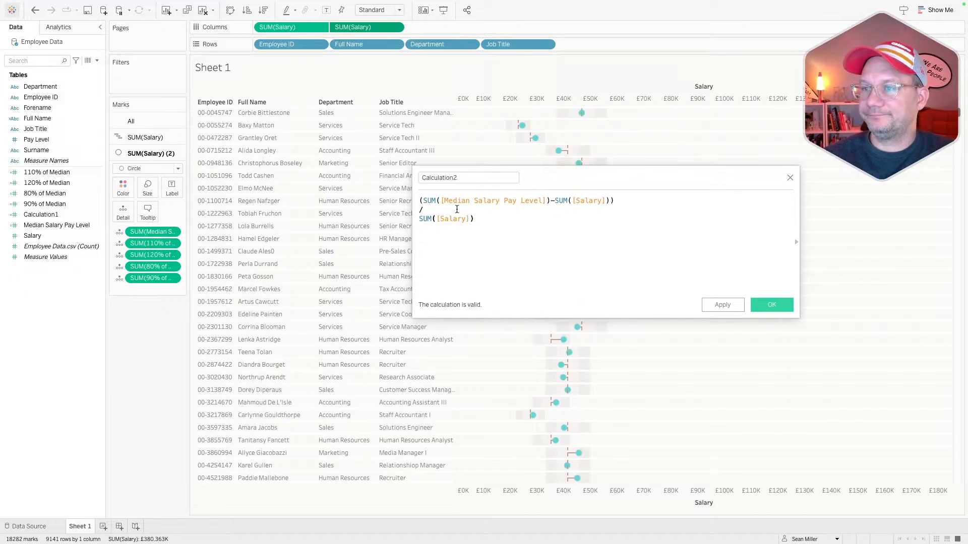
{"action": "left_click", "coordinate": [758, 304]}
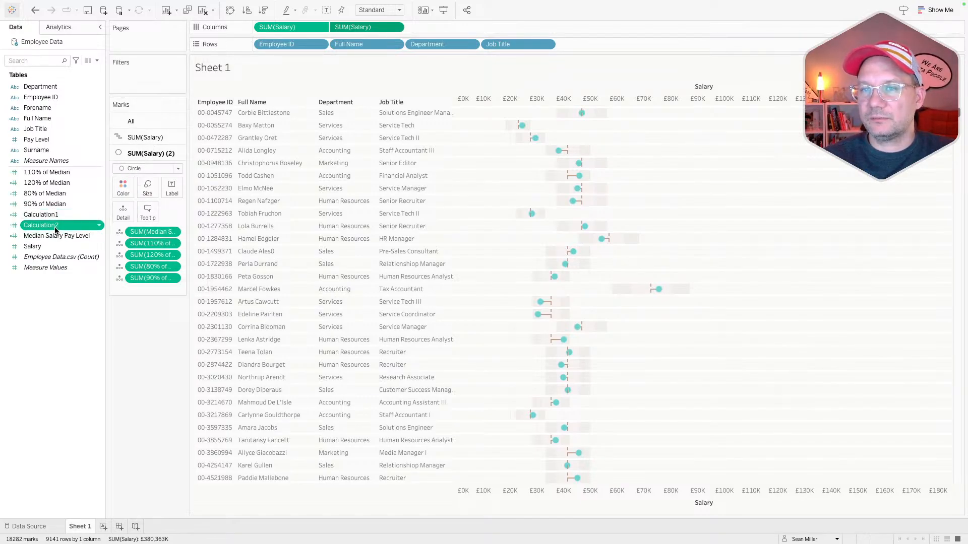
Step: Add Calculation2 to the salary circles' tooltip and set its default number format to percentage with 0 decimal places
{"action": "left_click_drag", "start_coordinate": [40, 225], "coordinate": [147, 215]}
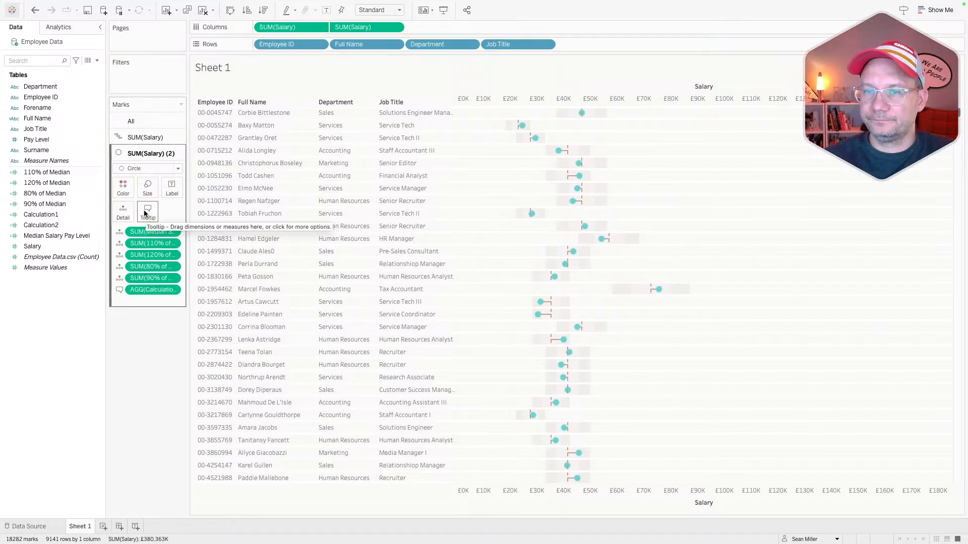
{"action": "mouse_move", "coordinate": [580, 114]}
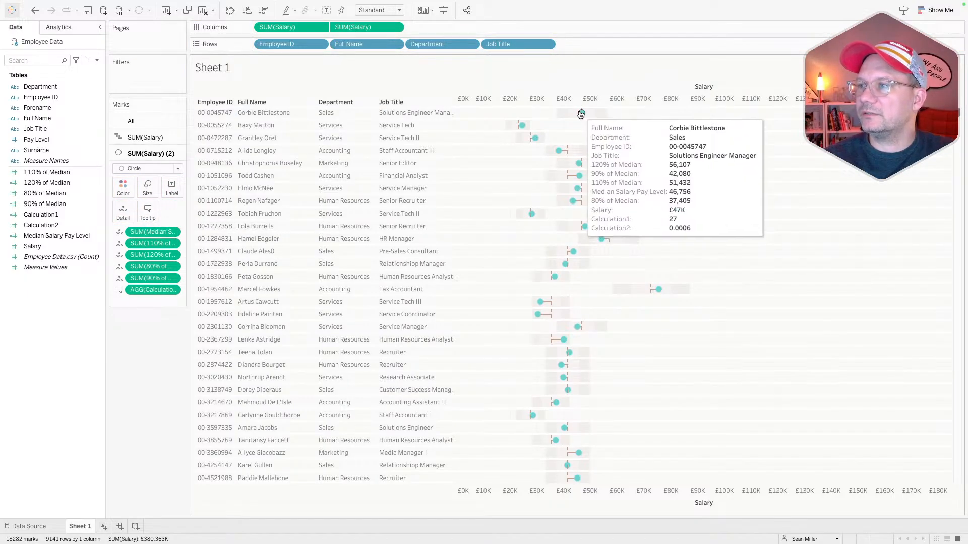
{"action": "right_click", "coordinate": [55, 227]}
{"action": "mouse_move", "coordinate": [101, 365]}
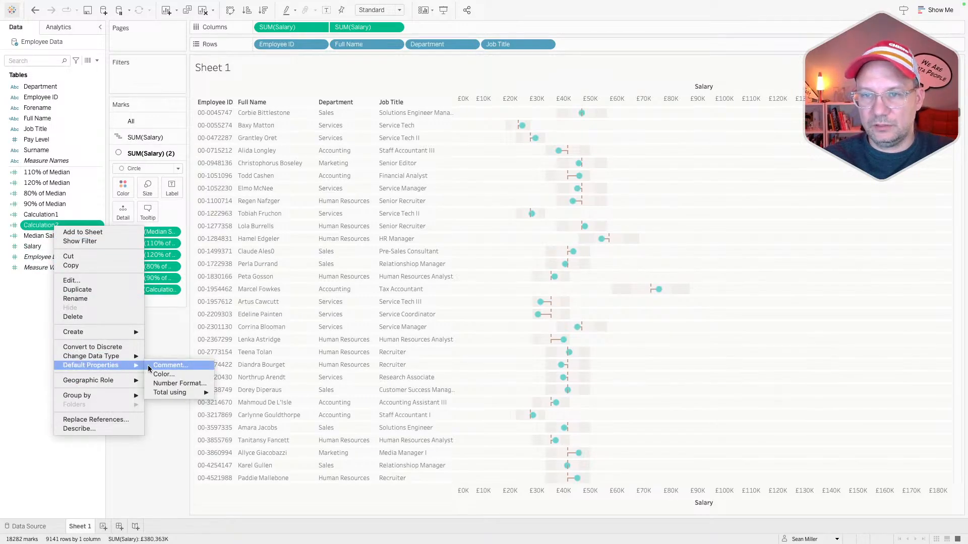
{"action": "left_click", "coordinate": [169, 384]}
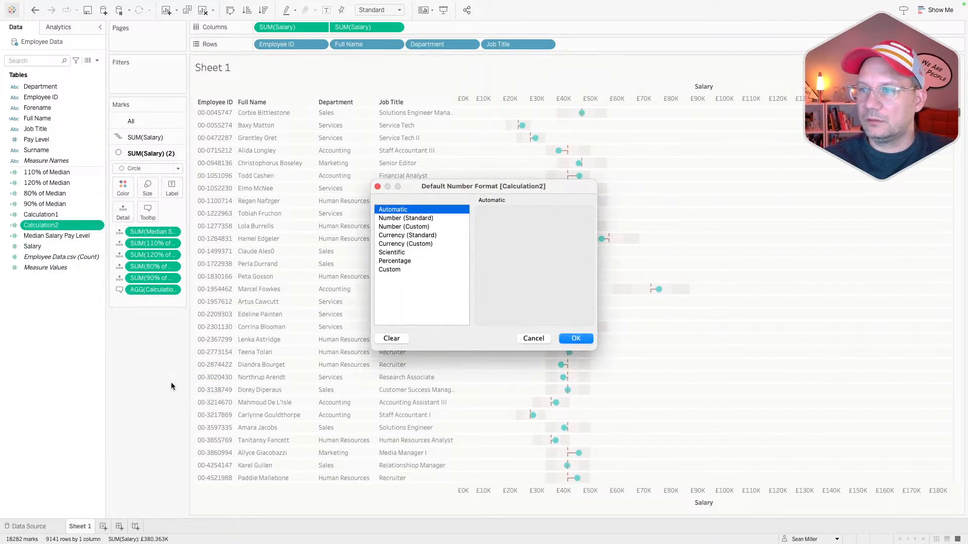
{"action": "left_click", "coordinate": [410, 261]}
{"action": "left_click", "coordinate": [509, 229]}
{"action": "left_click", "coordinate": [509, 229]}
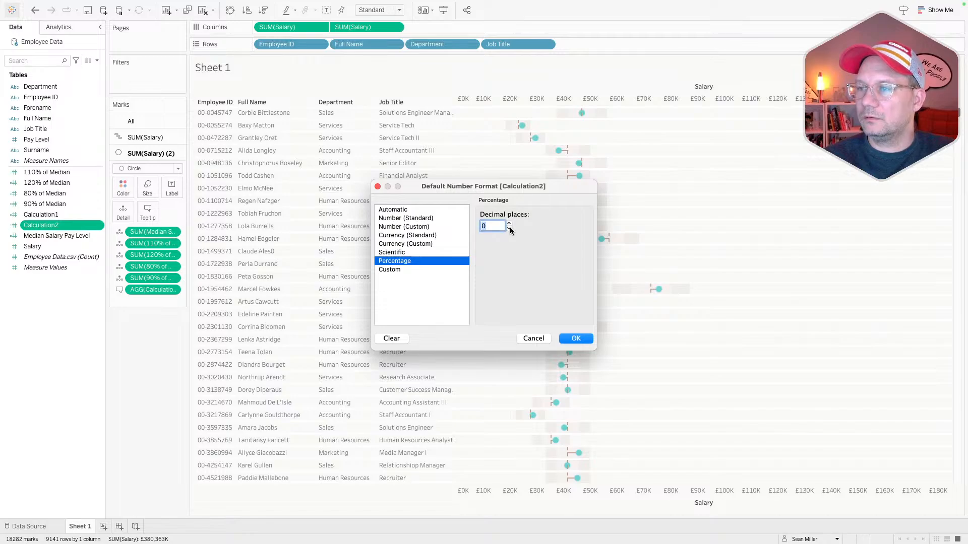
{"action": "left_click", "coordinate": [575, 338]}
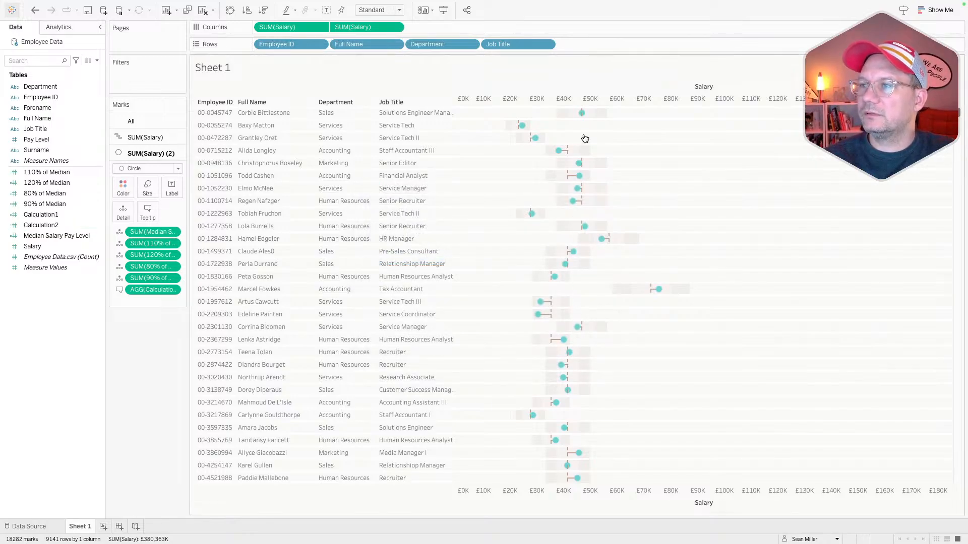
{"action": "mouse_move", "coordinate": [581, 114]}
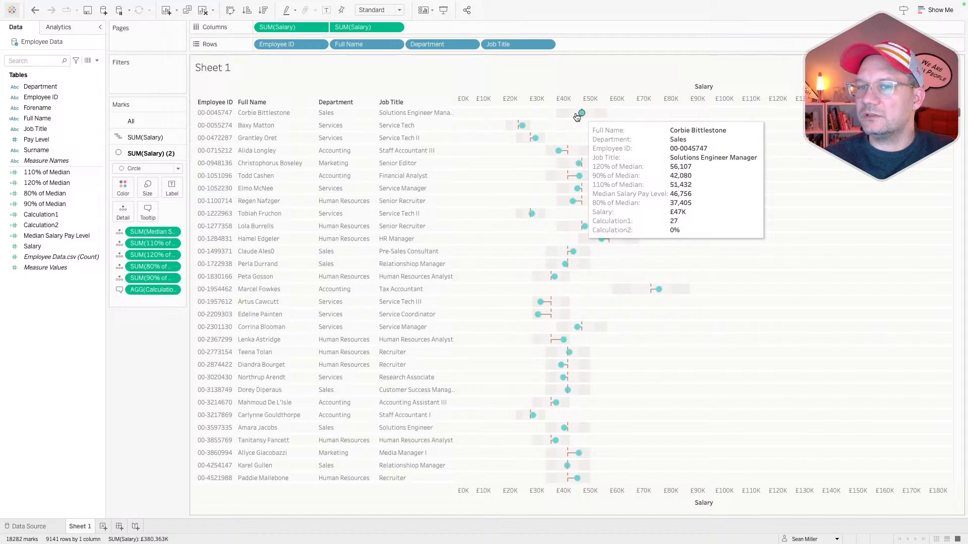
Step: Edit Calculation2 so the numerator reads (SUM([Salary])-SUM([Median Salary Pay Level]))
{"action": "right_click", "coordinate": [55, 232]}
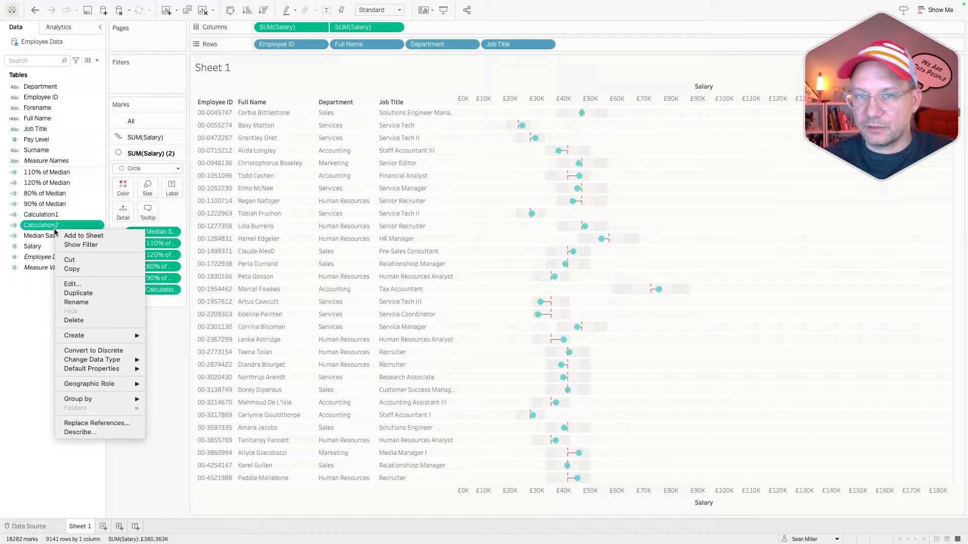
{"action": "left_click", "coordinate": [71, 284]}
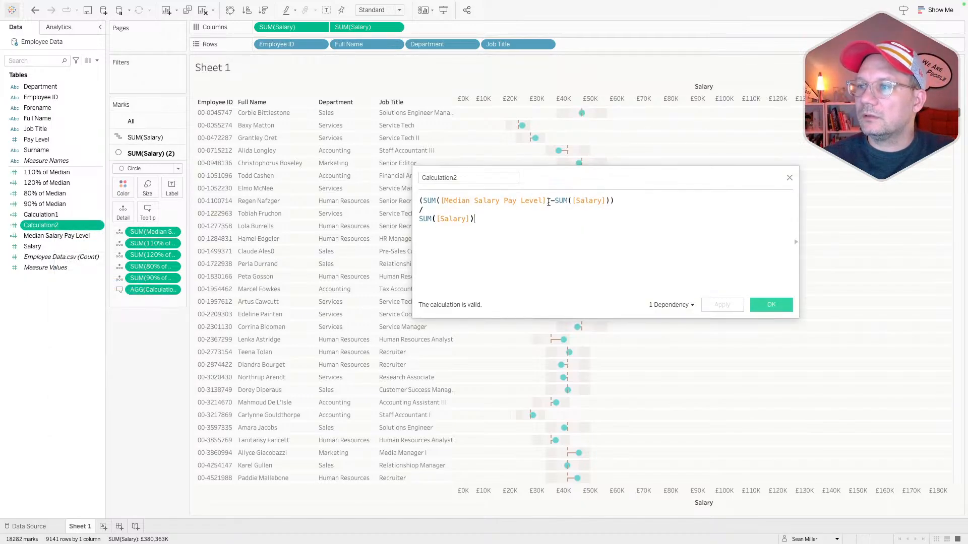
{"action": "left_click_drag", "start_coordinate": [545, 201], "coordinate": [444, 204]}
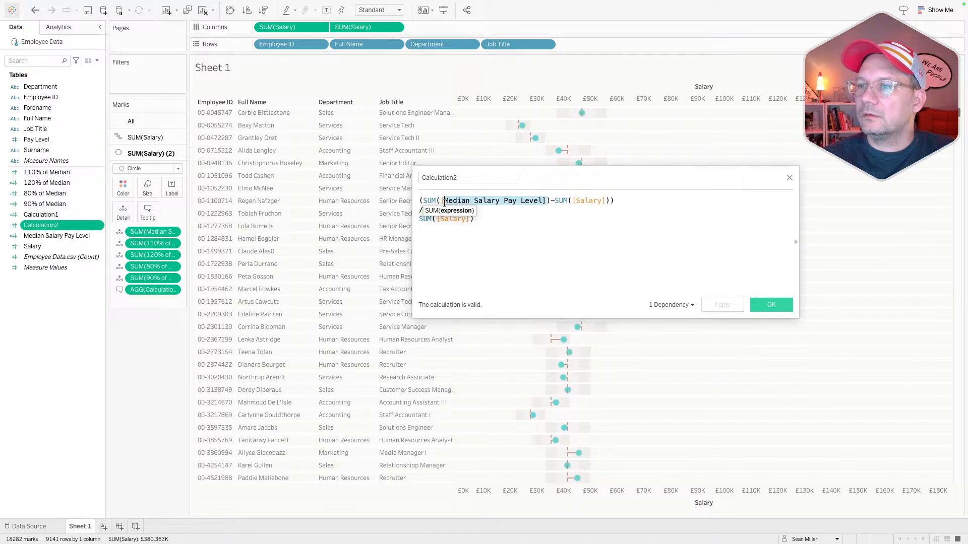
{"action": "type", "text": "[Sal"}
{"action": "key", "text": "Return"}
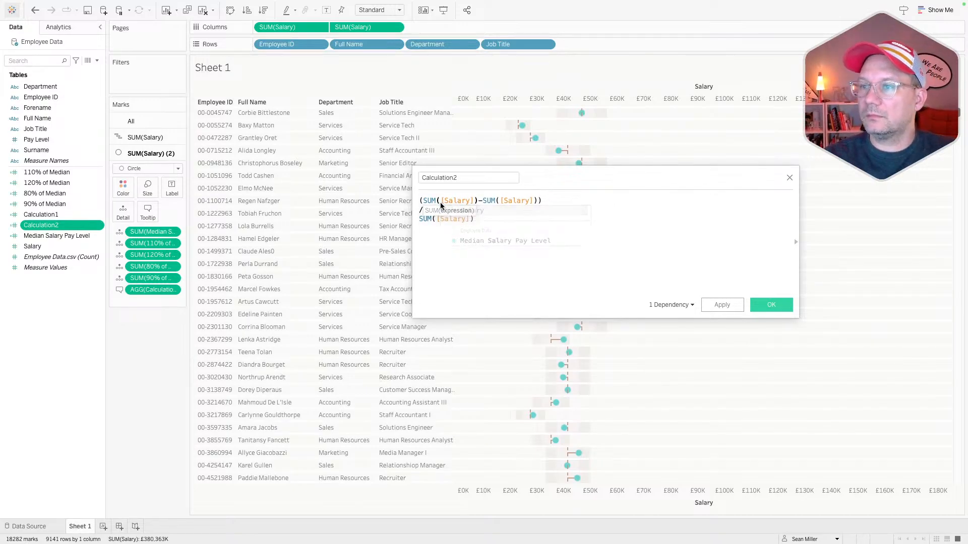
{"action": "double_click", "coordinate": [518, 200]}
{"action": "type", "text": "med"}
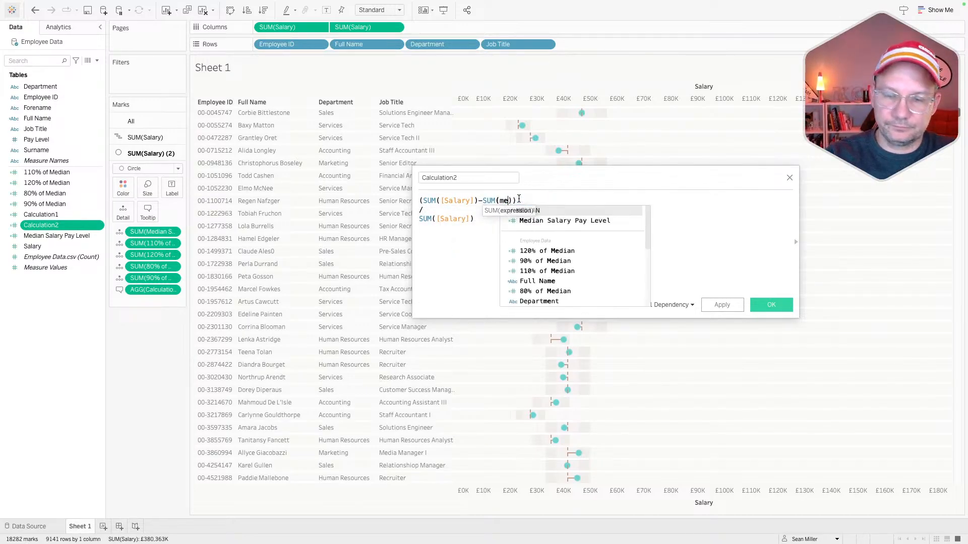
{"action": "left_click", "coordinate": [528, 219]}
Step: Replace Calculation2's denominator with SUM([Median Salary Pay Level]) and save the calculation
{"action": "double_click", "coordinate": [443, 219]}
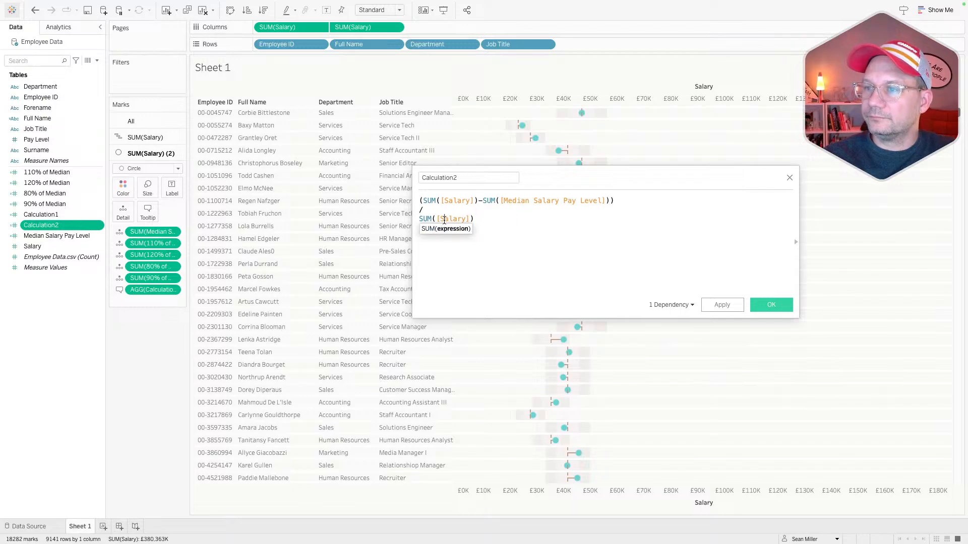
{"action": "type", "text": "med"}
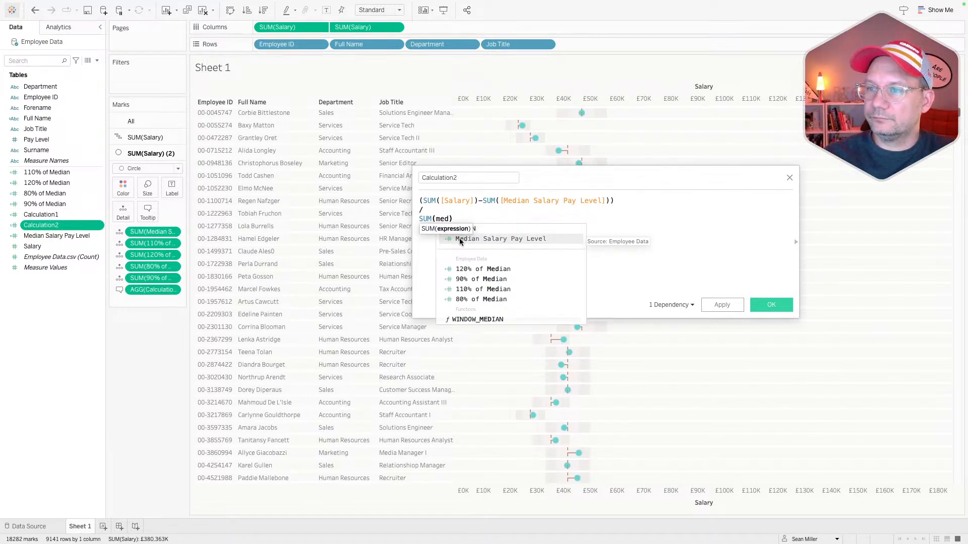
{"action": "left_click", "coordinate": [504, 239]}
{"action": "left_click", "coordinate": [769, 306]}
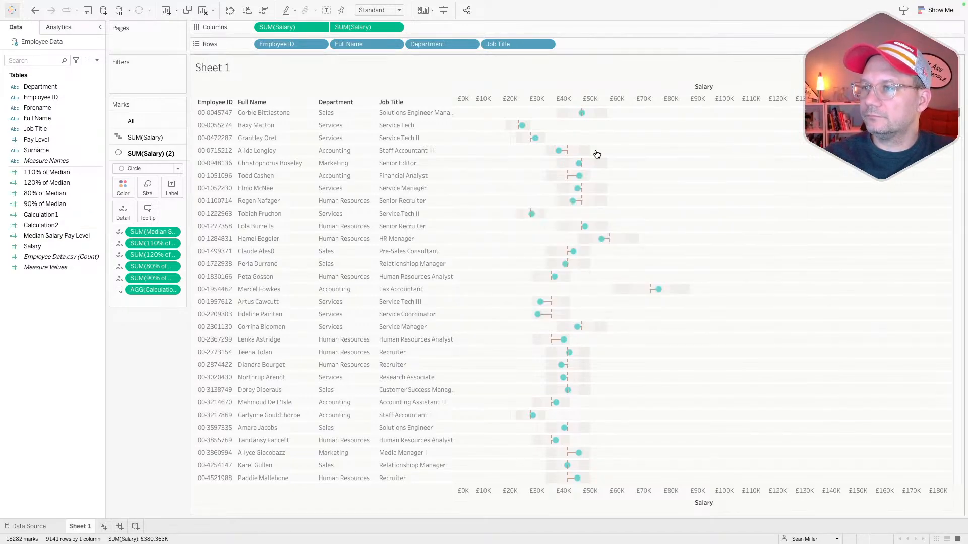
Step: Check several salary circles' tooltips and prefix Calculation2's formula with 1-
{"action": "mouse_move", "coordinate": [581, 117]}
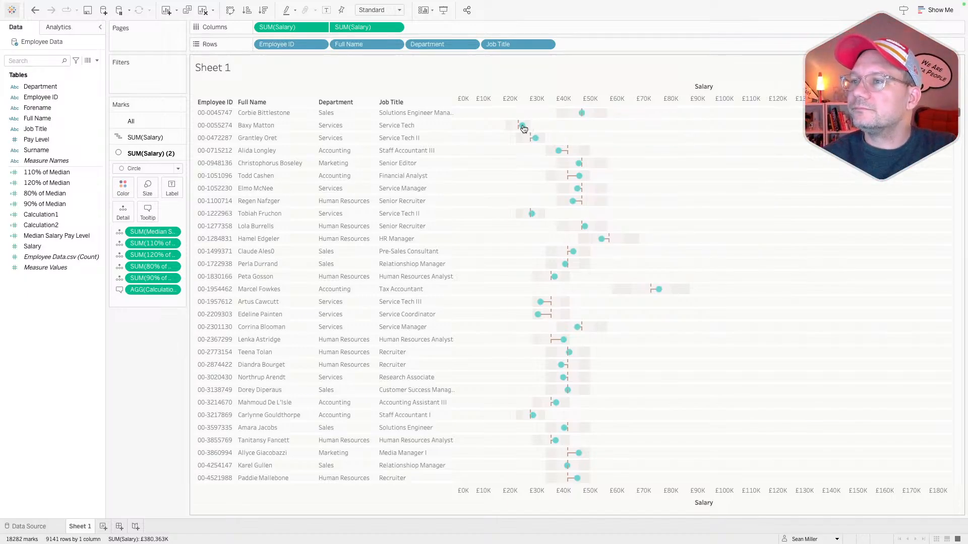
{"action": "mouse_move", "coordinate": [522, 127]}
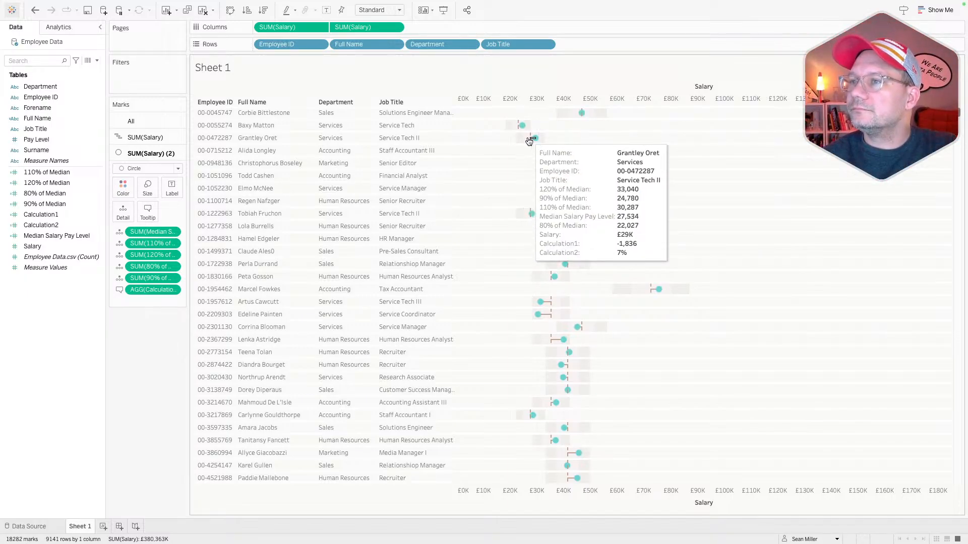
{"action": "mouse_move", "coordinate": [583, 116]}
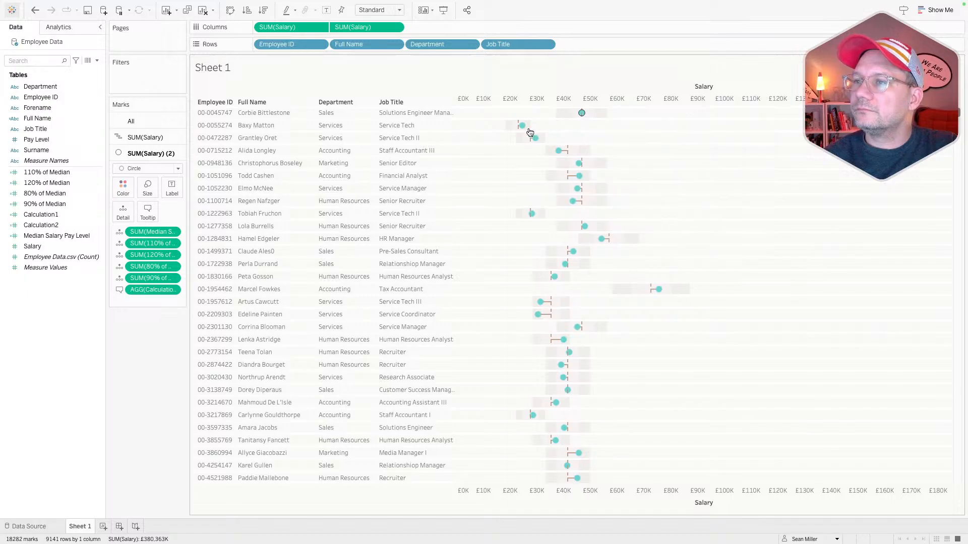
{"action": "right_click", "coordinate": [41, 227]}
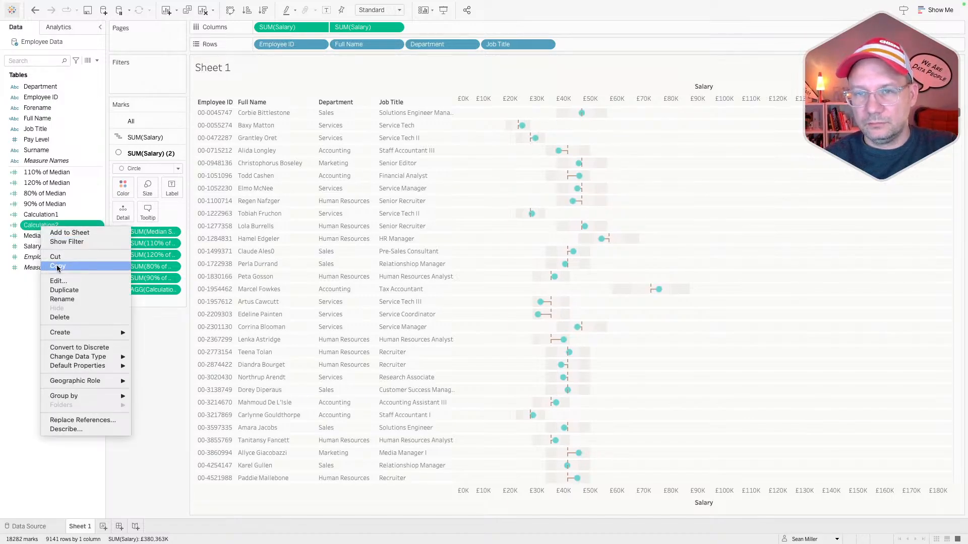
{"action": "left_click", "coordinate": [58, 281]}
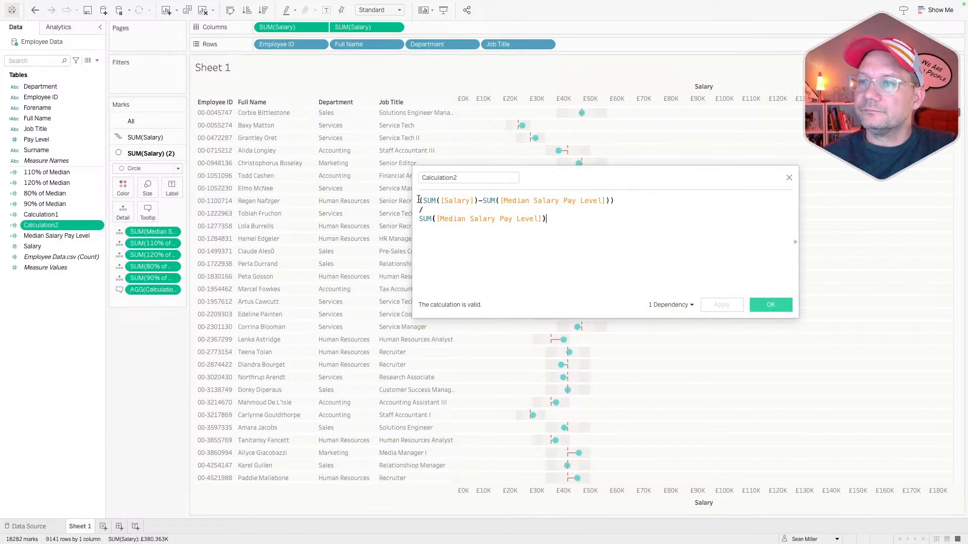
{"action": "left_click", "coordinate": [419, 201]}
{"action": "type", "text": "1-"}
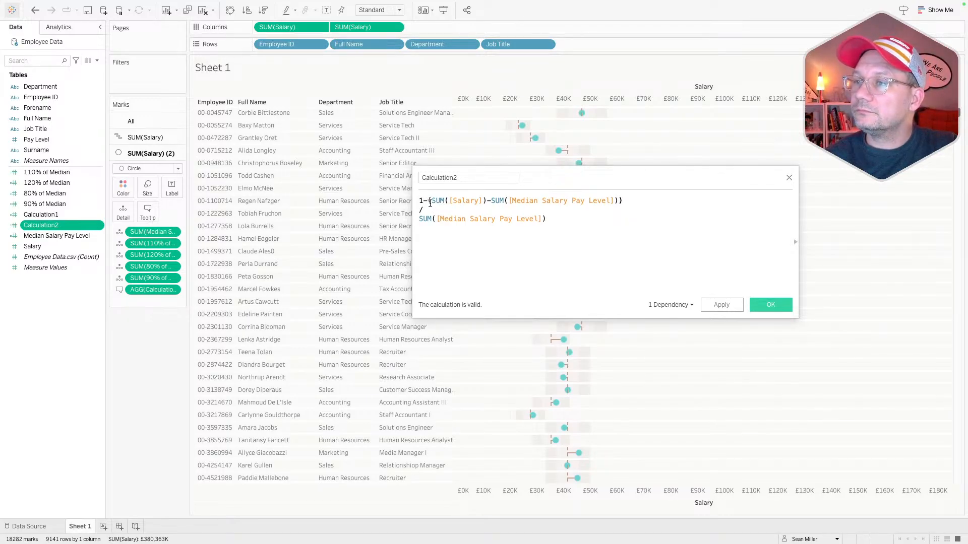
Step: Swap the fields in Calculation2's numerator so it reads (SUM([Median Salary Pay Level])-SUM([Salary]))
{"action": "mouse_move", "coordinate": [522, 126]}
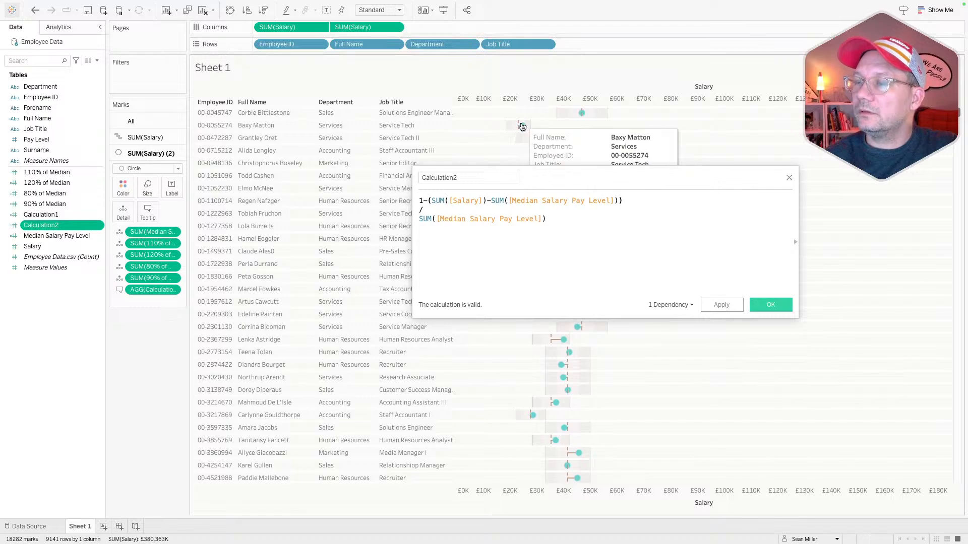
{"action": "left_click_drag", "start_coordinate": [549, 177], "coordinate": [536, 249]}
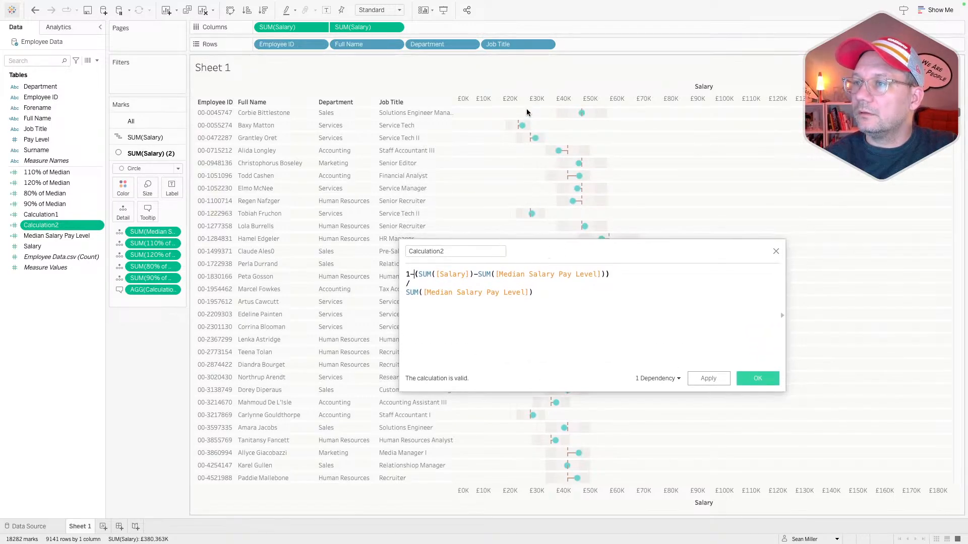
{"action": "mouse_move", "coordinate": [559, 151]}
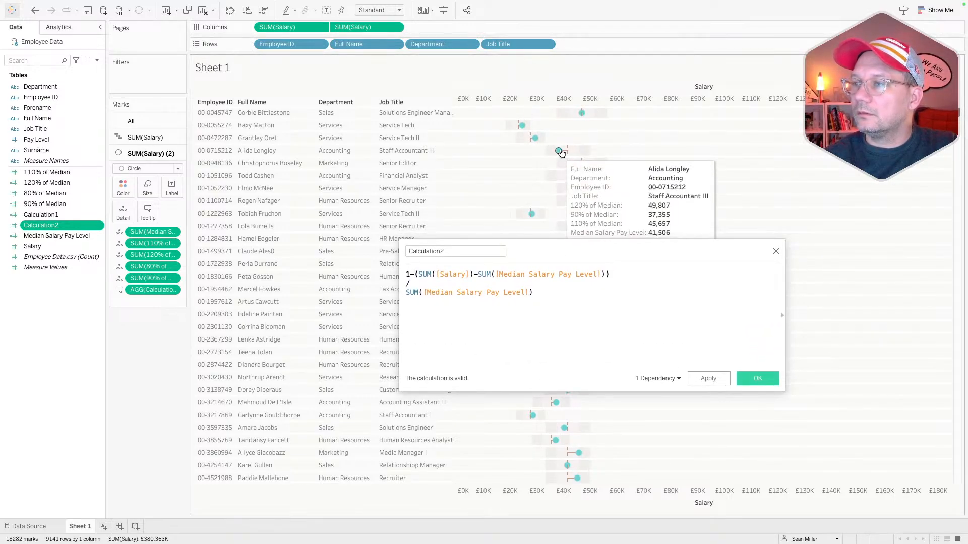
{"action": "left_click_drag", "start_coordinate": [598, 246], "coordinate": [590, 340]}
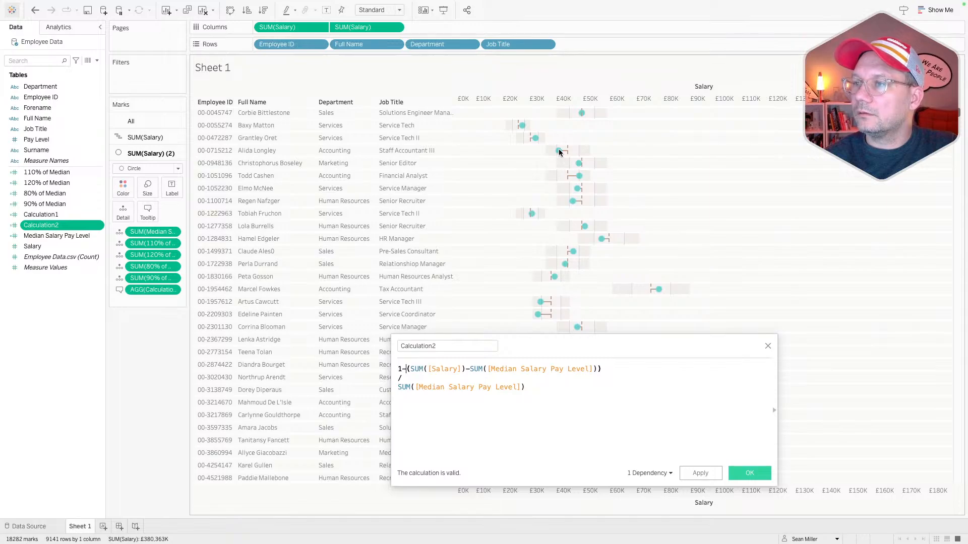
{"action": "mouse_move", "coordinate": [560, 151]}
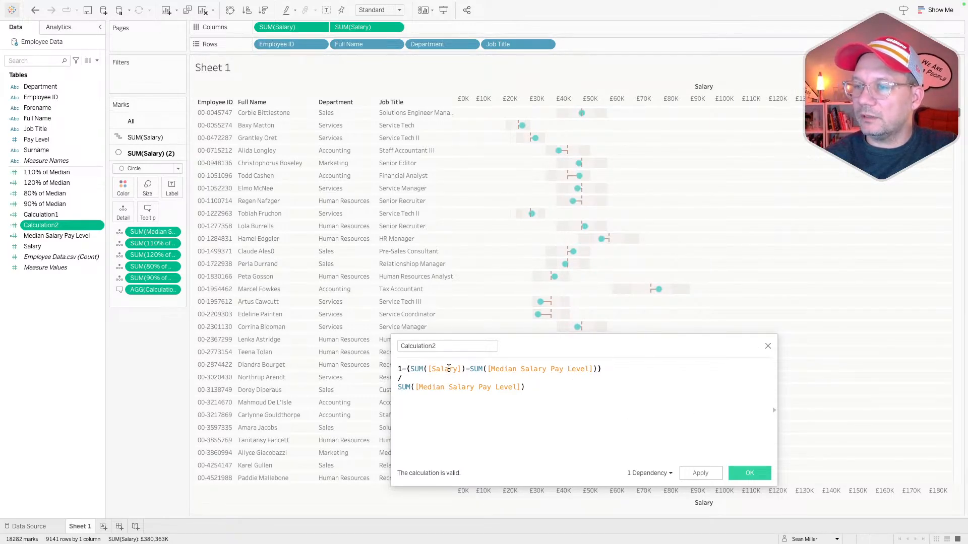
{"action": "double_click", "coordinate": [448, 369]}
{"action": "type", "text": "med"}
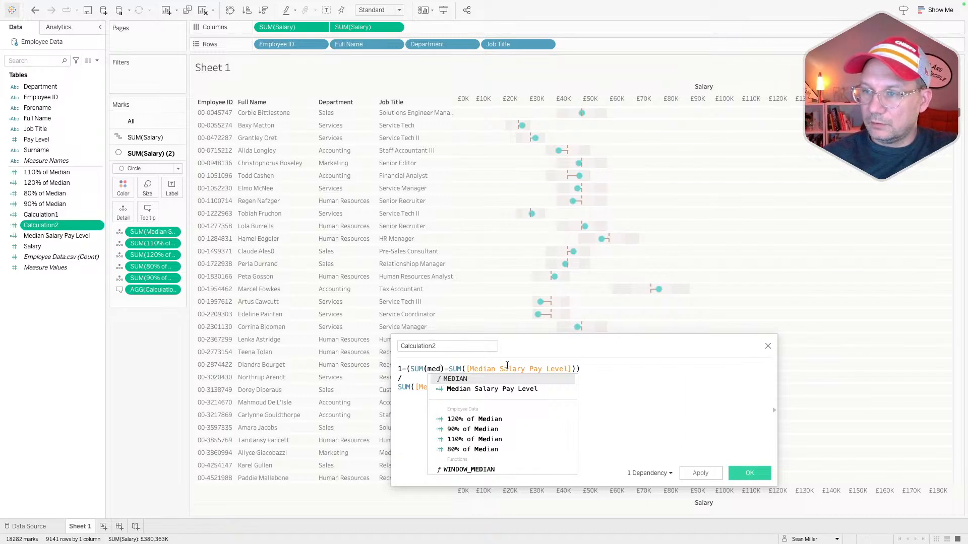
{"action": "left_click", "coordinate": [477, 387]}
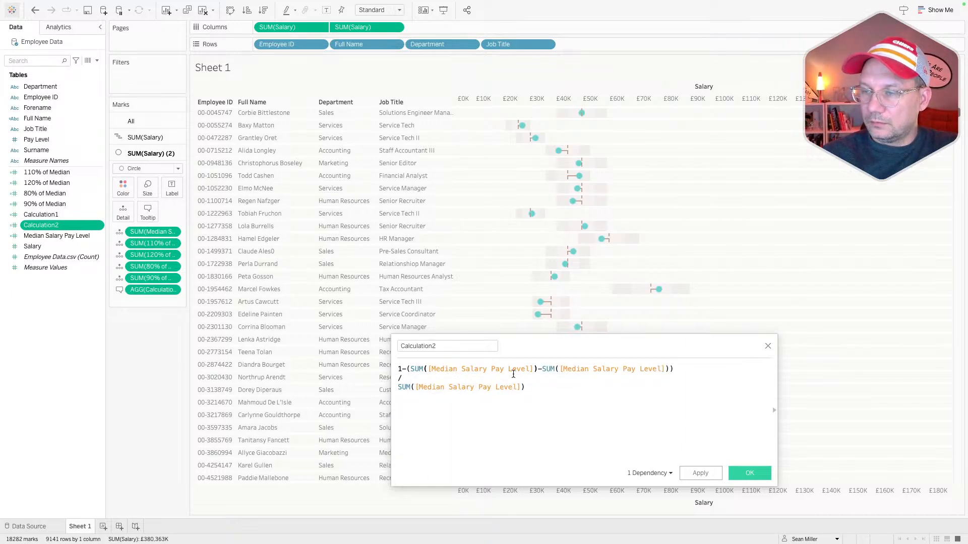
{"action": "double_click", "coordinate": [508, 369]}
{"action": "double_click", "coordinate": [626, 369]}
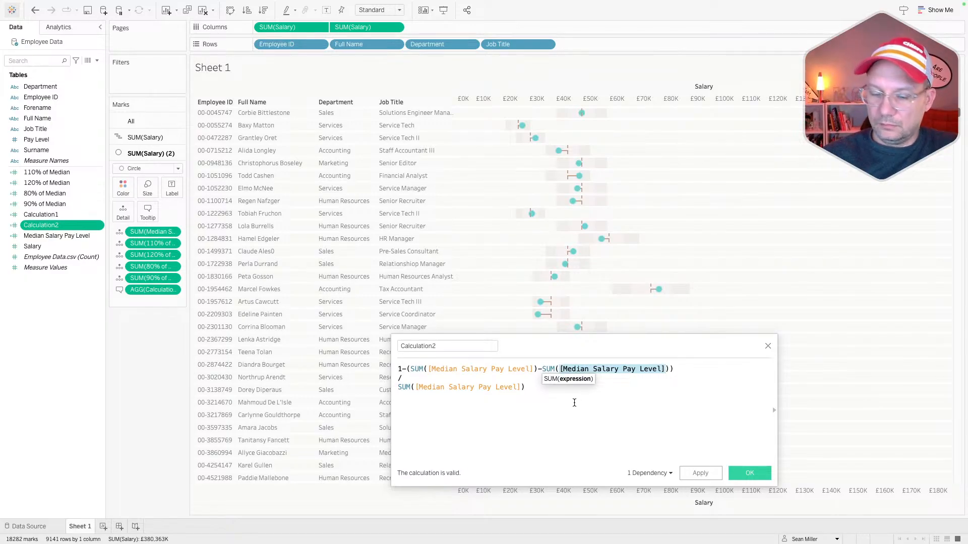
{"action": "type", "text": "sa"}
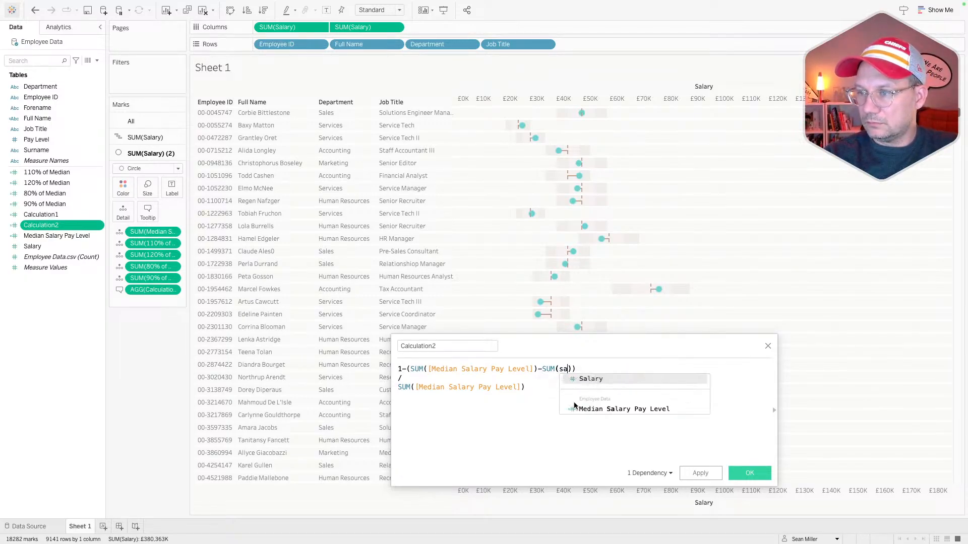
{"action": "left_click", "coordinate": [583, 378]}
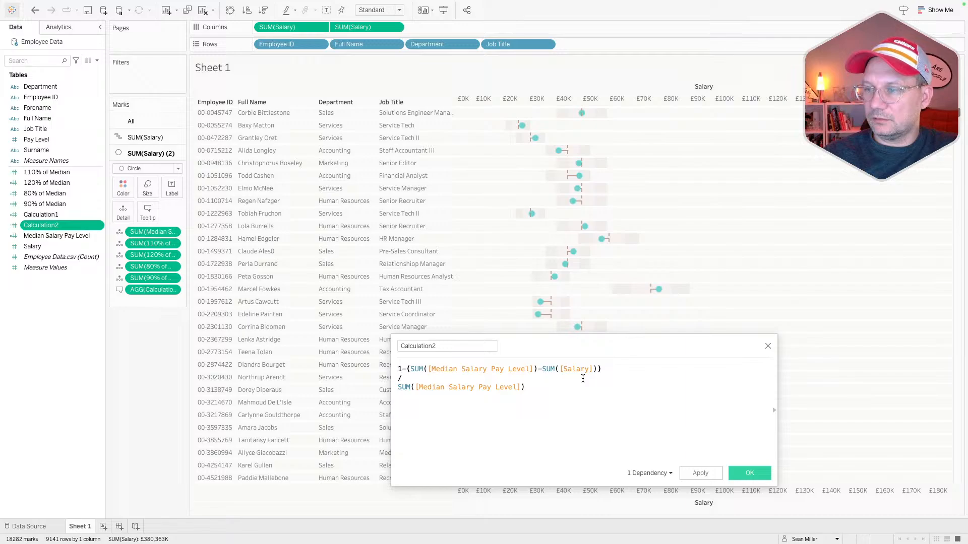
Step: Replace Calculation2's denominator with SUM([Salary]) and apply the formula
{"action": "double_click", "coordinate": [460, 387]}
{"action": "type", "text": "sa"}
{"action": "left_click", "coordinate": [461, 395]}
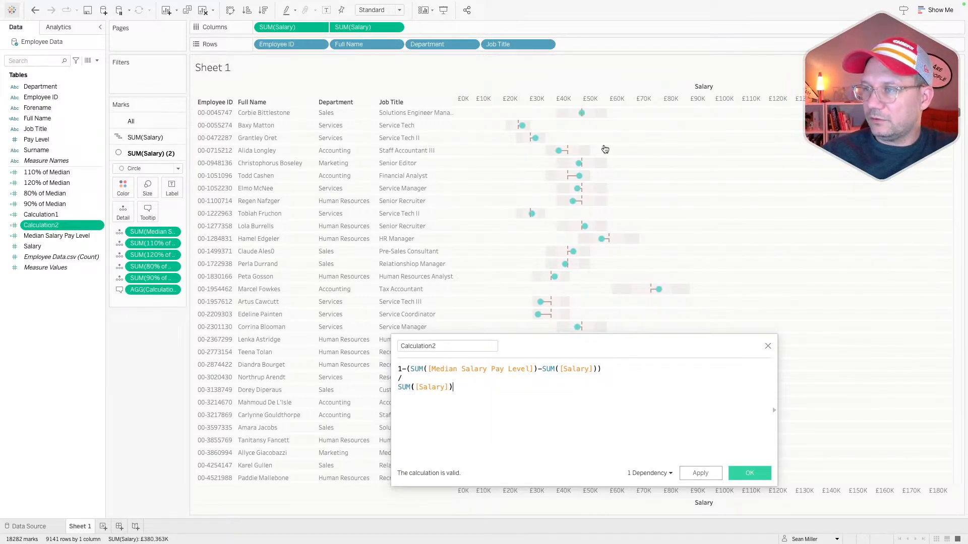
{"action": "mouse_move", "coordinate": [580, 179]}
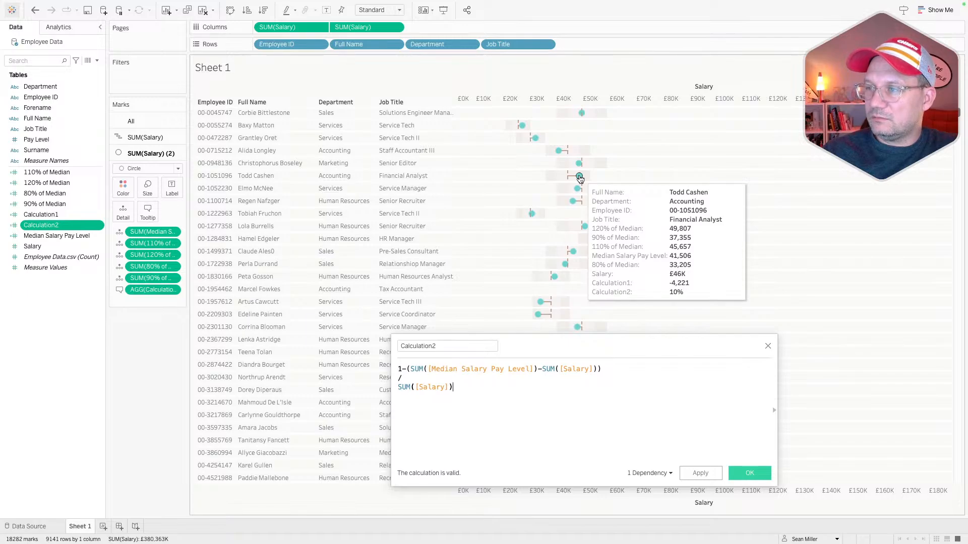
{"action": "left_click", "coordinate": [698, 472]}
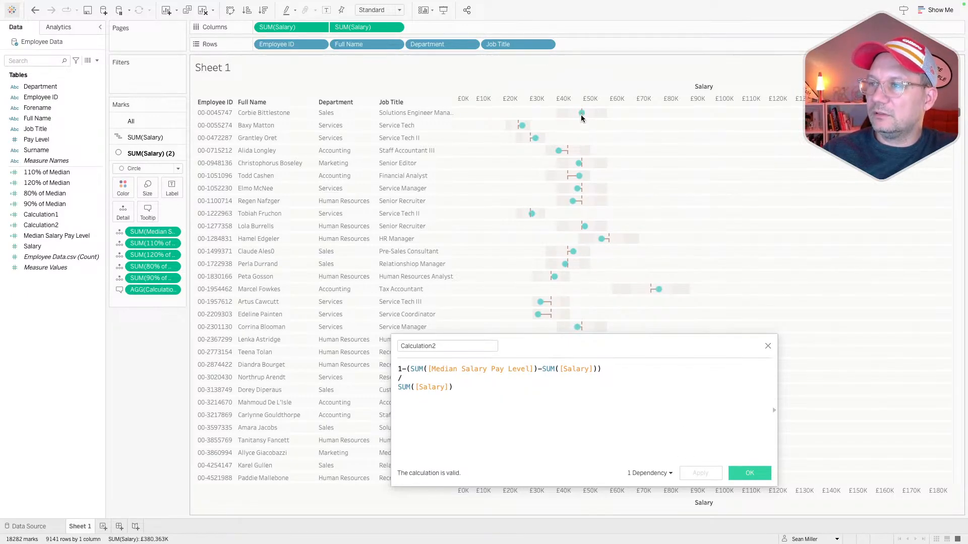
Step: Compare the Calculation2 percentages in the salary circles' tooltips with those in the reference Tableau Public dashboard in the browser
{"action": "mouse_move", "coordinate": [581, 114]}
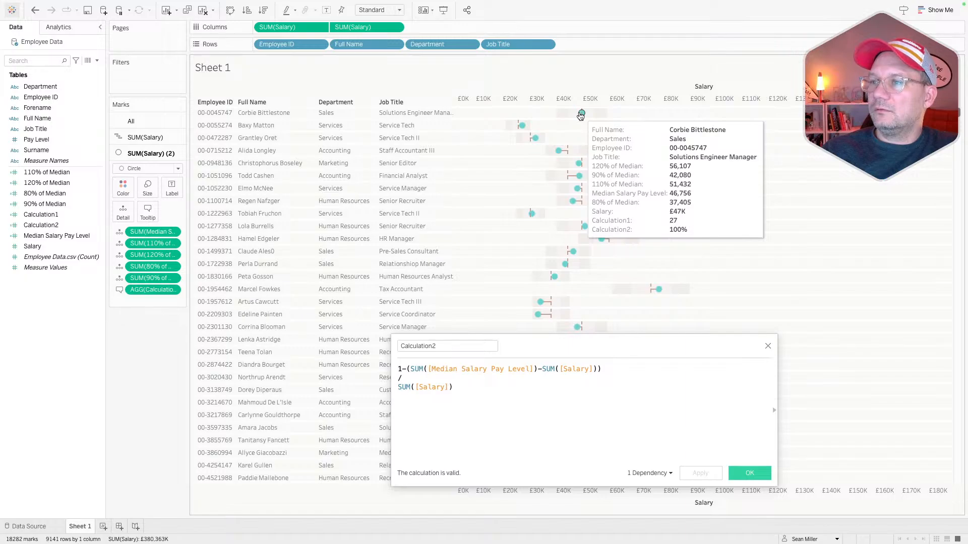
{"action": "mouse_move", "coordinate": [523, 127]}
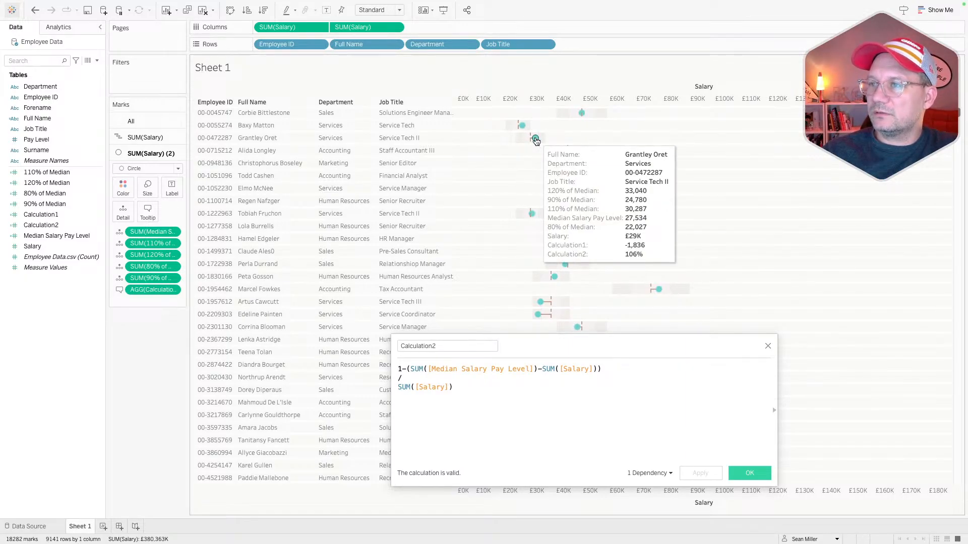
{"action": "mouse_move", "coordinate": [559, 155]}
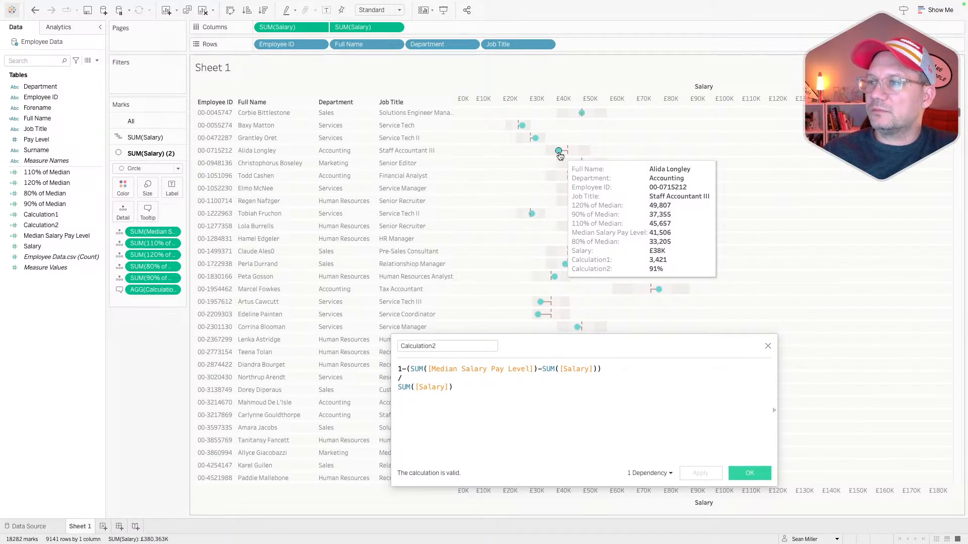
{"action": "key", "text": "ctrl+Right"}
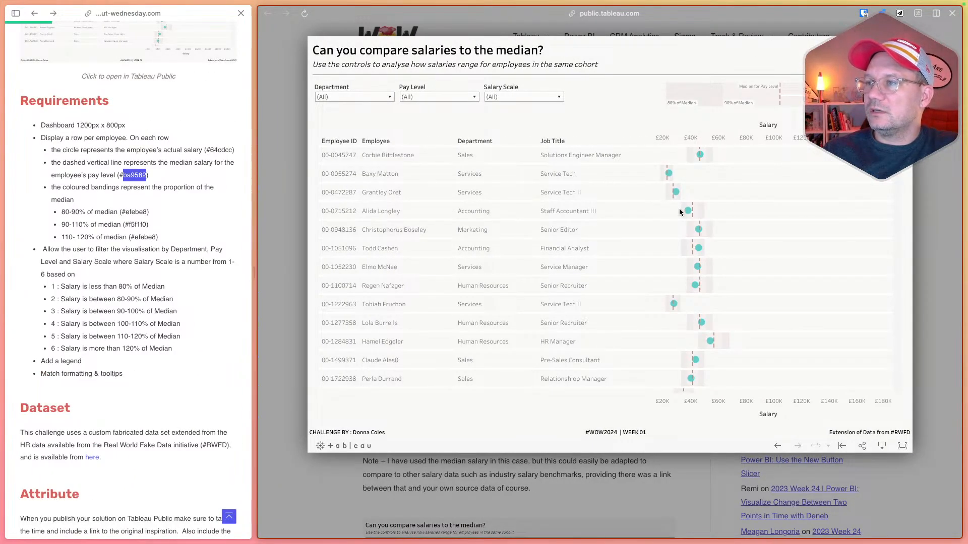
{"action": "mouse_move", "coordinate": [688, 214]}
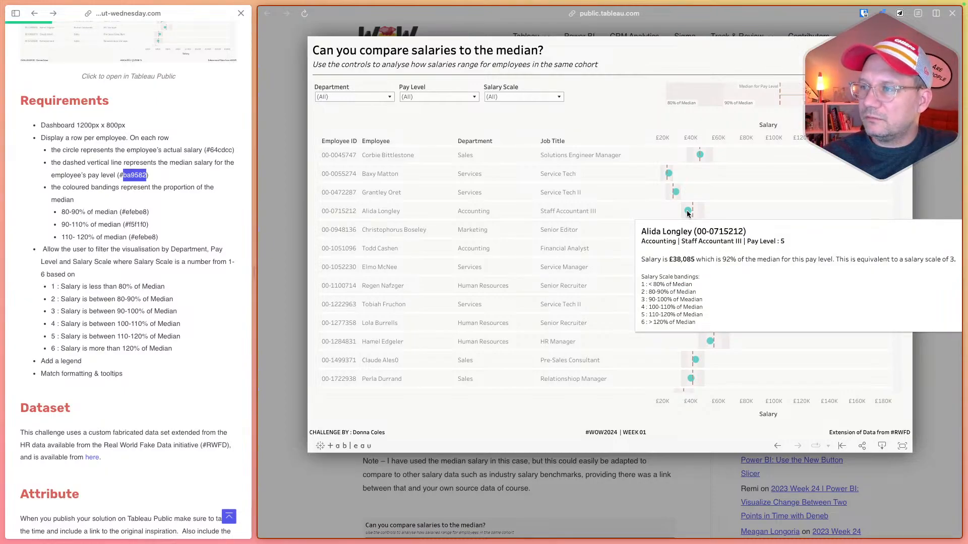
{"action": "key", "text": "ctrl+Left"}
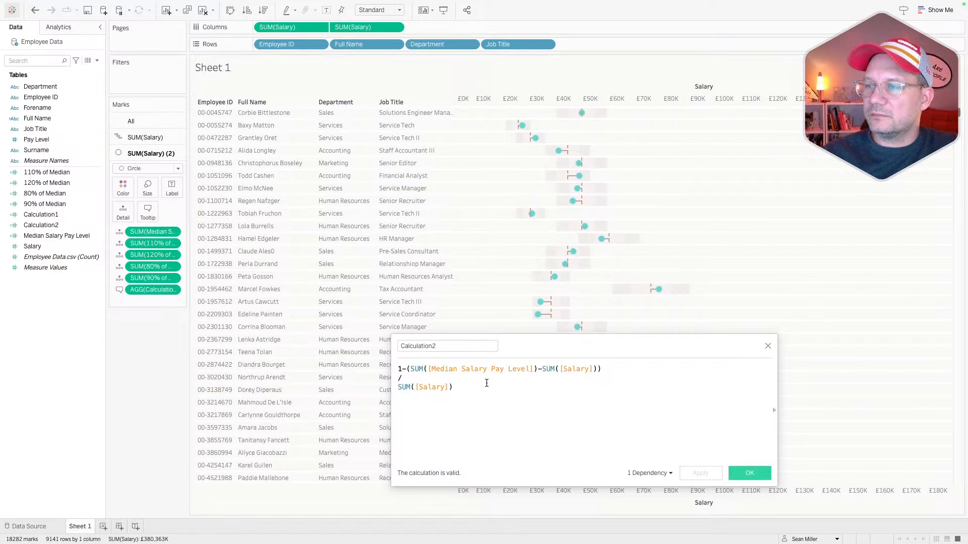
{"action": "mouse_move", "coordinate": [582, 176]}
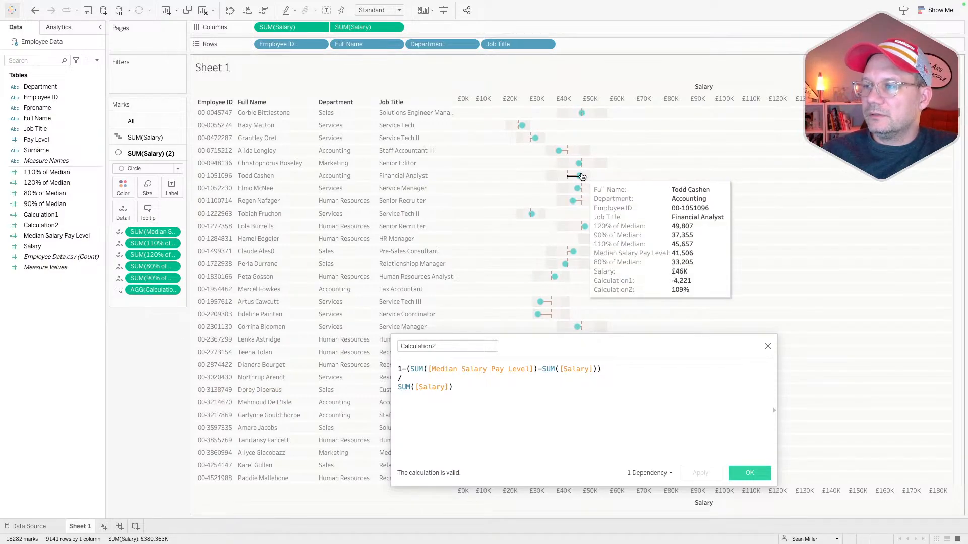
{"action": "key", "text": "ctrl+Right"}
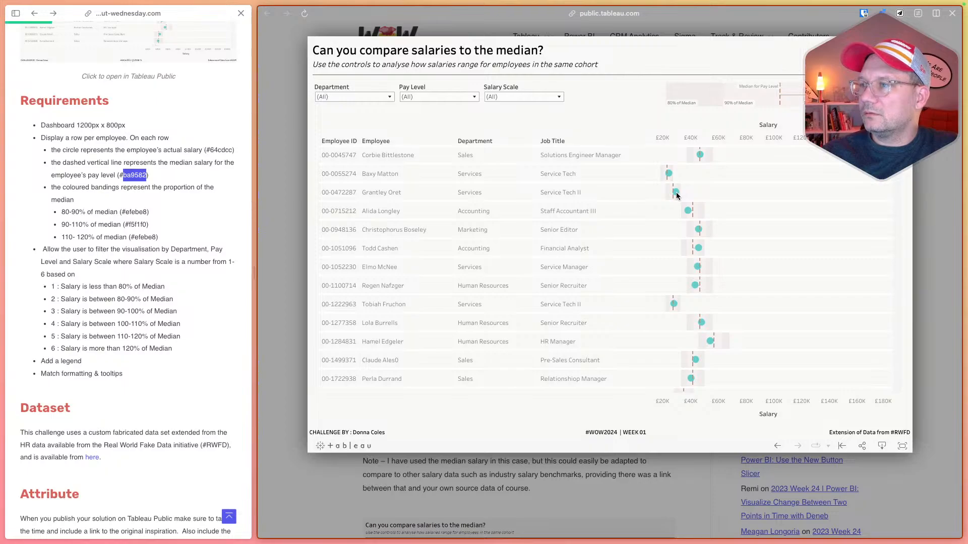
{"action": "mouse_move", "coordinate": [677, 196]}
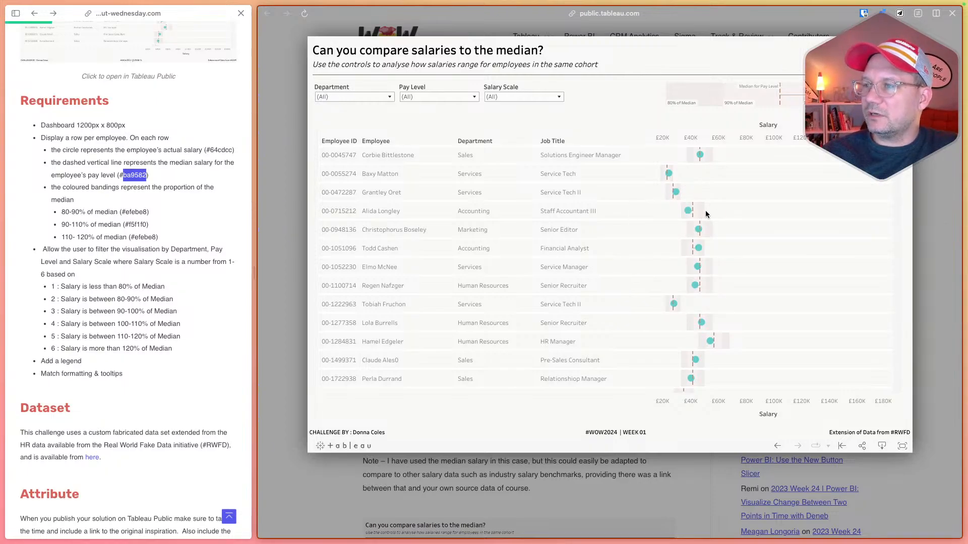
{"action": "key", "text": "ctrl+Left"}
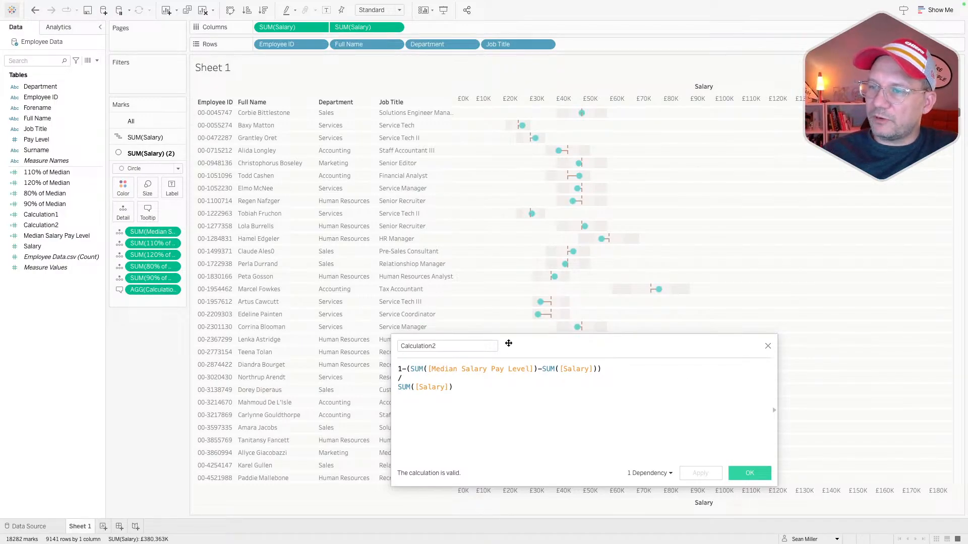
Step: Rename Calculation2 as "% of Median" and save the calculated field
{"action": "double_click", "coordinate": [470, 347]}
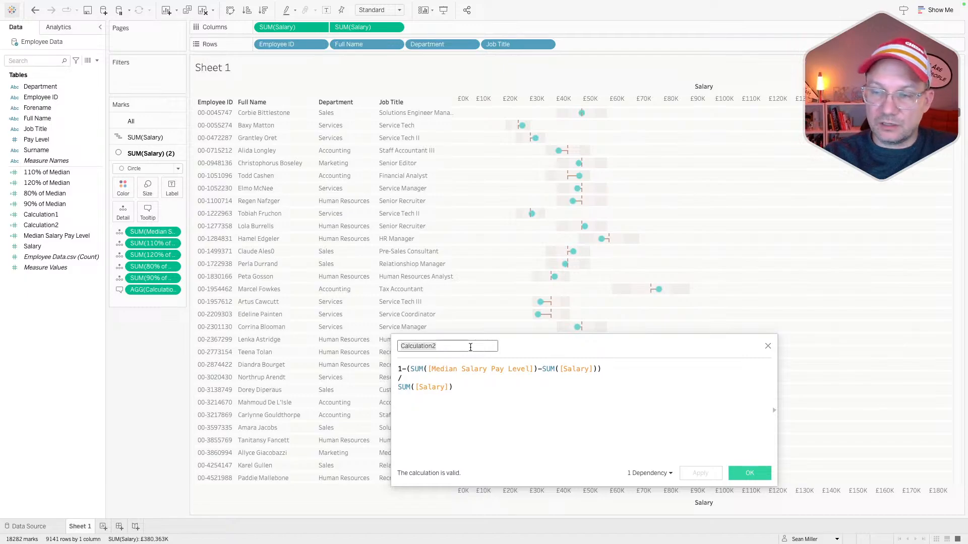
{"action": "type", "text": "% "}
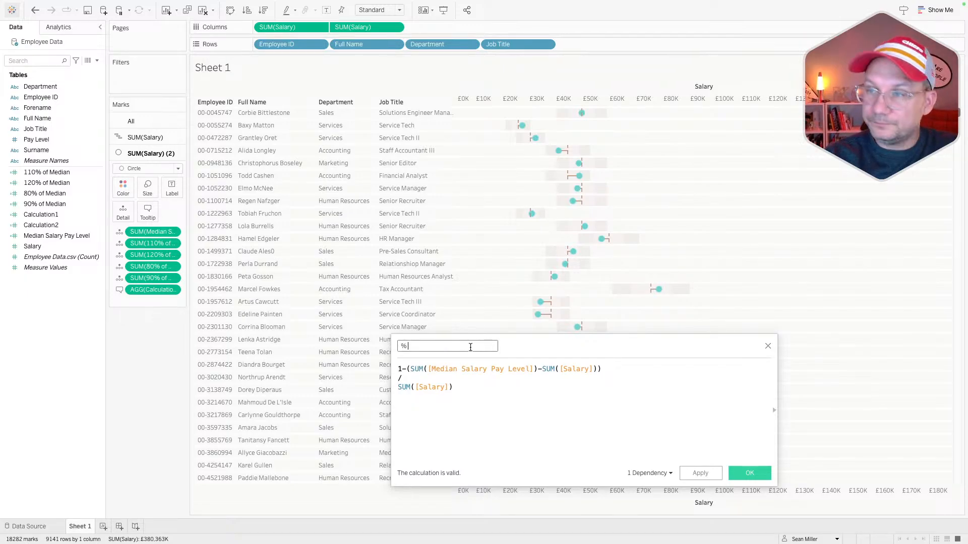
{"action": "type", "text": "of Median"}
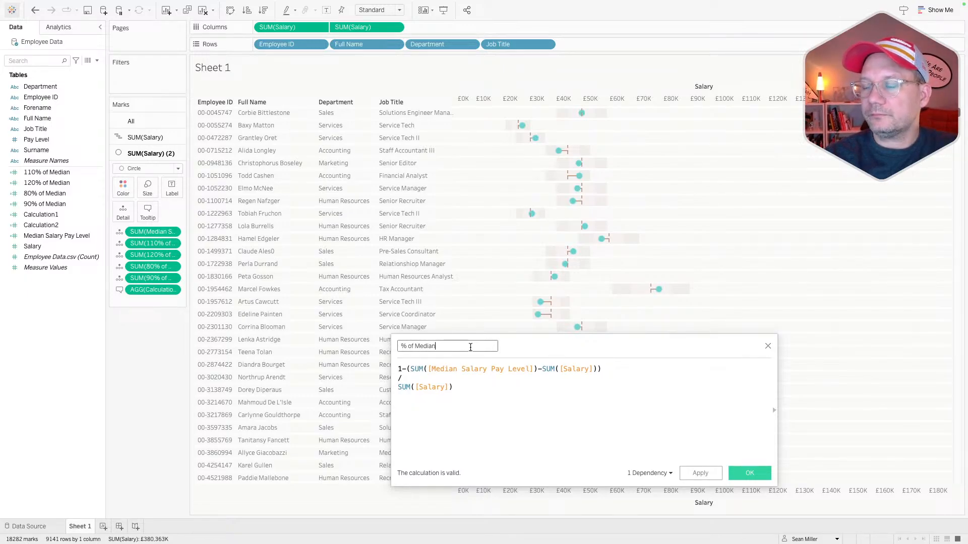
{"action": "left_click", "coordinate": [748, 474]}
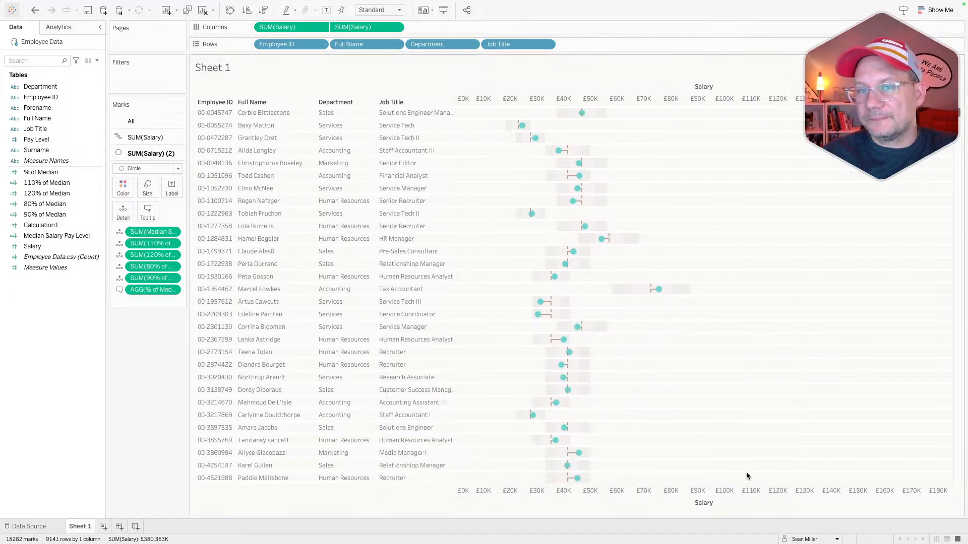
Step: Rename Calculation1 as "Difference from median" and save the calculated field
{"action": "left_click", "coordinate": [63, 225]}
{"action": "right_click", "coordinate": [63, 226]}
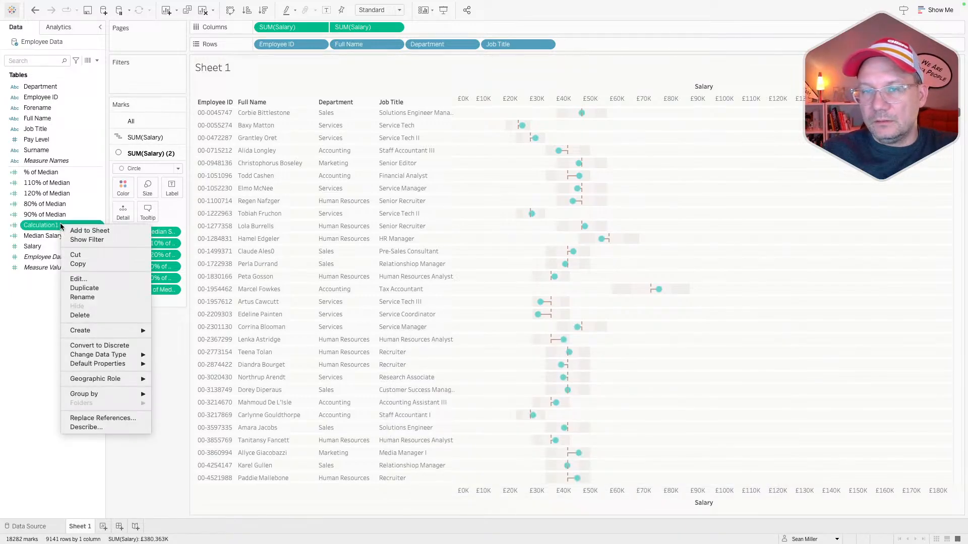
{"action": "left_click", "coordinate": [78, 279]}
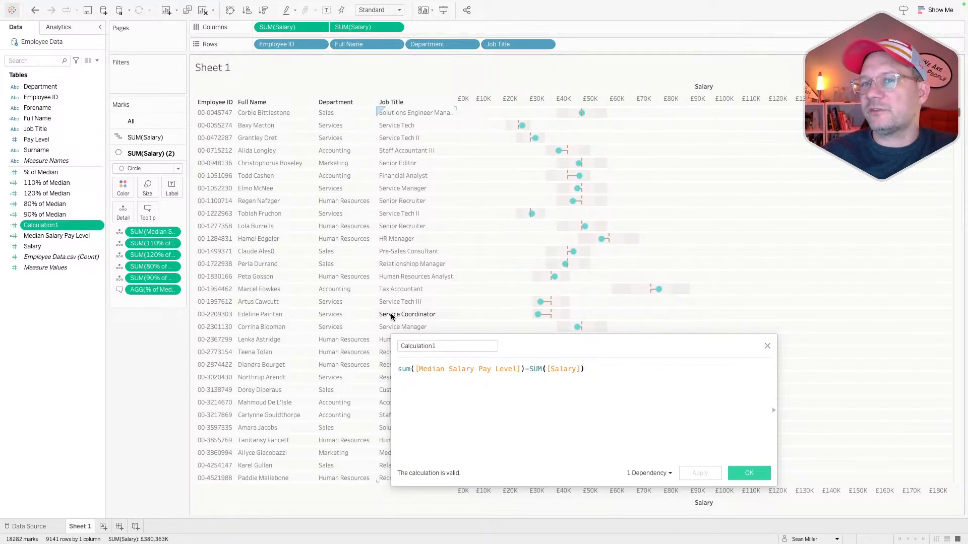
{"action": "double_click", "coordinate": [463, 344]}
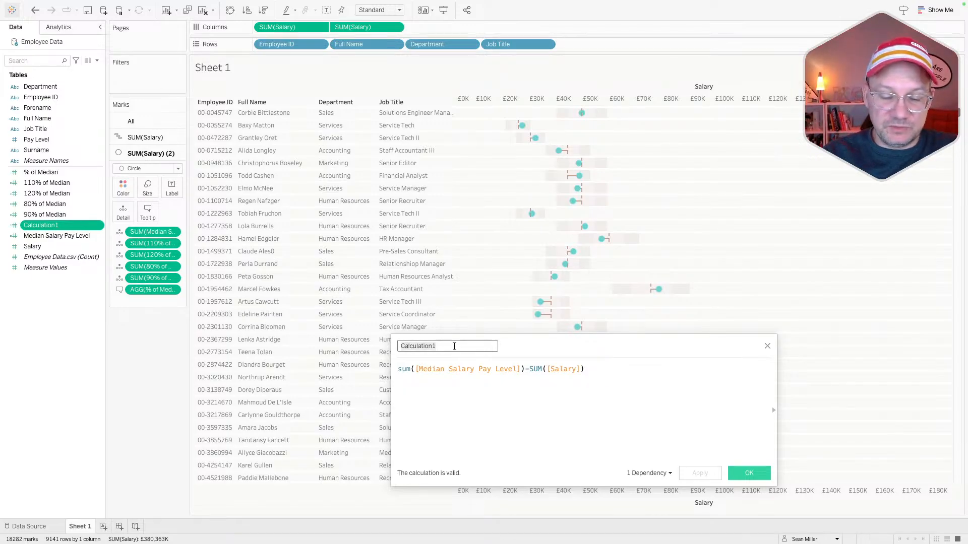
{"action": "type", "text": "Differen"}
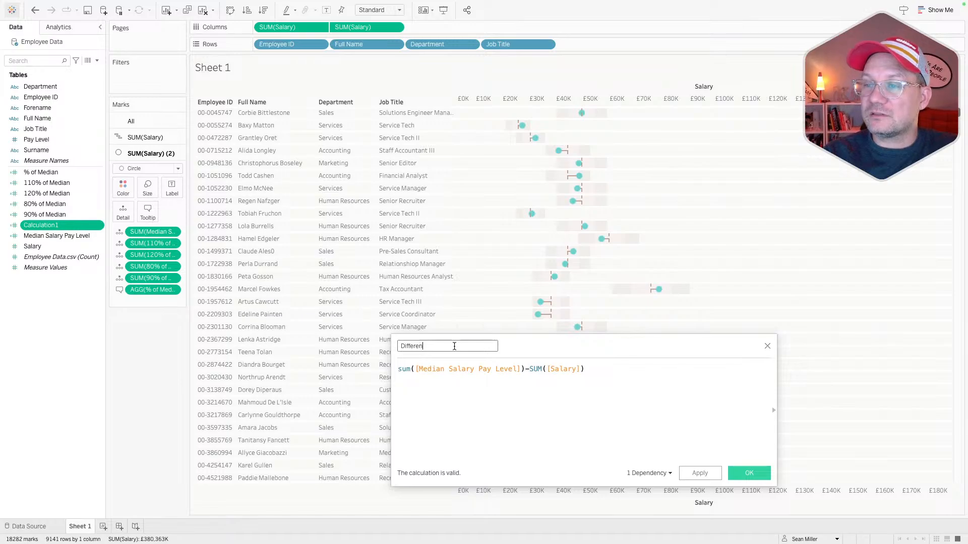
{"action": "type", "text": "ce from me"}
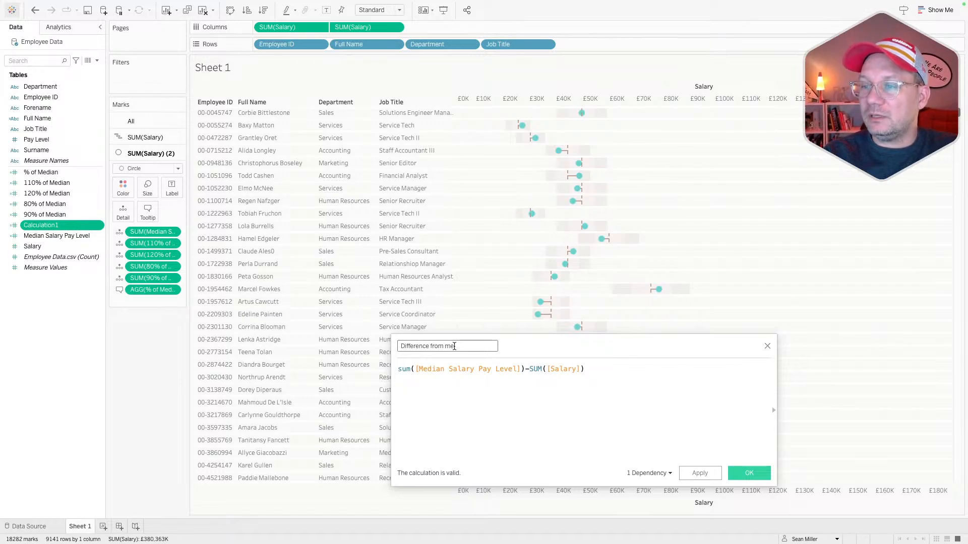
{"action": "type", "text": "dian"}
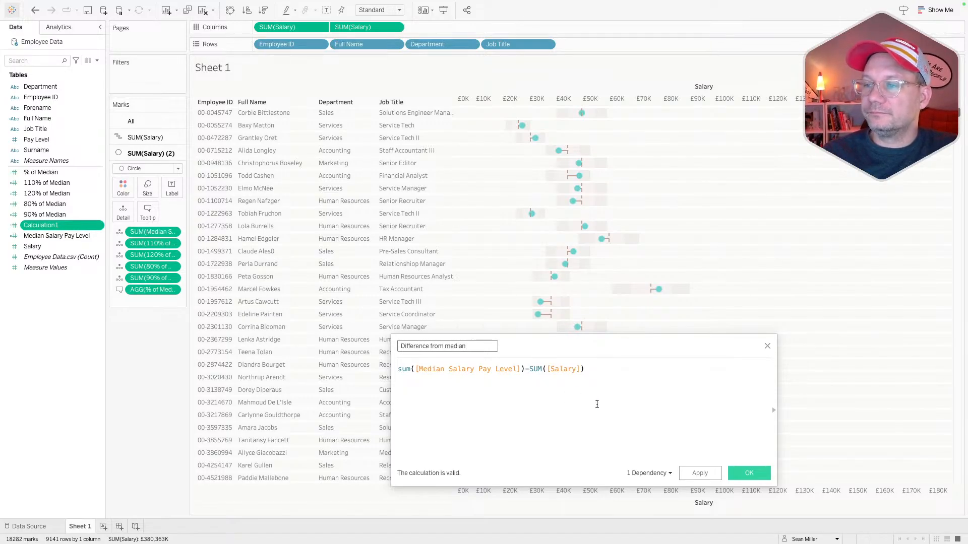
{"action": "left_click", "coordinate": [748, 472]}
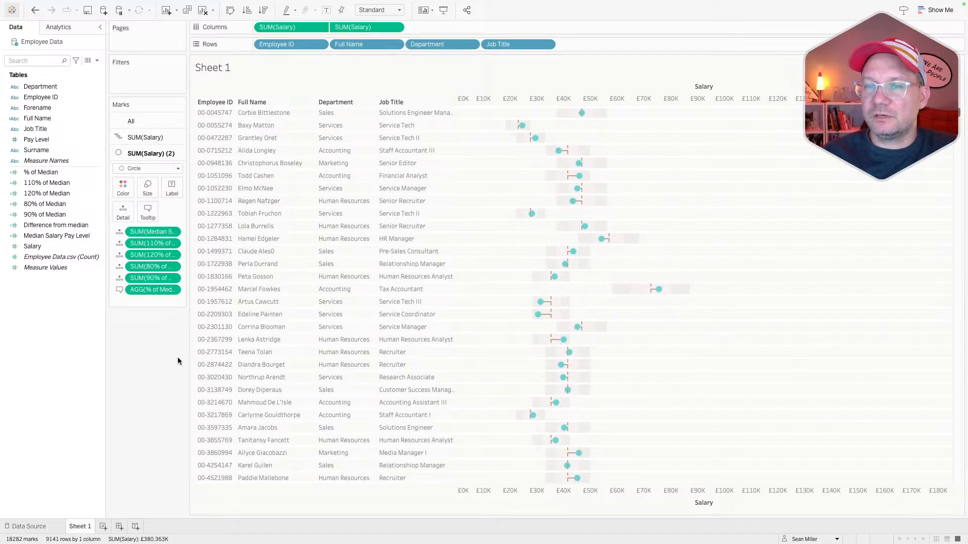
Step: Switch to the reference Tableau Public dashboard in the browser and copy the first salary circle's tooltip text from the employee ID onward
{"action": "key", "text": "super+Tab"}
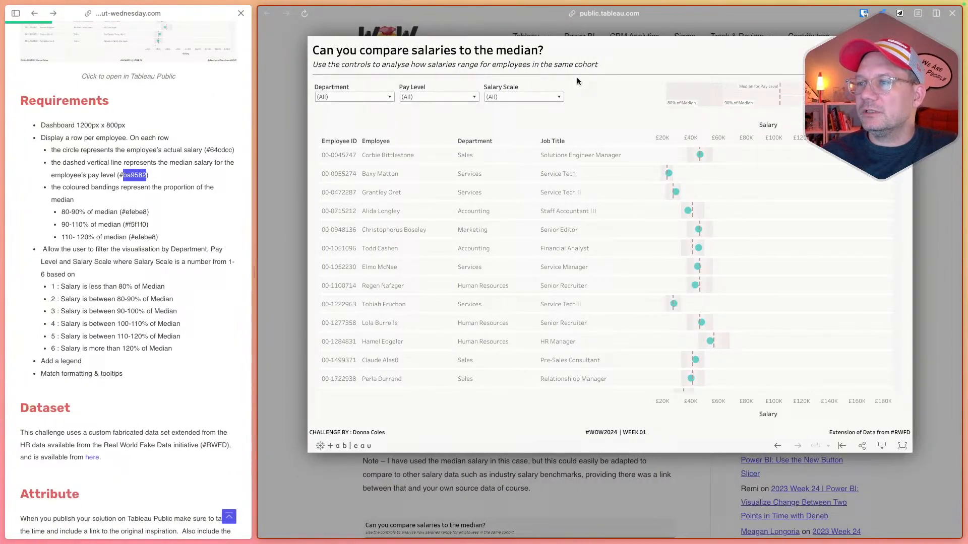
{"action": "left_click", "coordinate": [701, 155]}
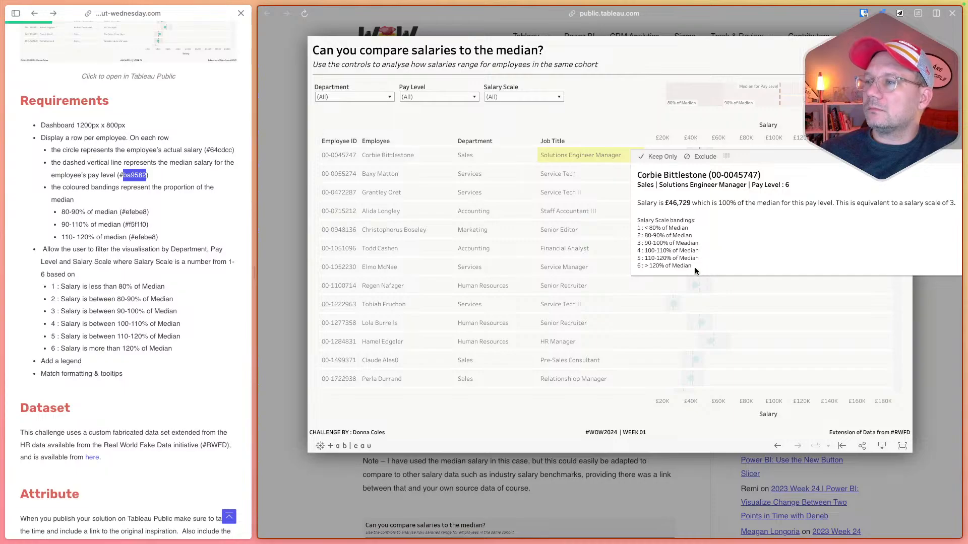
{"action": "left_click_drag", "start_coordinate": [695, 267], "coordinate": [658, 180]}
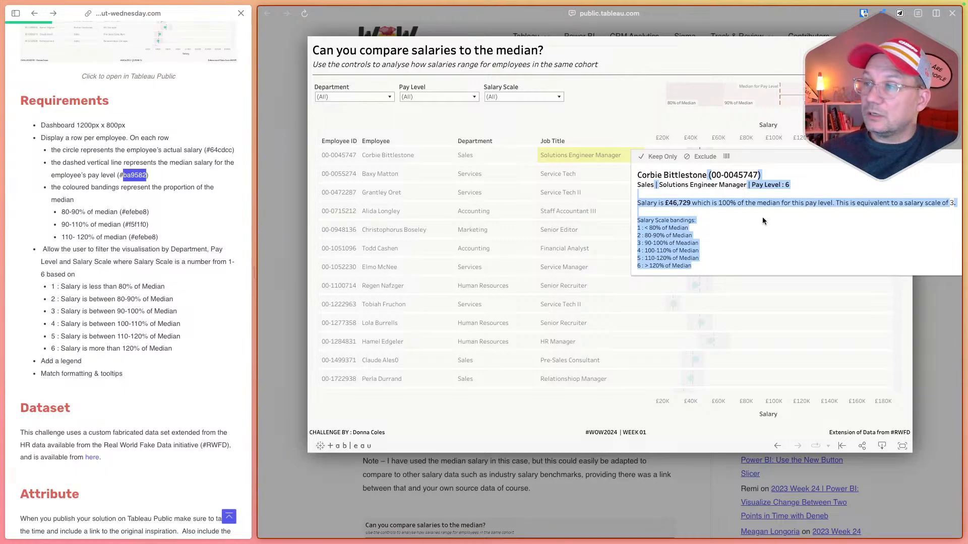
Step: Return to Tableau and replace the entire tooltip text of the SUM(Salary) (2) circles with the text copied from the reference
{"action": "key", "text": "ctrl+Left"}
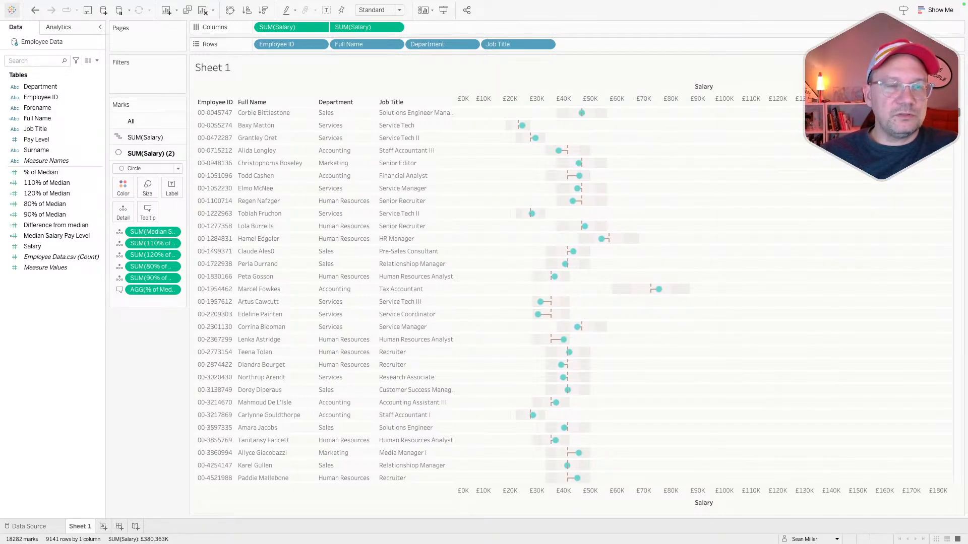
{"action": "left_click", "coordinate": [148, 211]}
{"action": "left_click_drag", "start_coordinate": [273, 153], "coordinate": [666, 161]}
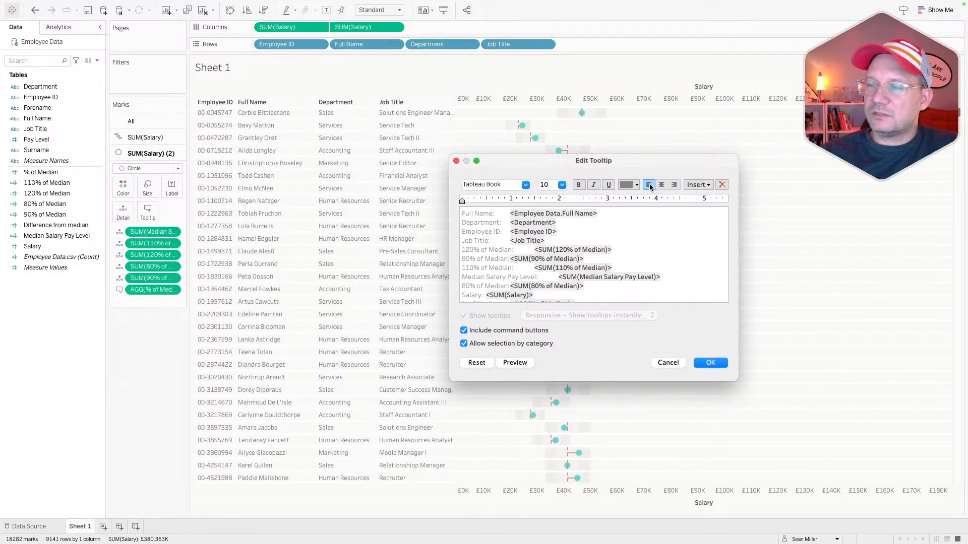
{"action": "key", "text": "super+a"}
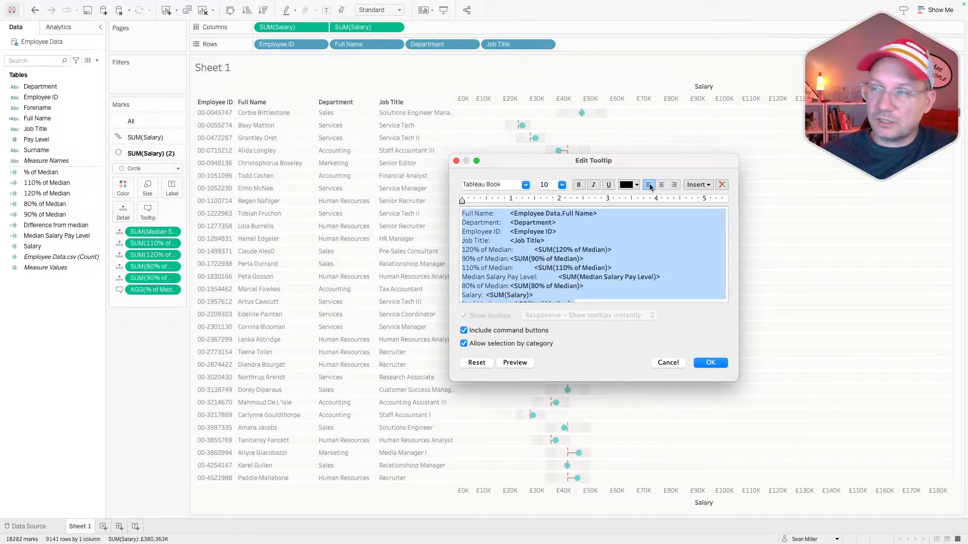
{"action": "type", "text": "(00-0045747) Sales | Solutions Engineer Manager | Pay Level : 6   Salary is £46,729 which is 100% of the median for this pay level. This is equivalent to a salary scale of 3.   Salary Scale bandings: 1 : < 80% of Median 2 : 80-90% of Median 3 : 90-100% of Median 4 : 100-110% of Median 5 : 110-120% of Median 6 : > 120% of Median"}
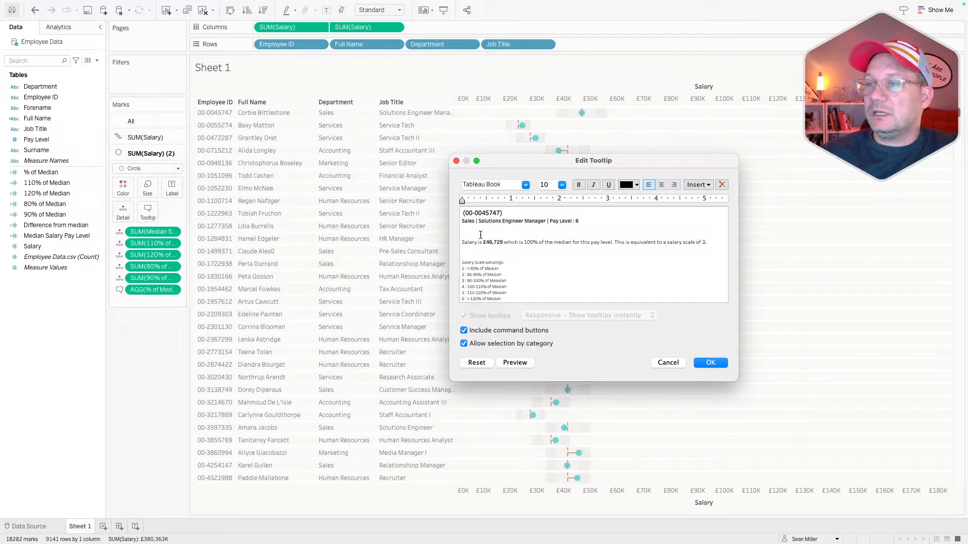
Step: Insert the Employee Data.Full Name field at the start of the tooltip and replace the sample ID in parentheses with the Employee ID field
{"action": "left_click", "coordinate": [469, 217]}
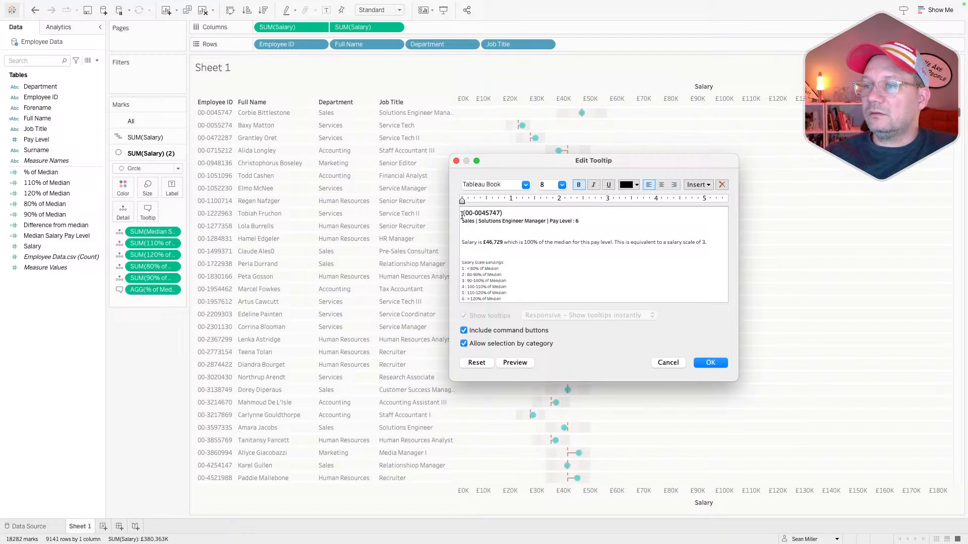
{"action": "left_click", "coordinate": [697, 186]}
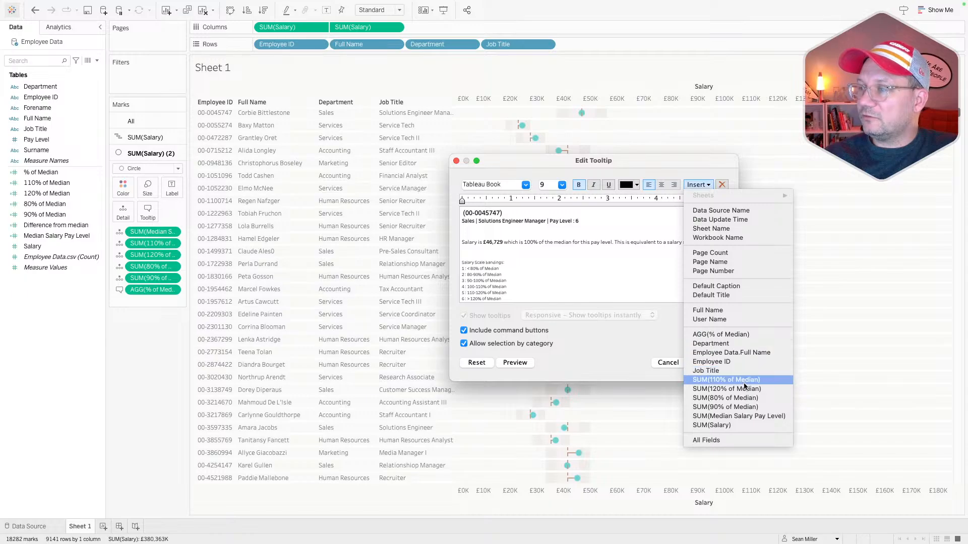
{"action": "left_click", "coordinate": [757, 352]}
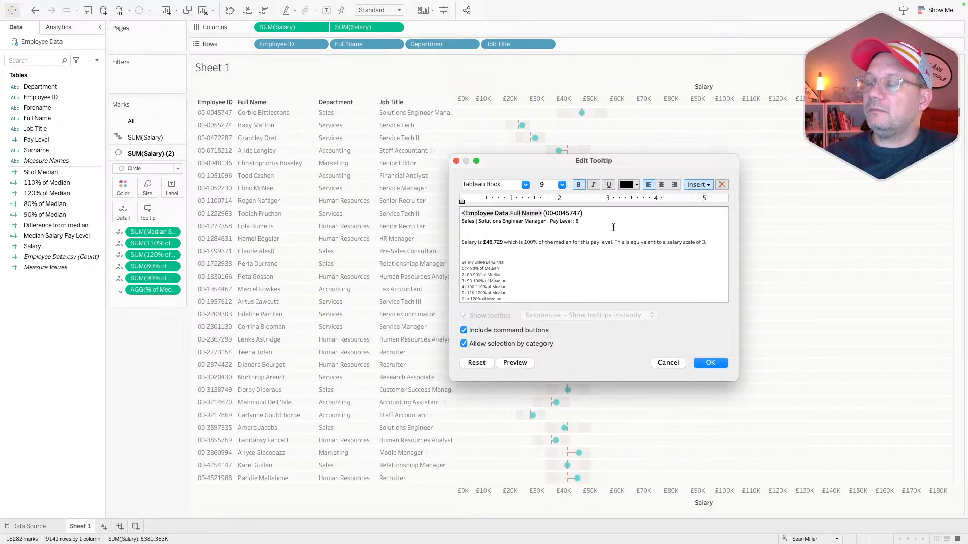
{"action": "left_click_drag", "start_coordinate": [543, 213], "coordinate": [583, 213]}
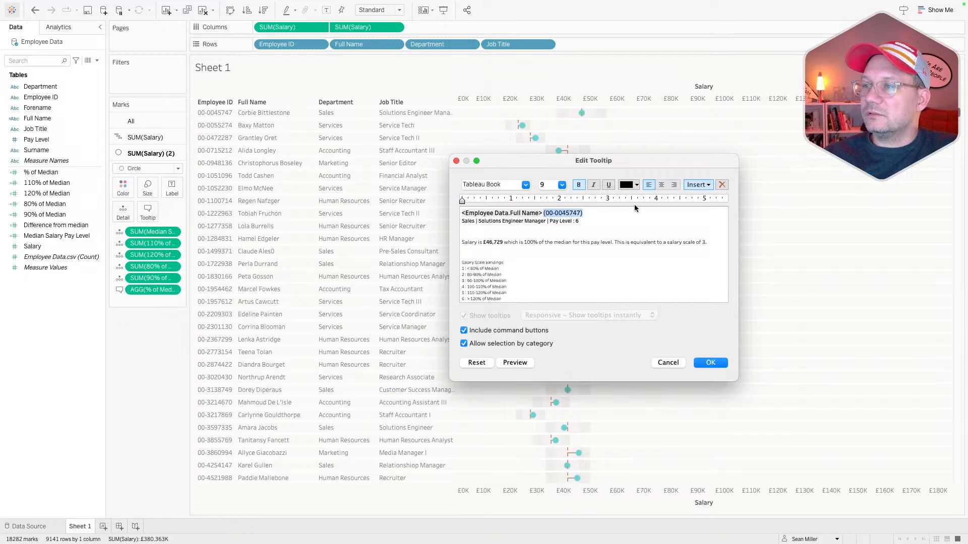
{"action": "left_click", "coordinate": [697, 184]}
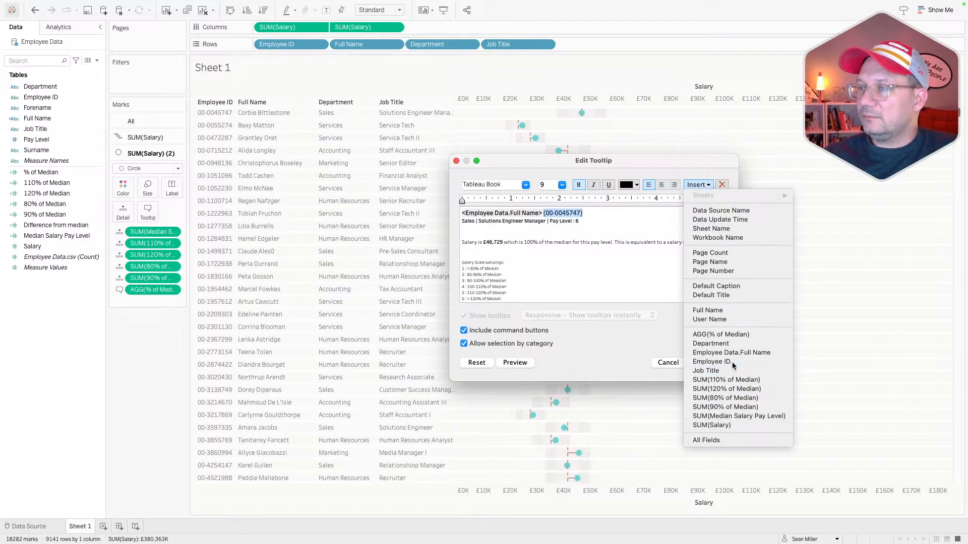
{"action": "left_click", "coordinate": [711, 362]}
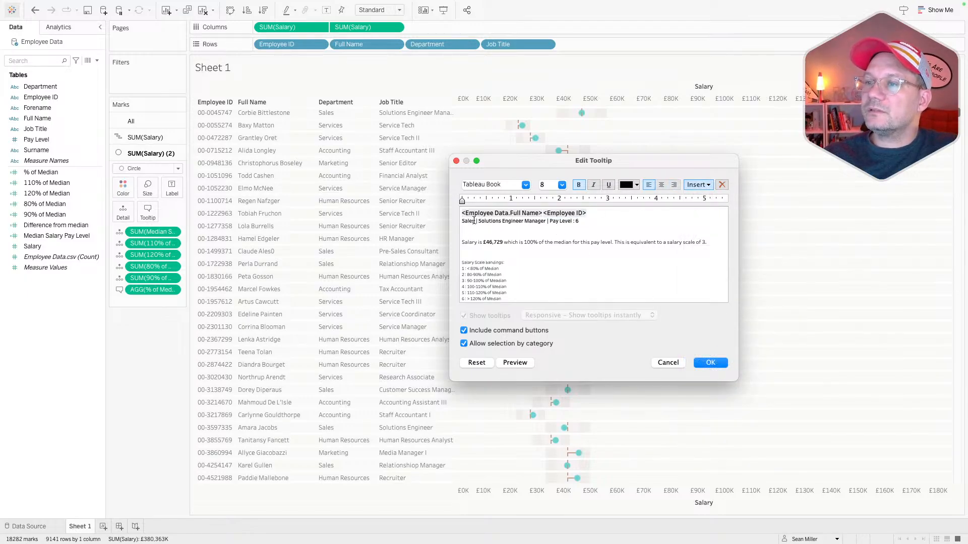
Step: Replace the sample department and job title in the tooltip's second line with the Department and Job Title fields
{"action": "left_click_drag", "start_coordinate": [474, 220], "coordinate": [458, 223]}
{"action": "left_click", "coordinate": [698, 184]}
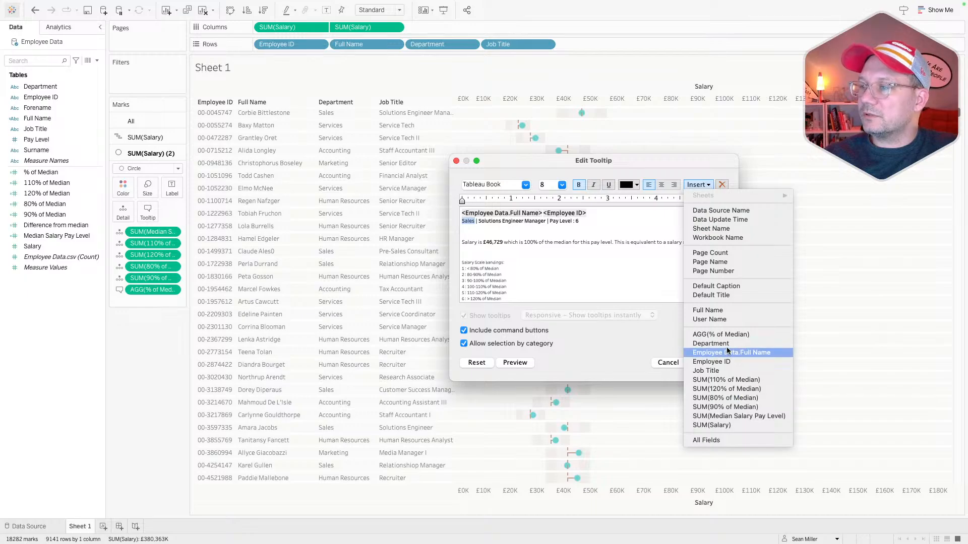
{"action": "left_click", "coordinate": [726, 344]}
{"action": "left_click_drag", "start_coordinate": [567, 221], "coordinate": [499, 221]}
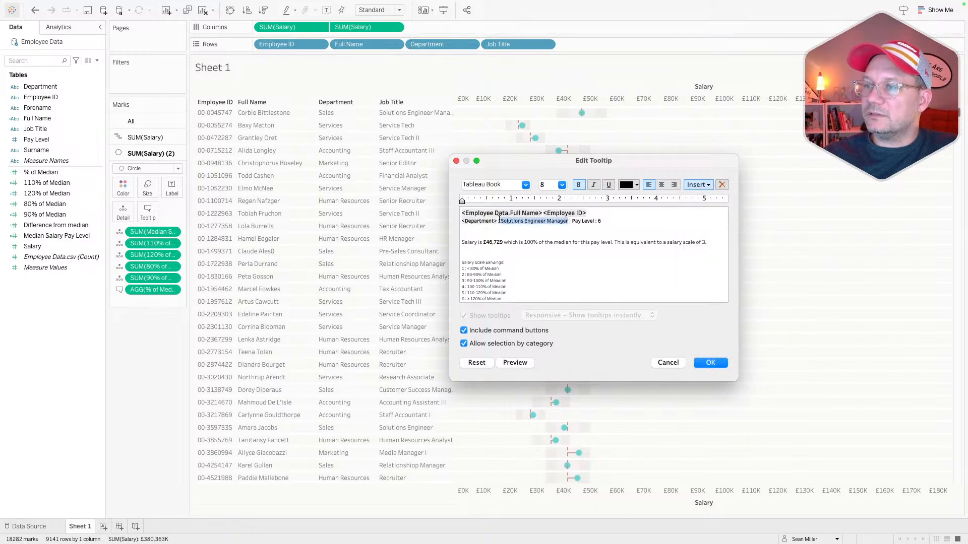
{"action": "left_click", "coordinate": [697, 185]}
{"action": "left_click", "coordinate": [723, 367]}
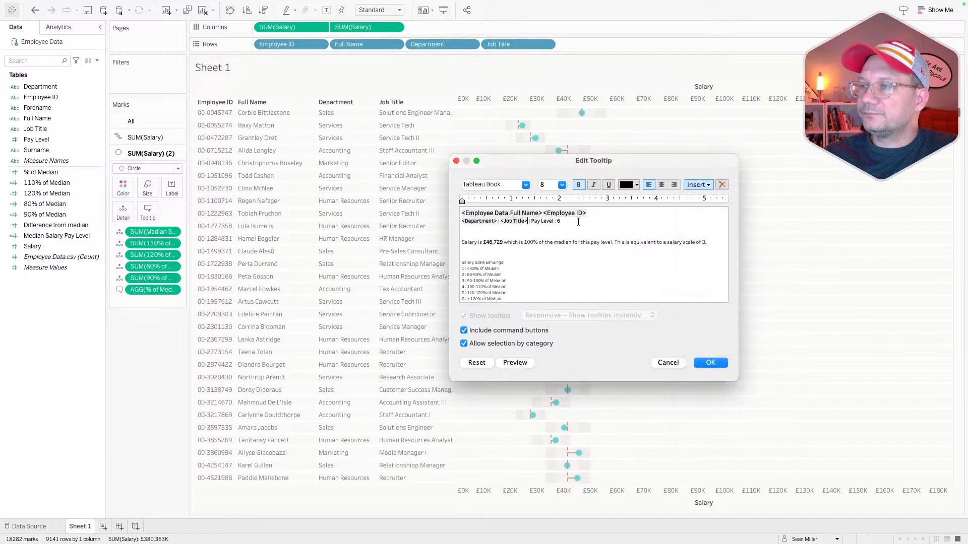
{"action": "left_click_drag", "start_coordinate": [578, 222], "coordinate": [556, 221]}
{"action": "left_click", "coordinate": [696, 183]}
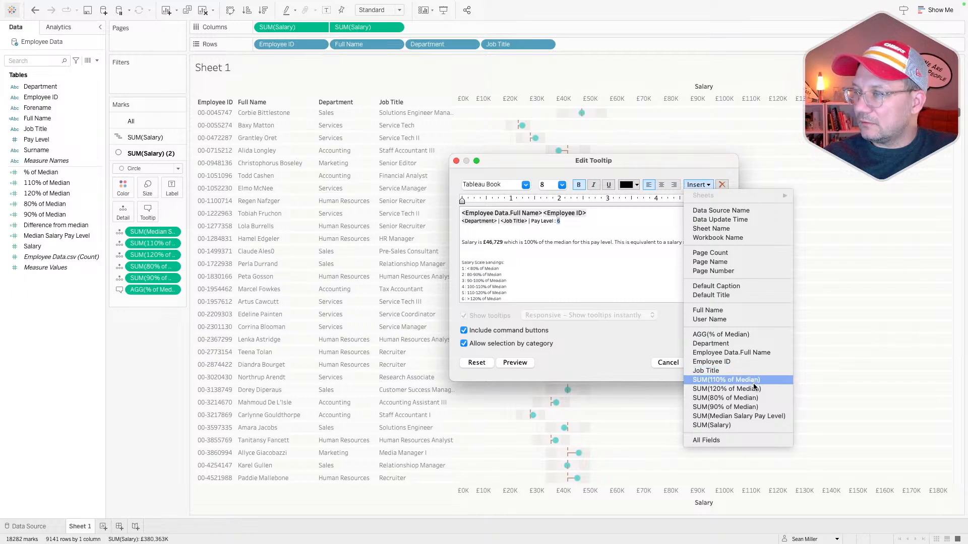
{"action": "left_click", "coordinate": [582, 277]}
Step: Replace the sample salary amount in the tooltip sentence with the SUM(Salary) field and make it bold
{"action": "left_click_drag", "start_coordinate": [503, 242], "coordinate": [483, 242]}
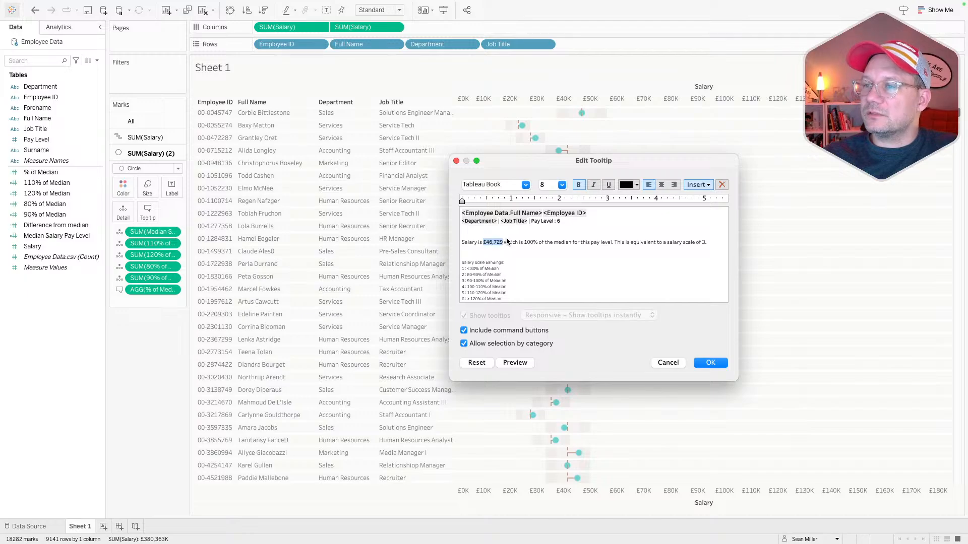
{"action": "left_click", "coordinate": [697, 185]}
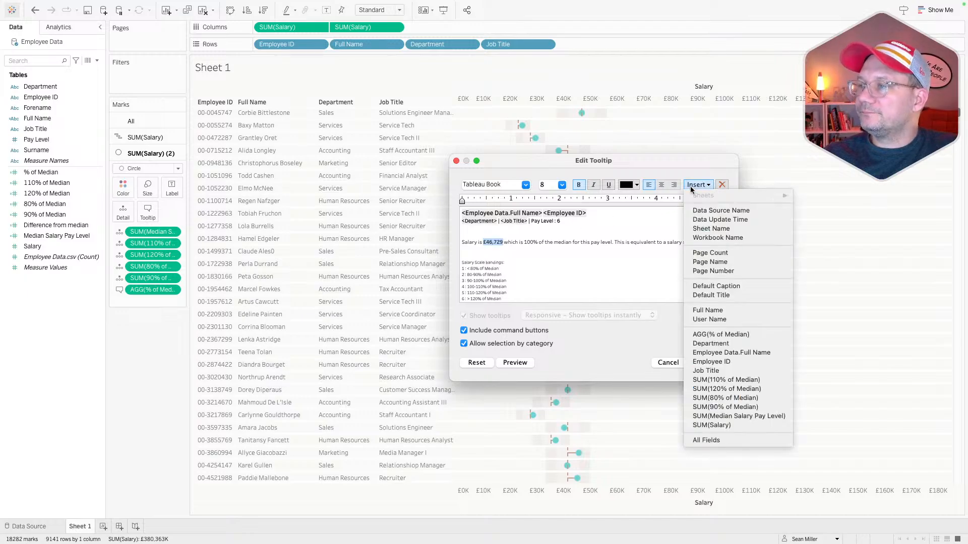
{"action": "left_click", "coordinate": [725, 425]}
{"action": "double_click", "coordinate": [507, 242]}
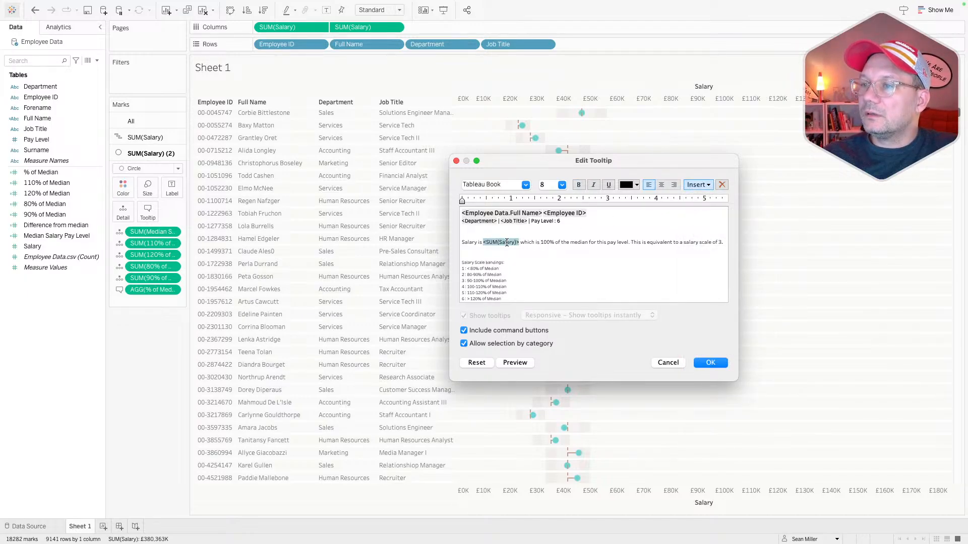
{"action": "left_click", "coordinate": [629, 185]}
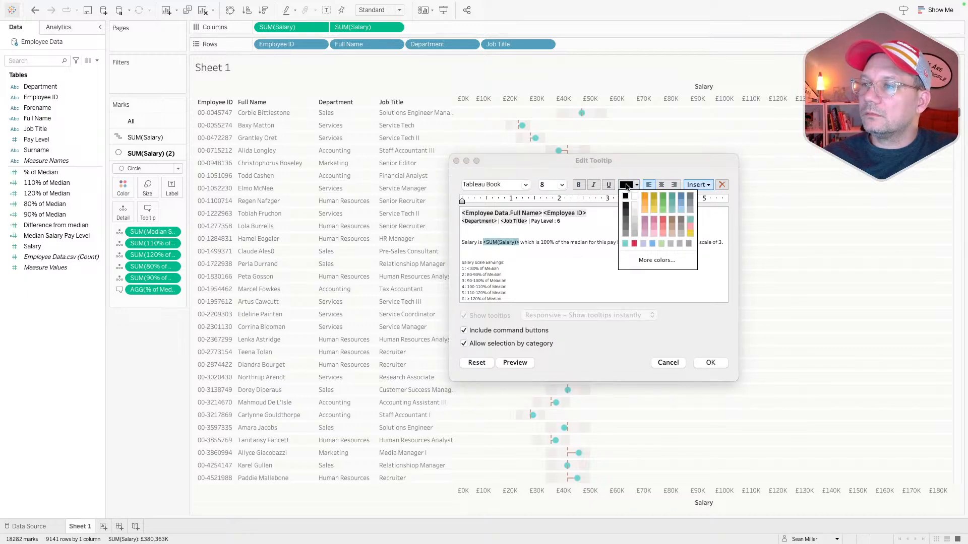
{"action": "left_click", "coordinate": [628, 185]}
{"action": "left_click", "coordinate": [578, 185]}
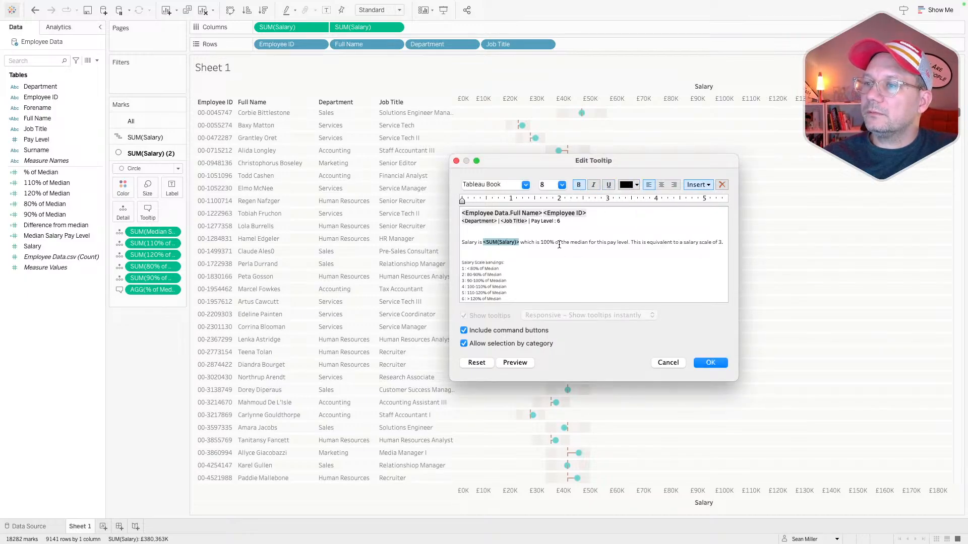
Step: Replace the sample 100% in the tooltip sentence with the AGG(% of Median) field in regular weight
{"action": "left_click_drag", "start_coordinate": [554, 244], "coordinate": [540, 243]}
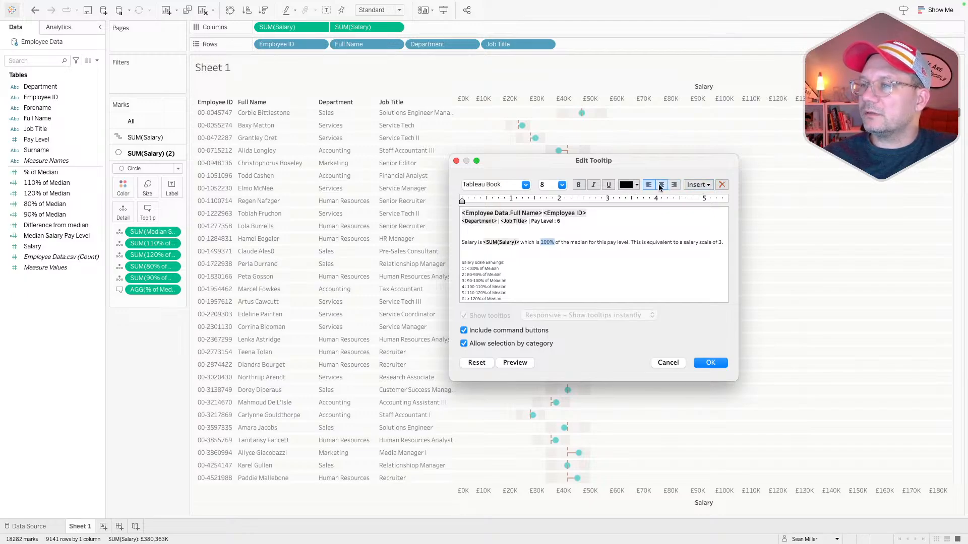
{"action": "left_click", "coordinate": [579, 185]}
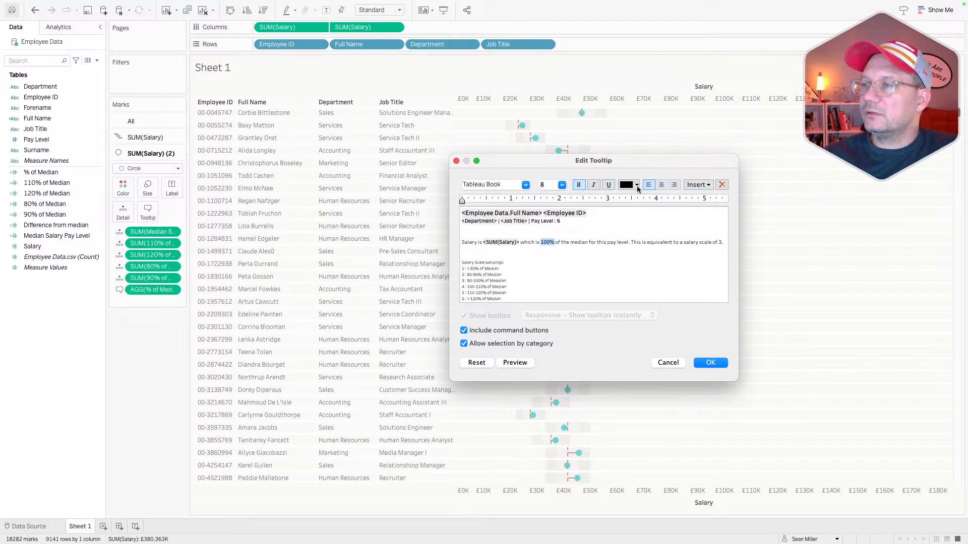
{"action": "left_click", "coordinate": [579, 185]}
{"action": "left_click", "coordinate": [686, 184]}
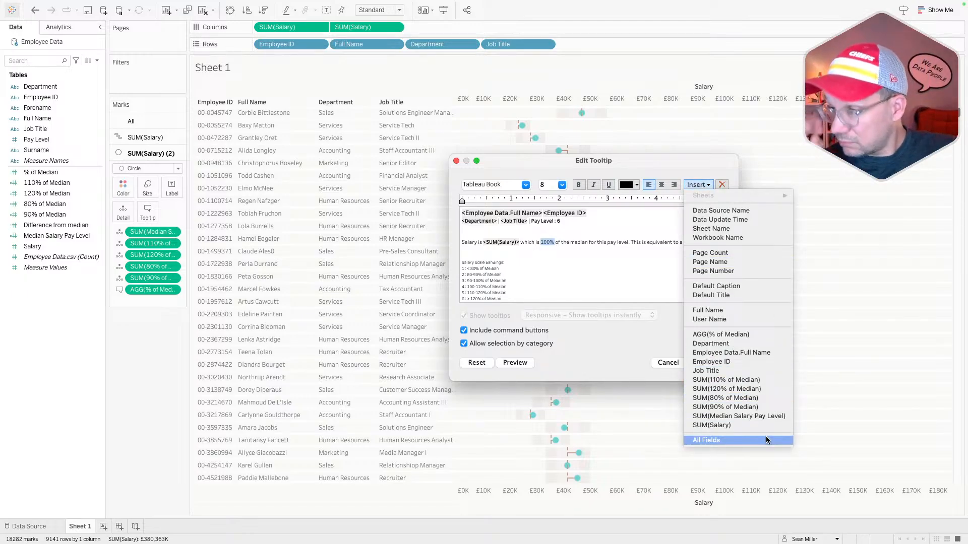
{"action": "left_click", "coordinate": [743, 334]}
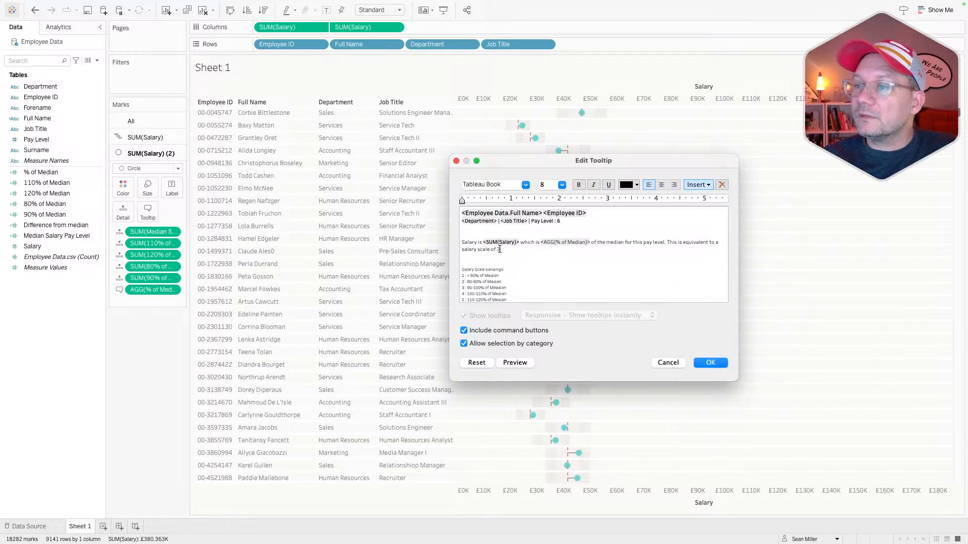
{"action": "left_click_drag", "start_coordinate": [499, 249], "coordinate": [494, 250]}
{"action": "key", "text": "BackSpace"}
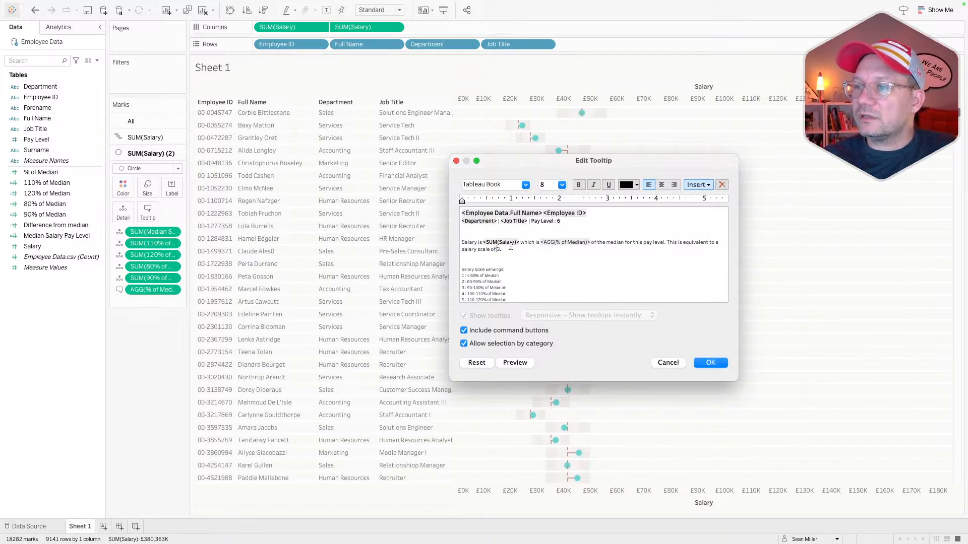
{"action": "left_click", "coordinate": [552, 221]}
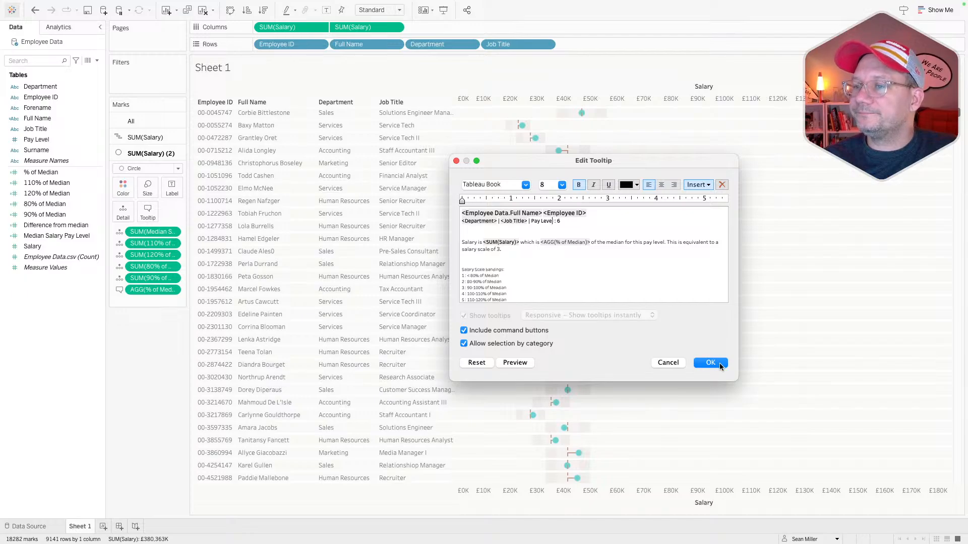
Step: Turn off the command buttons and selection by category for the circles' tooltip, apply it, and preview it on a circle
{"action": "left_click", "coordinate": [503, 332]}
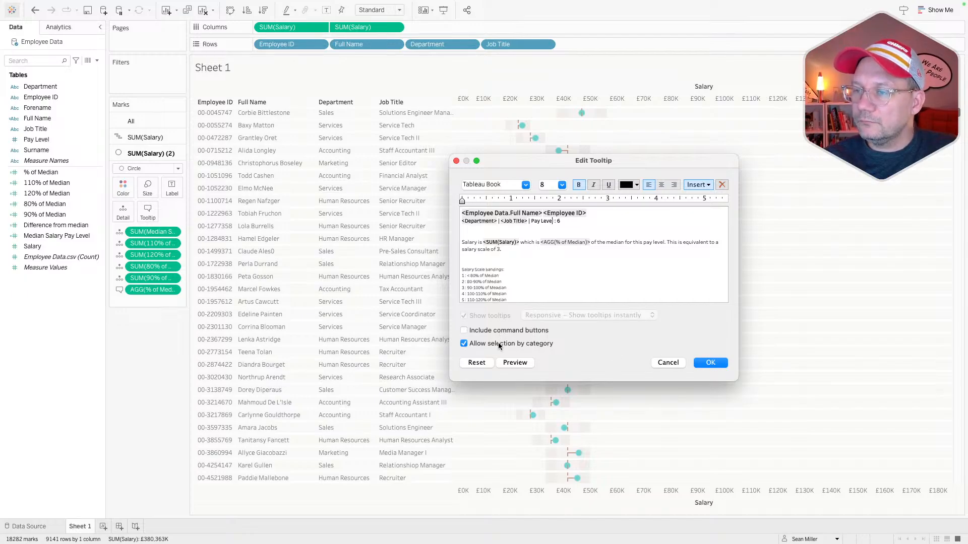
{"action": "left_click", "coordinate": [499, 345]}
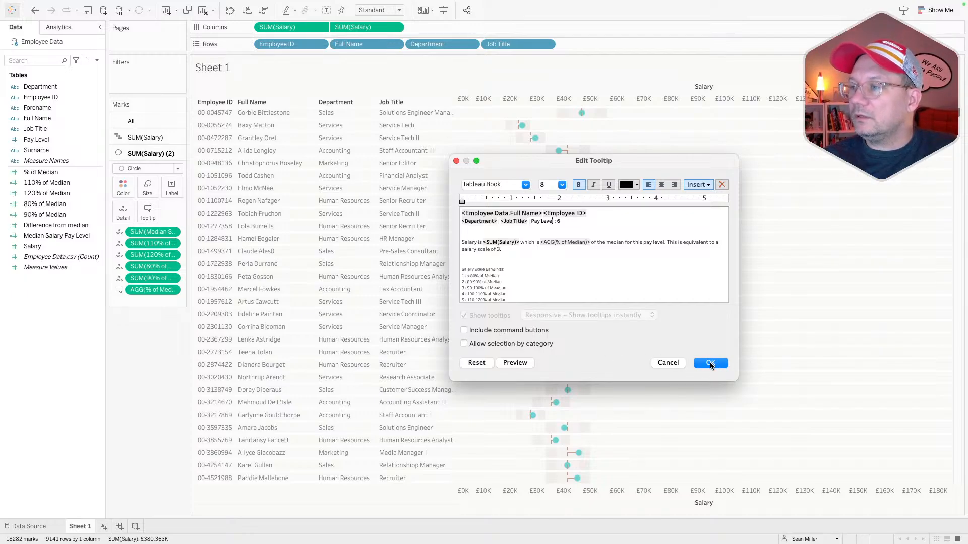
{"action": "left_click", "coordinate": [710, 363]}
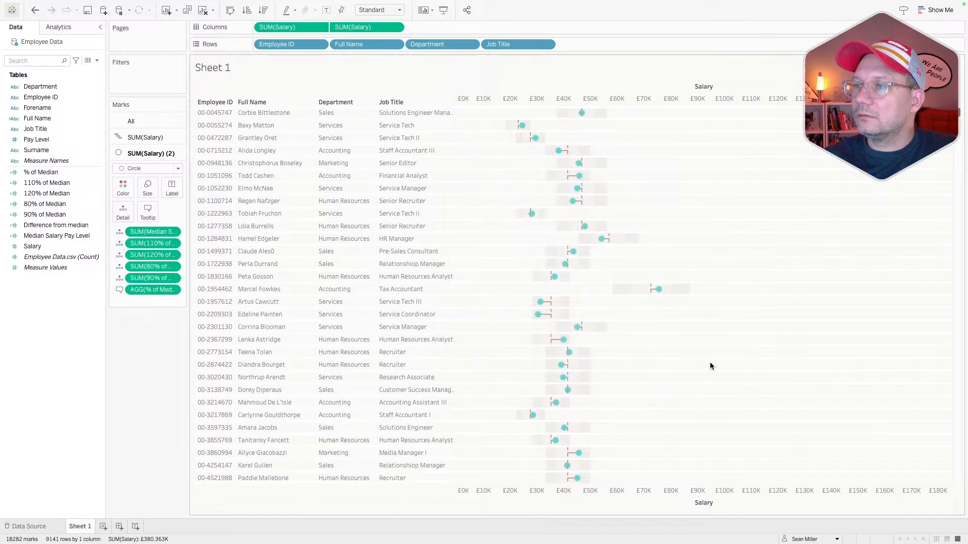
{"action": "mouse_move", "coordinate": [659, 291]}
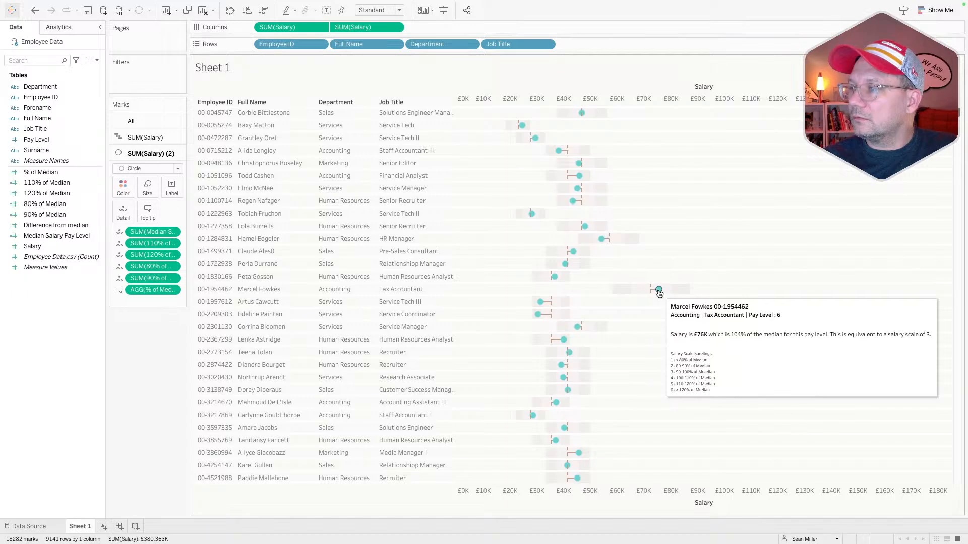
Step: Add the Pay Level field to the tooltip of the circle marks and check the reference tooltip in the browser
{"action": "left_click", "coordinate": [67, 149]}
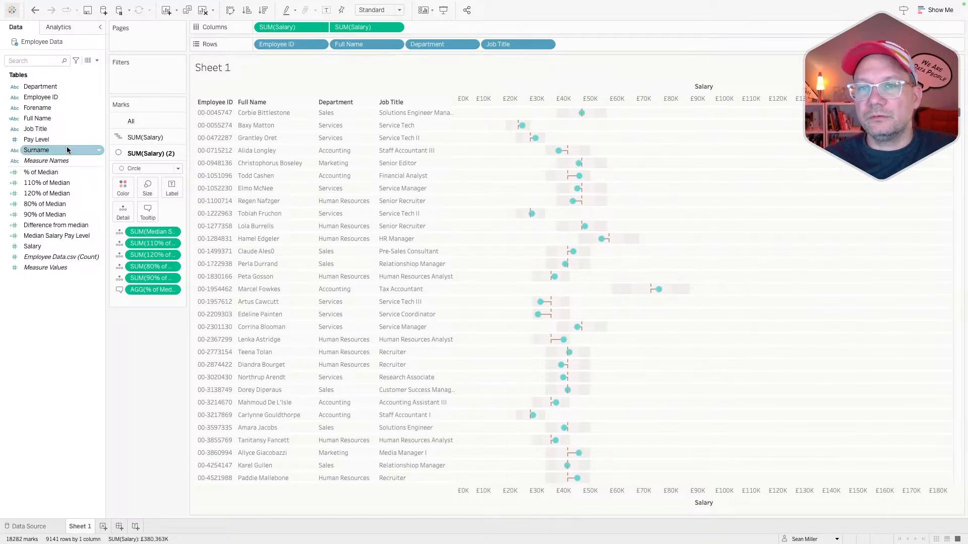
{"action": "left_click_drag", "start_coordinate": [50, 140], "coordinate": [147, 212]}
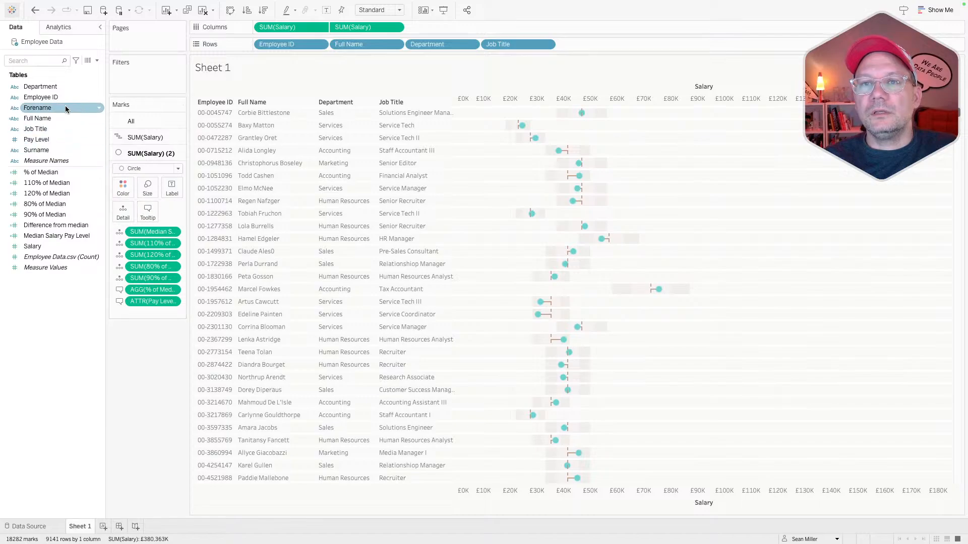
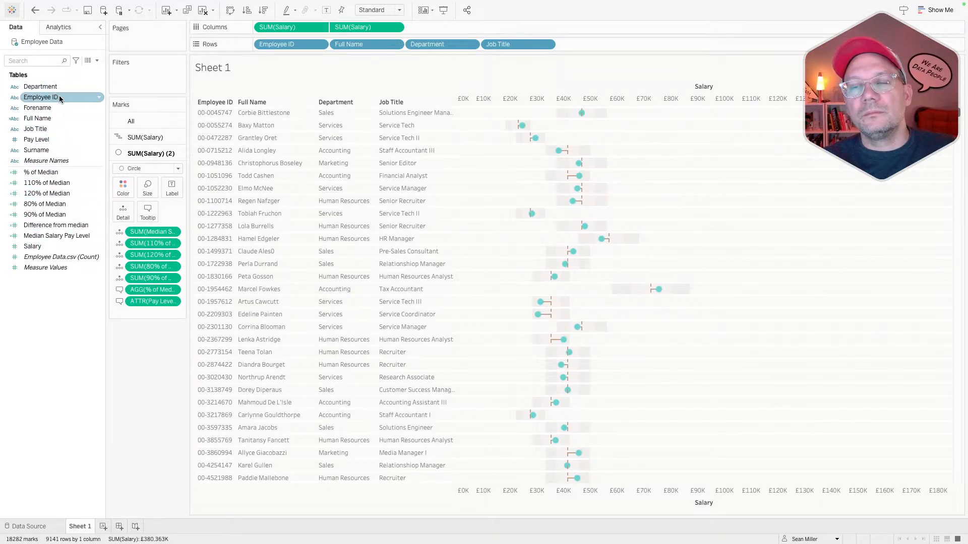
{"action": "key", "text": "super+Tab"}
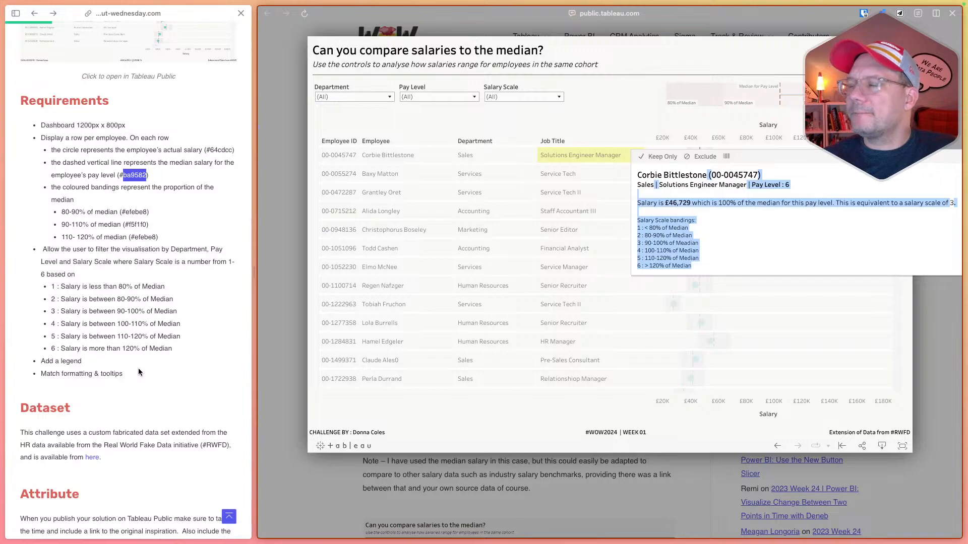
{"action": "key", "text": "super+Tab"}
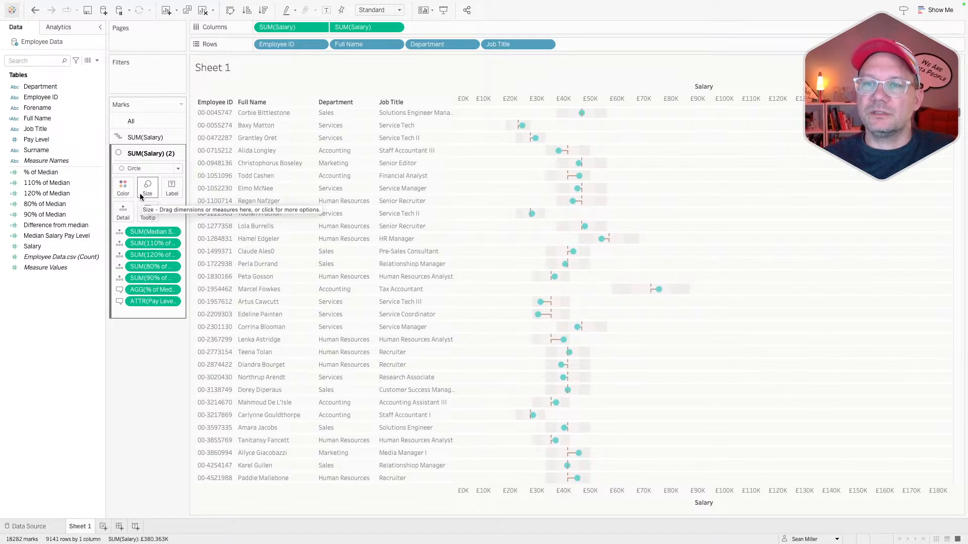
Step: Replace the sample pay level 6 in the tooltip's second line with the ATTR(Pay Level) field and preview the tooltip
{"action": "left_click", "coordinate": [148, 212]}
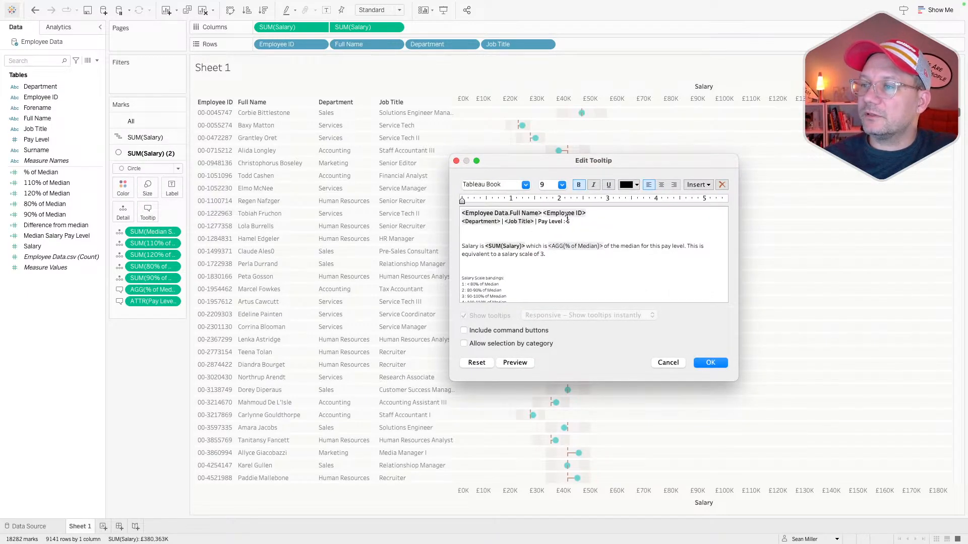
{"action": "left_click_drag", "start_coordinate": [567, 221], "coordinate": [577, 220]}
{"action": "left_click", "coordinate": [694, 185]}
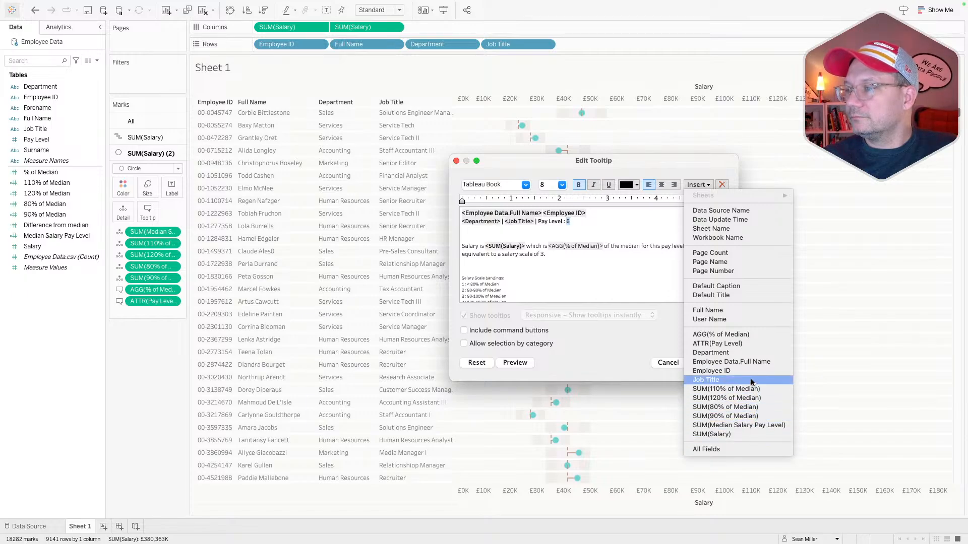
{"action": "left_click", "coordinate": [748, 345]}
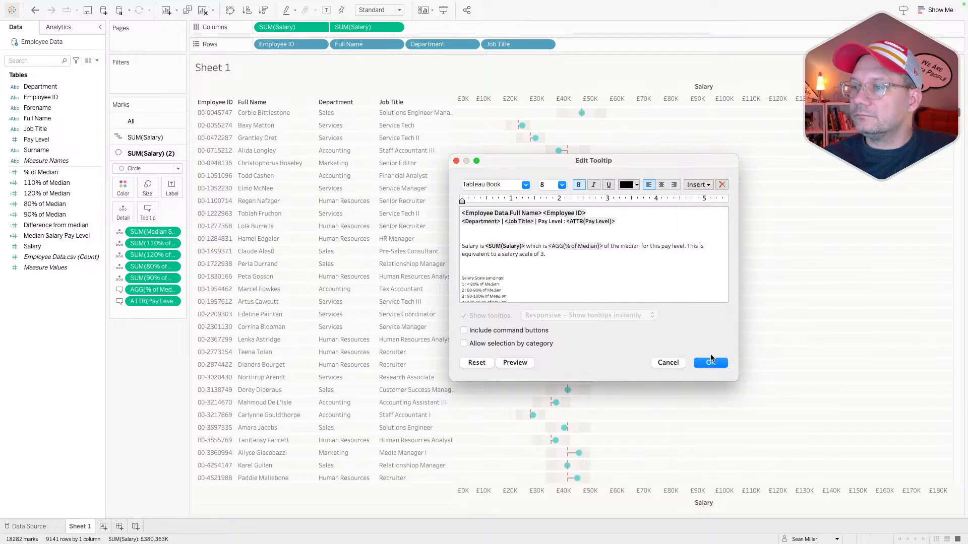
{"action": "left_click", "coordinate": [711, 360]}
{"action": "mouse_move", "coordinate": [585, 117]}
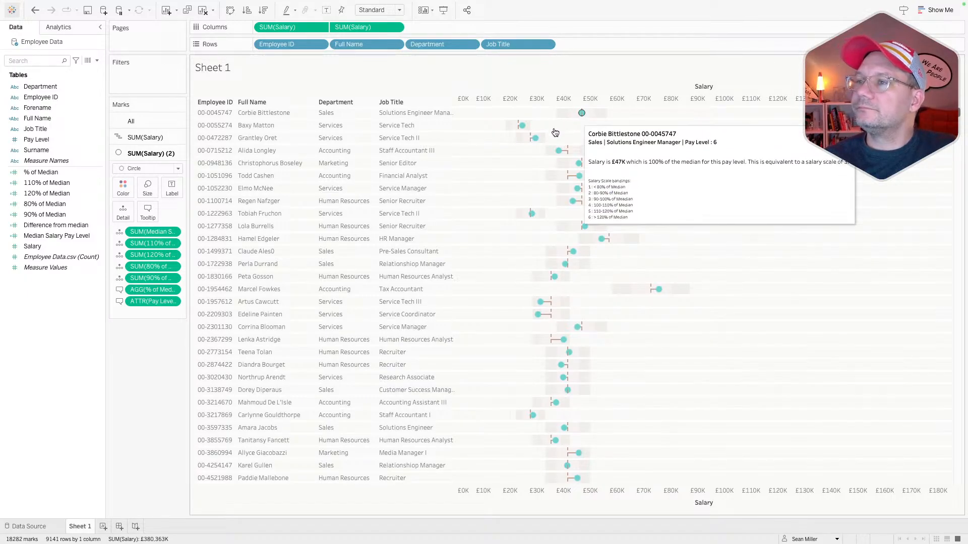
{"action": "mouse_move", "coordinate": [536, 137]}
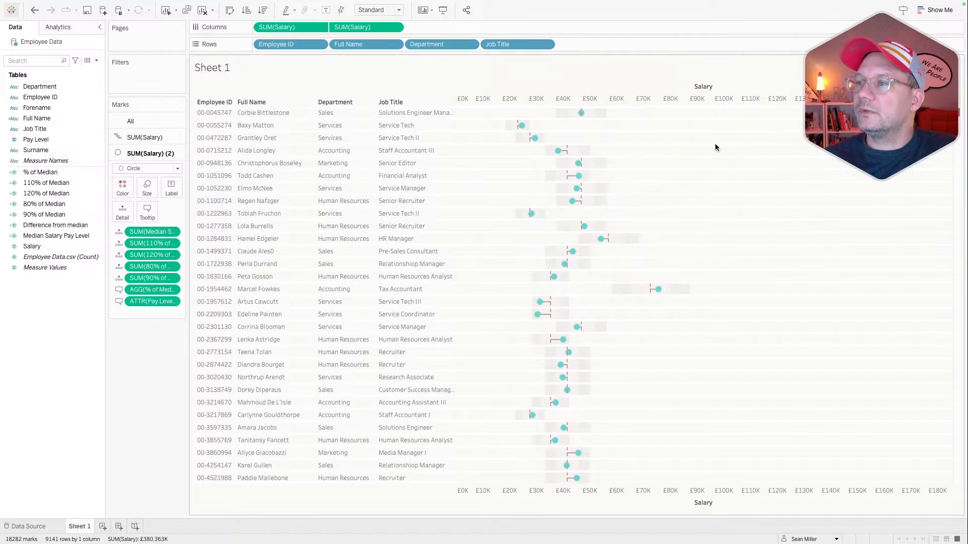
Step: Check the six salary scale bands in the browser's challenge requirements and open a new calculated field in Tableau
{"action": "key", "text": "super+Tab"}
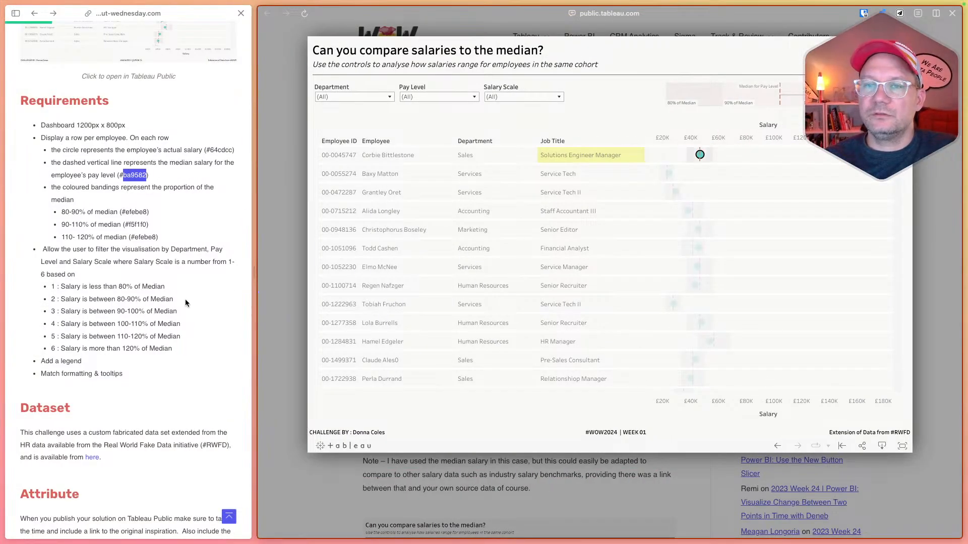
{"action": "left_click", "coordinate": [150, 347]}
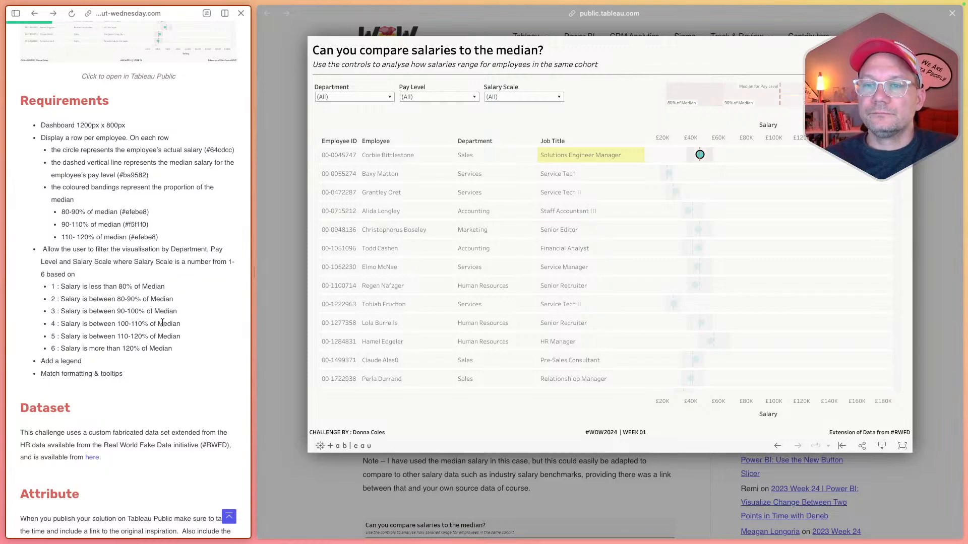
{"action": "key", "text": "ctrl+Left"}
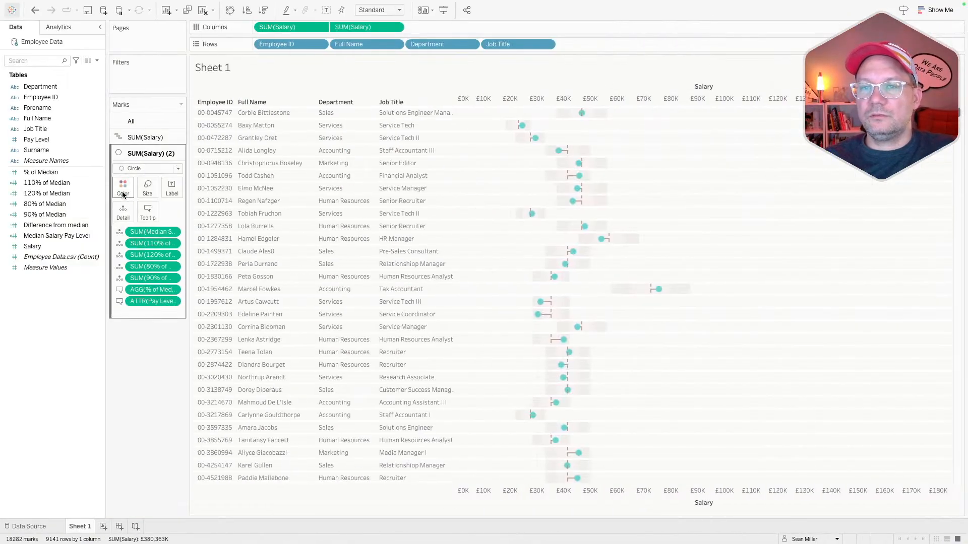
{"action": "right_click", "coordinate": [74, 297]}
{"action": "left_click", "coordinate": [80, 302]}
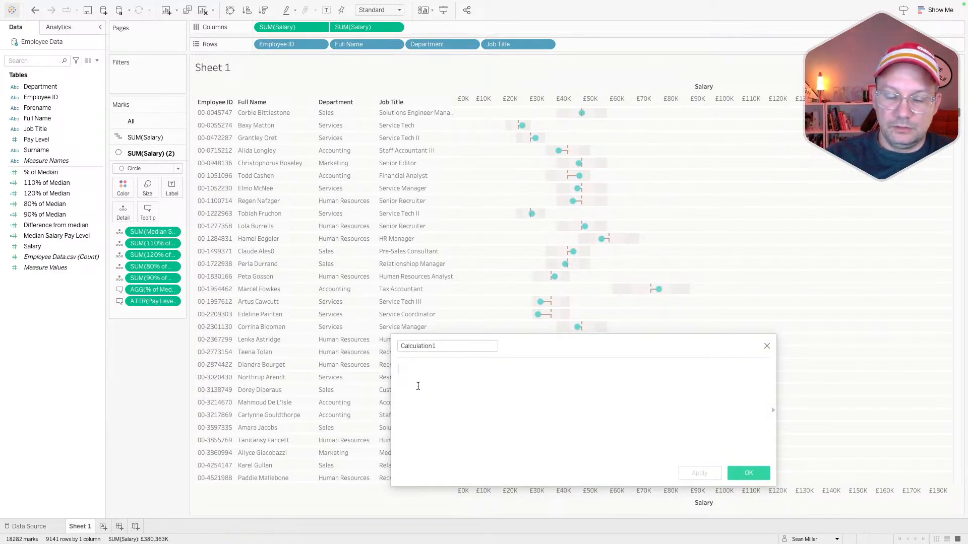
Step: Begin the formula with case SUM([Salary]) and a when line, rechecking the band definitions in the browser
{"action": "type", "text": "case sal"}
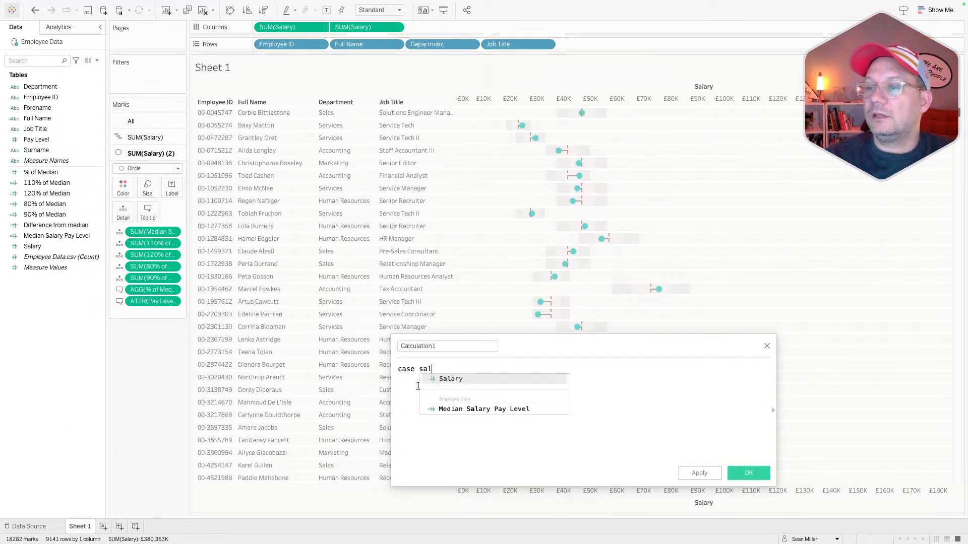
{"action": "key", "text": "BackSpace"}
{"action": "key", "text": "BackSpace"}
{"action": "type", "text": "um"}
{"action": "key", "text": "Return"}
{"action": "type", "text": "sal"}
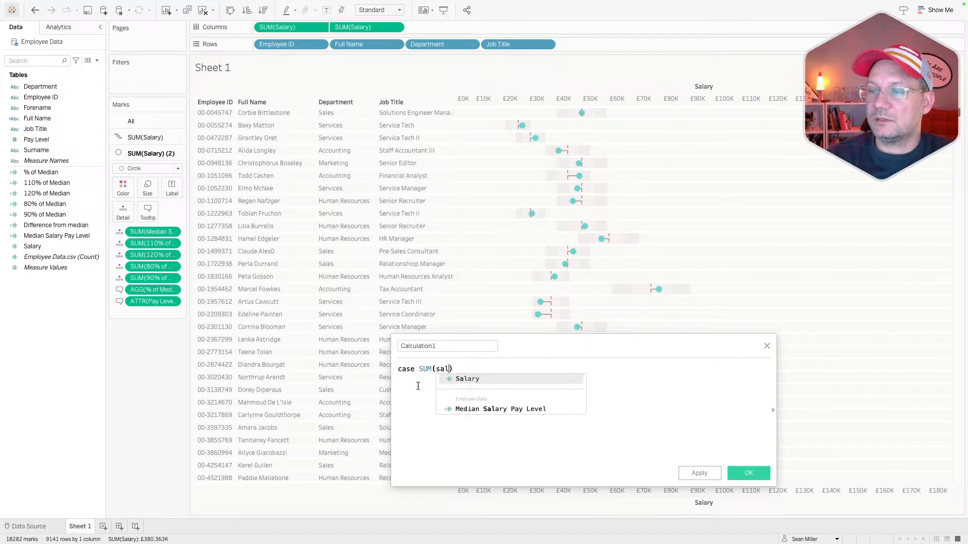
{"action": "key", "text": "Return"}
{"action": "key", "text": "Return"}
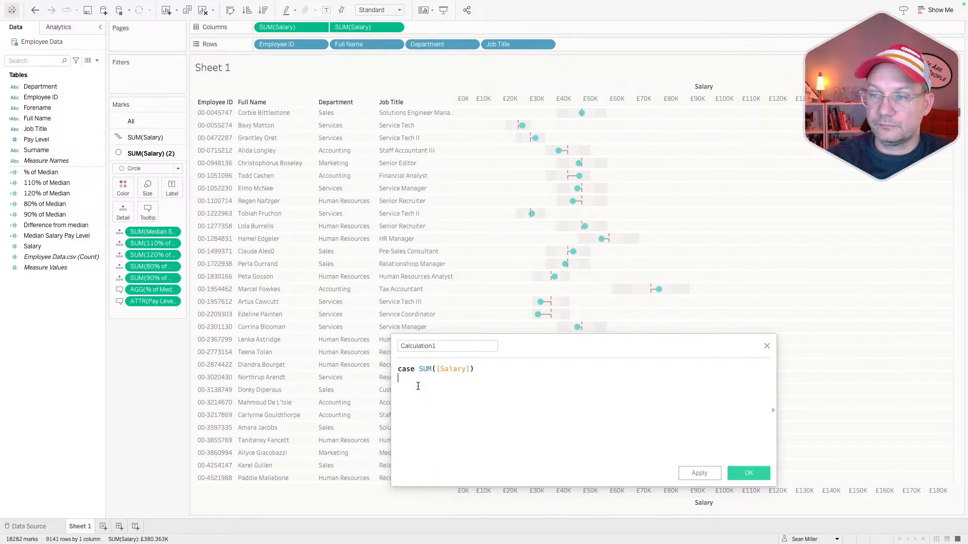
{"action": "type", "text": "when"}
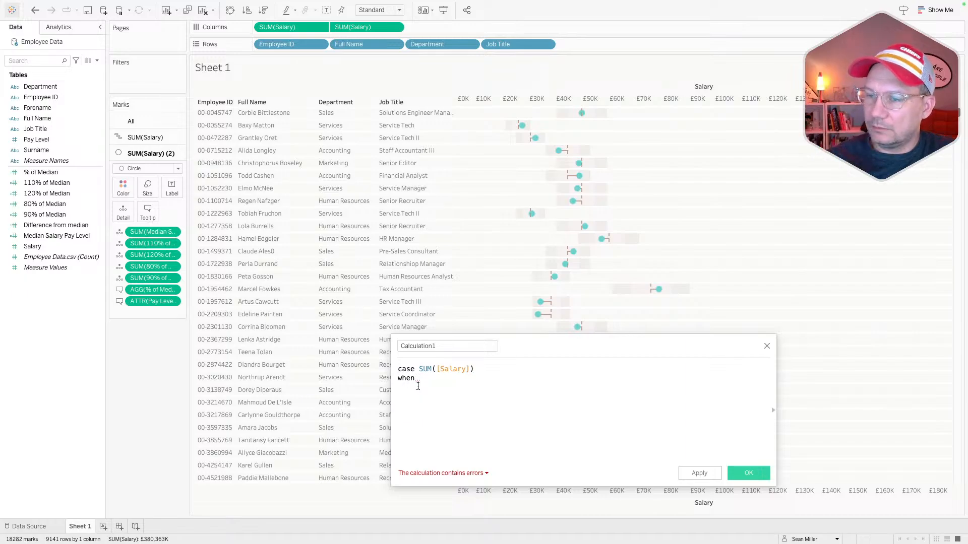
{"action": "key", "text": "ctrl+Right"}
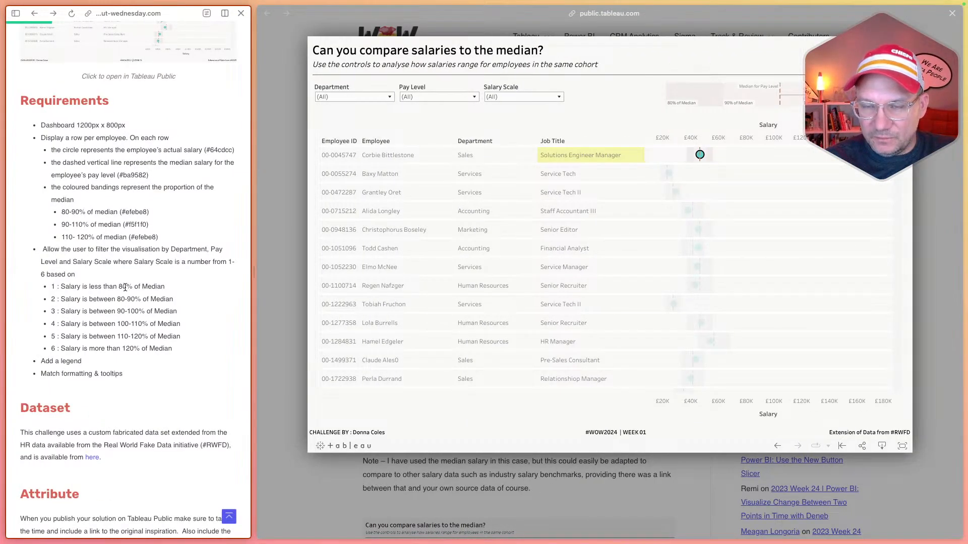
{"action": "key", "text": "ctrl+Left"}
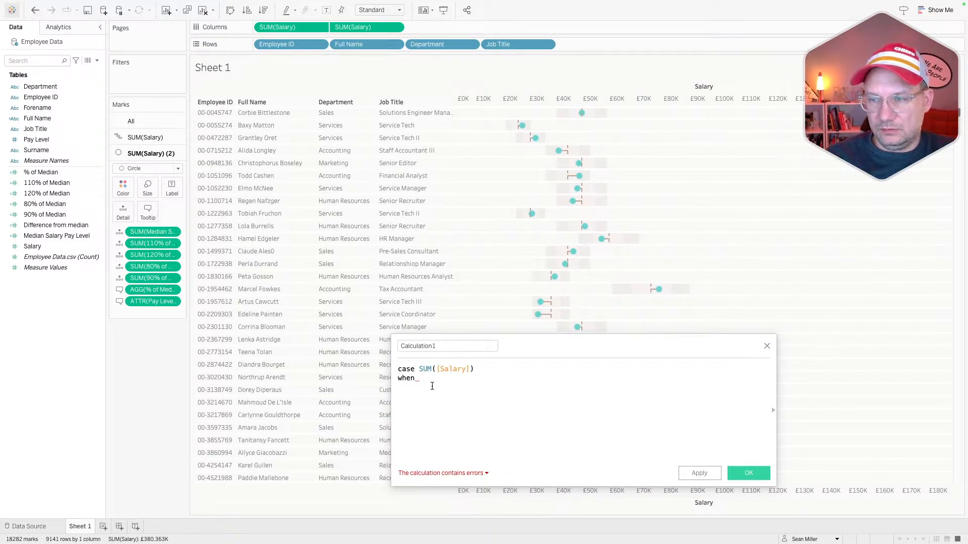
Step: Change the formula's case keyword to if and remove the when line
{"action": "left_click_drag", "start_coordinate": [415, 369], "coordinate": [384, 372]}
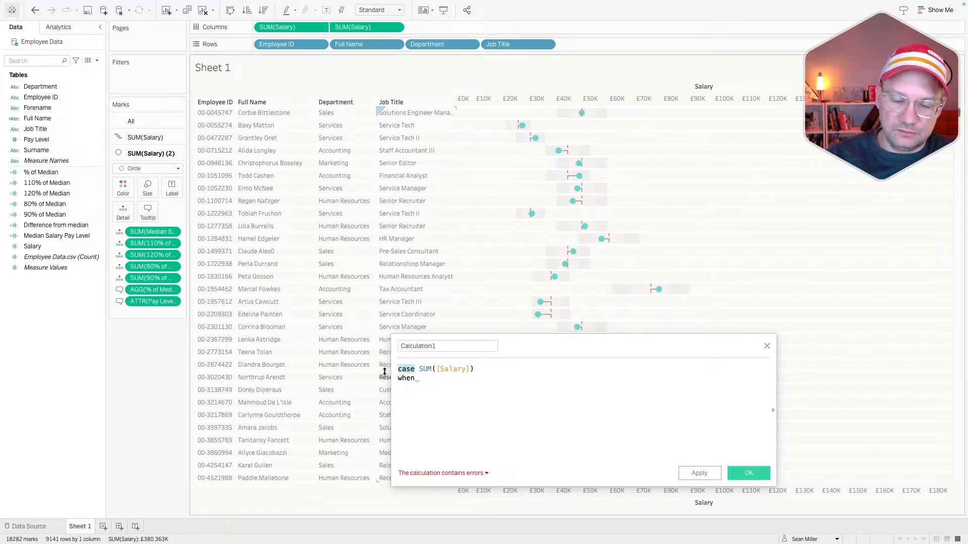
{"action": "type", "text": "if"}
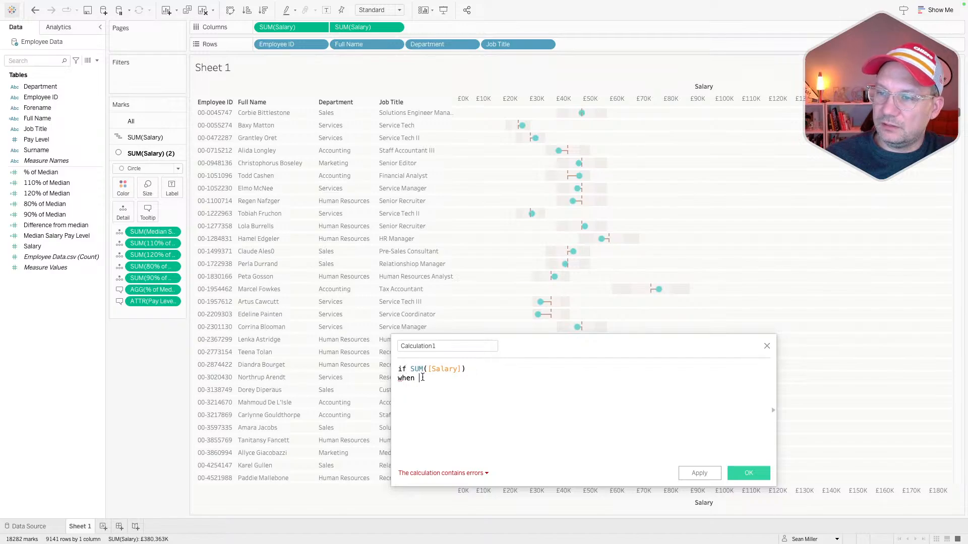
{"action": "left_click_drag", "start_coordinate": [422, 378], "coordinate": [375, 377]}
{"action": "key", "text": "BackSpace"}
{"action": "key", "text": "BackSpace"}
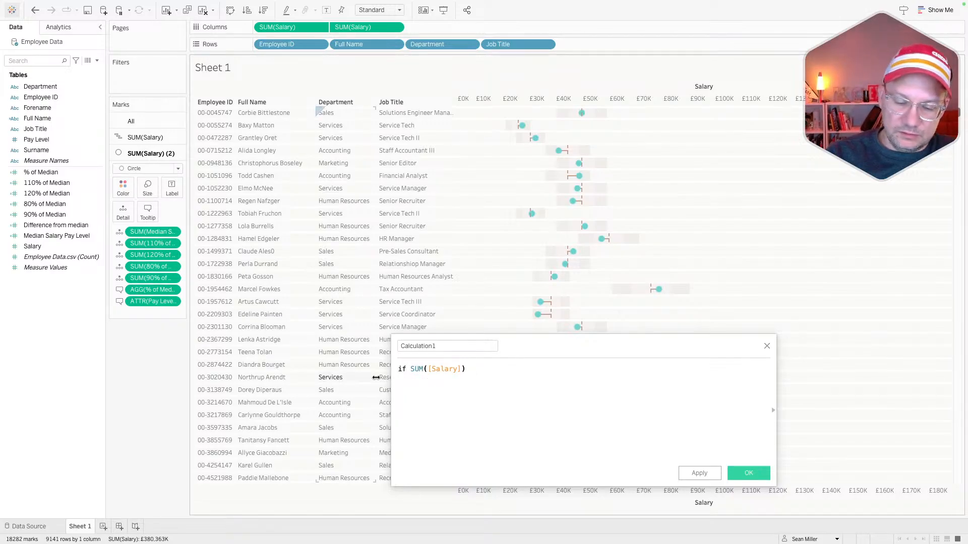
Step: Complete the first condition as if SUM([Salary])<[80% of Median] then 1
{"action": "type", "text": ">"}
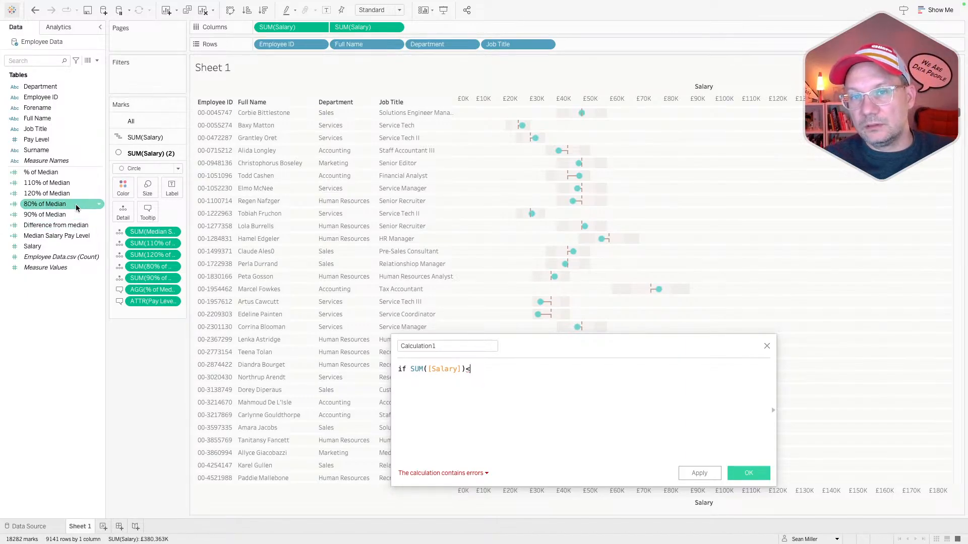
{"action": "left_click_drag", "start_coordinate": [45, 203], "coordinate": [537, 382]}
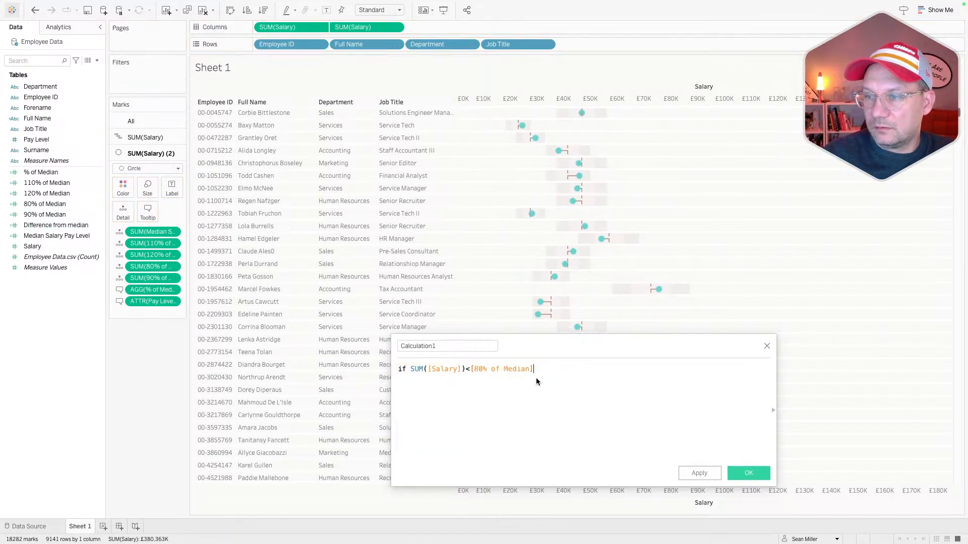
{"action": "type", "text": "then "}
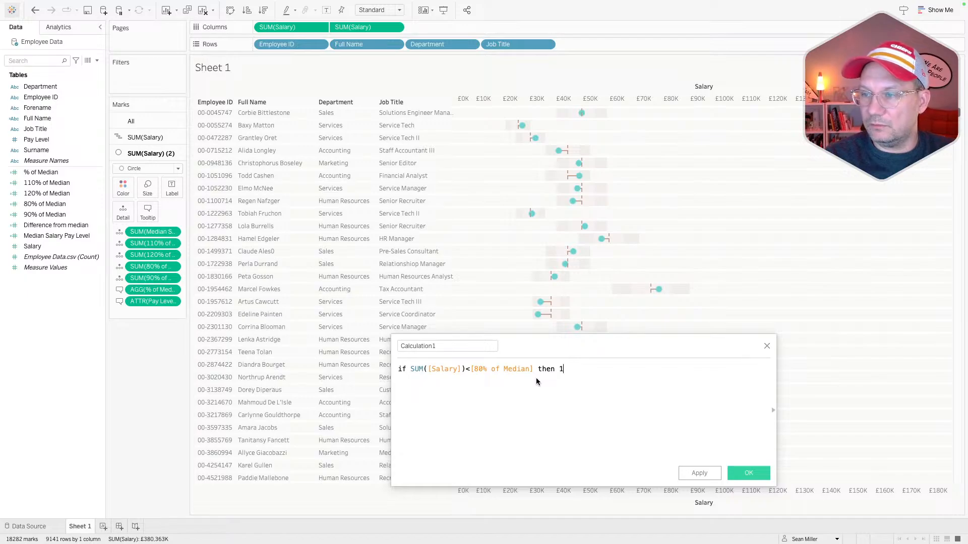
{"action": "type", "text": "1"}
{"action": "key", "text": "Return"}
Step: Start a second line with elseif SUM([Salary])>=[80% of Median] and, reusing the comparison from the first condition
{"action": "type", "text": "elseif"}
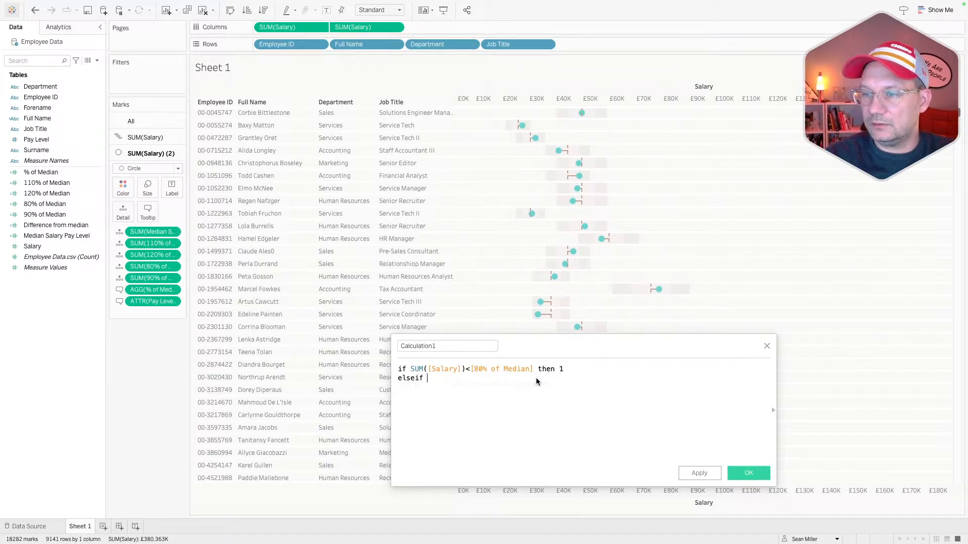
{"action": "left_click_drag", "start_coordinate": [533, 369], "coordinate": [411, 372]}
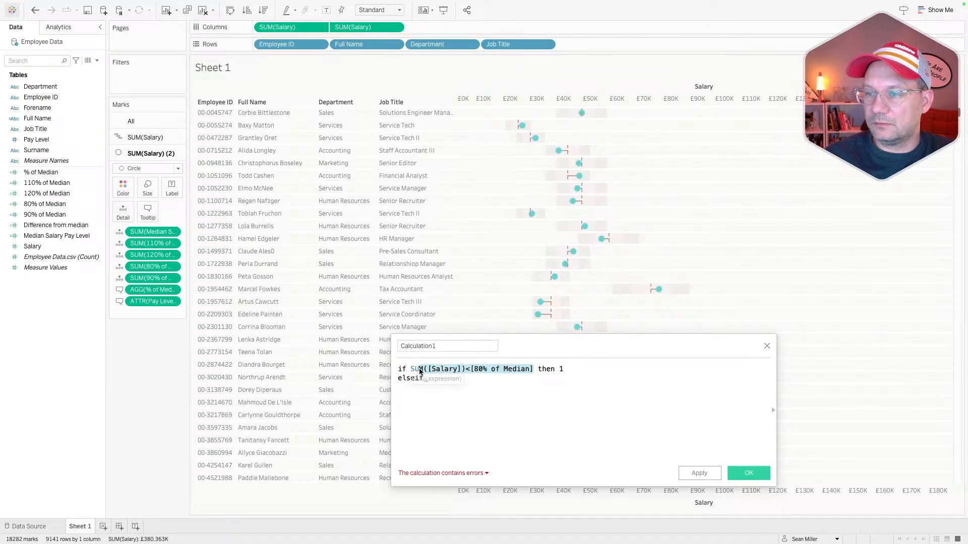
{"action": "key", "text": "ctrl+c"}
{"action": "left_click", "coordinate": [451, 382]}
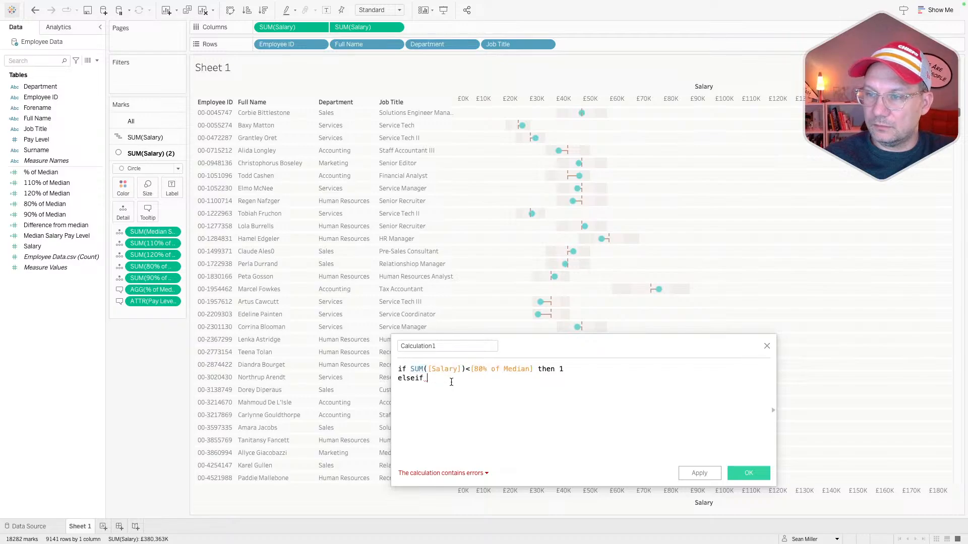
{"action": "key", "text": "ctrl+v"}
{"action": "left_click", "coordinate": [485, 378]}
{"action": "key", "text": "BackSpace"}
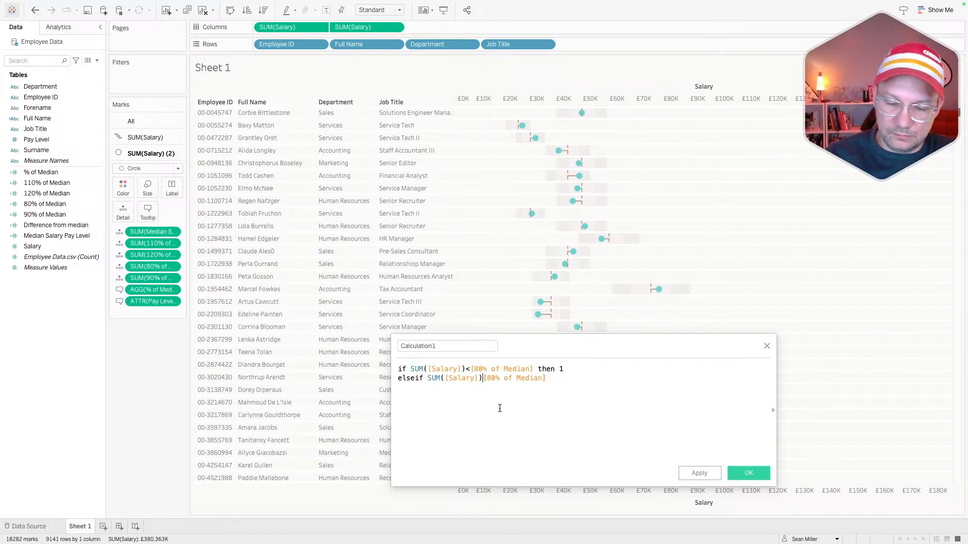
{"action": "type", "text": ">="}
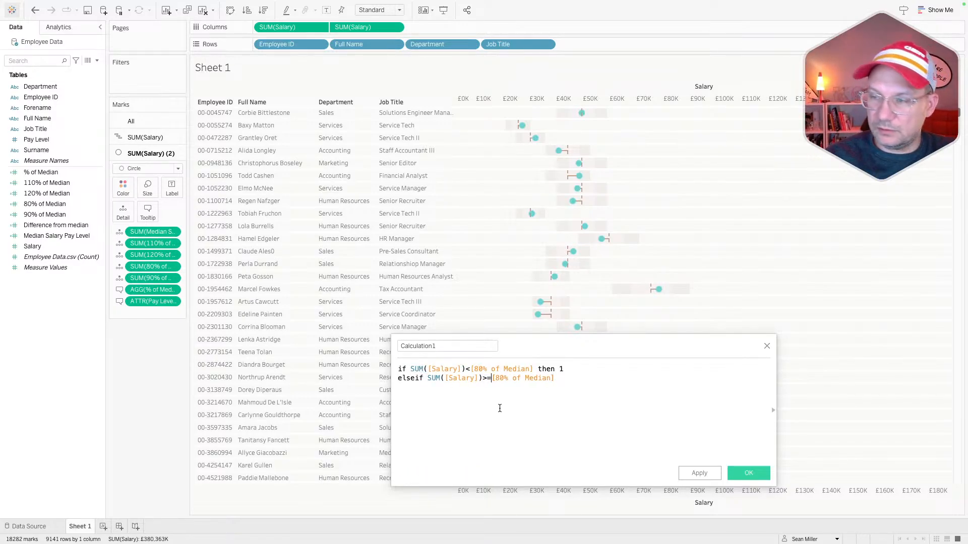
{"action": "left_click", "coordinate": [565, 378]}
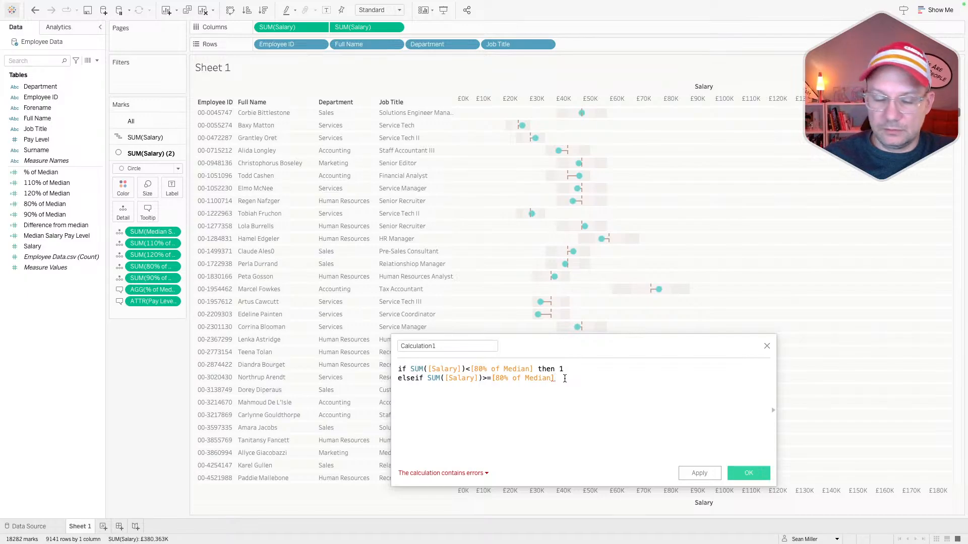
{"action": "type", "text": "and"}
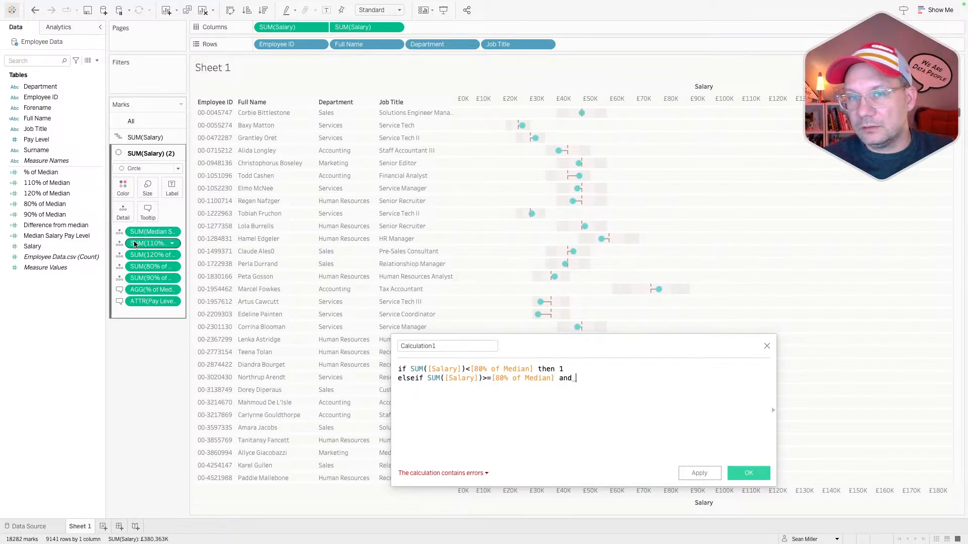
Step: Copy the salary comparison after and, changing its operator to < in the second line
{"action": "left_click_drag", "start_coordinate": [553, 379], "coordinate": [428, 379]}
{"action": "key", "text": "ctrl+c"}
{"action": "left_click", "coordinate": [587, 378]}
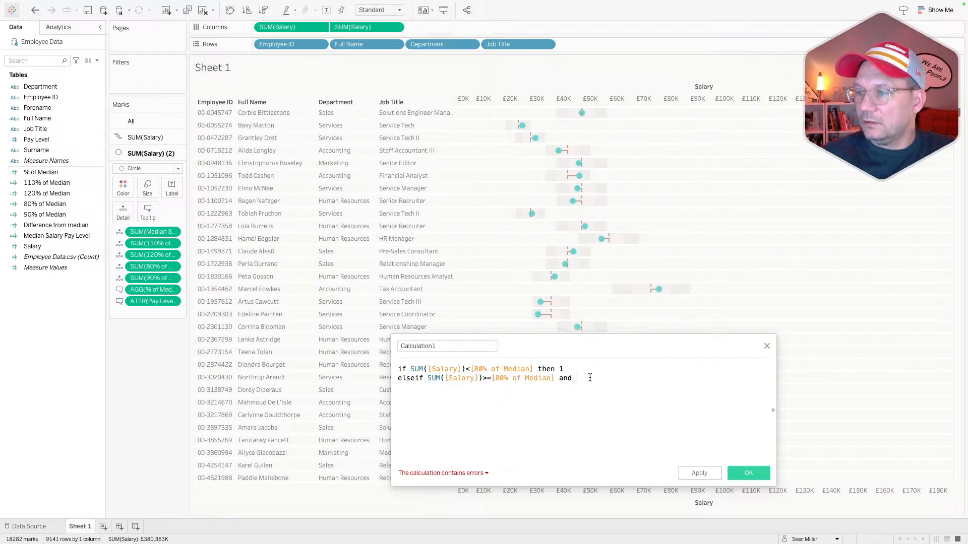
{"action": "key", "text": "ctrl+v"}
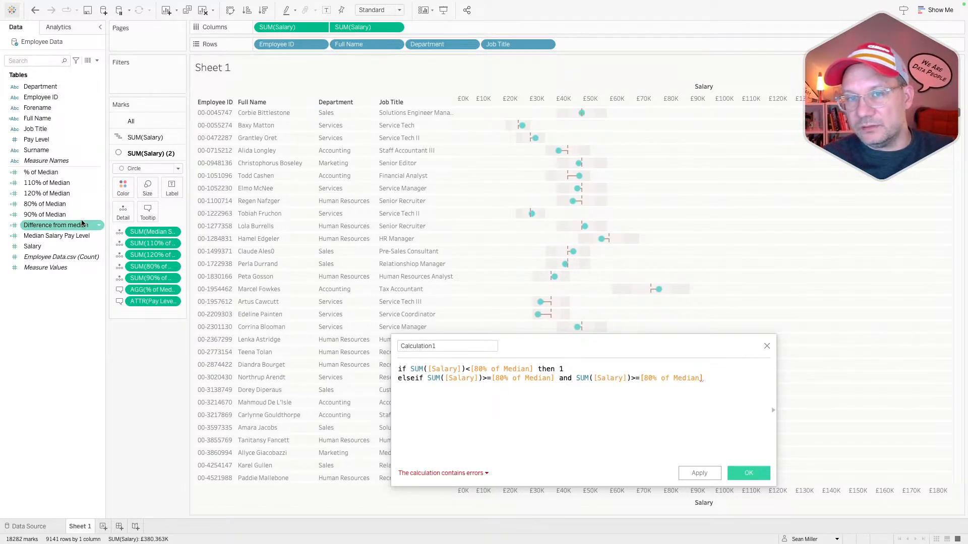
{"action": "left_click", "coordinate": [639, 378]}
{"action": "key", "text": "BackSpace"}
{"action": "key", "text": "BackSpace"}
{"action": "type", "text": "<"}
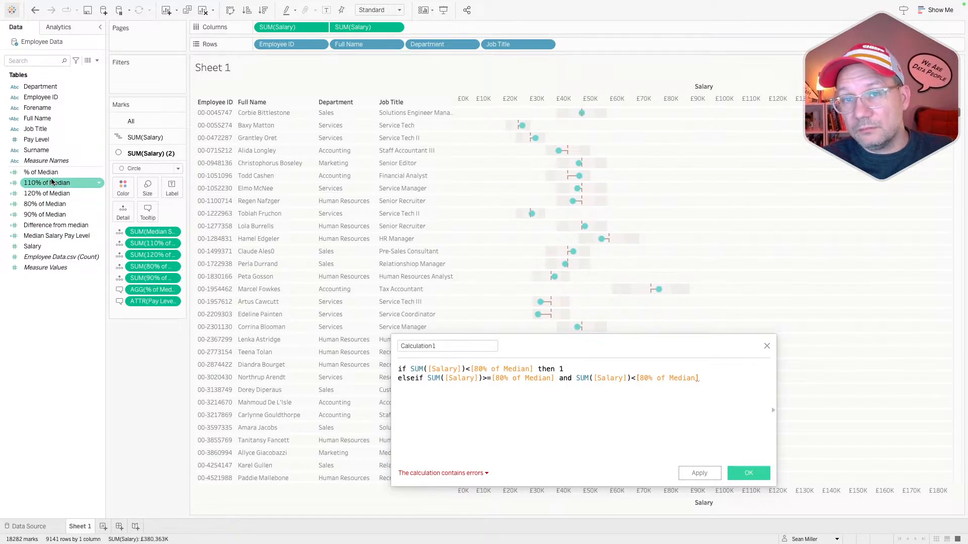
Step: Recheck the band definitions in the browser and finish the second condition in Tableau with [90% of Median] then 2
{"action": "key", "text": "ctrl+Right"}
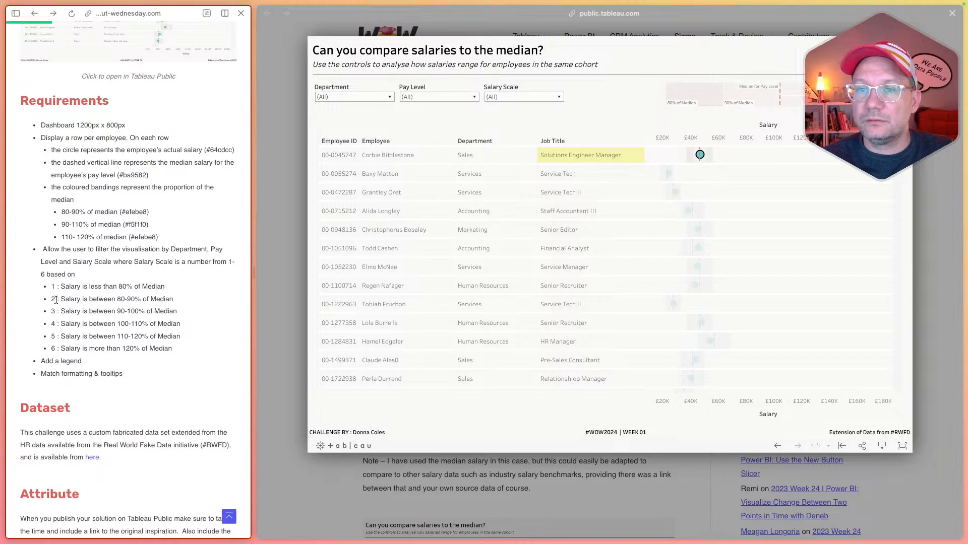
{"action": "key", "text": "ctrl+Left"}
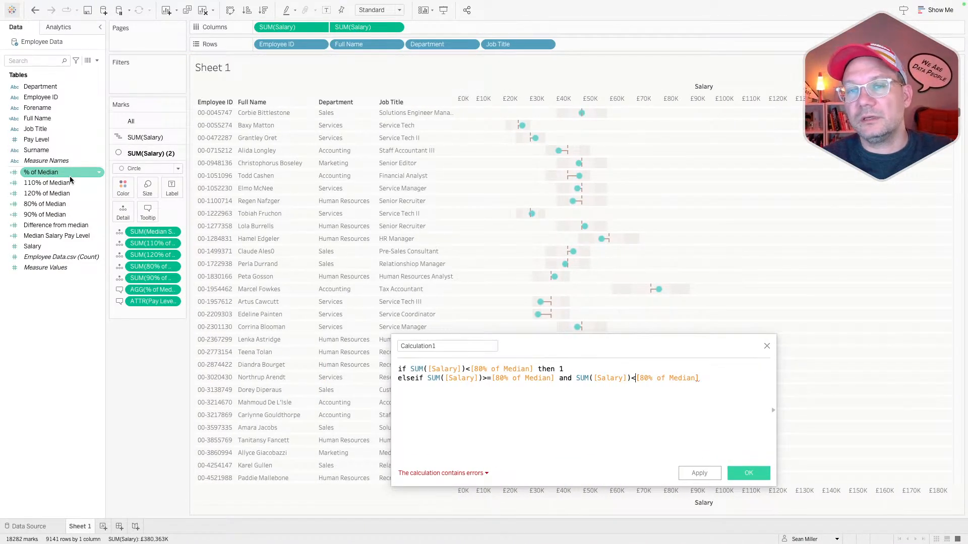
{"action": "left_click_drag", "start_coordinate": [67, 214], "coordinate": [667, 395]}
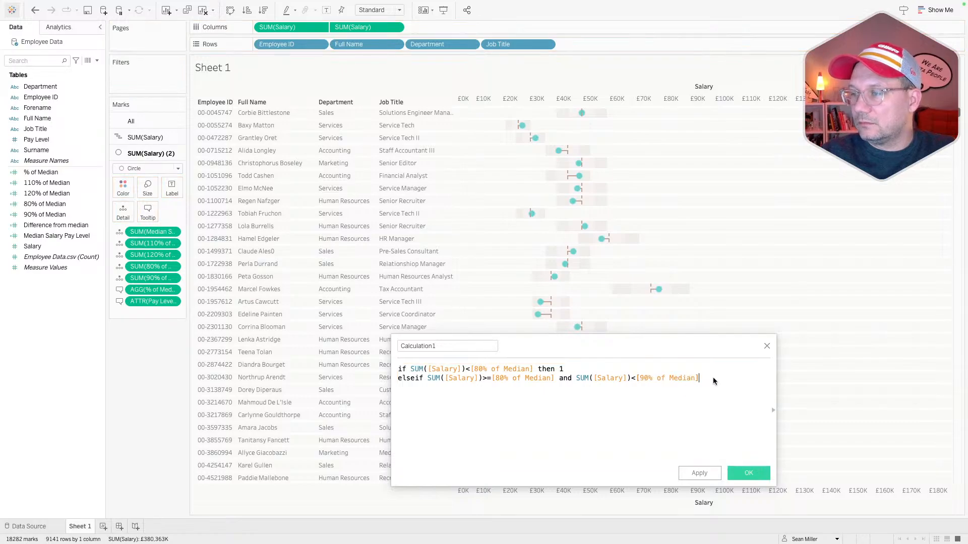
{"action": "type", "text": "then 2"}
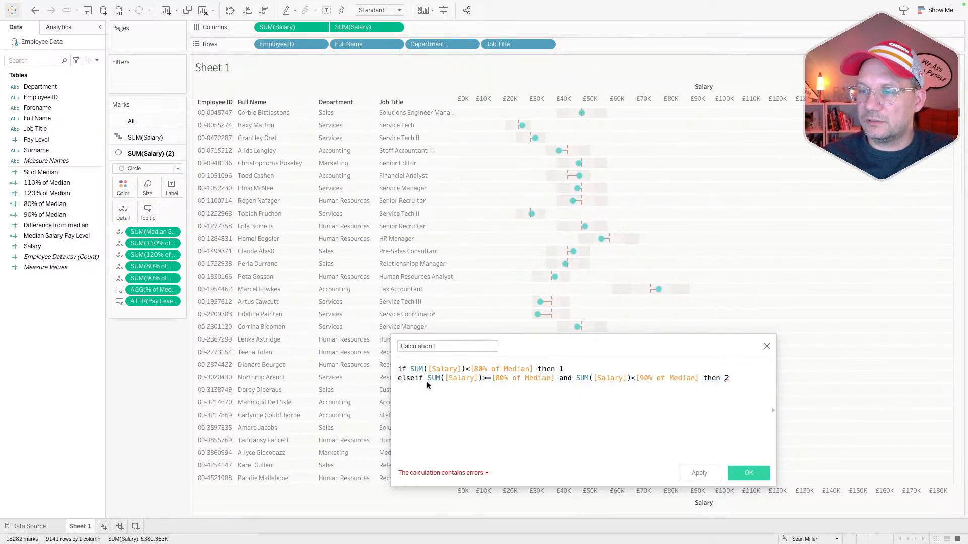
Step: Duplicate the elseif line as a third condition and change its lower bound to [90% of Median]
{"action": "left_click_drag", "start_coordinate": [426, 385], "coordinate": [398, 378]}
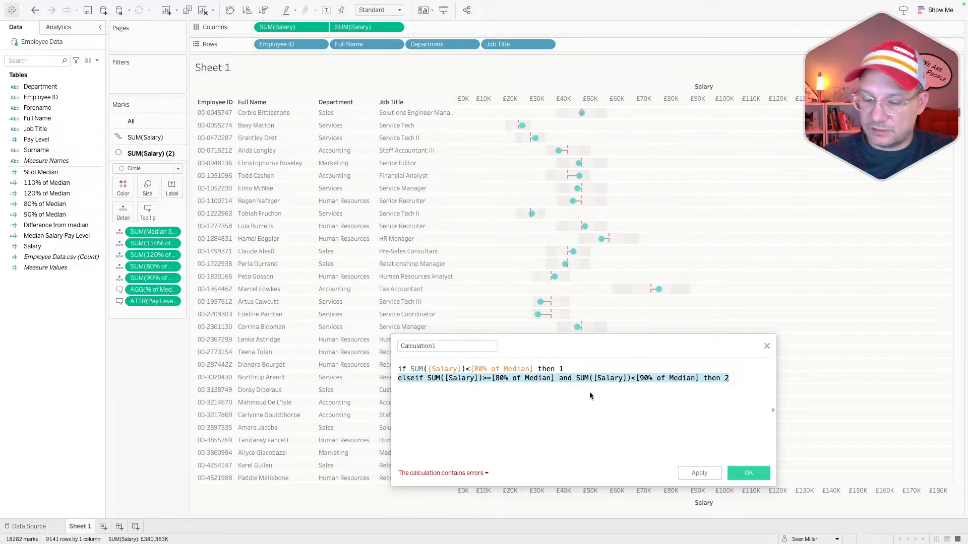
{"action": "key", "text": "ctrl+c"}
{"action": "key", "text": "Right"}
{"action": "key", "text": "Return"}
{"action": "key", "text": "ctrl+v"}
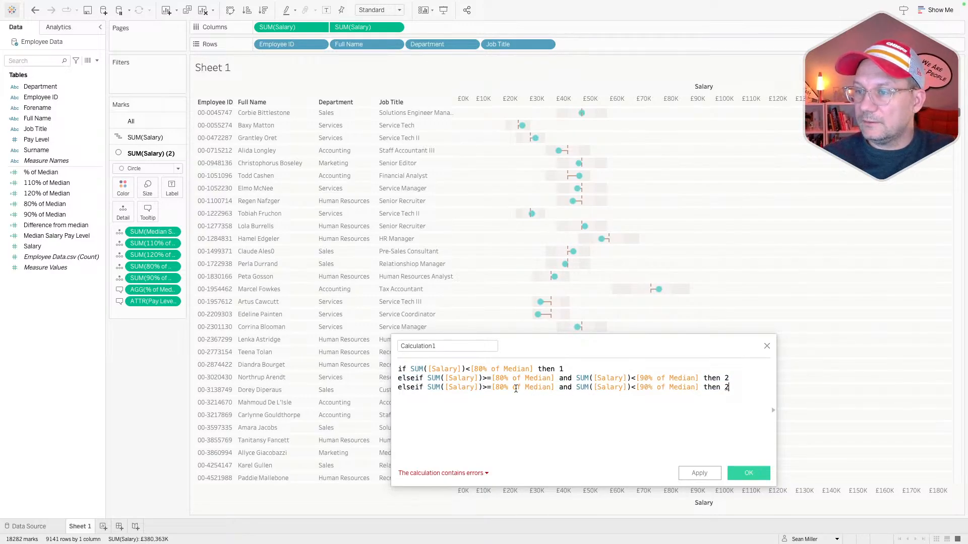
{"action": "left_click", "coordinate": [500, 387]}
{"action": "key", "text": "BackSpace"}
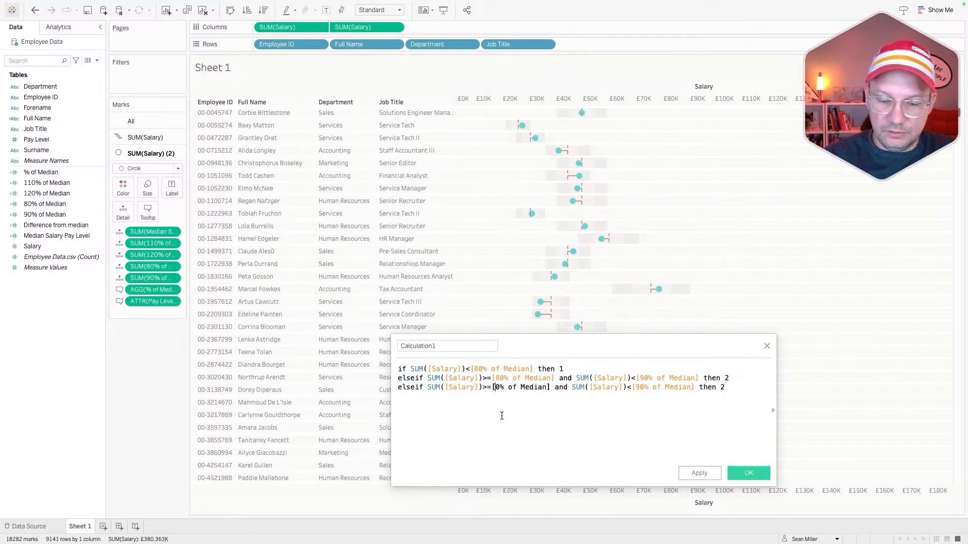
{"action": "type", "text": "9"}
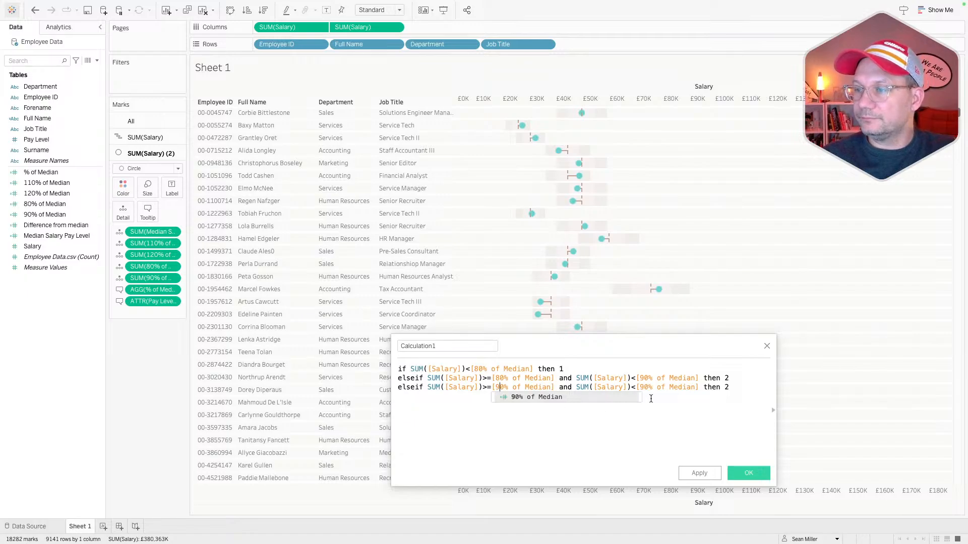
Step: Set the third condition's upper bound to [Median Salary Pay Level] and its result to 3
{"action": "left_click_drag", "start_coordinate": [699, 388], "coordinate": [635, 388]}
{"action": "type", "text": "med"}
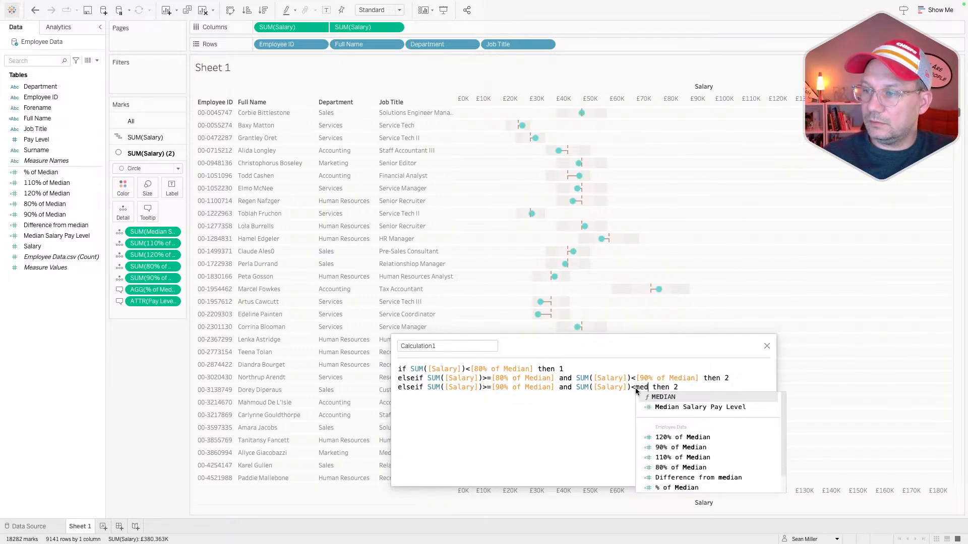
{"action": "left_click", "coordinate": [711, 408]}
{"action": "scroll", "coordinate": [728, 394], "scroll_direction": "right", "scroll_amount": 1}
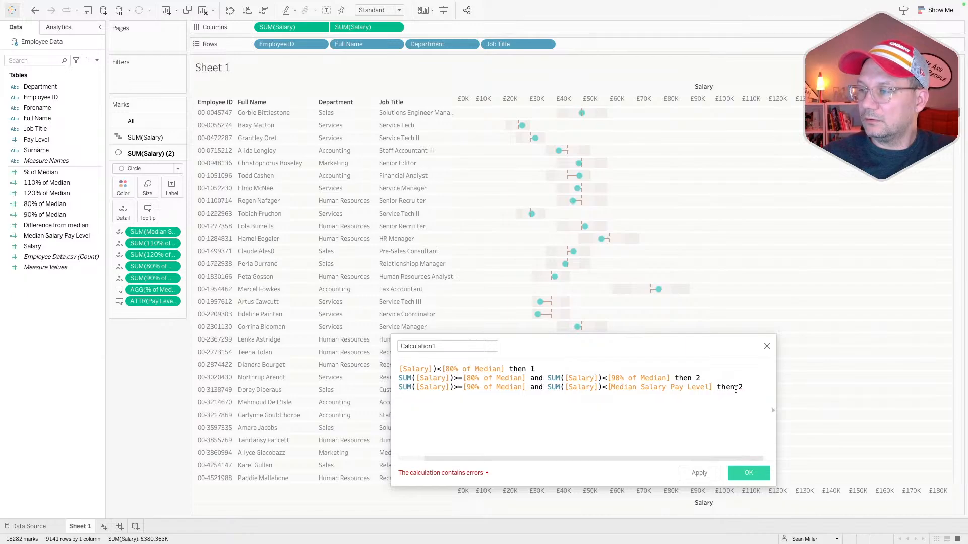
{"action": "left_click", "coordinate": [741, 387]}
{"action": "key", "text": "BackSpace"}
{"action": "type", "text": "=3"}
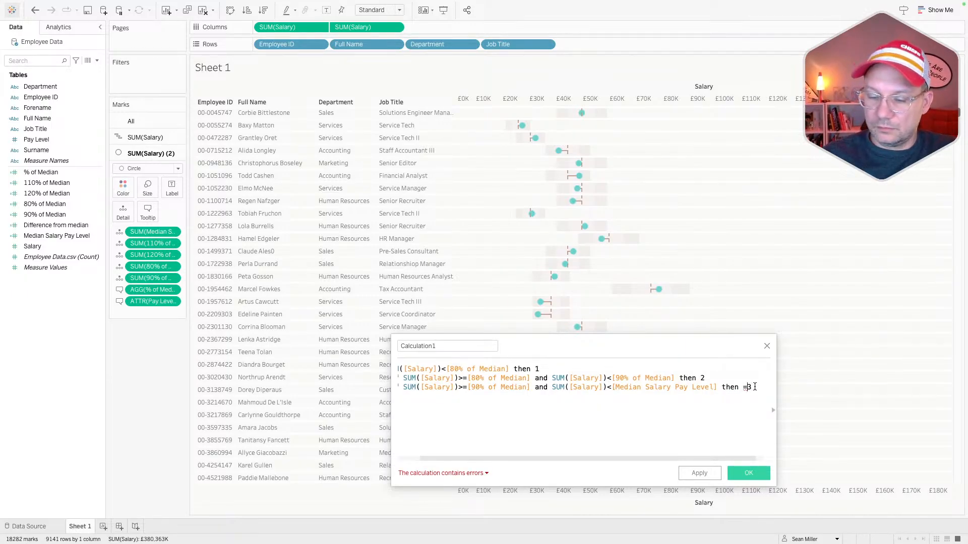
{"action": "key", "text": "BackSpace"}
Step: Paste the copied elseif line as a fourth condition and set its lower bound to [Median Salary Pay Level]
{"action": "key", "text": "Return"}
{"action": "key", "text": "ctrl+v"}
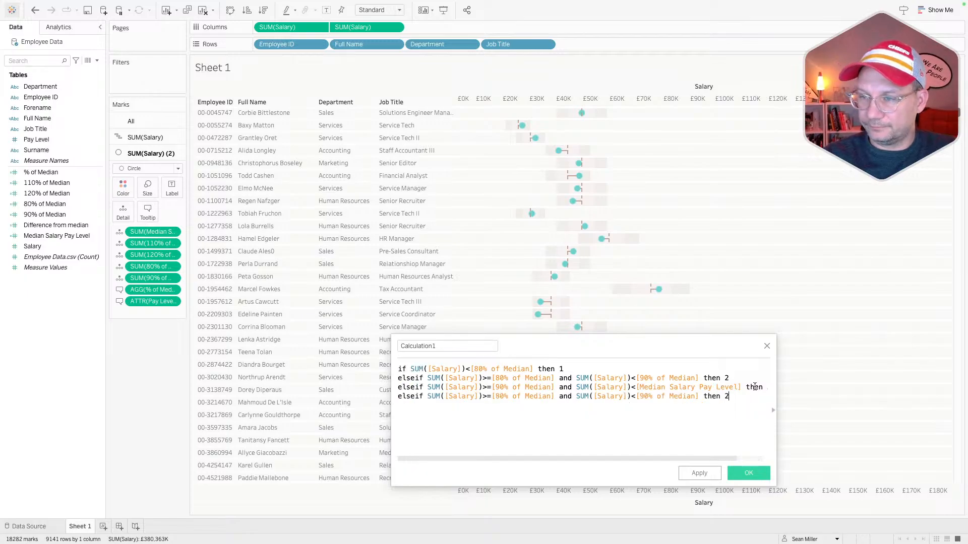
{"action": "left_click_drag", "start_coordinate": [554, 400], "coordinate": [489, 399]}
{"action": "type", "text": "med"}
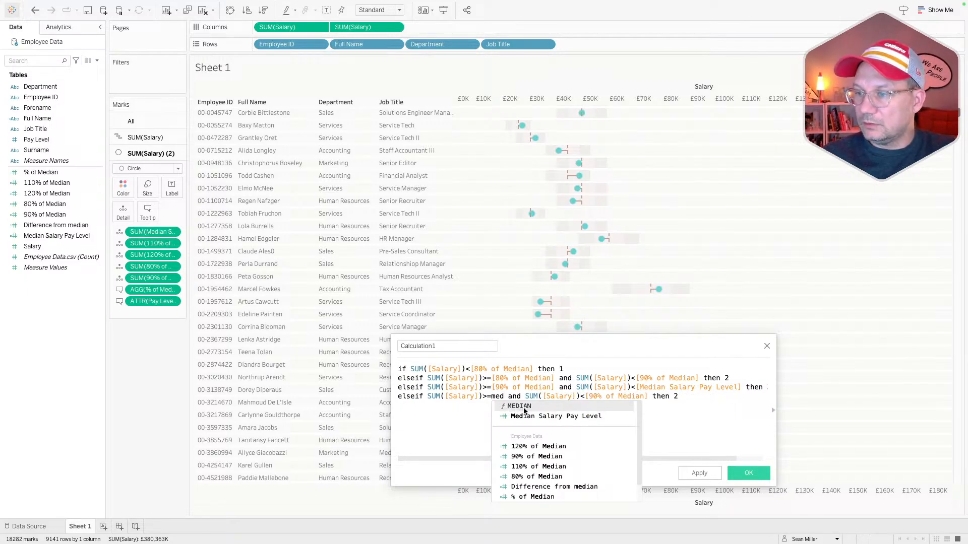
{"action": "left_click", "coordinate": [540, 417]}
Step: Set the fourth condition's upper bound to [110% of Median] and its result to 4
{"action": "left_click_drag", "start_coordinate": [742, 397], "coordinate": [679, 398]}
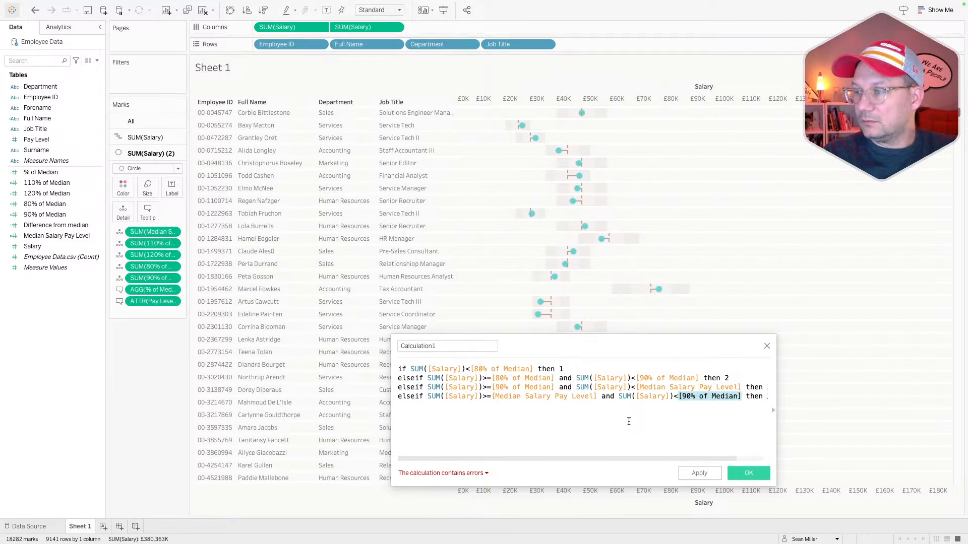
{"action": "key", "text": "BackSpace"}
{"action": "type", "text": "["}
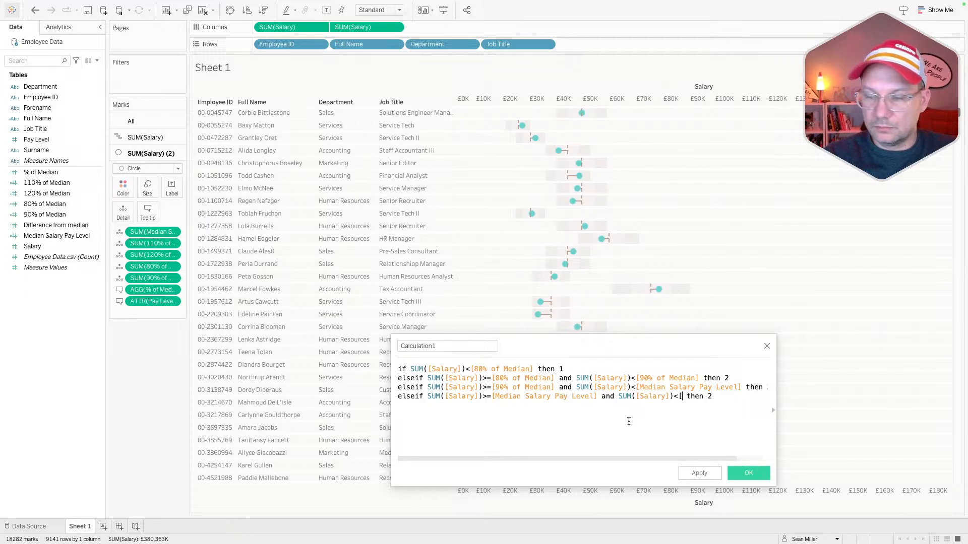
{"action": "type", "text": "110% of Median]"}
{"action": "key", "text": "Return"}
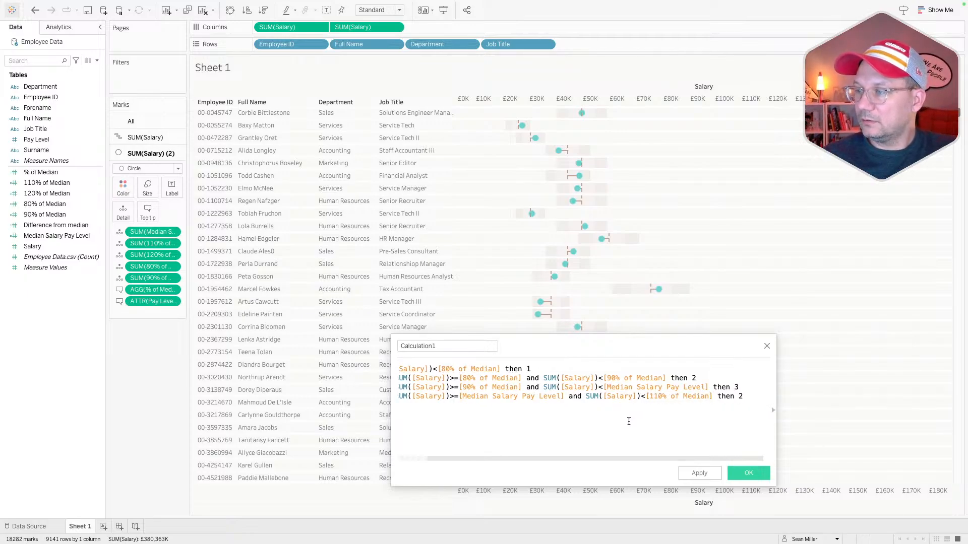
{"action": "left_click", "coordinate": [751, 396]}
{"action": "key", "text": "BackSpace"}
{"action": "type", "text": "4"}
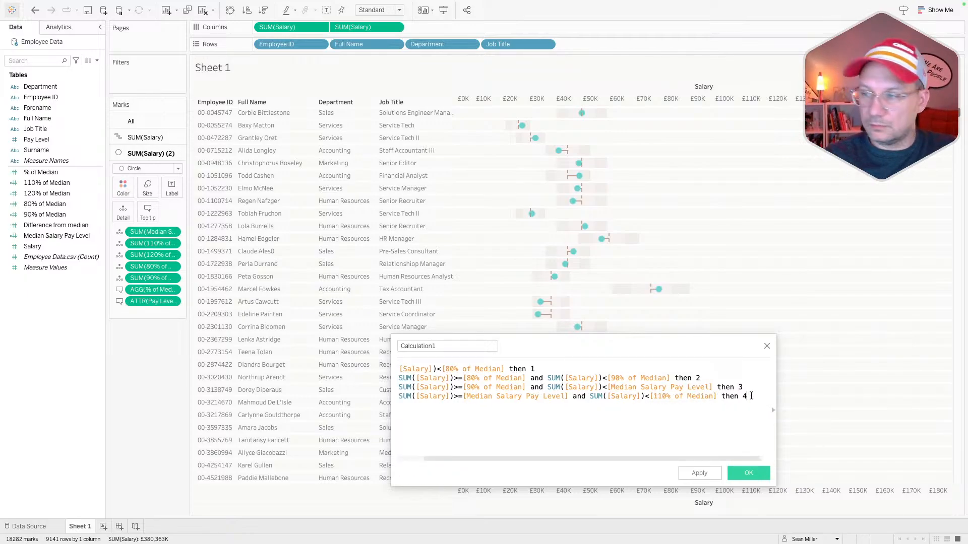
Step: Paste the copied elseif line as a fifth condition and set its result to 5
{"action": "key", "text": "Return"}
{"action": "key", "text": "ctrl+v"}
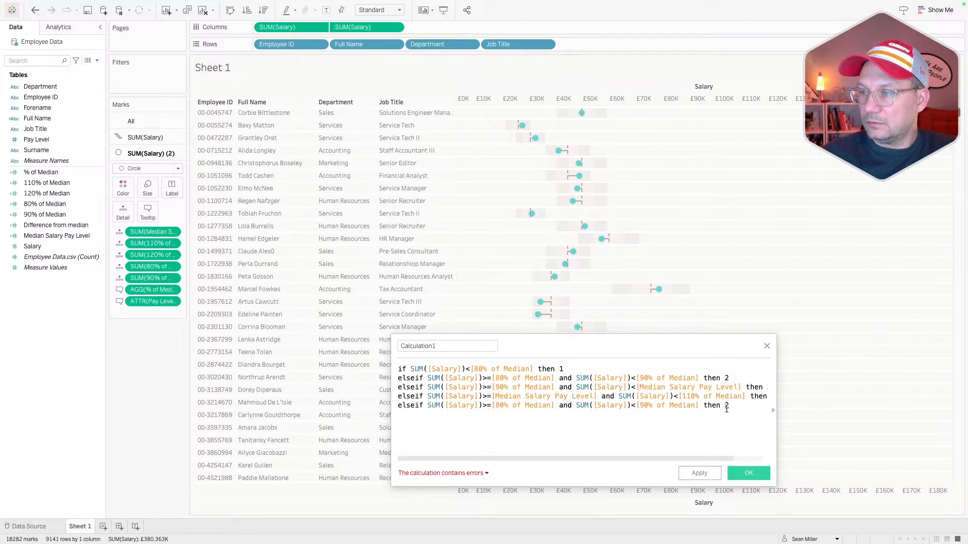
{"action": "key", "text": "BackSpace"}
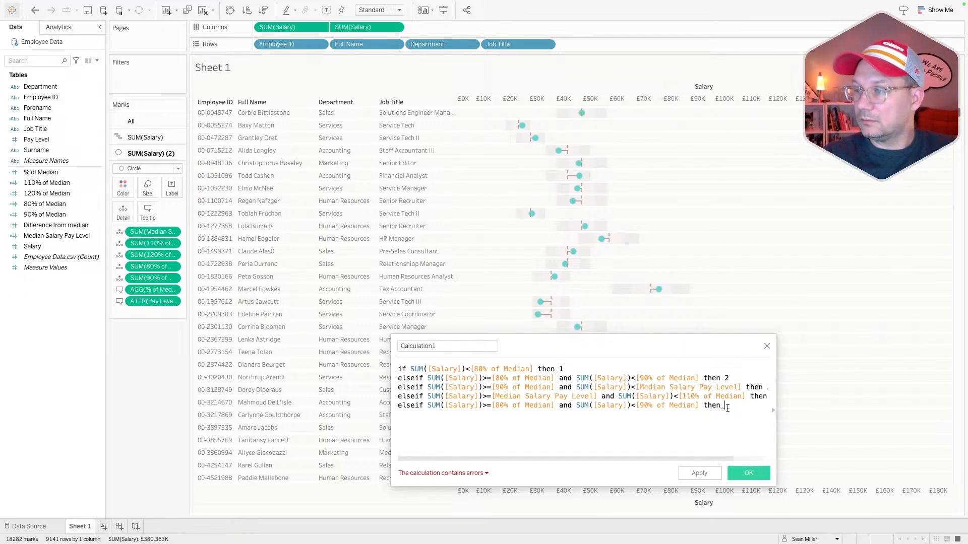
{"action": "type", "text": "5"}
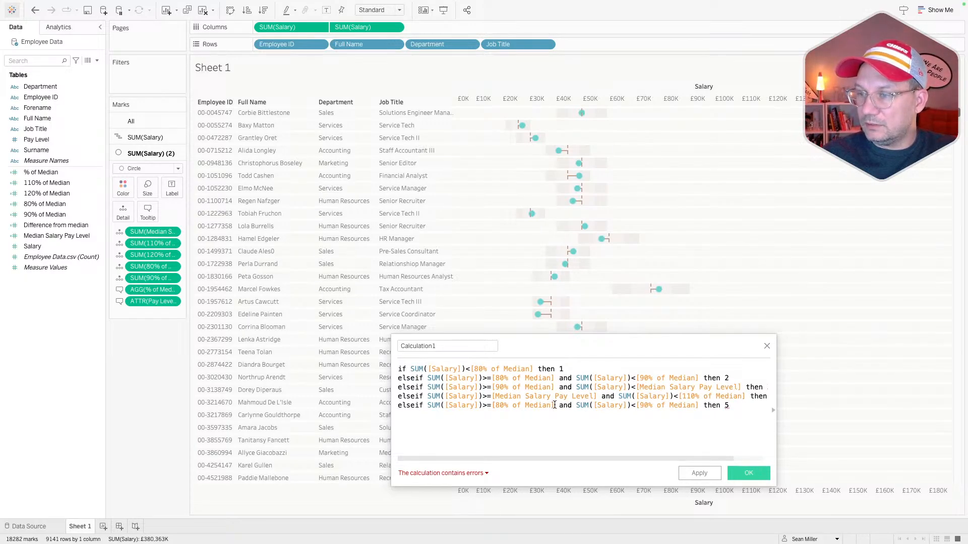
Step: Set the fifth condition's bounds to >=[110% of Median] and <[120% of Median]
{"action": "left_click_drag", "start_coordinate": [555, 406], "coordinate": [493, 407]}
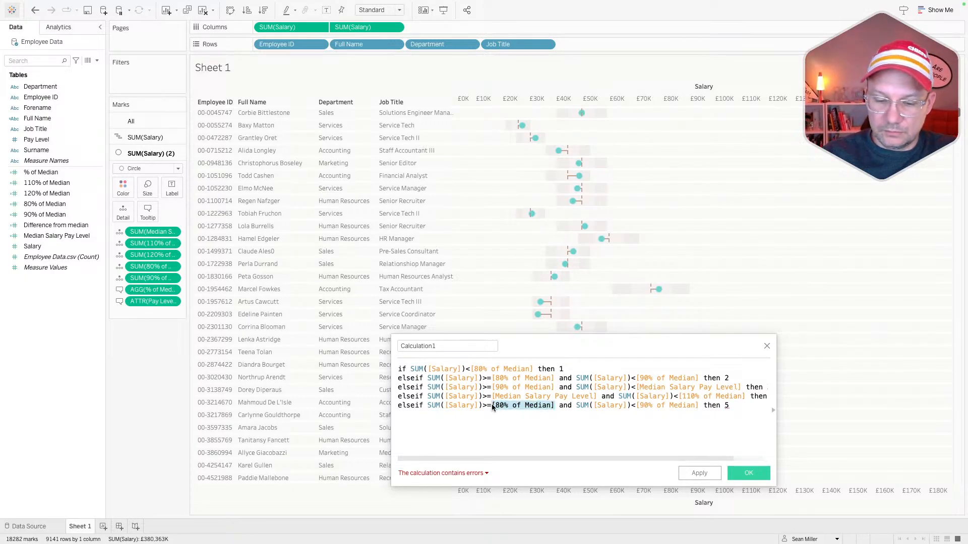
{"action": "type", "text": "[110% of Median]"}
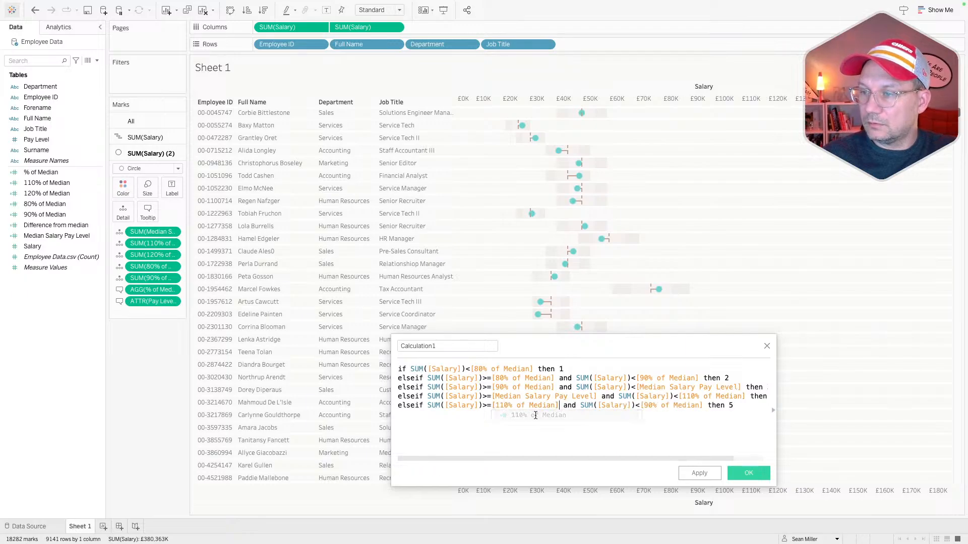
{"action": "left_click_drag", "start_coordinate": [701, 405], "coordinate": [640, 405]}
{"action": "type", "text": "["}
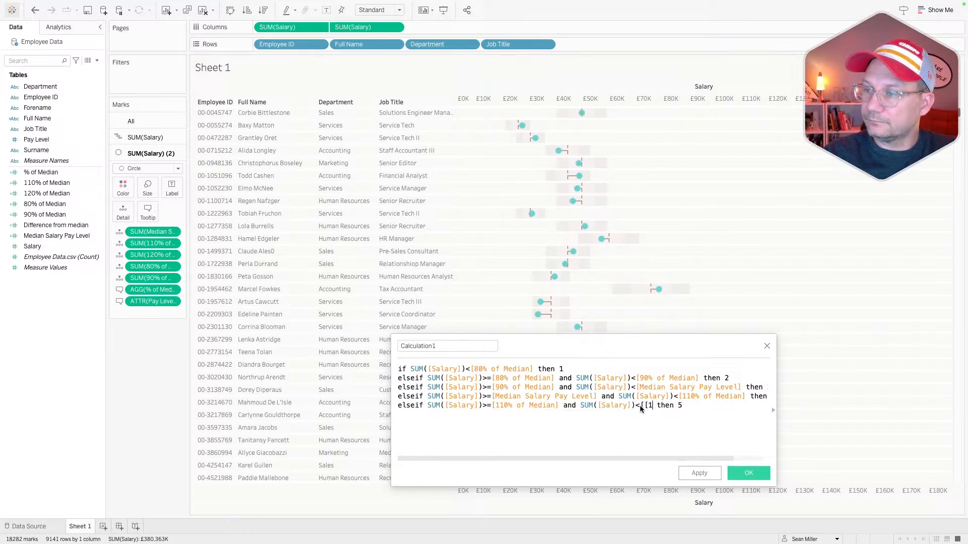
{"action": "type", "text": "120% of Median]"}
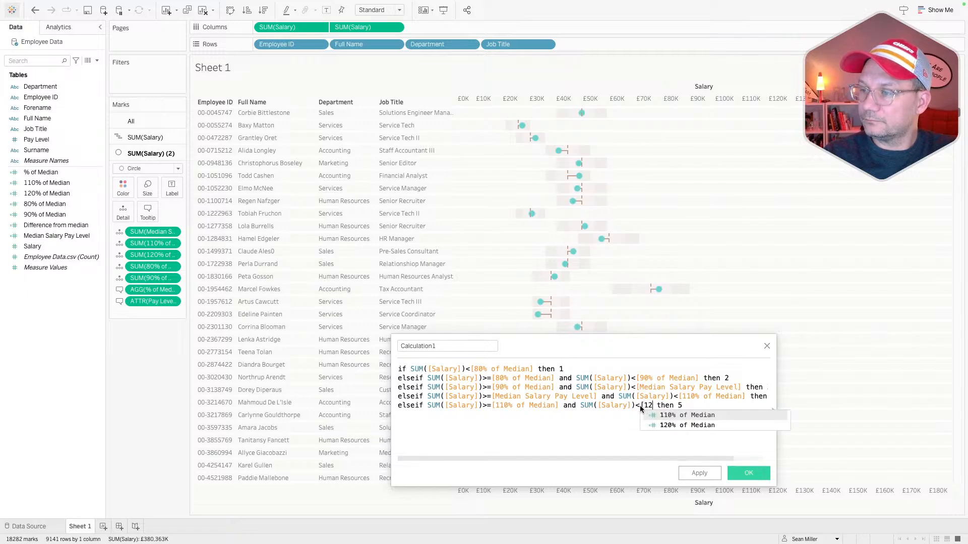
Step: Finish the formula with an else branch returning 6 and a closing END
{"action": "left_click", "coordinate": [743, 405]}
{"action": "key", "text": "Return"}
{"action": "type", "text": "else"}
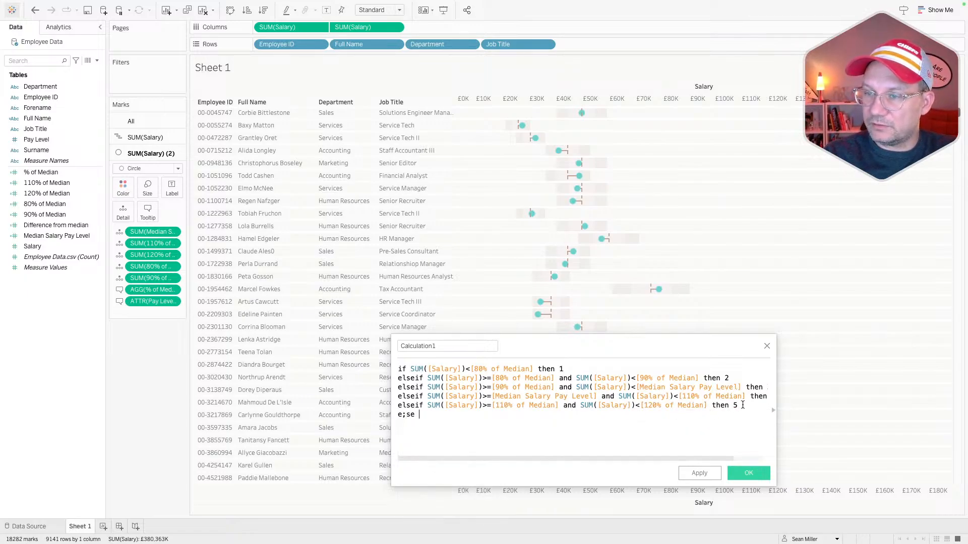
{"action": "key", "text": "BackSpace"}
{"action": "key", "text": "BackSpace"}
{"action": "key", "text": "BackSpace"}
{"action": "type", "text": "e"}
{"action": "key", "text": "BackSpace"}
{"action": "type", "text": "se 5"}
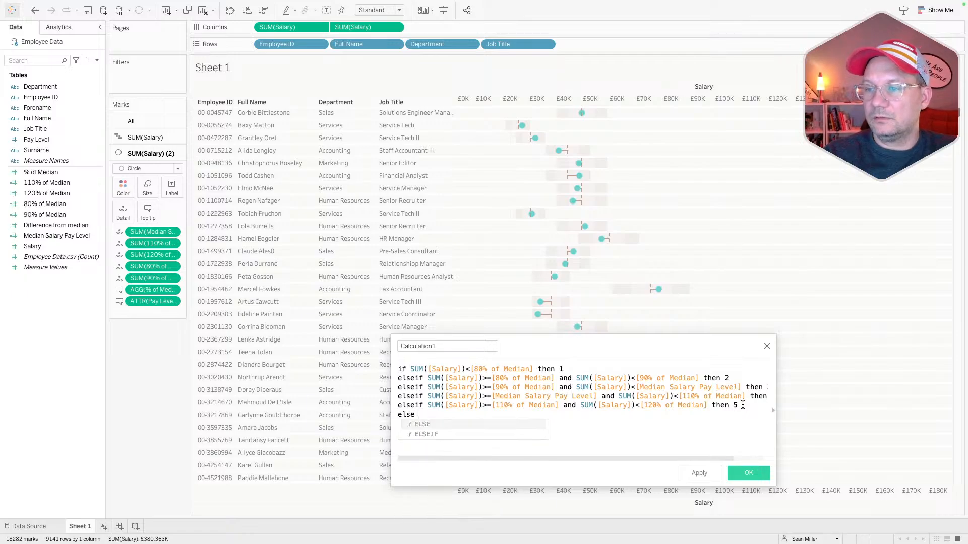
{"action": "key", "text": "Return"}
{"action": "type", "text": "END"}
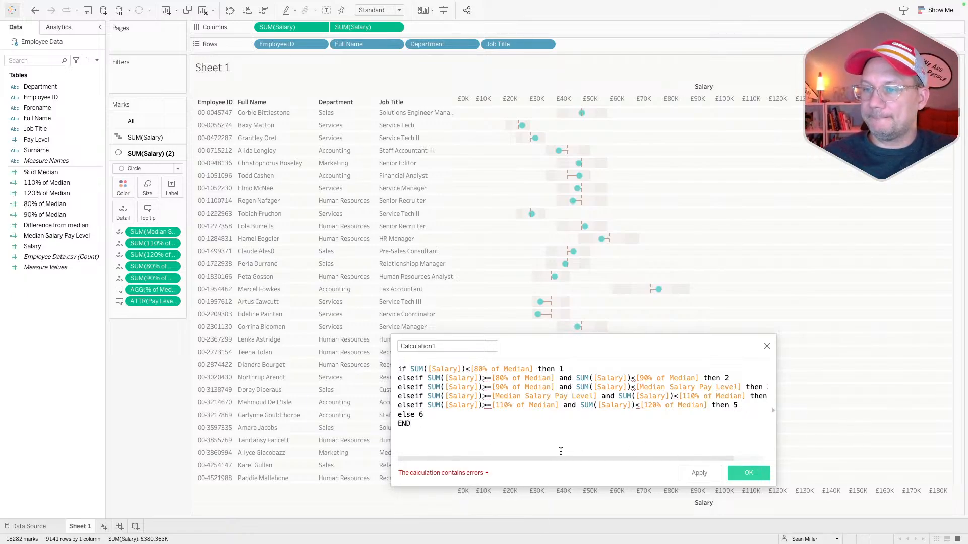
Step: Wrap [80% of Median] in the first condition in sum()
{"action": "left_click", "coordinate": [470, 367]}
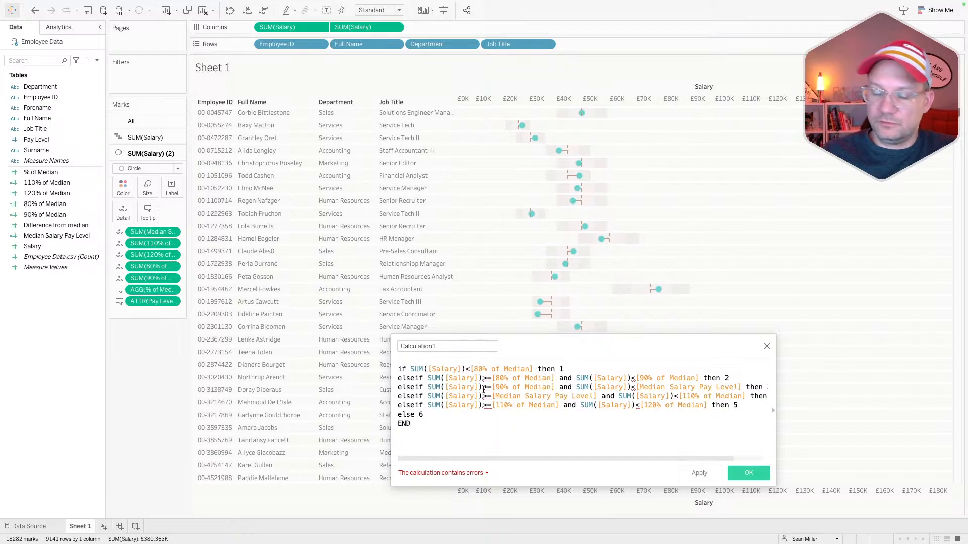
{"action": "type", "text": "sum("}
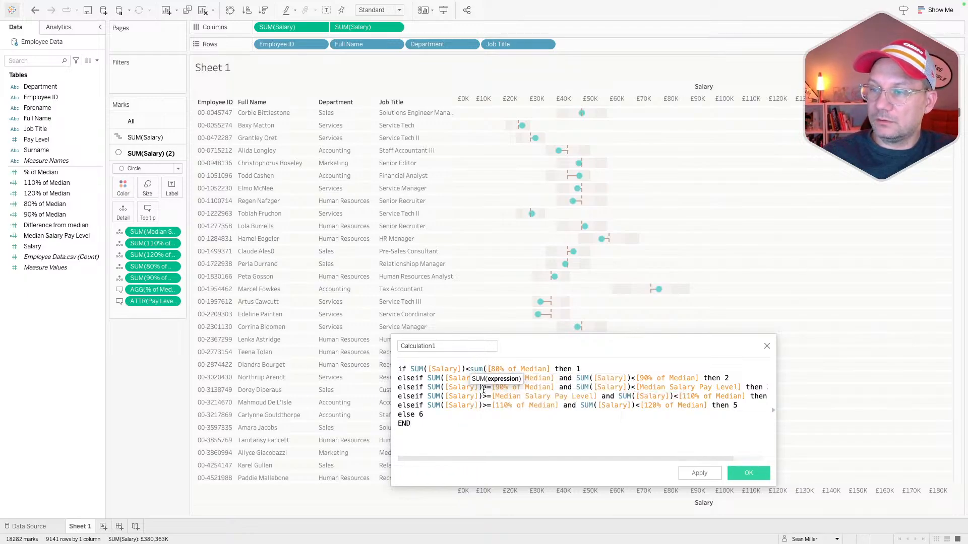
{"action": "left_click", "coordinate": [550, 369]}
{"action": "type", "text": ")"}
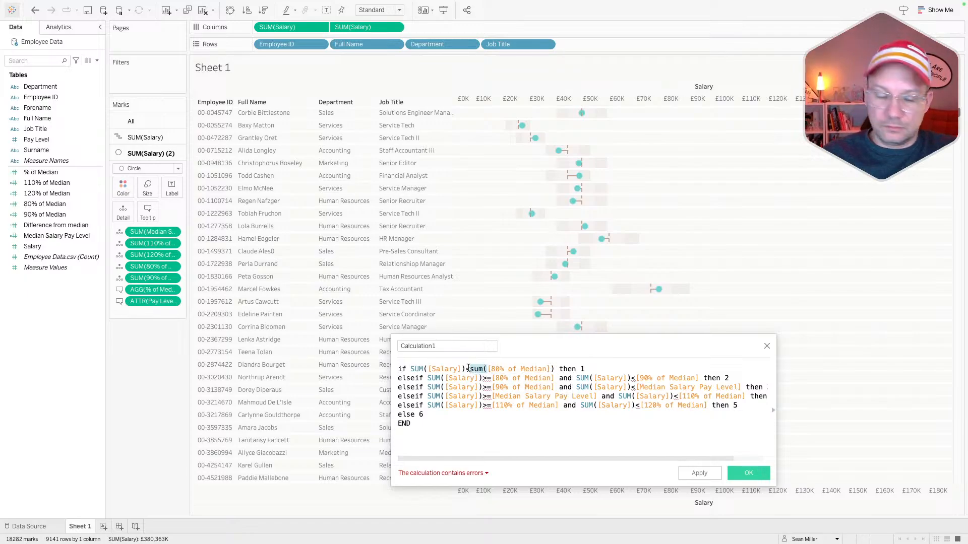
Step: Insert "sum(" before the lower-bound field in each of the four elseif conditions
{"action": "left_click", "coordinate": [491, 378]}
{"action": "type", "text": "sum("}
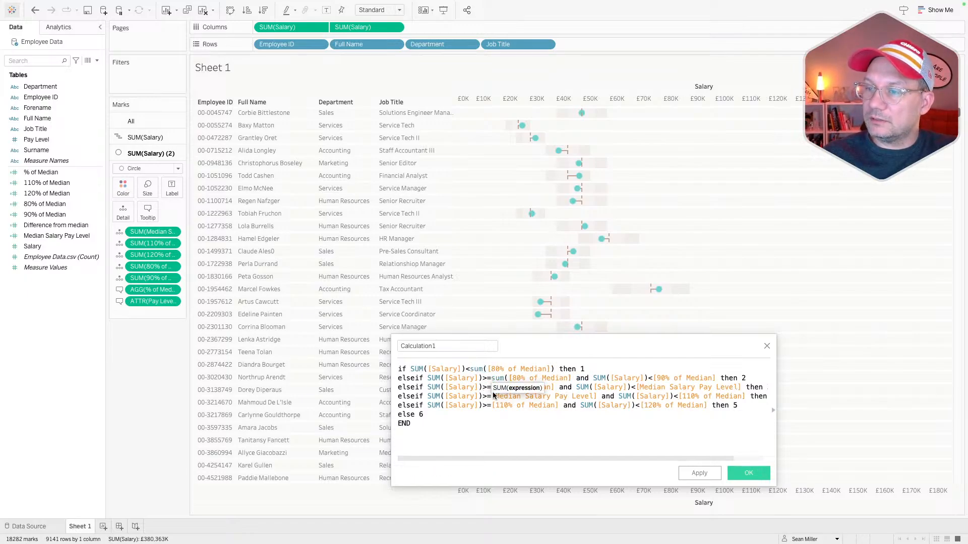
{"action": "left_click", "coordinate": [491, 387]}
{"action": "type", "text": "sum("}
{"action": "left_click", "coordinate": [493, 396]}
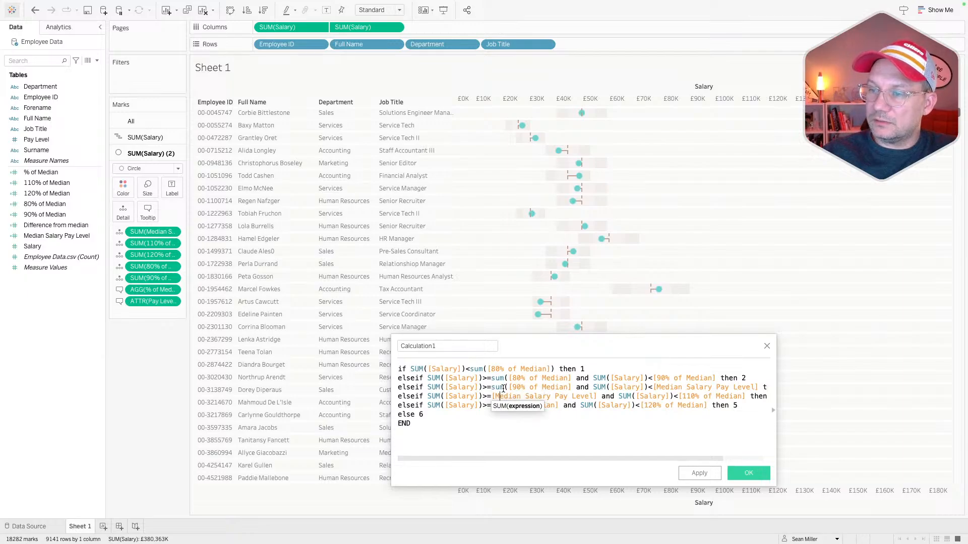
{"action": "key", "text": "Left"}
{"action": "key", "text": "Left"}
{"action": "type", "text": "sum("}
{"action": "key", "text": "Down"}
{"action": "key", "text": "Left"}
{"action": "key", "text": "Left"}
{"action": "key", "text": "Left"}
{"action": "key", "text": "Left"}
{"action": "type", "text": "sum("}
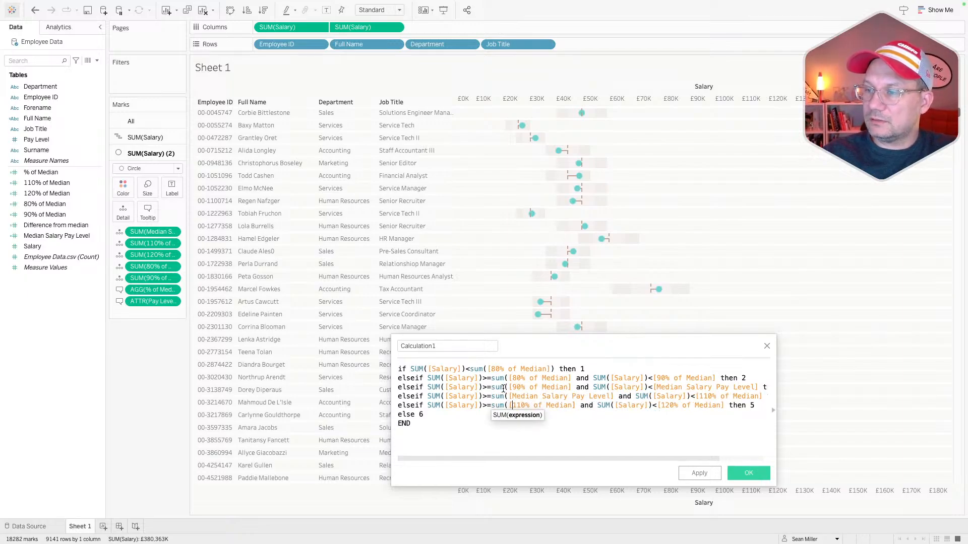
Step: Insert "sum(" before the upper-bound field in each of the four elseif conditions
{"action": "left_click", "coordinate": [650, 378]}
{"action": "type", "text": "sum("}
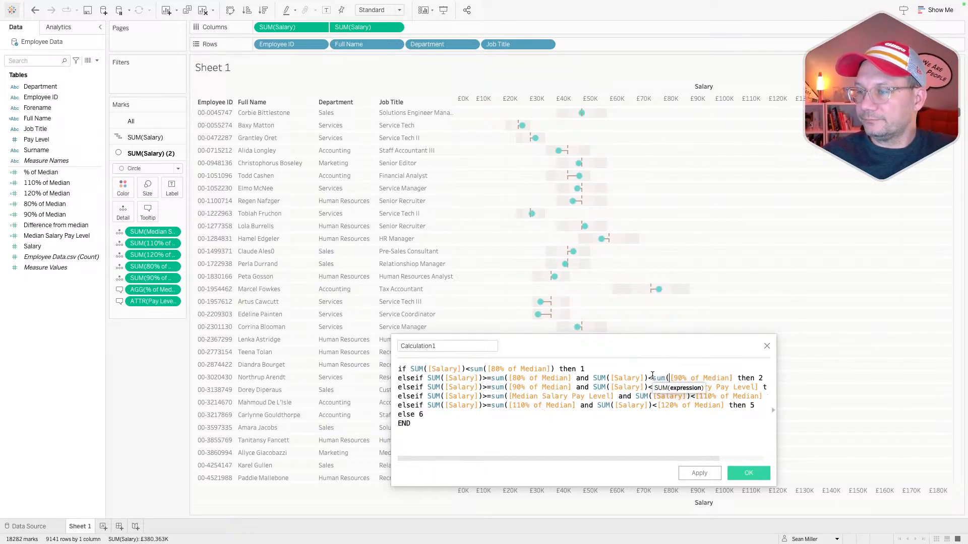
{"action": "key", "text": "Down"}
{"action": "key", "text": "Left"}
{"action": "key", "text": "Left"}
{"action": "key", "text": "Left"}
{"action": "key", "text": "Left"}
{"action": "type", "text": "sum("}
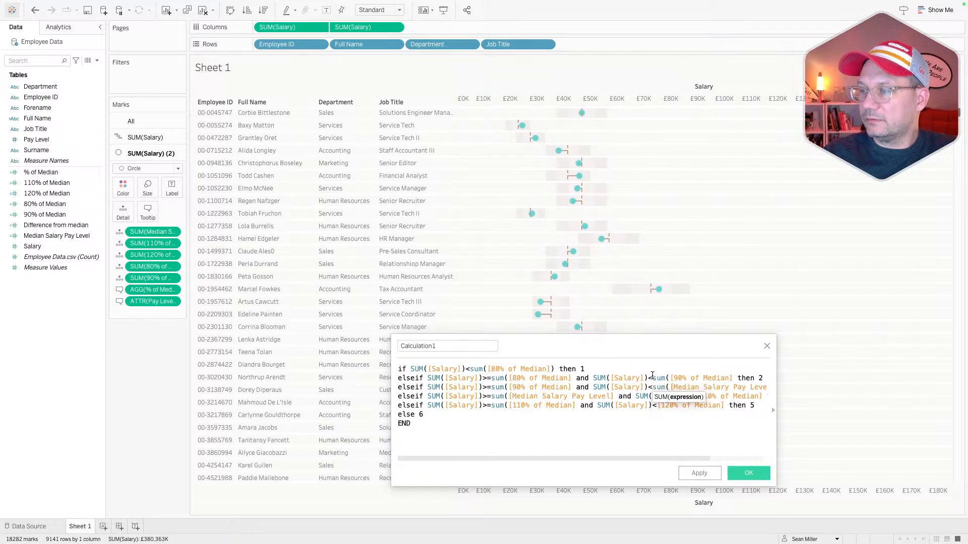
{"action": "key", "text": "Down"}
{"action": "key", "text": "Left"}
{"action": "key", "text": "Left"}
{"action": "key", "text": "Left"}
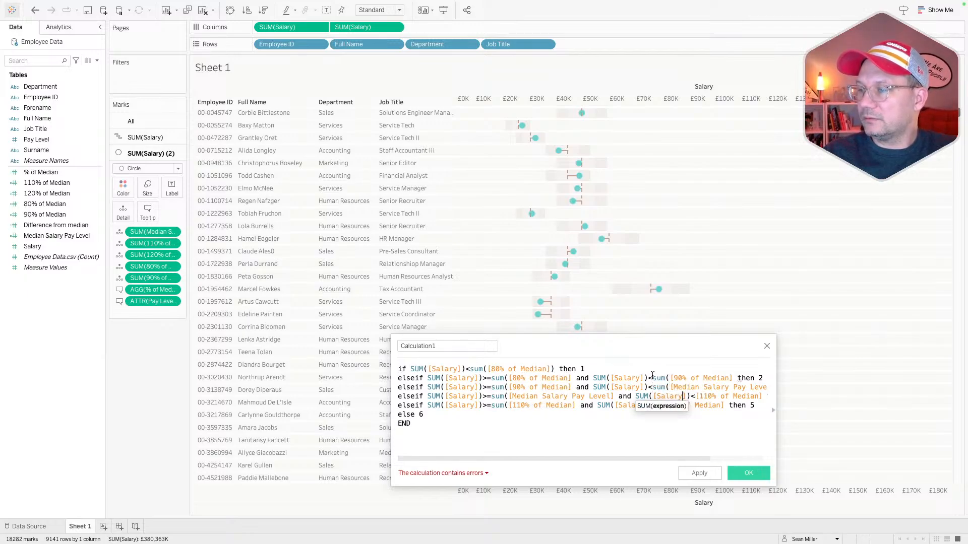
{"action": "key", "text": "Right"}
{"action": "key", "text": "Right"}
{"action": "key", "text": "Right"}
{"action": "type", "text": "sum("}
{"action": "key", "text": "Down"}
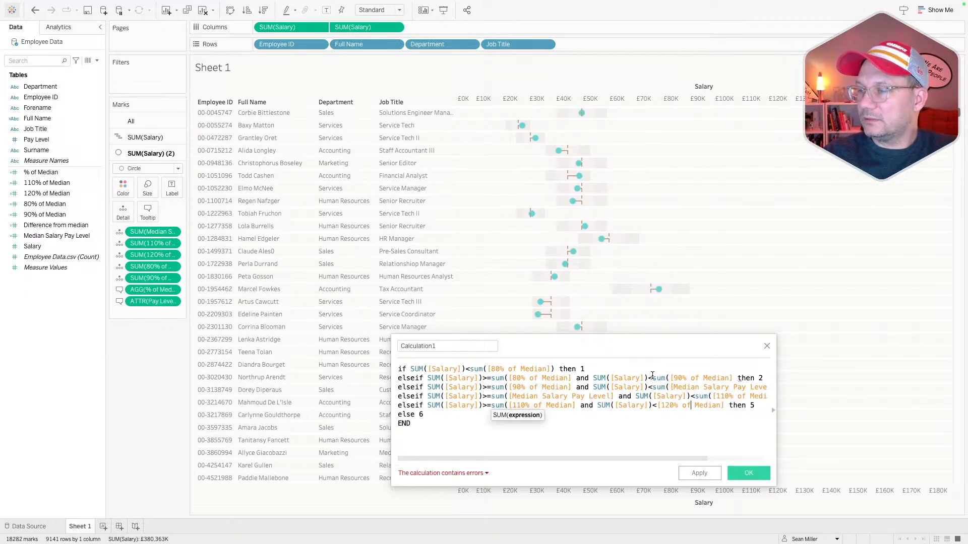
{"action": "key", "text": "Right"}
{"action": "type", "text": "sum("}
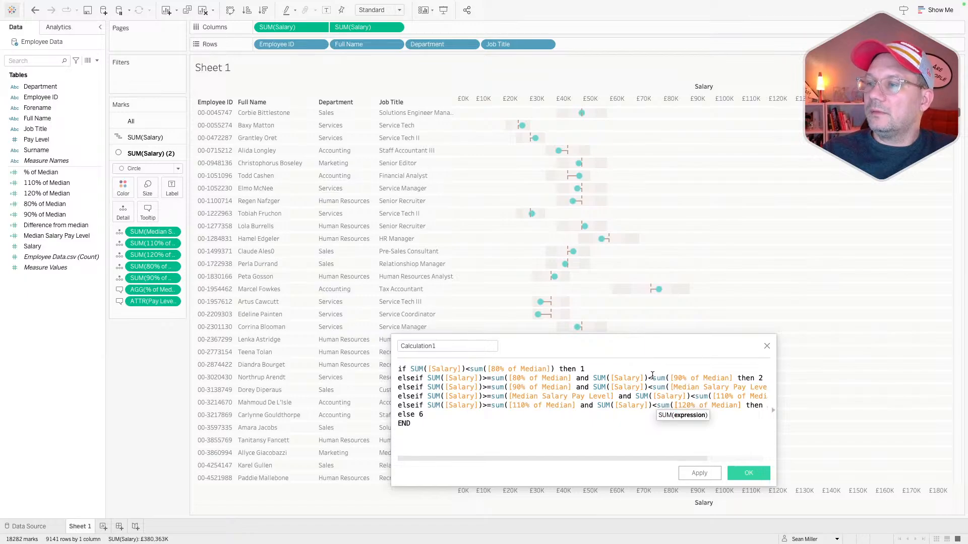
Step: Add the closing parenthesis after the lower-bound field in each of the four elseif conditions
{"action": "left_click", "coordinate": [573, 378]}
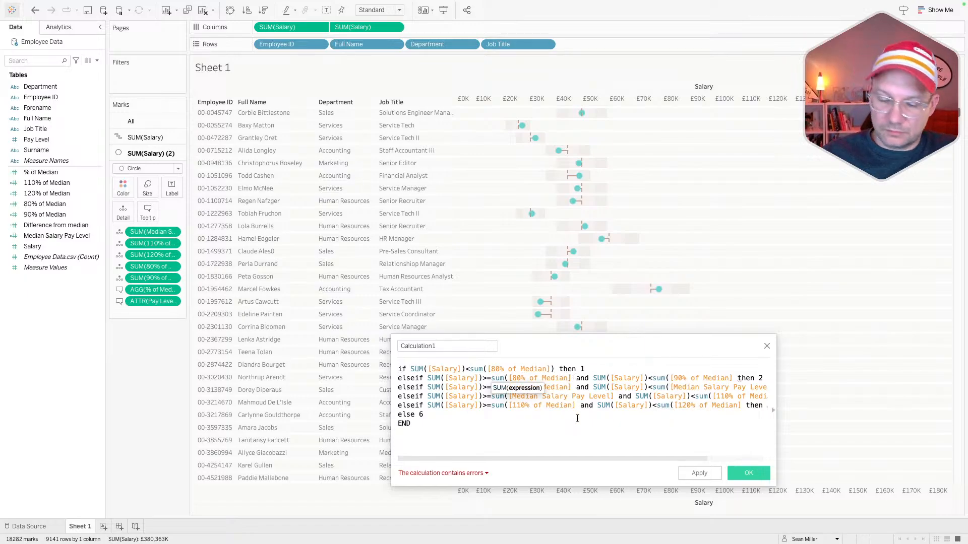
{"action": "type", "text": ")"}
{"action": "key", "text": "Down"}
{"action": "key", "text": "Left"}
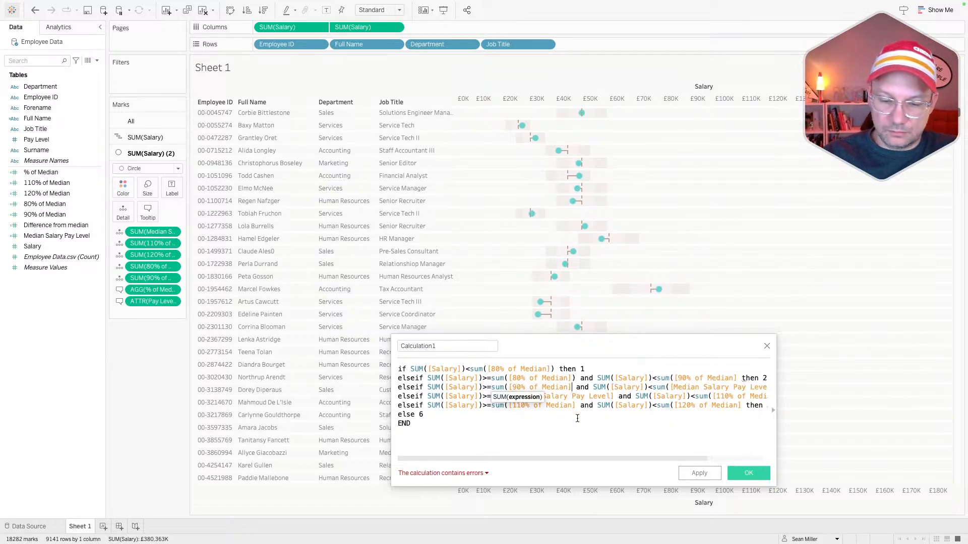
{"action": "type", "text": ")"}
{"action": "key", "text": "Down"}
{"action": "key", "text": "Left"}
{"action": "key", "text": "Right"}
{"action": "key", "text": "Right"}
{"action": "key", "text": "Right"}
{"action": "key", "text": "Right"}
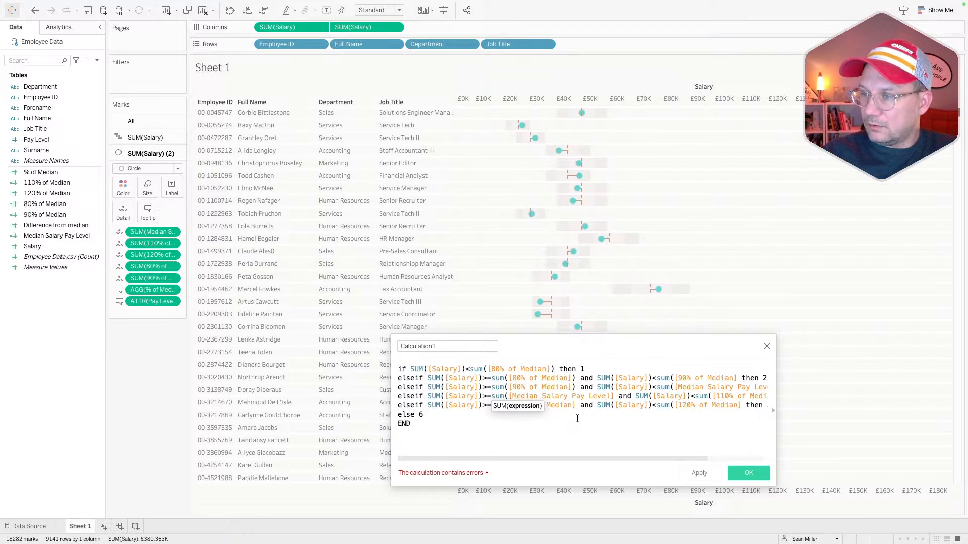
{"action": "type", "text": ")"}
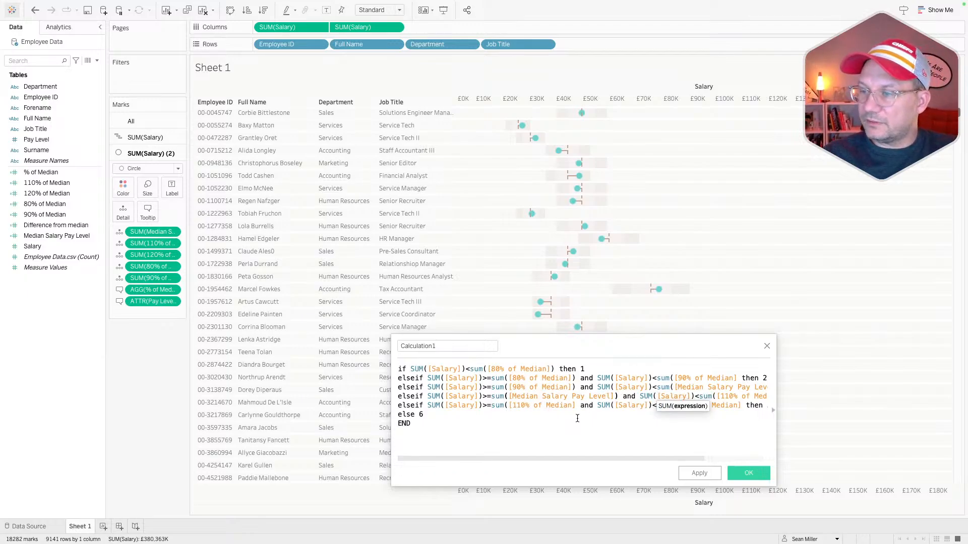
{"action": "left_click", "coordinate": [575, 405]}
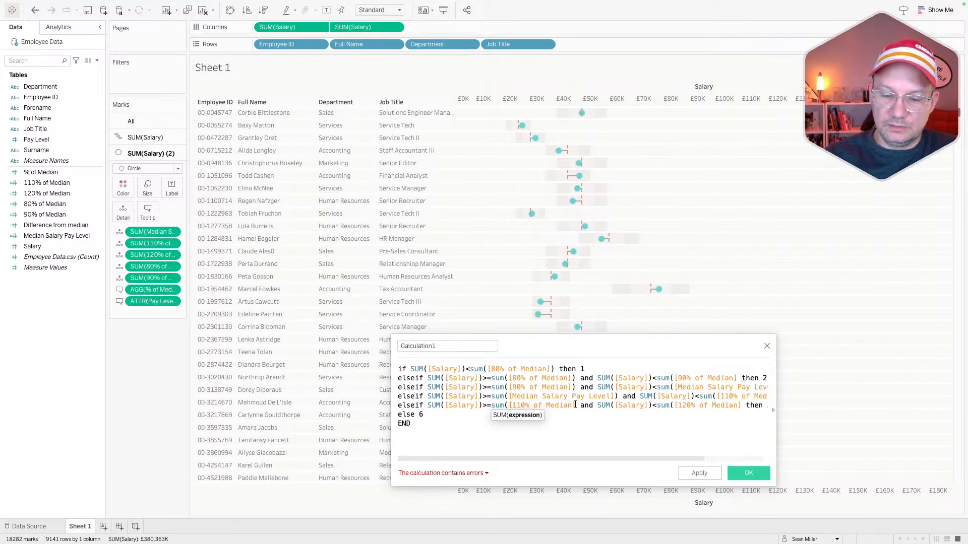
{"action": "type", "text": ")"}
Step: Add the closing parenthesis after the upper-bound field in each of the four elseif conditions
{"action": "scroll", "coordinate": [580, 404], "scroll_direction": "right", "scroll_amount": 3}
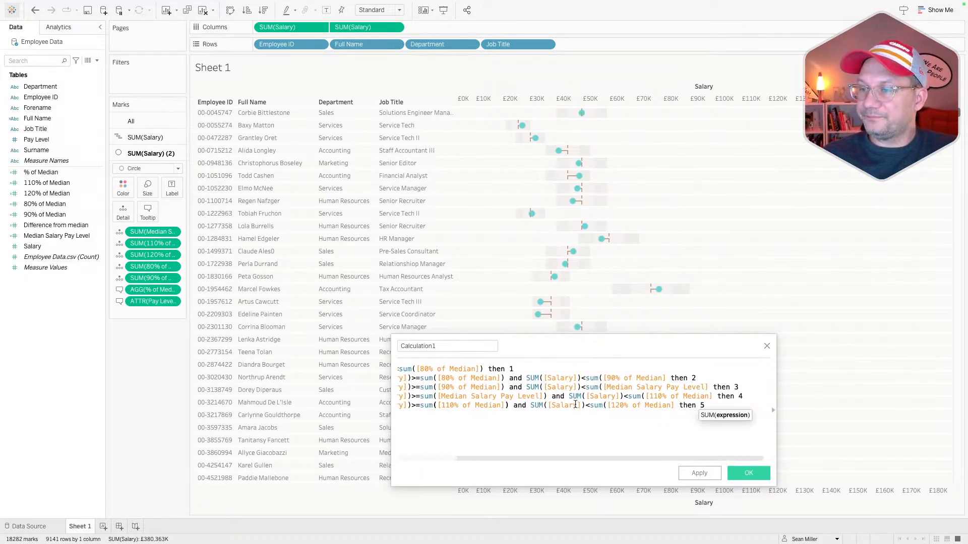
{"action": "left_click", "coordinate": [667, 379]}
{"action": "type", "text": ")"}
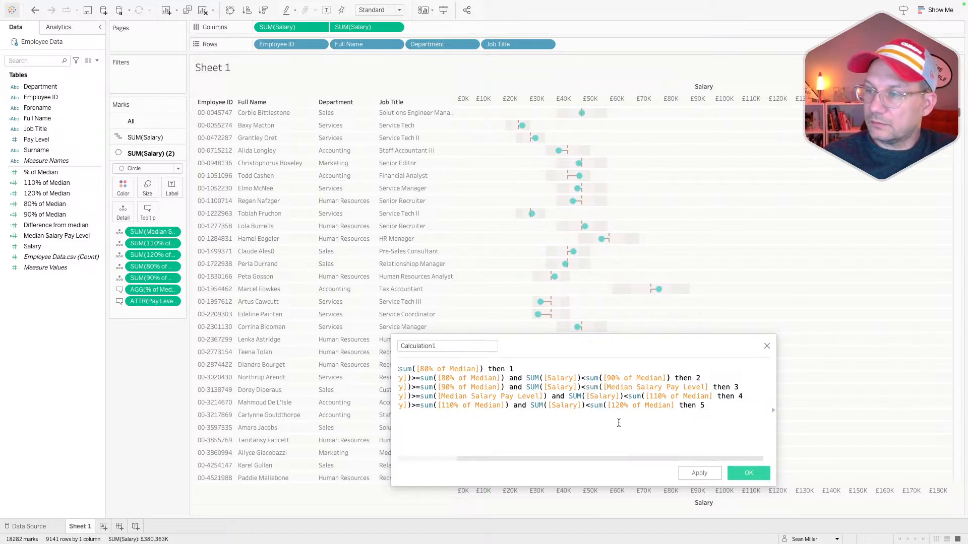
{"action": "left_click", "coordinate": [708, 387]}
{"action": "type", "text": ")"}
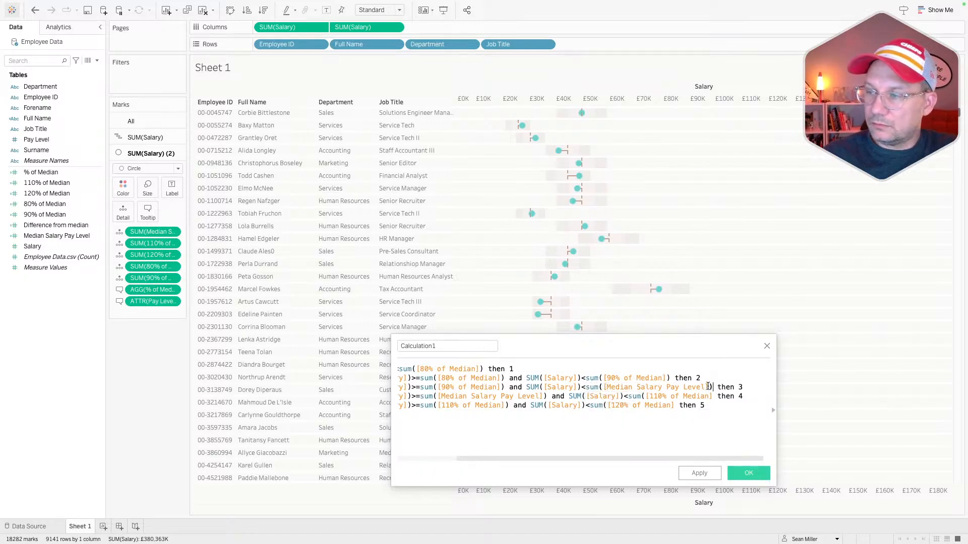
{"action": "left_click", "coordinate": [712, 397]}
{"action": "type", "text": ")"}
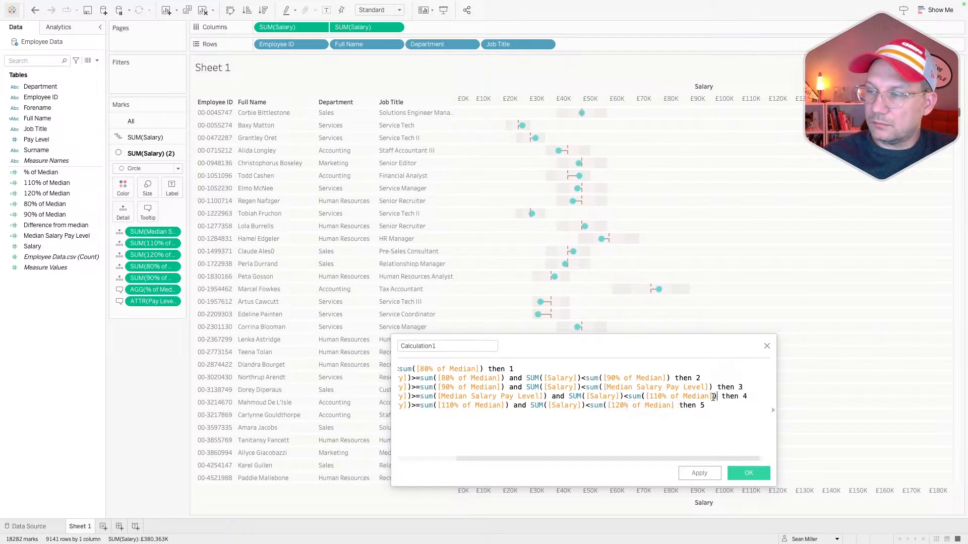
{"action": "left_click", "coordinate": [675, 405]}
{"action": "type", "text": ")"}
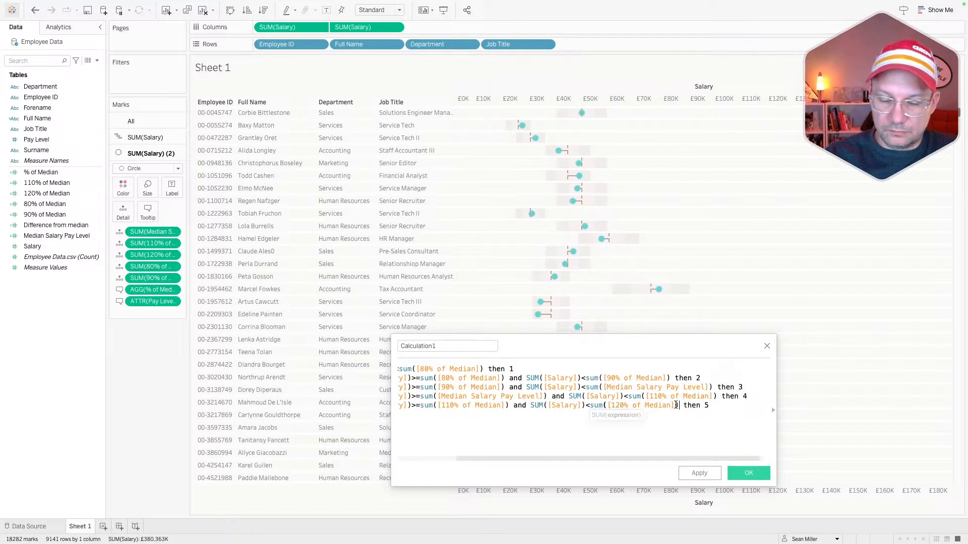
{"action": "left_click", "coordinate": [616, 416]}
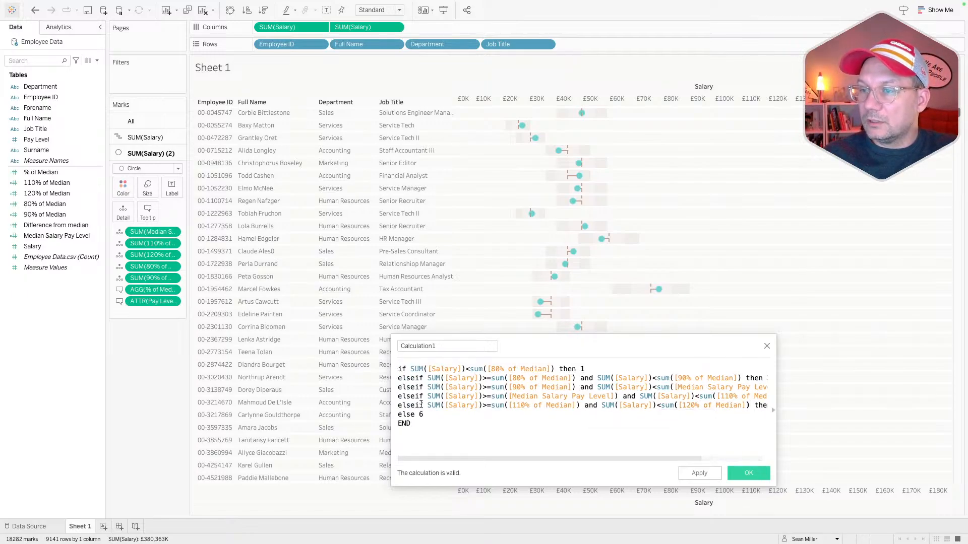
Step: Save the calculation under the name Salary Scale and convert the new field to discrete
{"action": "left_click", "coordinate": [438, 347]}
{"action": "type", "text": "Sa"}
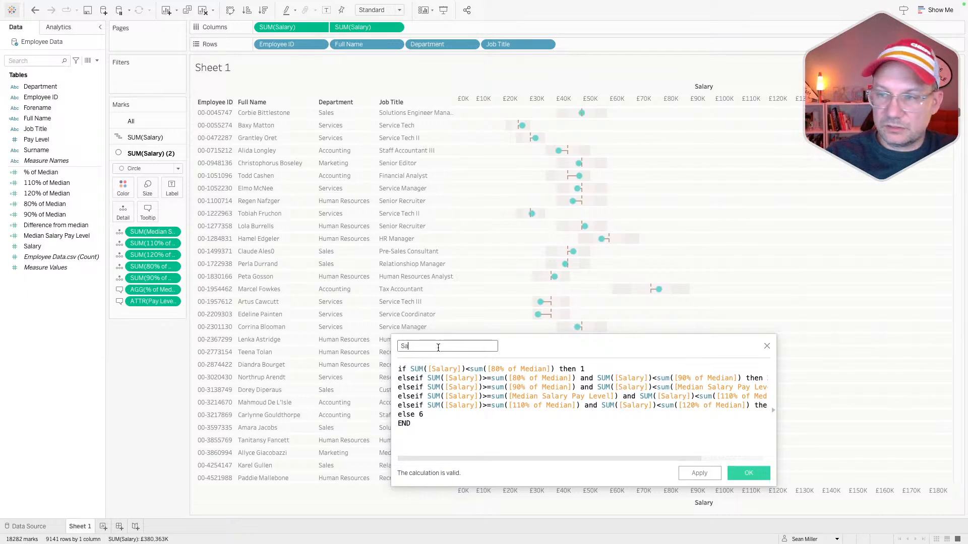
{"action": "type", "text": "lary Scale"}
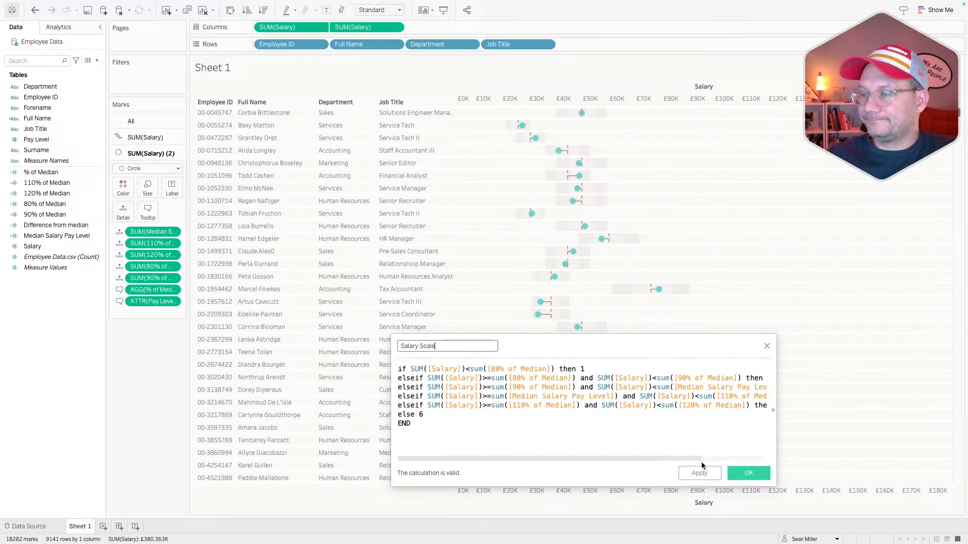
{"action": "left_click", "coordinate": [739, 473]}
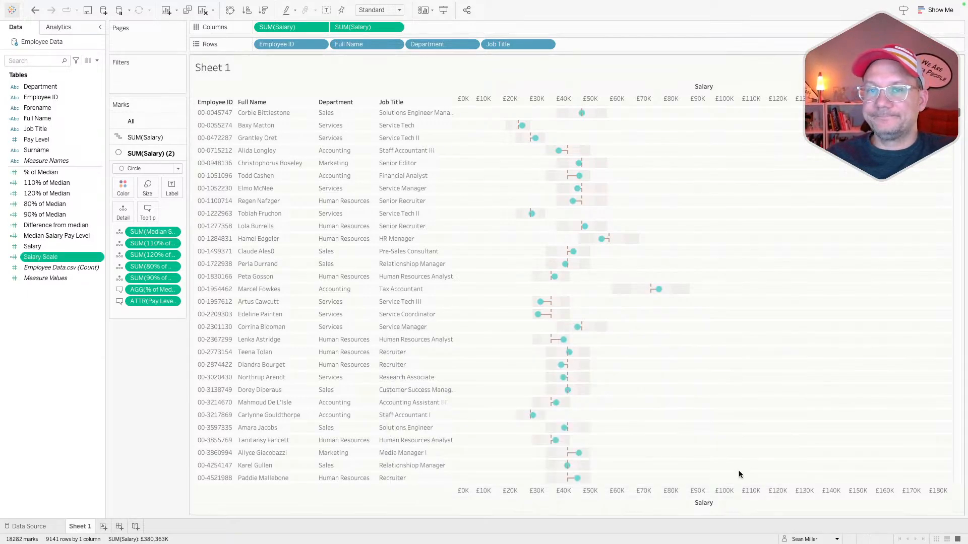
{"action": "right_click", "coordinate": [57, 260]}
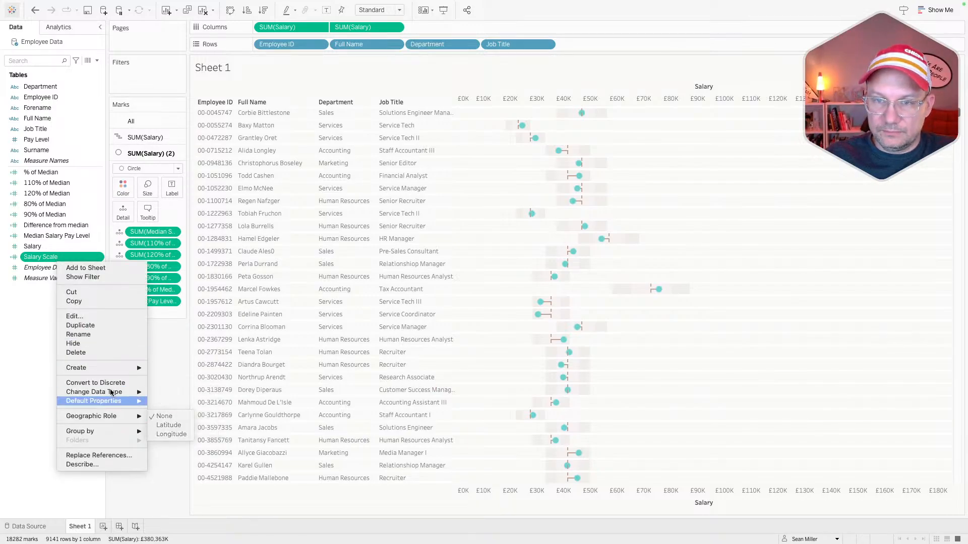
{"action": "left_click", "coordinate": [106, 384]}
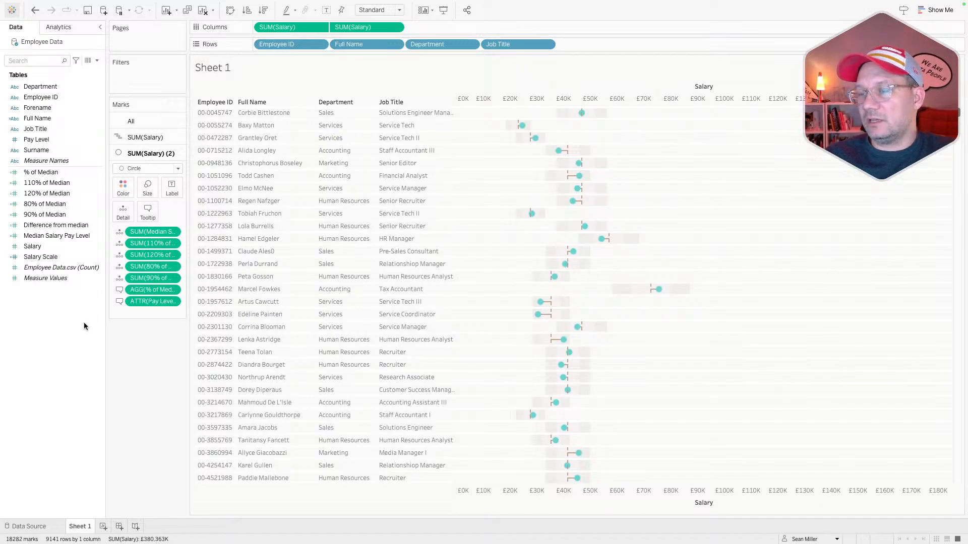
{"action": "left_click", "coordinate": [66, 250]}
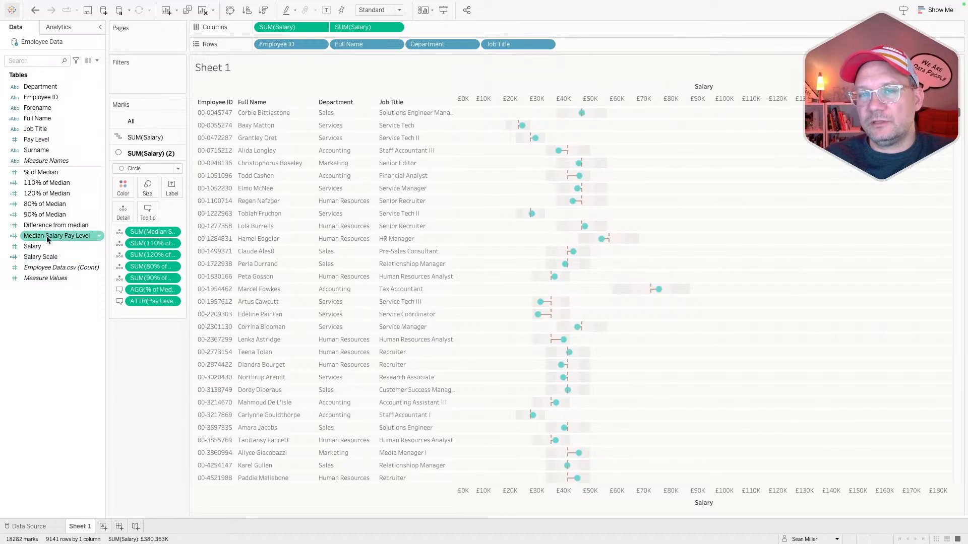
{"action": "left_click", "coordinate": [66, 249]}
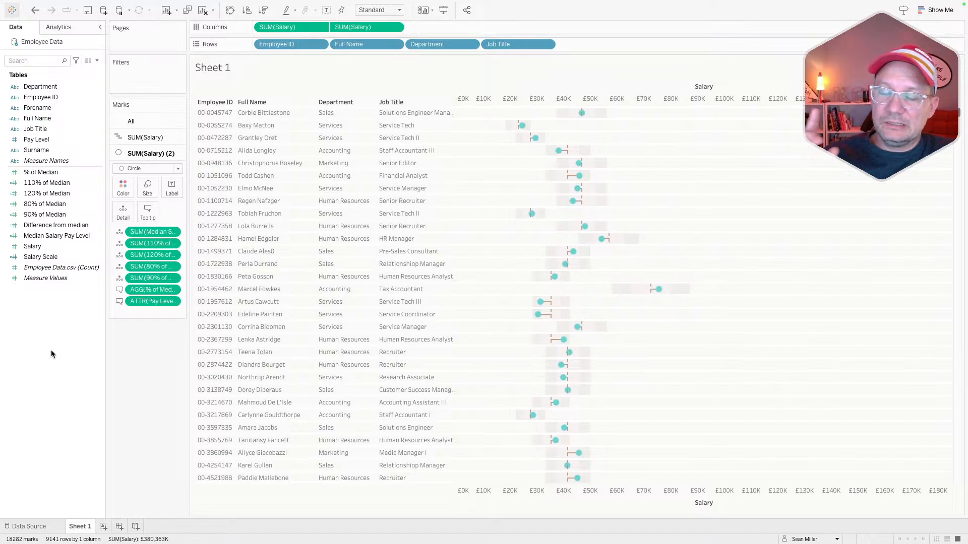
{"action": "right_click", "coordinate": [49, 260]}
{"action": "key", "text": "Escape"}
{"action": "left_click_drag", "start_coordinate": [49, 260], "coordinate": [54, 233]}
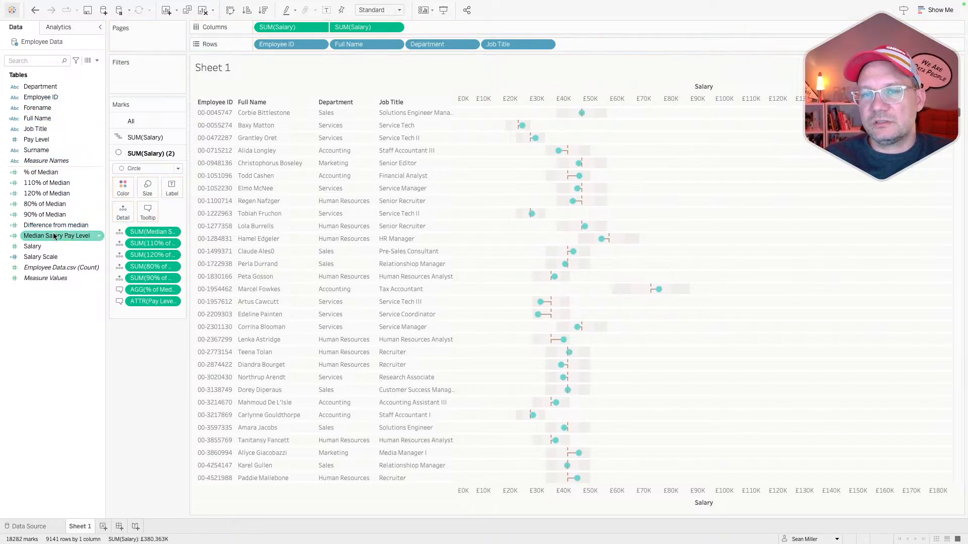
{"action": "right_click", "coordinate": [50, 257]}
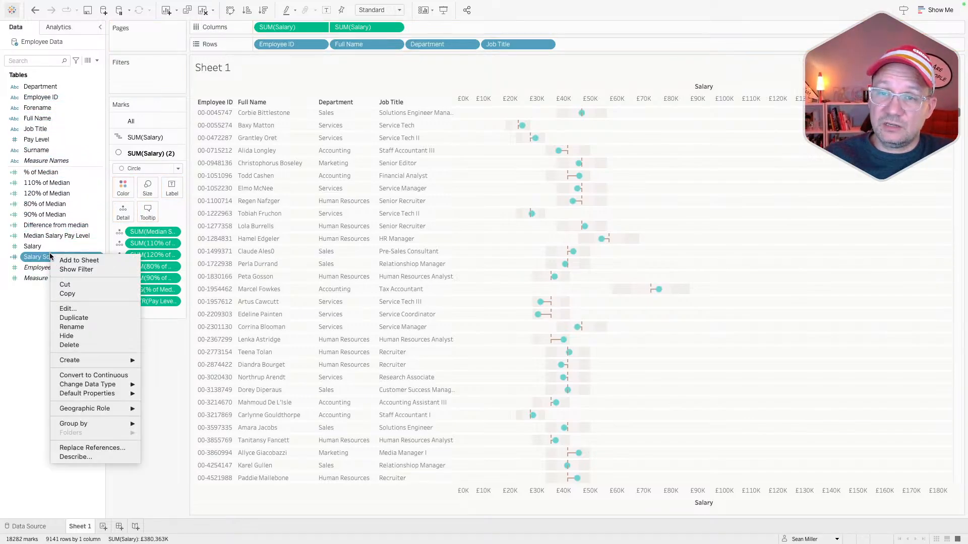
{"action": "left_click", "coordinate": [38, 331]}
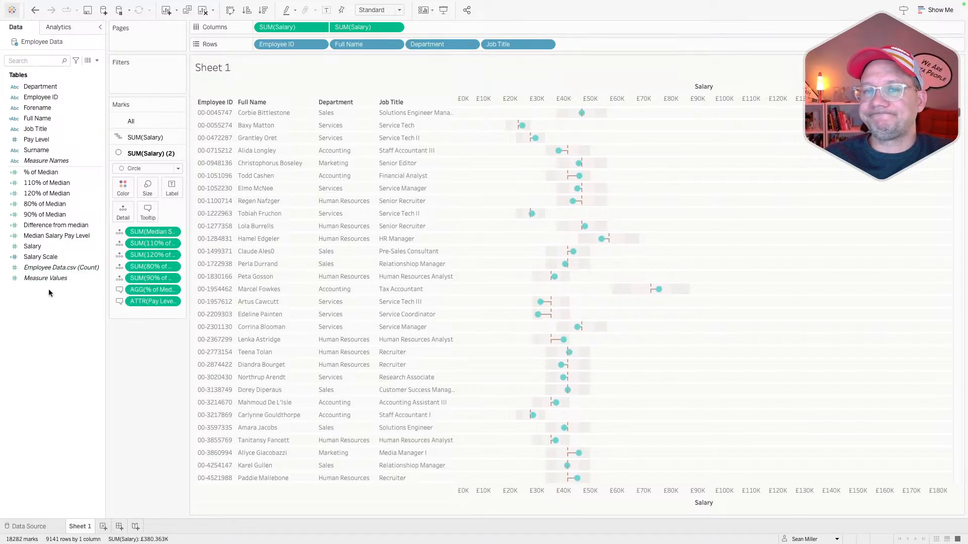
Step: Add Salary Scale to the circle marks' tooltip and replace the hard-coded 3 in its text with the AGG(Salary Scale) field
{"action": "left_click_drag", "start_coordinate": [40, 257], "coordinate": [150, 214]}
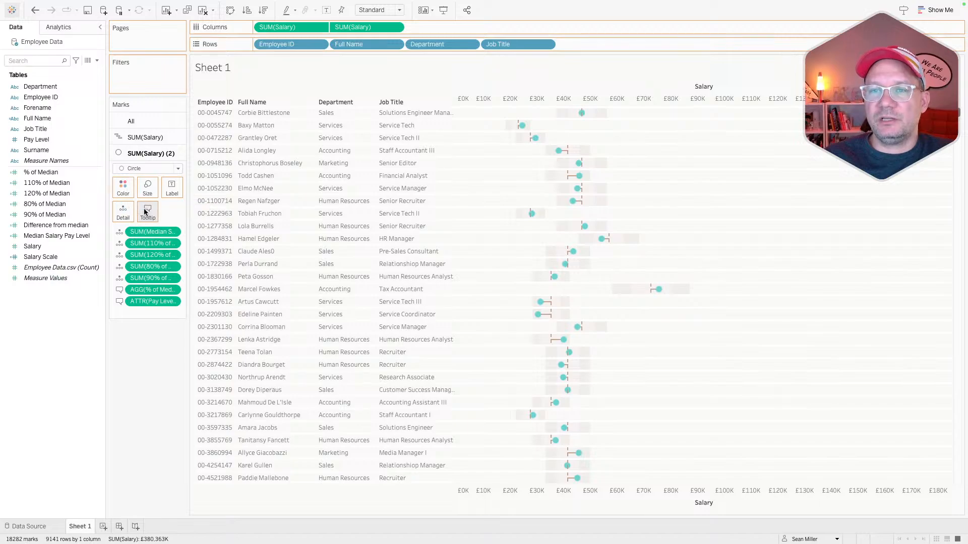
{"action": "left_click", "coordinate": [148, 212]}
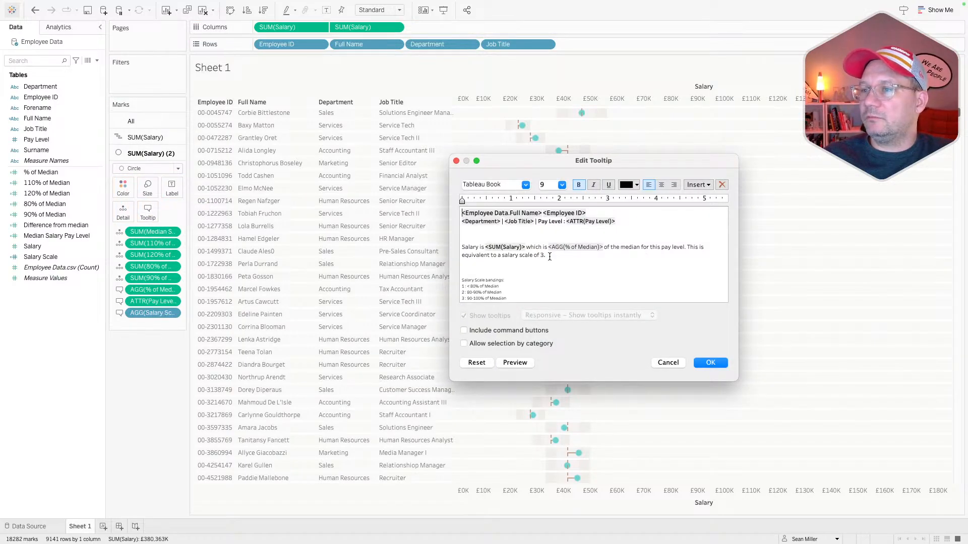
{"action": "double_click", "coordinate": [542, 256]}
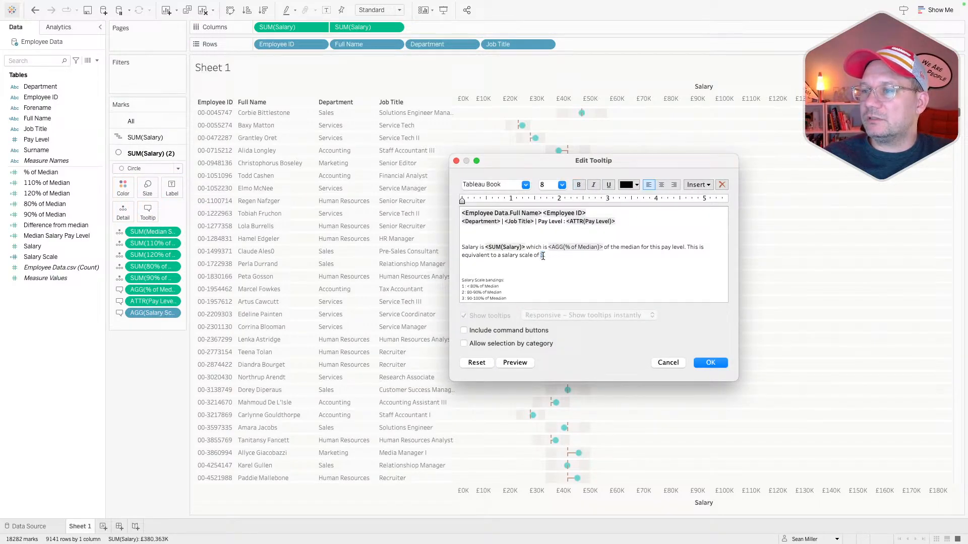
{"action": "left_click", "coordinate": [700, 185]}
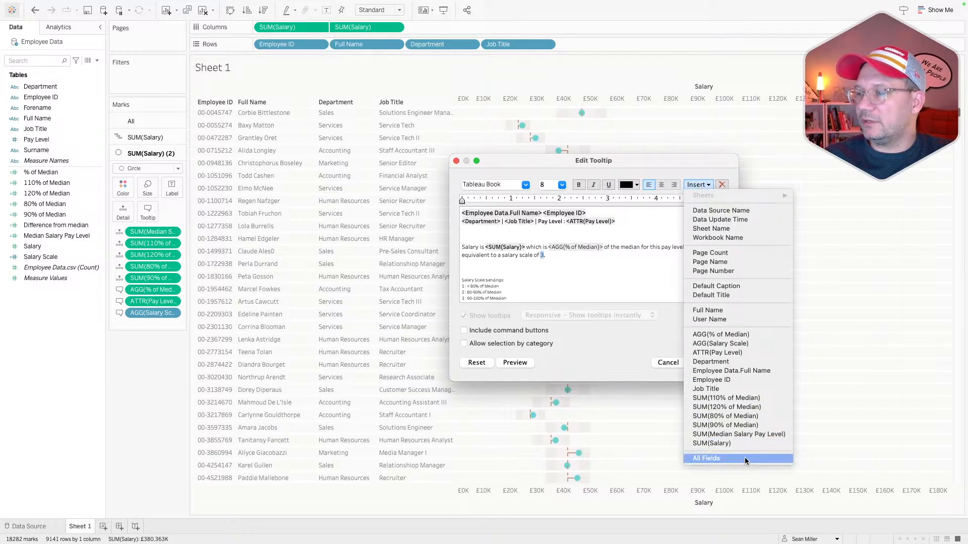
{"action": "left_click", "coordinate": [745, 343]}
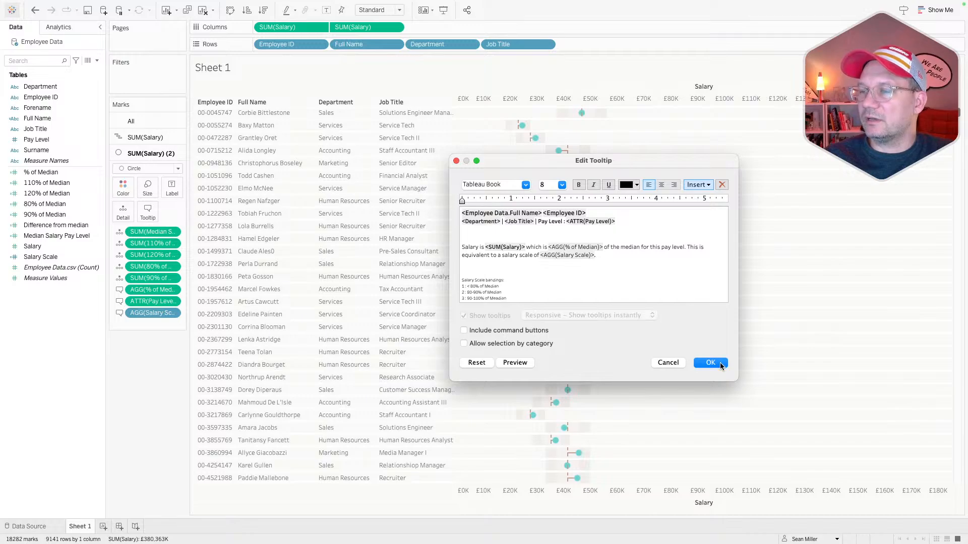
{"action": "left_click", "coordinate": [711, 362]}
Step: Check the salary scale sentence in several employees' tooltips and compare the chart with the reference dashboard on Tableau Public
{"action": "mouse_move", "coordinate": [583, 114]}
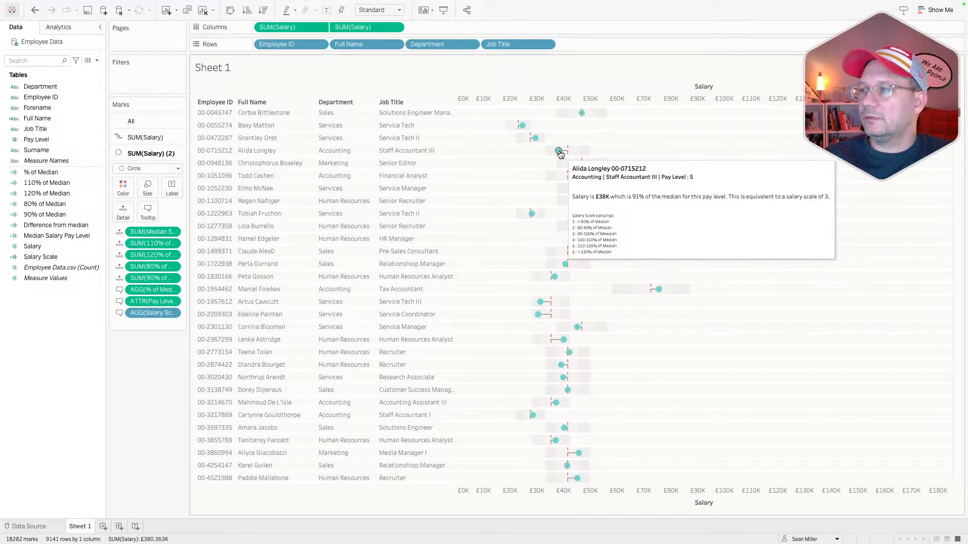
{"action": "left_click", "coordinate": [559, 151]}
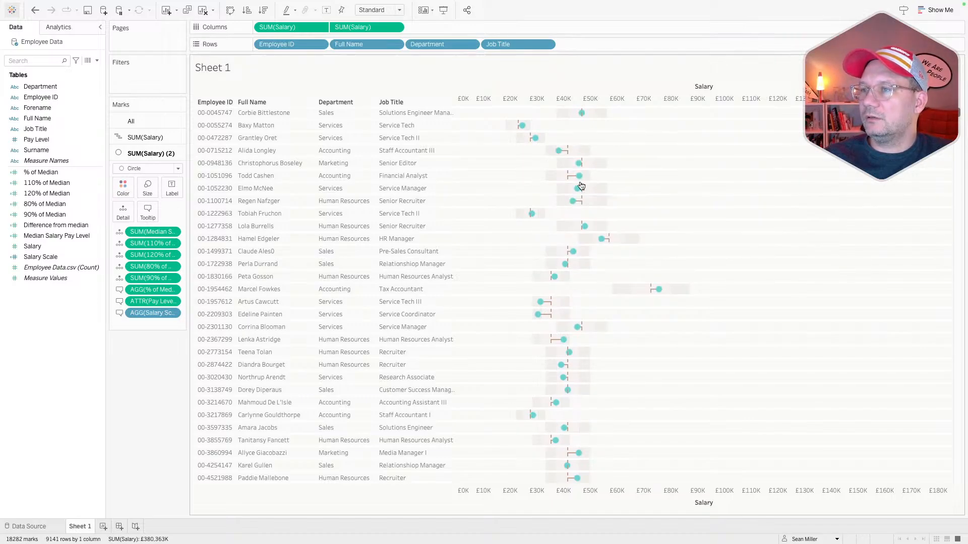
{"action": "left_click", "coordinate": [578, 164]}
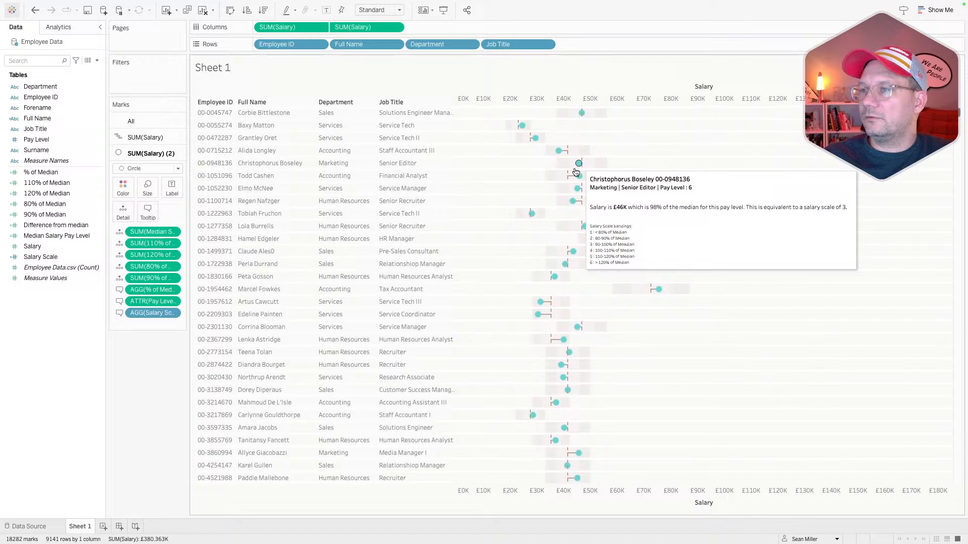
{"action": "left_click", "coordinate": [573, 201]}
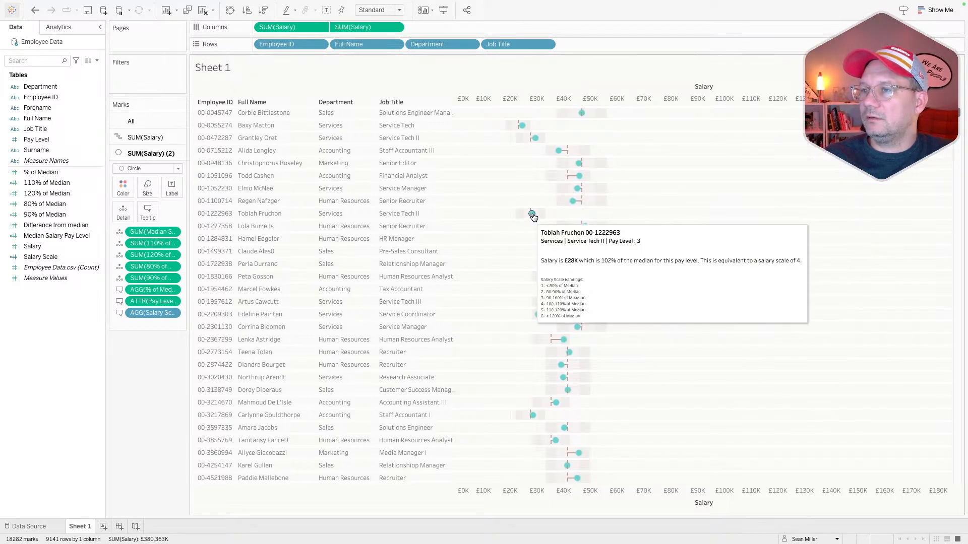
{"action": "mouse_move", "coordinate": [554, 352]}
{"action": "key", "text": "ctrl+Right"}
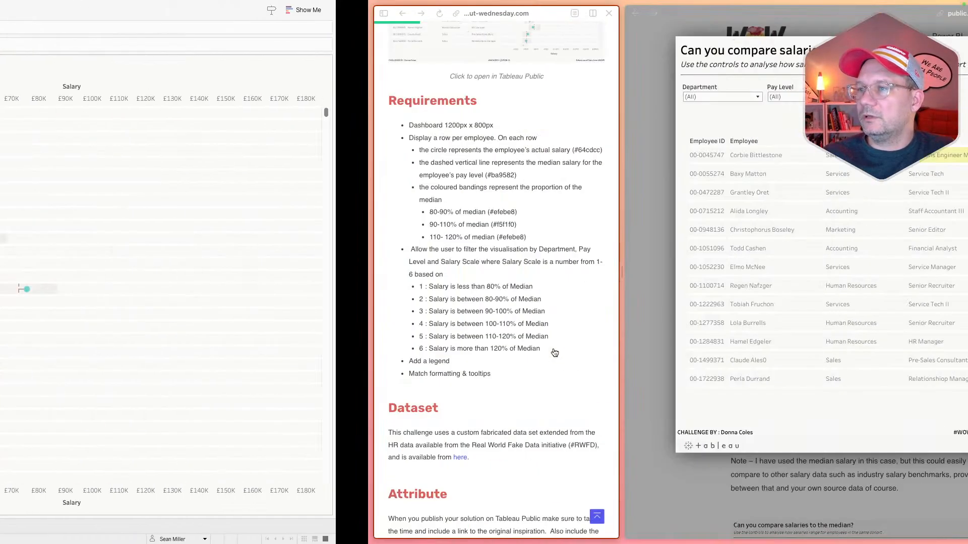
{"action": "left_click", "coordinate": [701, 154]}
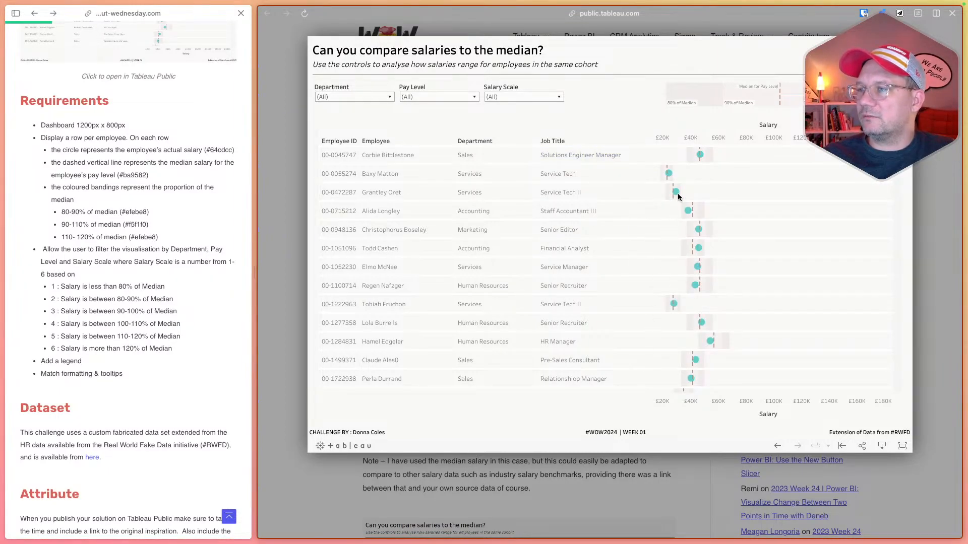
{"action": "mouse_move", "coordinate": [669, 173]}
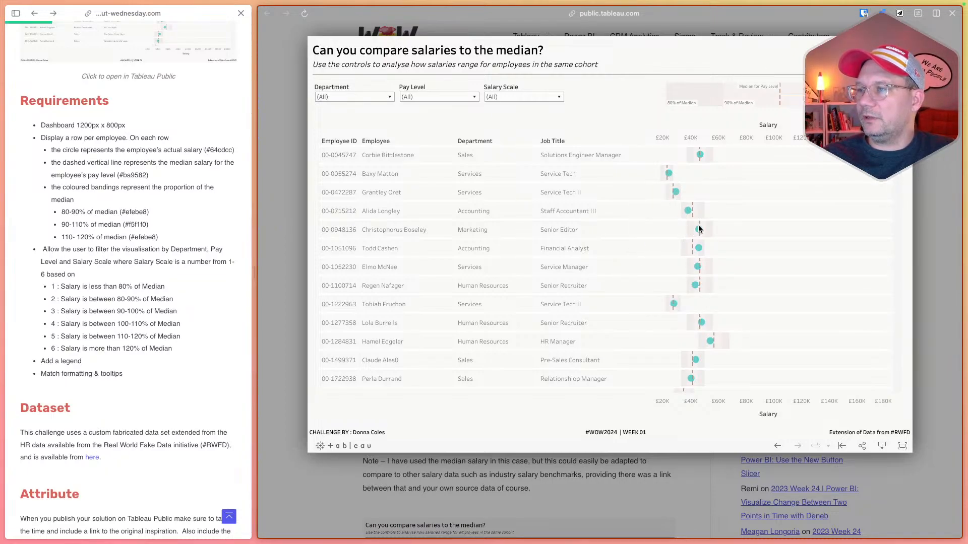
{"action": "key", "text": "ctrl+Left"}
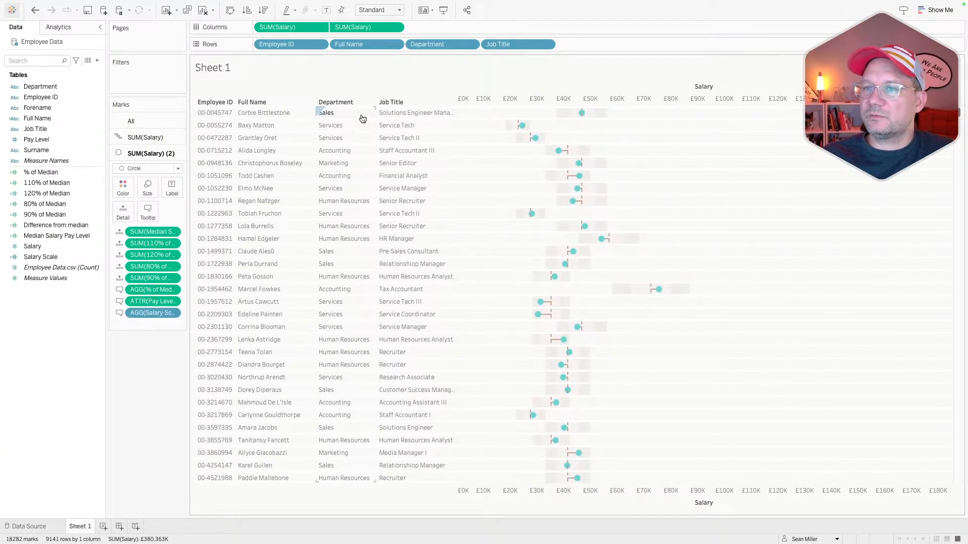
{"action": "key", "text": "ctrl+Right"}
{"action": "key", "text": "ctrl+Left"}
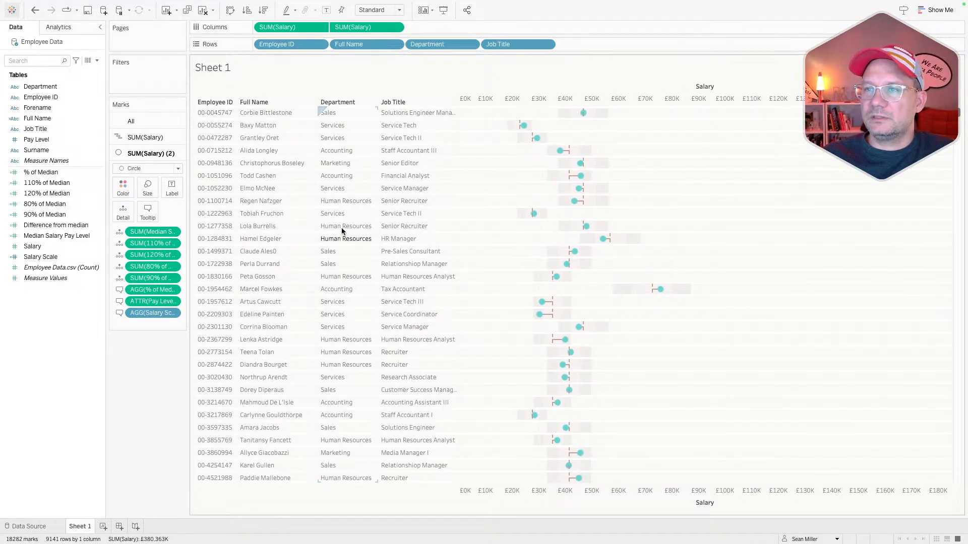
{"action": "key", "text": "ctrl+Right"}
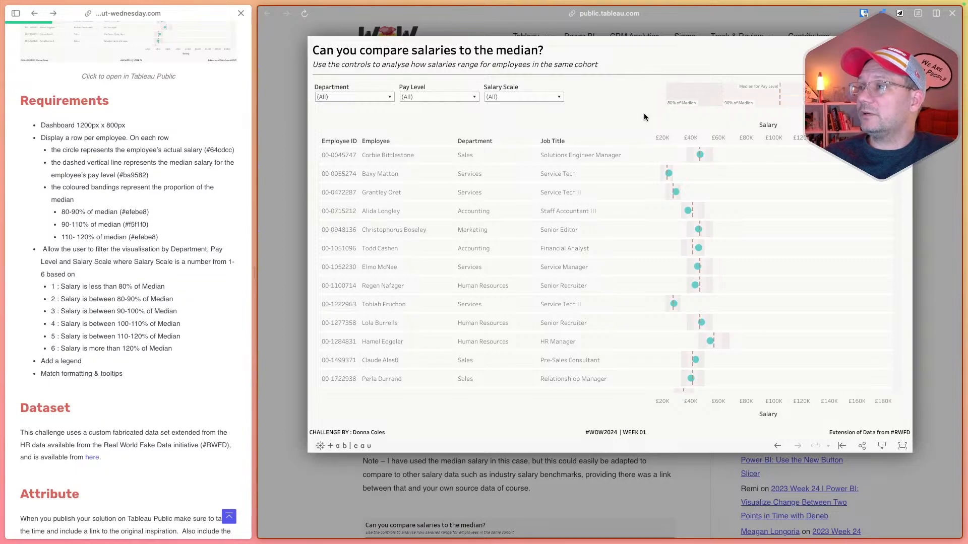
{"action": "key", "text": "super+Tab"}
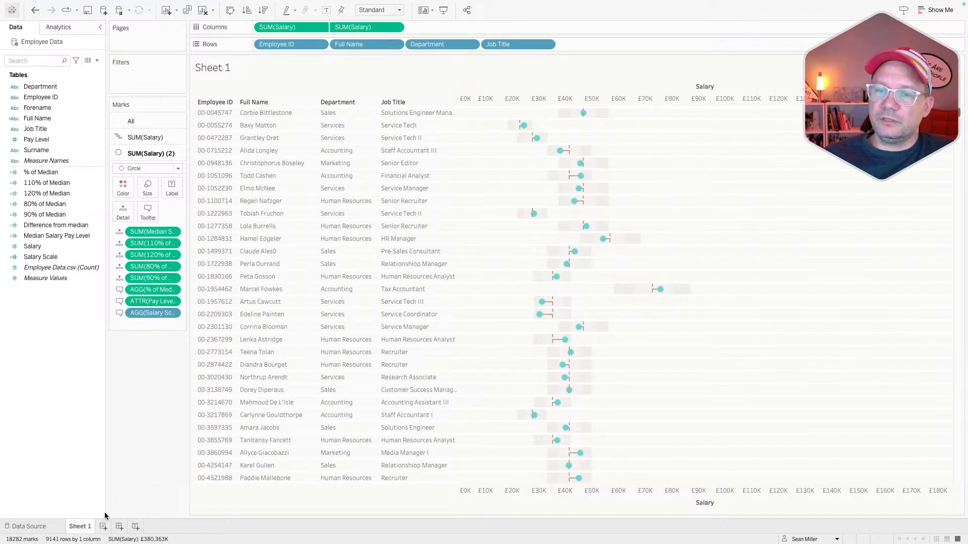
Step: Rename the worksheet Sheet 1 as Salary Table
{"action": "double_click", "coordinate": [82, 527]}
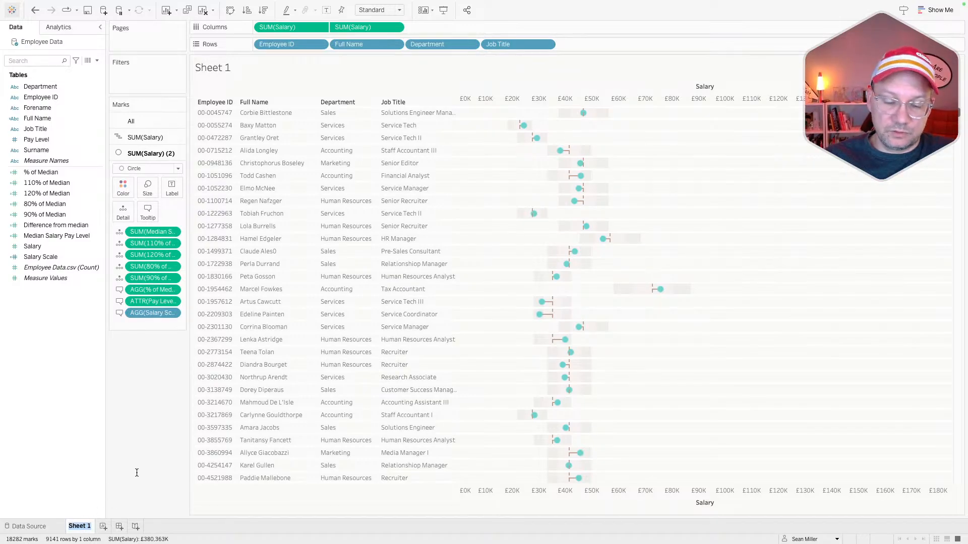
{"action": "type", "text": "Salary Table"}
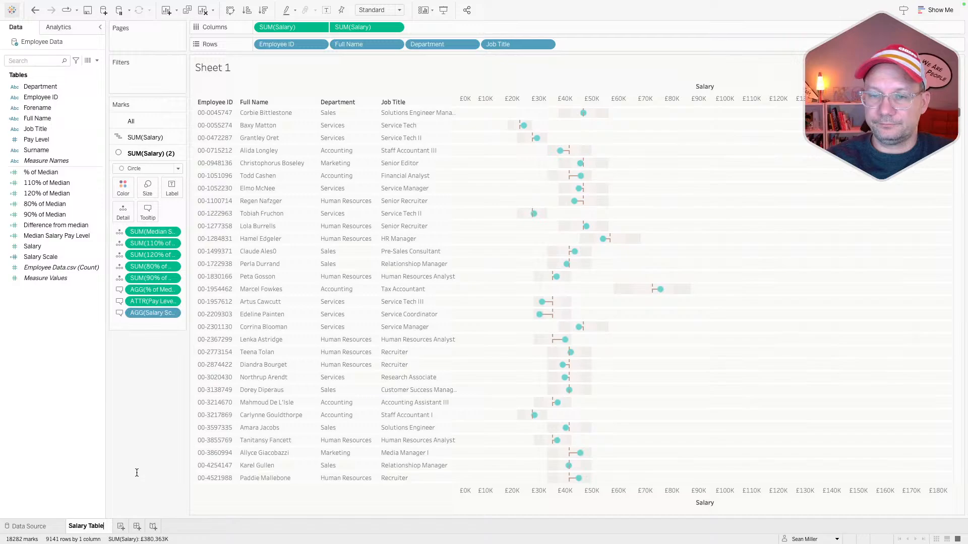
{"action": "key", "text": "Return"}
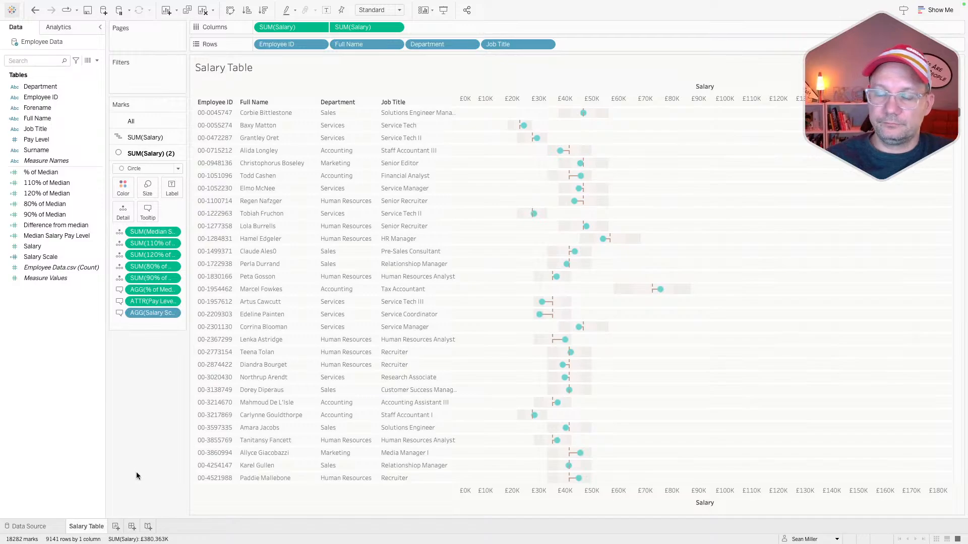
{"action": "right_click", "coordinate": [92, 525]}
{"action": "left_click", "coordinate": [126, 435]}
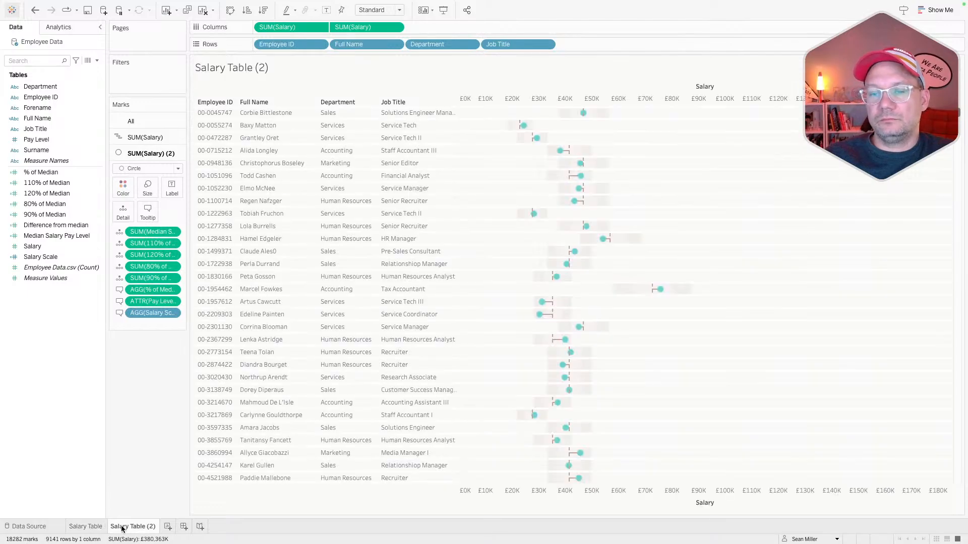
{"action": "right_click", "coordinate": [121, 527]}
{"action": "left_click", "coordinate": [141, 420]}
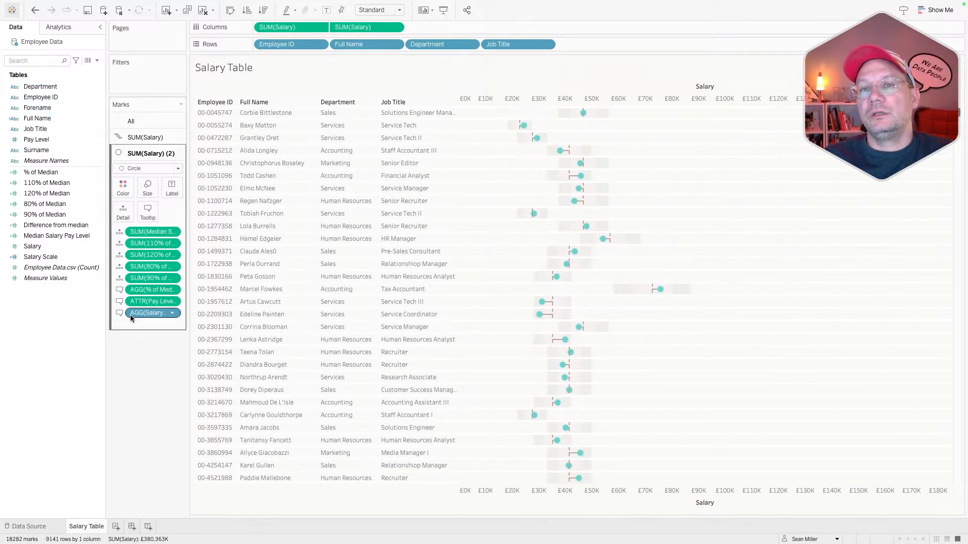
Step: Filter the Salary Table sheet by Department, Pay Level and Salary Scale, keeping all values in each filter
{"action": "left_click_drag", "start_coordinate": [62, 87], "coordinate": [146, 87]}
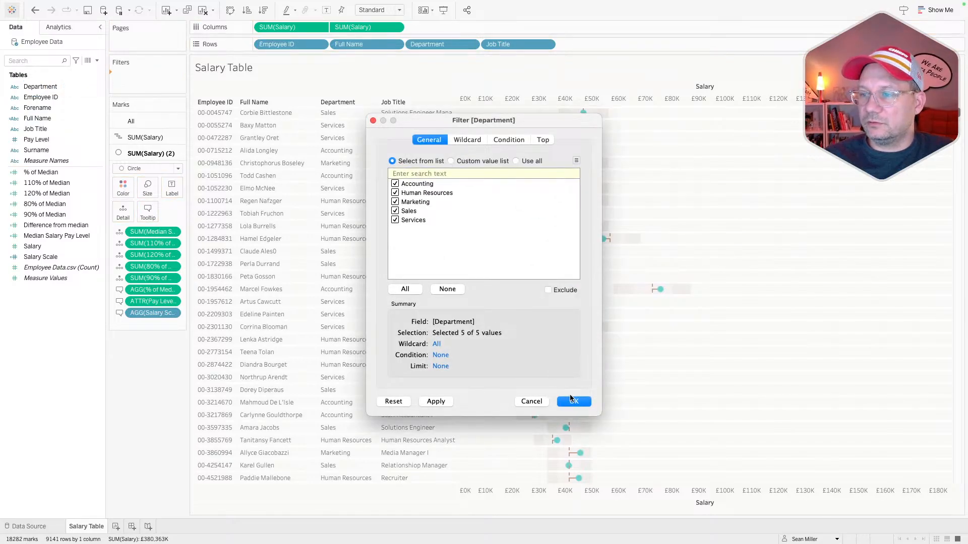
{"action": "left_click", "coordinate": [573, 401]}
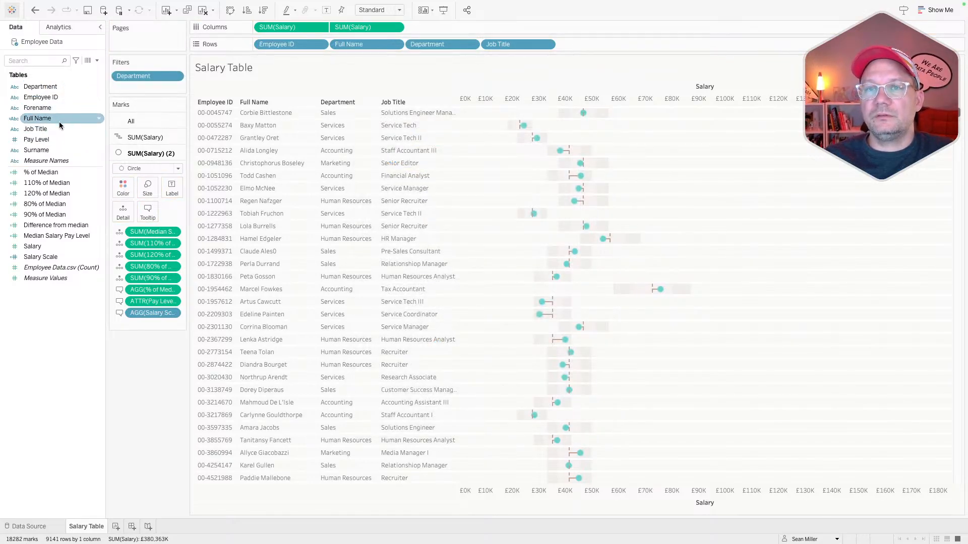
{"action": "key", "text": "ctrl+Right"}
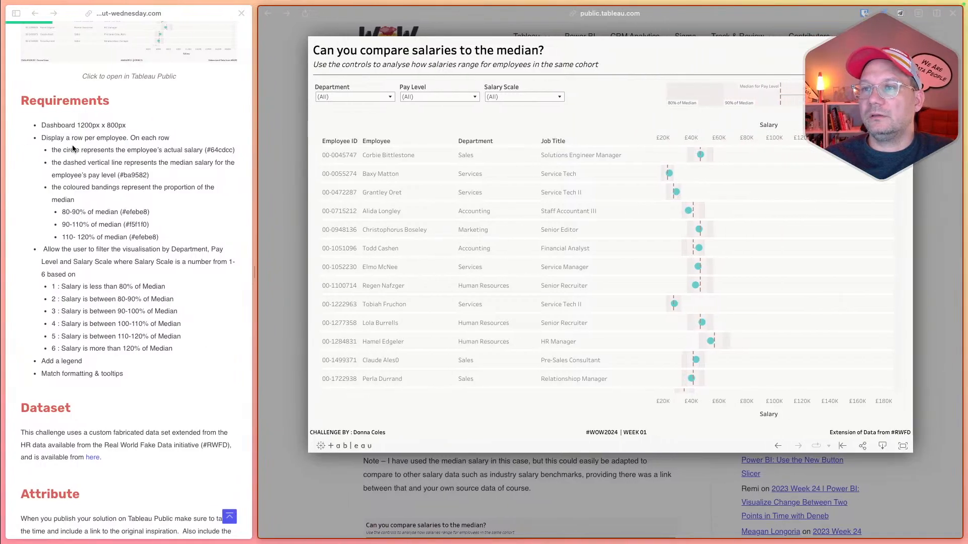
{"action": "key", "text": "ctrl+Left"}
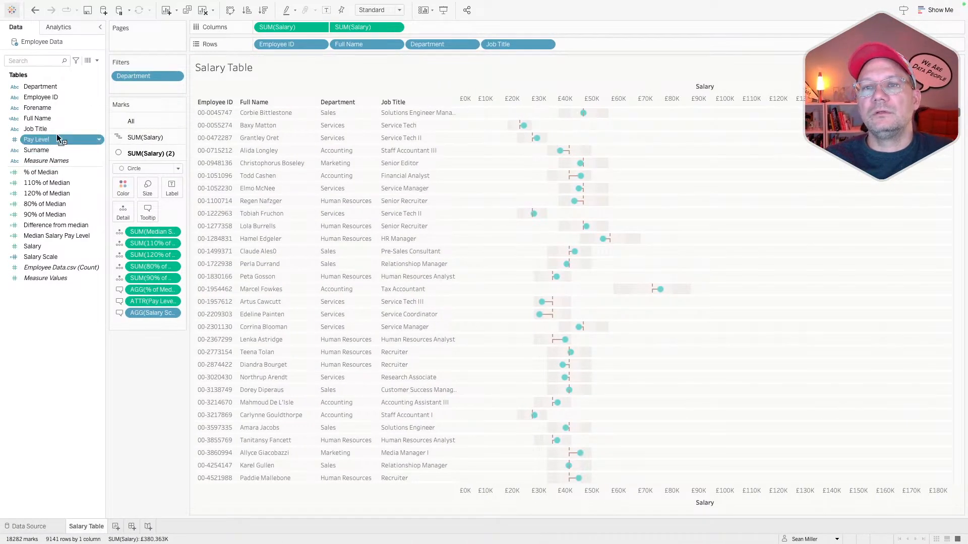
{"action": "left_click_drag", "start_coordinate": [143, 91], "coordinate": [142, 90]}
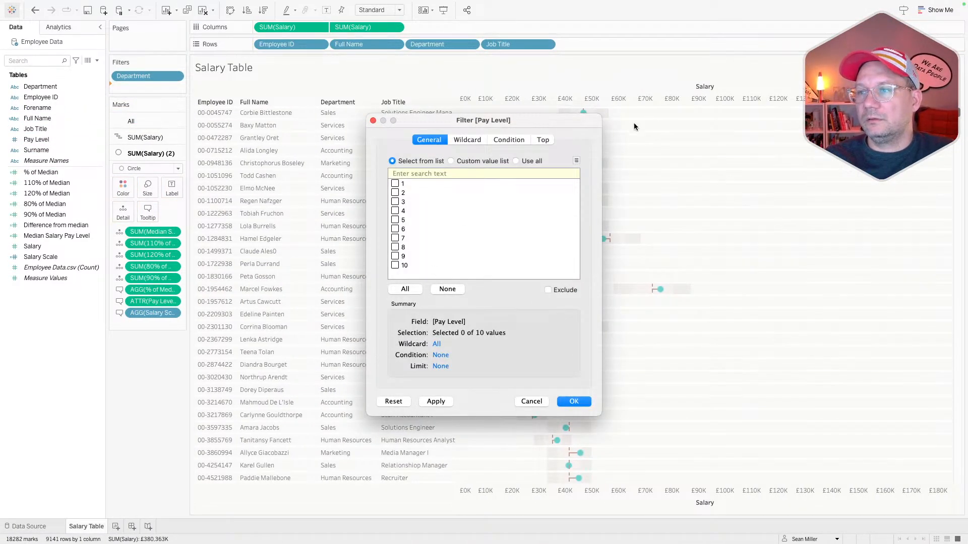
{"action": "left_click", "coordinate": [534, 161]}
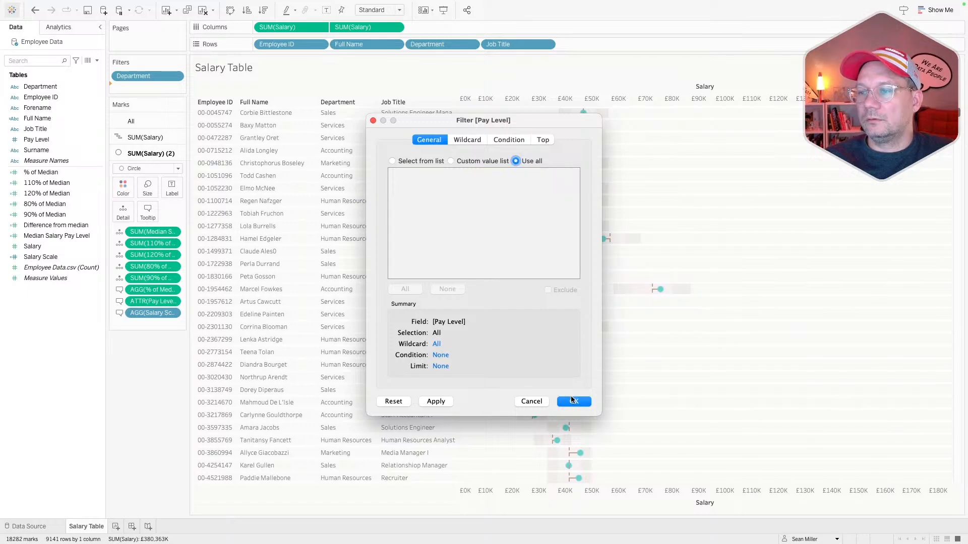
{"action": "left_click", "coordinate": [572, 402]}
{"action": "left_click_drag", "start_coordinate": [40, 256], "coordinate": [138, 100]}
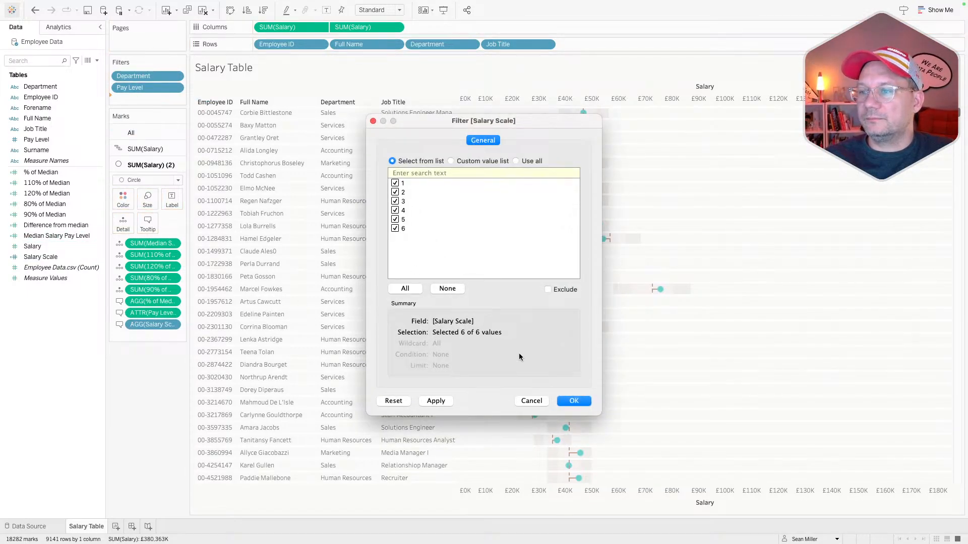
{"action": "left_click", "coordinate": [574, 400]}
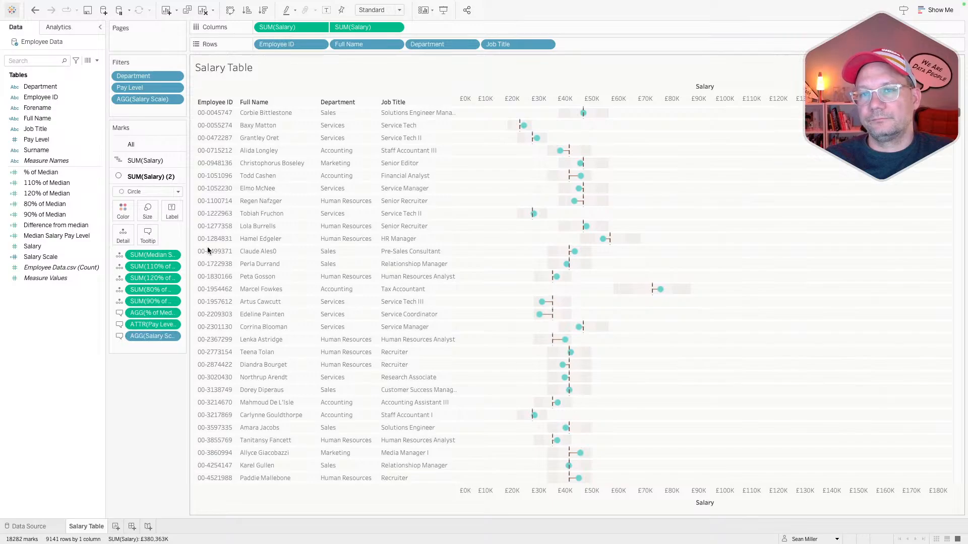
{"action": "right_click", "coordinate": [93, 528]}
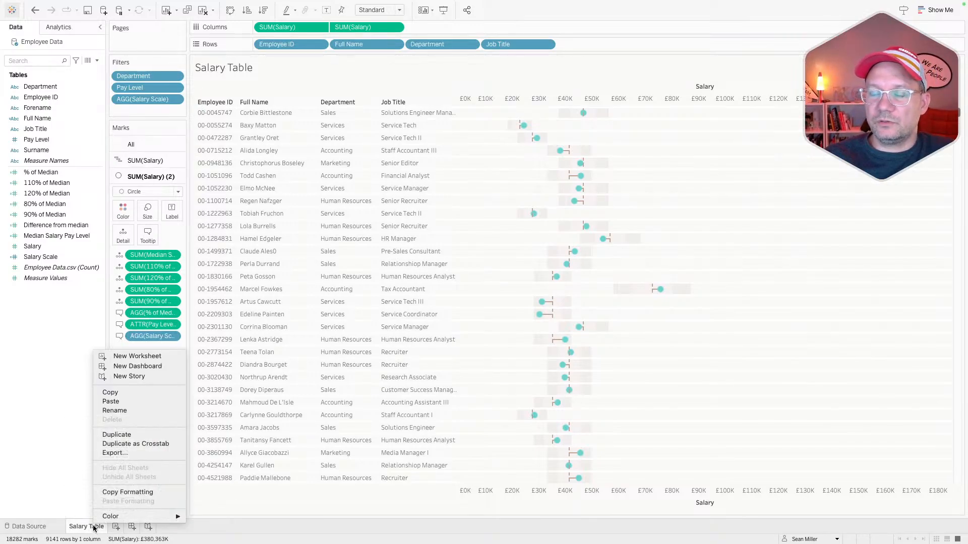
{"action": "left_click", "coordinate": [45, 395]}
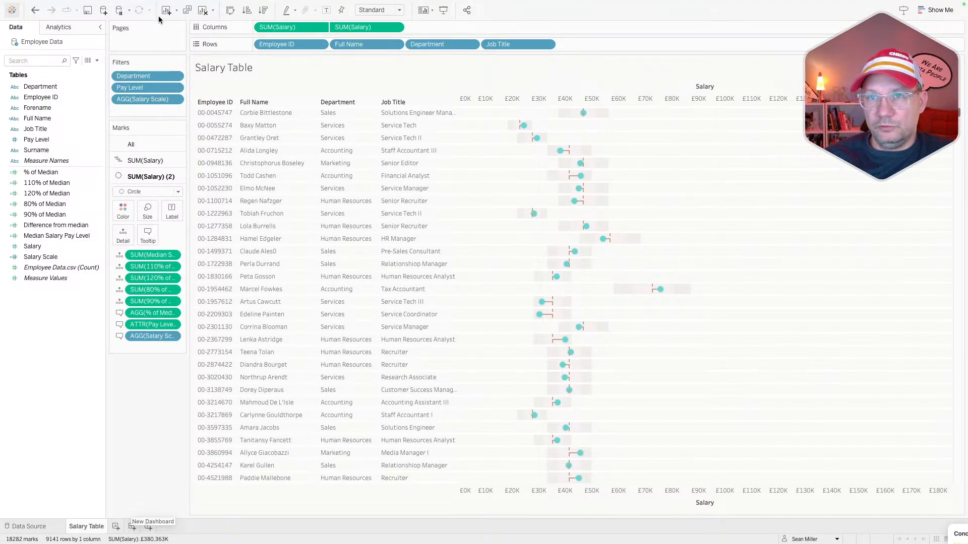
{"action": "left_click_drag", "start_coordinate": [143, 87], "coordinate": [122, 338]}
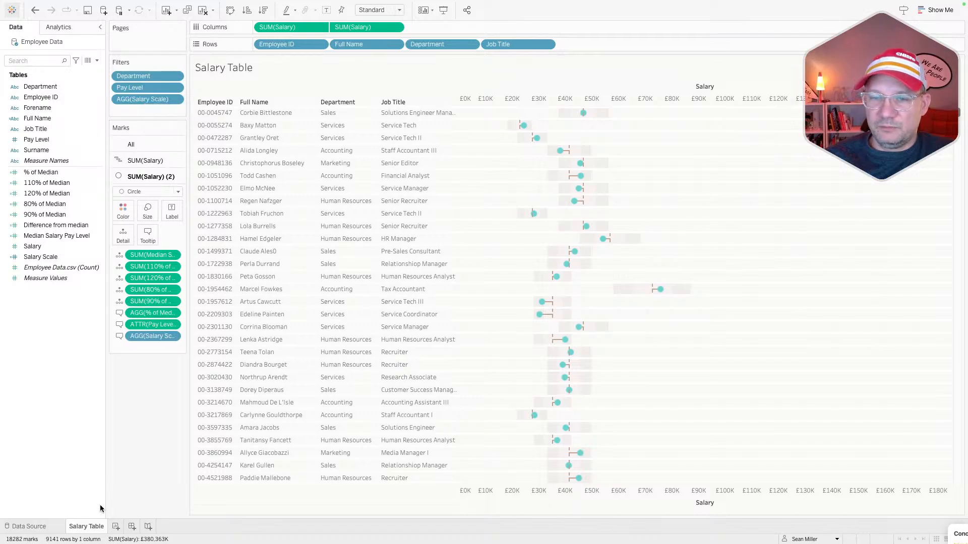
Step: Duplicate the Salary Table sheet and remove the Department, Pay Level and Salary Scale filters from the copy
{"action": "right_click", "coordinate": [93, 527]}
{"action": "left_click", "coordinate": [122, 437]}
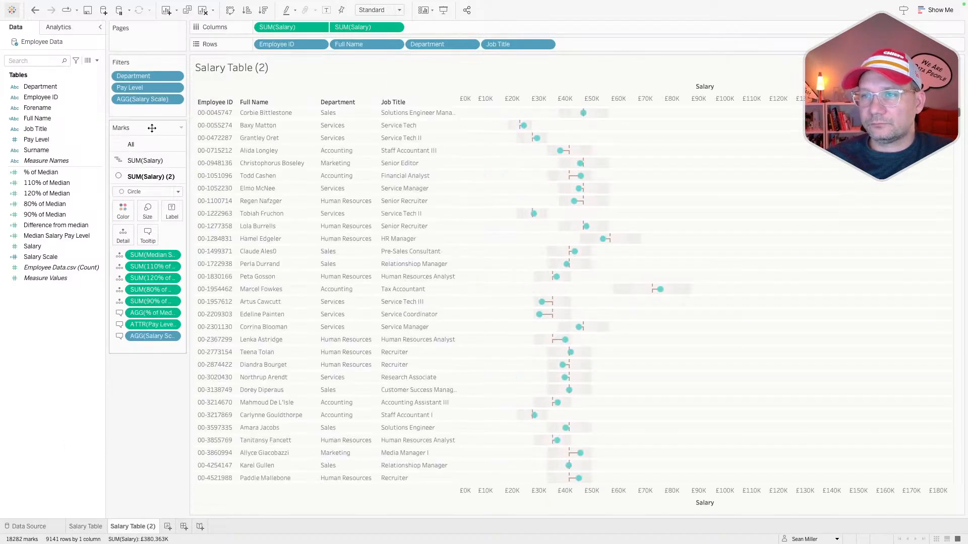
{"action": "left_click", "coordinate": [142, 76]}
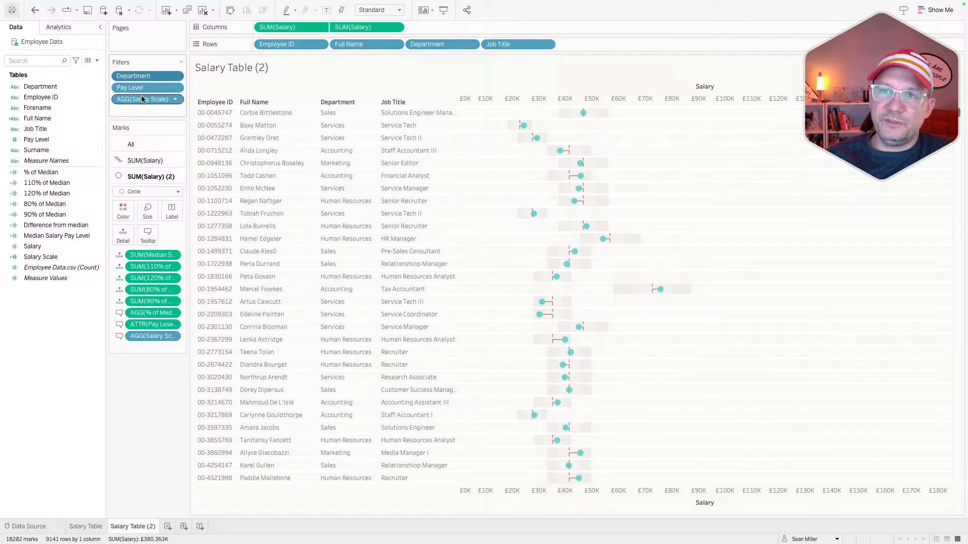
{"action": "left_click", "coordinate": [143, 100], "text": "shift"}
{"action": "left_click_drag", "start_coordinate": [143, 99], "coordinate": [124, 420]}
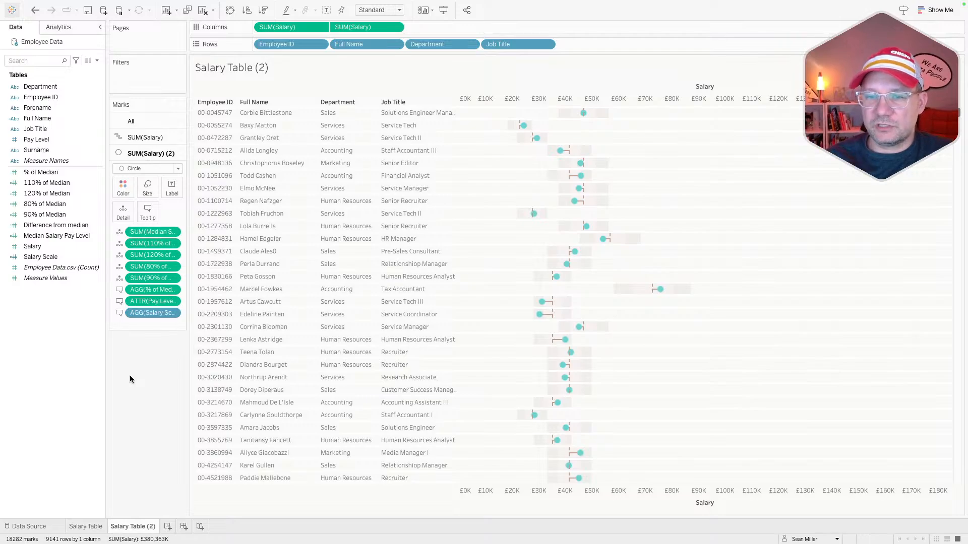
Step: On the duplicated Salary Table (2) sheet, keep only the Accounting Tax Accountant whose salary is about £80K, filtering by Full Name
{"action": "left_click", "coordinate": [85, 525]}
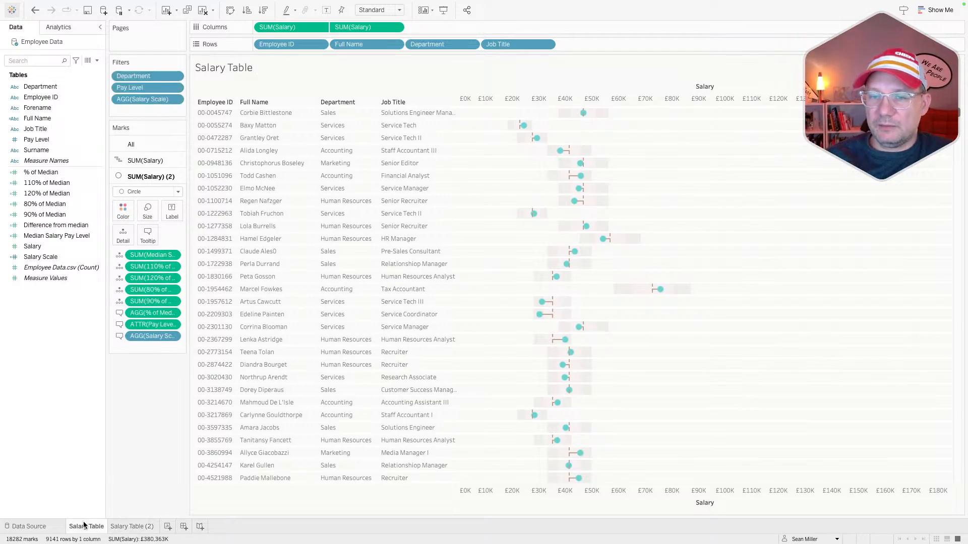
{"action": "left_click", "coordinate": [121, 527]}
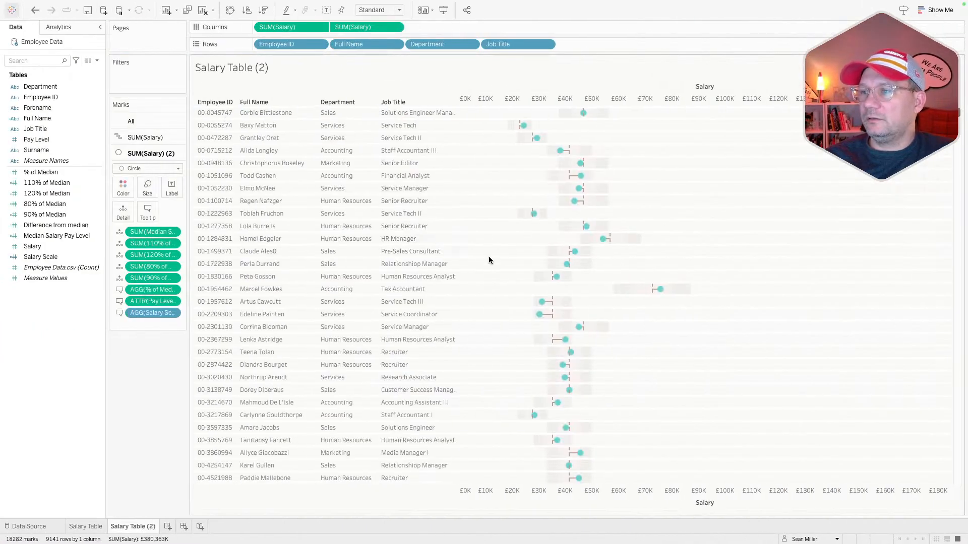
{"action": "scroll", "coordinate": [488, 315], "scroll_direction": "down", "scroll_amount": 6}
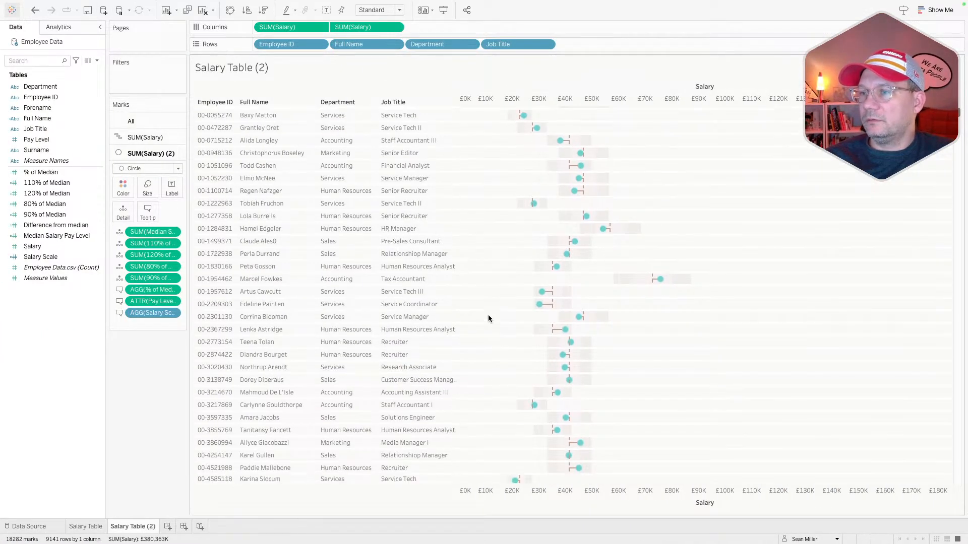
{"action": "scroll", "coordinate": [488, 319], "scroll_direction": "down", "scroll_amount": 1}
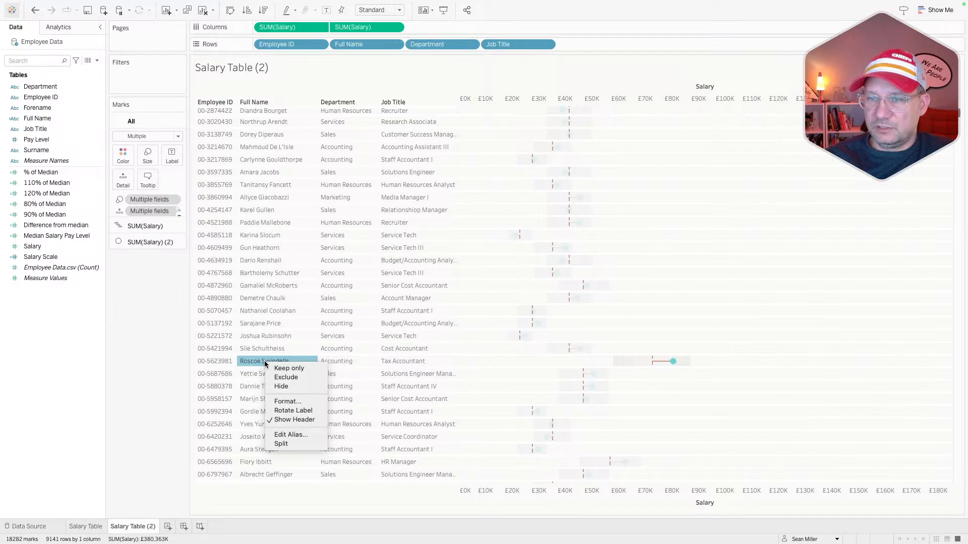
{"action": "left_click", "coordinate": [302, 370]}
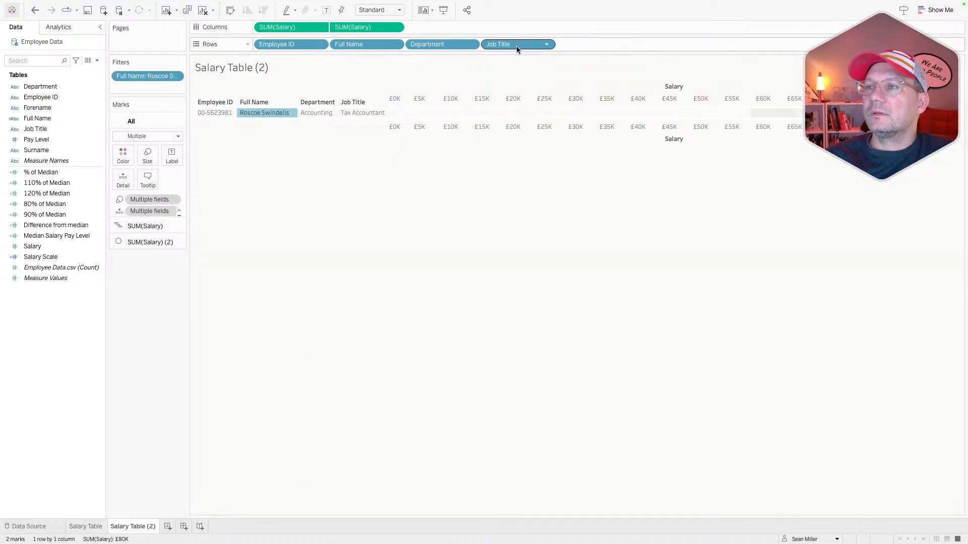
Step: Hide the row headers for Job Title, Department, Full Name and Employee ID on the Salary Table (2) sheet
{"action": "left_click", "coordinate": [547, 44]}
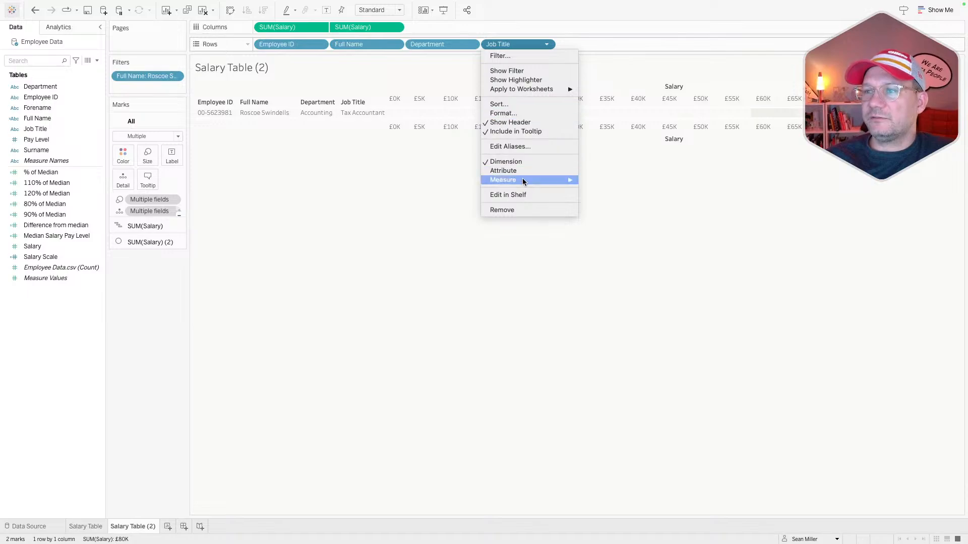
{"action": "left_click", "coordinate": [516, 122]}
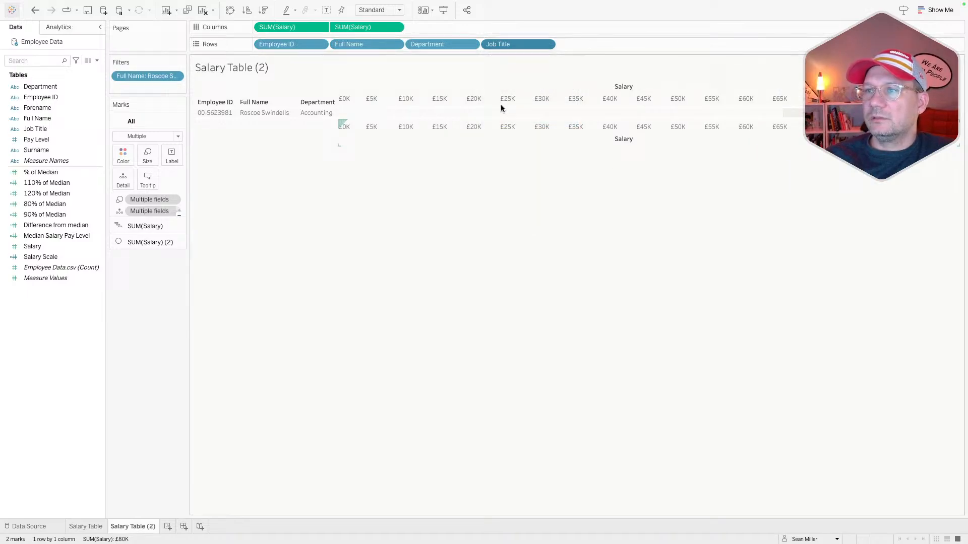
{"action": "left_click", "coordinate": [472, 45]}
{"action": "left_click", "coordinate": [451, 122]}
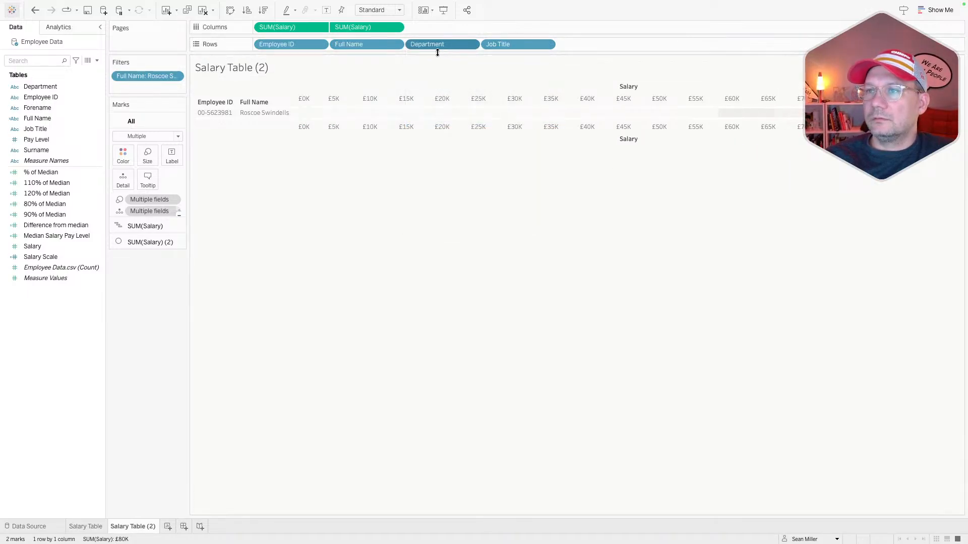
{"action": "left_click", "coordinate": [394, 44]}
{"action": "left_click", "coordinate": [386, 122]}
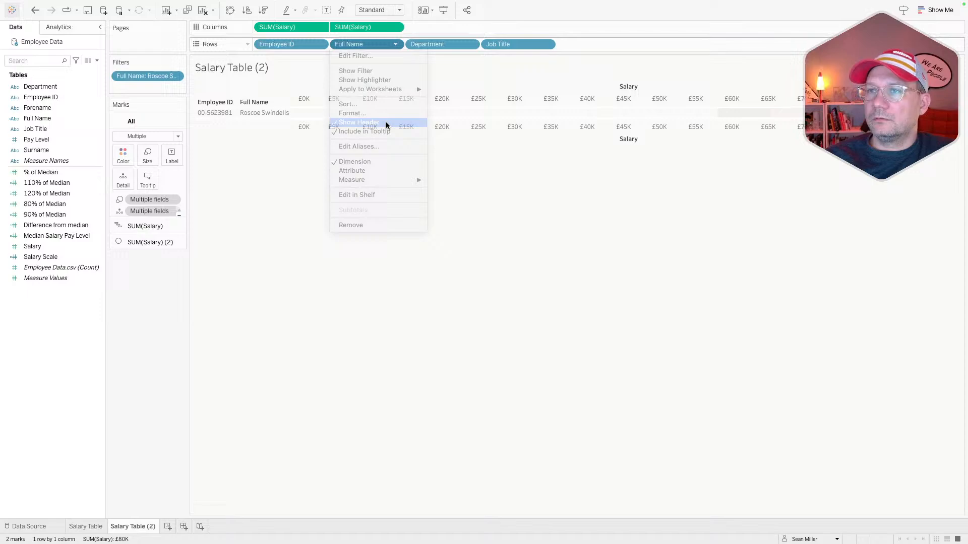
{"action": "left_click", "coordinate": [319, 45]}
{"action": "left_click", "coordinate": [315, 122]}
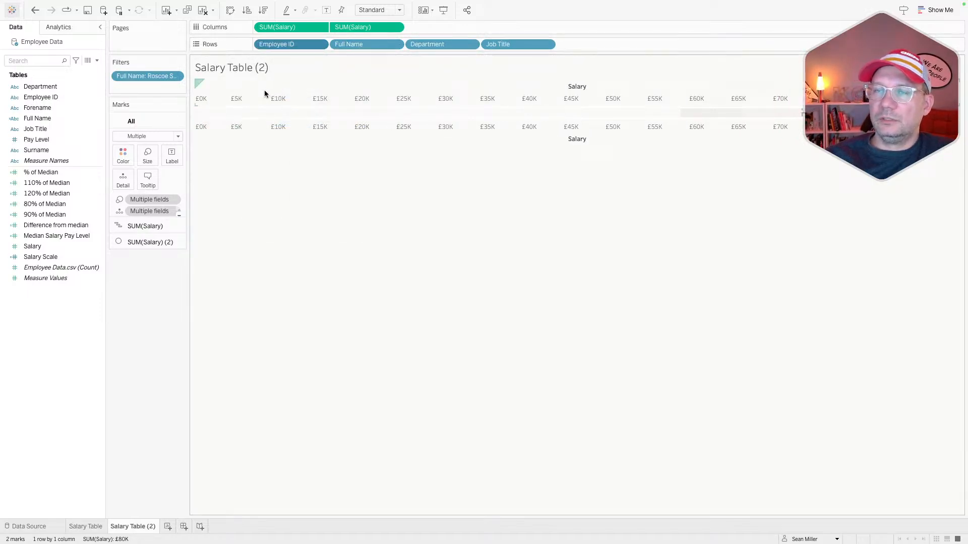
Step: Hide the axis headers of the dual-axis SUM(Salary) measures on the Salary Table (2) sheet
{"action": "left_click", "coordinate": [321, 27]}
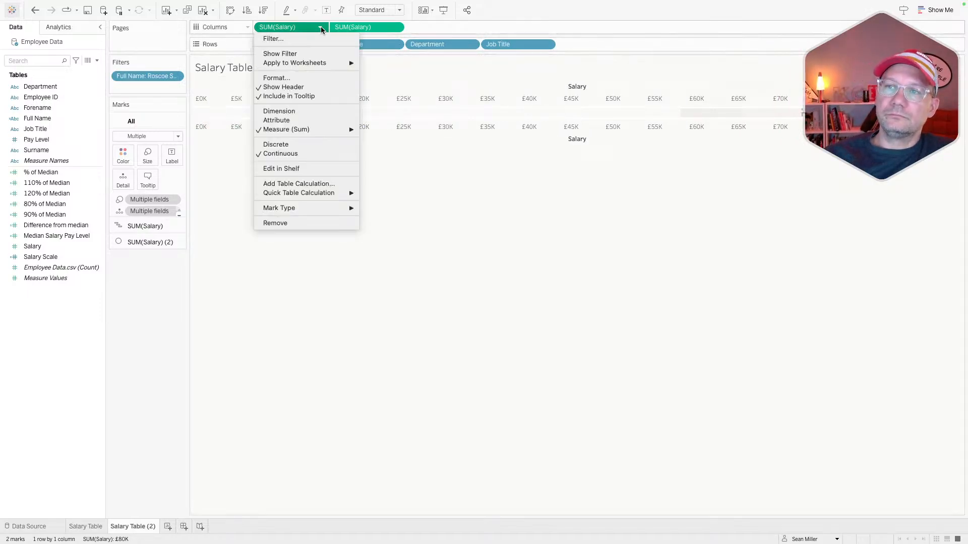
{"action": "left_click", "coordinate": [315, 87]}
{"action": "left_click", "coordinate": [394, 29]}
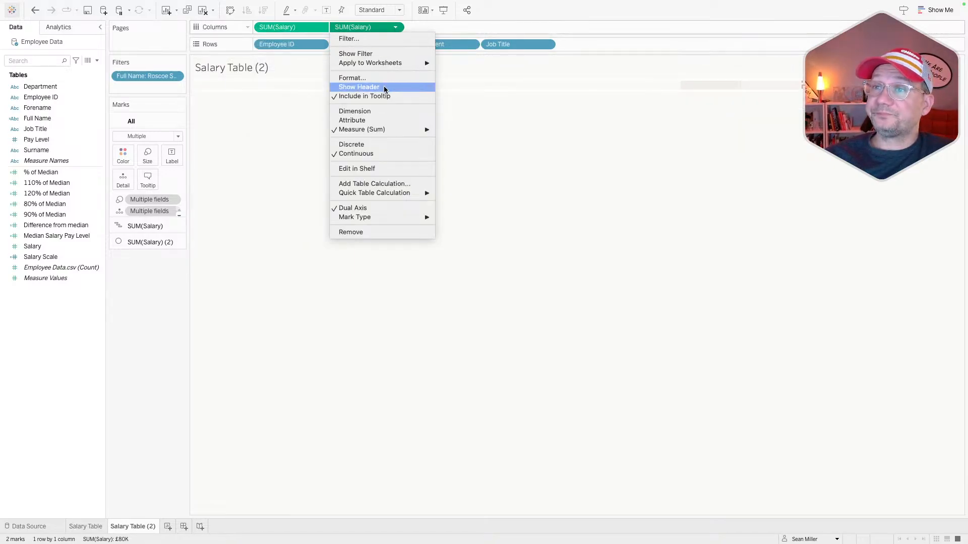
{"action": "left_click", "coordinate": [286, 195]}
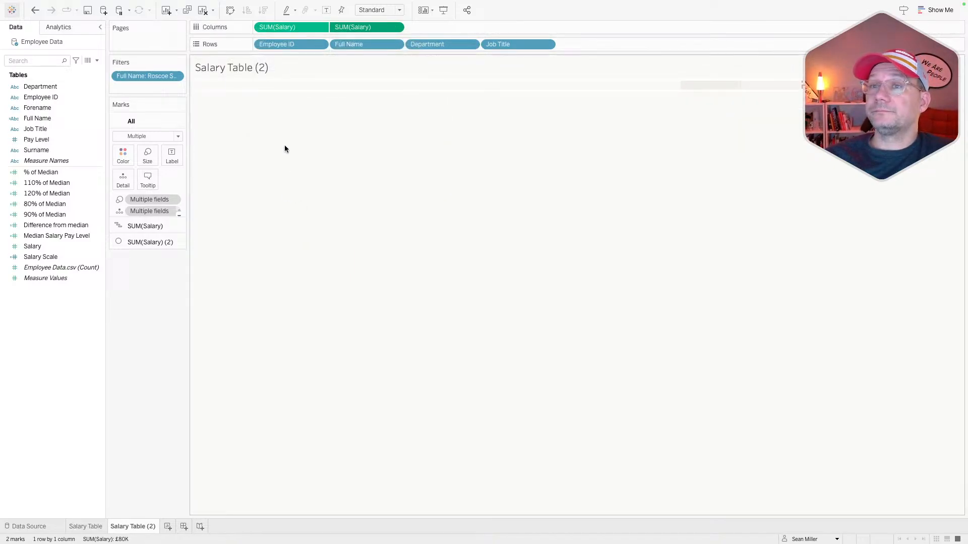
Step: Set the pane border of the sheet's row divider to None in the border formatting
{"action": "right_click", "coordinate": [274, 84]}
{"action": "left_click", "coordinate": [295, 121]}
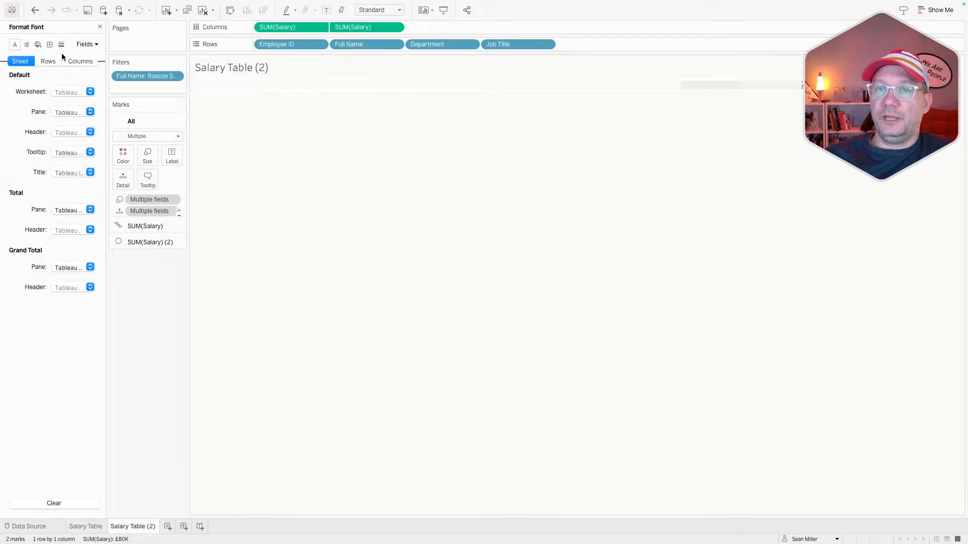
{"action": "left_click", "coordinate": [38, 44]}
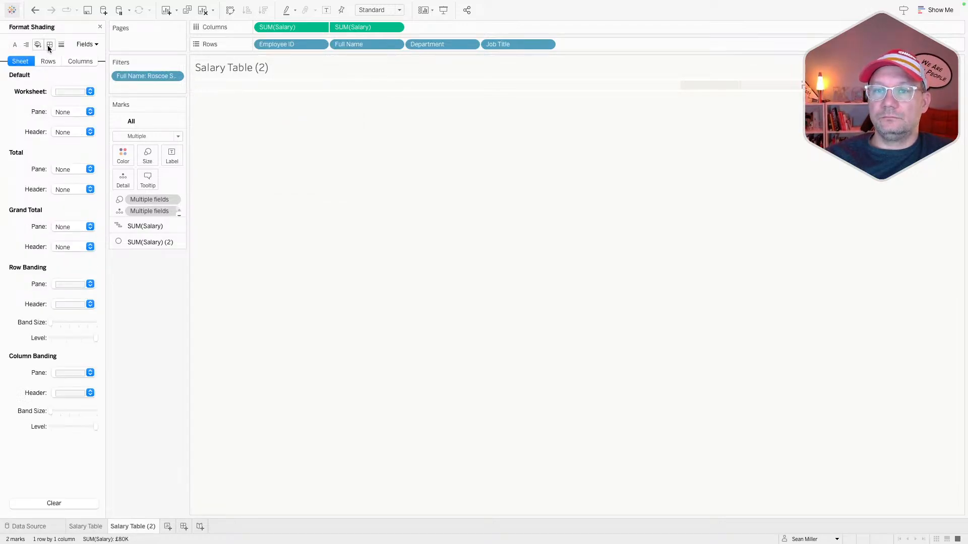
{"action": "left_click", "coordinate": [49, 45]}
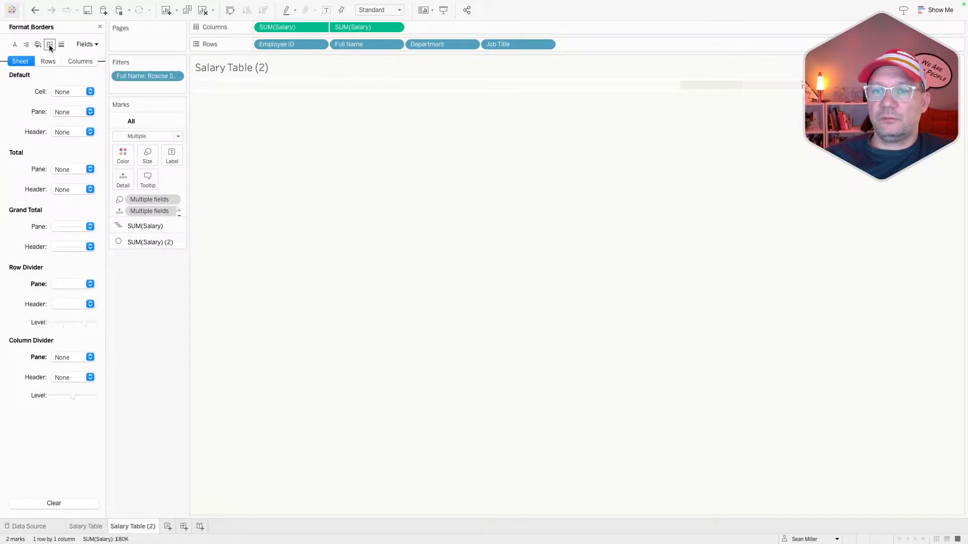
{"action": "right_click", "coordinate": [38, 282]}
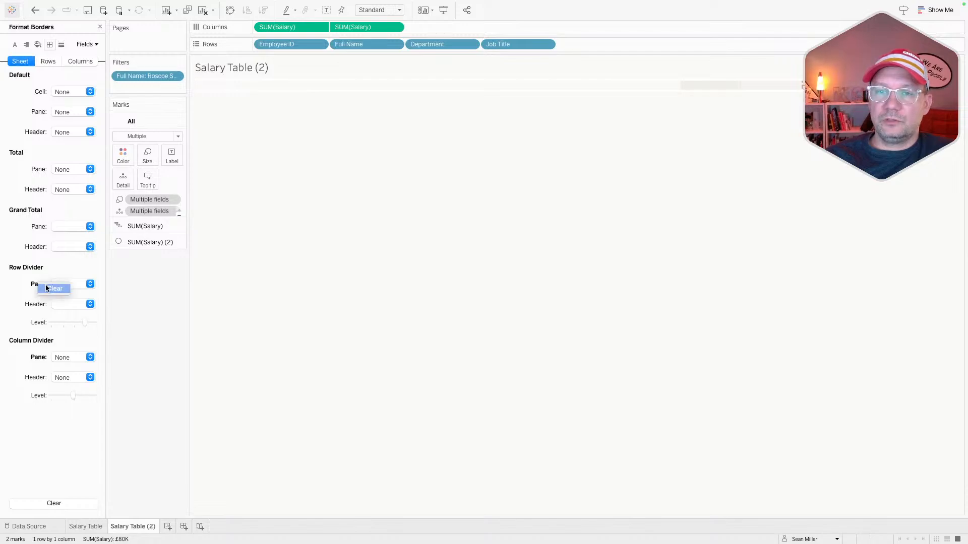
{"action": "left_click", "coordinate": [47, 287]}
{"action": "left_click", "coordinate": [52, 284]}
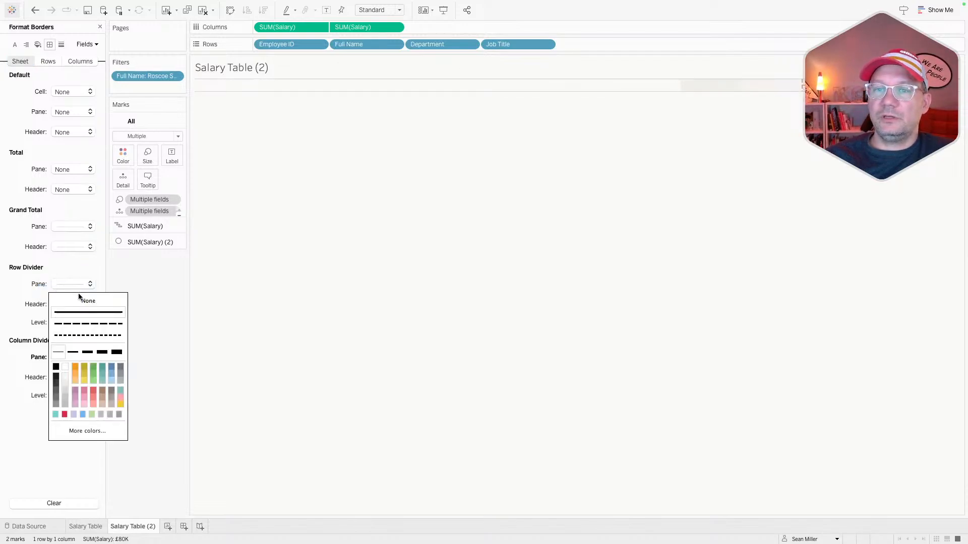
{"action": "left_click", "coordinate": [78, 298]}
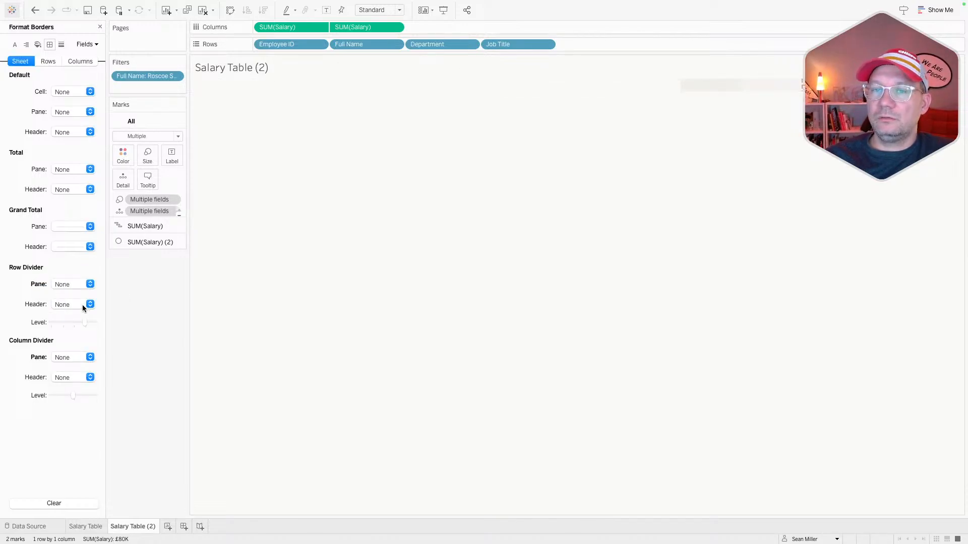
Step: Reveal the Salary axis, exclude zero from its automatic range, and hide the axis header again
{"action": "left_click", "coordinate": [319, 27]}
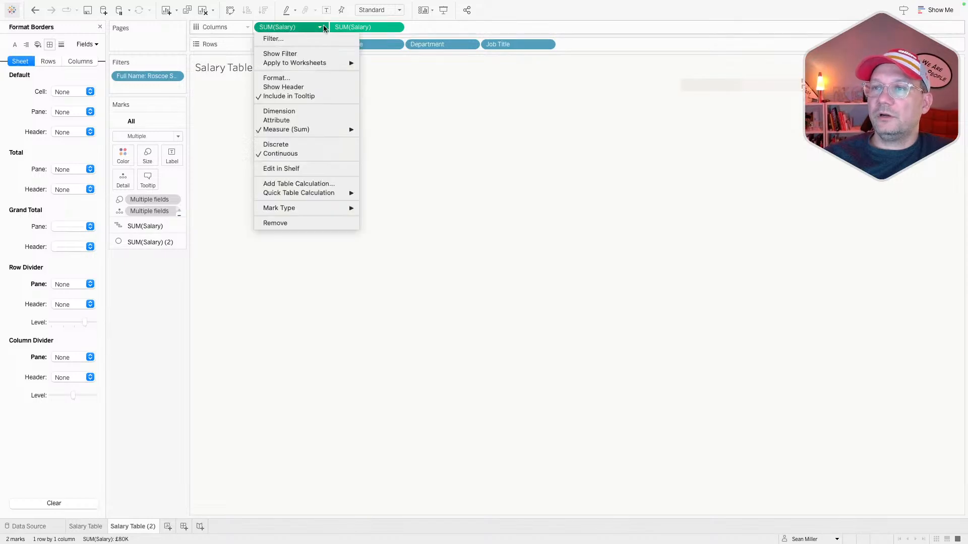
{"action": "left_click", "coordinate": [313, 89]}
{"action": "right_click", "coordinate": [319, 100]}
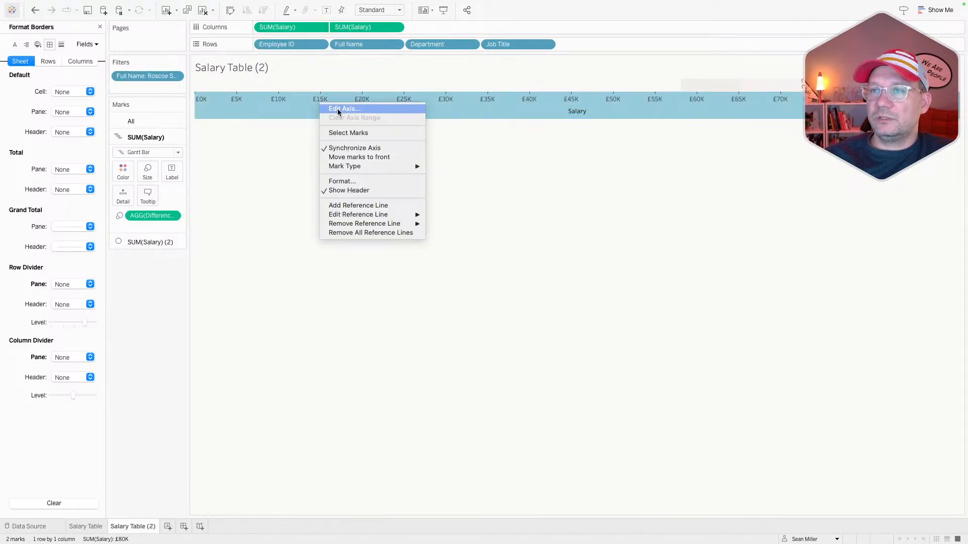
{"action": "left_click", "coordinate": [337, 109]}
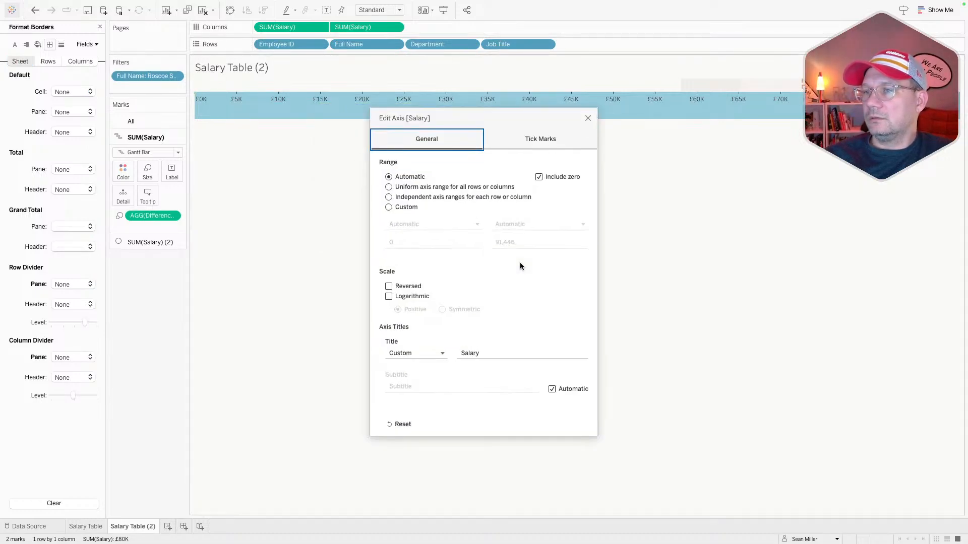
{"action": "left_click", "coordinate": [539, 178]}
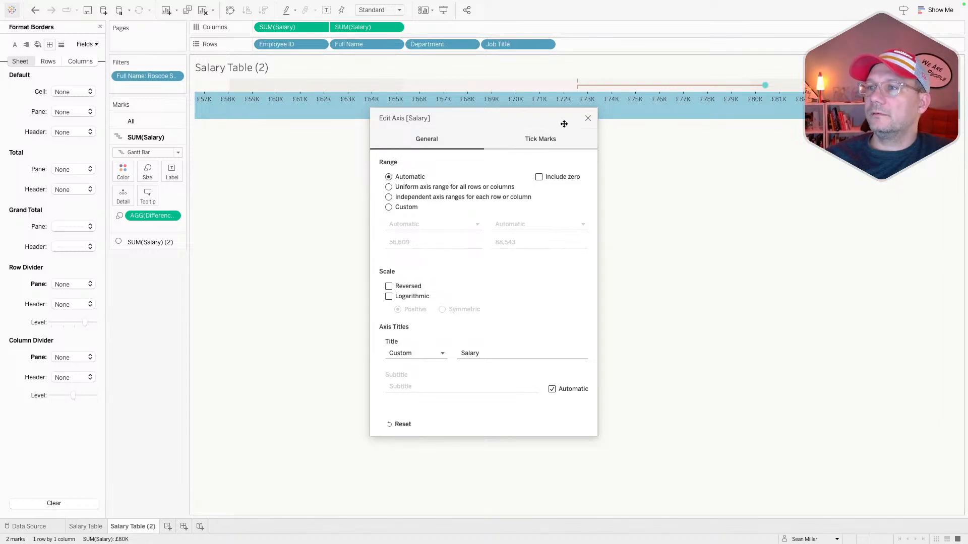
{"action": "left_click", "coordinate": [588, 118]}
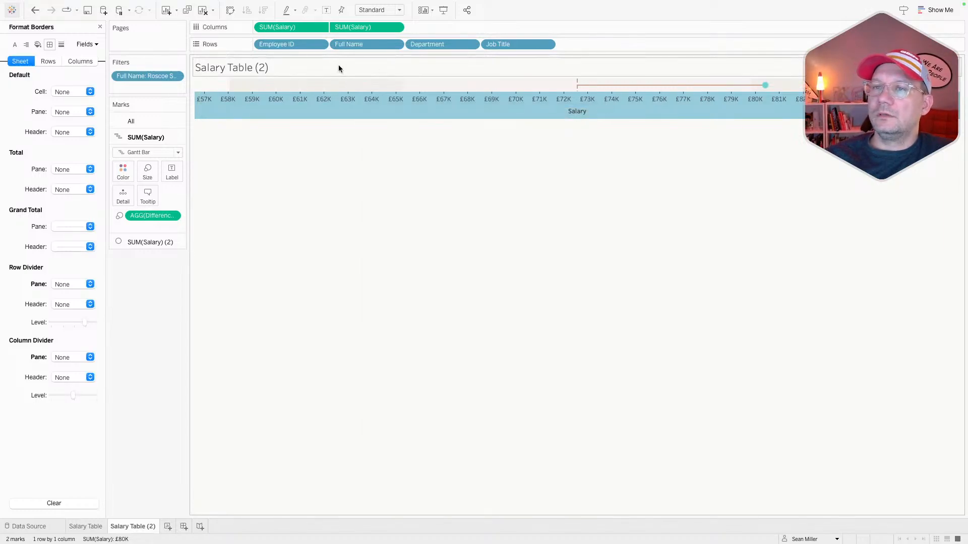
{"action": "left_click", "coordinate": [319, 26]}
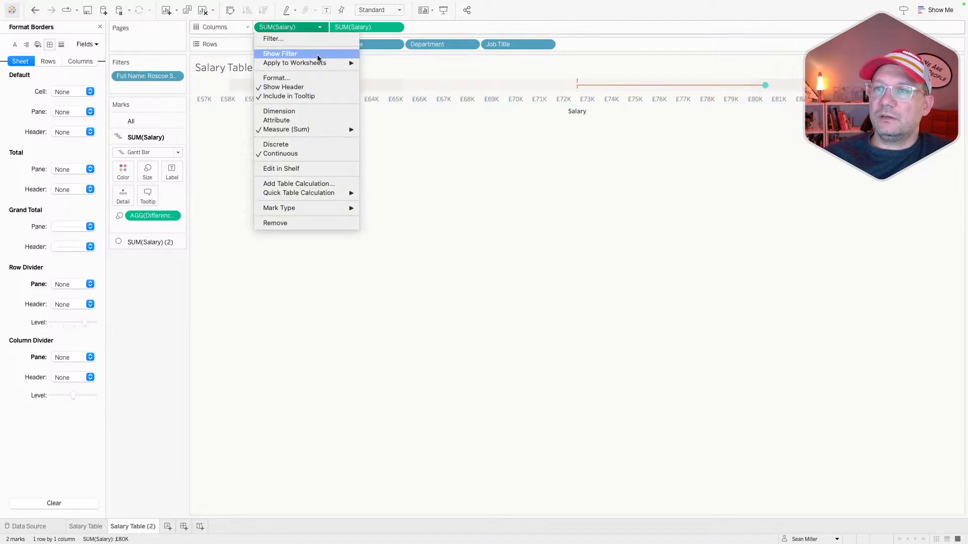
{"action": "left_click", "coordinate": [283, 87]}
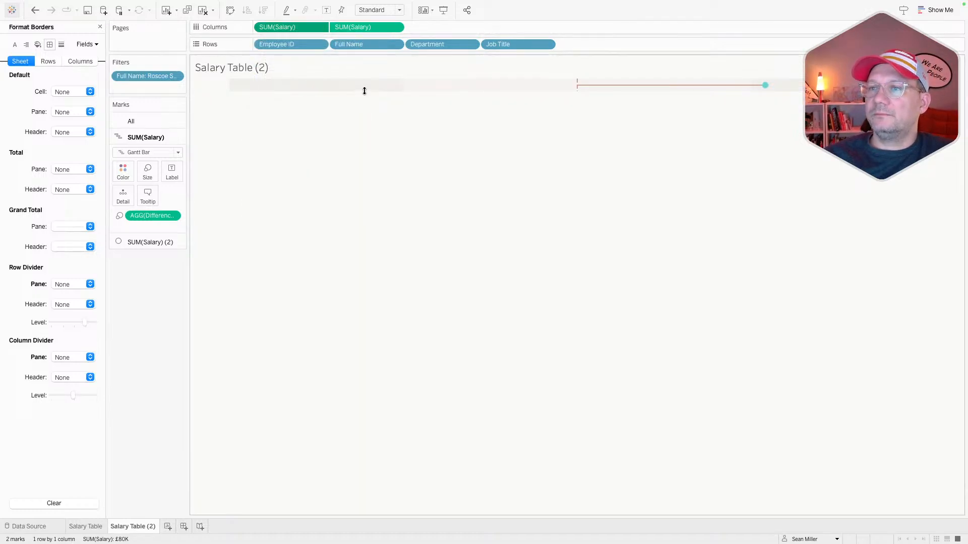
Step: Check the sheet's border formatting and set its grid lines to None
{"action": "right_click", "coordinate": [343, 87]}
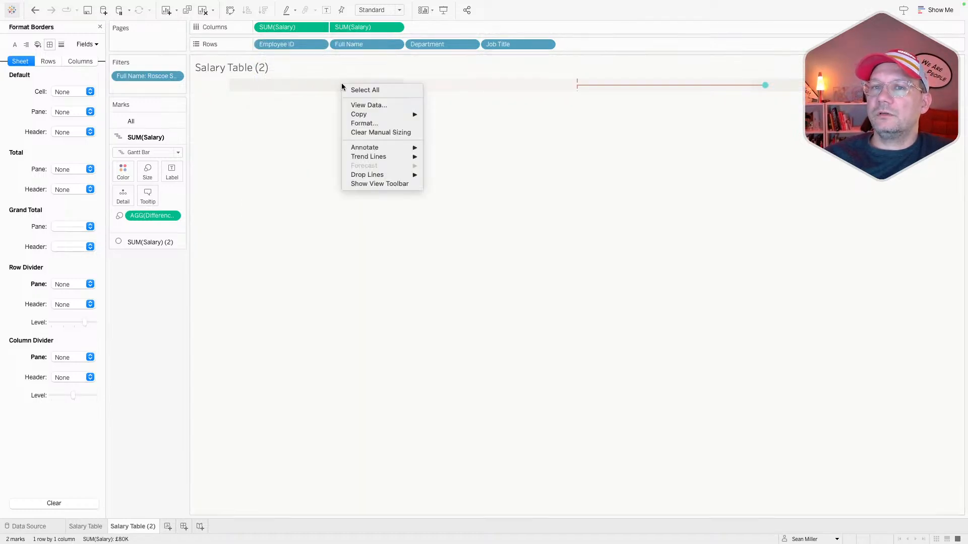
{"action": "left_click", "coordinate": [367, 123]}
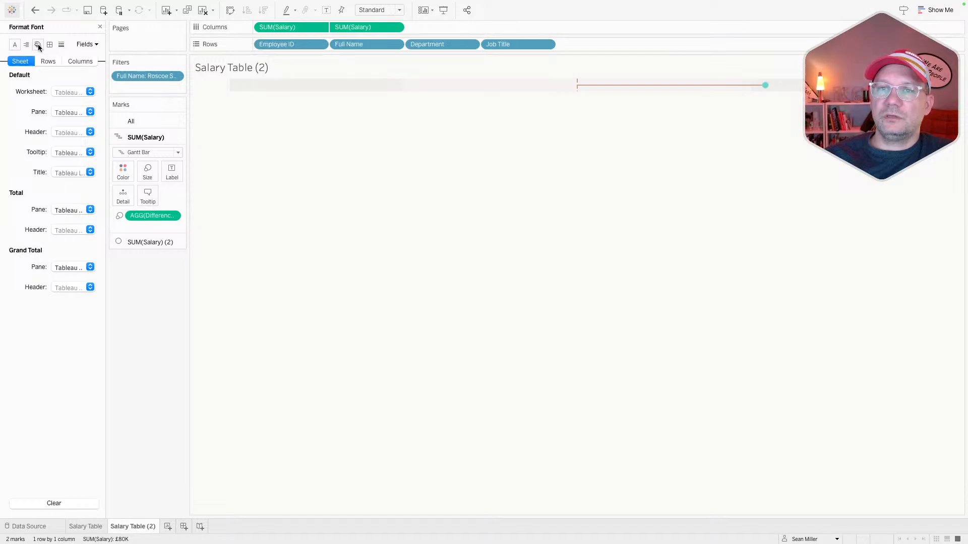
{"action": "left_click", "coordinate": [49, 44]}
{"action": "left_click", "coordinate": [70, 92]}
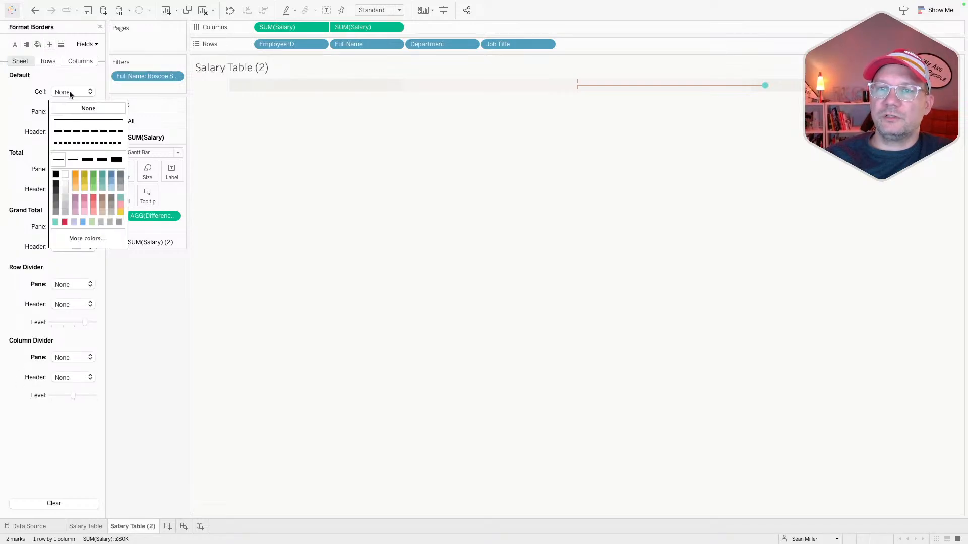
{"action": "left_click", "coordinate": [40, 88]}
{"action": "left_click", "coordinate": [61, 45]}
{"action": "left_click", "coordinate": [67, 90]}
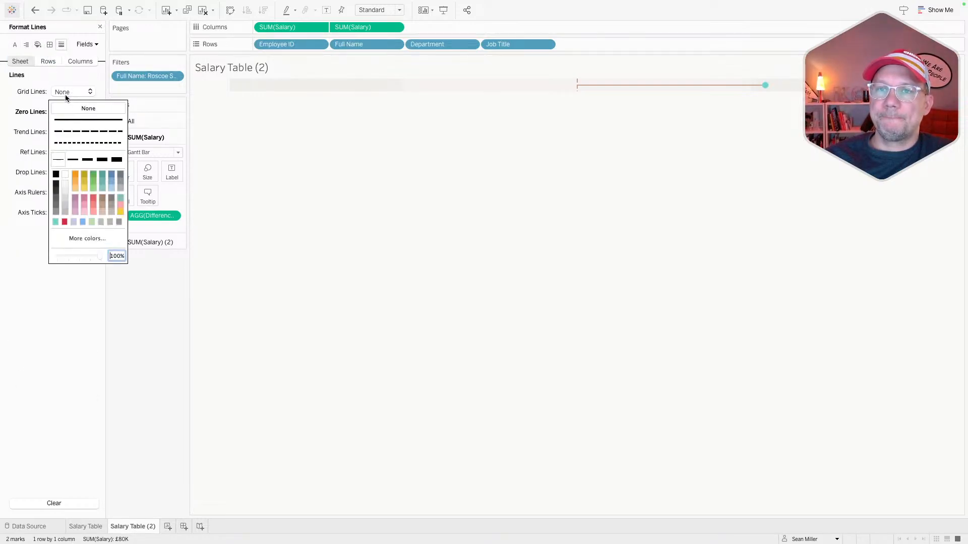
{"action": "left_click", "coordinate": [22, 105]}
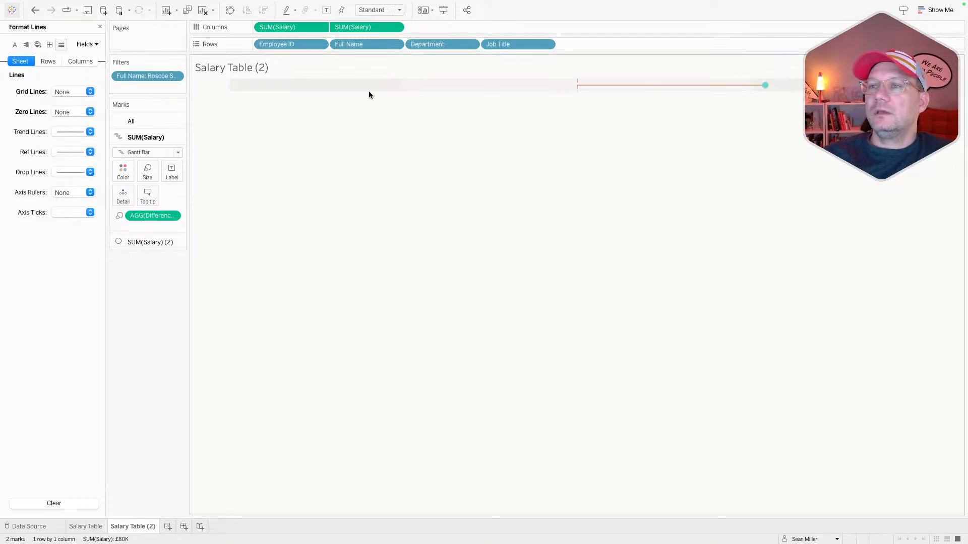
Step: Increase the height of the single employee row and compare it with the legend of the reference dashboard in the browser
{"action": "left_click_drag", "start_coordinate": [368, 92], "coordinate": [368, 110]}
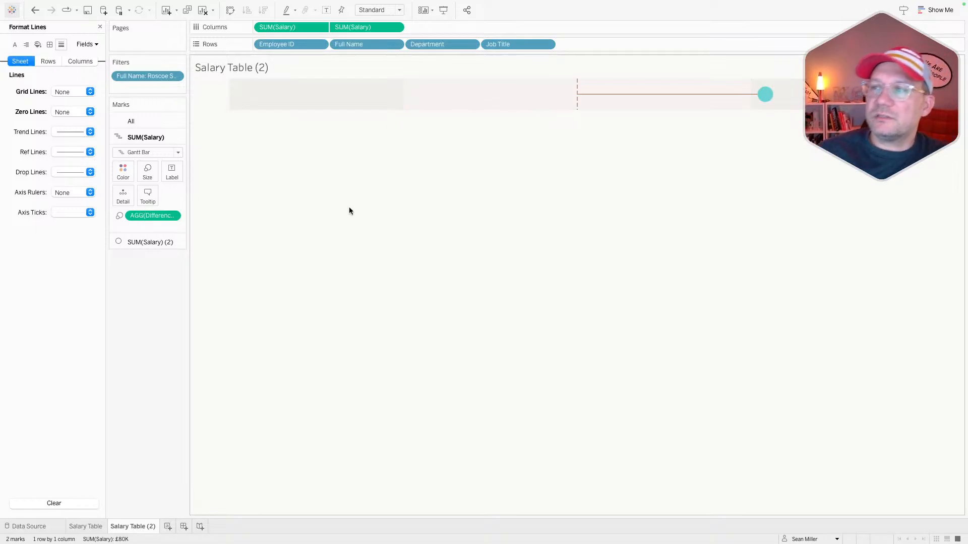
{"action": "key", "text": "super+Tab"}
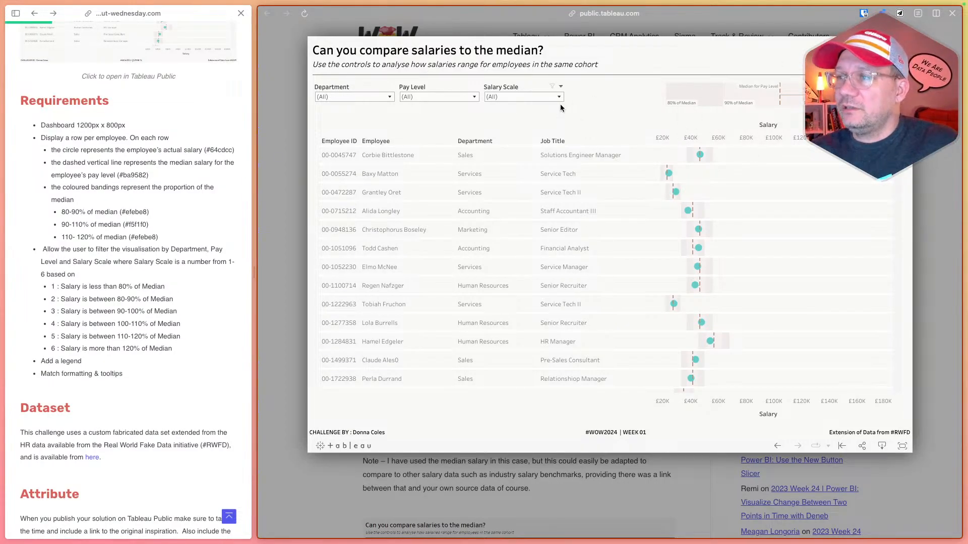
{"action": "key", "text": "super+Tab"}
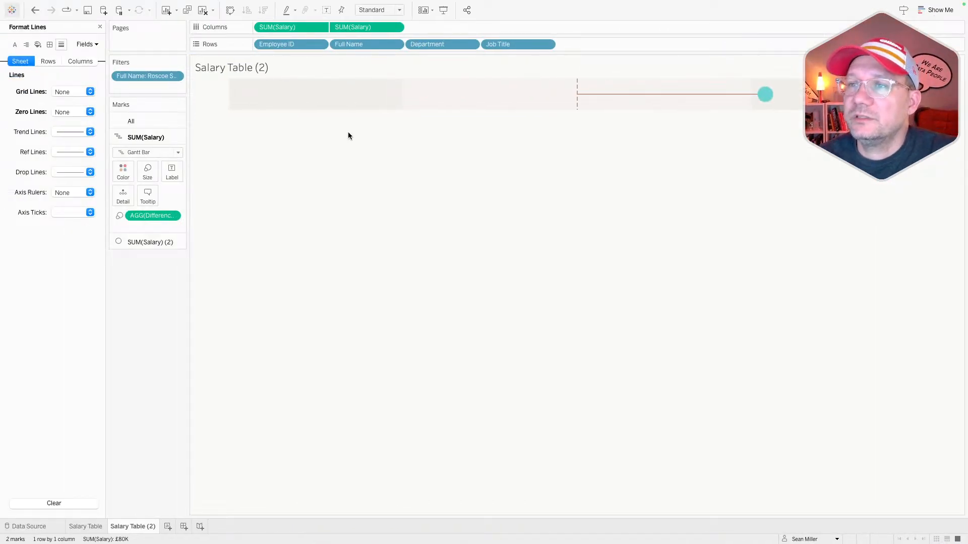
Step: Edit the reference band from 80% to 120% of Median and set its Band From label to Computation
{"action": "left_click", "coordinate": [231, 98]}
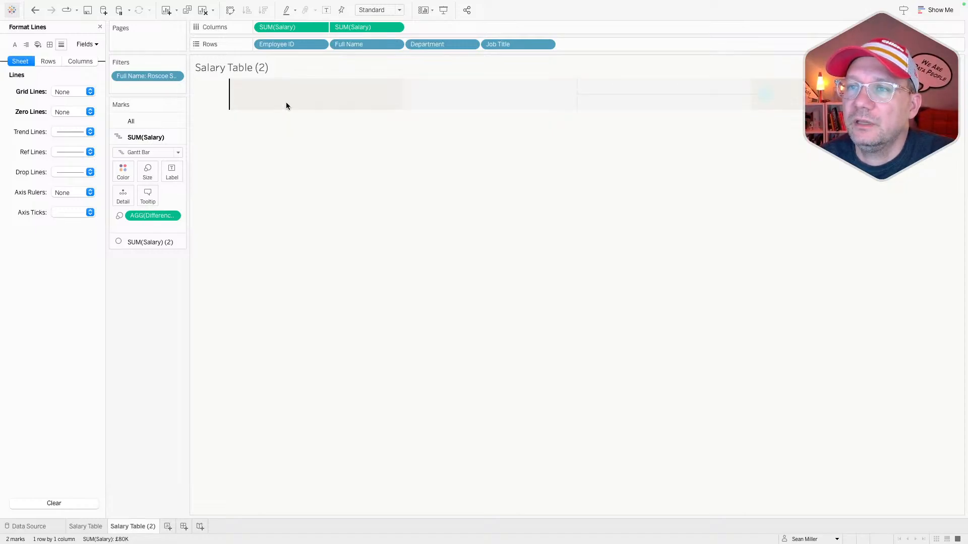
{"action": "double_click", "coordinate": [285, 106]}
{"action": "left_click", "coordinate": [365, 218]}
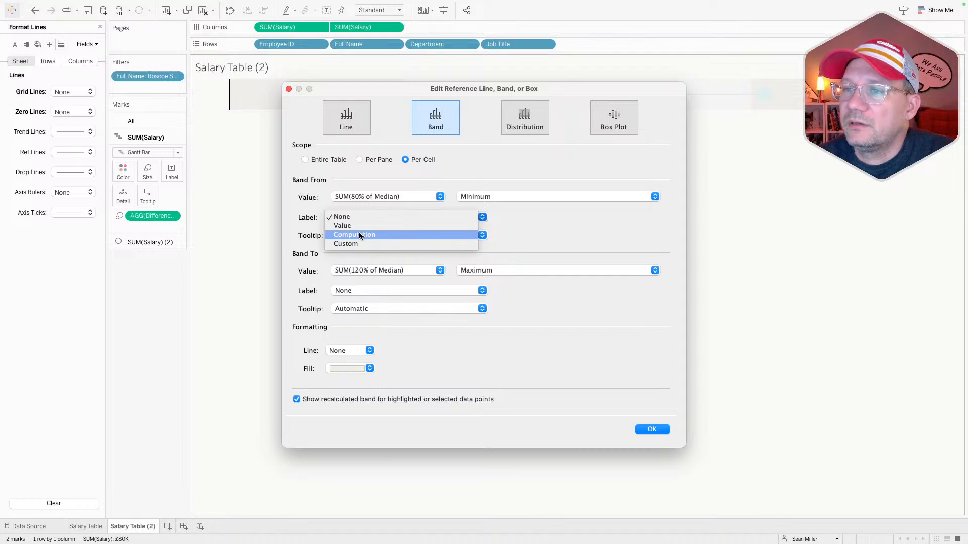
{"action": "left_click", "coordinate": [359, 235]}
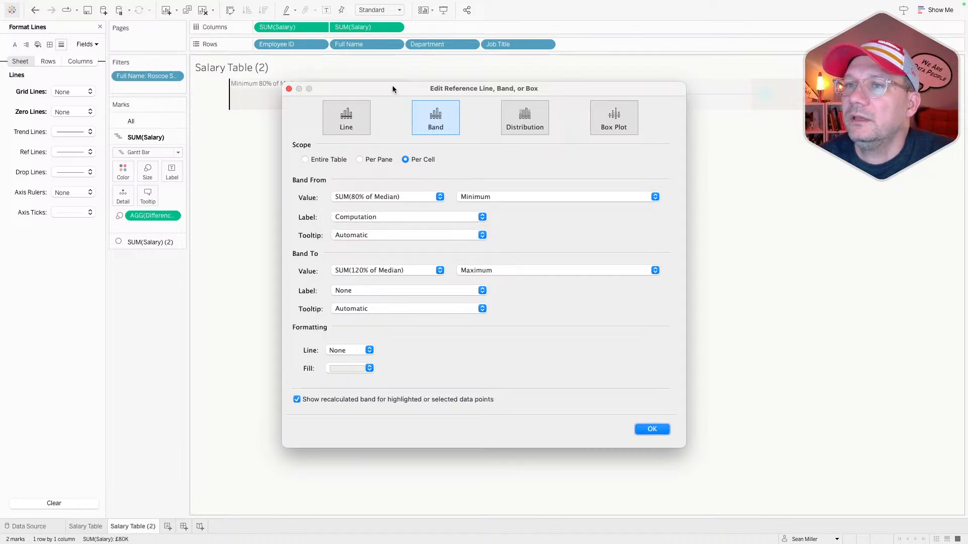
{"action": "left_click_drag", "start_coordinate": [392, 86], "coordinate": [385, 116]}
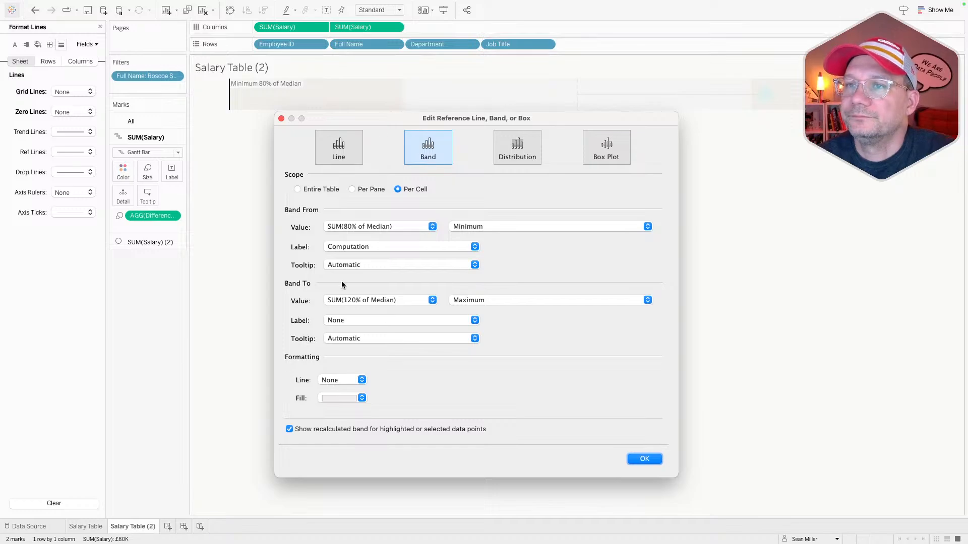
Step: Switch the Band From label to Custom and make it contain only the <Field Name> placeholder
{"action": "left_click", "coordinate": [380, 249]}
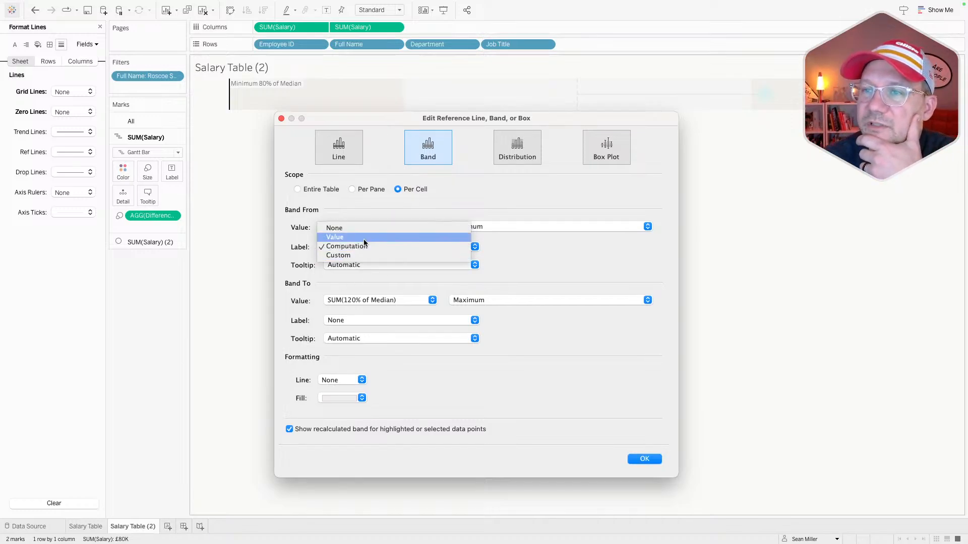
{"action": "left_click", "coordinate": [359, 255]}
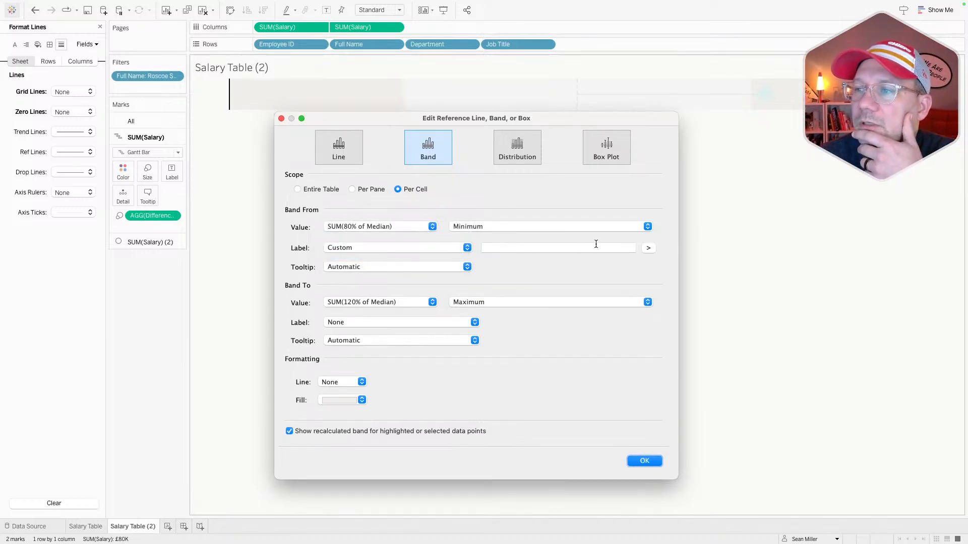
{"action": "left_click", "coordinate": [648, 247]}
{"action": "left_click", "coordinate": [668, 278]}
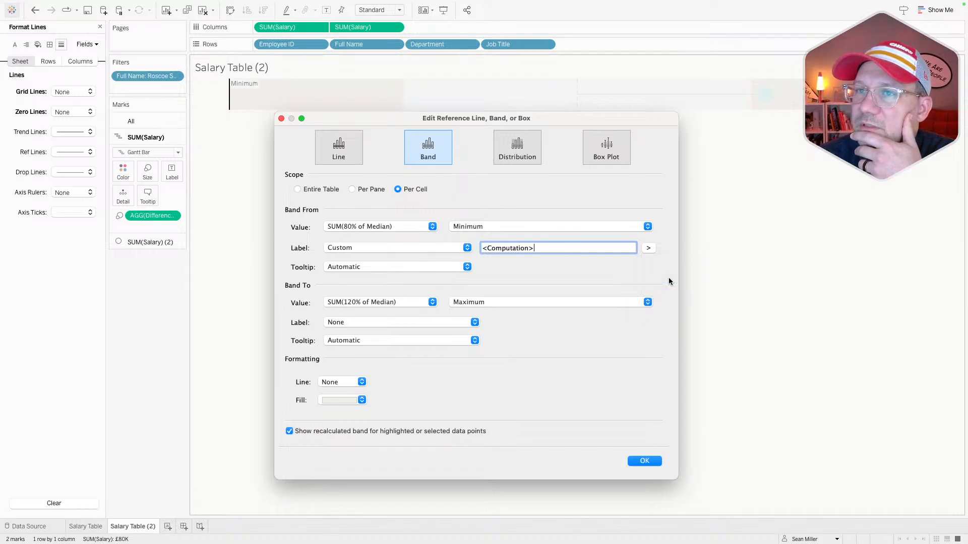
{"action": "left_click", "coordinate": [649, 248]}
{"action": "left_click", "coordinate": [661, 288]}
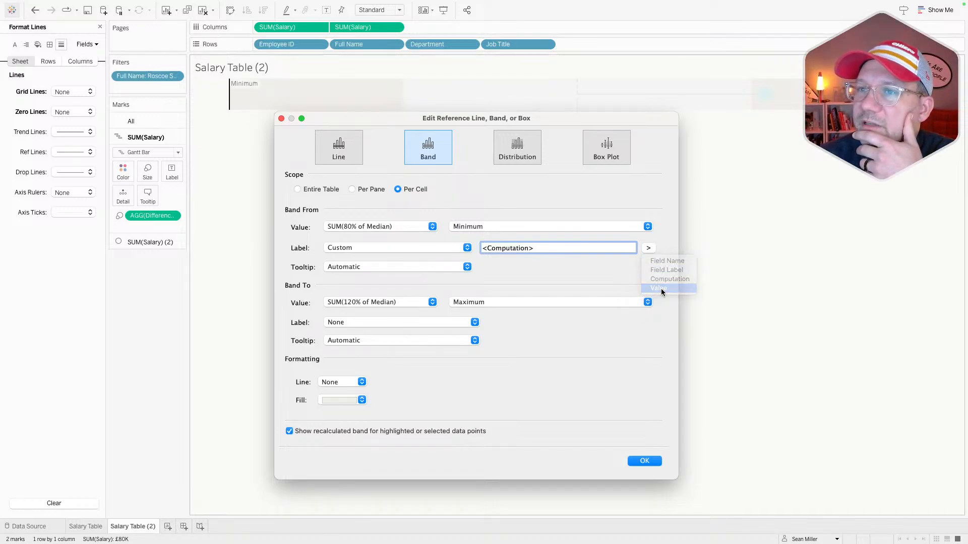
{"action": "left_click", "coordinate": [648, 247]}
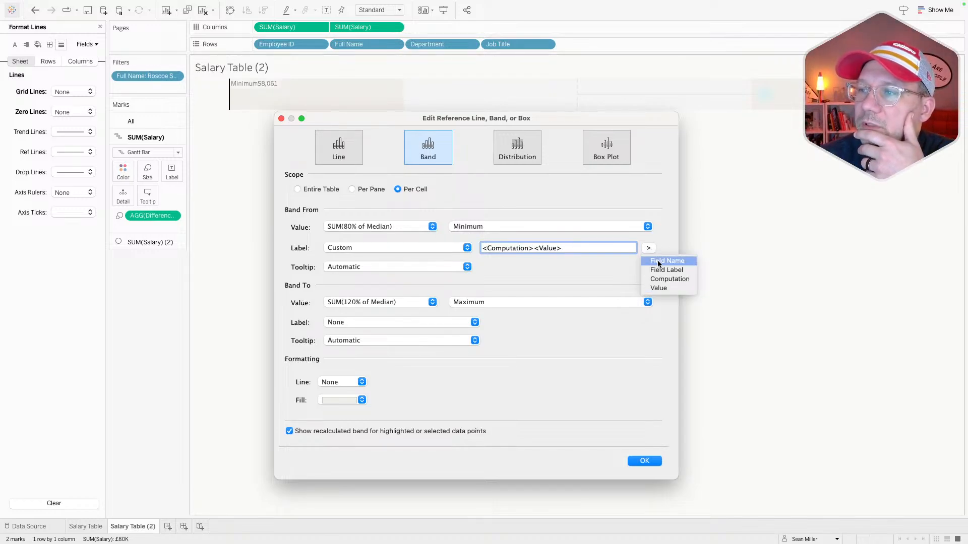
{"action": "left_click", "coordinate": [661, 262]}
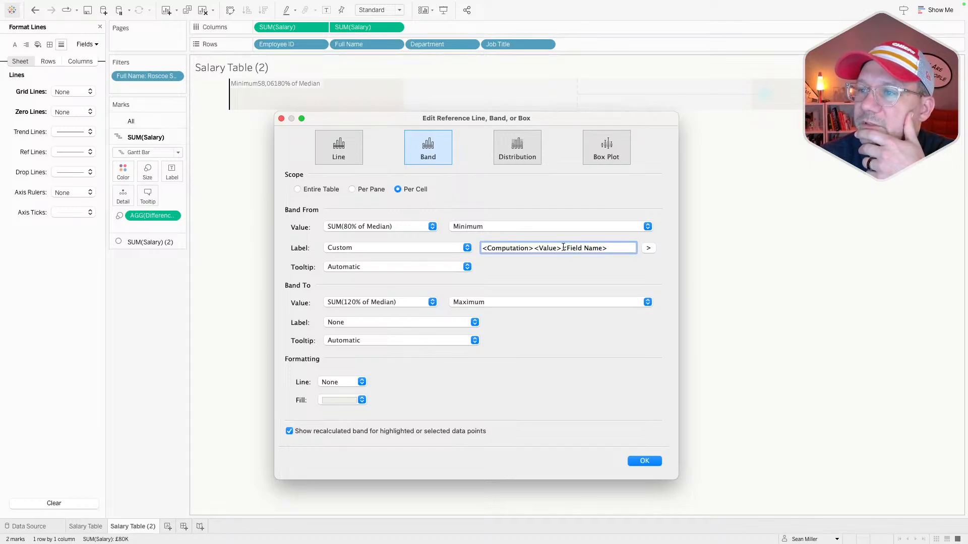
{"action": "left_click_drag", "start_coordinate": [562, 248], "coordinate": [444, 245]}
{"action": "key", "text": "BackSpace"}
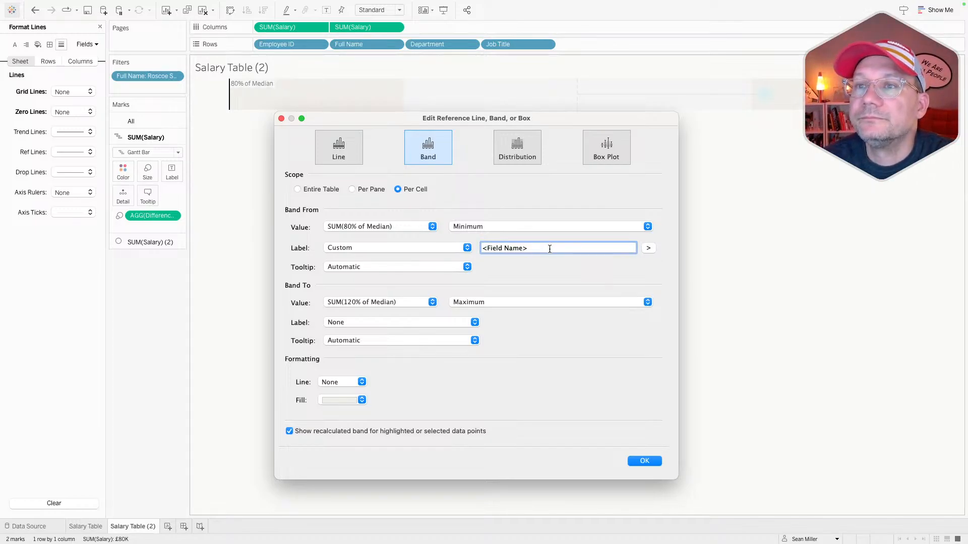
Step: Check the reference dashboard's legend, then set the 80% to 120% band's Band To label to Custom with the <Field Name> placeholder
{"action": "key", "text": "super+Tab"}
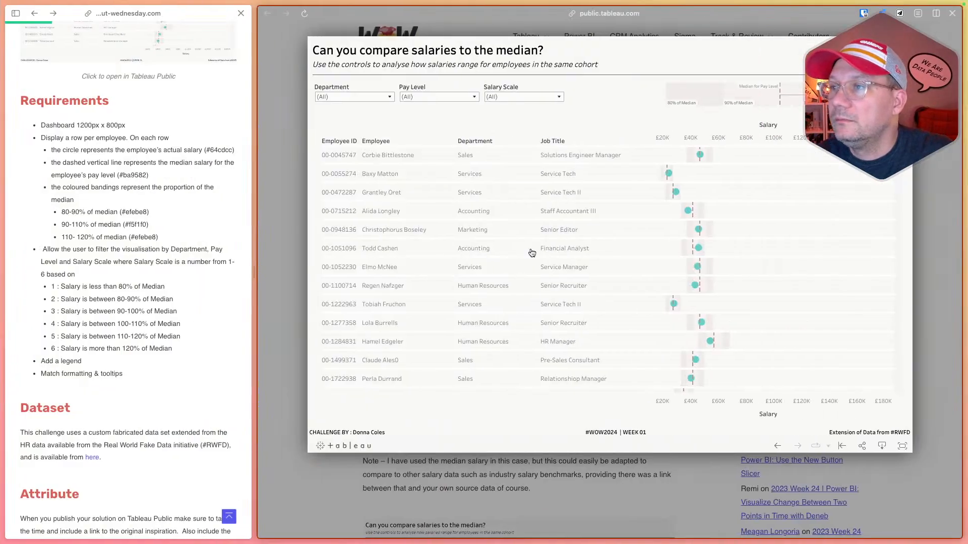
{"action": "key", "text": "super+Tab"}
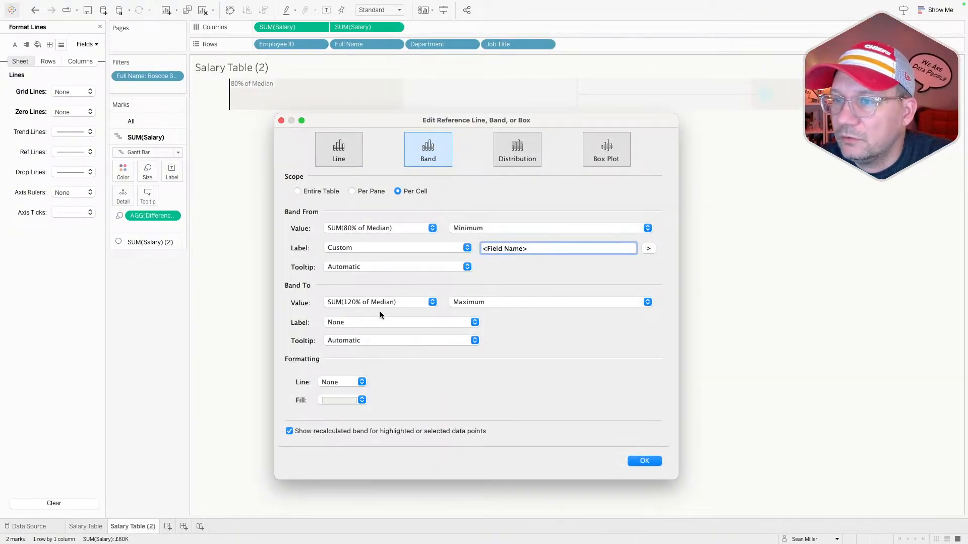
{"action": "left_click", "coordinate": [357, 321]}
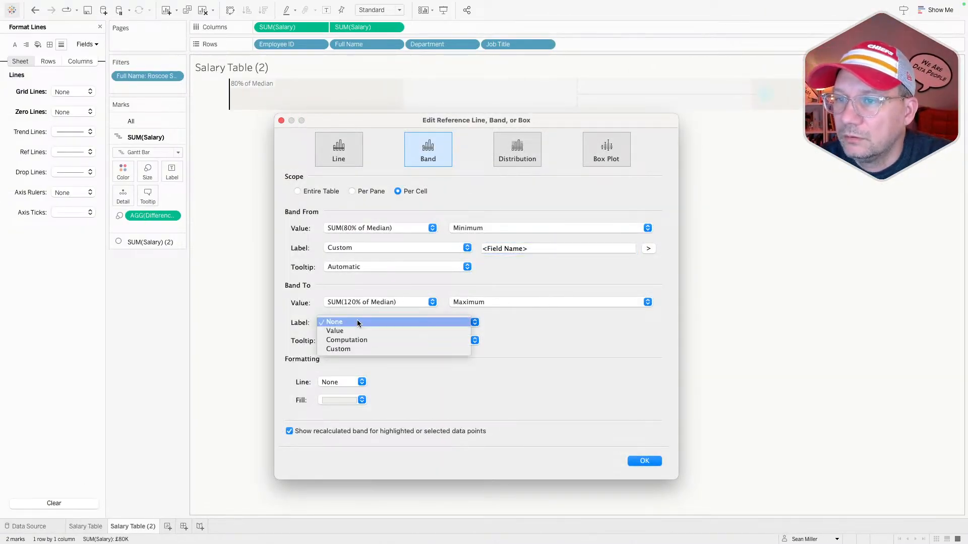
{"action": "left_click", "coordinate": [351, 349]}
{"action": "left_click", "coordinate": [648, 325]}
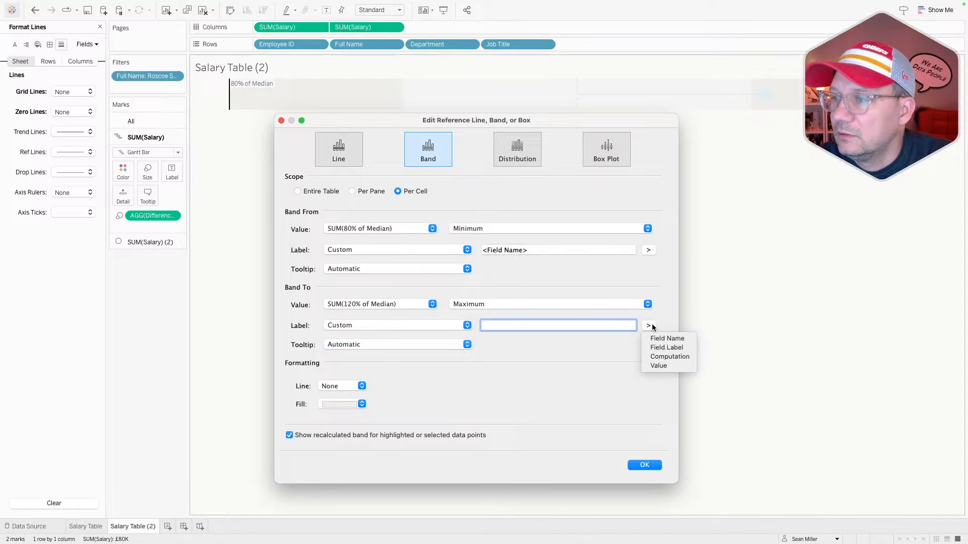
{"action": "left_click", "coordinate": [678, 340]}
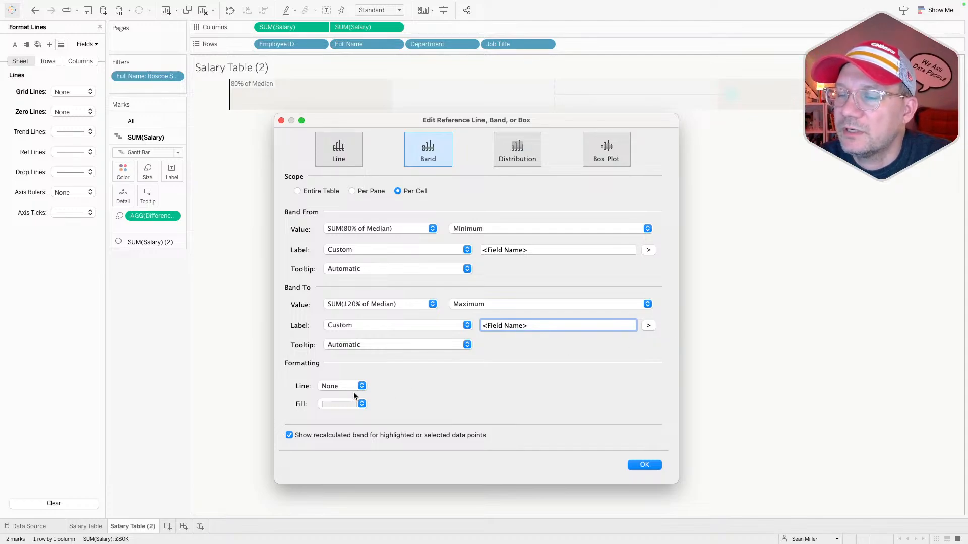
Step: Turn off the recalculated band for highlighted or selected data points and apply the 80% to 120% of Median band settings
{"action": "left_click", "coordinate": [361, 405]}
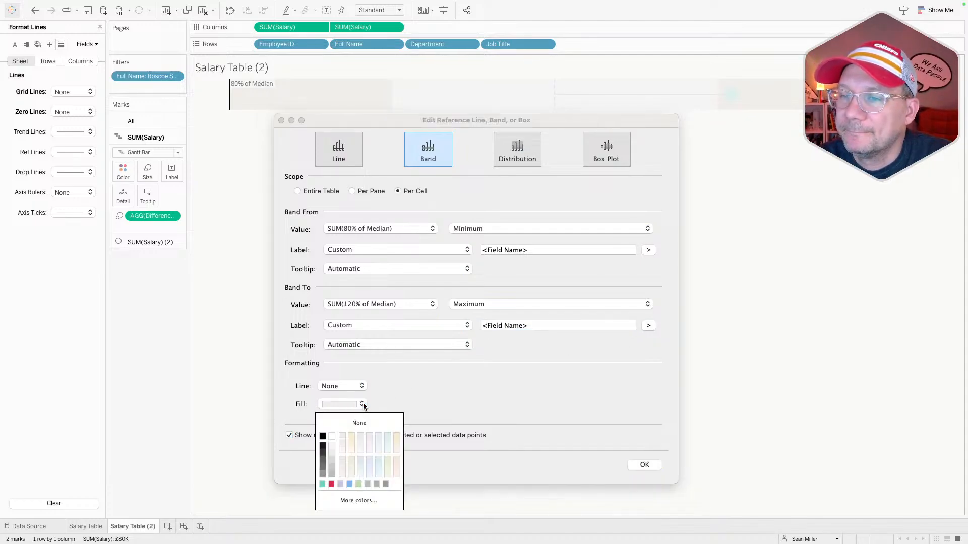
{"action": "left_click", "coordinate": [359, 421]}
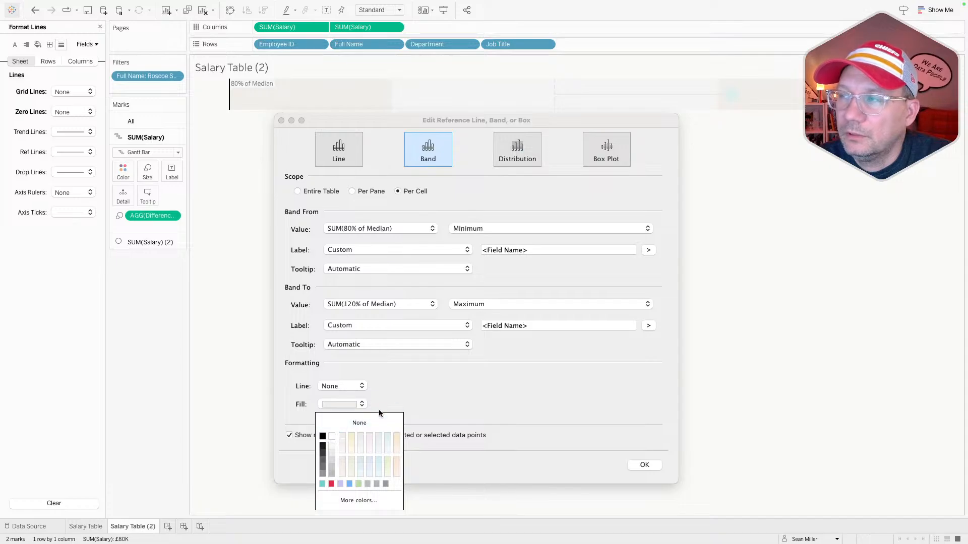
{"action": "left_click", "coordinate": [349, 437]}
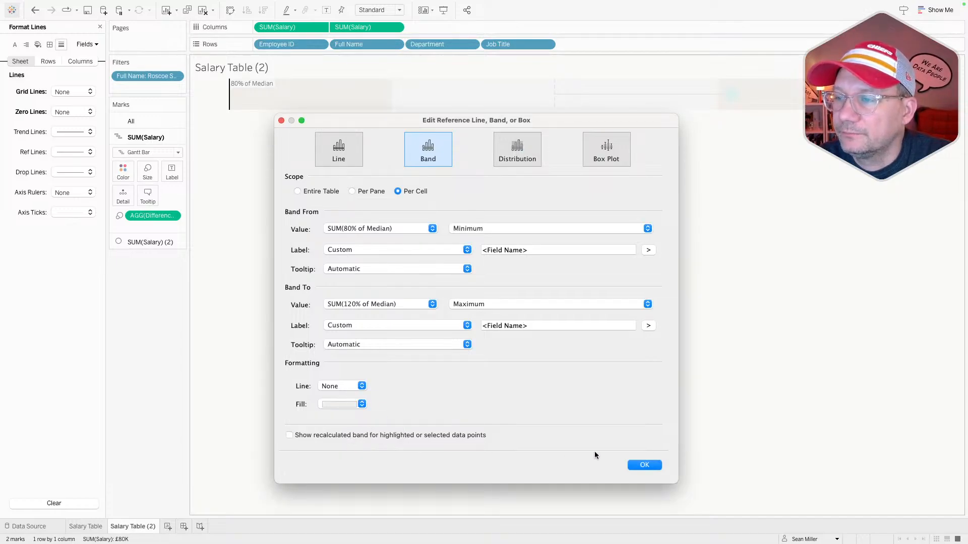
{"action": "left_click", "coordinate": [645, 465]}
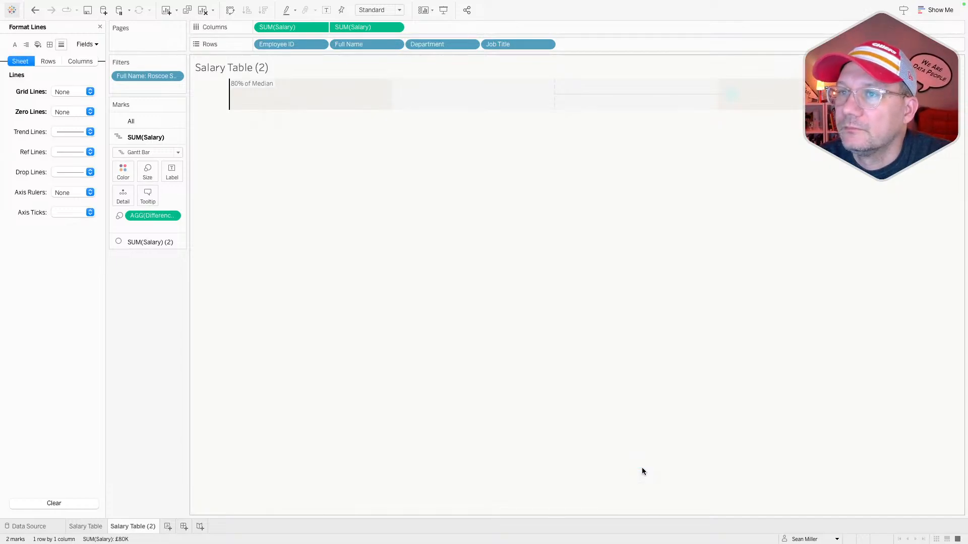
Step: Edit the 90% to 110% of Median band and set its Band From label to Custom with the <Field Name> placeholder
{"action": "left_click", "coordinate": [392, 102]}
{"action": "left_click", "coordinate": [447, 99]}
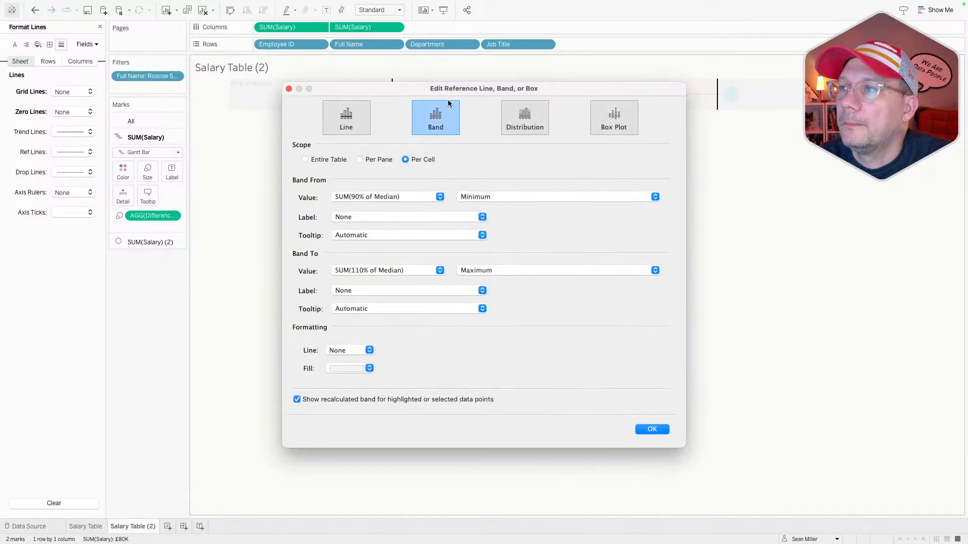
{"action": "left_click", "coordinate": [416, 218]}
{"action": "left_click", "coordinate": [355, 244]}
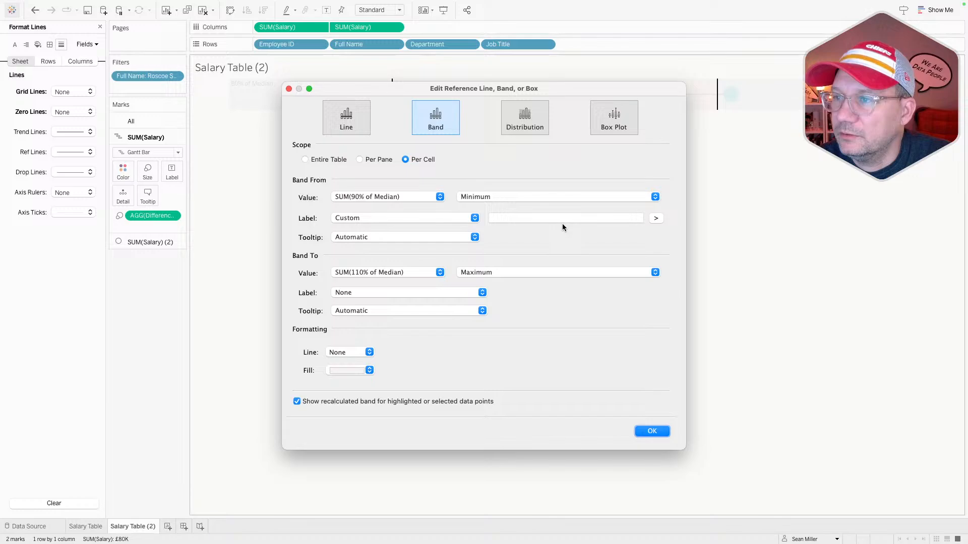
{"action": "left_click", "coordinate": [659, 222]}
{"action": "left_click", "coordinate": [666, 231]}
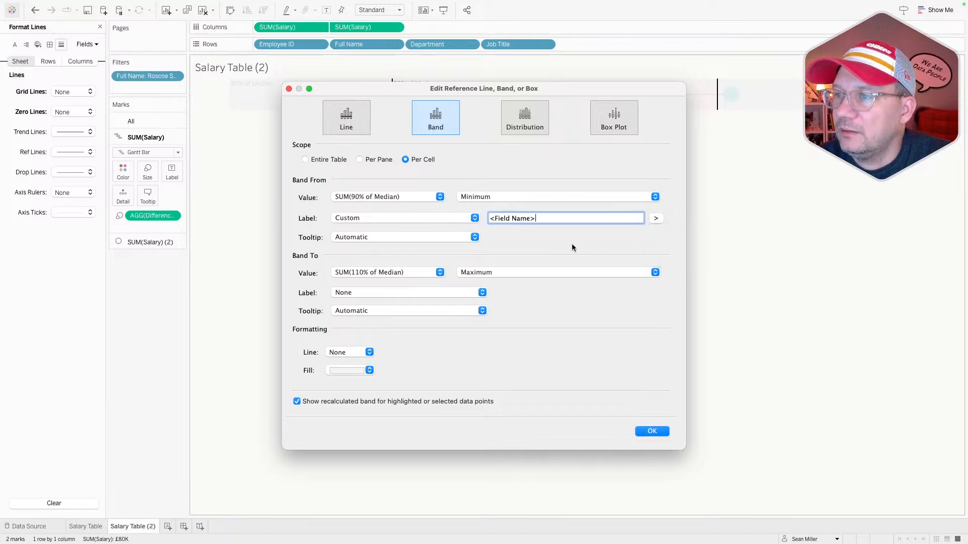
Step: Set this band's Band To label to Custom with <Field Name>, and turn off its recalculated band for highlighted or selected data points
{"action": "left_click", "coordinate": [373, 291]}
{"action": "left_click", "coordinate": [367, 301]}
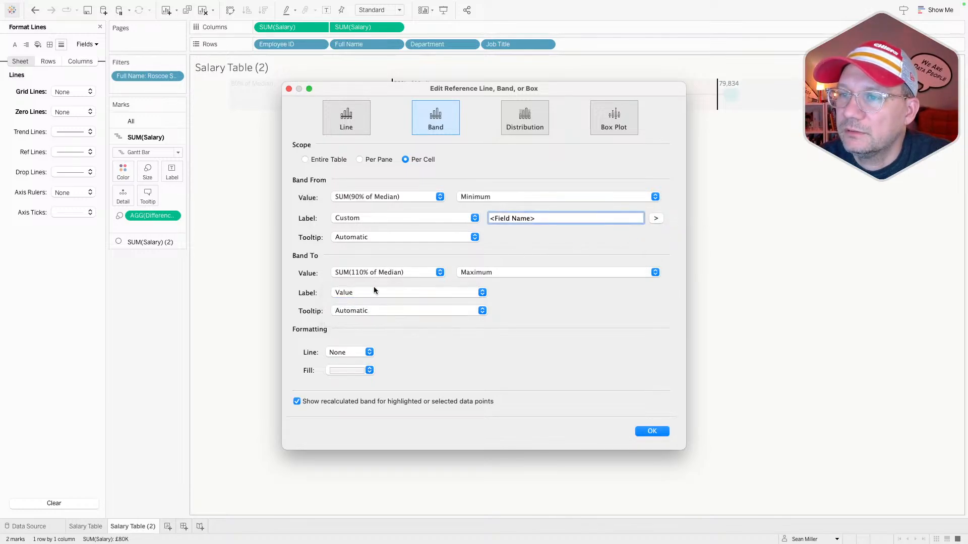
{"action": "left_click", "coordinate": [373, 291]}
{"action": "left_click", "coordinate": [368, 311]}
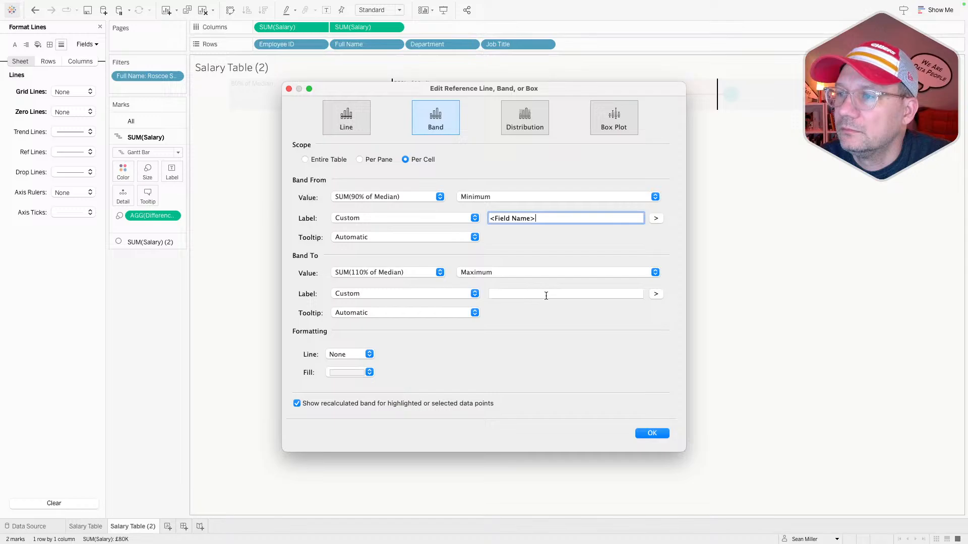
{"action": "left_click", "coordinate": [656, 293]}
{"action": "left_click", "coordinate": [674, 307]}
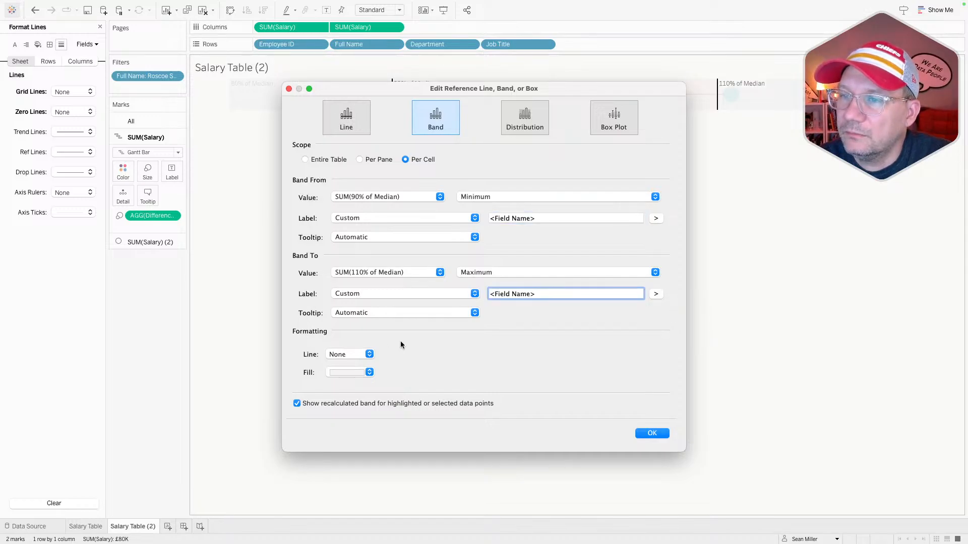
{"action": "left_click", "coordinate": [297, 404]}
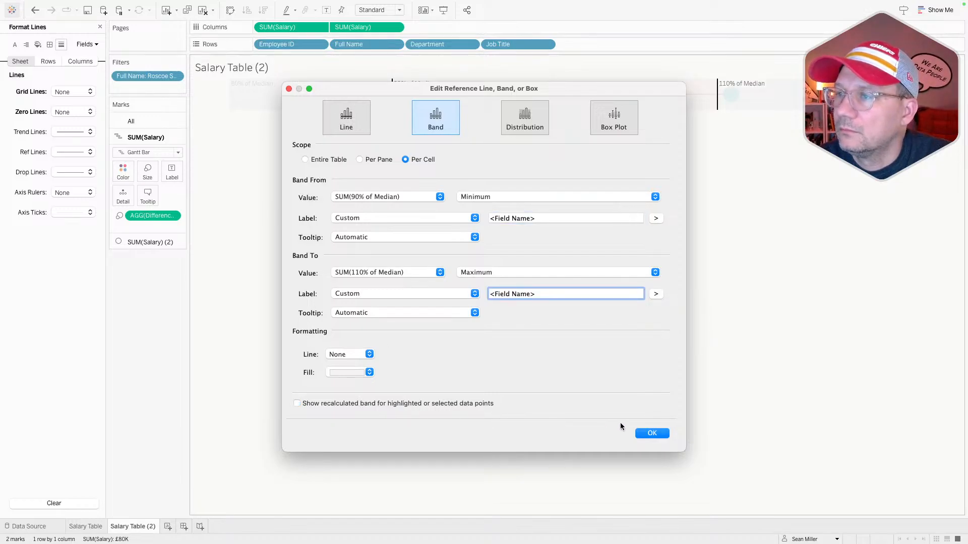
{"action": "left_click", "coordinate": [656, 434]}
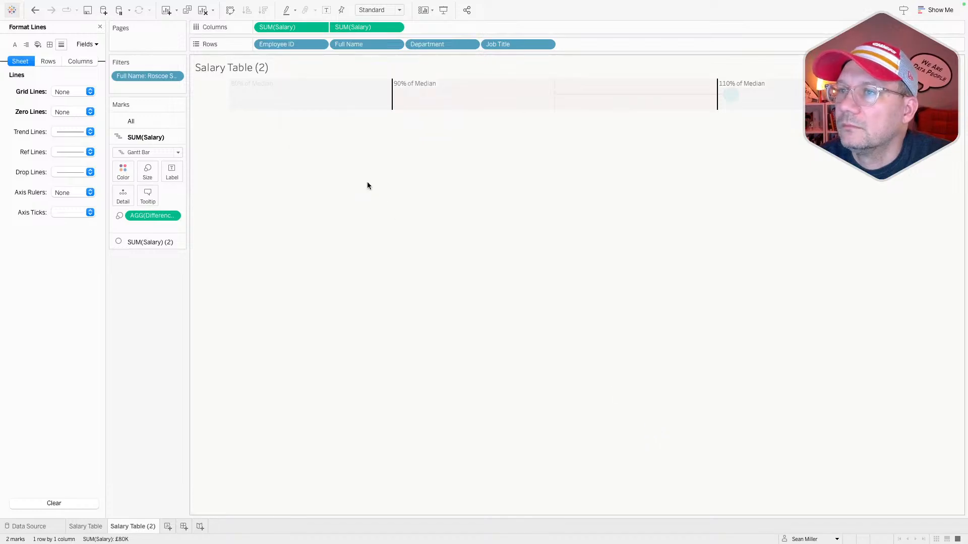
Step: Edit the dashed median reference line and set its label to Custom with the <Field Name> placeholder
{"action": "mouse_move", "coordinate": [558, 106]}
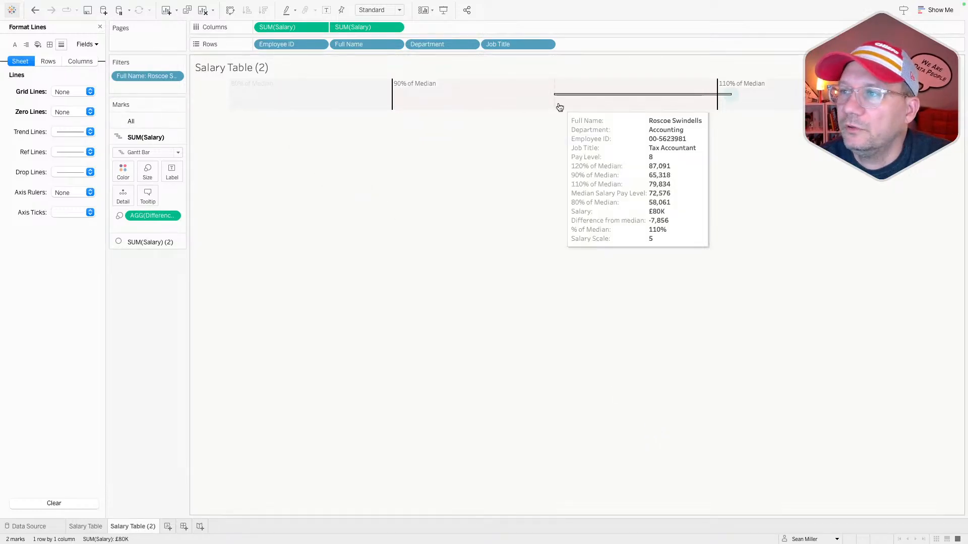
{"action": "left_click", "coordinate": [554, 103]}
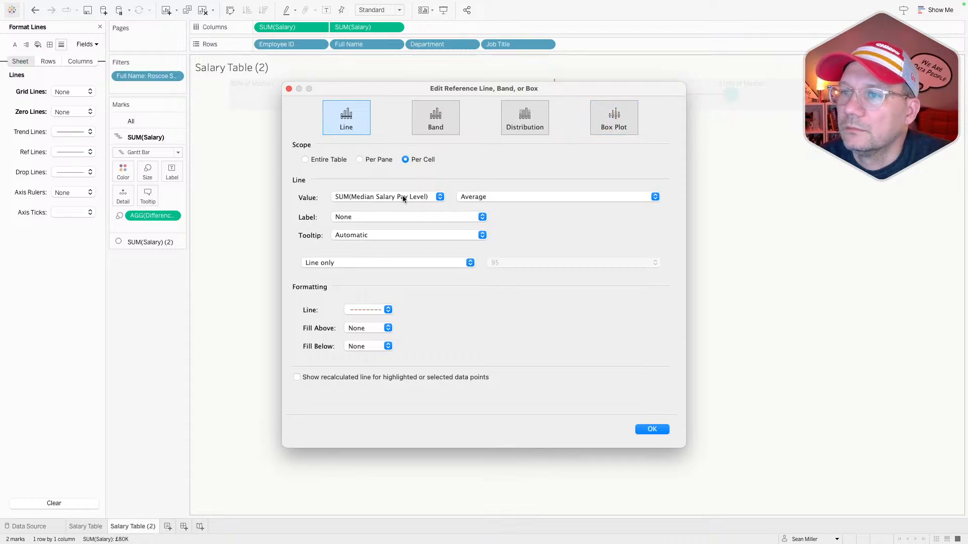
{"action": "left_click", "coordinate": [364, 217]}
{"action": "left_click", "coordinate": [361, 243]}
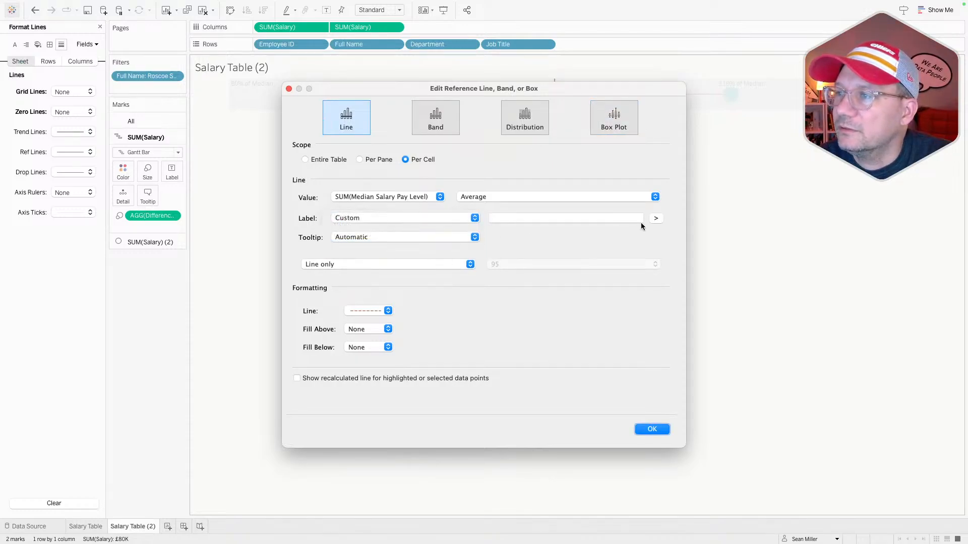
{"action": "left_click", "coordinate": [656, 218]}
{"action": "left_click", "coordinate": [664, 232]}
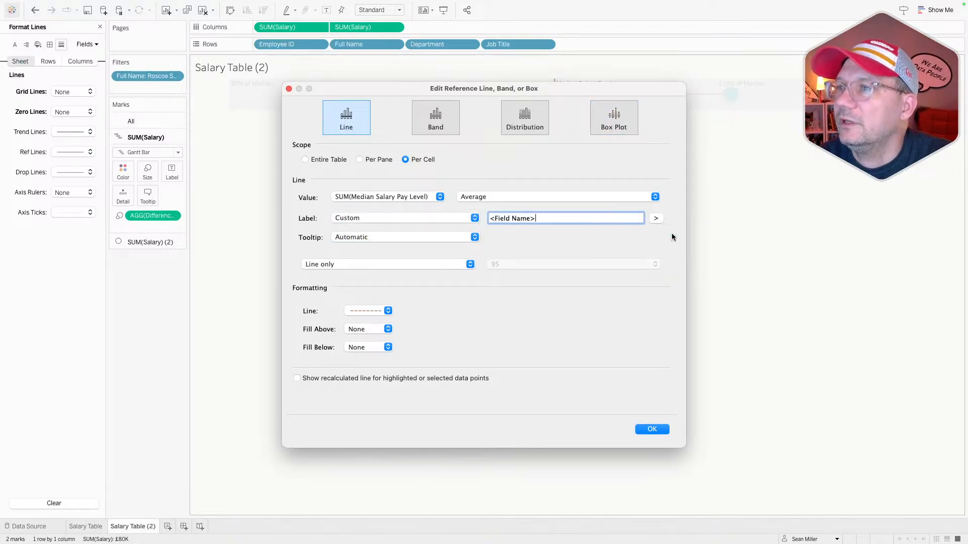
{"action": "left_click_drag", "start_coordinate": [606, 92], "coordinate": [602, 114]}
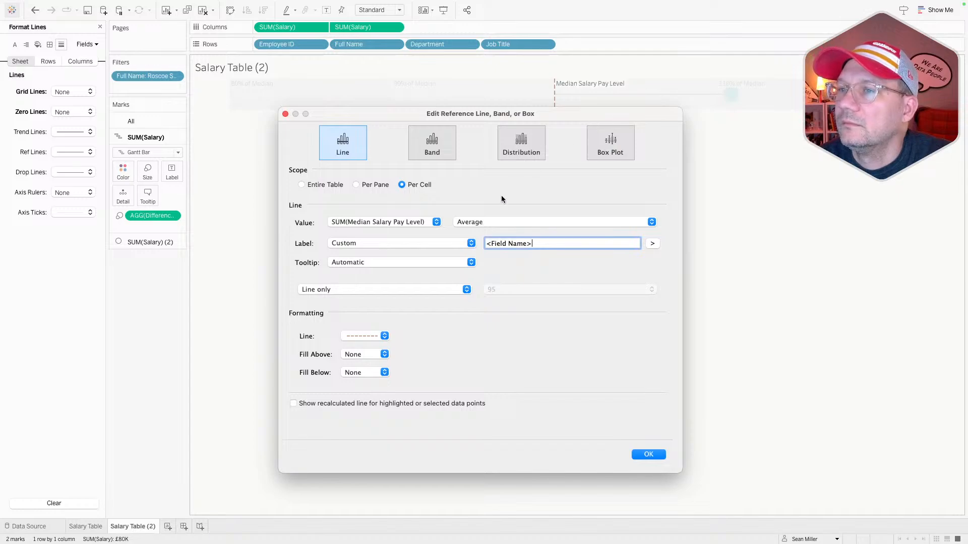
Step: Replace the median line's custom label with the text "Median Sal" and apply it
{"action": "triple_click", "coordinate": [541, 243]}
{"action": "type", "text": "Media"}
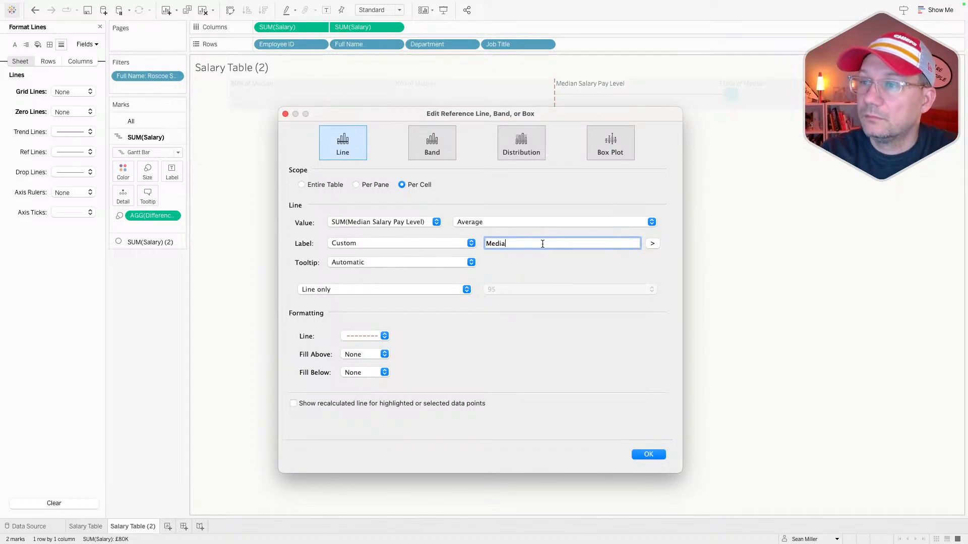
{"action": "type", "text": "n Sal"}
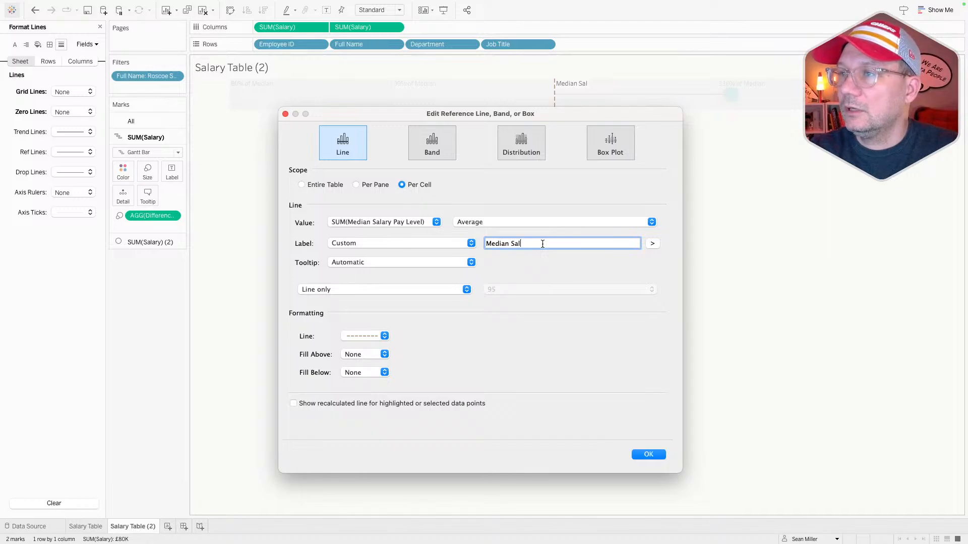
{"action": "key", "text": "Return"}
Step: Reopen the median reference line's settings and restore the <Field Name> placeholder as its custom label
{"action": "mouse_move", "coordinate": [556, 106]}
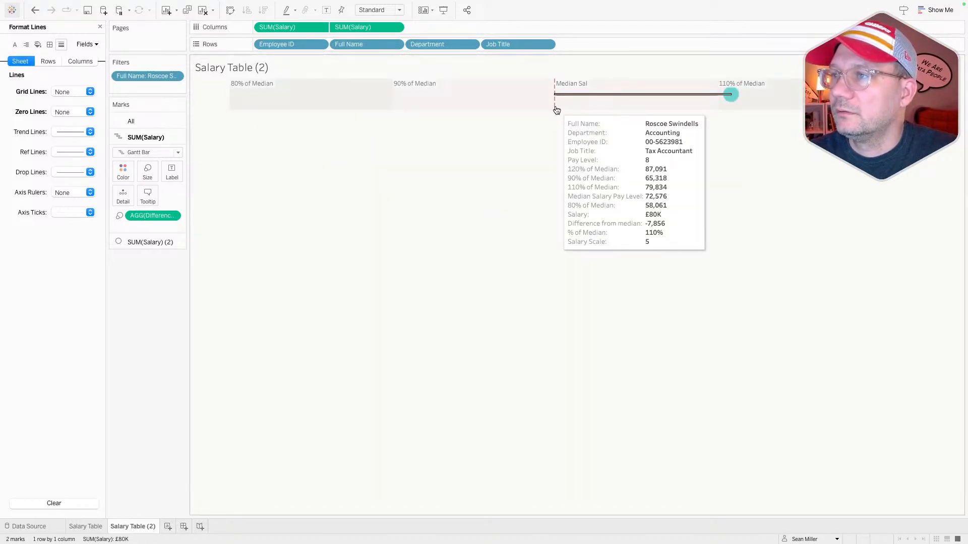
{"action": "left_click", "coordinate": [554, 104]}
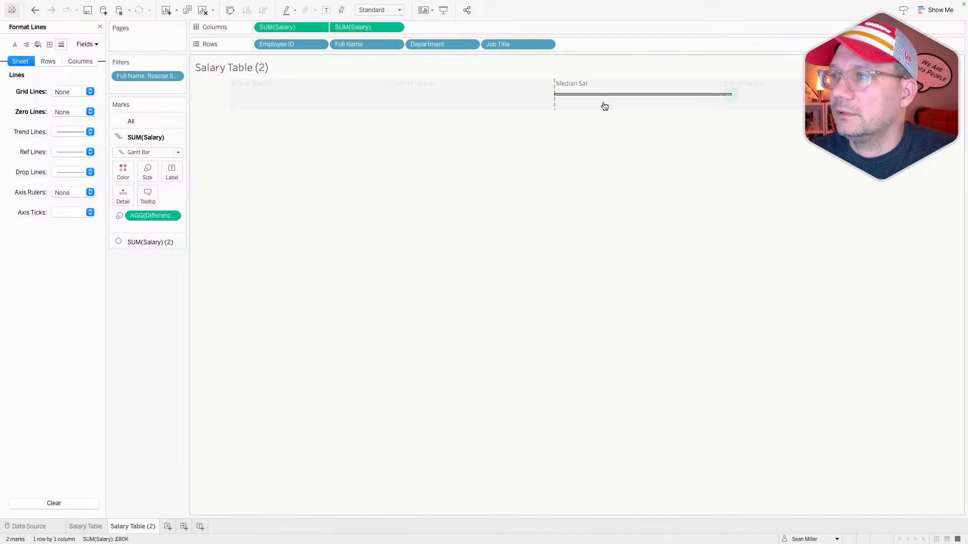
{"action": "double_click", "coordinate": [604, 106]}
{"action": "left_click", "coordinate": [539, 214]}
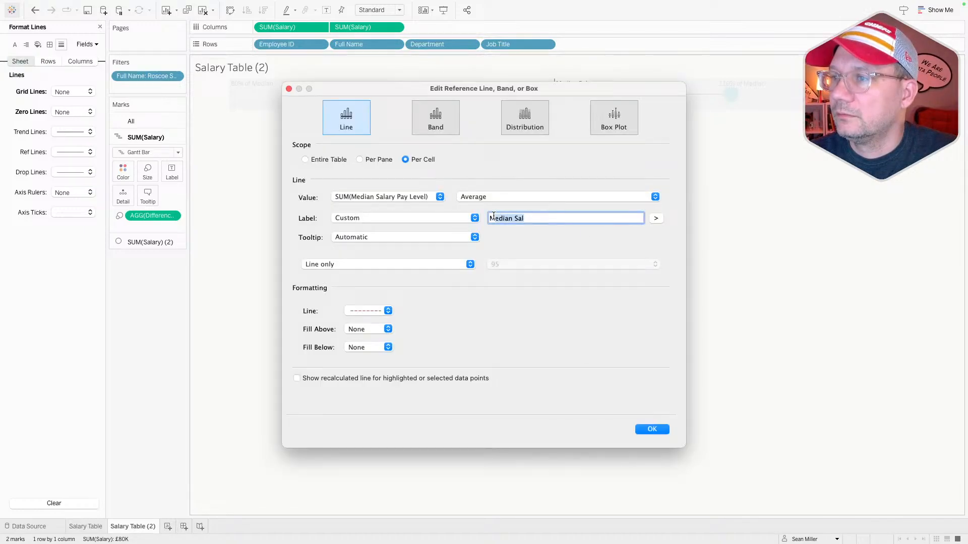
{"action": "left_click", "coordinate": [656, 218]}
{"action": "left_click", "coordinate": [673, 231]}
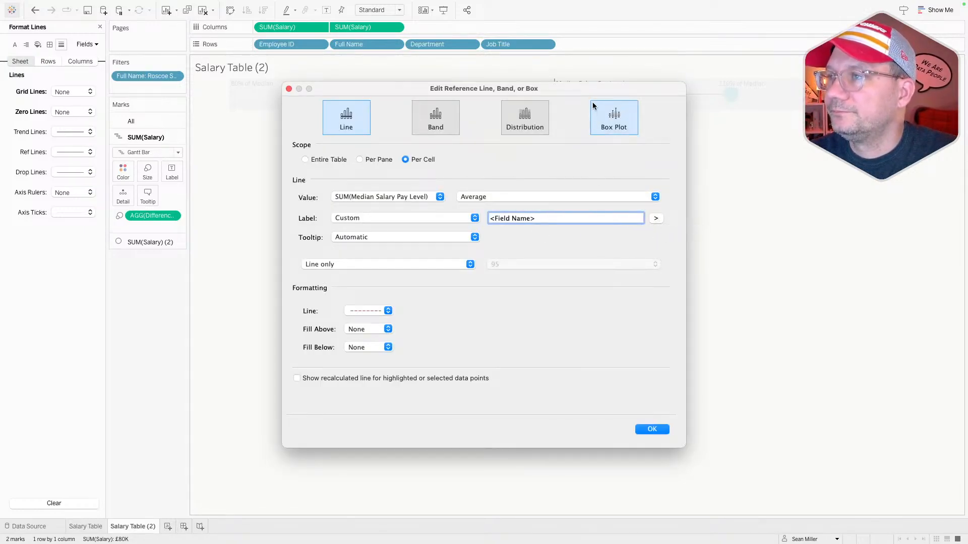
{"action": "left_click_drag", "start_coordinate": [591, 93], "coordinate": [593, 124]}
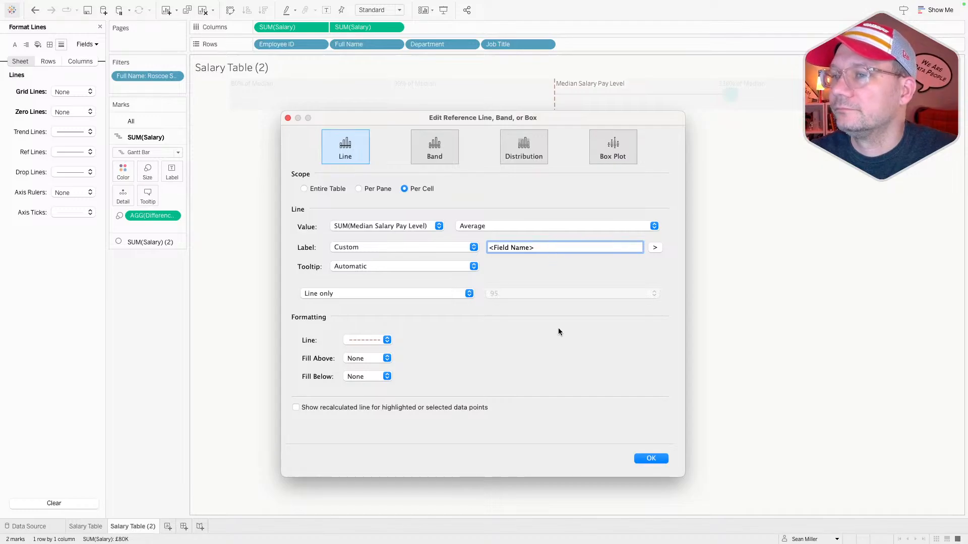
{"action": "left_click", "coordinate": [651, 459]}
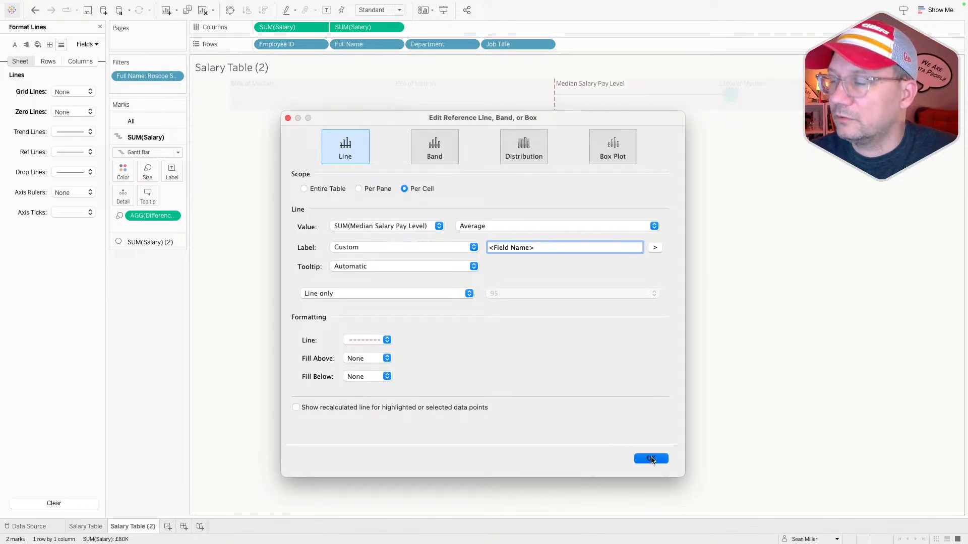
Step: Check the label placement in the reference dashboard, then align the 80% of Median label vertically to the bottom of the band
{"action": "key", "text": "super+Tab"}
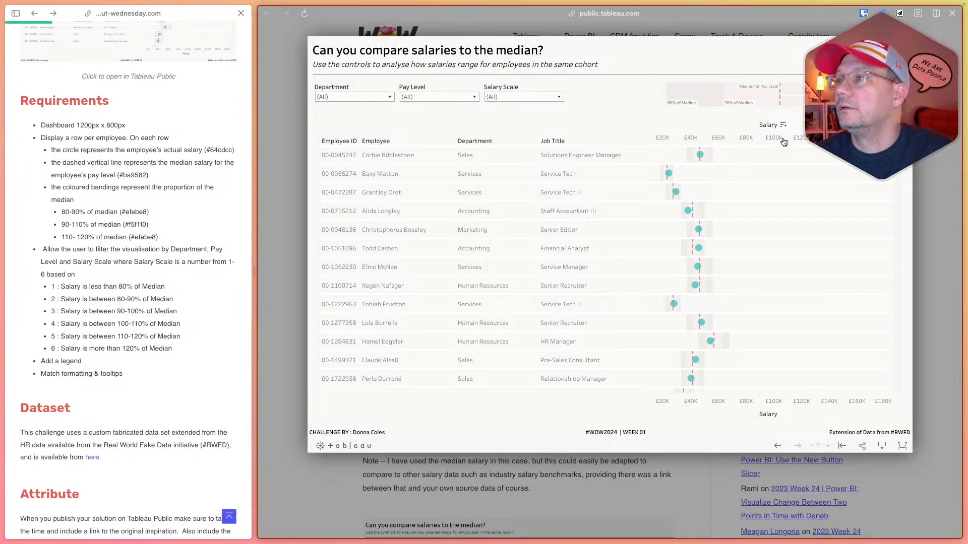
{"action": "key", "text": "super+Tab"}
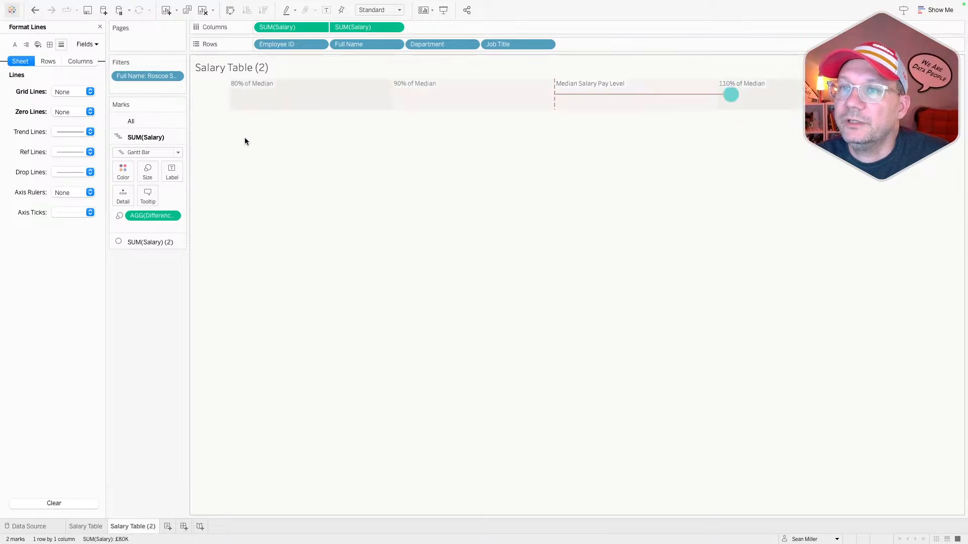
{"action": "left_click", "coordinate": [231, 106]}
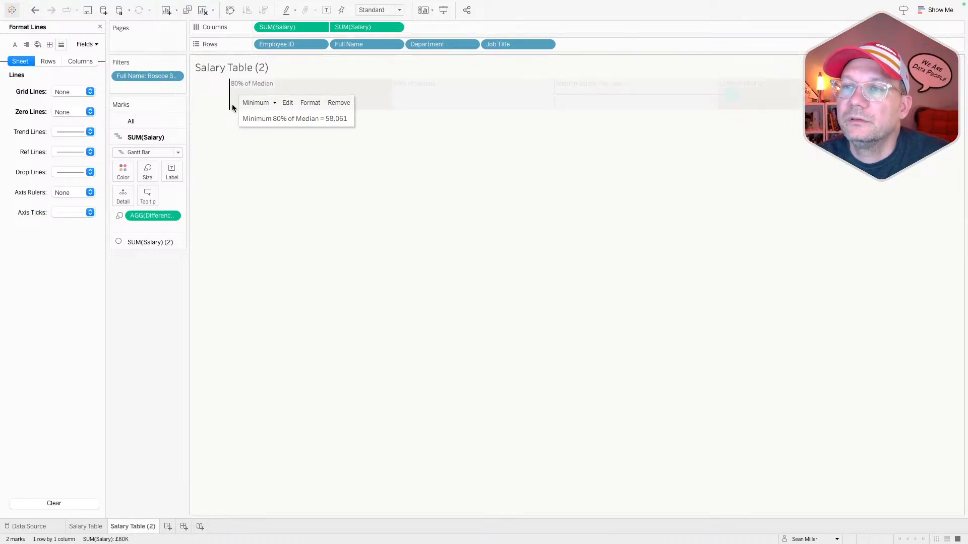
{"action": "left_click", "coordinate": [309, 104]}
{"action": "left_click", "coordinate": [72, 136]}
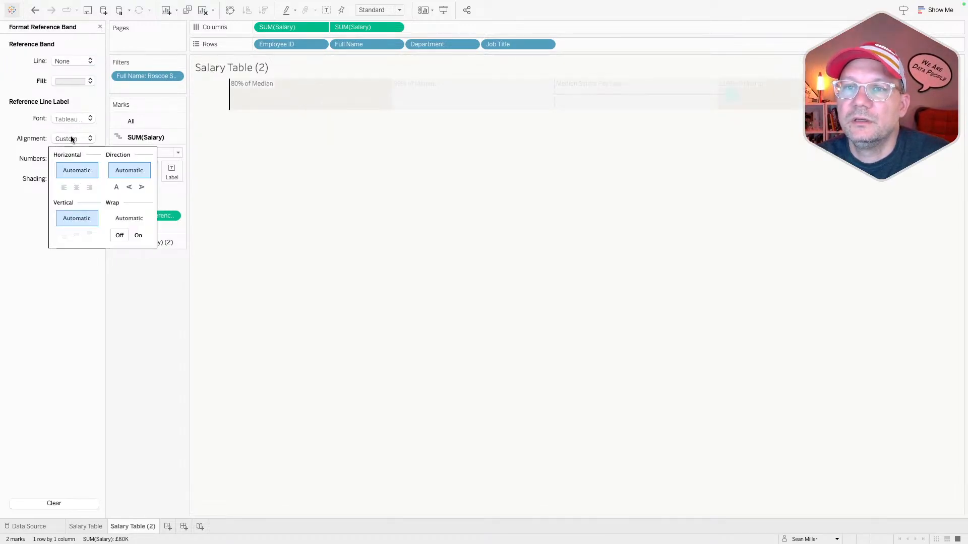
{"action": "left_click", "coordinate": [62, 236]}
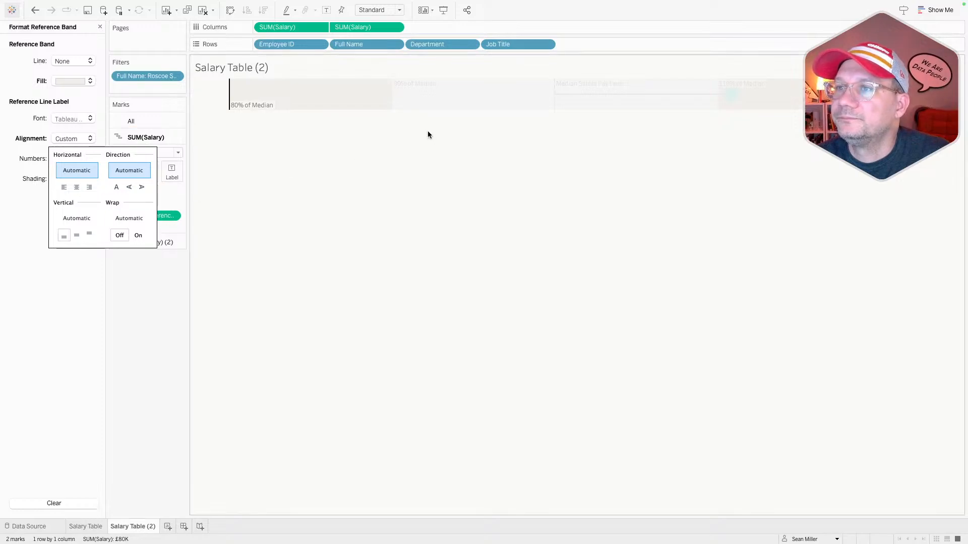
Step: Align the labels of the 90% to 110% of Median band vertically to the bottom
{"action": "left_click", "coordinate": [392, 102]}
{"action": "left_click", "coordinate": [71, 141]}
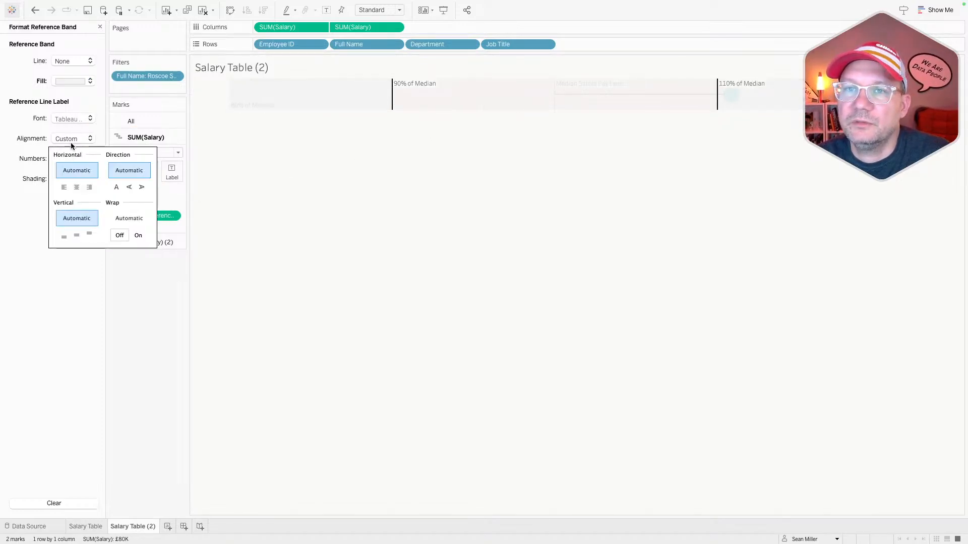
{"action": "left_click", "coordinate": [63, 235]}
{"action": "left_click", "coordinate": [422, 186]}
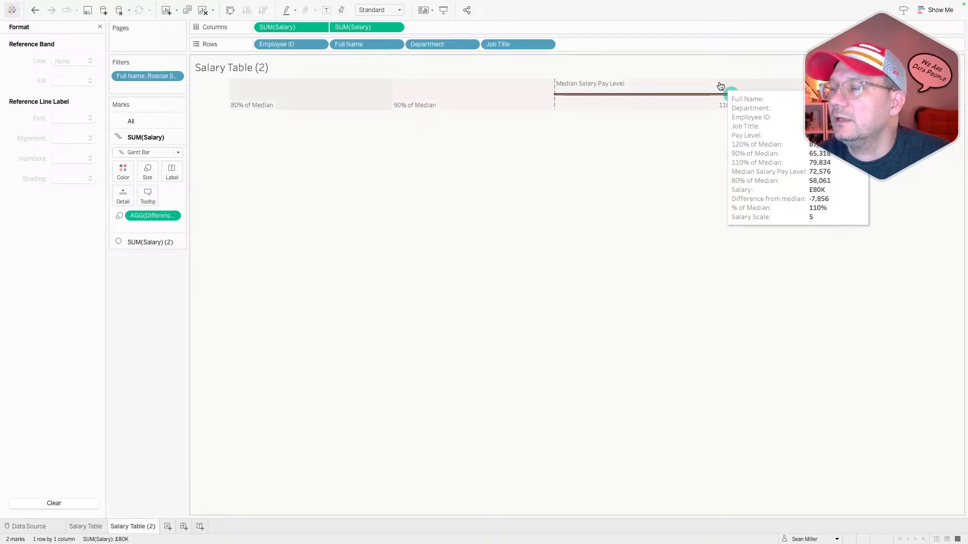
Step: Check the legend in the reference dashboard, then add a per-cell reference line on the average of SUM(110% of Median)
{"action": "key", "text": "super+Tab"}
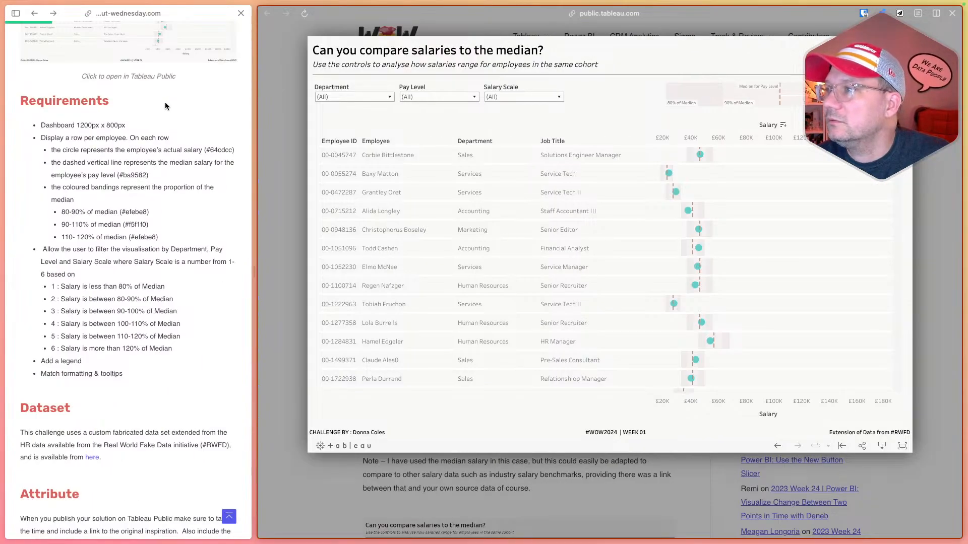
{"action": "key", "text": "super+Tab"}
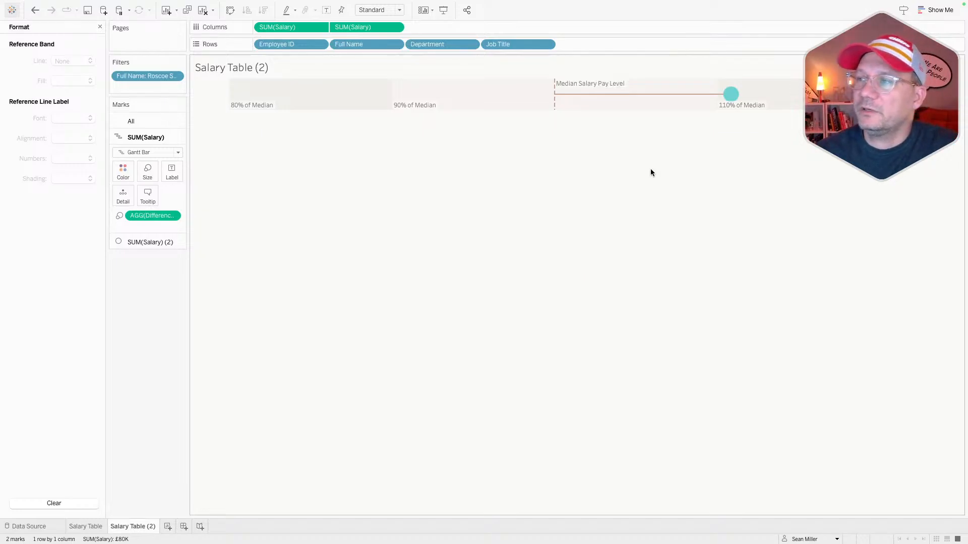
{"action": "mouse_move", "coordinate": [732, 93]}
{"action": "key", "text": "super+Tab"}
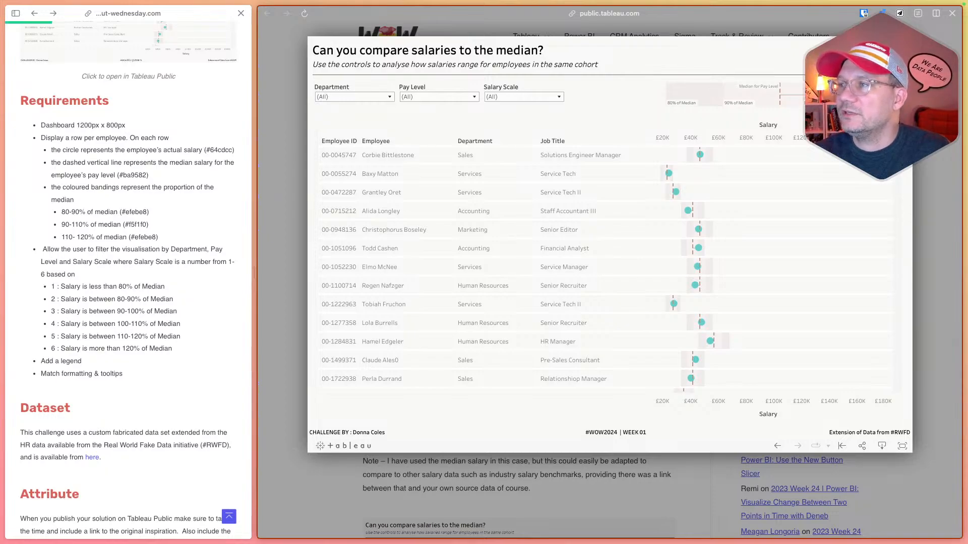
{"action": "key", "text": "super+Tab"}
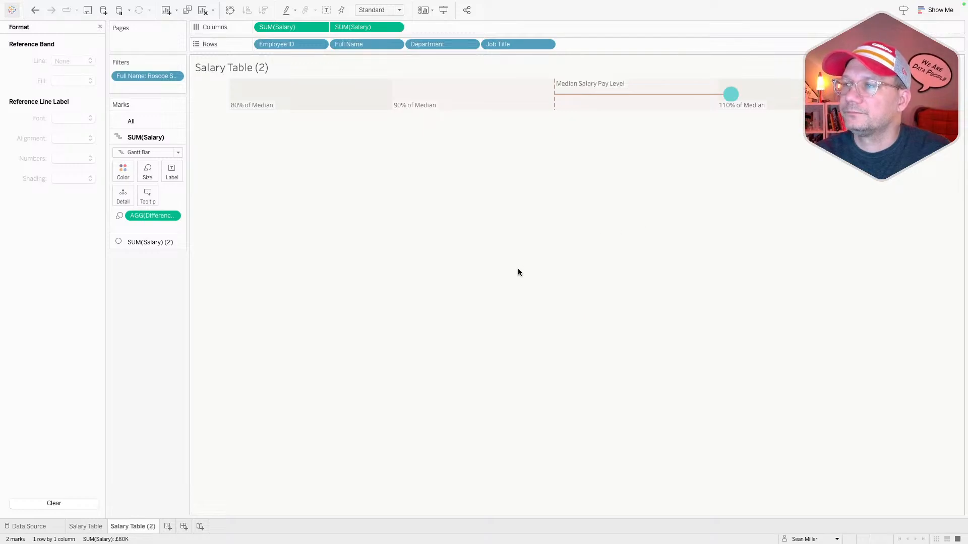
{"action": "left_click", "coordinate": [99, 27]}
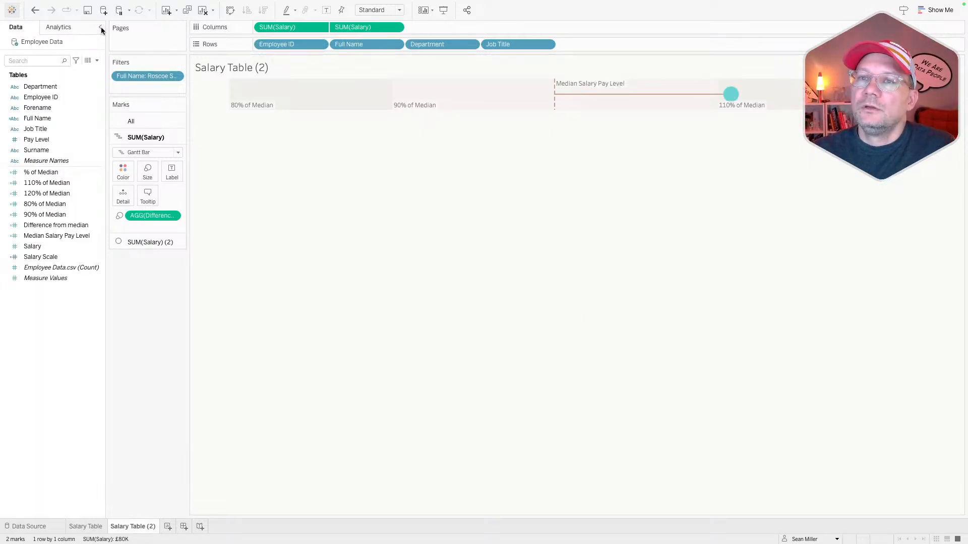
{"action": "left_click", "coordinate": [65, 28]}
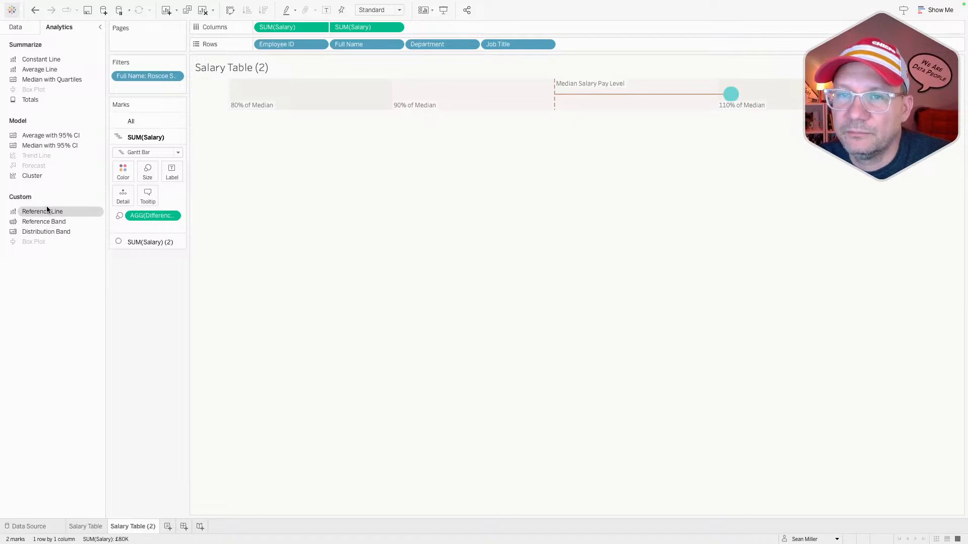
{"action": "left_click_drag", "start_coordinate": [47, 207], "coordinate": [341, 93]}
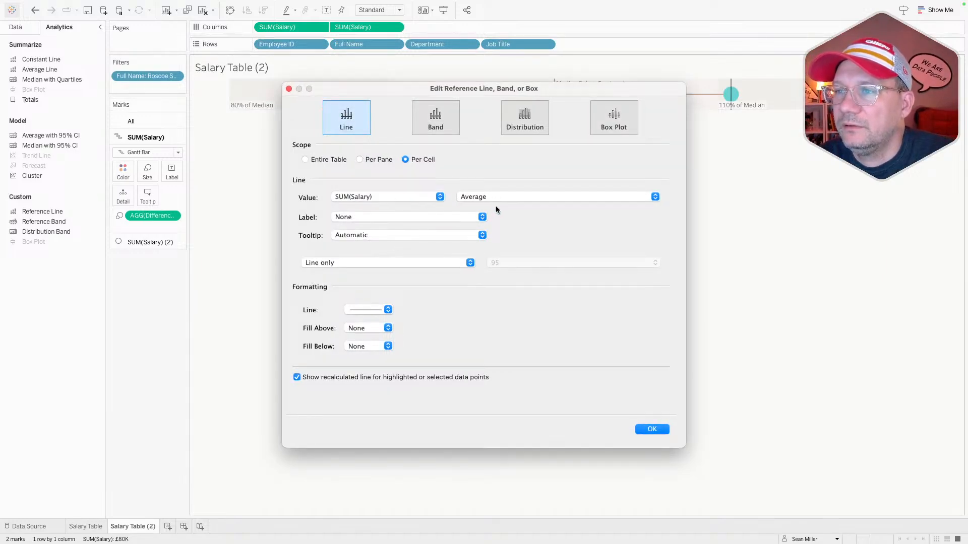
{"action": "left_click", "coordinate": [439, 197]}
{"action": "left_click", "coordinate": [566, 238]}
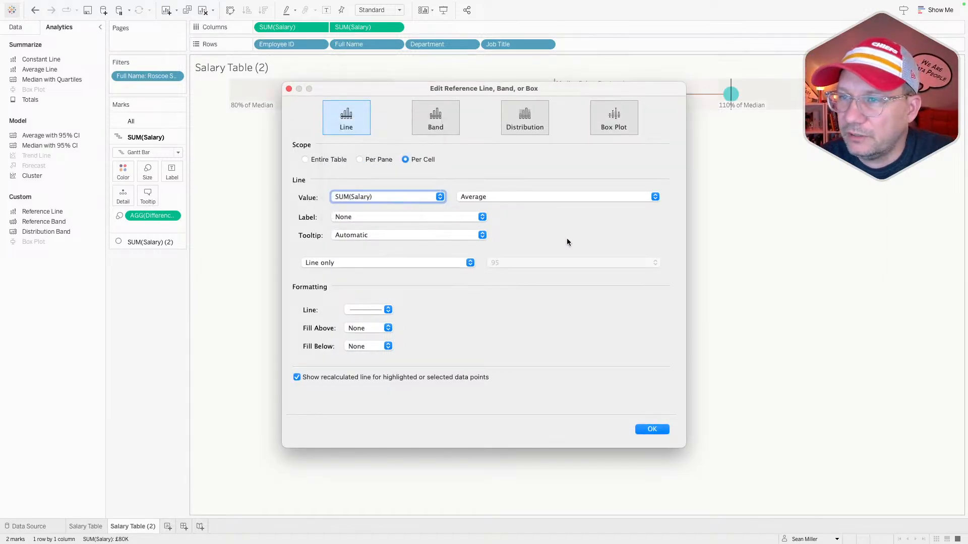
{"action": "left_click", "coordinate": [411, 196]}
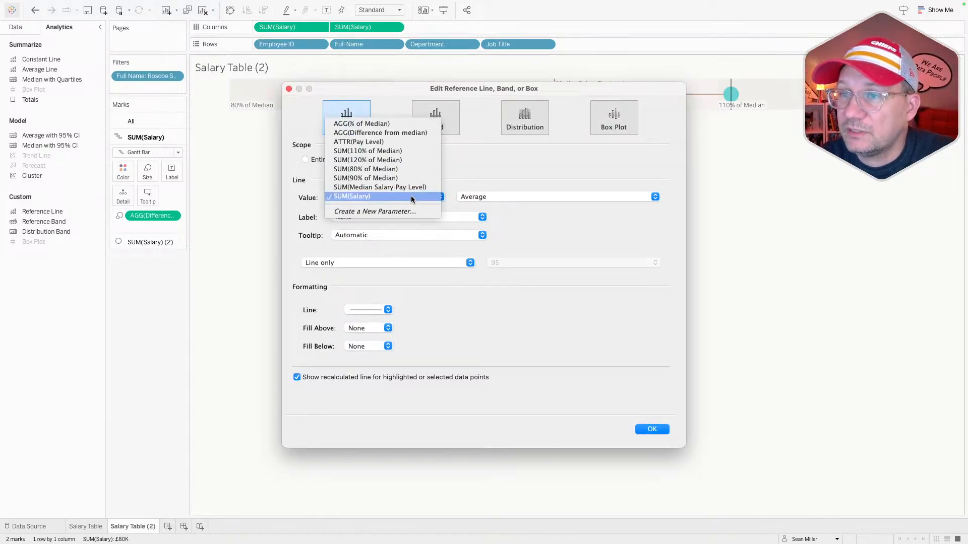
{"action": "left_click", "coordinate": [391, 152]}
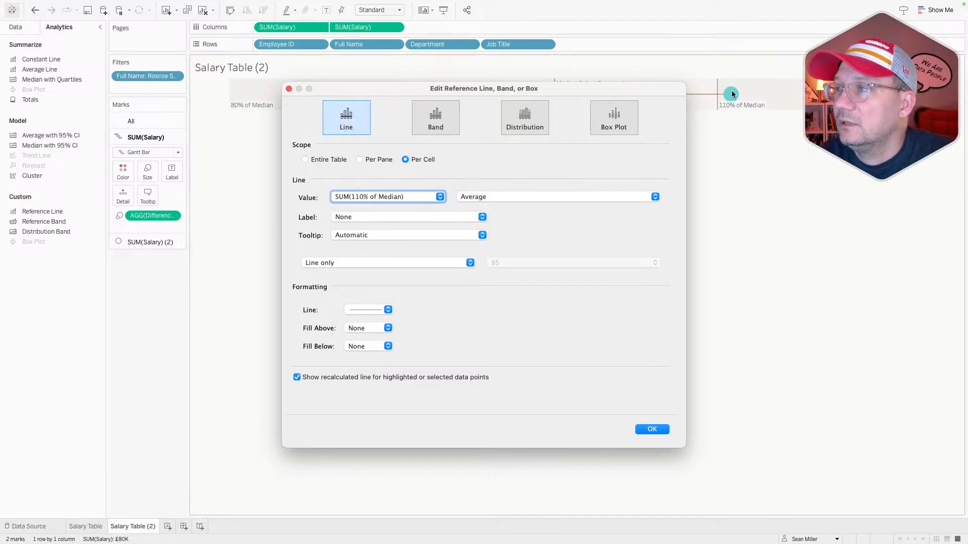
Step: Give the new 110% of Median reference line the custom label "Employee Salary"
{"action": "left_click", "coordinate": [379, 217]}
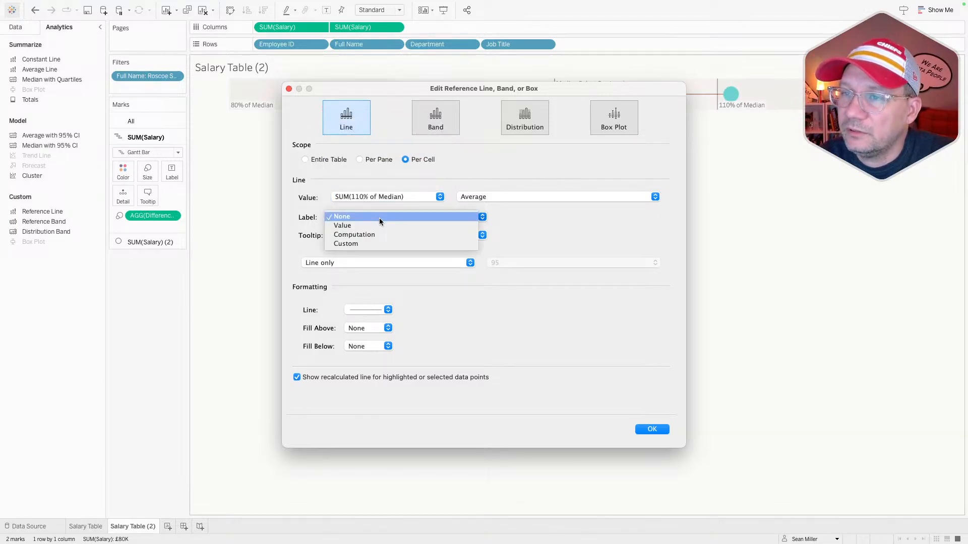
{"action": "left_click", "coordinate": [374, 243]}
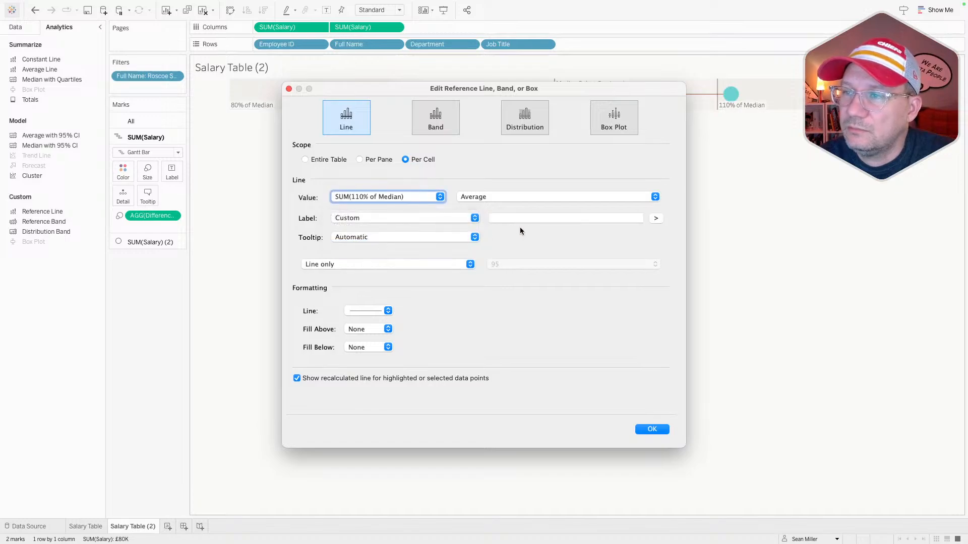
{"action": "left_click", "coordinate": [533, 219]}
{"action": "type", "text": "Emplo"}
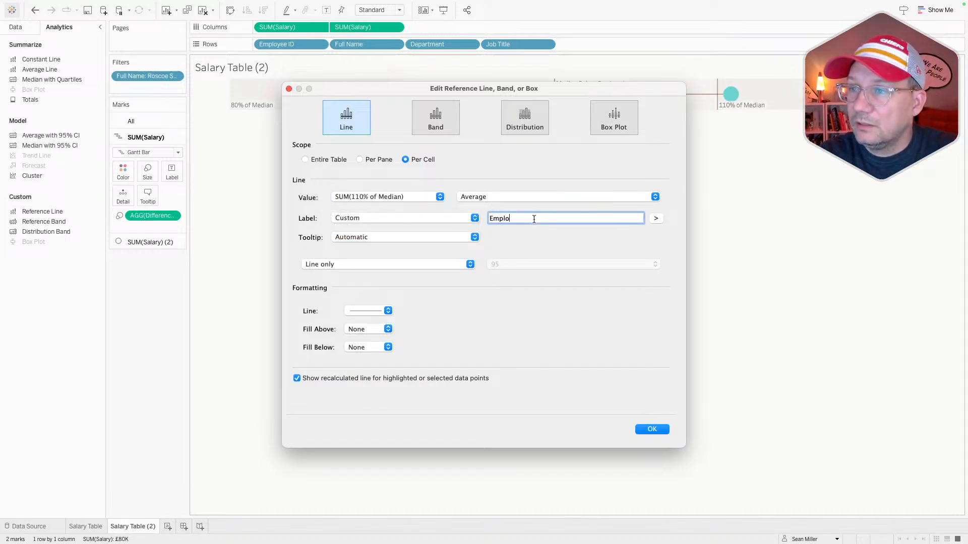
{"action": "type", "text": "yee Salary"}
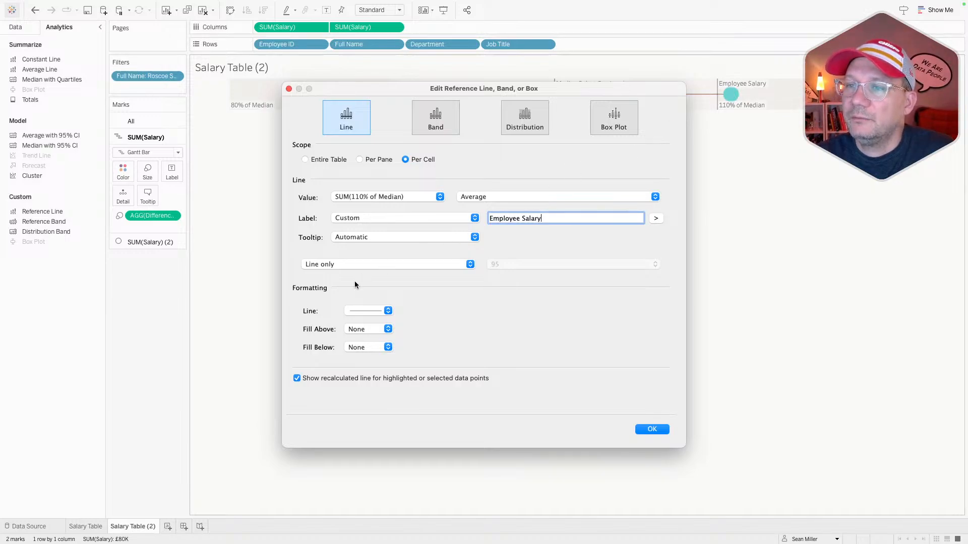
Step: Set the Employee Salary reference line's line style to None, turn off its recalculated line, and apply the settings
{"action": "left_click", "coordinate": [366, 311]}
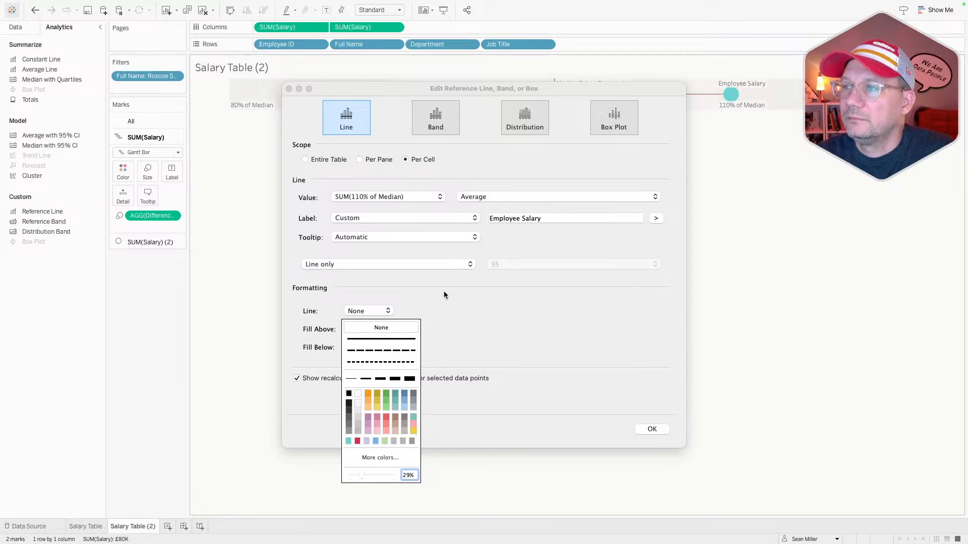
{"action": "left_click", "coordinate": [455, 338]}
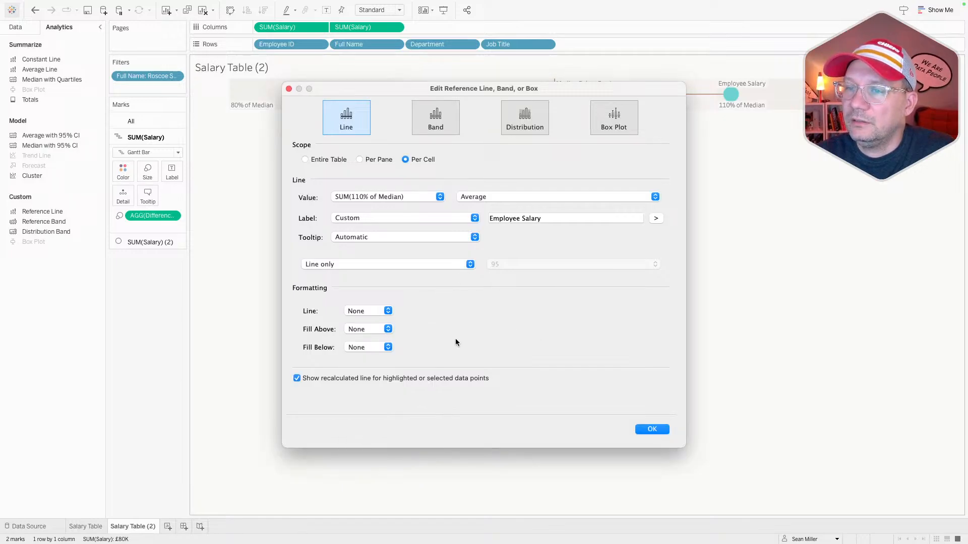
{"action": "left_click", "coordinate": [414, 376]}
{"action": "left_click", "coordinate": [653, 429]}
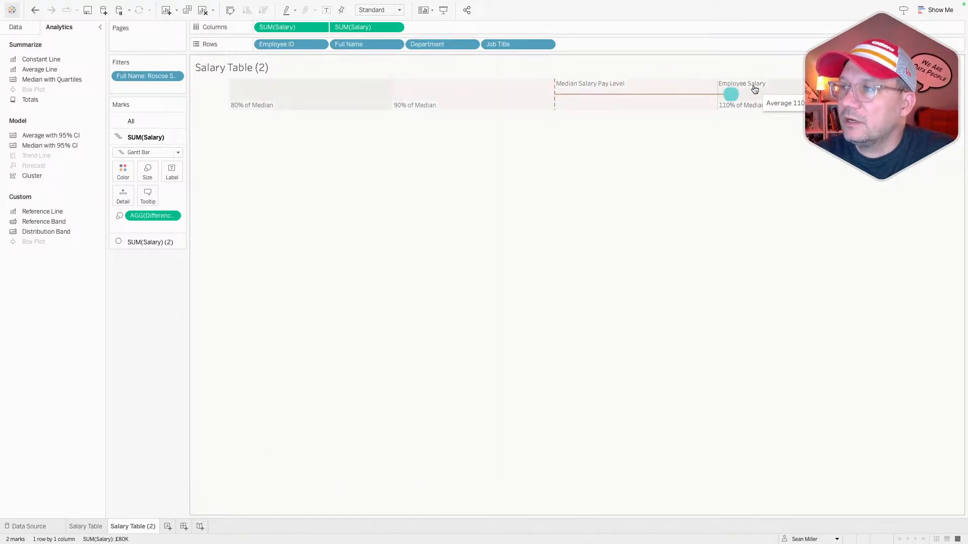
{"action": "left_click", "coordinate": [719, 90]}
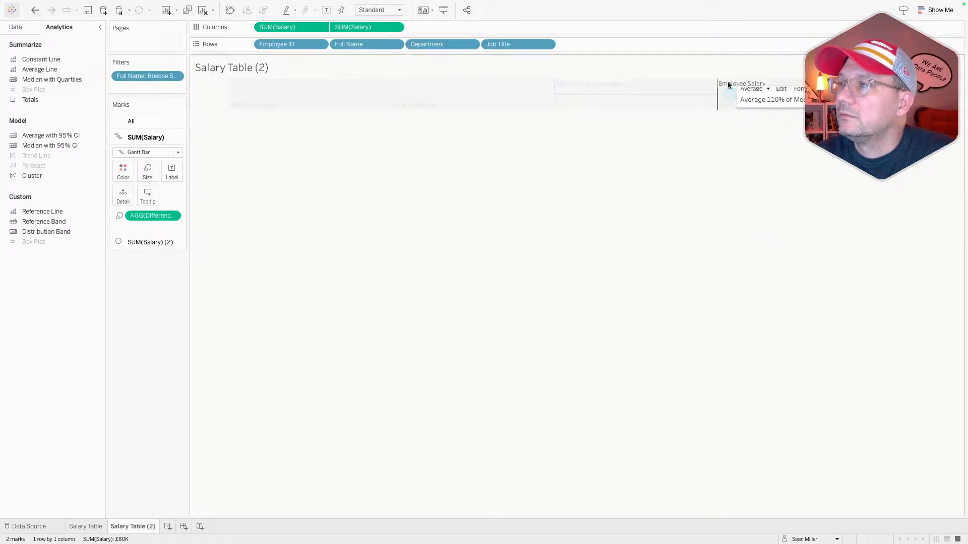
{"action": "left_click", "coordinate": [674, 180]}
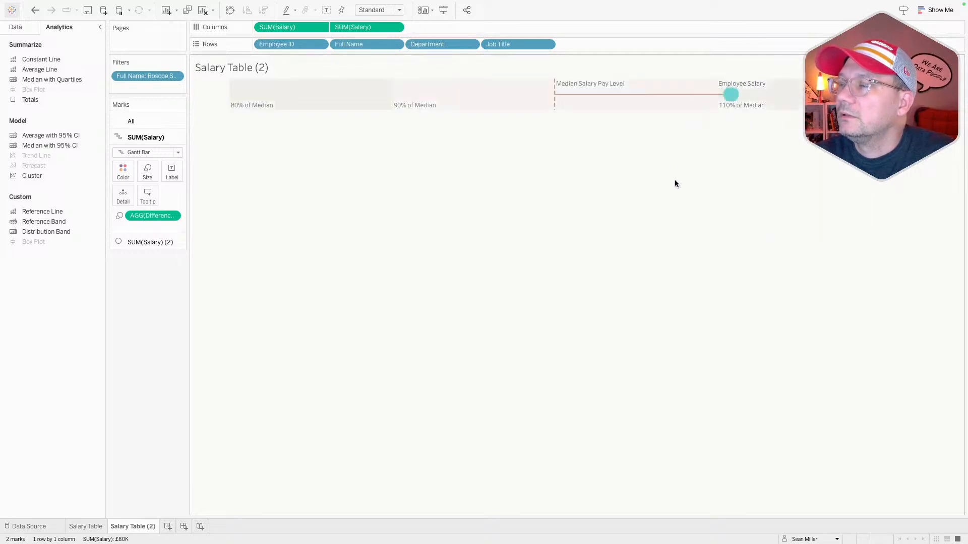
{"action": "left_click", "coordinate": [760, 85]}
{"action": "left_click", "coordinate": [759, 85]}
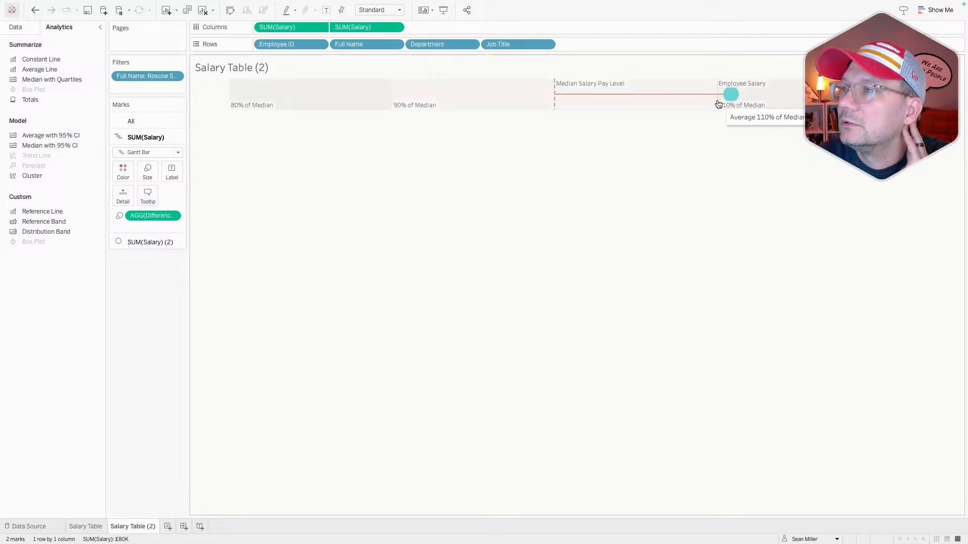
Step: Show the Salary axis header to look through its reference line options, and hide the header again
{"action": "left_click", "coordinate": [316, 28]}
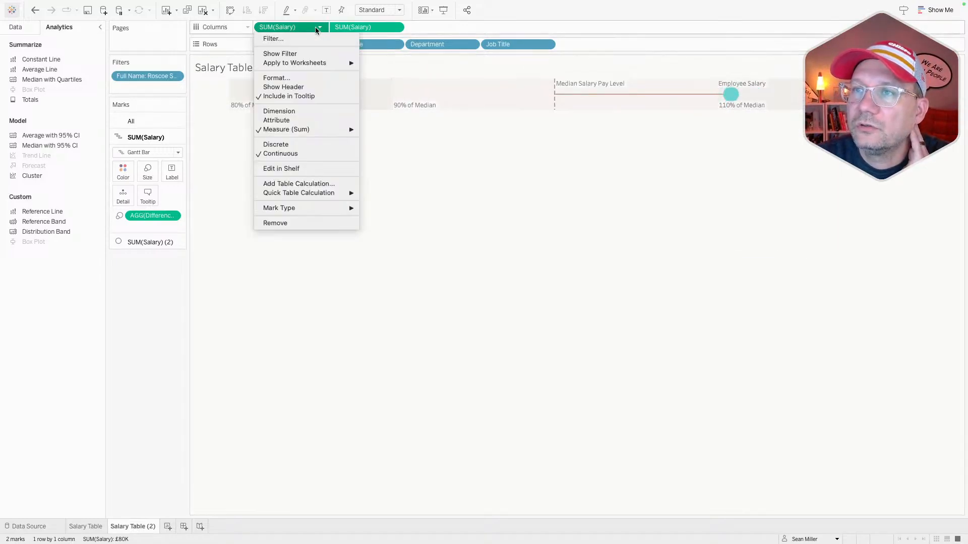
{"action": "left_click", "coordinate": [308, 88]}
{"action": "right_click", "coordinate": [674, 120]}
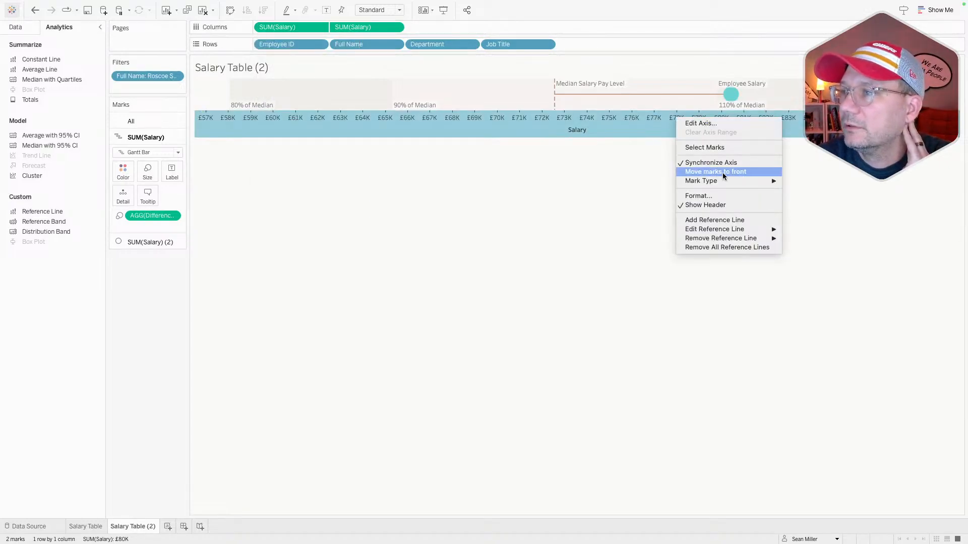
{"action": "mouse_move", "coordinate": [763, 232]}
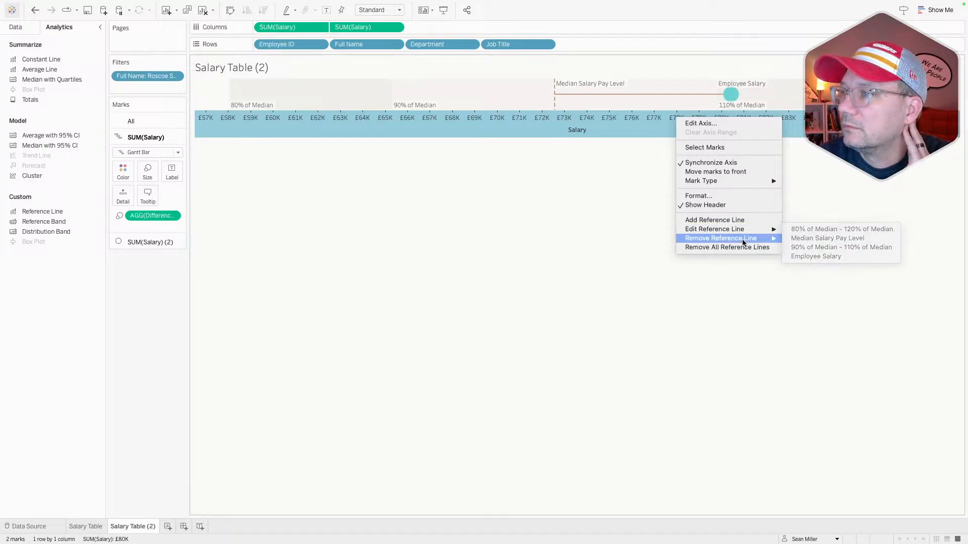
{"action": "mouse_move", "coordinate": [734, 237]}
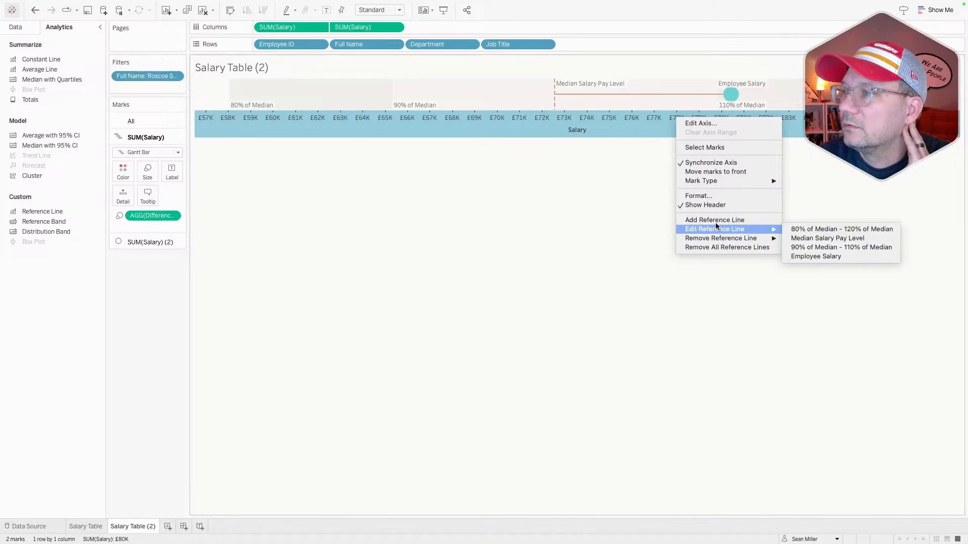
{"action": "left_click", "coordinate": [590, 205]}
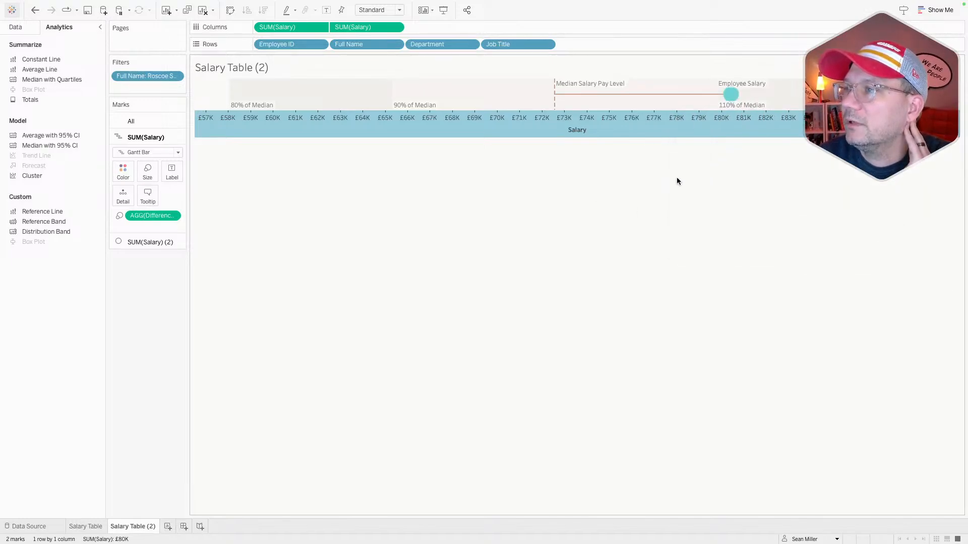
{"action": "right_click", "coordinate": [674, 127]}
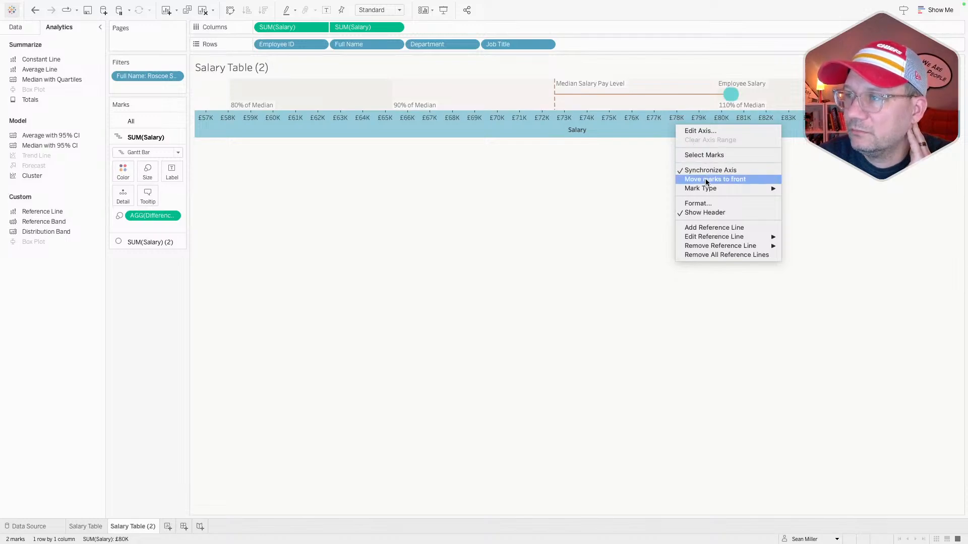
{"action": "left_click", "coordinate": [706, 212]}
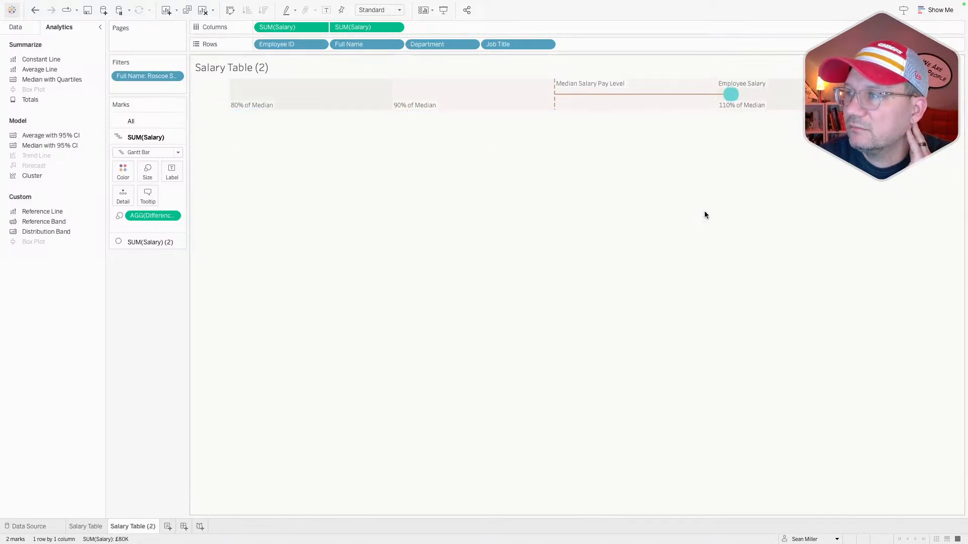
{"action": "left_click", "coordinate": [176, 76]}
{"action": "left_click", "coordinate": [398, 177]}
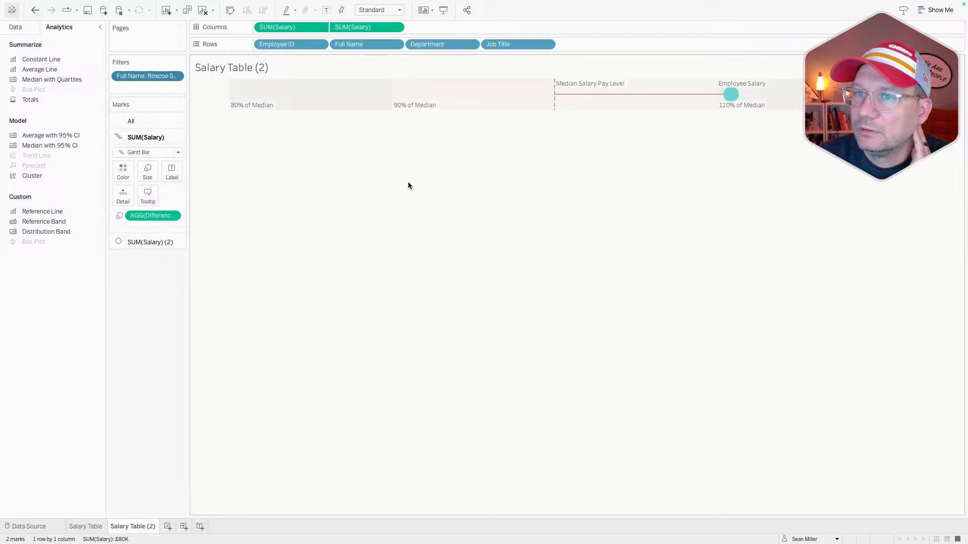
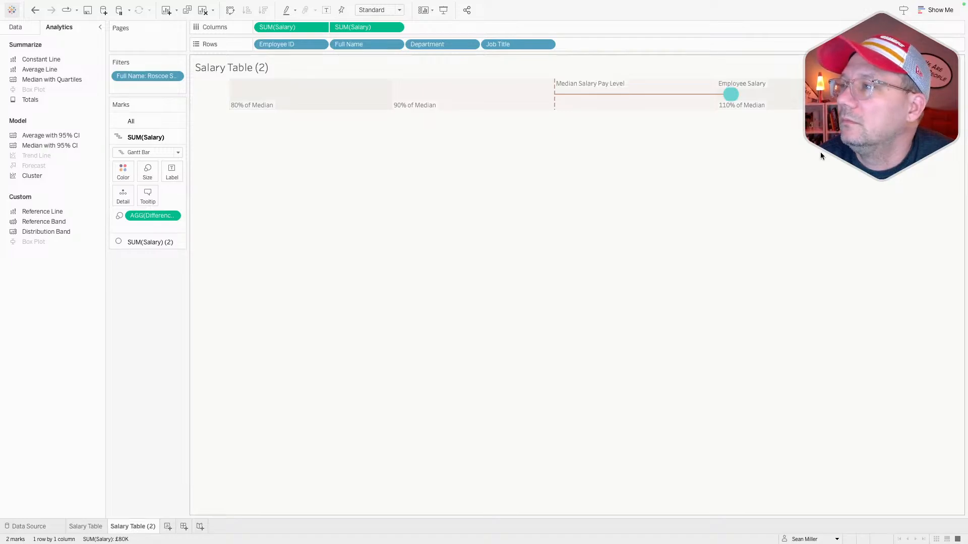
Step: Check the legend in the reference dashboard, then set the horizontal alignment of the 80% of Median reference band's label to left
{"action": "key", "text": "ctrl+Right"}
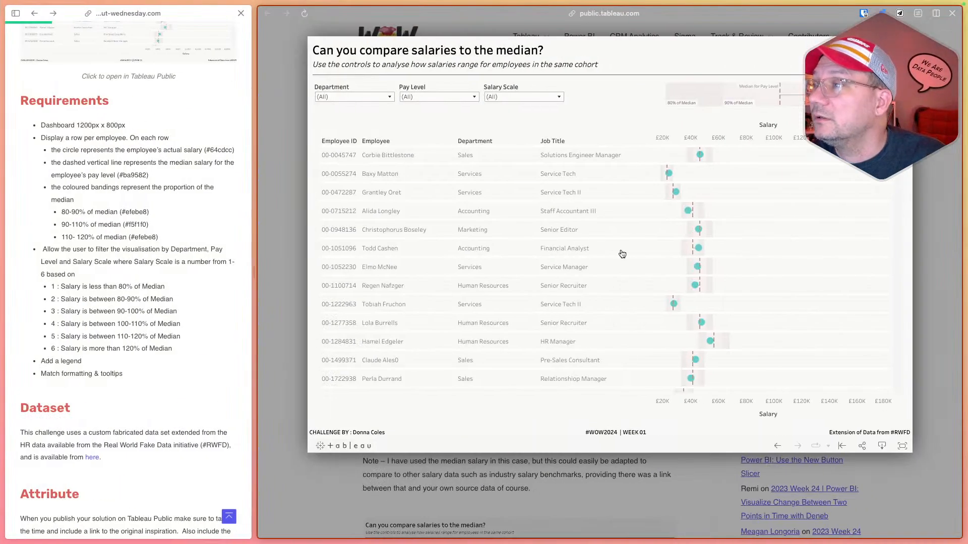
{"action": "key", "text": "ctrl+Left"}
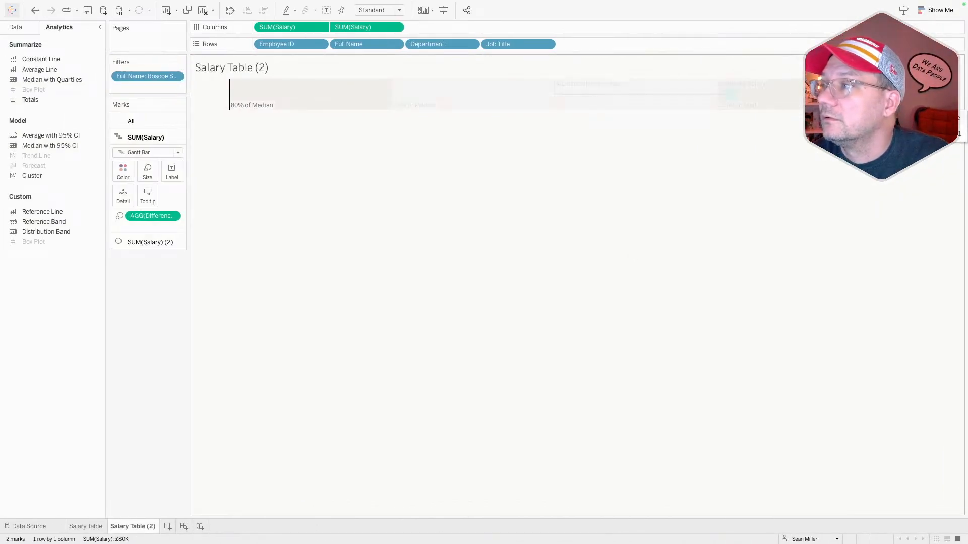
{"action": "left_click", "coordinate": [884, 118]}
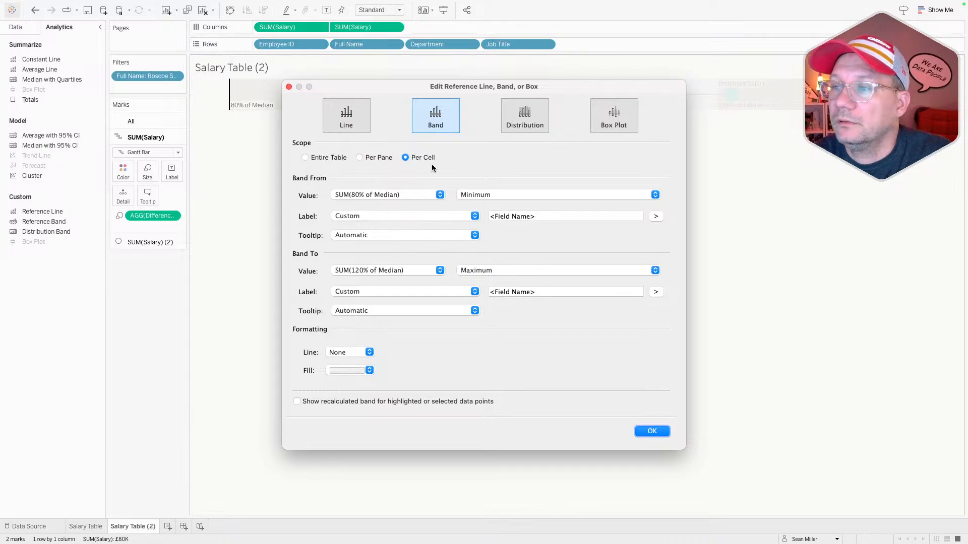
{"action": "left_click", "coordinate": [289, 87]}
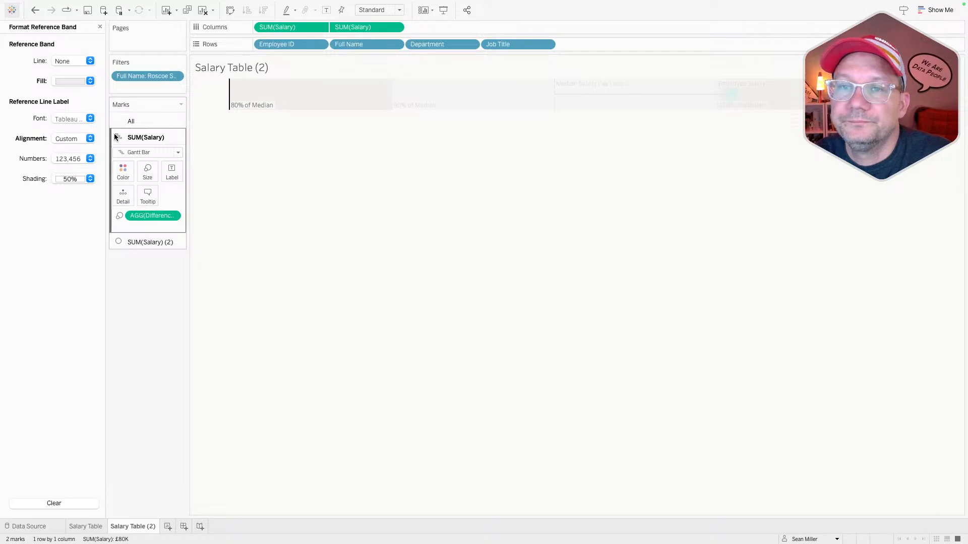
{"action": "left_click", "coordinate": [84, 139]}
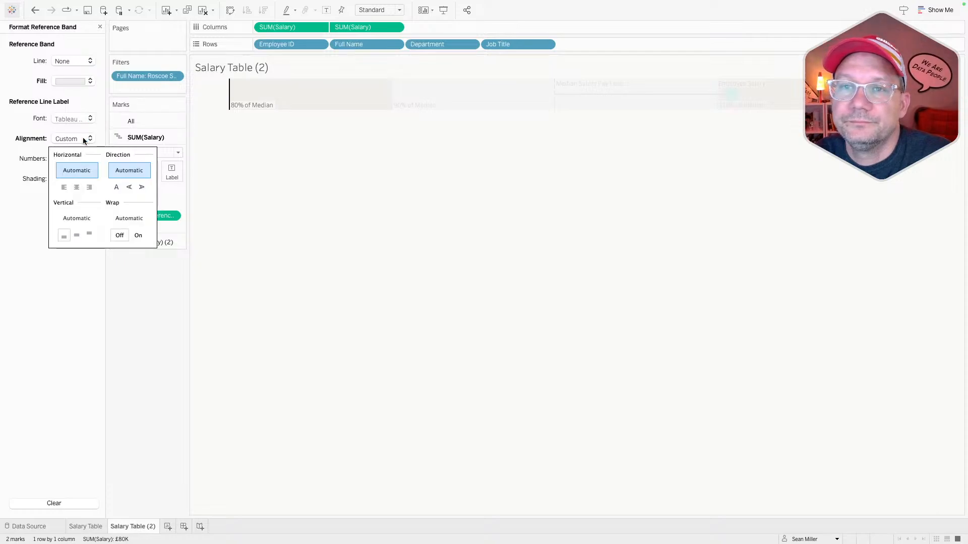
{"action": "left_click", "coordinate": [64, 188]}
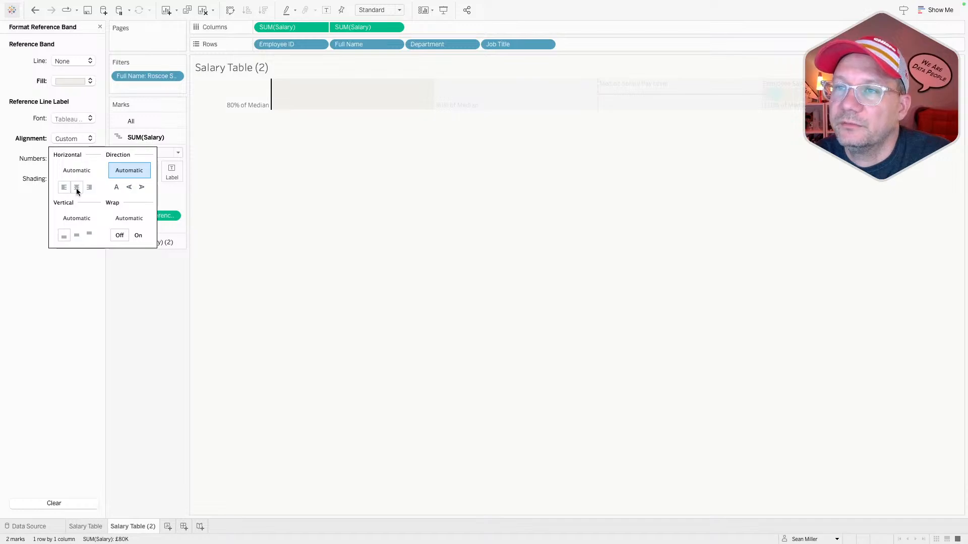
{"action": "left_click", "coordinate": [289, 188]}
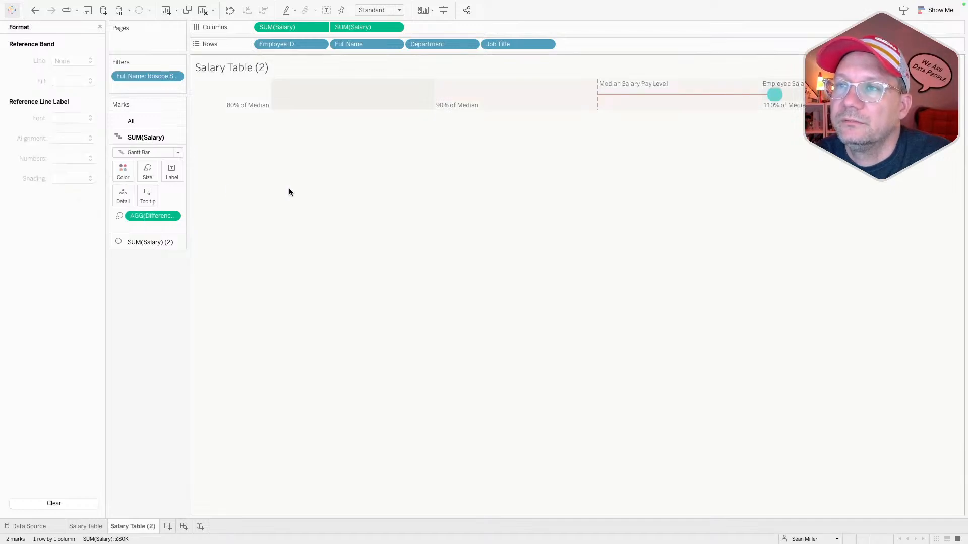
Step: Show the Salary axis header and give the axis a custom range with a fixed start and an automatic end
{"action": "left_click", "coordinate": [320, 27]}
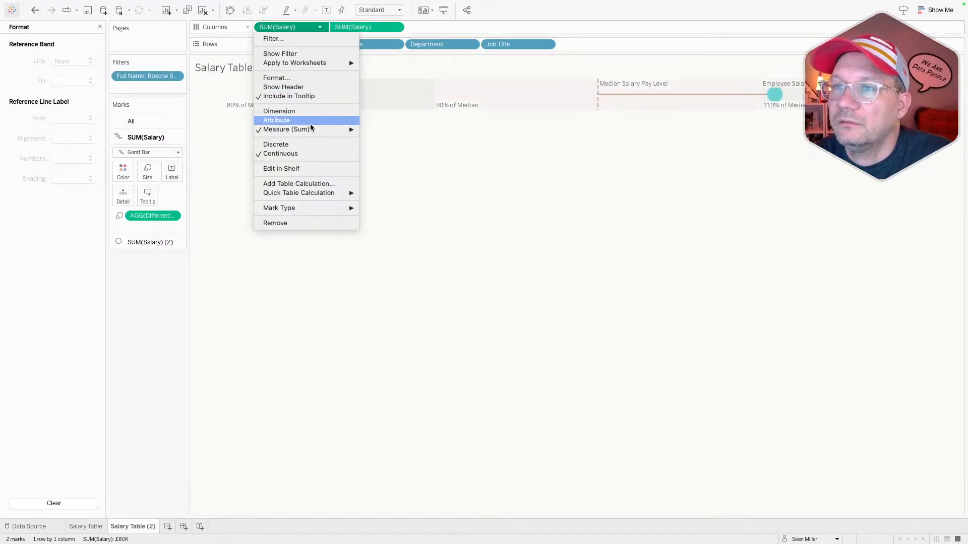
{"action": "left_click", "coordinate": [277, 79]}
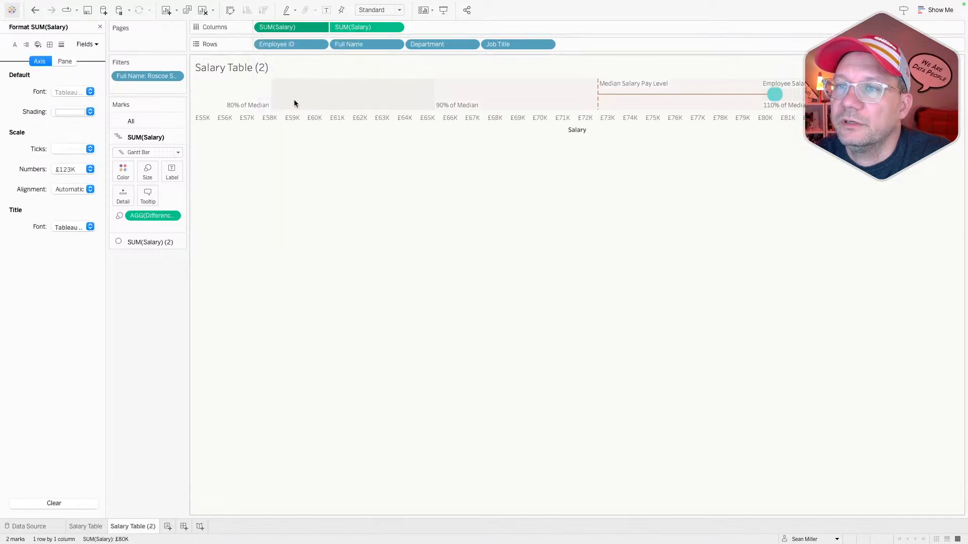
{"action": "left_click", "coordinate": [285, 114]}
{"action": "right_click", "coordinate": [285, 114]}
{"action": "left_click", "coordinate": [296, 122]}
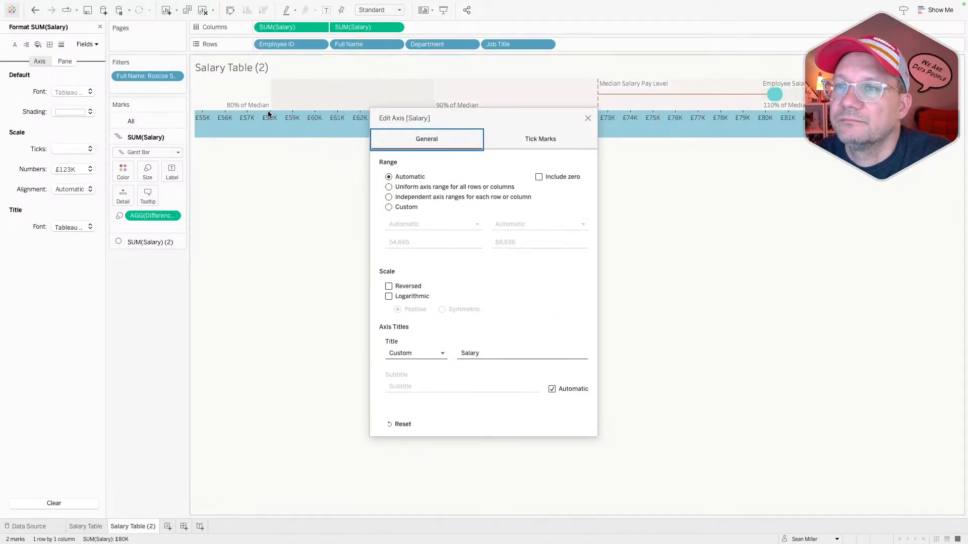
{"action": "left_click", "coordinate": [388, 206]}
{"action": "left_click", "coordinate": [513, 227]}
{"action": "left_click", "coordinate": [513, 240]}
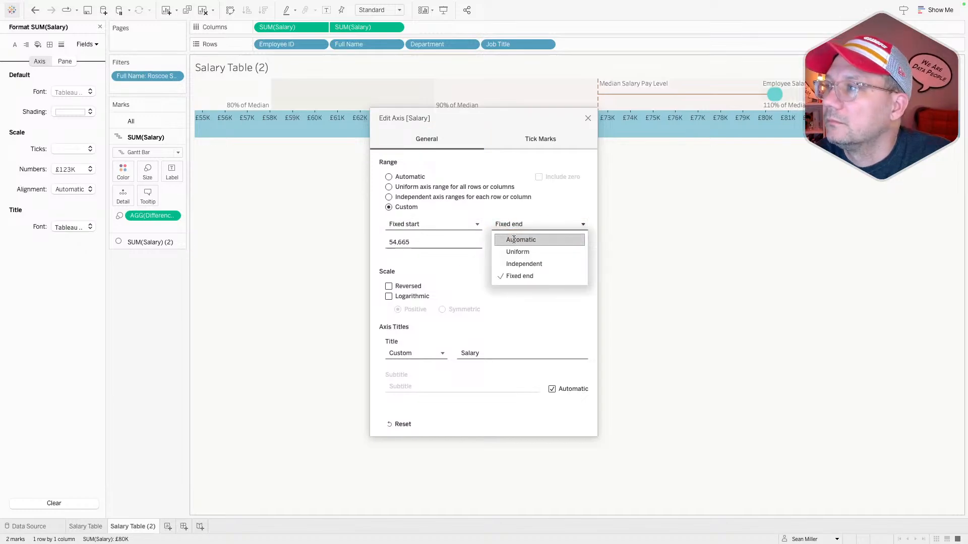
Step: Try a fixed start of 57,000 for the Salary axis
{"action": "double_click", "coordinate": [406, 241]}
{"action": "type", "text": "57000"}
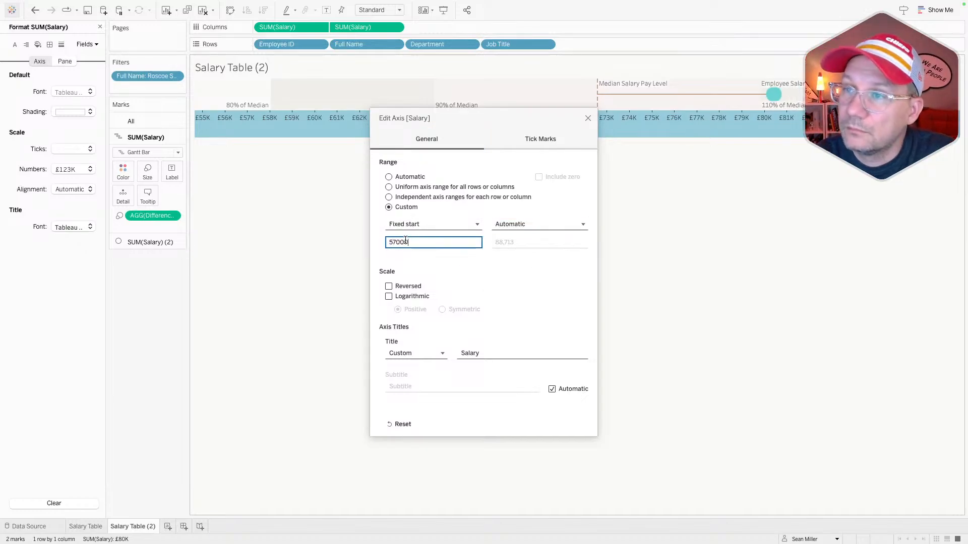
{"action": "key", "text": "Tab"}
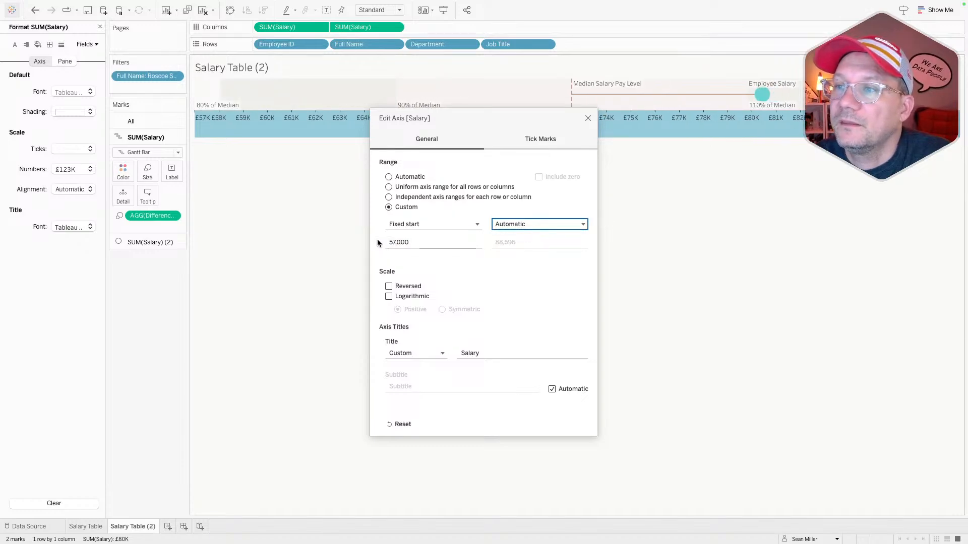
Step: Set the Salary axis's fixed start to 58,000, close the axis settings and hide the axis header again
{"action": "double_click", "coordinate": [405, 241]}
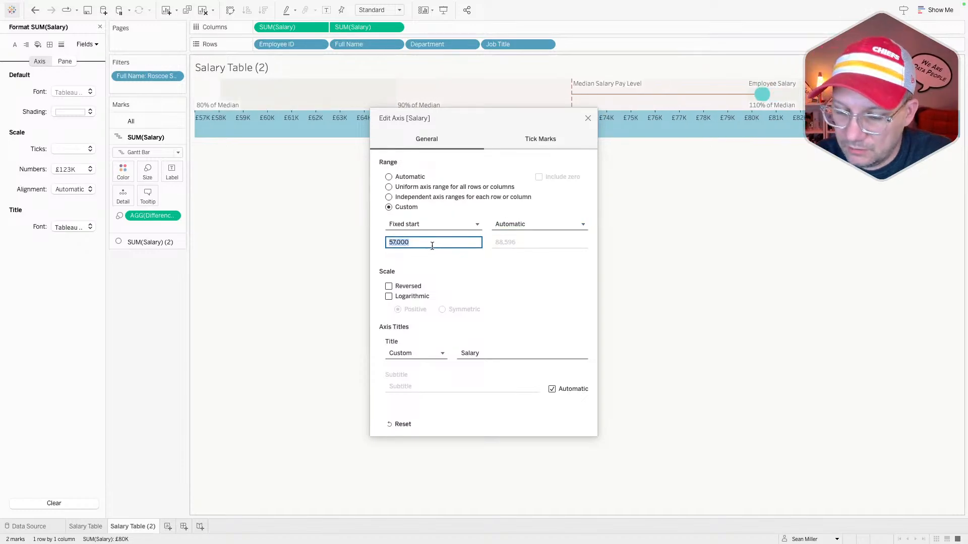
{"action": "type", "text": "58"}
{"action": "key", "text": "Tab"}
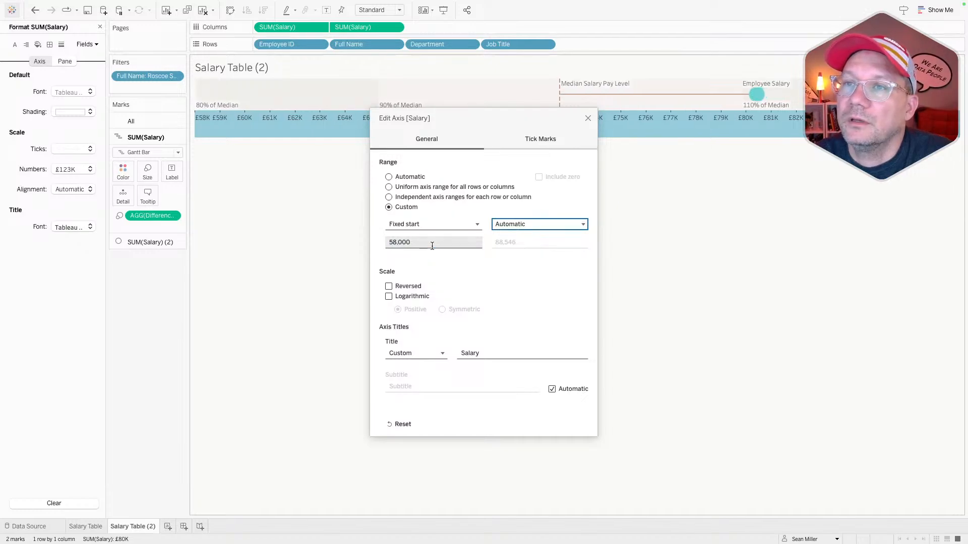
{"action": "left_click", "coordinate": [588, 119]}
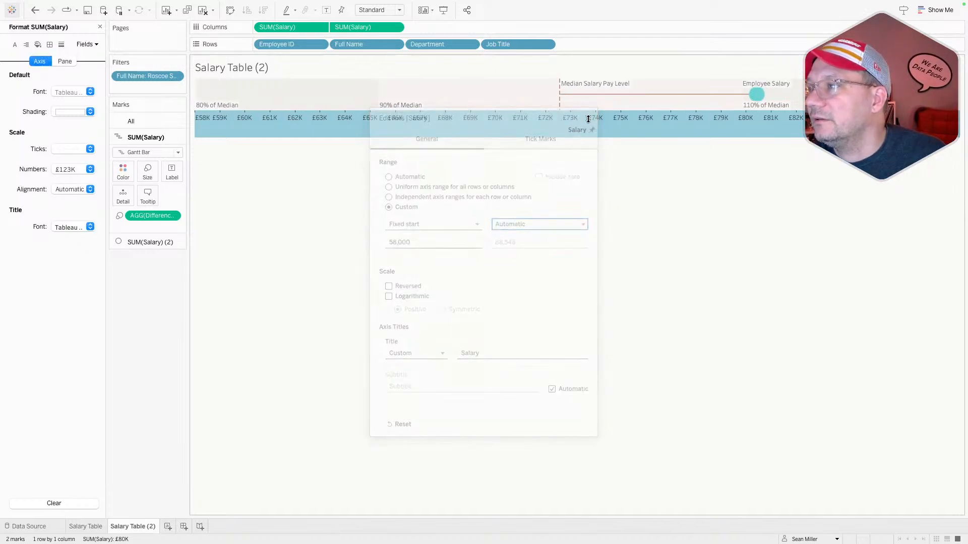
{"action": "right_click", "coordinate": [657, 128]}
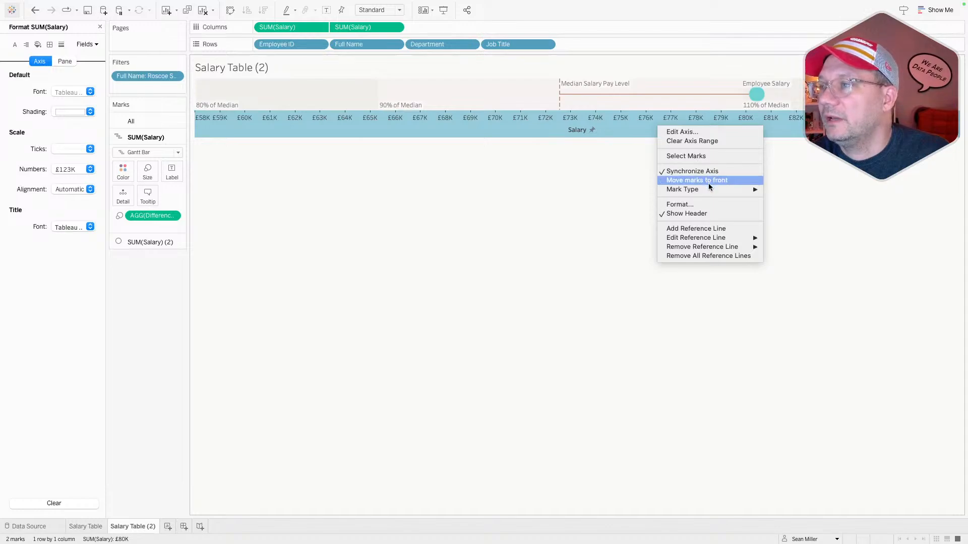
{"action": "left_click", "coordinate": [704, 214]}
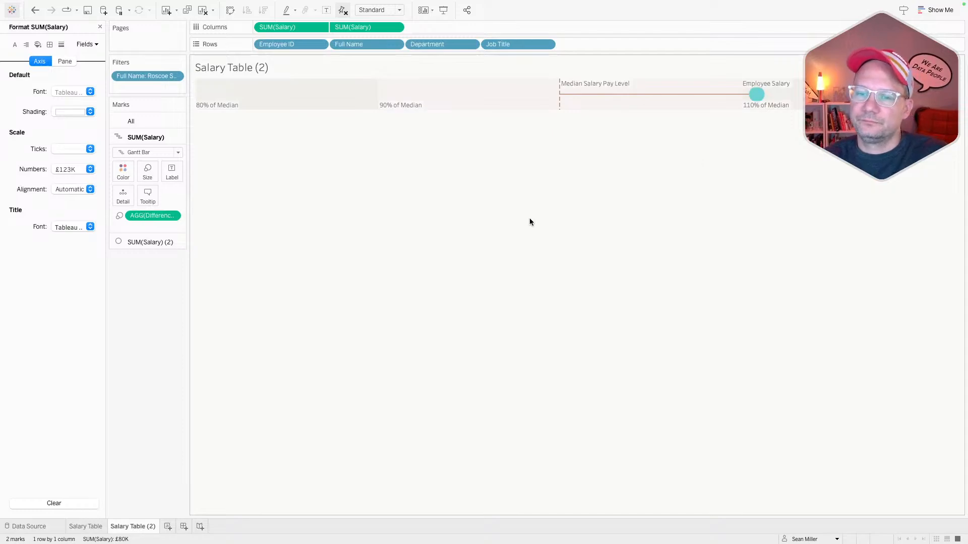
Step: Rename the duplicated salary sheet as Legend
{"action": "left_click", "coordinate": [139, 525]}
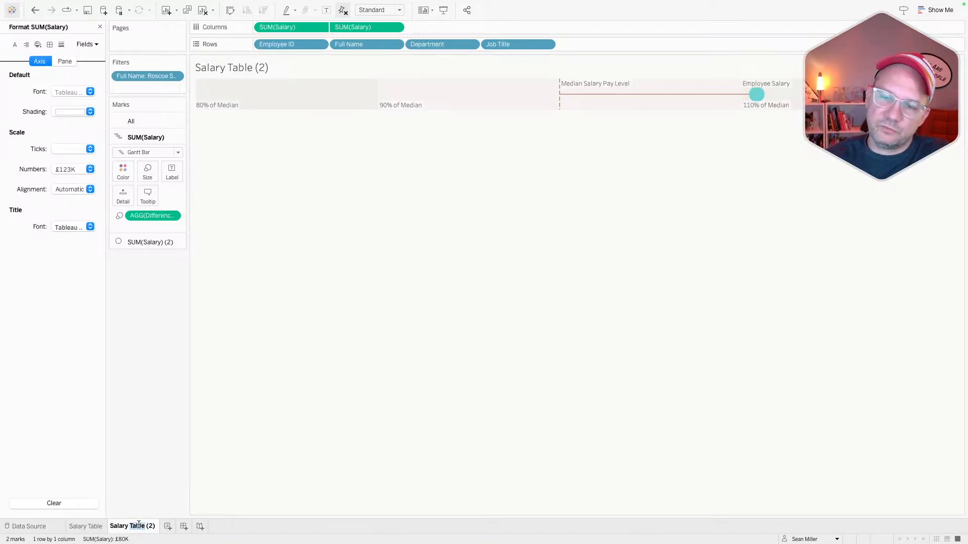
{"action": "triple_click", "coordinate": [138, 525]}
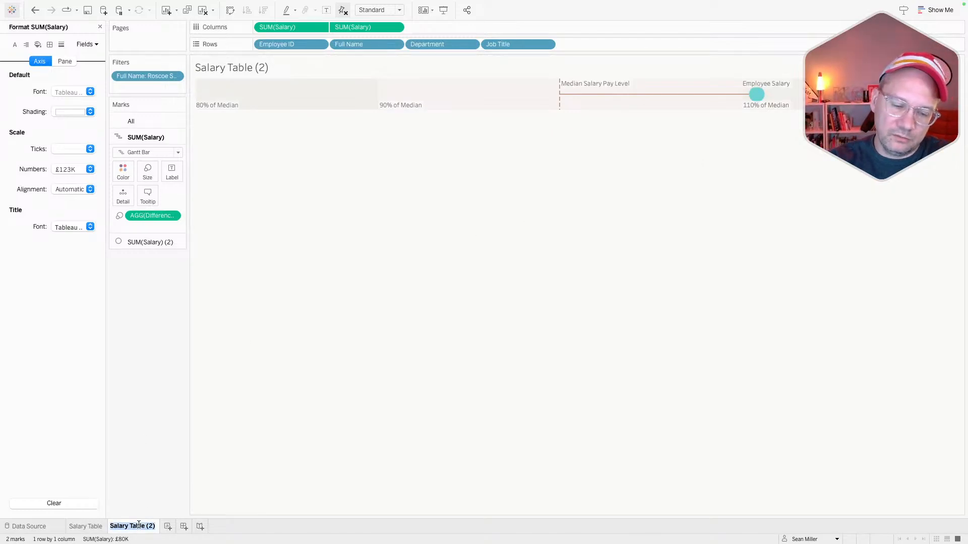
{"action": "type", "text": "Legend"}
{"action": "key", "text": "Return"}
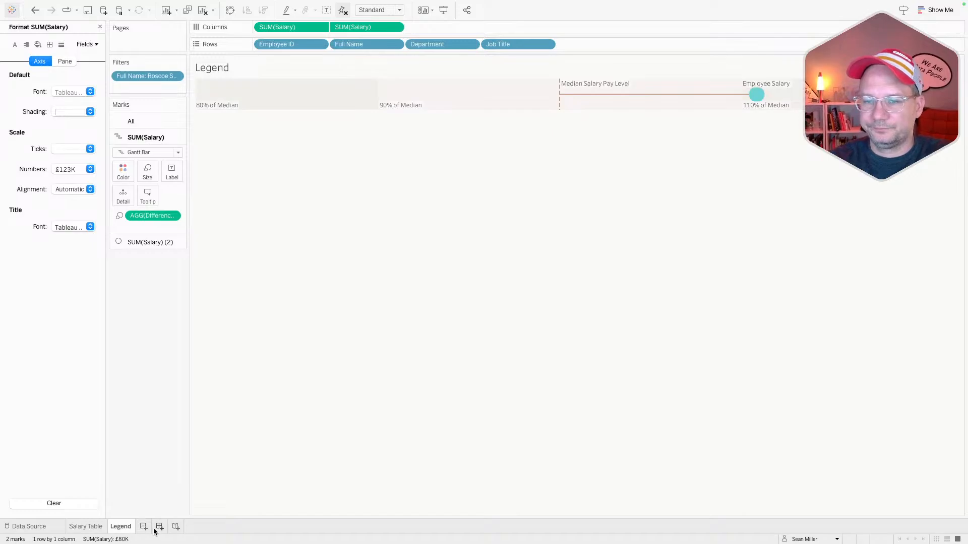
Step: Create a new dashboard and set its fixed width to 1200 px, checking the challenge requirements
{"action": "left_click", "coordinate": [160, 527]}
{"action": "key", "text": "ctrl+Right"}
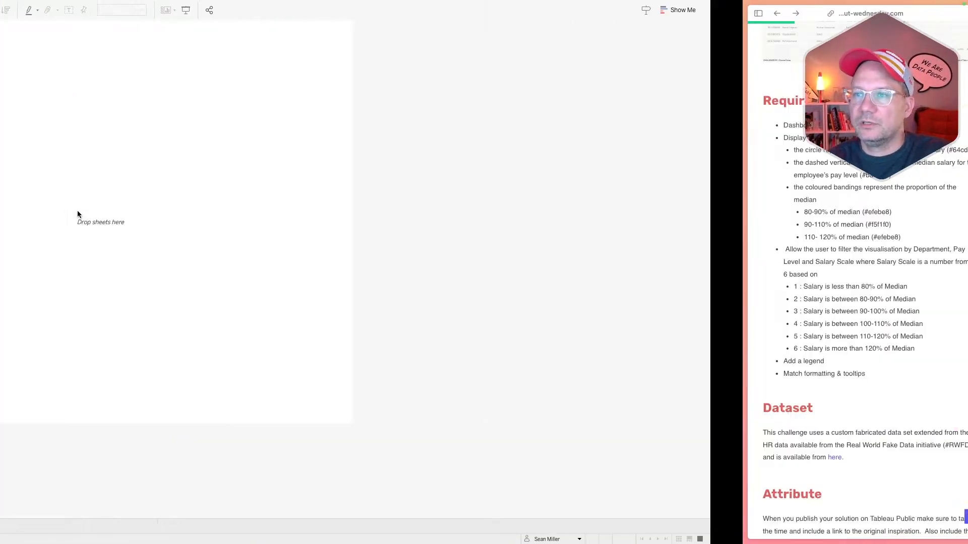
{"action": "key", "text": "ctrl+Left"}
{"action": "left_click", "coordinate": [48, 104]}
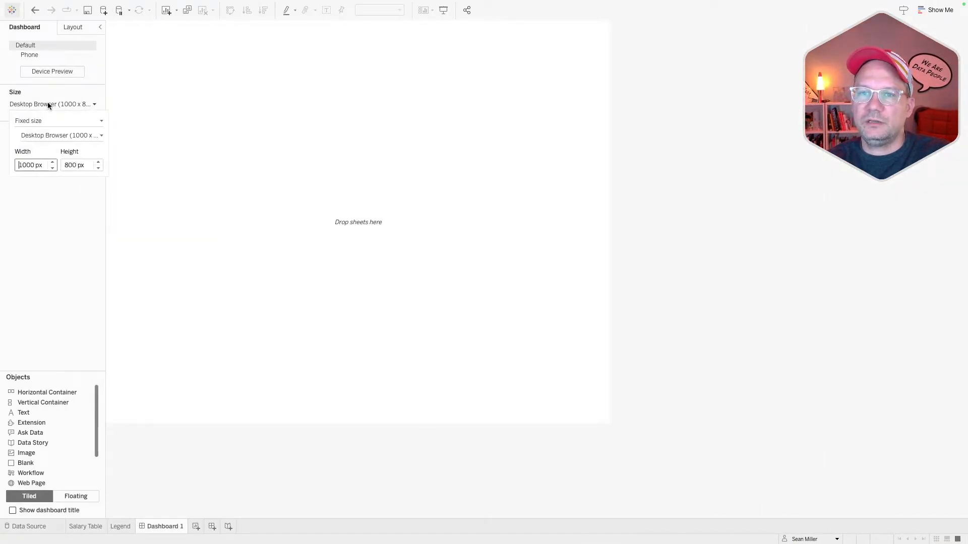
{"action": "type", "text": "1200"}
{"action": "key", "text": "Return"}
{"action": "left_click", "coordinate": [226, 212]}
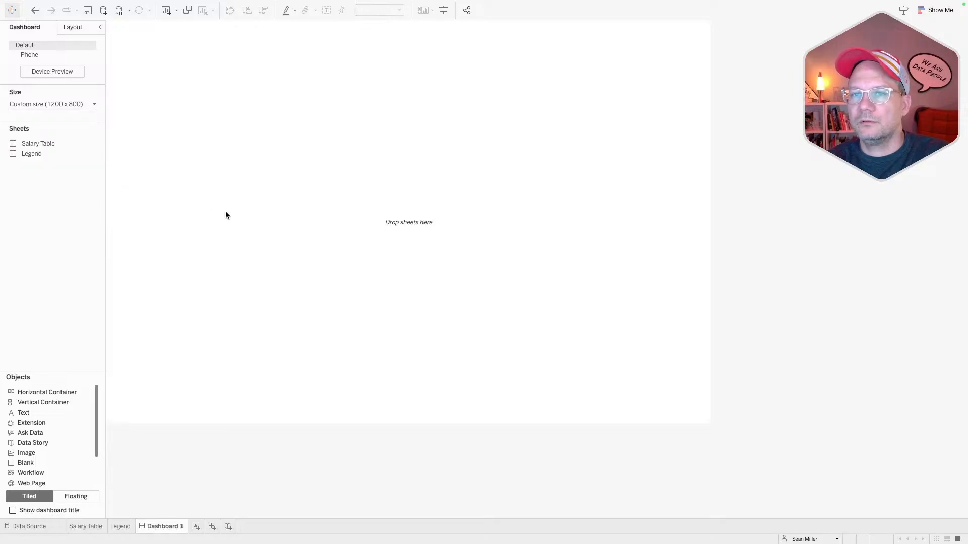
{"action": "key", "text": "ctrl+Right"}
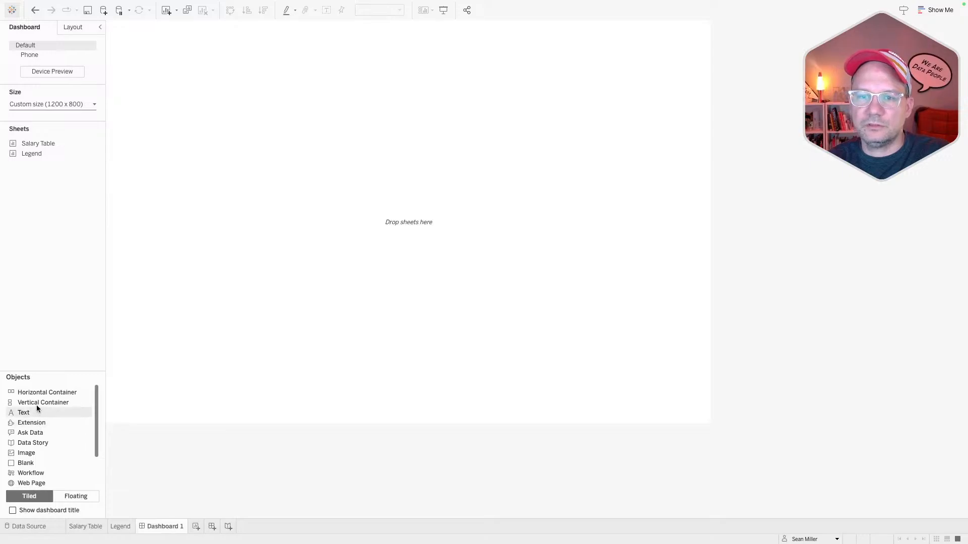
Step: Try a tiled vertical container on the dashboard, check its layout properties, and remove the tiled layout container with its contents
{"action": "left_click_drag", "start_coordinate": [38, 402], "coordinate": [339, 262]}
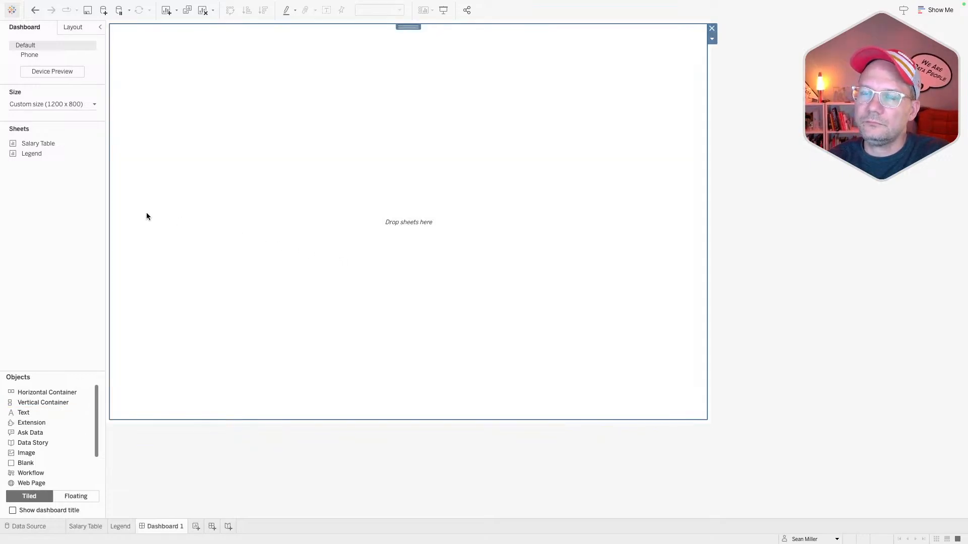
{"action": "left_click", "coordinate": [76, 28]}
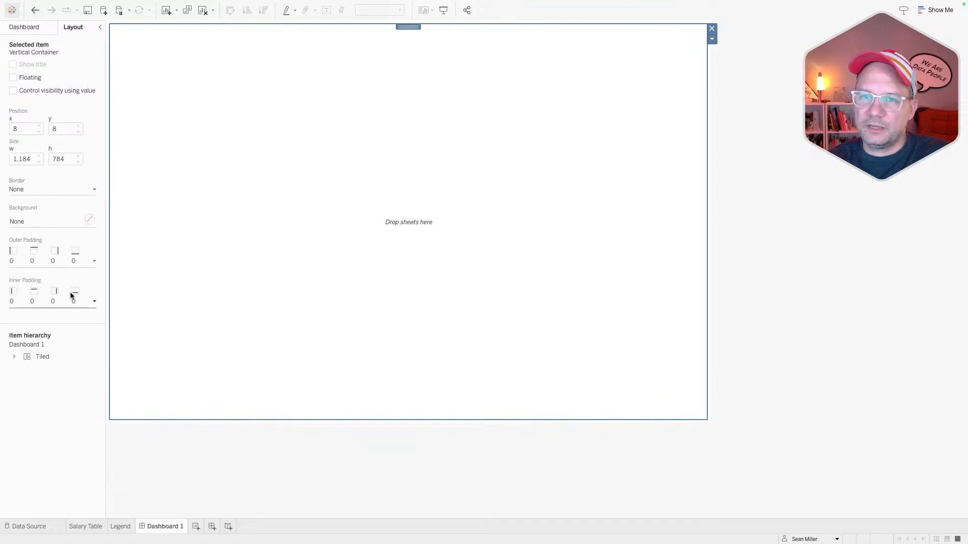
{"action": "left_click", "coordinate": [108, 225]}
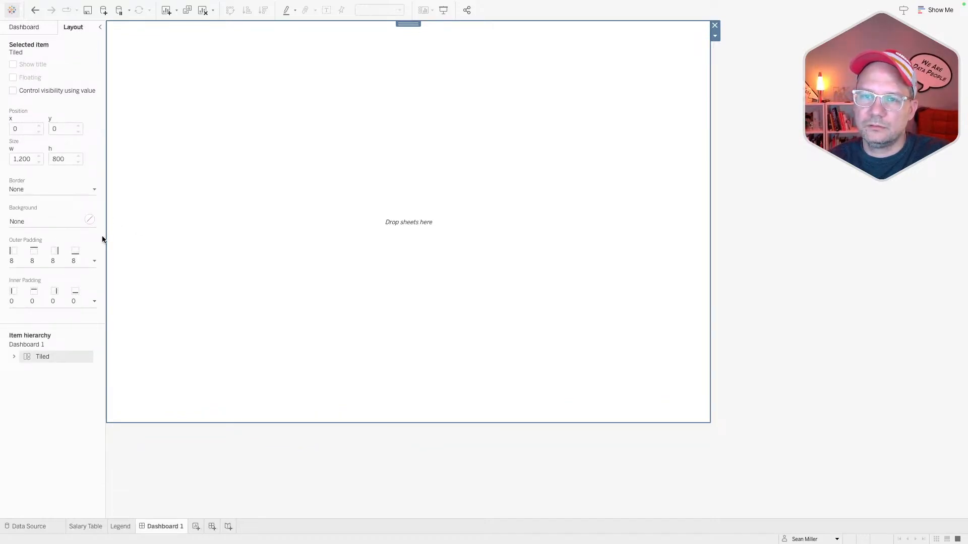
{"action": "right_click", "coordinate": [35, 355]}
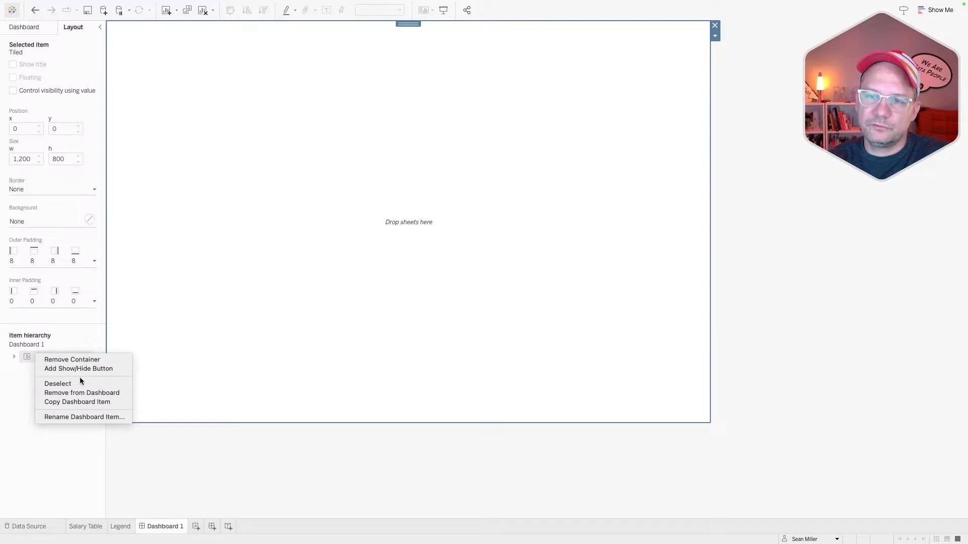
{"action": "left_click", "coordinate": [79, 393]}
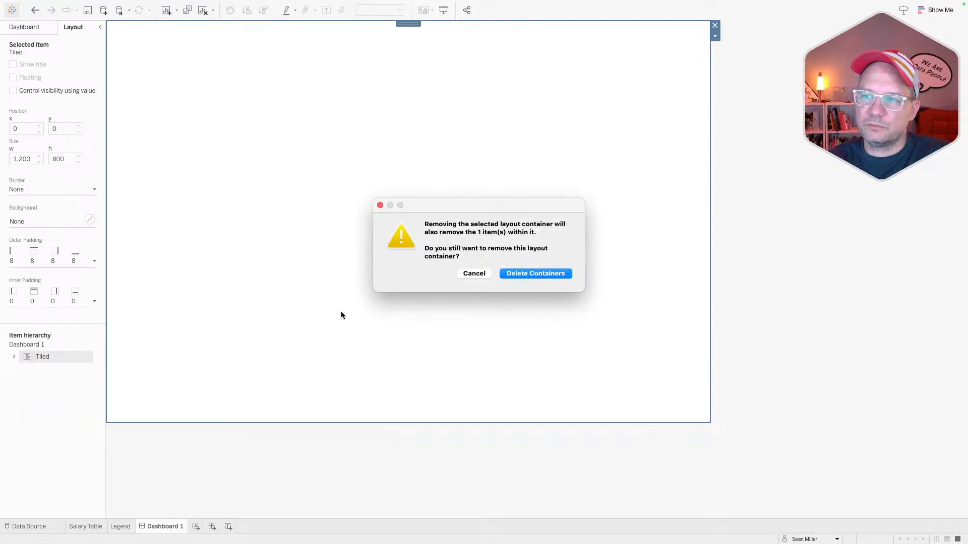
{"action": "left_click", "coordinate": [551, 275]}
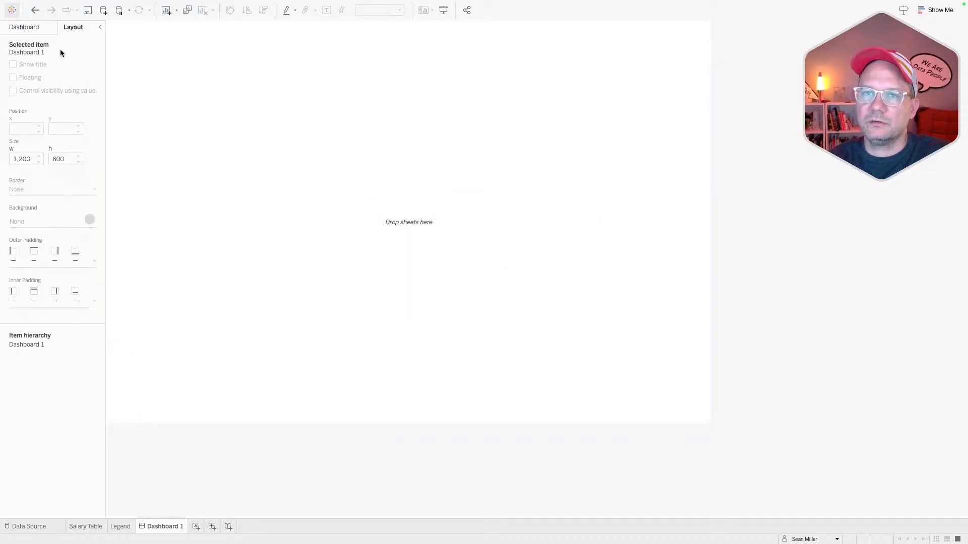
Step: Set new objects to floating, place a floating vertical container of 400 by 266 px on the dashboard, and open its layout properties
{"action": "left_click", "coordinate": [29, 26]}
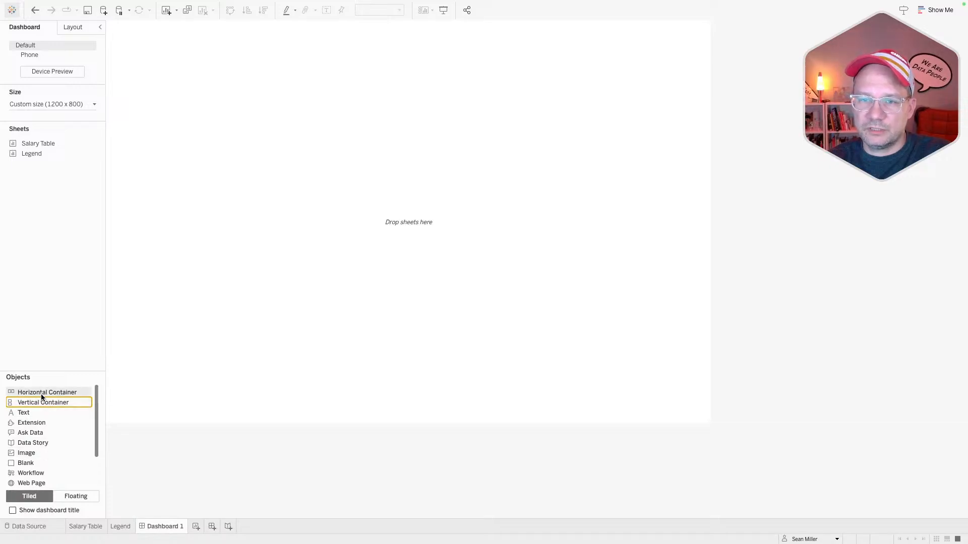
{"action": "left_click", "coordinate": [71, 500]}
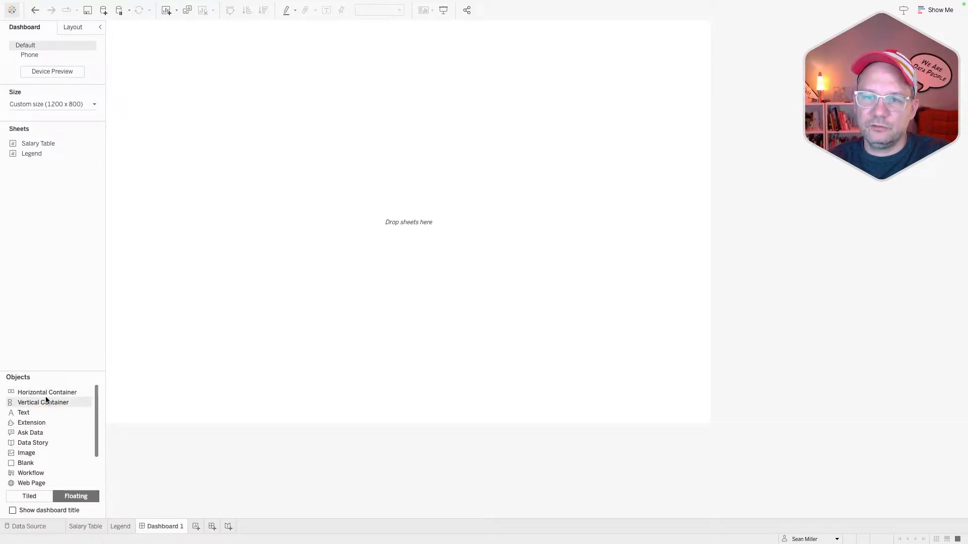
{"action": "left_click_drag", "start_coordinate": [43, 399], "coordinate": [260, 186]}
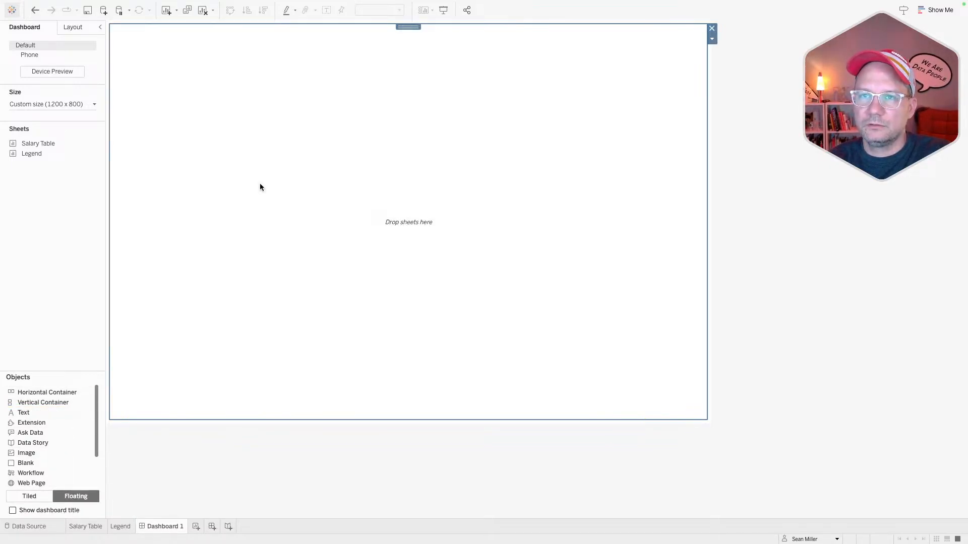
{"action": "left_click_drag", "start_coordinate": [30, 402], "coordinate": [201, 243]}
{"action": "left_click", "coordinate": [69, 27]}
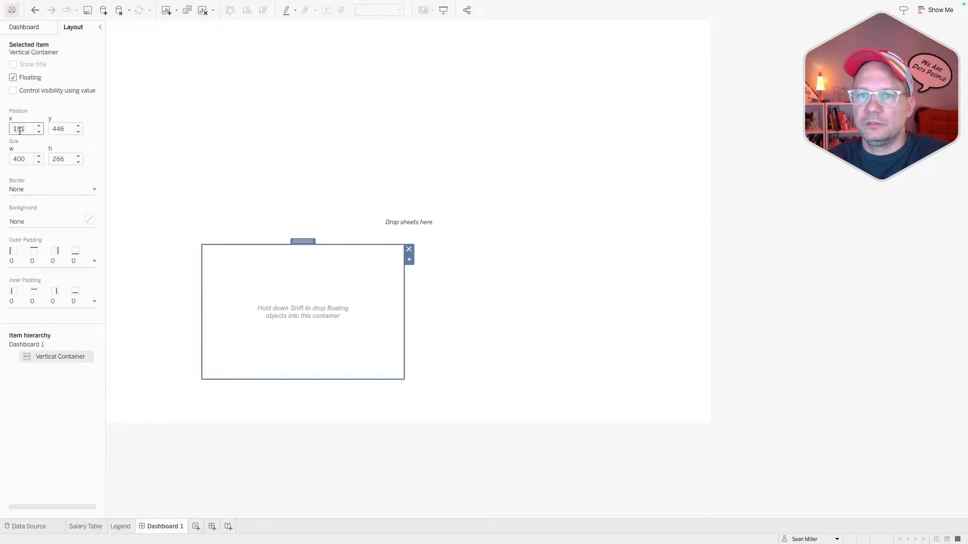
Step: Position the vertical container at 0, 0, size it to 1,200 by 800 px, and place the Salary Table sheet tiled inside it
{"action": "key", "text": "Tab"}
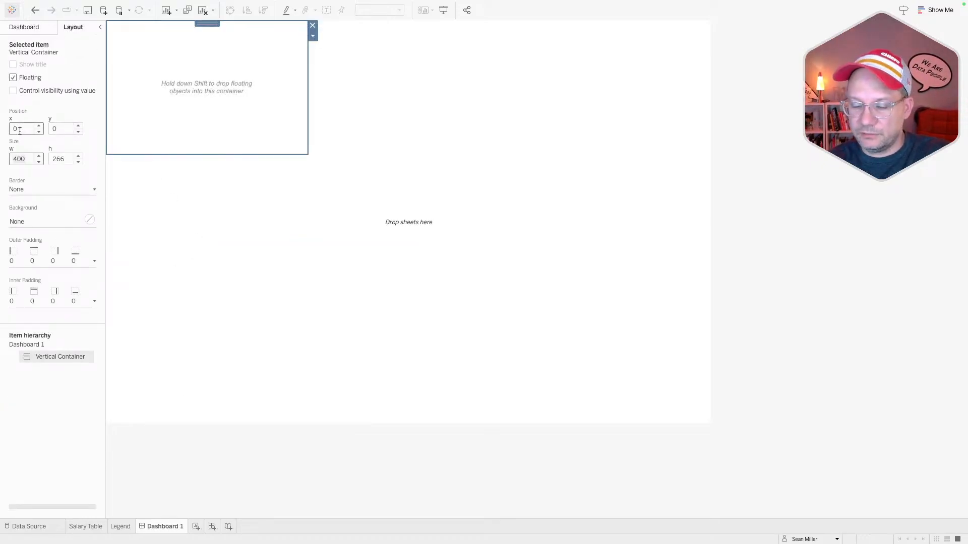
{"action": "type", "text": "800"}
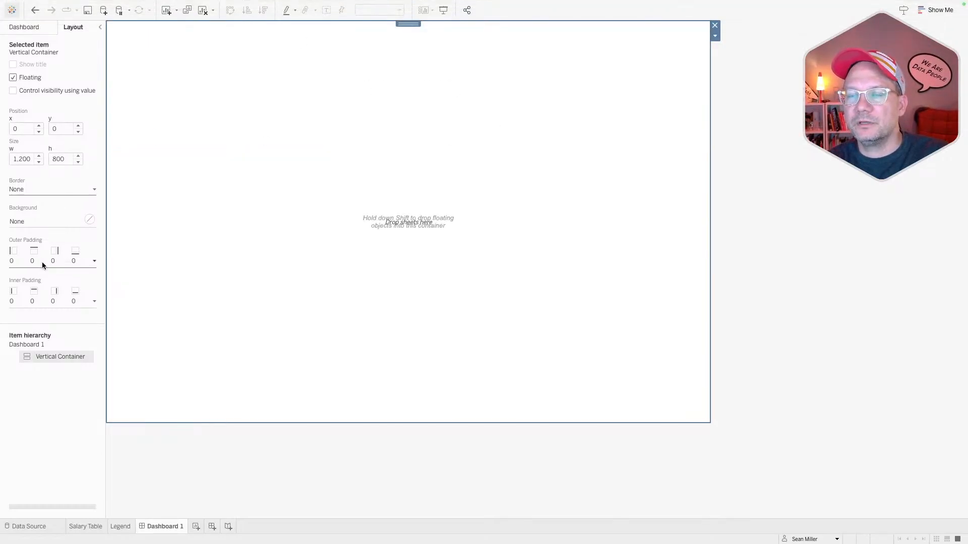
{"action": "left_click", "coordinate": [40, 29]}
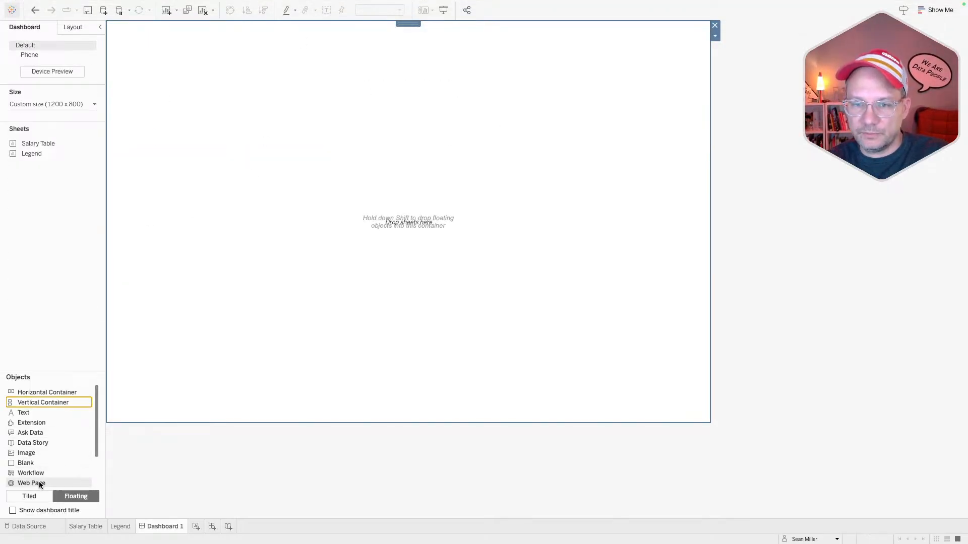
{"action": "left_click", "coordinate": [29, 496]}
{"action": "left_click_drag", "start_coordinate": [22, 463], "coordinate": [58, 454]}
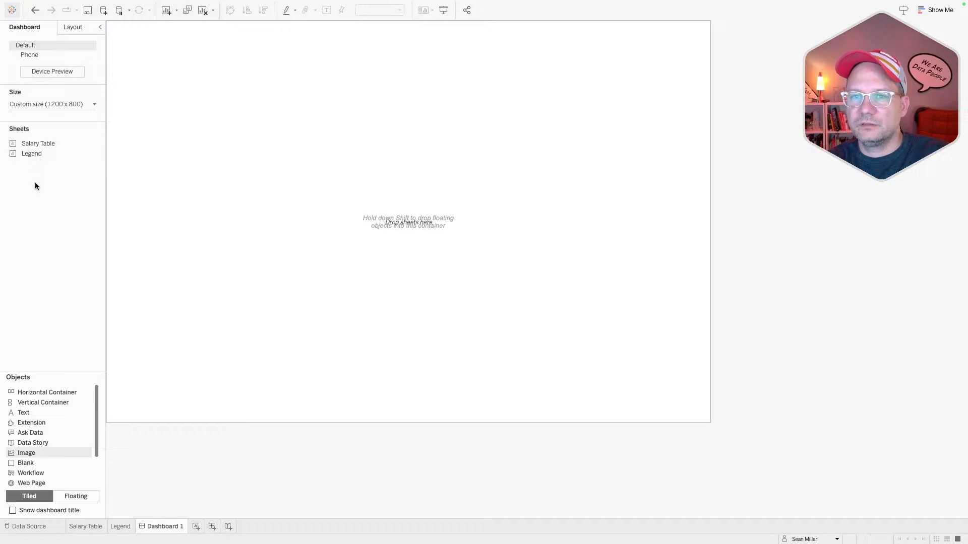
{"action": "left_click_drag", "start_coordinate": [38, 143], "coordinate": [367, 146]}
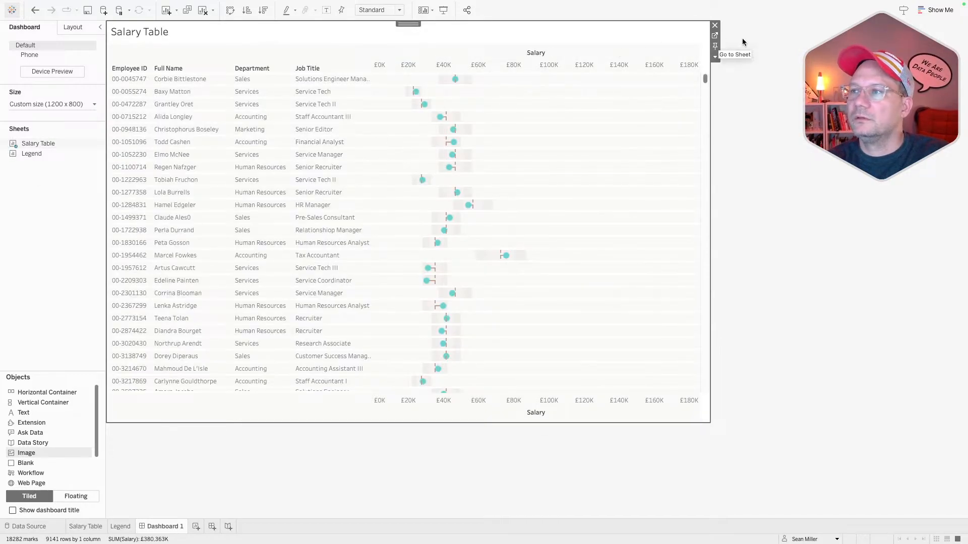
Step: Show the Department, Pay Level and Salary Scale filters of the Salary Table on the dashboard
{"action": "left_click", "coordinate": [715, 58]}
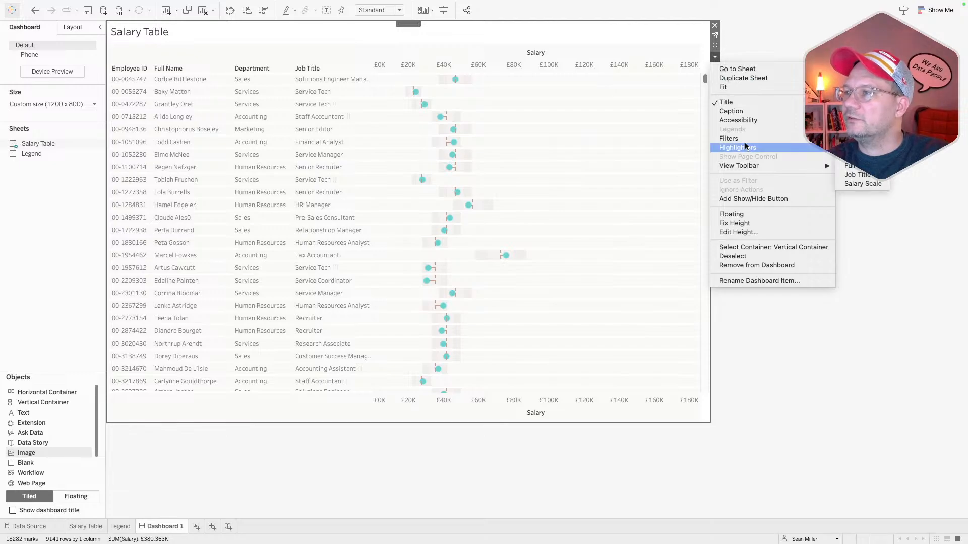
{"action": "mouse_move", "coordinate": [747, 142]}
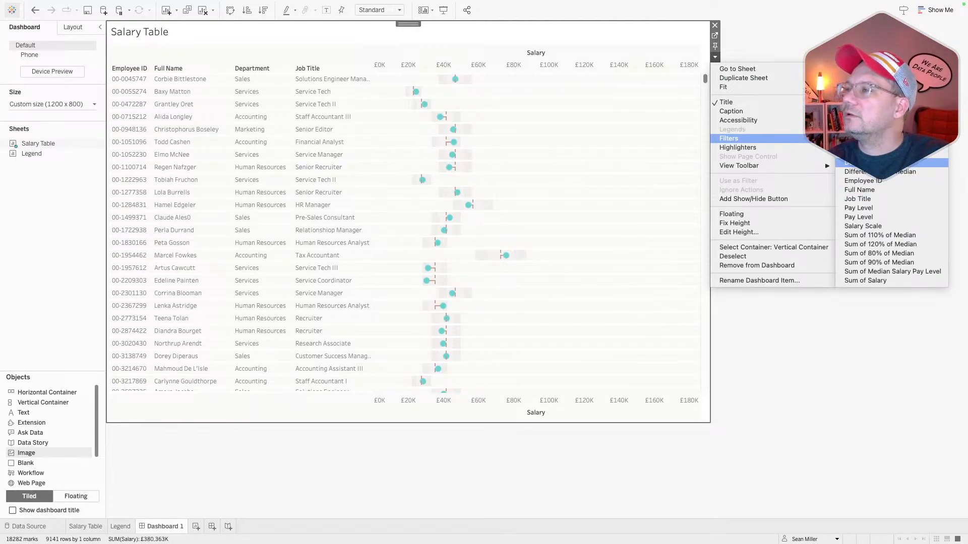
{"action": "left_click", "coordinate": [867, 162]}
{"action": "left_click", "coordinate": [715, 57]}
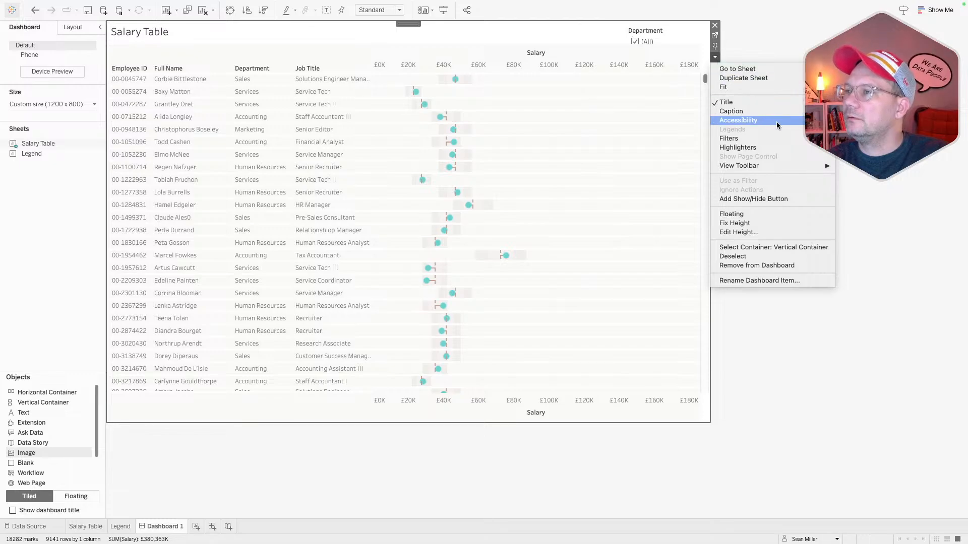
{"action": "mouse_move", "coordinate": [781, 138]}
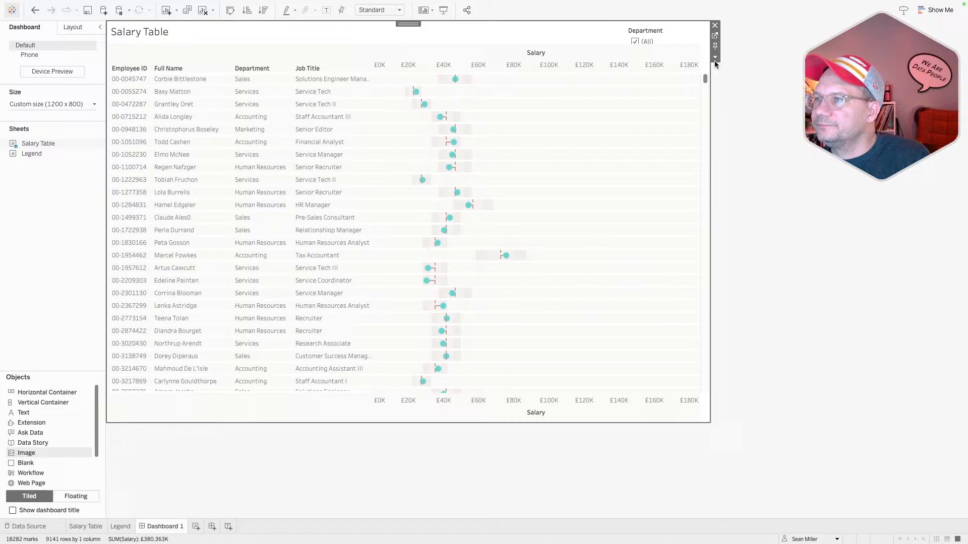
{"action": "left_click", "coordinate": [716, 59]}
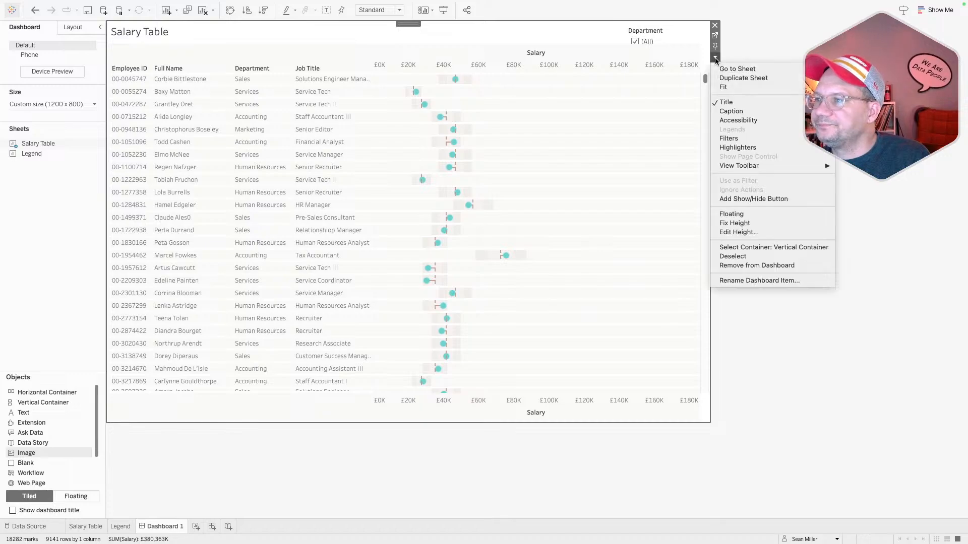
{"action": "mouse_move", "coordinate": [731, 138]}
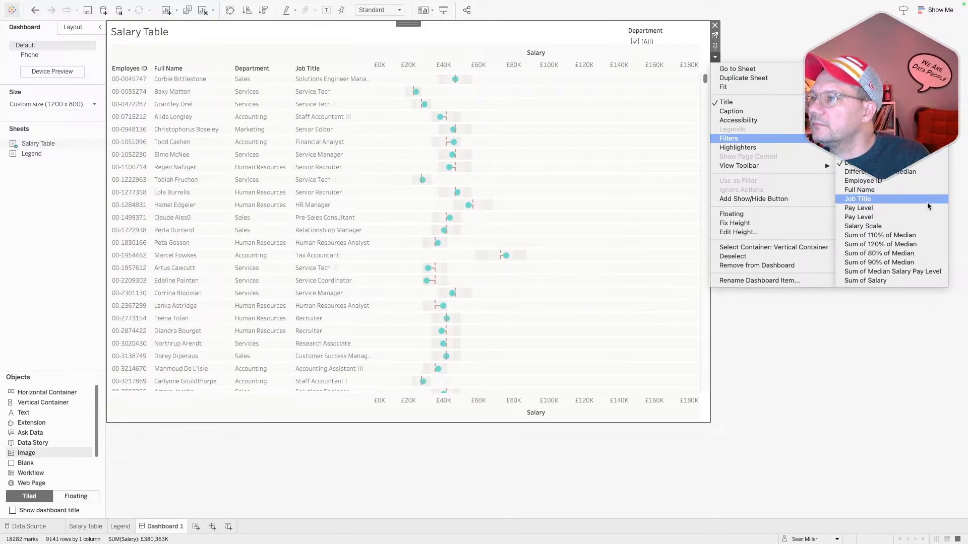
{"action": "left_click", "coordinate": [903, 208]}
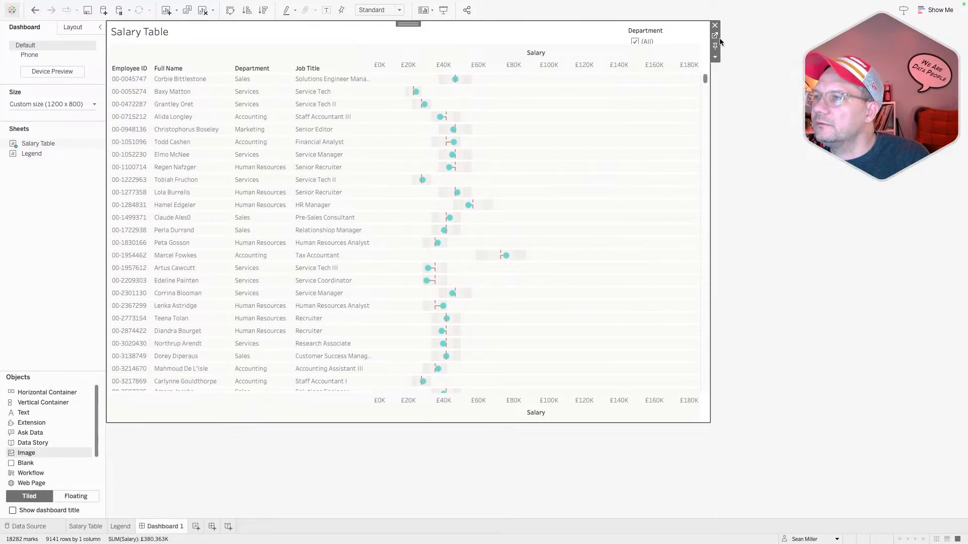
{"action": "left_click", "coordinate": [715, 57]}
{"action": "mouse_move", "coordinate": [751, 138]}
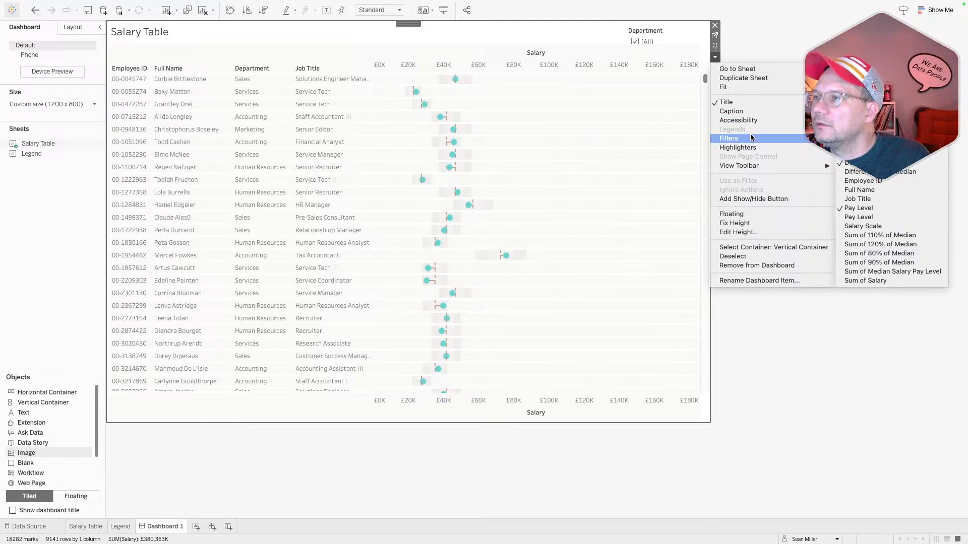
{"action": "left_click", "coordinate": [878, 218]}
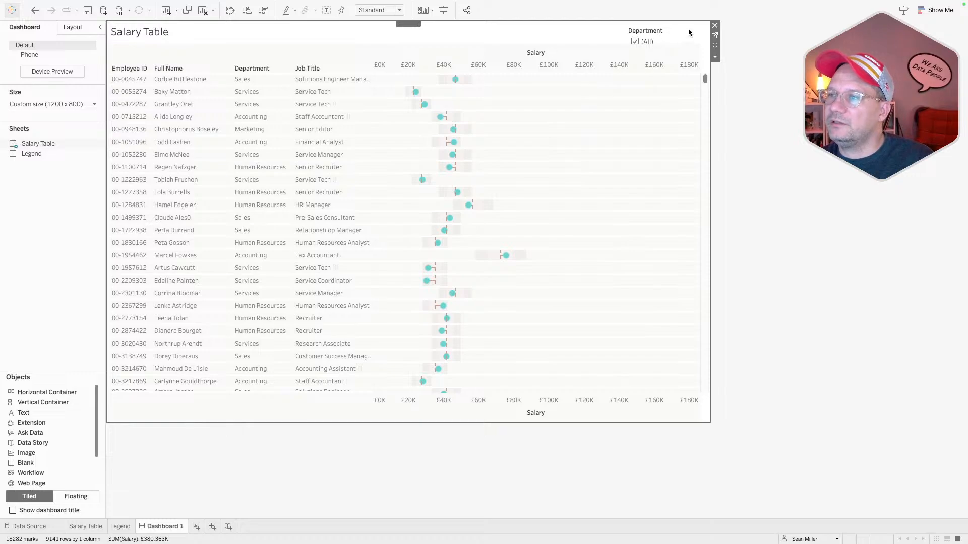
Step: Make the horizontal container holding the filters, nested in the Tiled item of the hierarchy, floating
{"action": "left_click", "coordinate": [71, 28]}
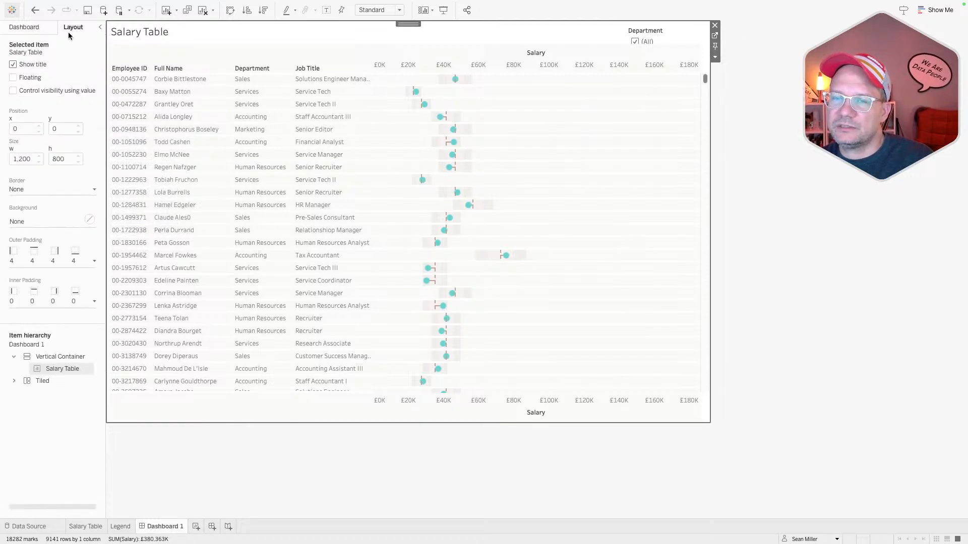
{"action": "left_click", "coordinate": [13, 382]}
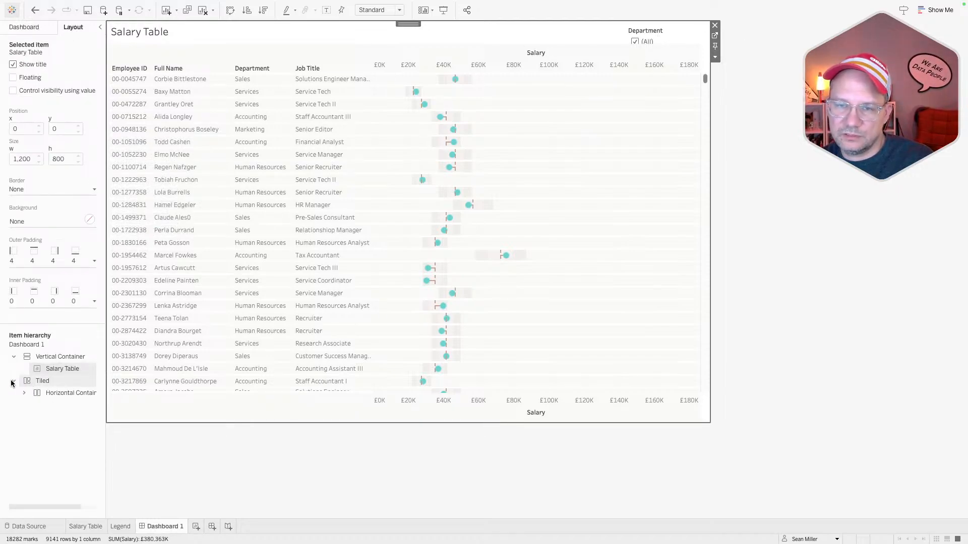
{"action": "right_click", "coordinate": [40, 392]}
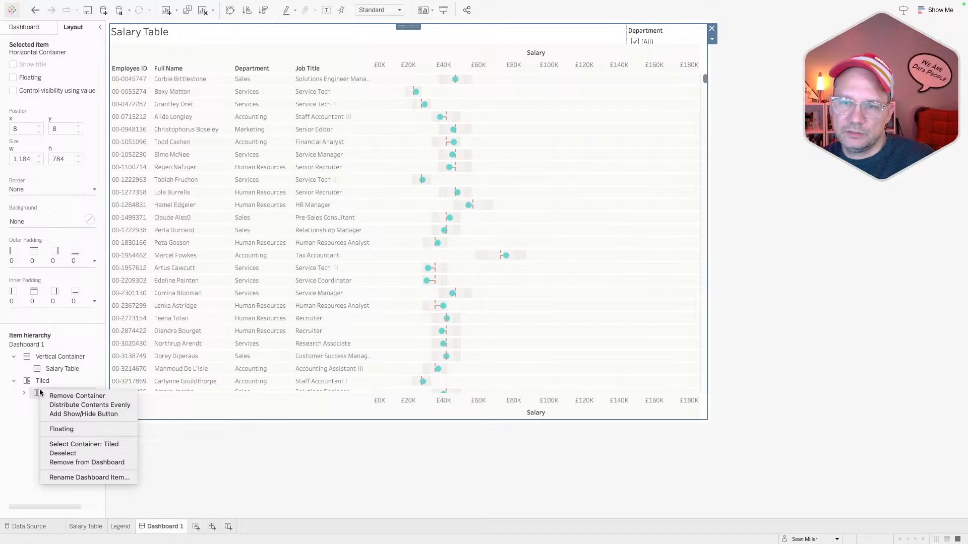
{"action": "left_click", "coordinate": [78, 432]}
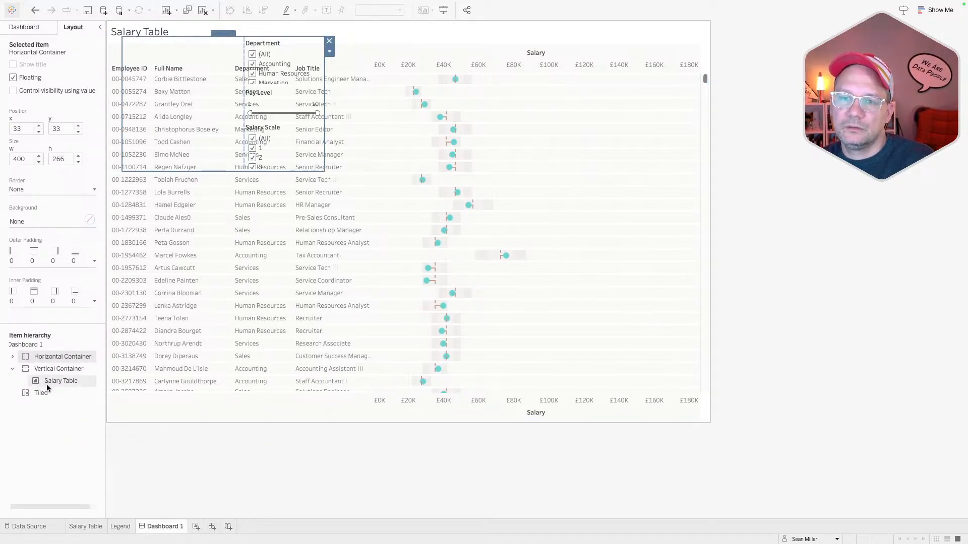
{"action": "left_click", "coordinate": [28, 394]}
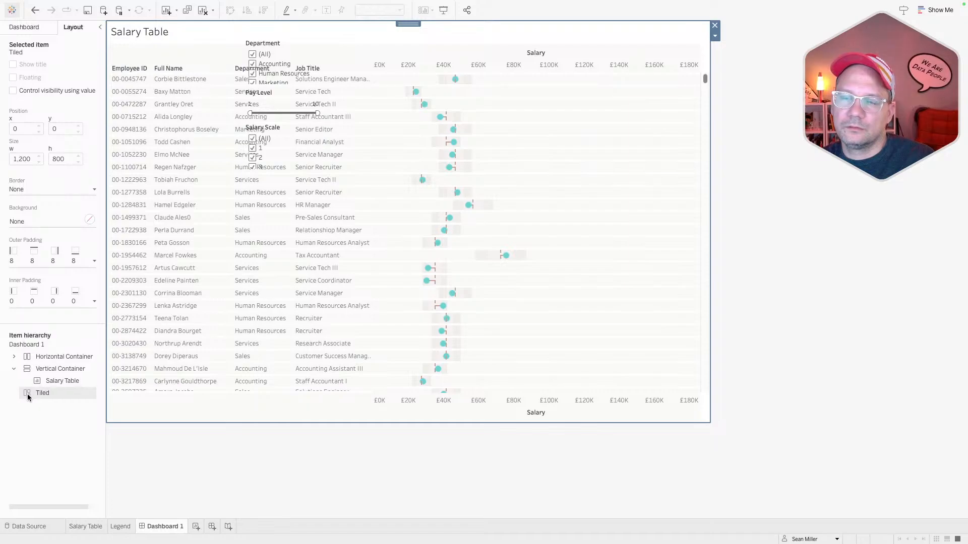
{"action": "left_click", "coordinate": [35, 469]}
{"action": "left_click", "coordinate": [43, 357]}
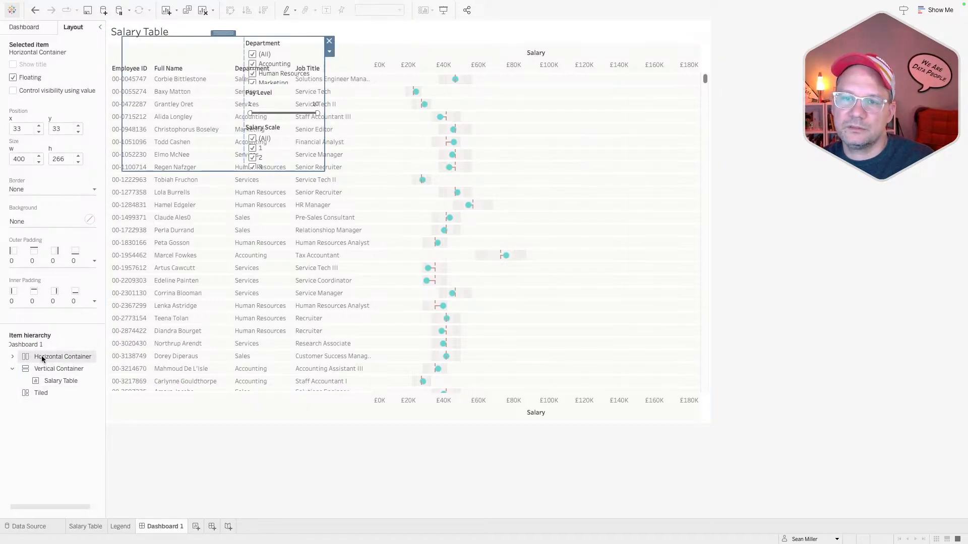
{"action": "left_click", "coordinate": [12, 357]}
{"action": "right_click", "coordinate": [51, 359]}
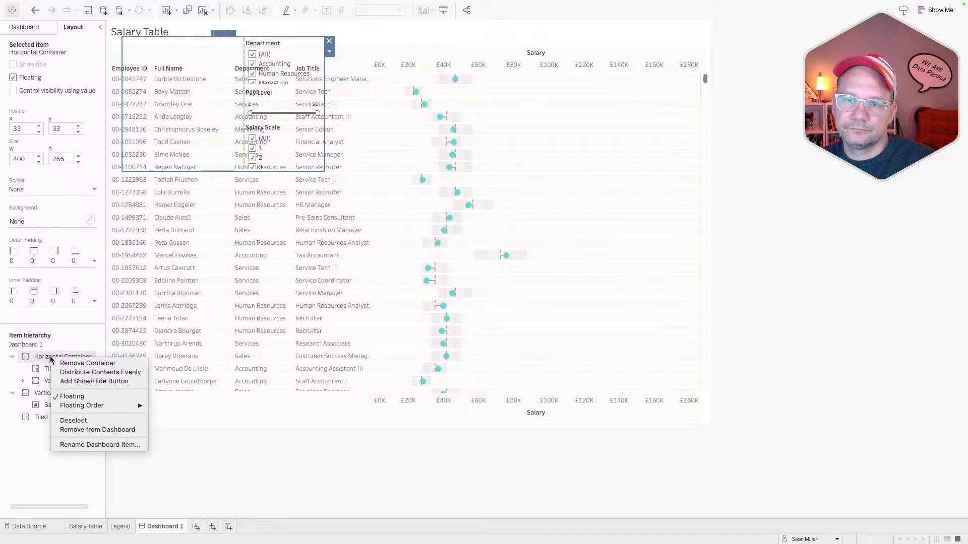
{"action": "left_click", "coordinate": [101, 430]}
{"action": "left_click", "coordinate": [474, 273]}
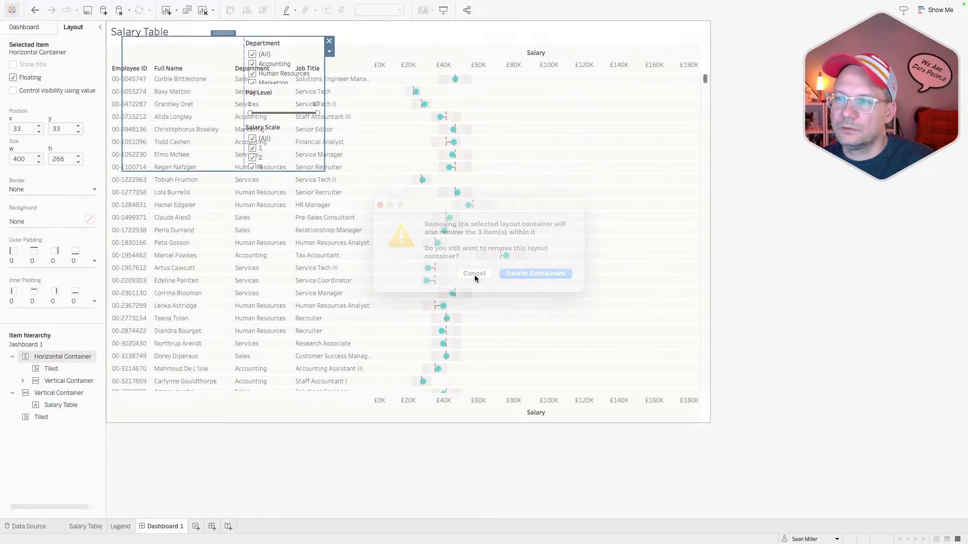
Step: Remove the floating horizontal container while keeping its contents, and remove the empty floating Tiled container it held
{"action": "right_click", "coordinate": [75, 356]}
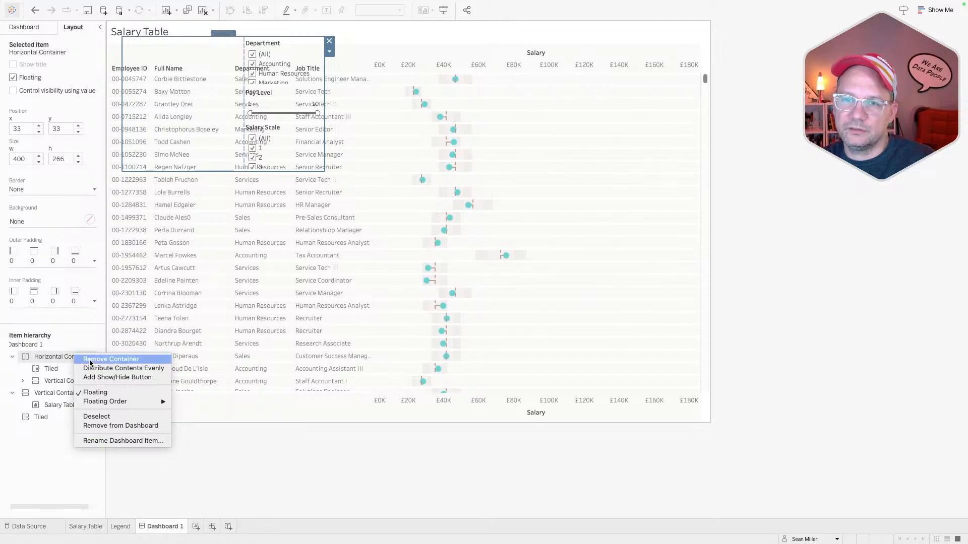
{"action": "left_click", "coordinate": [111, 359]}
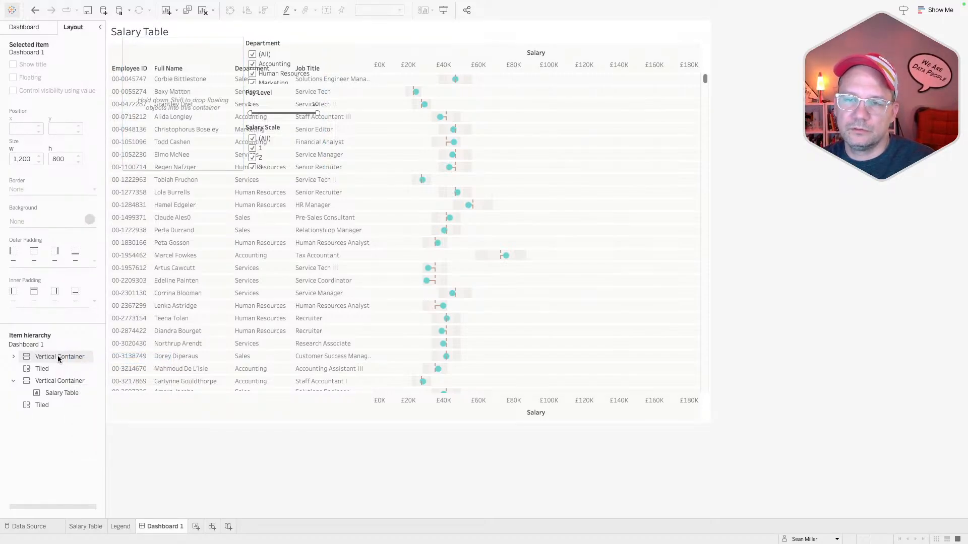
{"action": "left_click", "coordinate": [58, 358]}
{"action": "left_click", "coordinate": [34, 369]}
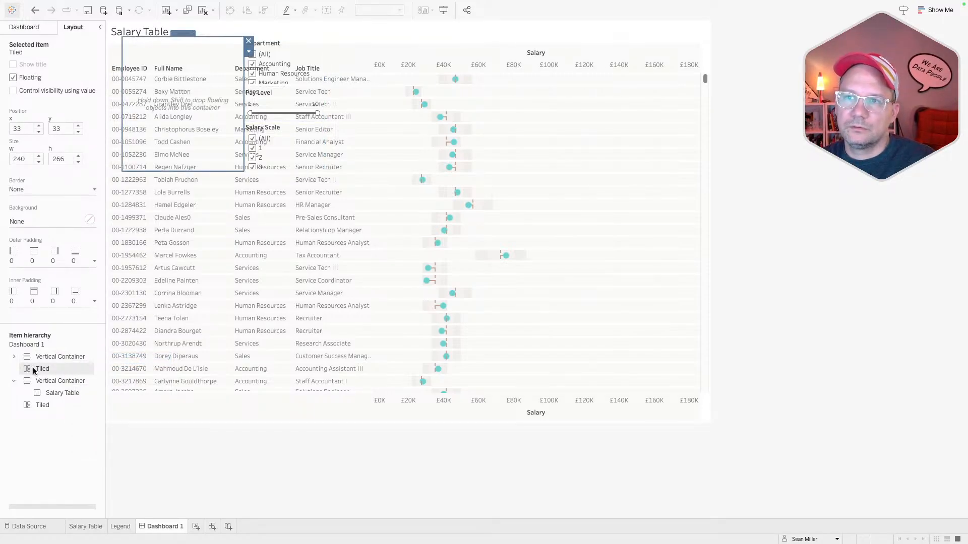
{"action": "right_click", "coordinate": [34, 371]}
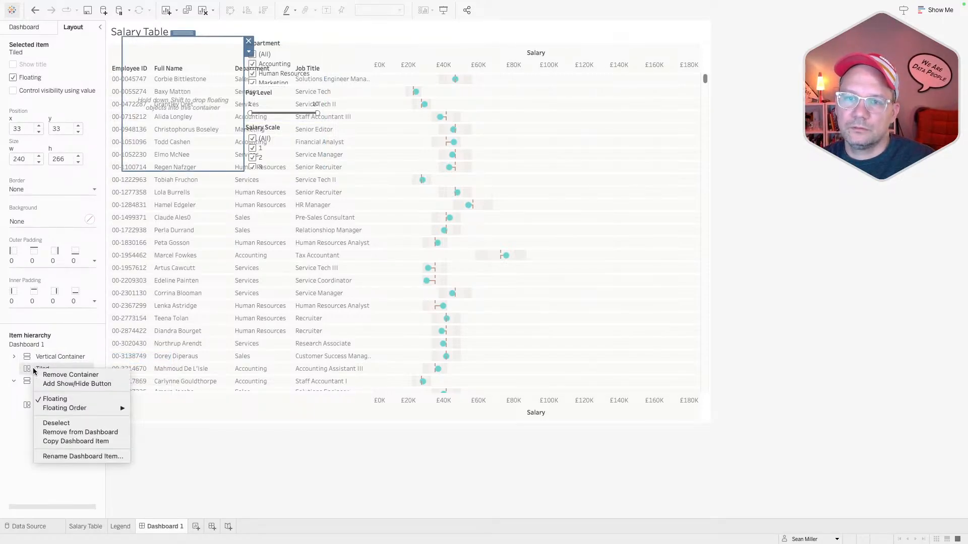
{"action": "left_click", "coordinate": [63, 376]}
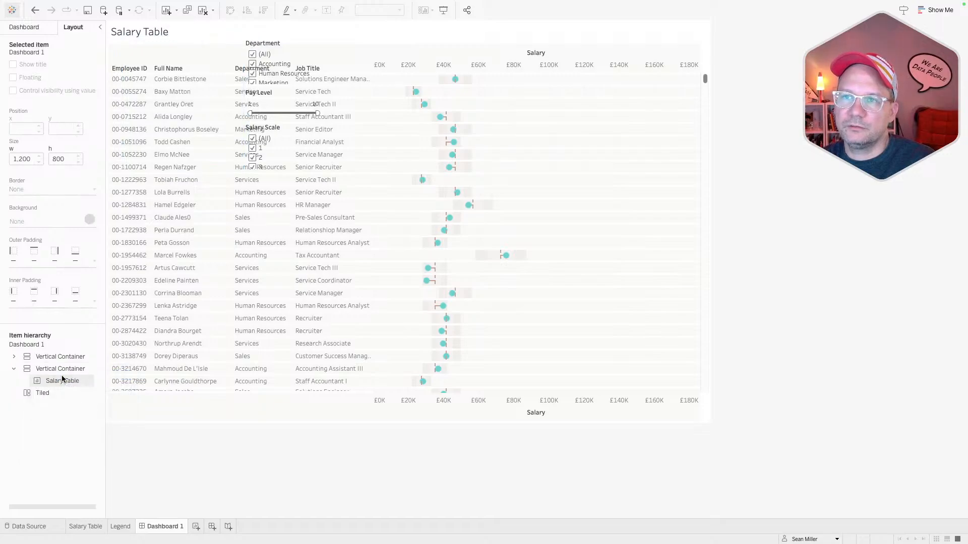
Step: Give the Department filter an Apply button and change it to a Multiple Values (dropdown) control
{"action": "left_click", "coordinate": [272, 44]}
{"action": "left_click", "coordinate": [329, 62]}
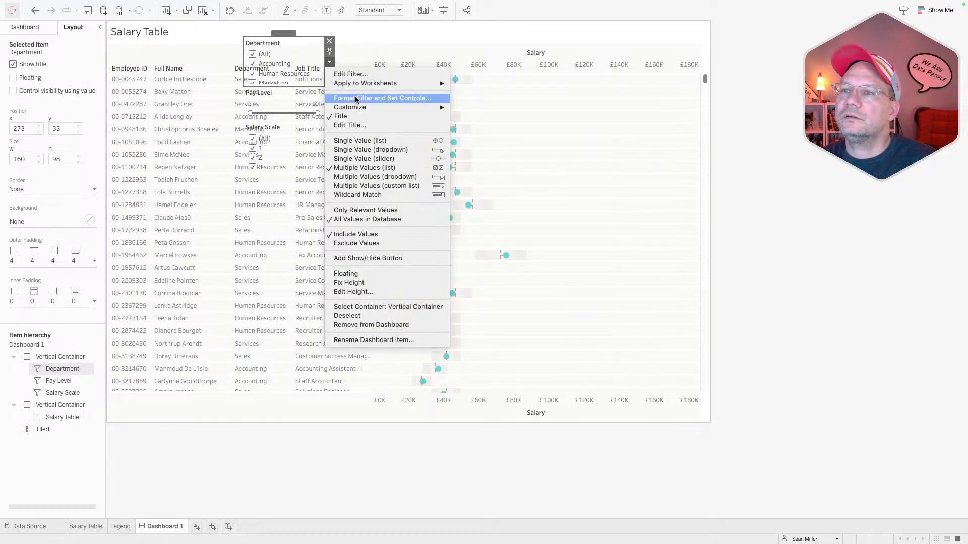
{"action": "mouse_move", "coordinate": [433, 106]}
{"action": "left_click", "coordinate": [487, 168]}
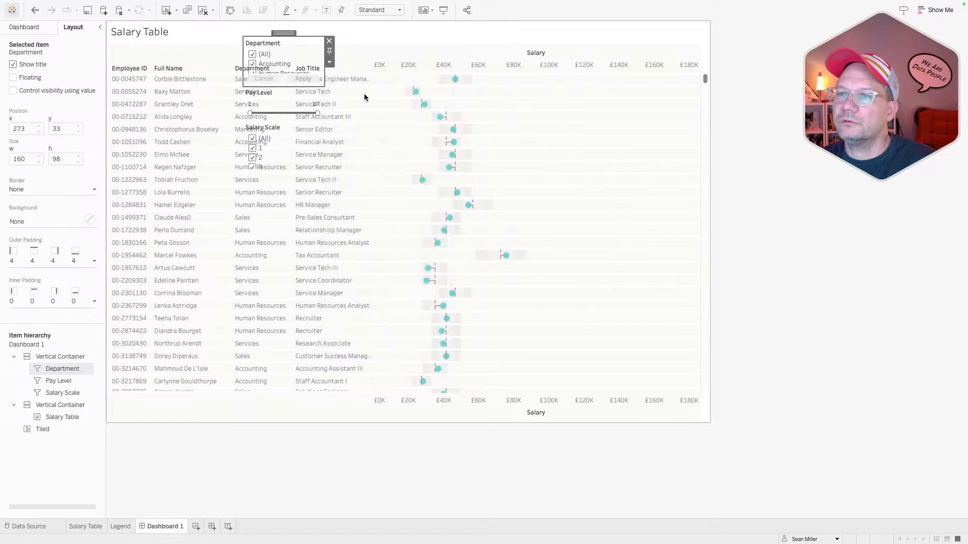
{"action": "left_click", "coordinate": [329, 62]}
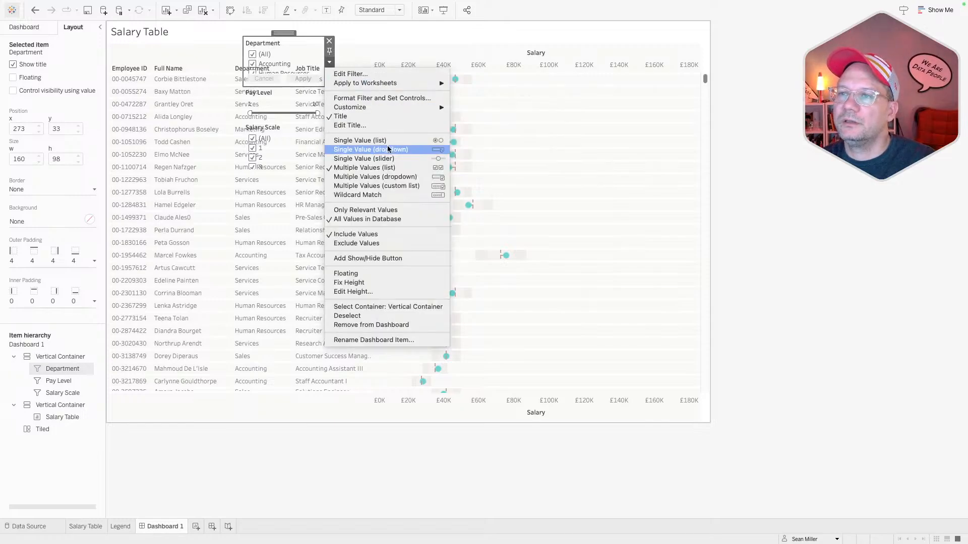
{"action": "left_click", "coordinate": [387, 177]}
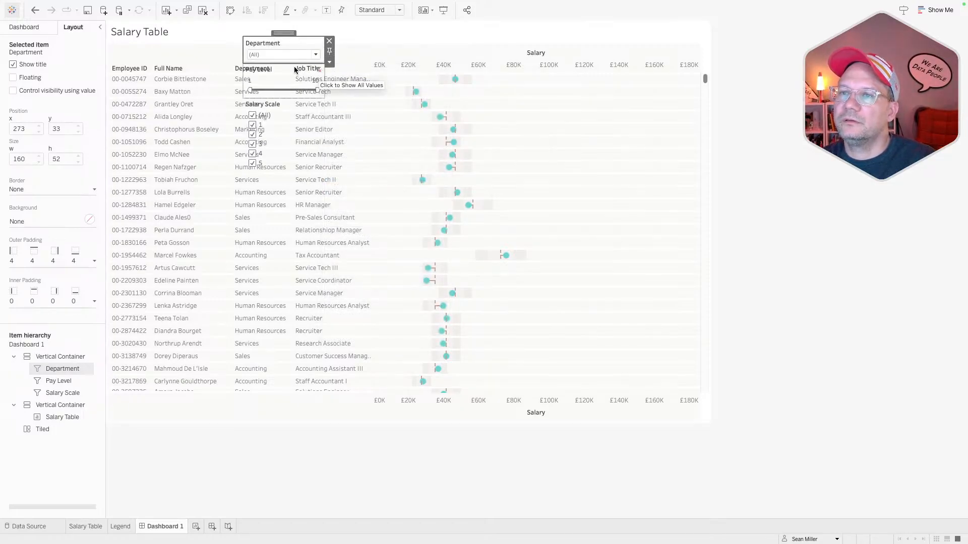
{"action": "left_click", "coordinate": [278, 67]}
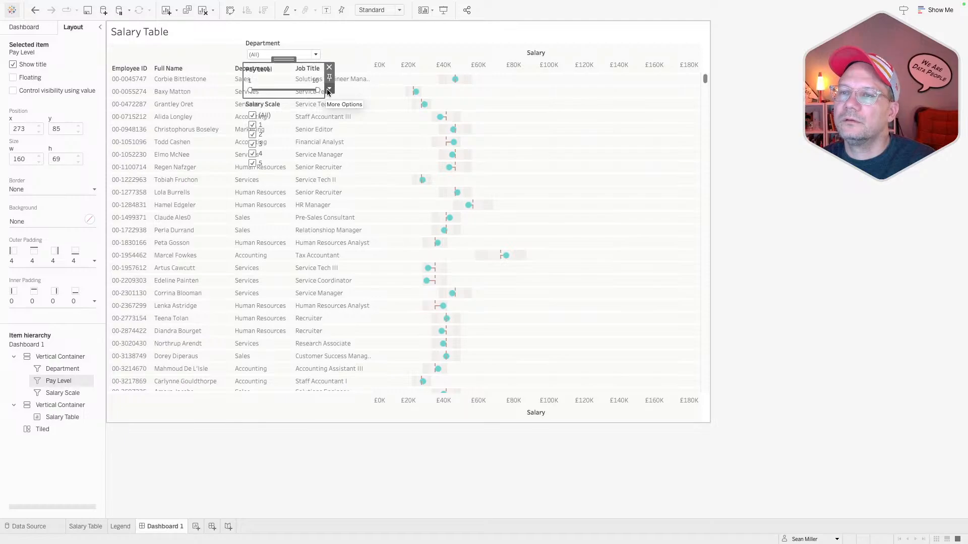
{"action": "left_click", "coordinate": [329, 90]}
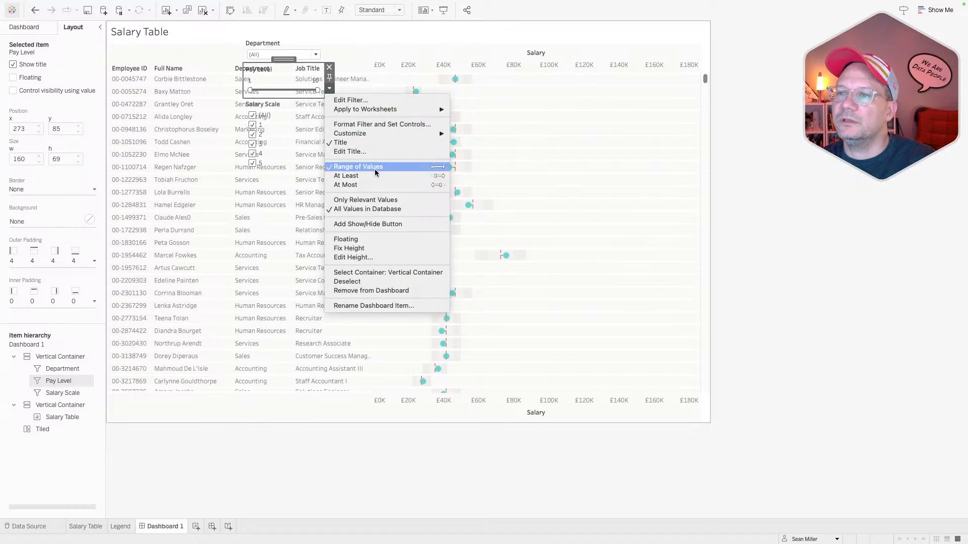
{"action": "left_click", "coordinate": [277, 67]}
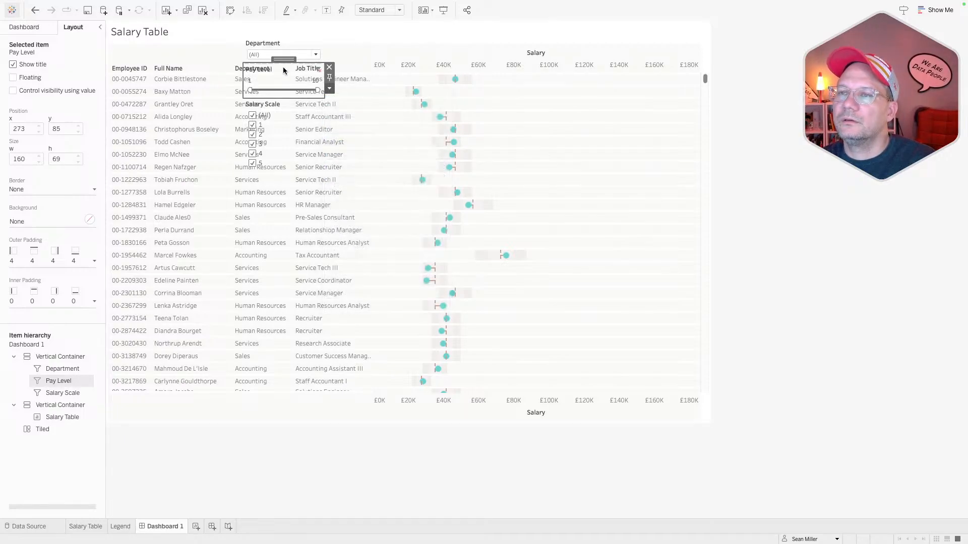
{"action": "left_click", "coordinate": [329, 89]}
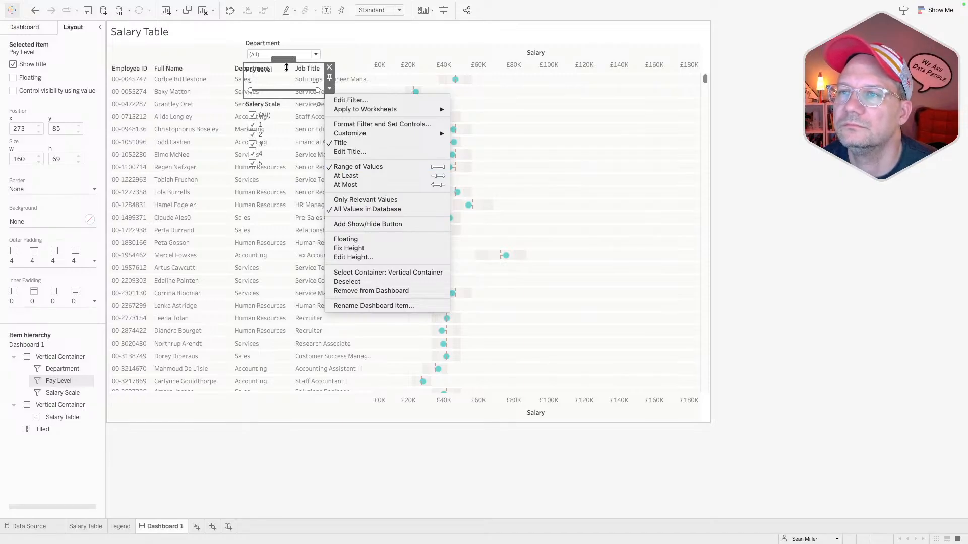
{"action": "left_click", "coordinate": [286, 60]}
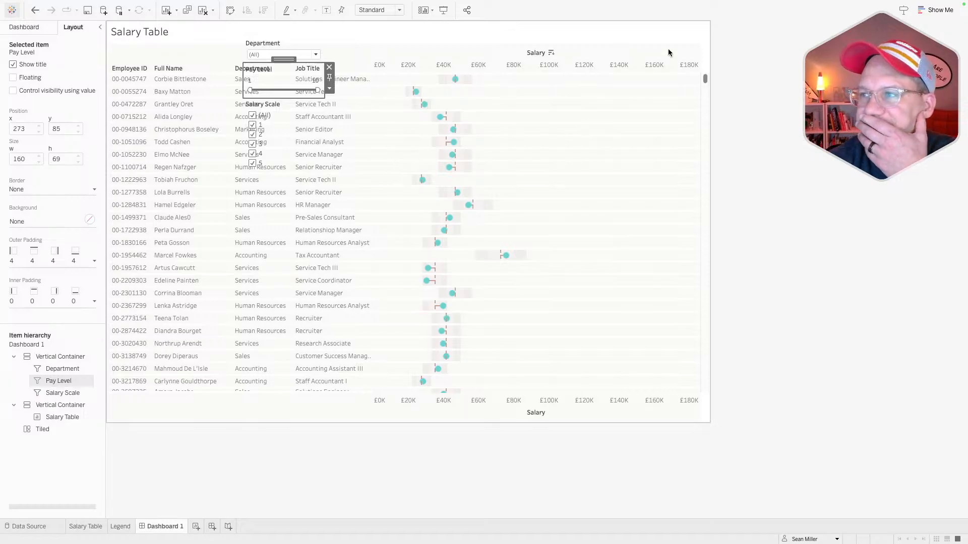
Step: Remove the continuous ATTR(Pay Level) filter from the Salary Table worksheet
{"action": "left_click", "coordinate": [706, 53]}
{"action": "left_click", "coordinate": [716, 37]}
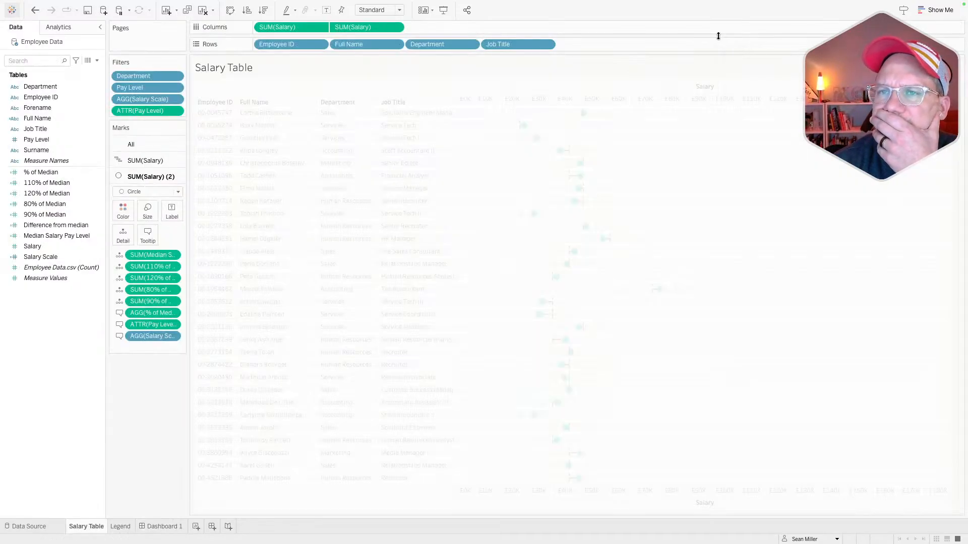
{"action": "left_click", "coordinate": [173, 88]}
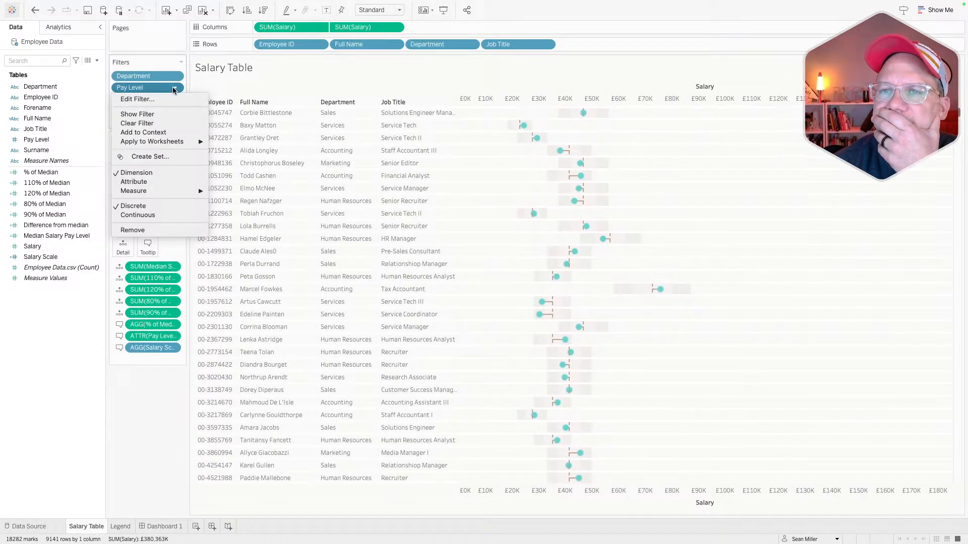
{"action": "mouse_move", "coordinate": [166, 193]}
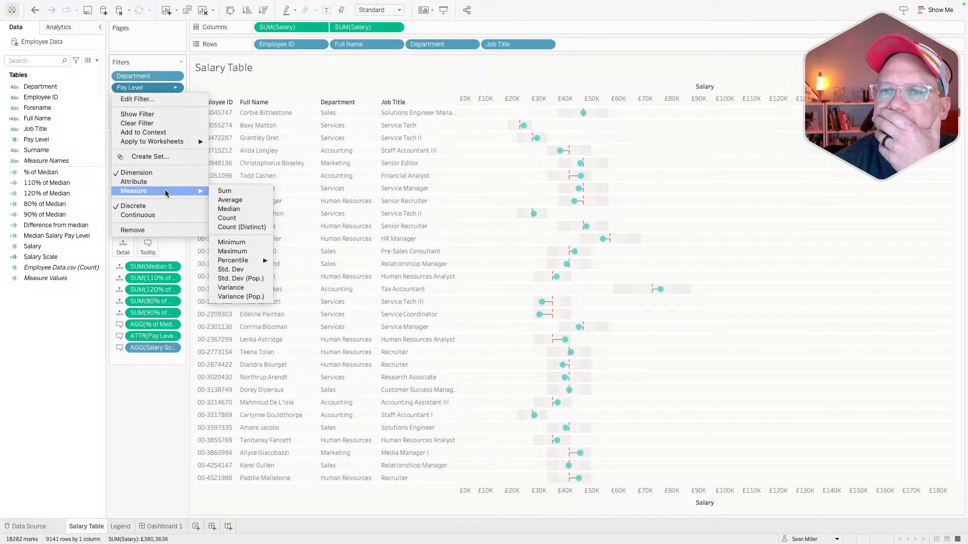
{"action": "left_click", "coordinate": [130, 431]}
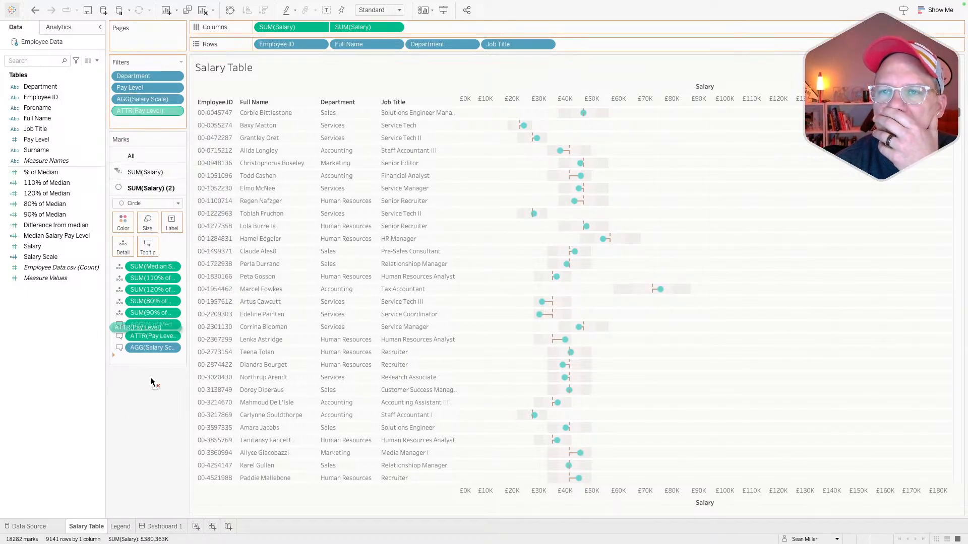
Step: Replace the Pay Level slider on Dashboard 1 with the Salary Table's discrete Pay Level filter
{"action": "left_click", "coordinate": [161, 526]}
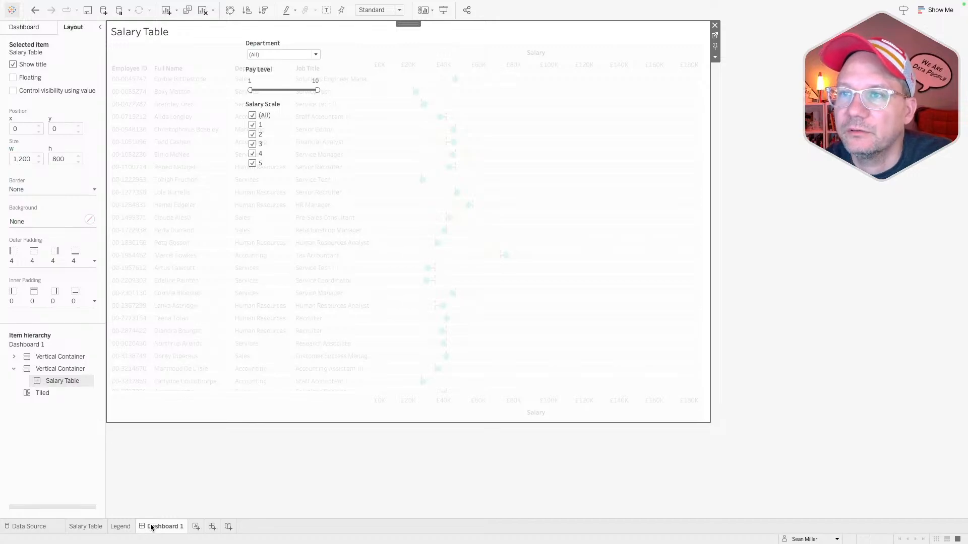
{"action": "left_click", "coordinate": [323, 68]}
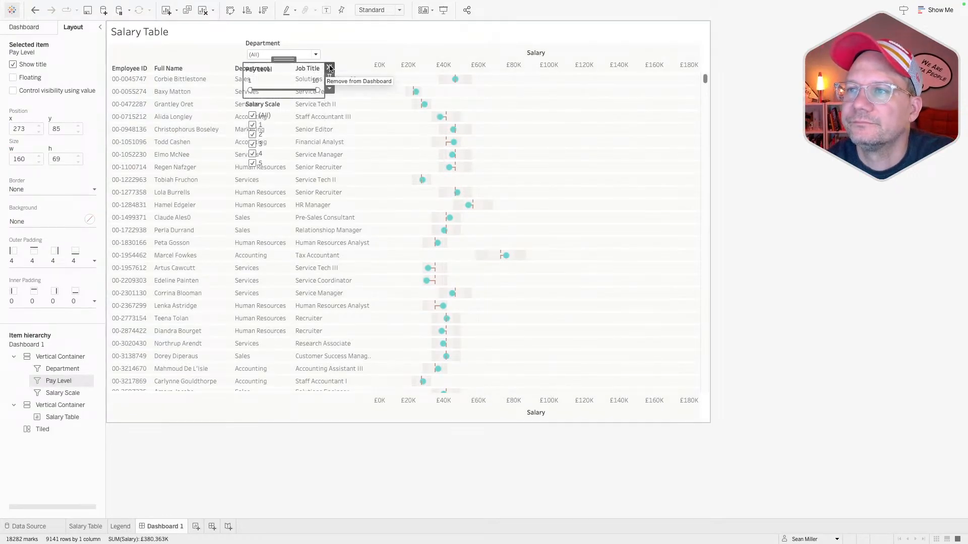
{"action": "left_click", "coordinate": [329, 67]}
{"action": "left_click", "coordinate": [562, 123]}
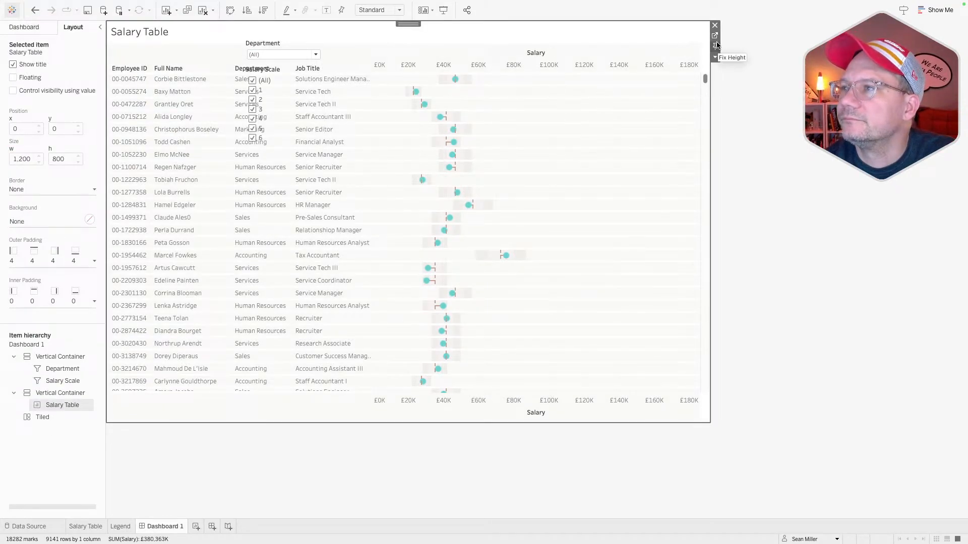
{"action": "left_click", "coordinate": [714, 57]}
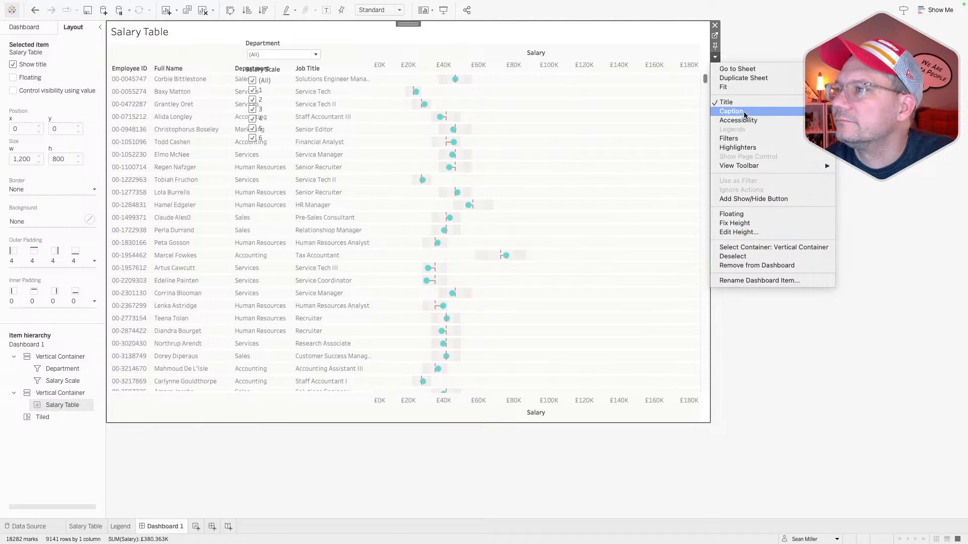
{"action": "mouse_move", "coordinate": [739, 142]}
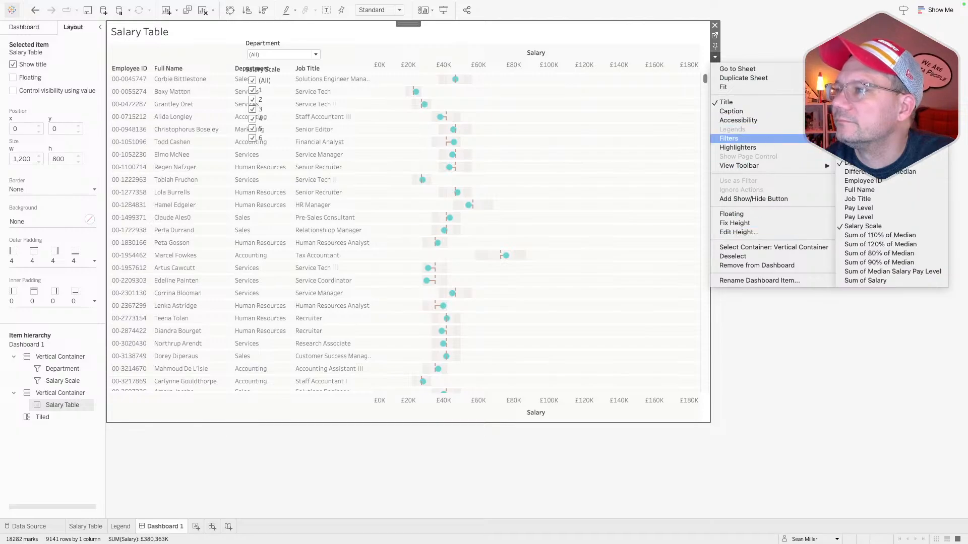
{"action": "left_click", "coordinate": [883, 216]}
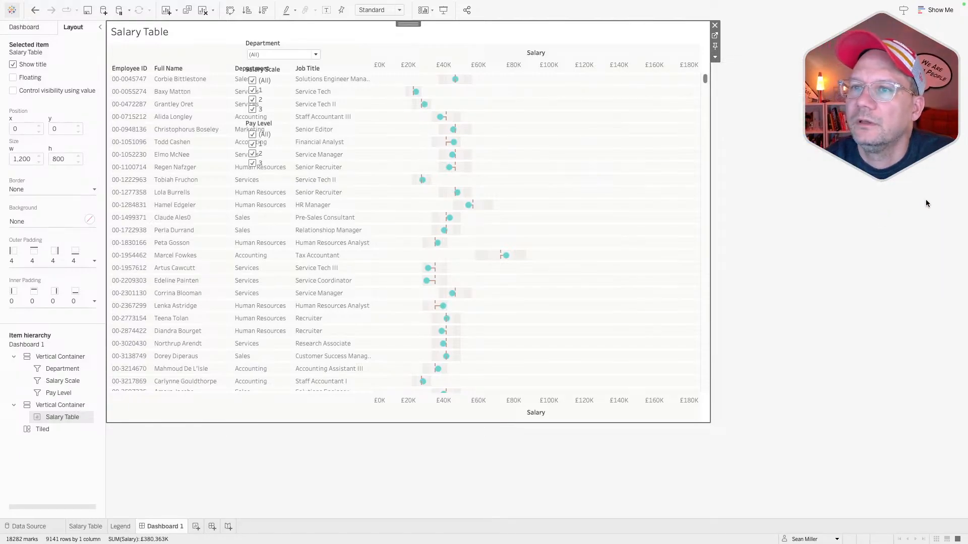
Step: Place the Pay Level filter above Salary Scale and dock the floating filter container as tiled above the Salary Table
{"action": "left_click", "coordinate": [274, 124]}
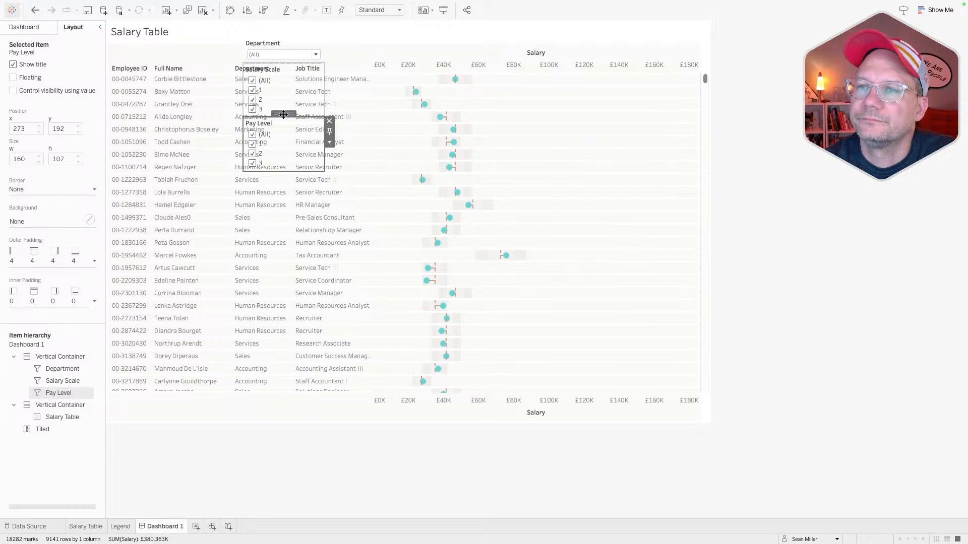
{"action": "left_click_drag", "start_coordinate": [283, 114], "coordinate": [284, 63]}
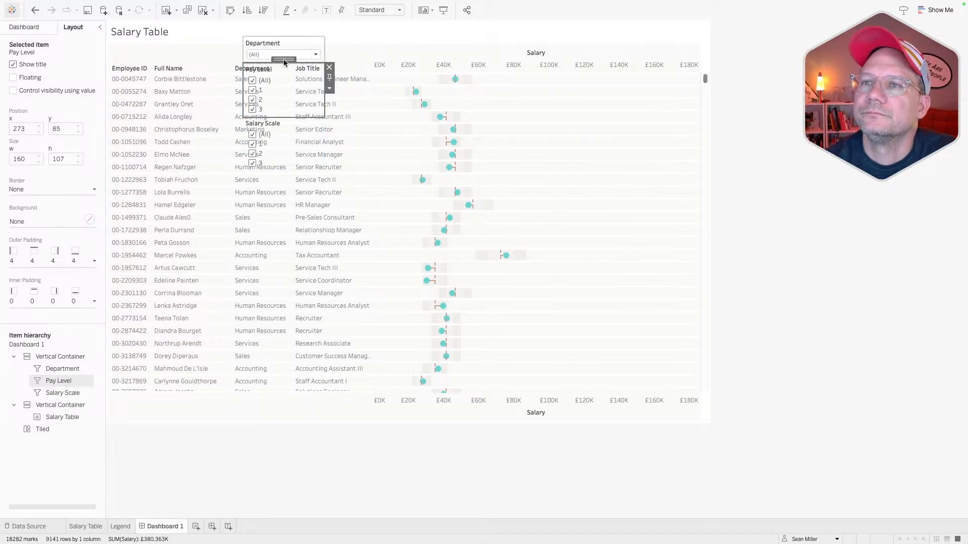
{"action": "double_click", "coordinate": [284, 60]}
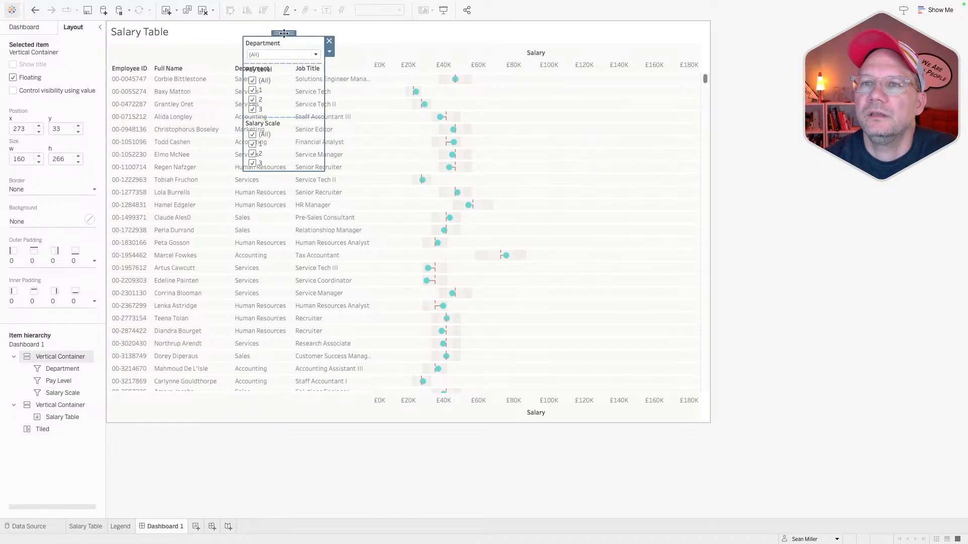
{"action": "left_click", "coordinate": [294, 31]}
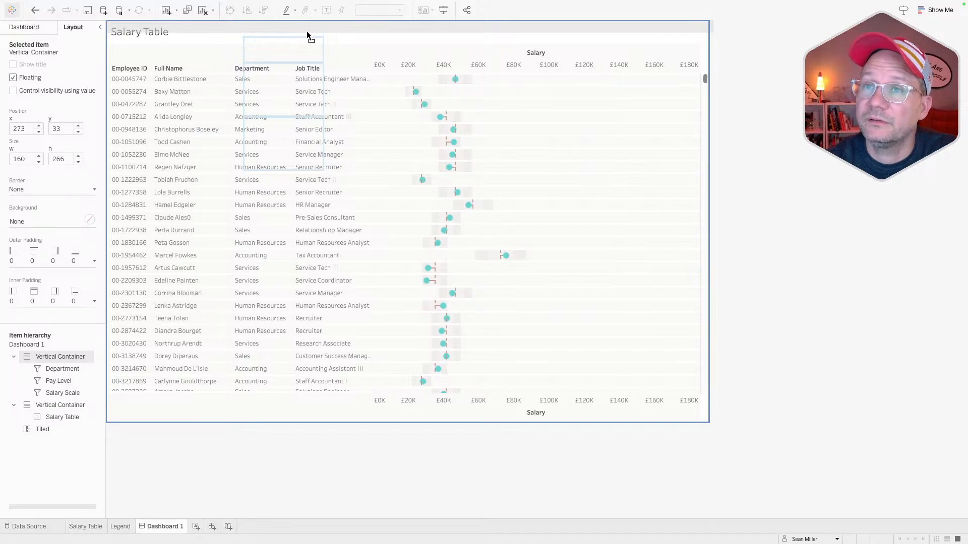
{"action": "left_click_drag", "start_coordinate": [306, 31], "coordinate": [306, 30]}
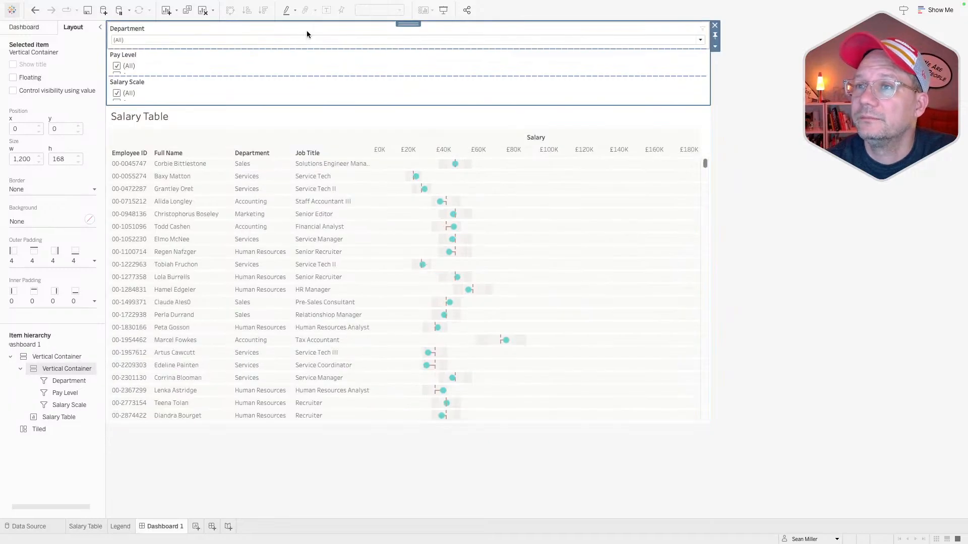
Step: Add a tiled horizontal container between the filters and the Salary Table
{"action": "left_click", "coordinate": [213, 68]}
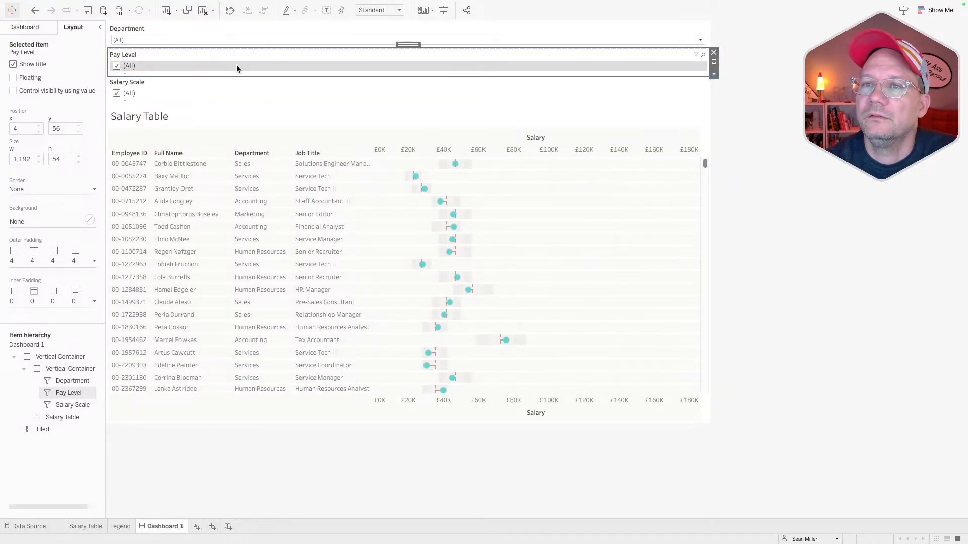
{"action": "scroll", "coordinate": [237, 65], "scroll_direction": "down", "scroll_amount": 1}
{"action": "left_click", "coordinate": [27, 32]}
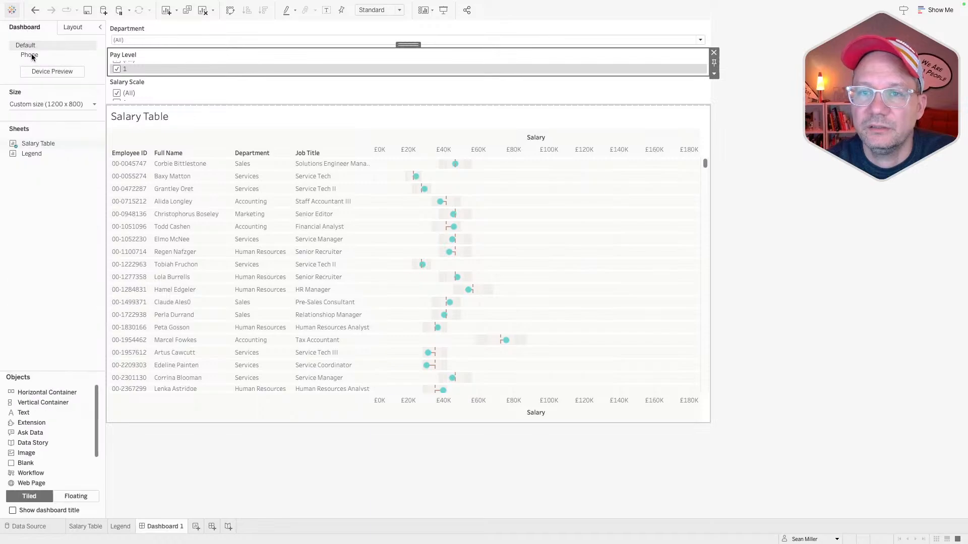
{"action": "left_click_drag", "start_coordinate": [34, 395], "coordinate": [325, 124]}
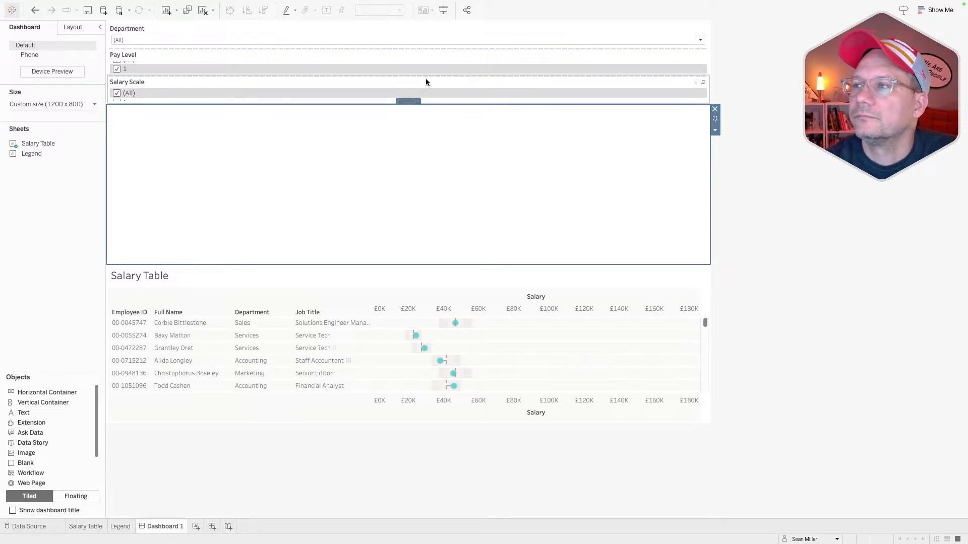
Step: Move the filters into the new horizontal container side by side in the order Department, Pay Level, Salary Scale
{"action": "left_click", "coordinate": [396, 78]}
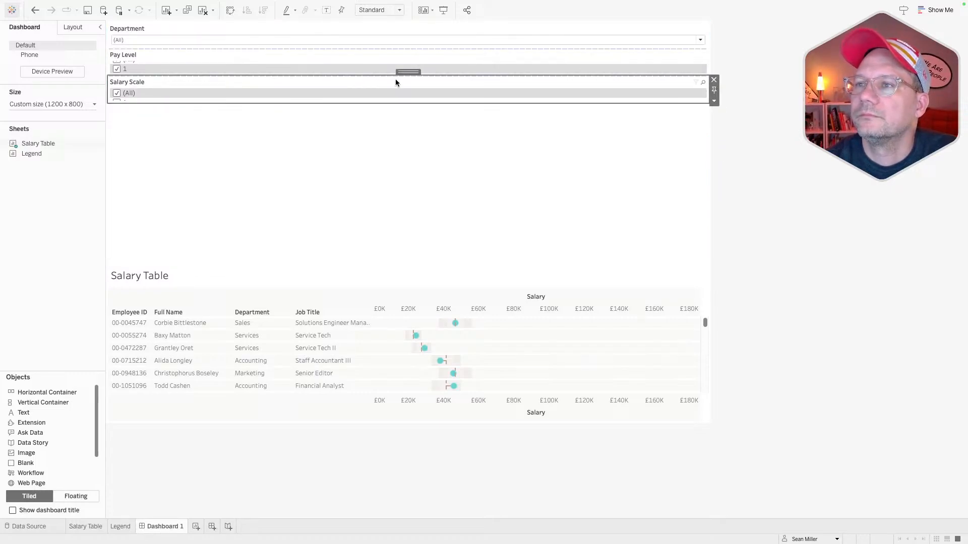
{"action": "left_click_drag", "start_coordinate": [396, 76], "coordinate": [385, 150]}
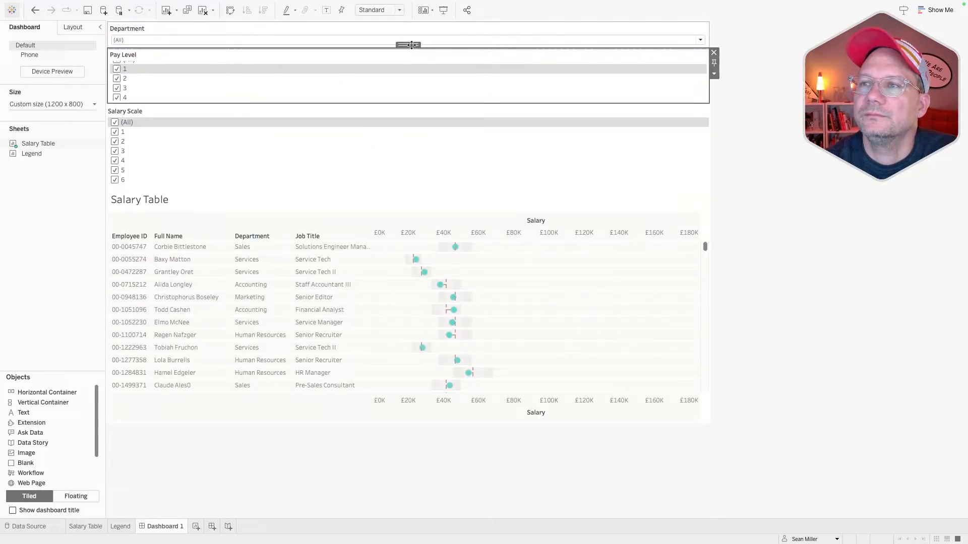
{"action": "left_click_drag", "start_coordinate": [409, 45], "coordinate": [264, 130]}
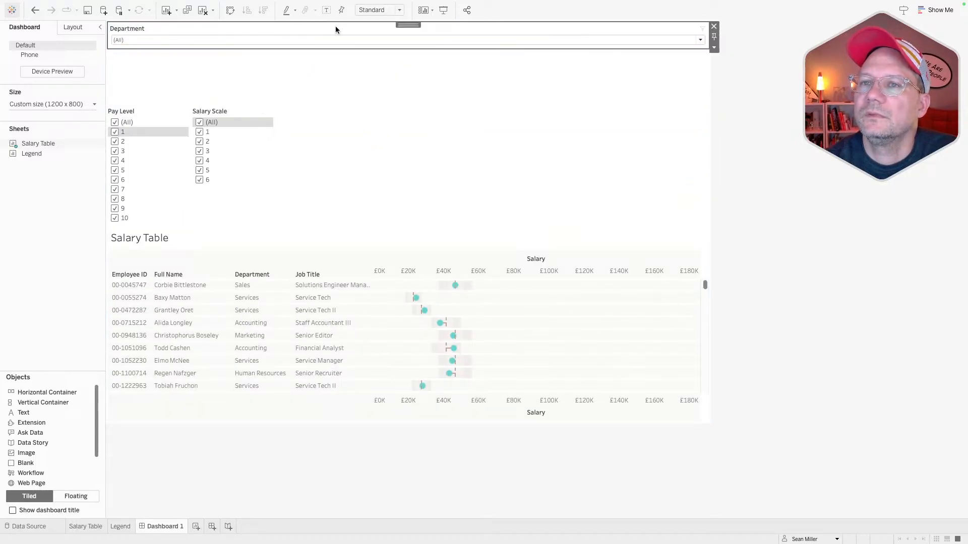
{"action": "left_click_drag", "start_coordinate": [408, 24], "coordinate": [116, 156]}
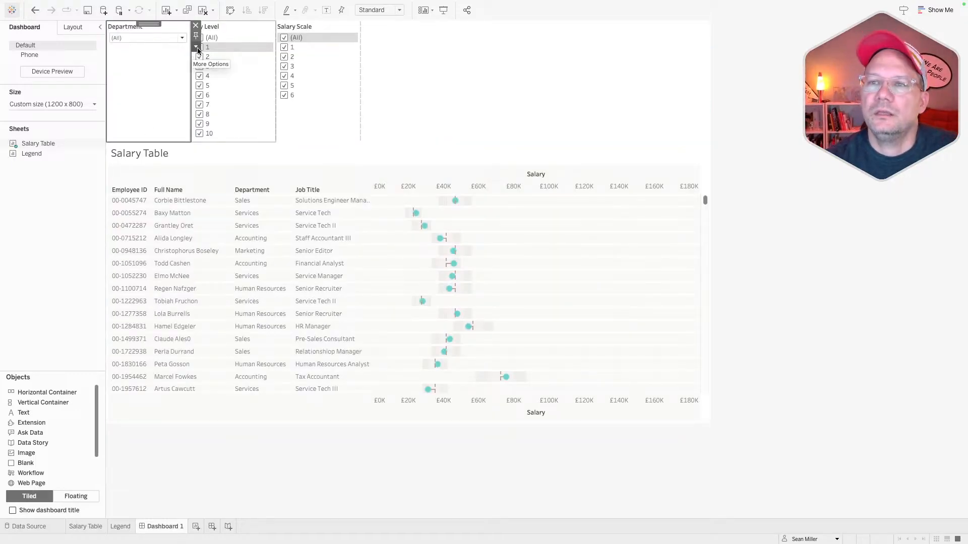
Step: Change the Pay Level and Salary Scale filters to Multiple Values (dropdown) controls
{"action": "left_click", "coordinate": [238, 28]}
{"action": "left_click", "coordinate": [280, 47]}
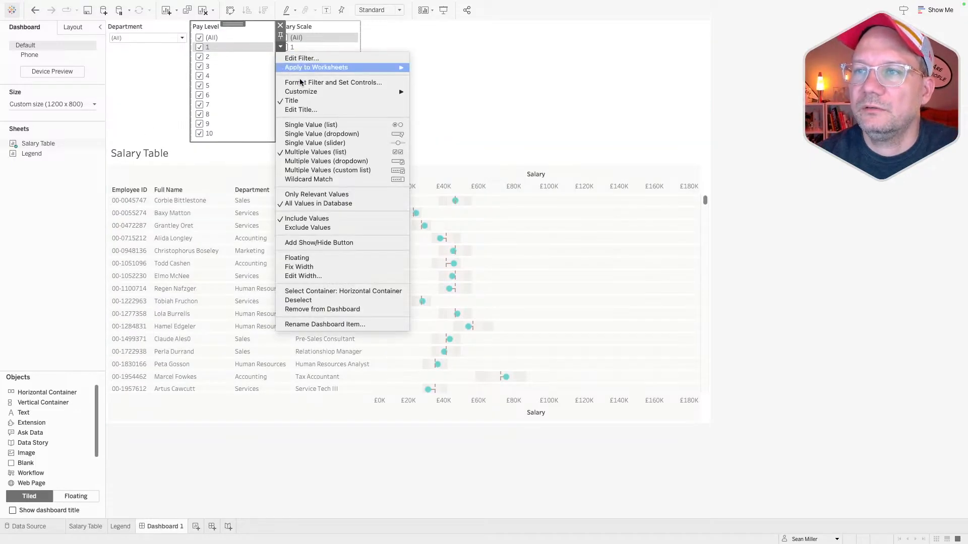
{"action": "left_click", "coordinate": [329, 29]}
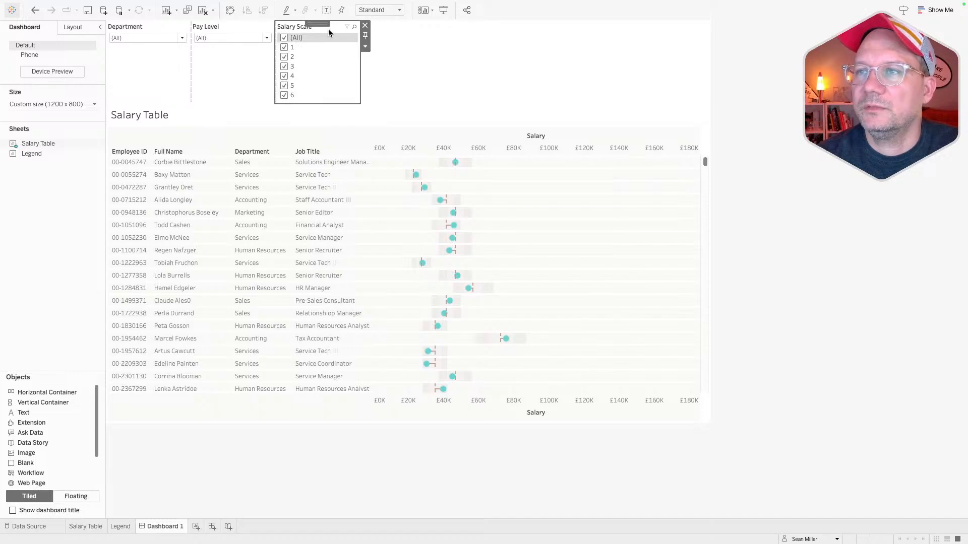
{"action": "left_click", "coordinate": [365, 46]}
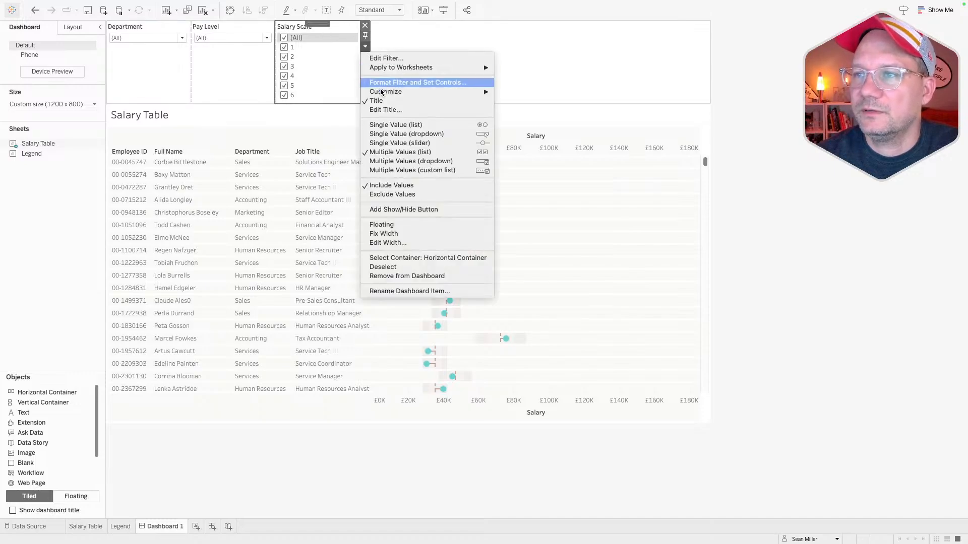
{"action": "left_click", "coordinate": [394, 160]}
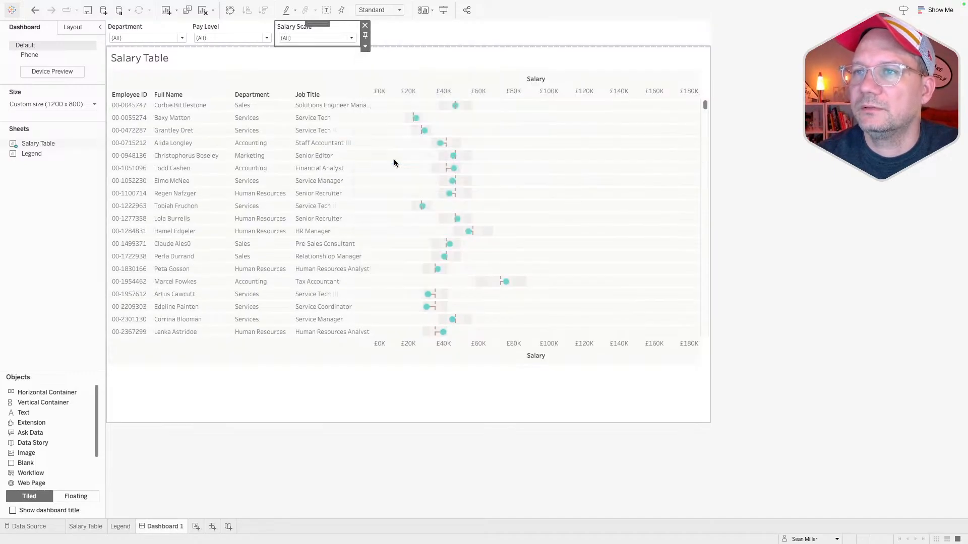
Step: Hide the title of the Salary Table on the dashboard
{"action": "right_click", "coordinate": [413, 56]}
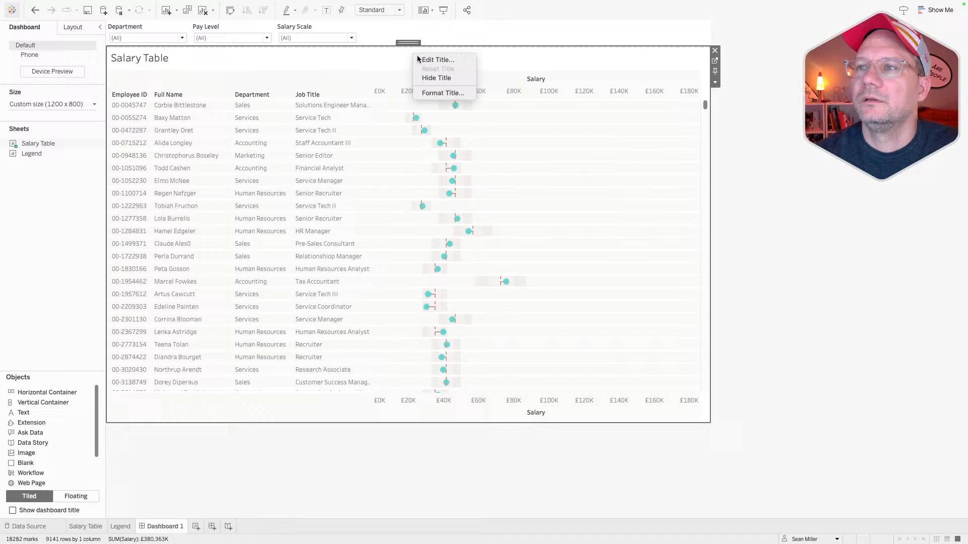
{"action": "left_click", "coordinate": [432, 78]}
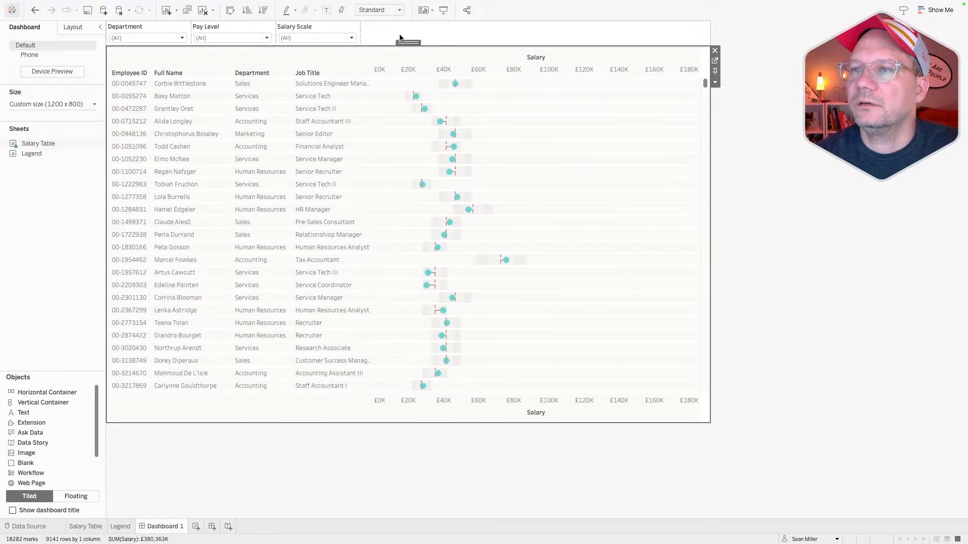
Step: Set the dashboard's default shading to the off-white #FAF9F8 sampled from the screen
{"action": "mouse_move", "coordinate": [237, 3]}
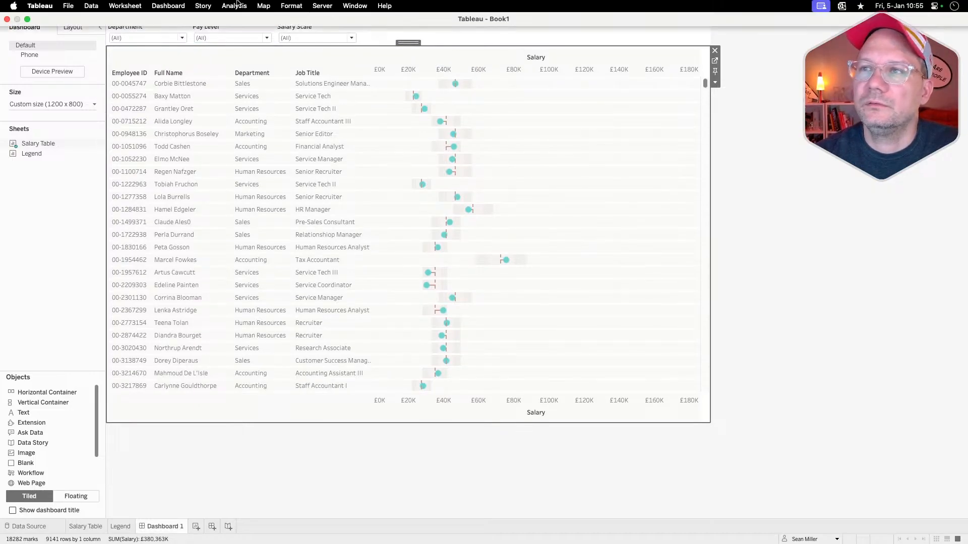
{"action": "left_click", "coordinate": [296, 7]}
{"action": "left_click", "coordinate": [309, 21]}
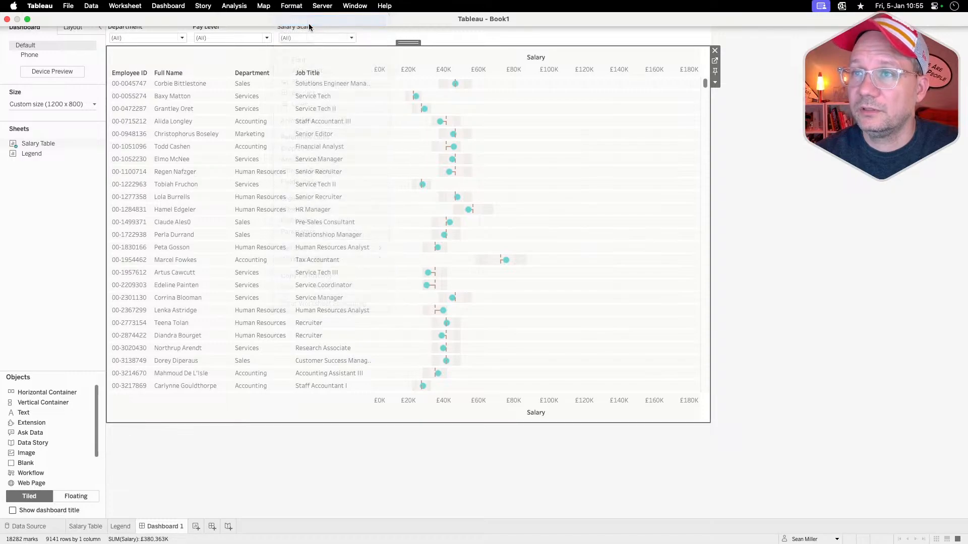
{"action": "left_click", "coordinate": [70, 61]}
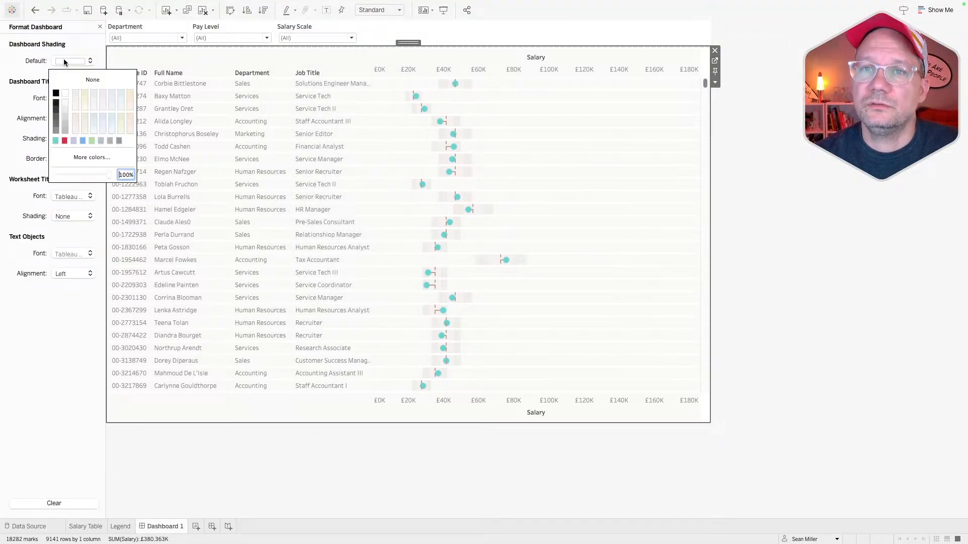
{"action": "left_click", "coordinate": [75, 156]}
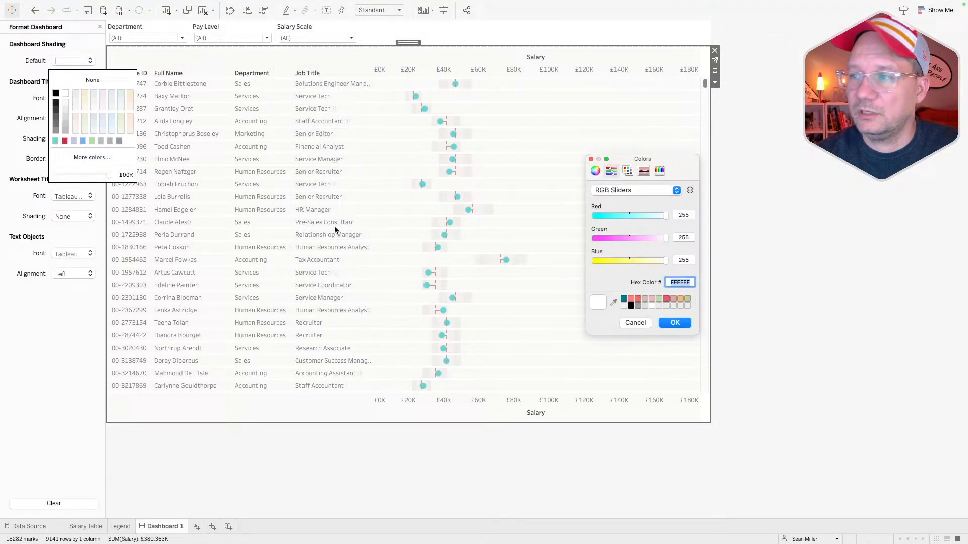
{"action": "left_click", "coordinate": [612, 303]}
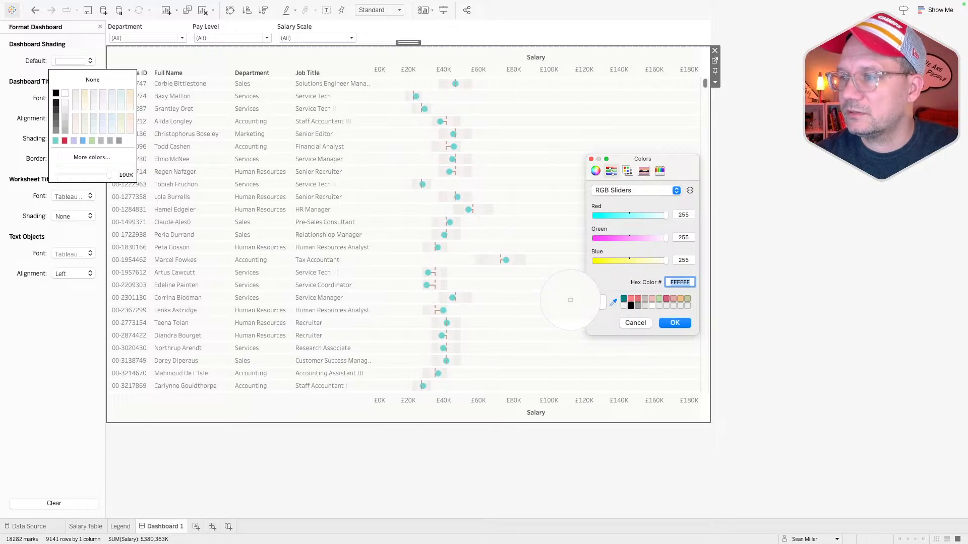
{"action": "left_click", "coordinate": [570, 300]}
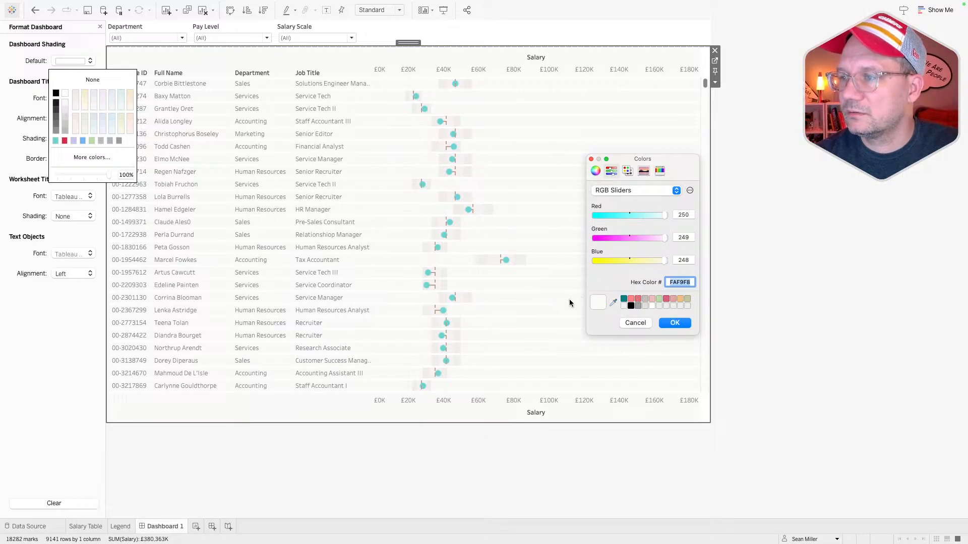
{"action": "left_click", "coordinate": [674, 323]}
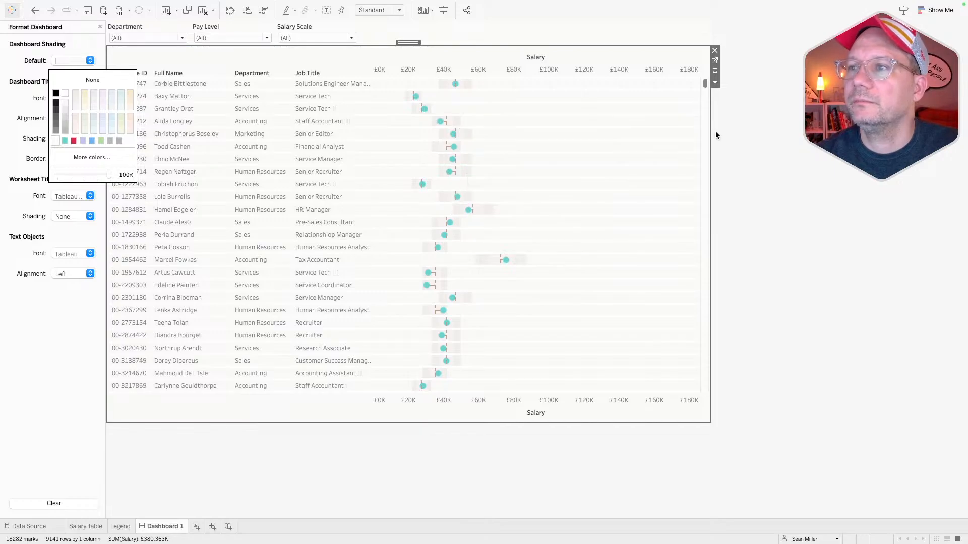
{"action": "left_click", "coordinate": [787, 136]}
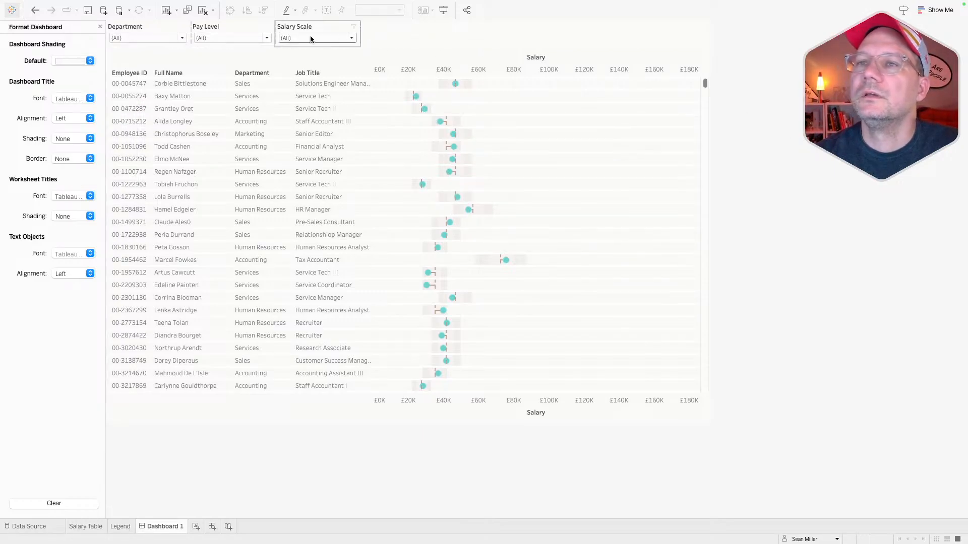
Step: Check the reference dashboard in the browser and make the filter container slightly taller above the Salary Table
{"action": "key", "text": "super+Tab"}
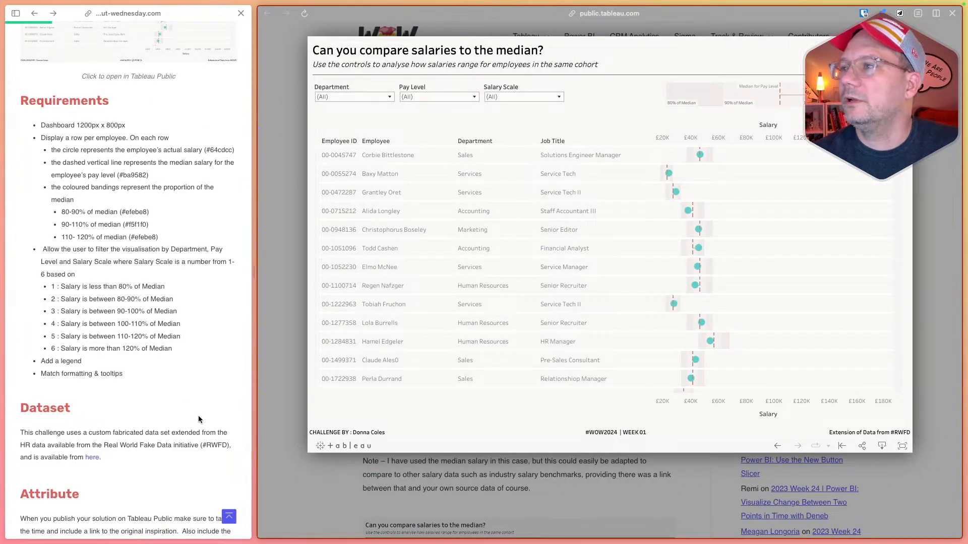
{"action": "key", "text": "super+Tab"}
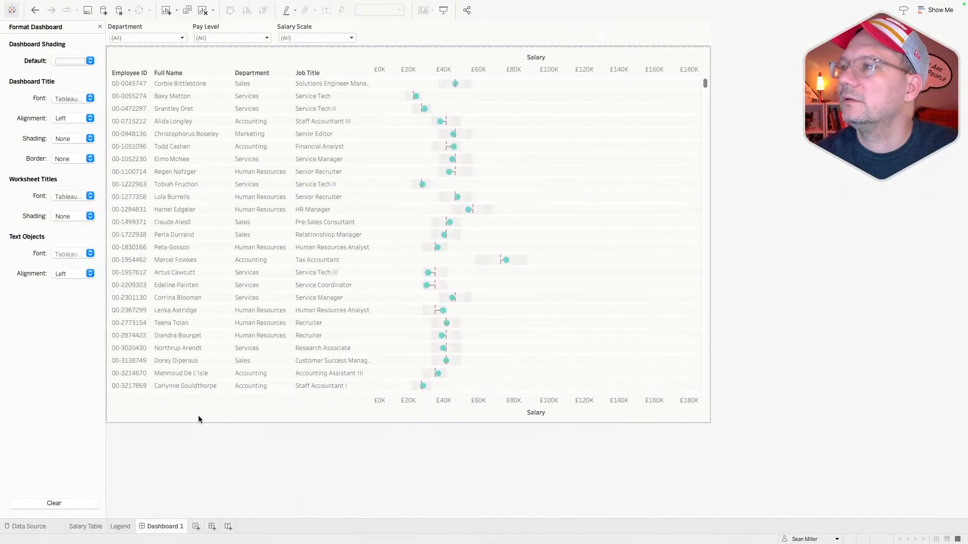
{"action": "left_click_drag", "start_coordinate": [410, 47], "coordinate": [410, 60]}
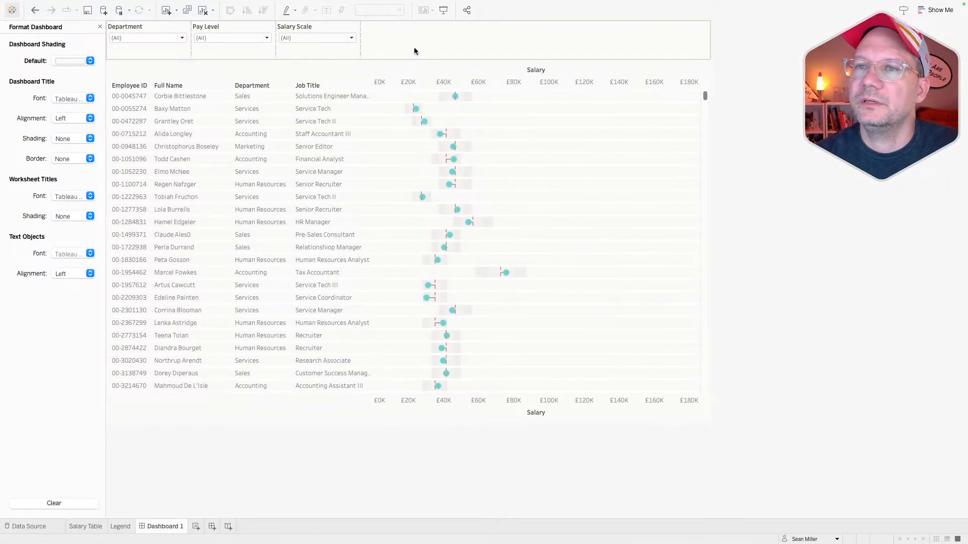
Step: Set the outer padding of the main vertical container to 20 on all sides
{"action": "left_click", "coordinate": [415, 49]}
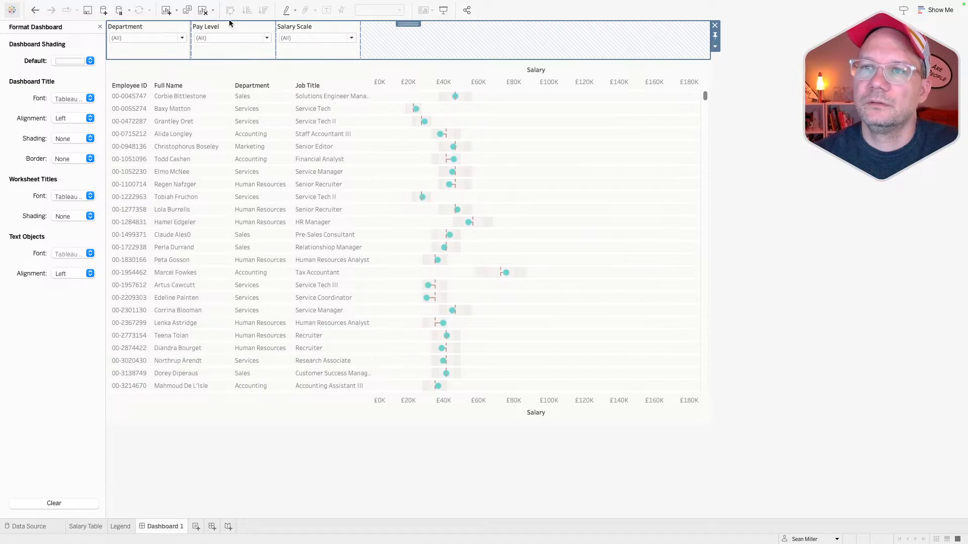
{"action": "double_click", "coordinate": [408, 24]}
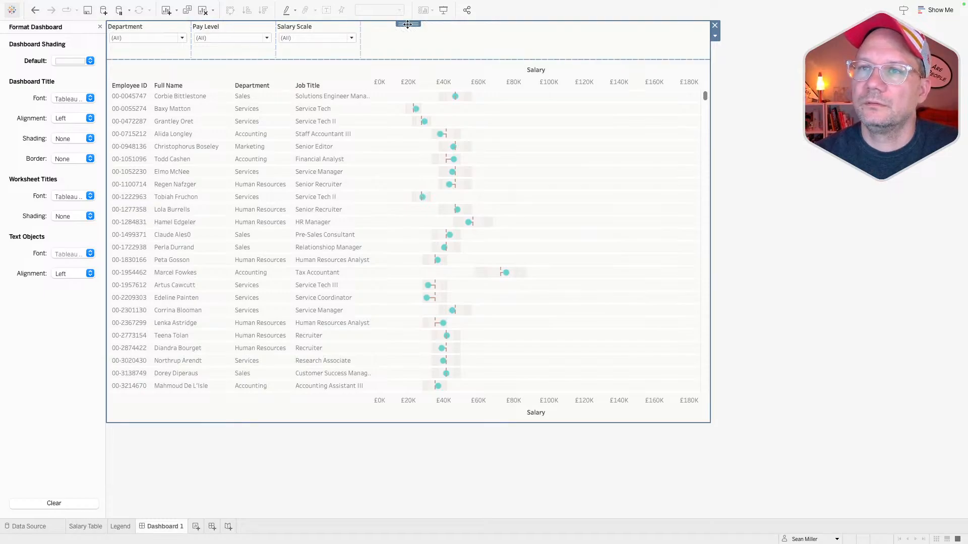
{"action": "left_click", "coordinate": [100, 27]}
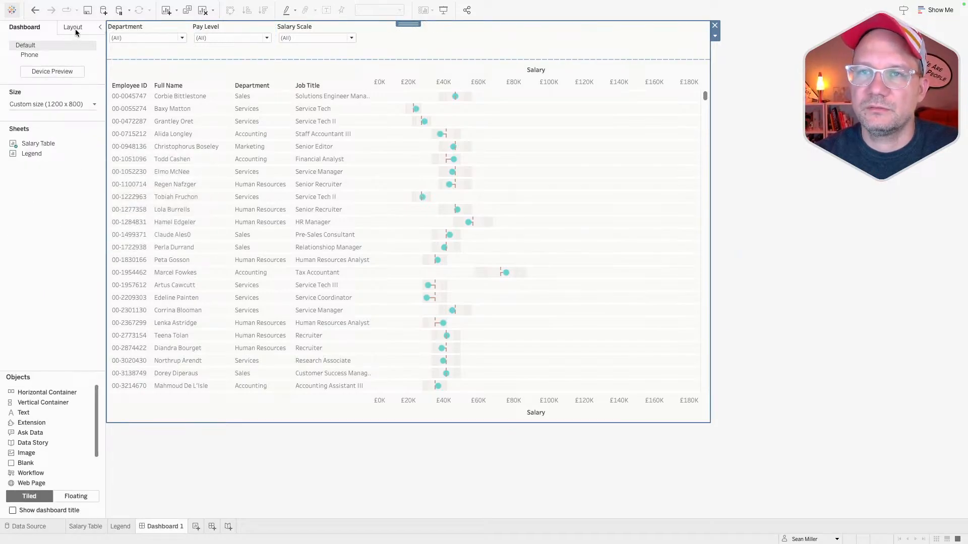
{"action": "left_click", "coordinate": [75, 32]}
{"action": "left_click", "coordinate": [70, 261]}
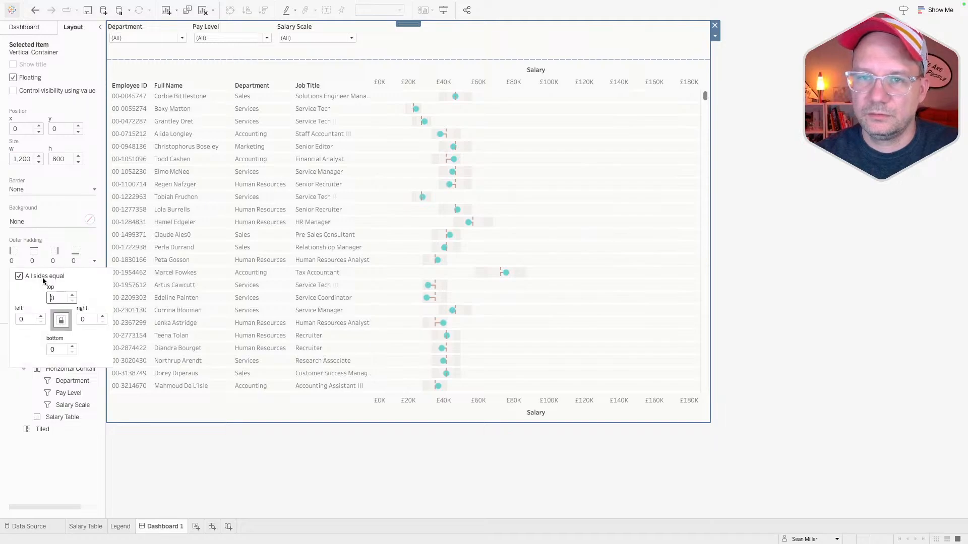
{"action": "type", "text": "20"}
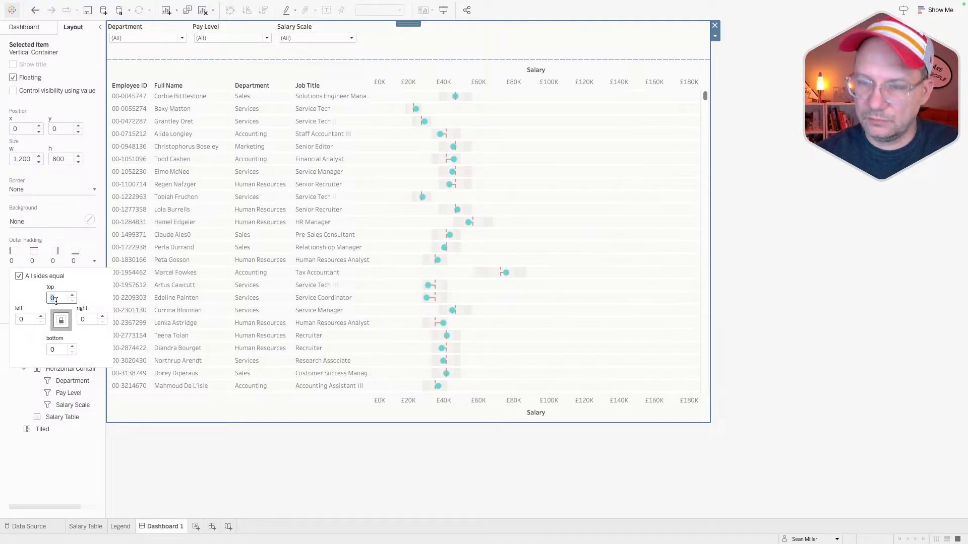
{"action": "key", "text": "Return"}
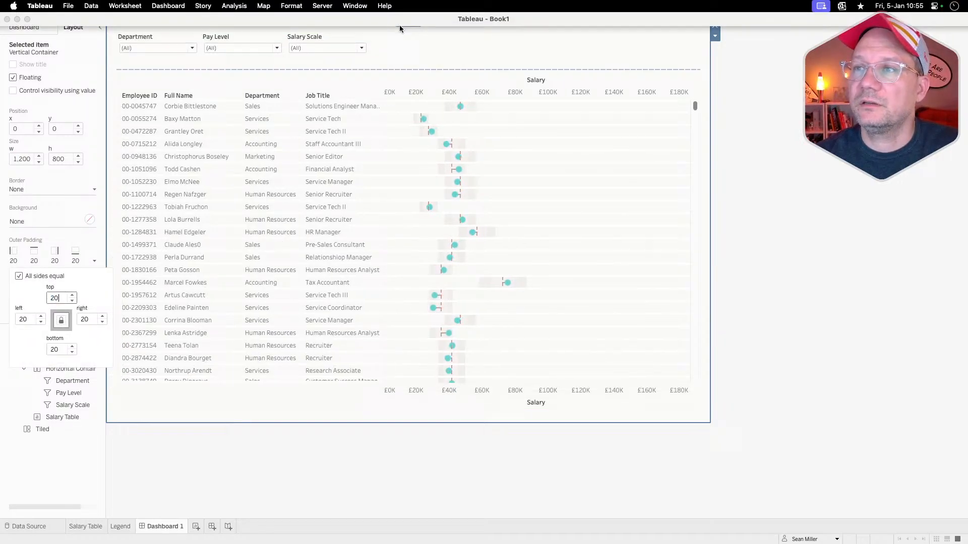
{"action": "left_click", "coordinate": [782, 65]}
Step: Add the Legend sheet as a floating object beside the filters, overlapping the upper part of the Salary Table
{"action": "left_click", "coordinate": [25, 27]}
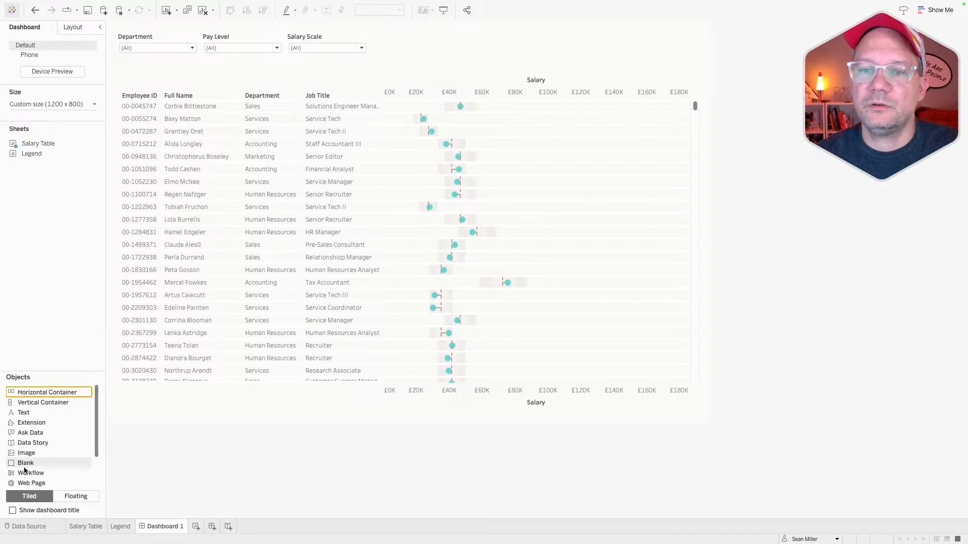
{"action": "left_click", "coordinate": [76, 496]}
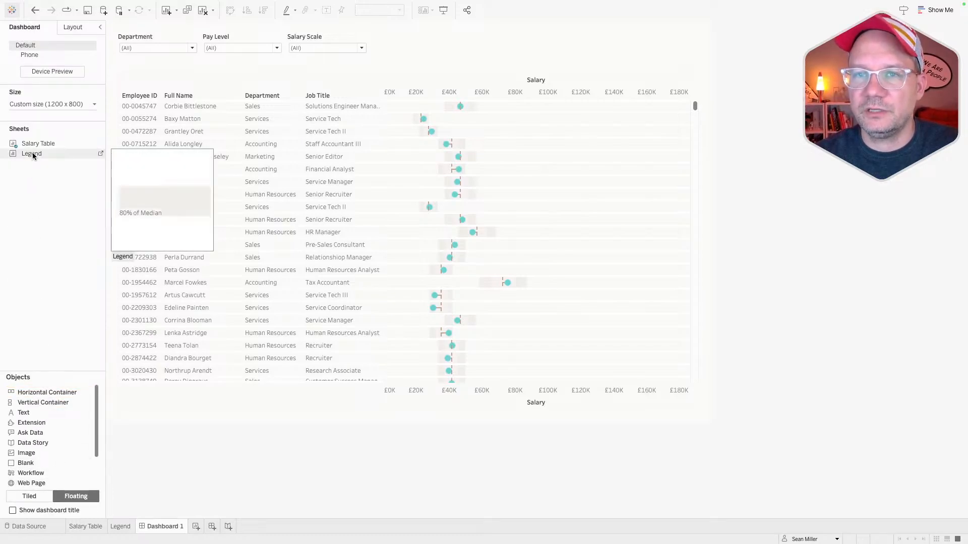
{"action": "left_click_drag", "start_coordinate": [32, 153], "coordinate": [408, 33]}
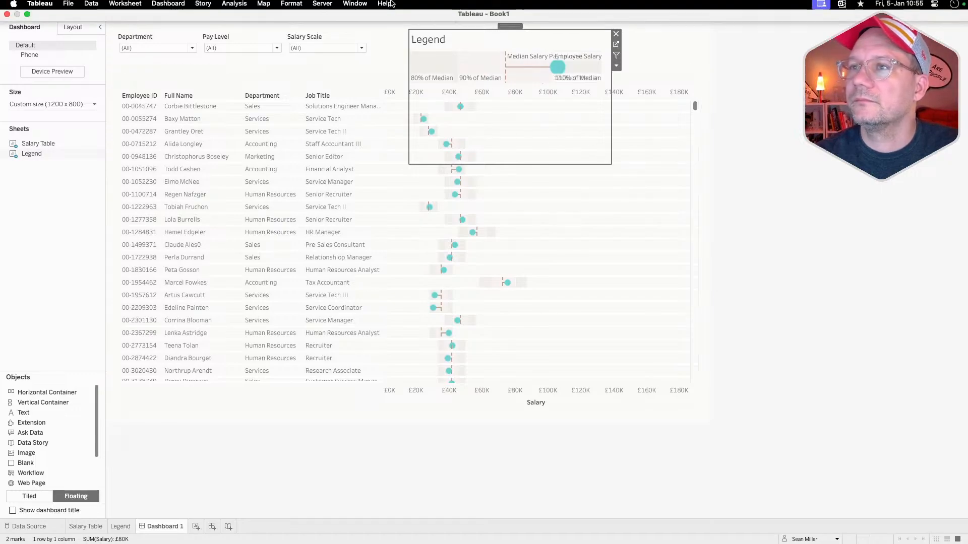
Step: Fit the Legend to Entire View and widen it from the Salary Scale filter to the table's right edge
{"action": "left_click", "coordinate": [399, 11]}
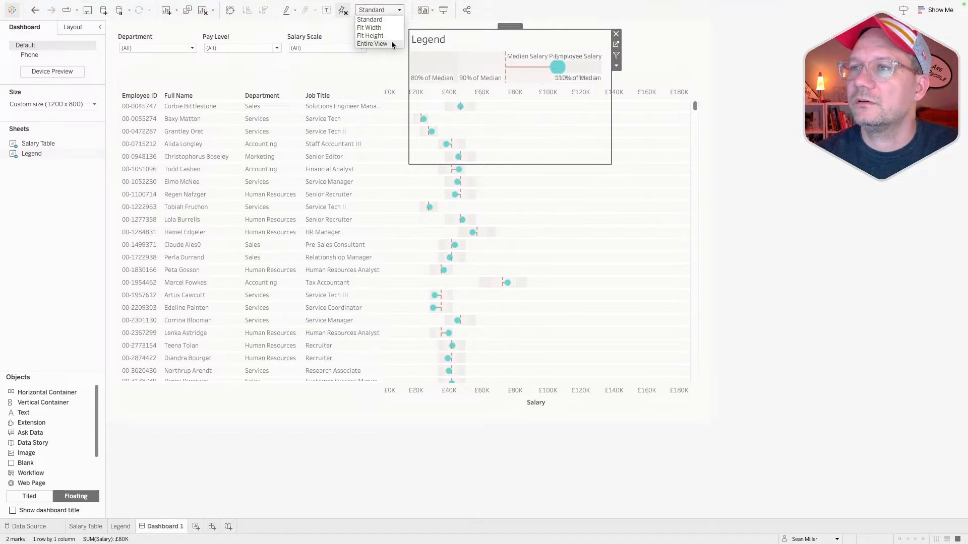
{"action": "left_click", "coordinate": [391, 43]}
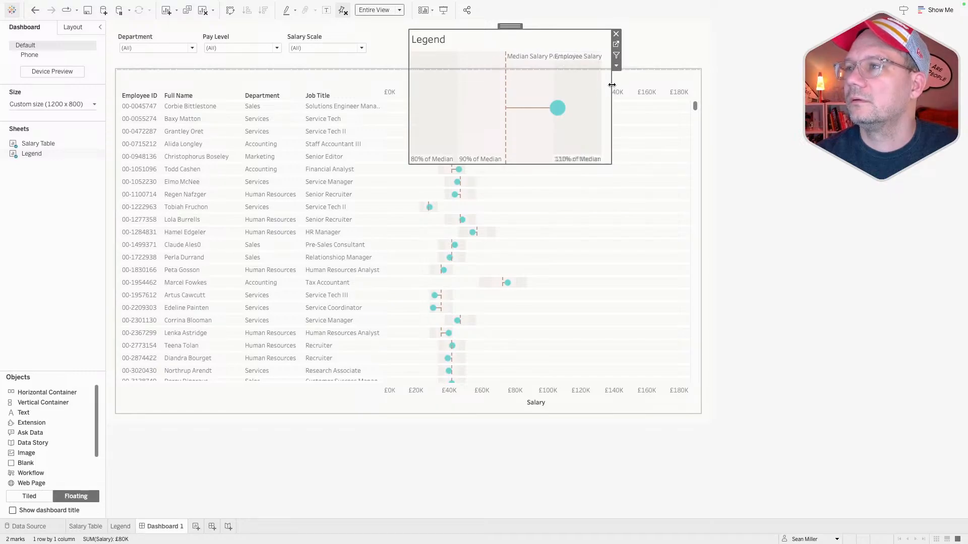
{"action": "left_click_drag", "start_coordinate": [611, 85], "coordinate": [701, 80]}
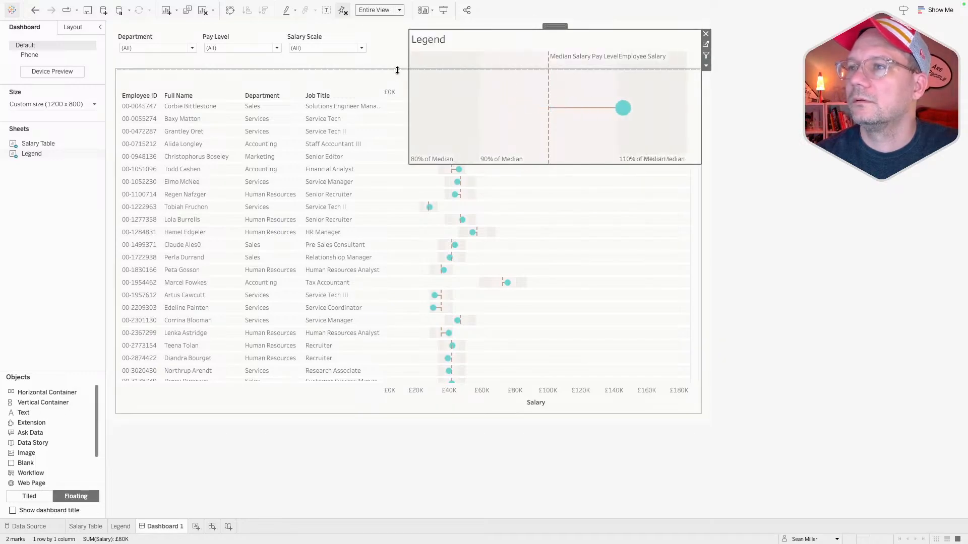
{"action": "left_click_drag", "start_coordinate": [410, 66], "coordinate": [372, 65]}
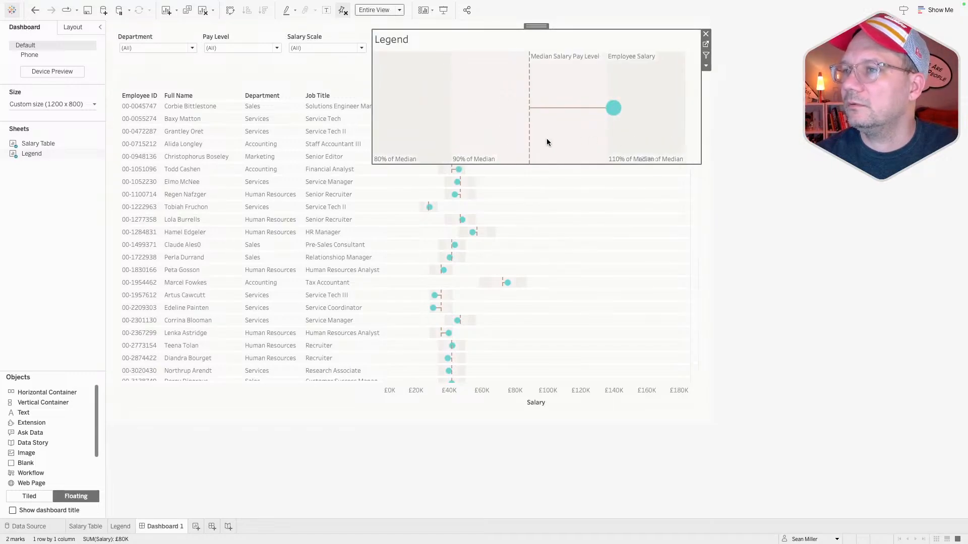
Step: Set the font size of the Legend's 90% and 110% of Median band labels to 7
{"action": "left_click", "coordinate": [463, 160]}
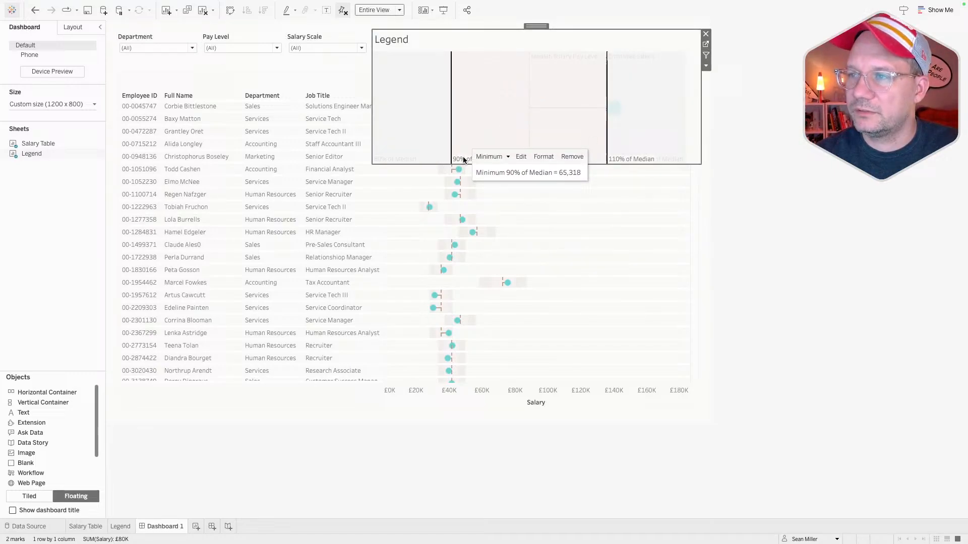
{"action": "left_click", "coordinate": [544, 156]}
{"action": "left_click", "coordinate": [89, 119]}
{"action": "left_click", "coordinate": [64, 154]}
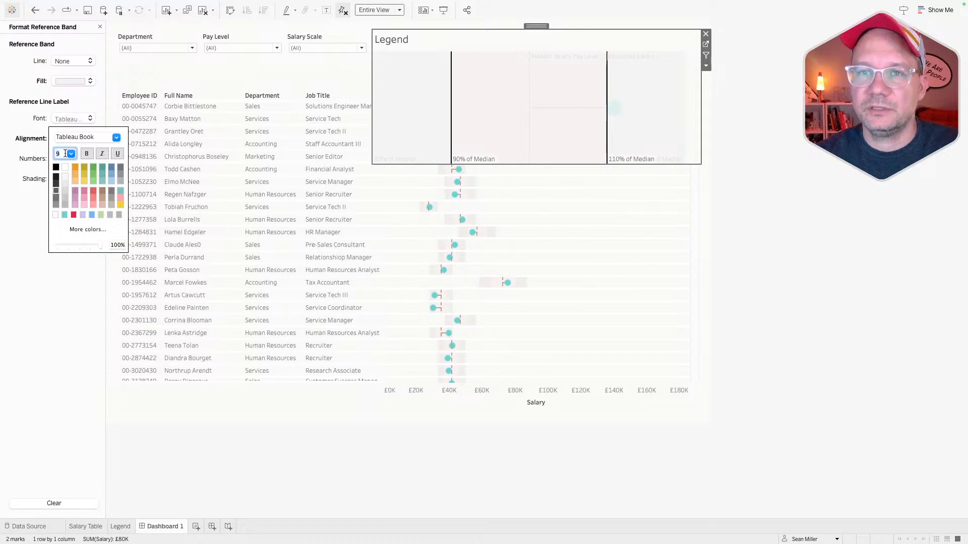
{"action": "key", "text": "Tab"}
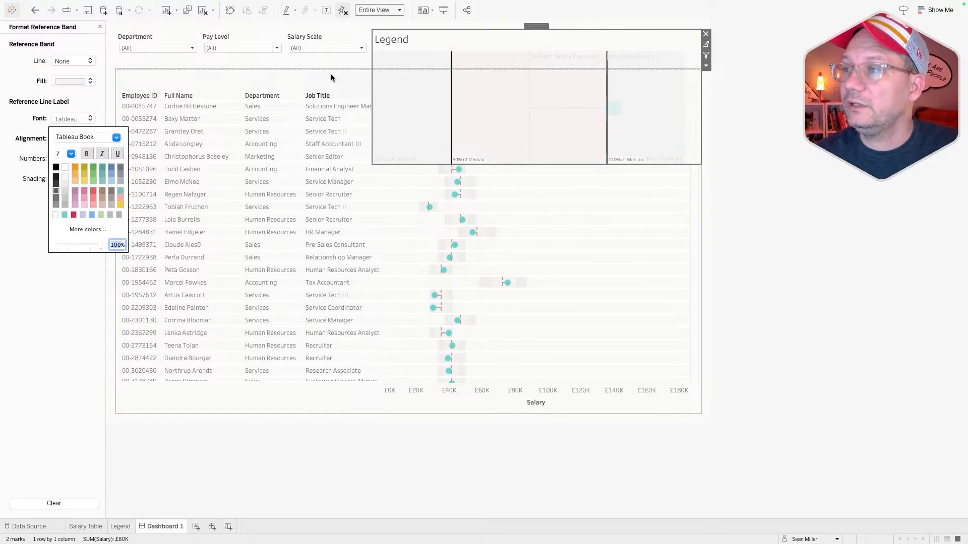
Step: Set the font size of the Legend's 80% and 120% of Median band labels to 7
{"action": "left_click", "coordinate": [395, 159]}
{"action": "left_click", "coordinate": [89, 119]}
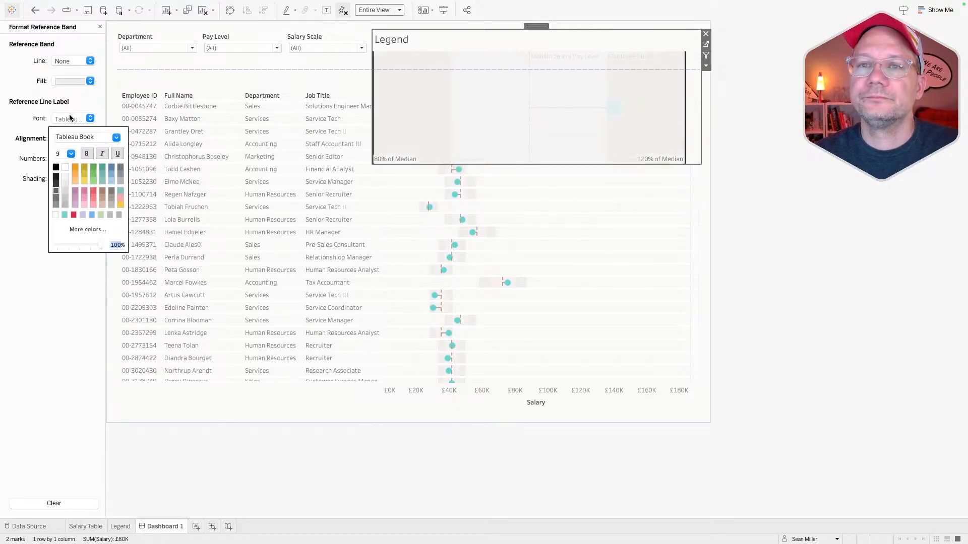
{"action": "type", "text": "7"}
{"action": "key", "text": "Tab"}
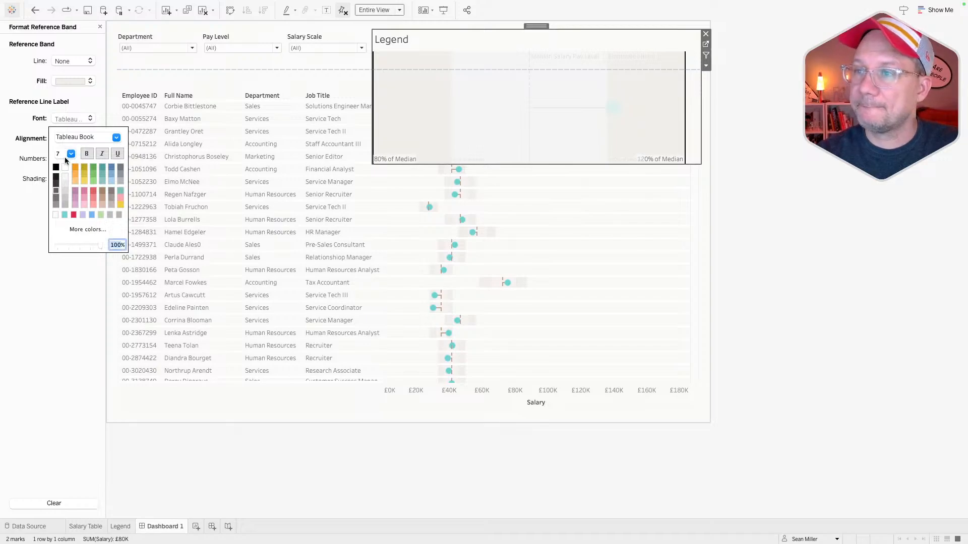
{"action": "left_click", "coordinate": [747, 130]}
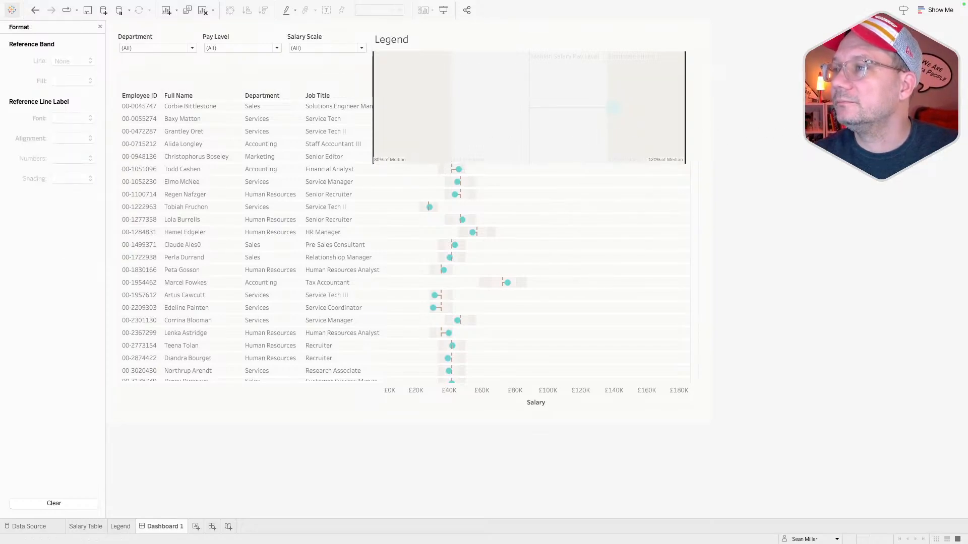
Step: Change the font size of the Legend's Median Salary Pay Level reference line label
{"action": "left_click", "coordinate": [563, 57]}
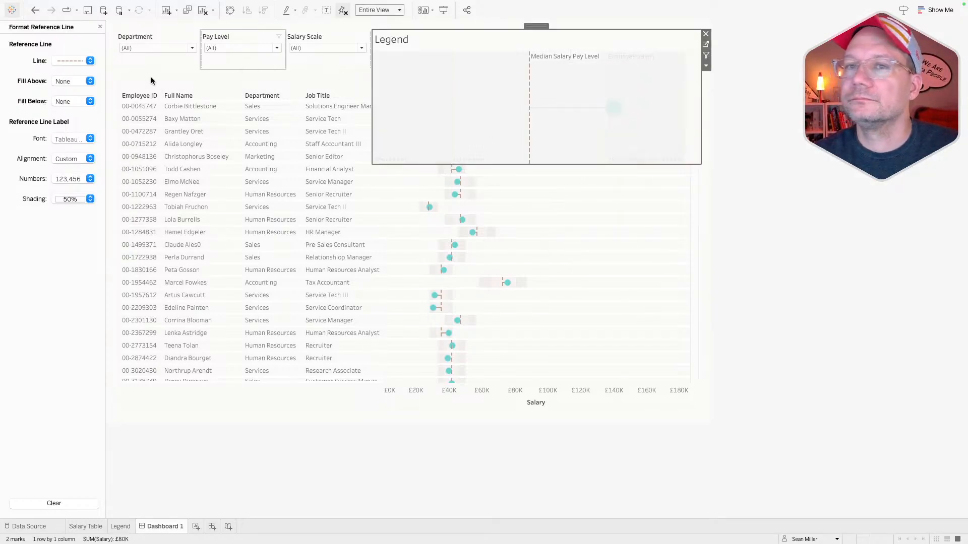
{"action": "left_click", "coordinate": [71, 139]}
{"action": "left_click", "coordinate": [62, 175]}
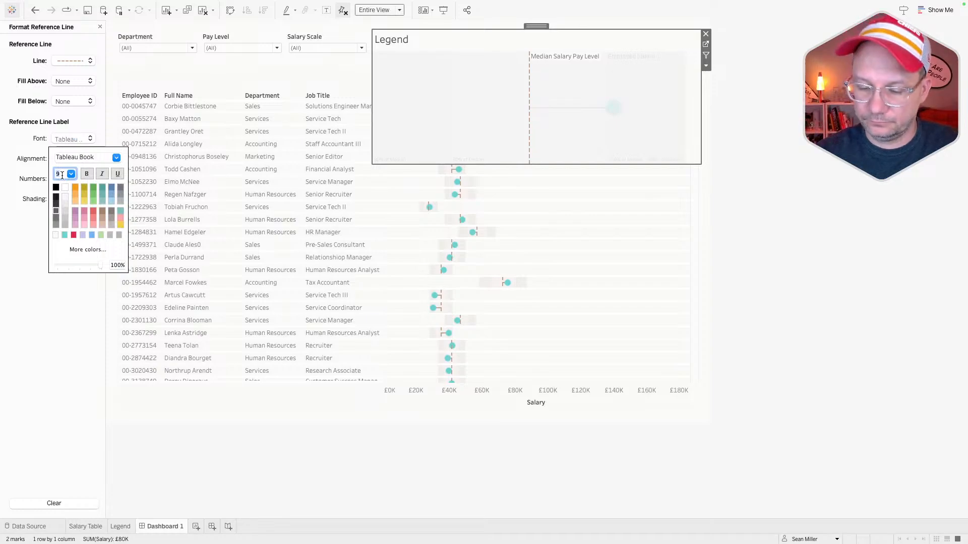
Step: Reduce the font size of the Legend's Employee Salary label to match the other reference line labels
{"action": "left_click", "coordinate": [625, 59]}
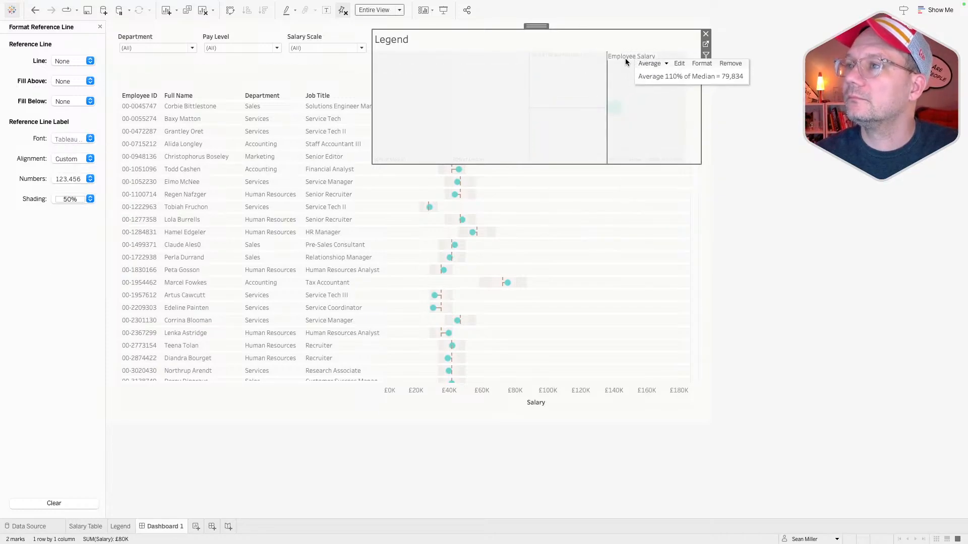
{"action": "left_click", "coordinate": [62, 179]}
{"action": "left_click", "coordinate": [67, 159]}
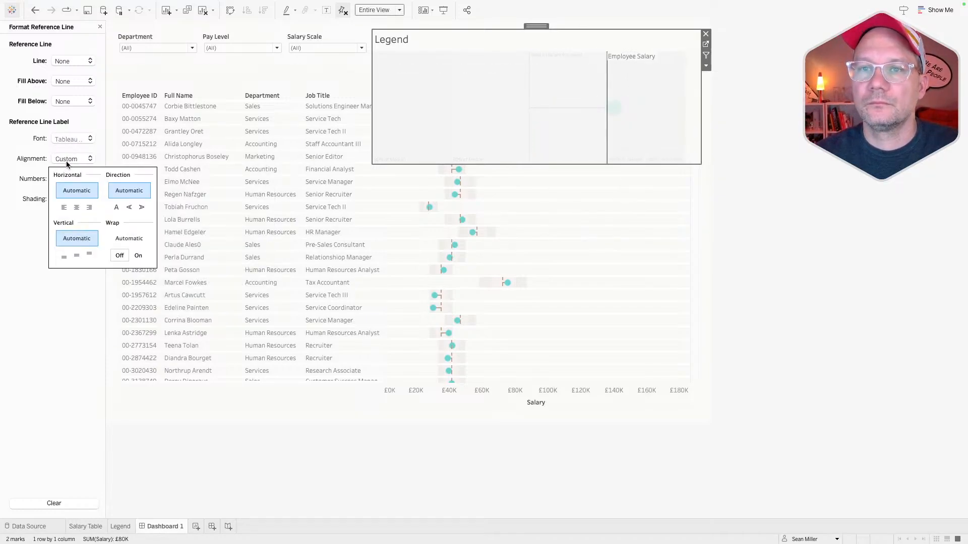
{"action": "left_click", "coordinate": [69, 140]}
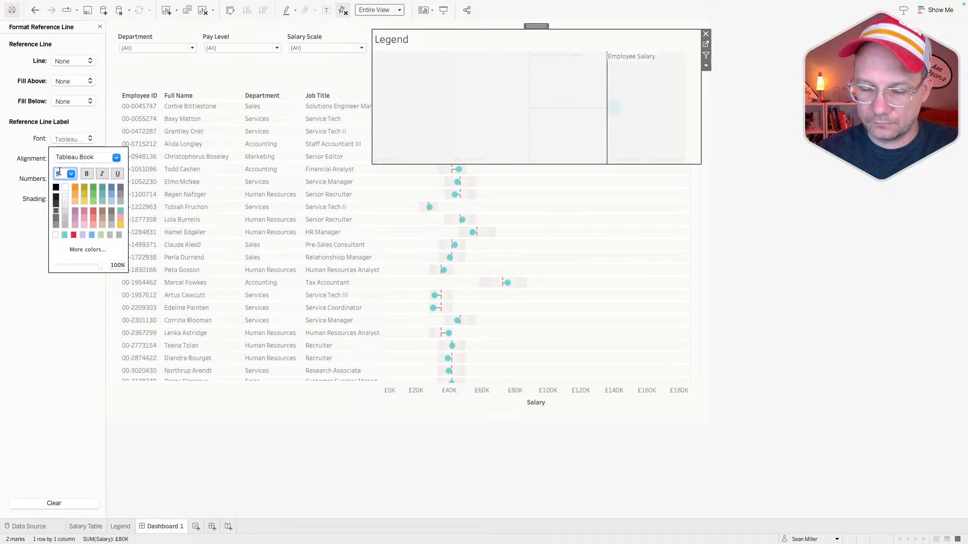
{"action": "left_click", "coordinate": [772, 106]}
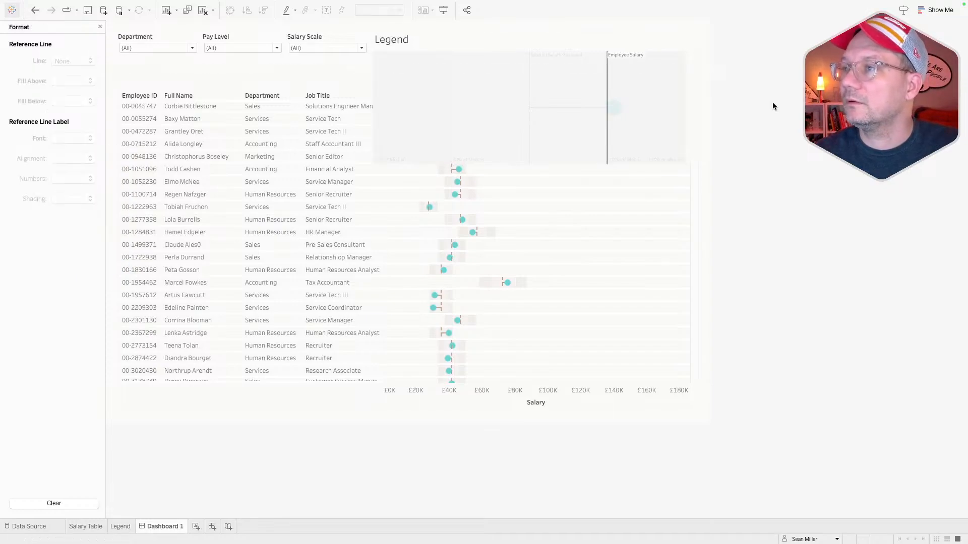
Step: Shrink the floating Legend's height to fit the filter row and hide its title
{"action": "left_click", "coordinate": [660, 80]}
{"action": "left_click", "coordinate": [636, 77]}
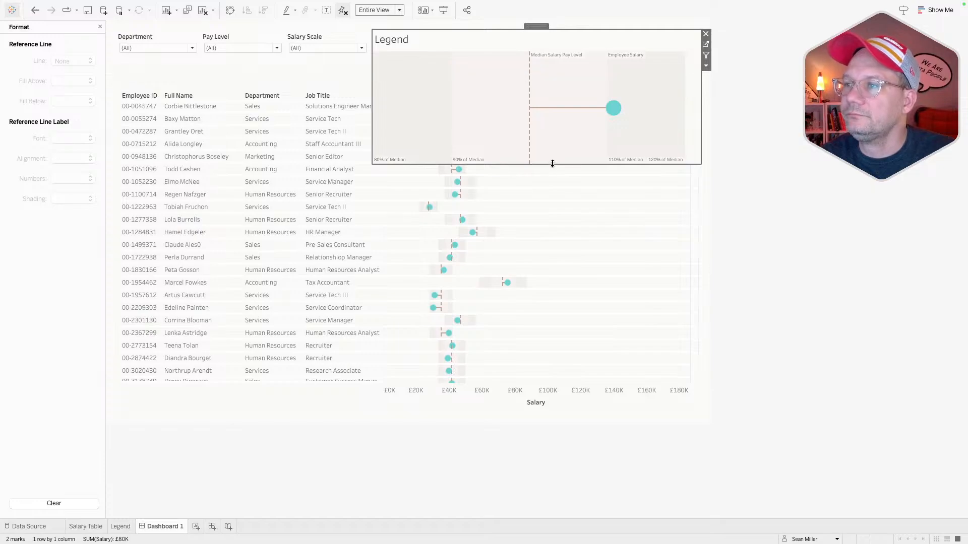
{"action": "left_click_drag", "start_coordinate": [552, 163], "coordinate": [564, 70]}
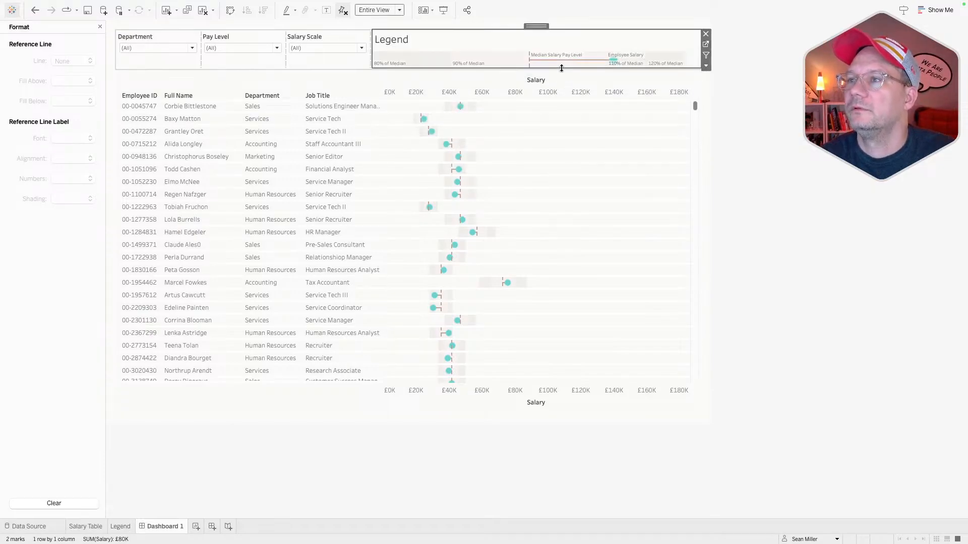
{"action": "right_click", "coordinate": [392, 40]}
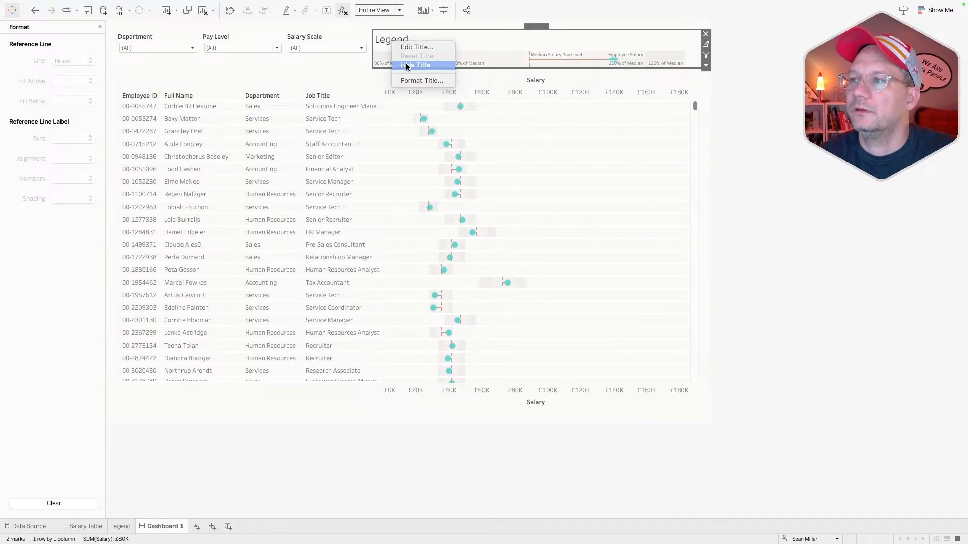
{"action": "left_click", "coordinate": [406, 64]}
{"action": "left_click", "coordinate": [797, 55]}
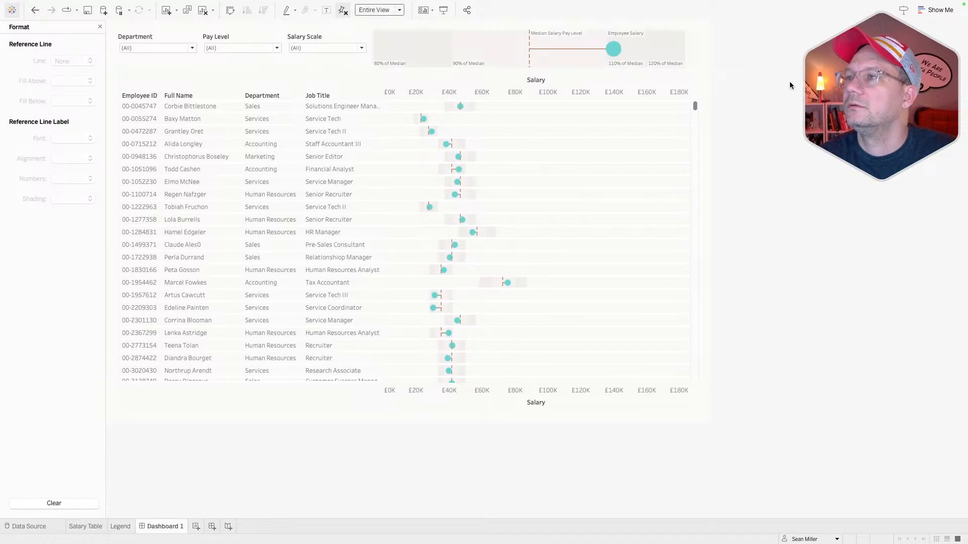
Step: Lower the Legend's top edge slightly towards the filter labels and close the formatting pane
{"action": "left_click", "coordinate": [483, 44]}
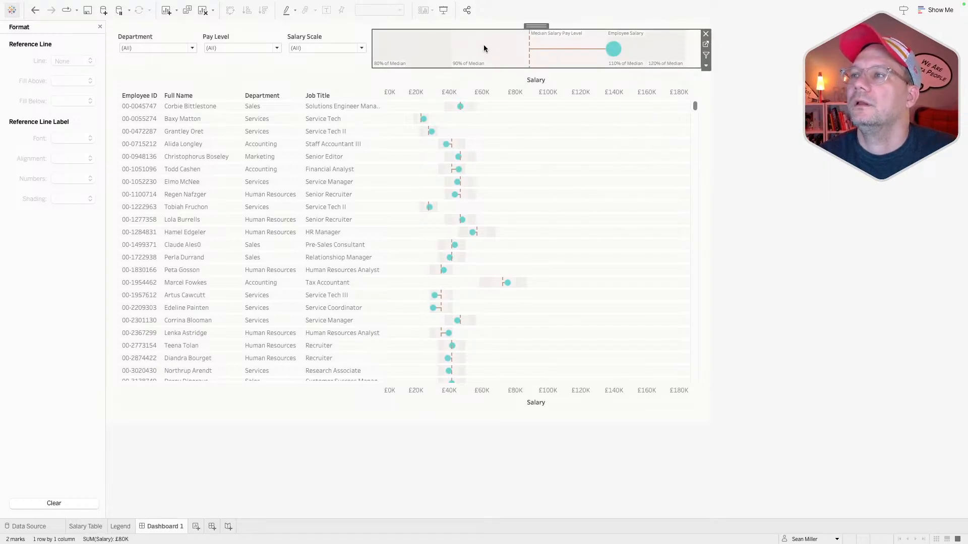
{"action": "left_click_drag", "start_coordinate": [482, 30], "coordinate": [481, 37]}
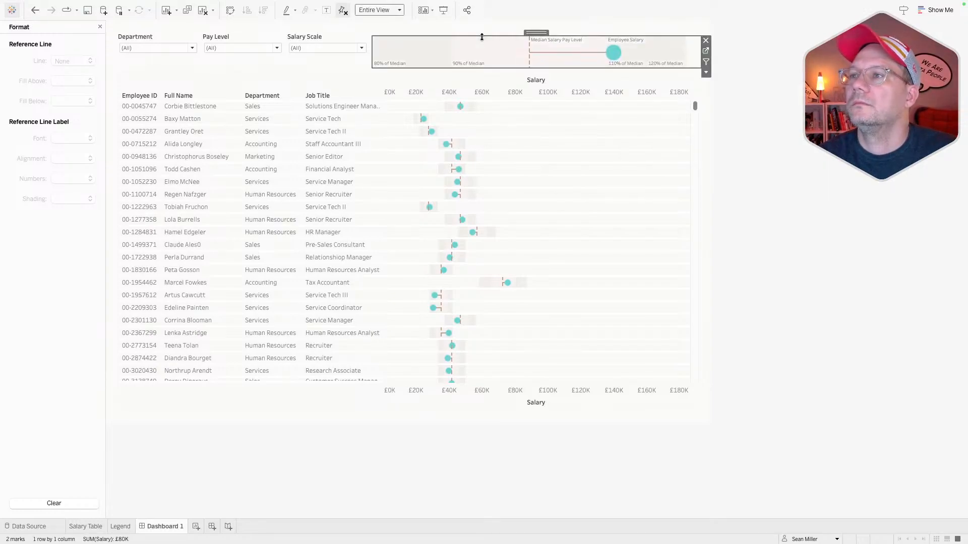
{"action": "left_click", "coordinate": [100, 28]}
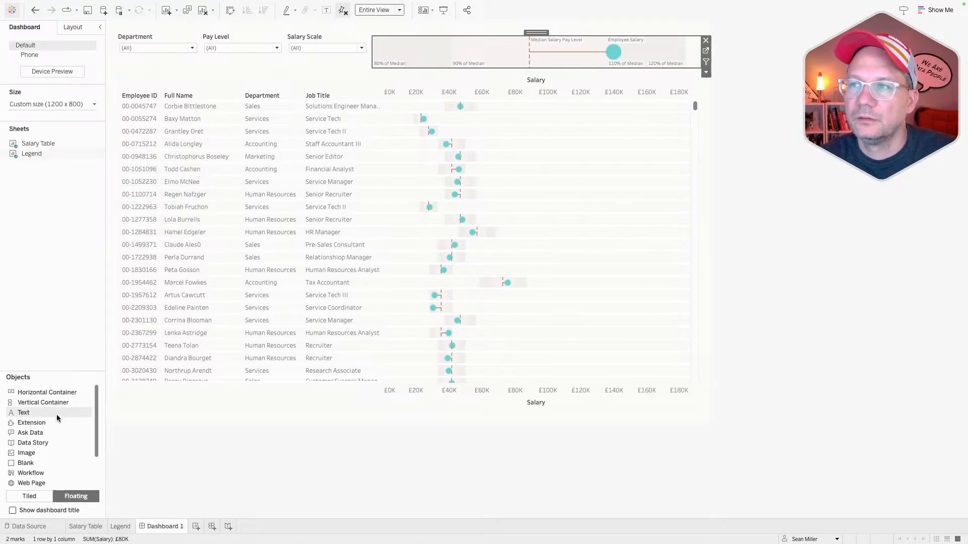
{"action": "key", "text": "super+Tab"}
{"action": "key", "text": "super+Tab"}
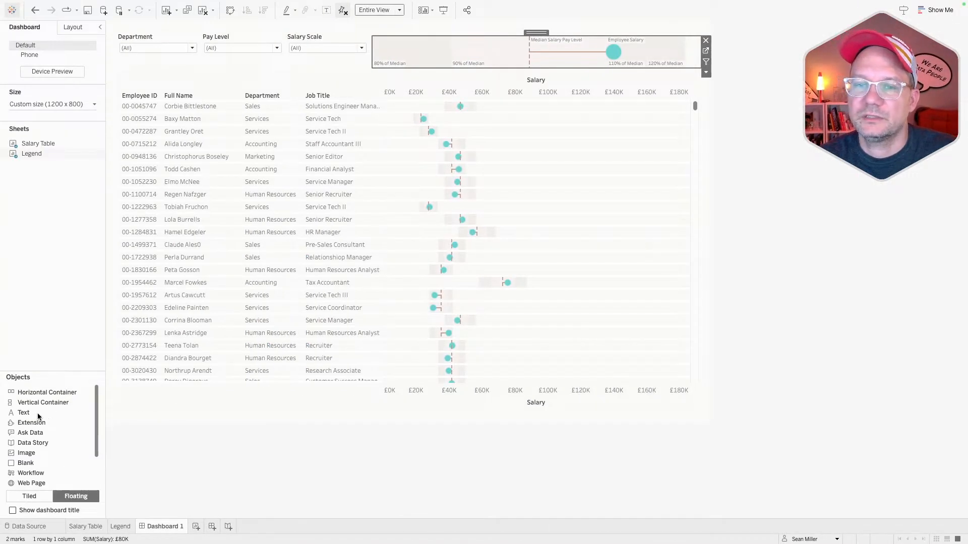
{"action": "left_click", "coordinate": [34, 411]}
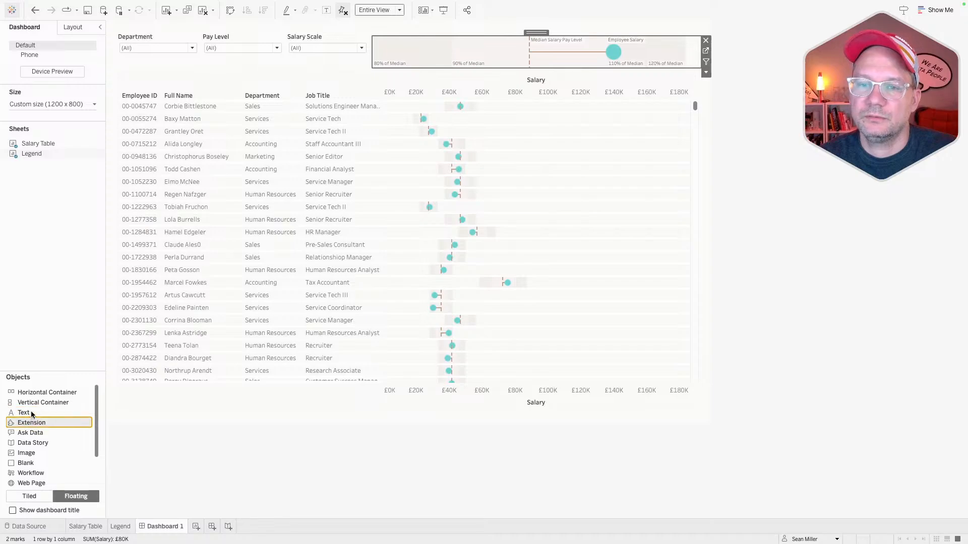
{"action": "left_click_drag", "start_coordinate": [50, 402], "coordinate": [27, 370]}
Step: Dock the Legend in the filter row's horizontal container beside the Salary Scale filter, keeping it fitted to Entire View
{"action": "left_click", "coordinate": [460, 48]}
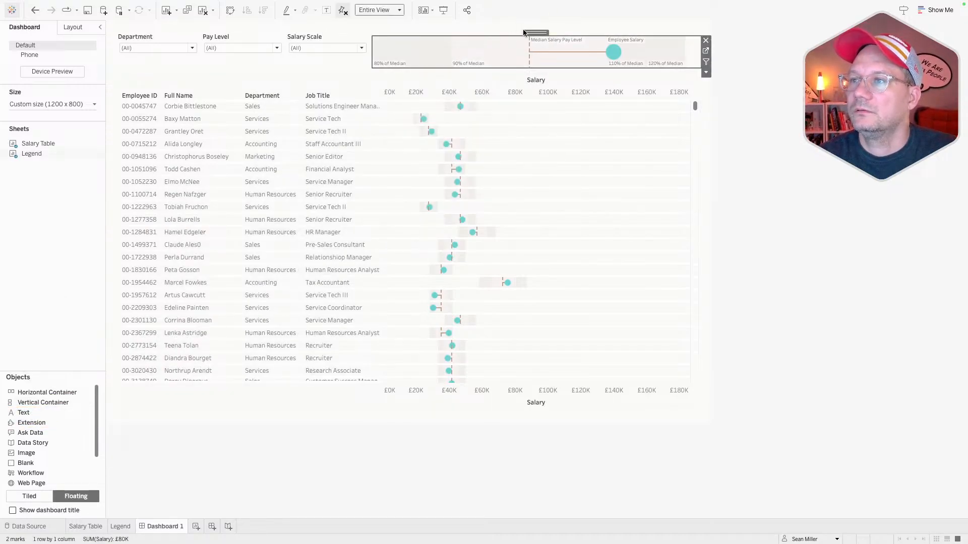
{"action": "left_click_drag", "start_coordinate": [537, 31], "coordinate": [363, 55]}
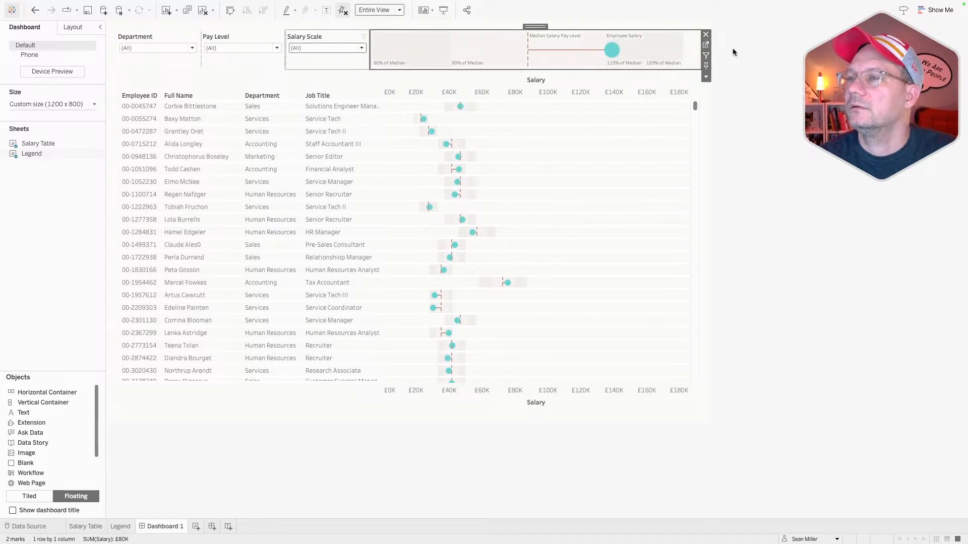
{"action": "left_click", "coordinate": [381, 14]}
{"action": "left_click", "coordinate": [386, 44]}
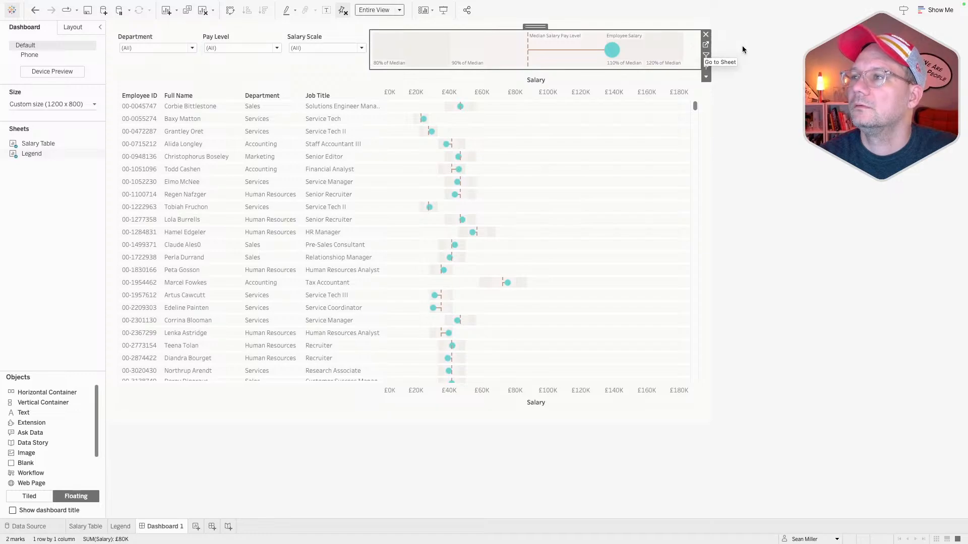
{"action": "left_click", "coordinate": [763, 60]}
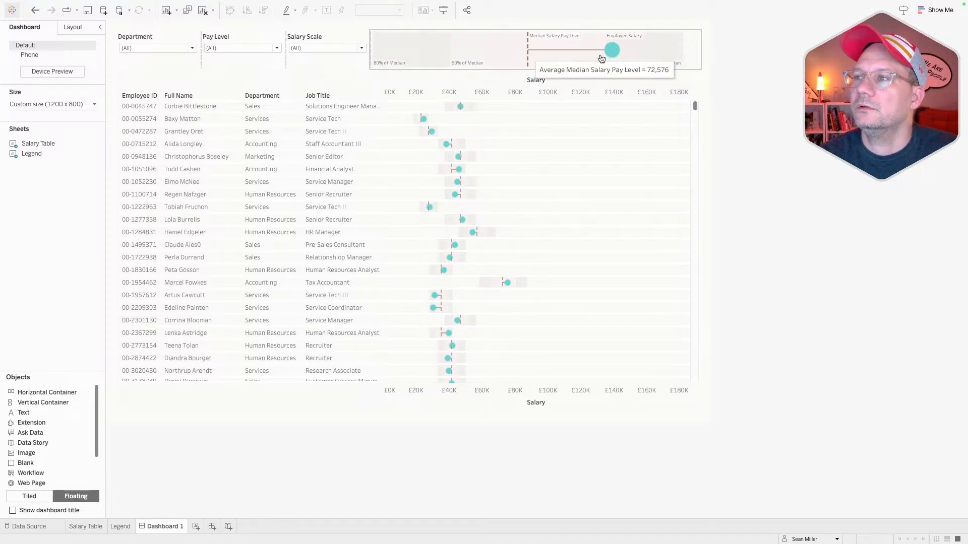
Step: Set the Legend's left inner padding to 100 without applying it to the other sides
{"action": "left_click", "coordinate": [699, 50]}
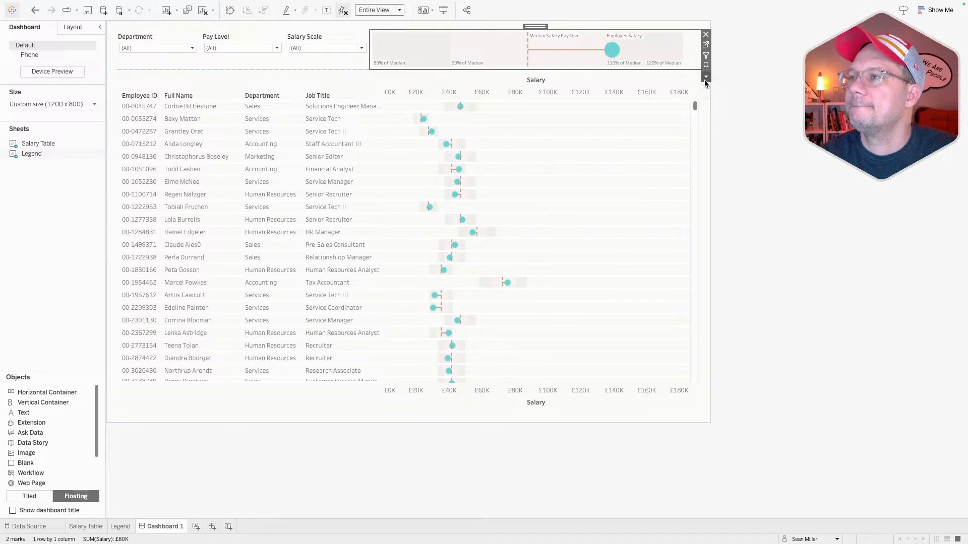
{"action": "left_click", "coordinate": [72, 29]}
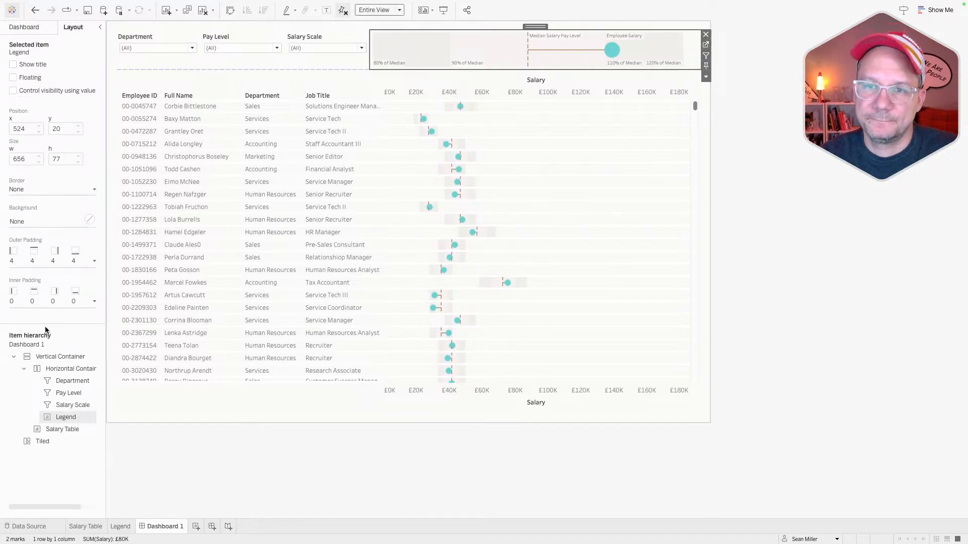
{"action": "left_click", "coordinate": [56, 299]}
{"action": "left_click", "coordinate": [19, 316]}
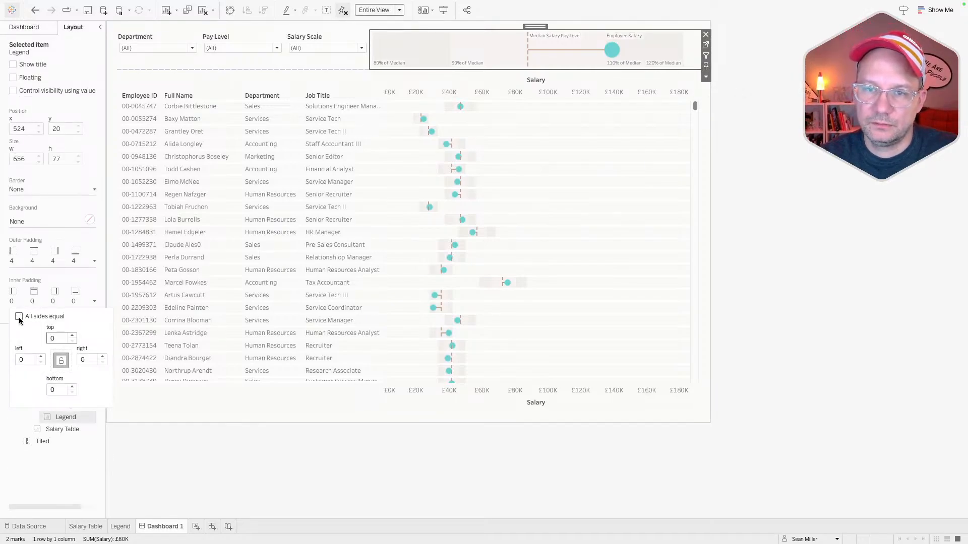
{"action": "left_click", "coordinate": [26, 359]}
{"action": "type", "text": "100"}
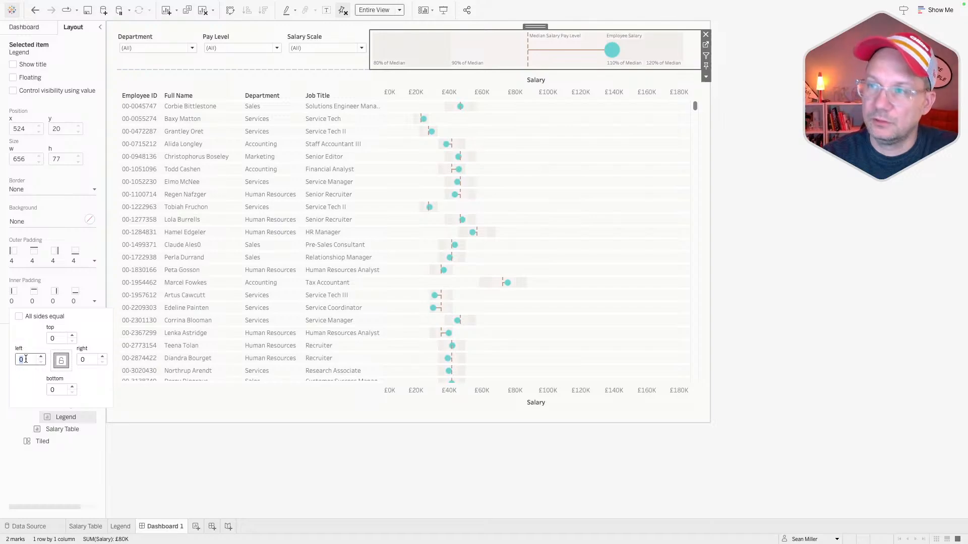
{"action": "key", "text": "Return"}
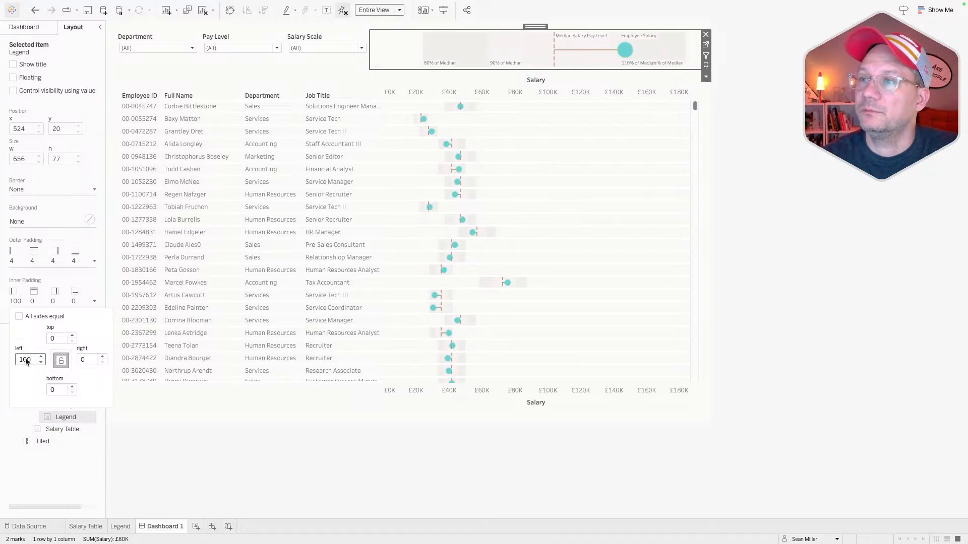
{"action": "left_click", "coordinate": [784, 184]}
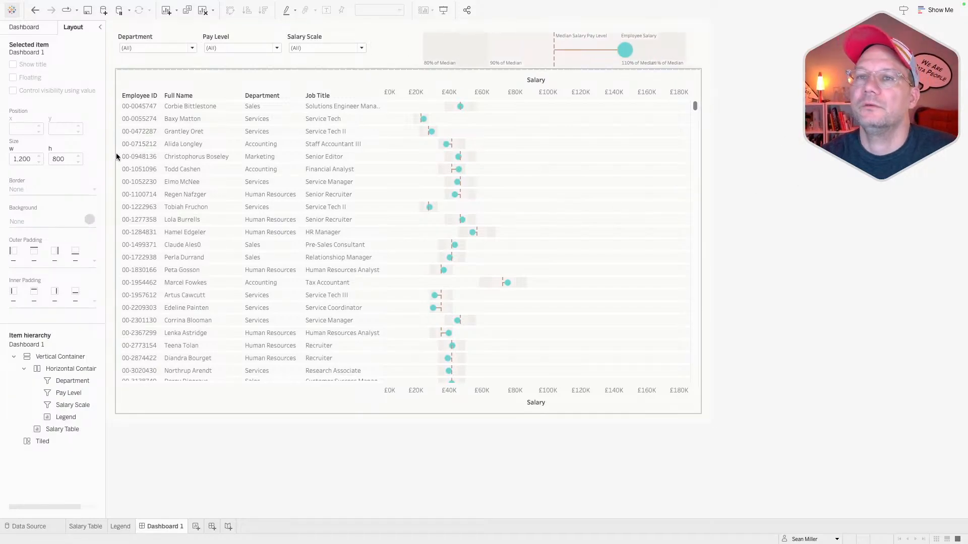
Step: Add a text object above the filters with the reference dashboard's title "Can you compare salaries to the median?"
{"action": "left_click", "coordinate": [26, 27]}
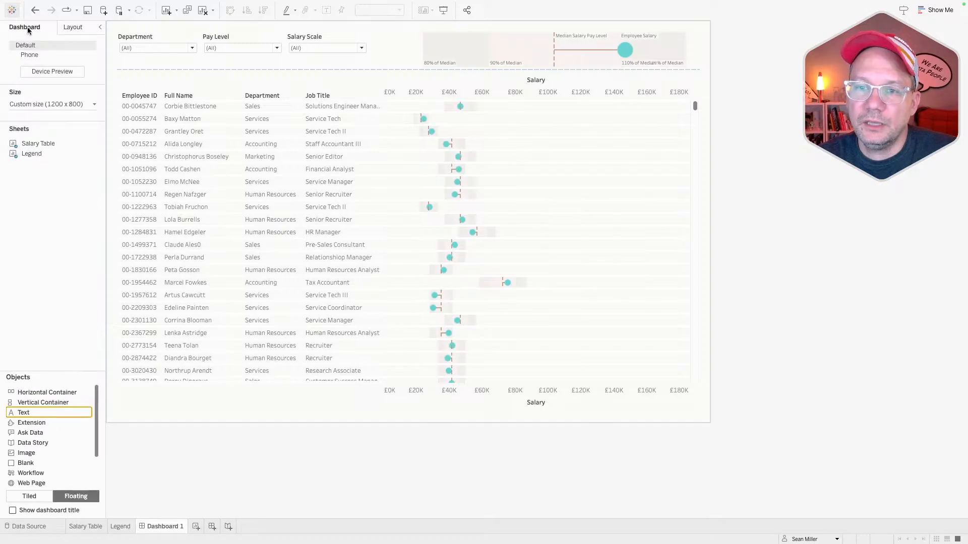
{"action": "left_click_drag", "start_coordinate": [30, 402], "coordinate": [277, 30]}
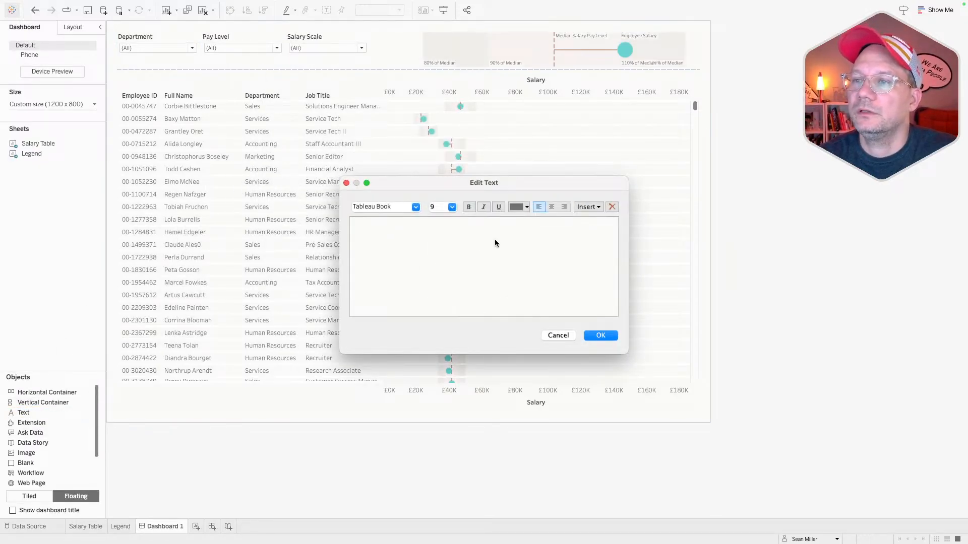
{"action": "key", "text": "super+Tab"}
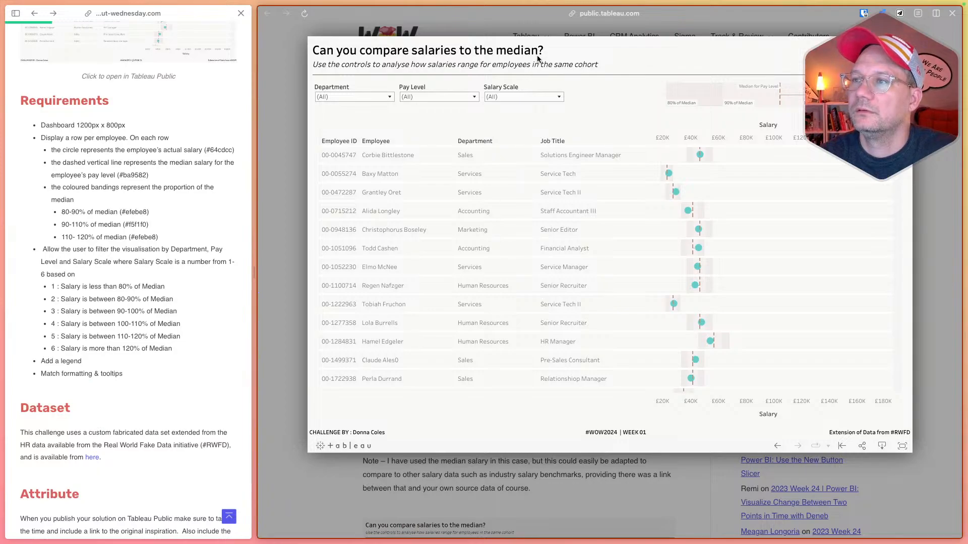
{"action": "key", "text": "super+Tab"}
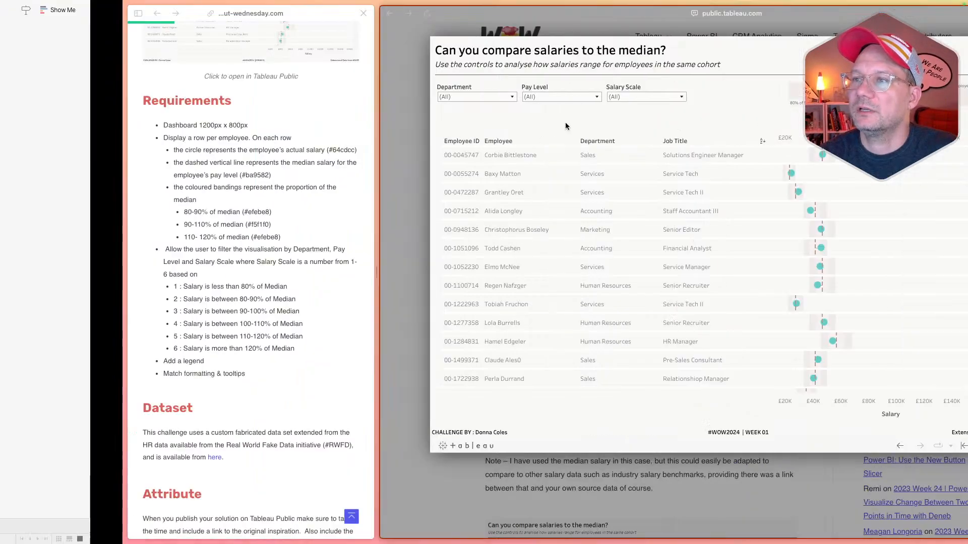
{"action": "type", "text": "Can you Comp"}
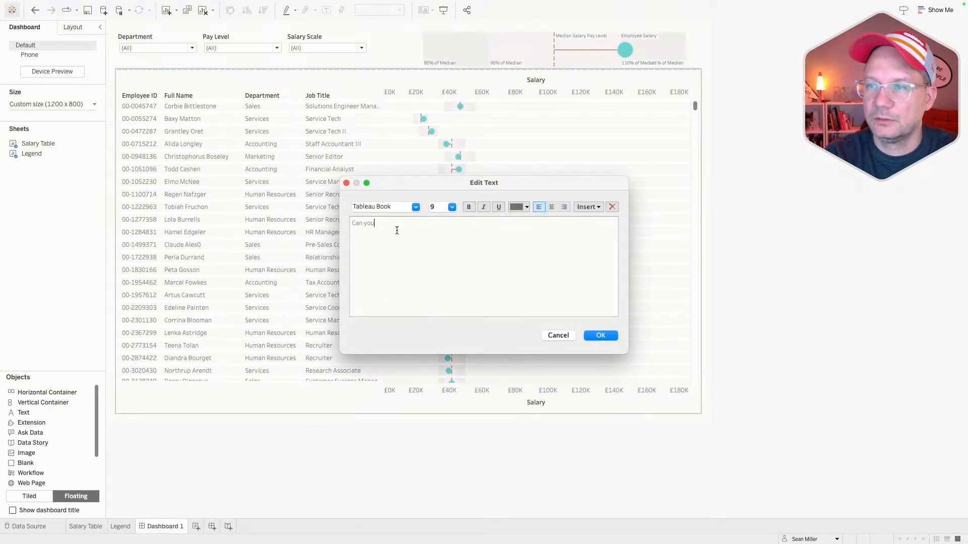
{"action": "key", "text": "BackSpace"}
{"action": "key", "text": "BackSpace"}
{"action": "key", "text": "BackSpace"}
{"action": "key", "text": "BackSpace"}
{"action": "type", "text": "compare salaries to the median?"}
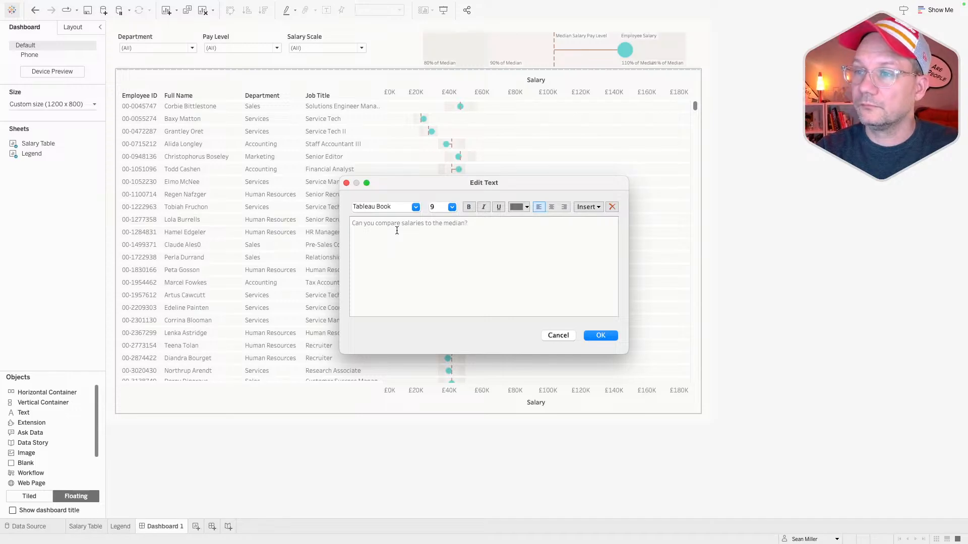
Step: Add the subtitle "Use the controls to analyze how salaries range for employees in the same cohort" on a new line below the title
{"action": "key", "text": "ctrl+Right"}
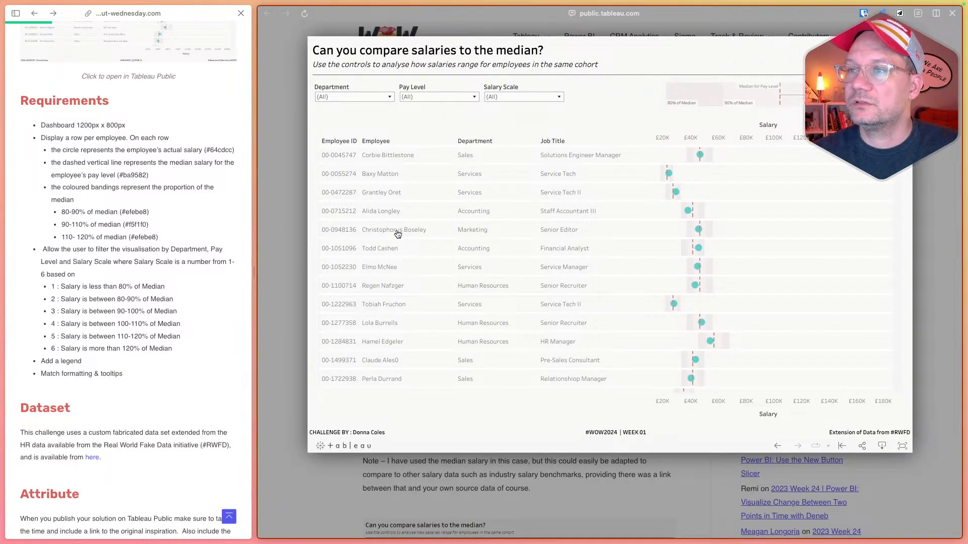
{"action": "key", "text": "ctrl+Left"}
{"action": "type", "text": "Use"}
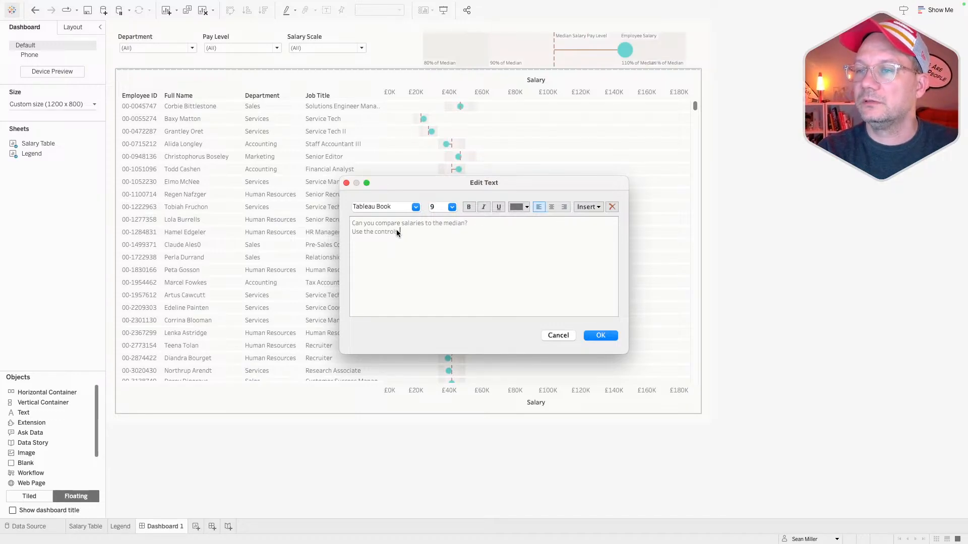
{"action": "key", "text": "ctrl+Right"}
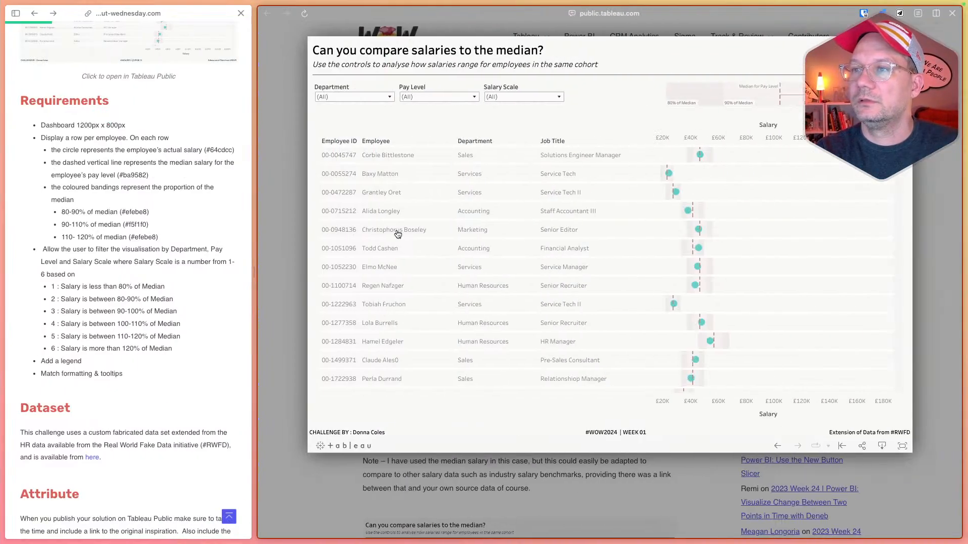
{"action": "key", "text": "ctrl+Left"}
{"action": "type", "text": "the controls to analyz"}
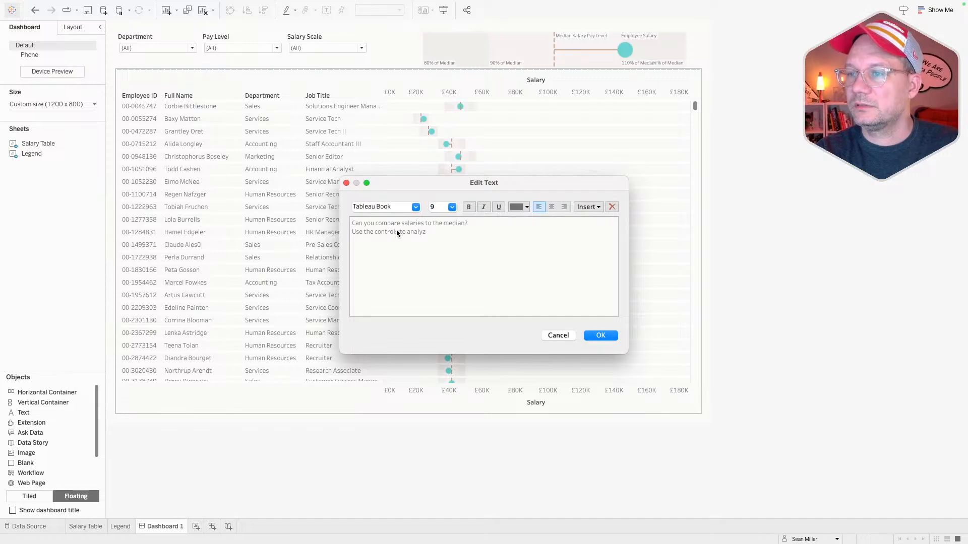
{"action": "type", "text": "e how sal"}
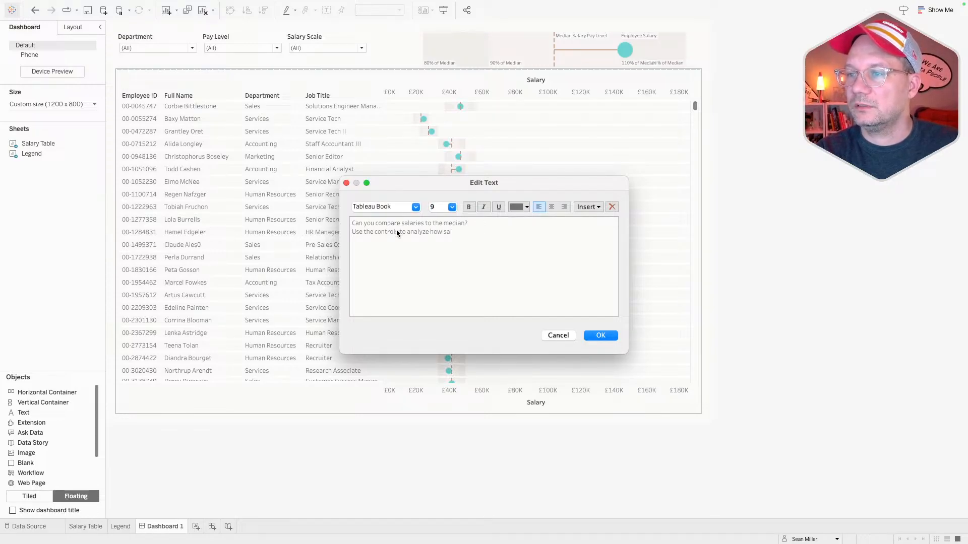
{"action": "type", "text": "aries"}
{"action": "key", "text": "ctrl+Right"}
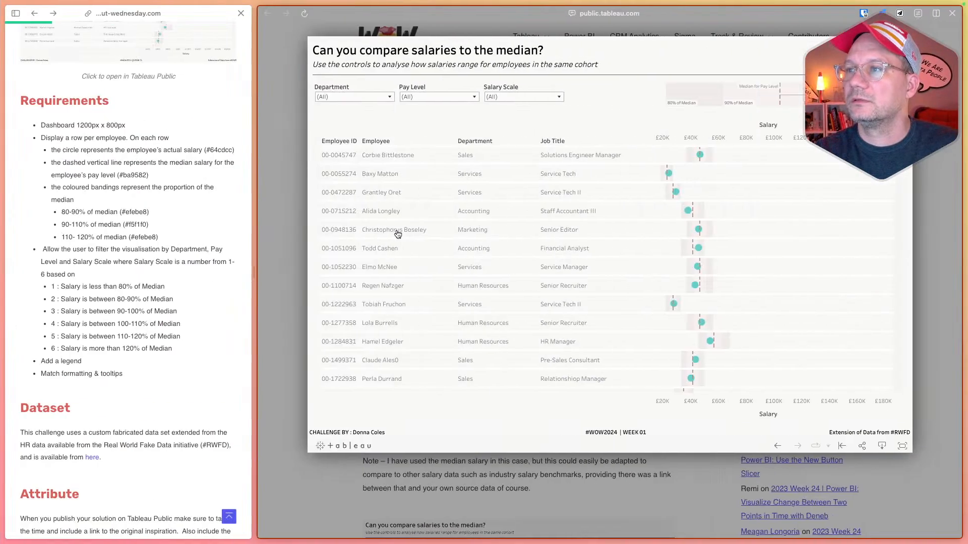
{"action": "key", "text": "ctrl+Left"}
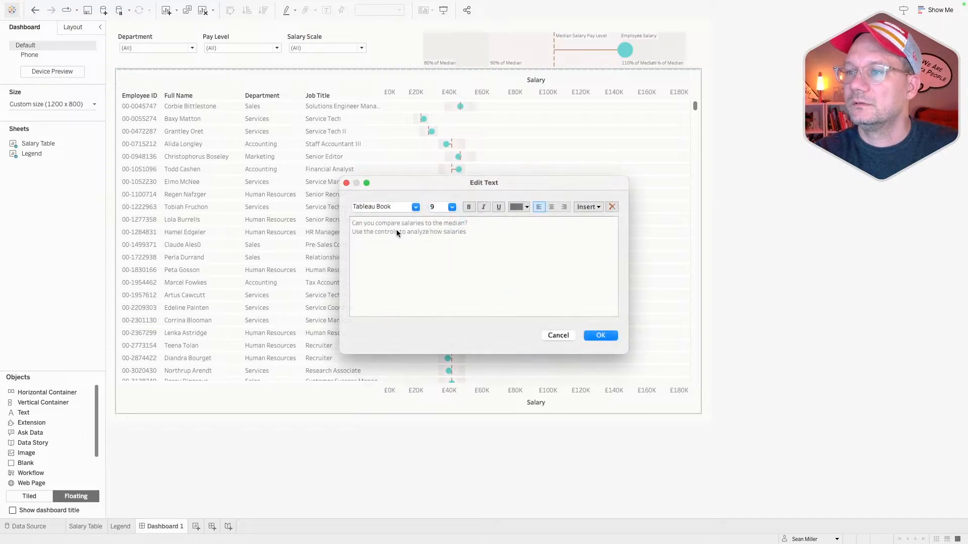
{"action": "type", "text": "range for"}
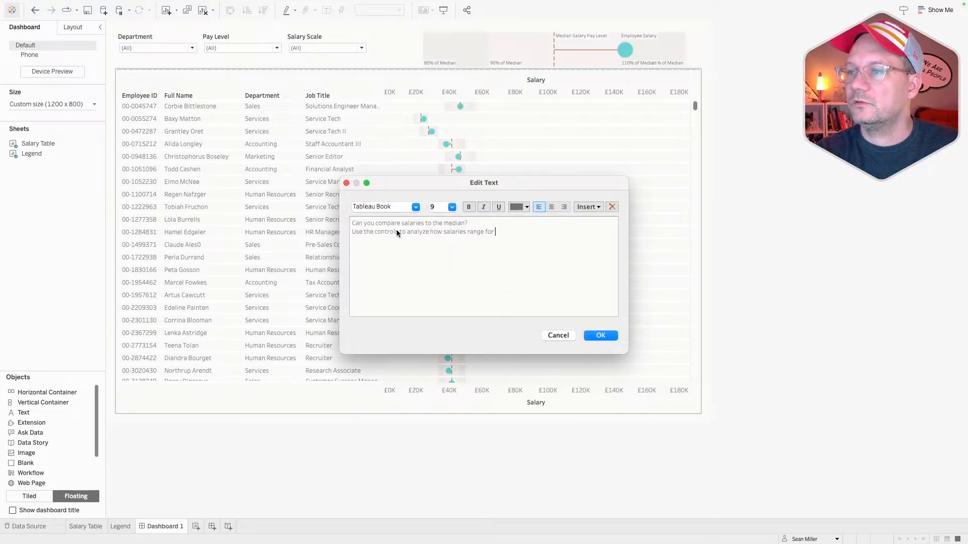
{"action": "key", "text": "ctrl+Right"}
{"action": "key", "text": "ctrl+Left"}
{"action": "type", "text": "r employ"}
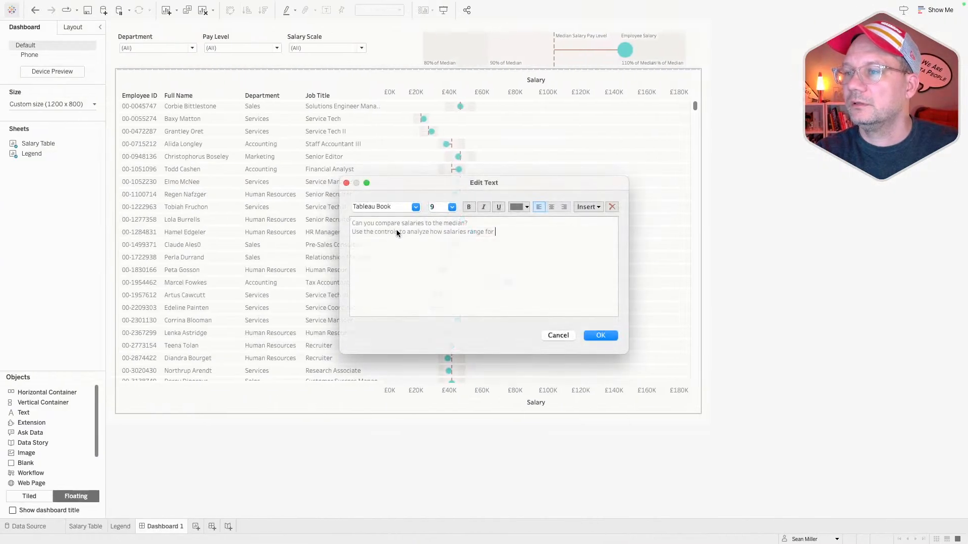
{"action": "type", "text": "ees in the same coh"}
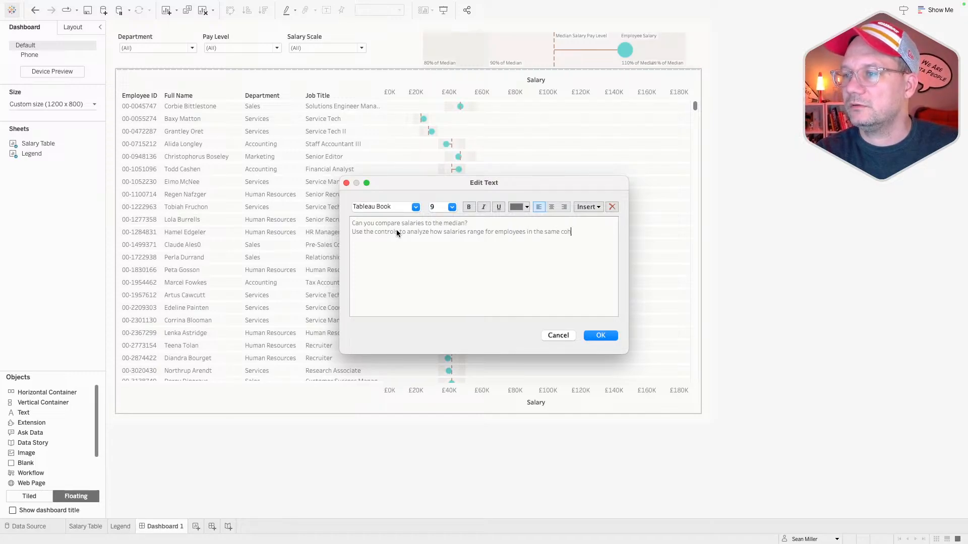
{"action": "type", "text": "ort"}
Step: Italicize the subtitle line and set the text colour of both the title and subtitle to black
{"action": "triple_click", "coordinate": [396, 231]}
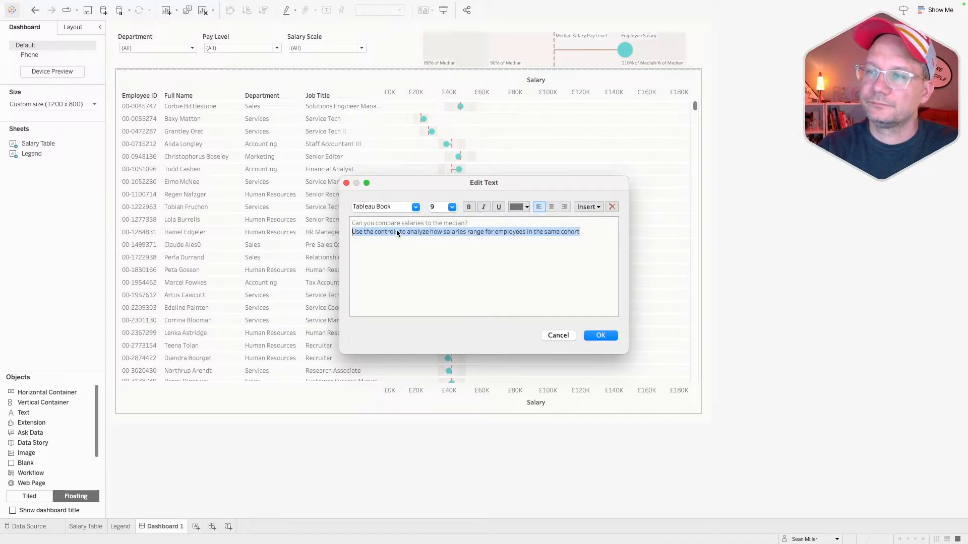
{"action": "left_click", "coordinate": [483, 207]}
{"action": "left_click", "coordinate": [478, 222]}
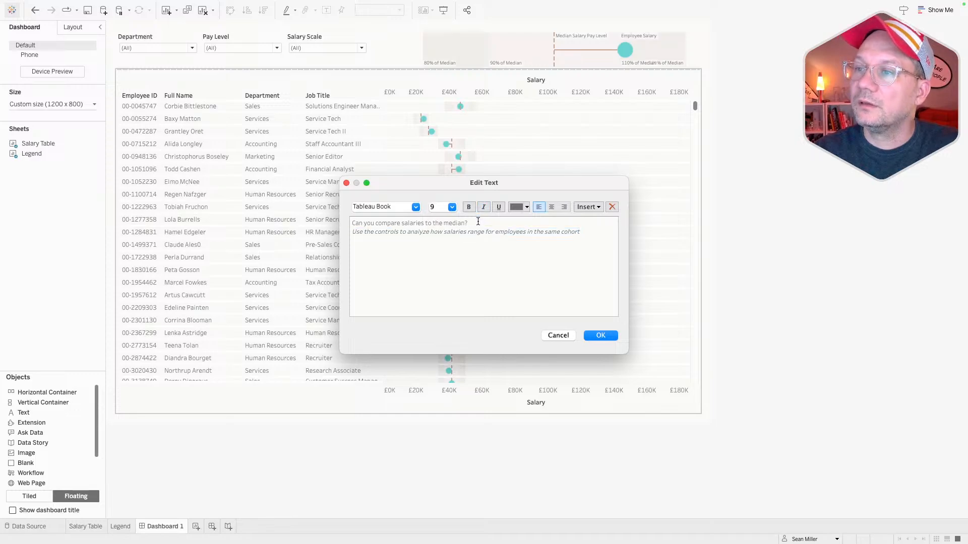
{"action": "left_click_drag", "start_coordinate": [587, 232], "coordinate": [332, 210]}
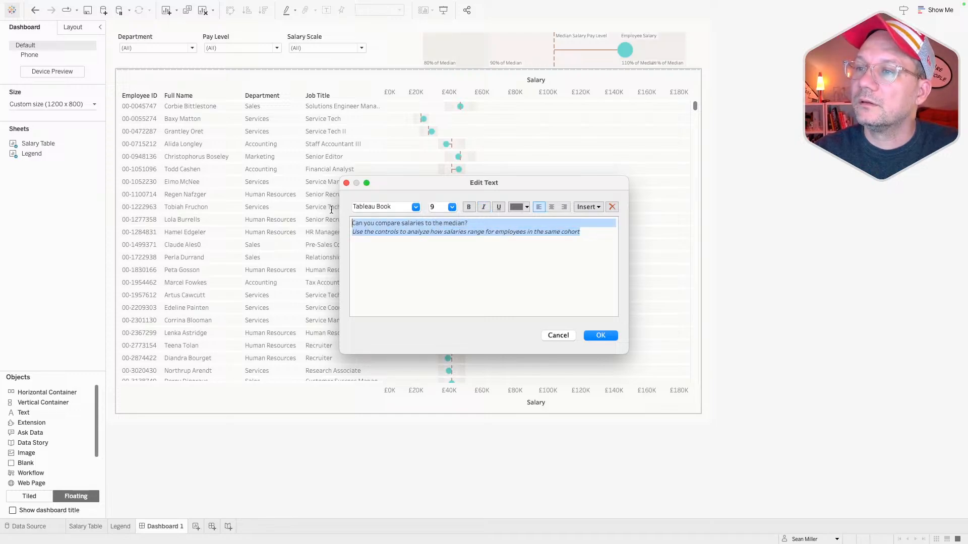
{"action": "left_click", "coordinate": [527, 207]}
{"action": "left_click", "coordinate": [518, 219]}
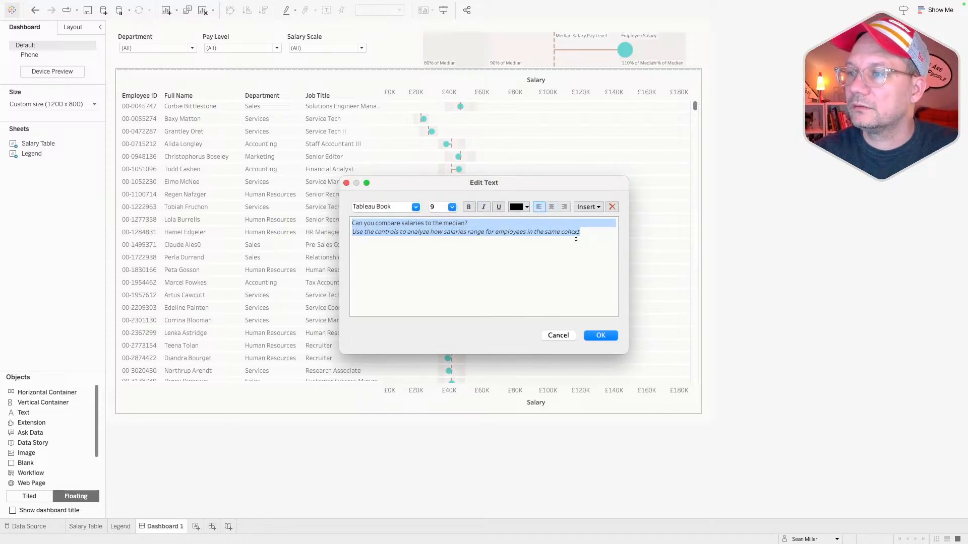
{"action": "left_click", "coordinate": [576, 238]}
Step: Format the title line "Can you compare salaries to the median?" in Tableau Semibold at size 18
{"action": "left_click_drag", "start_coordinate": [489, 226], "coordinate": [332, 233]}
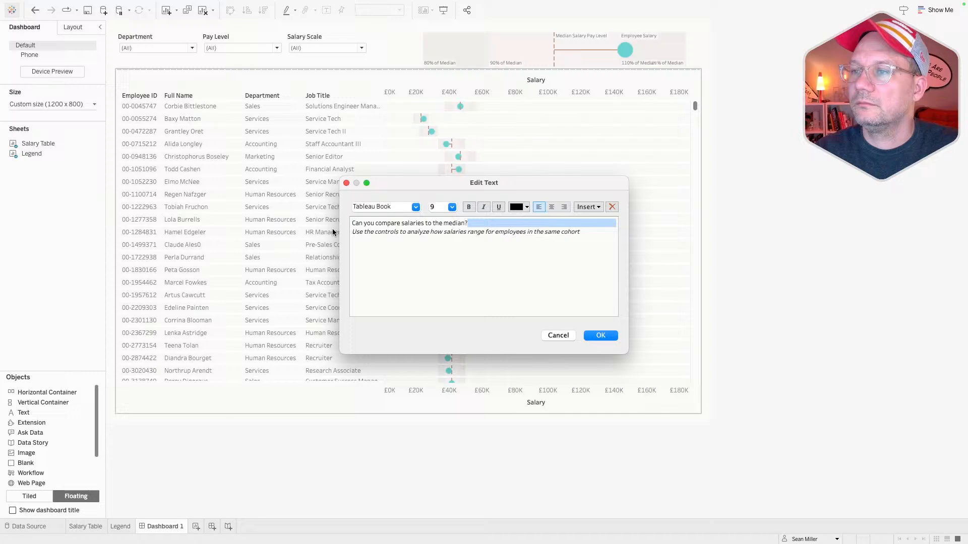
{"action": "left_click", "coordinate": [474, 219]}
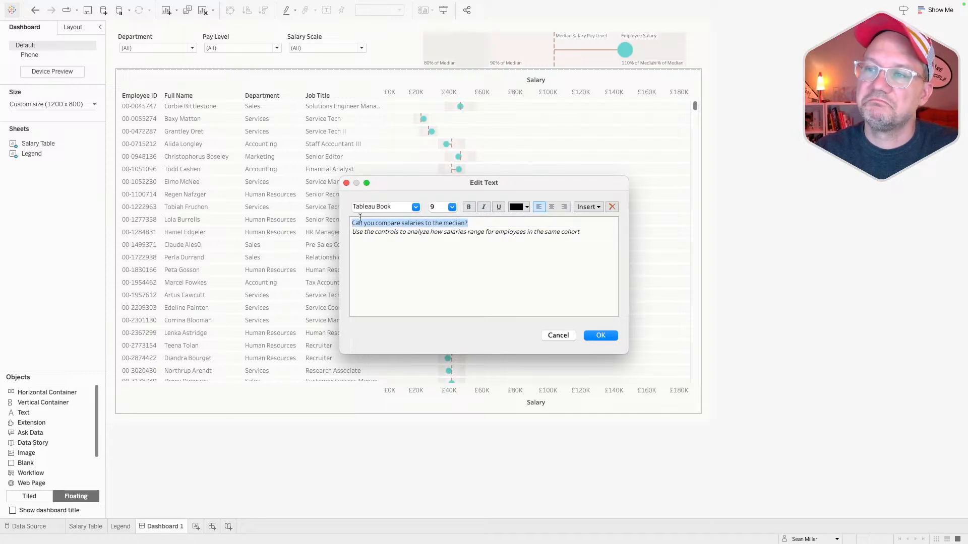
{"action": "left_click", "coordinate": [408, 205]}
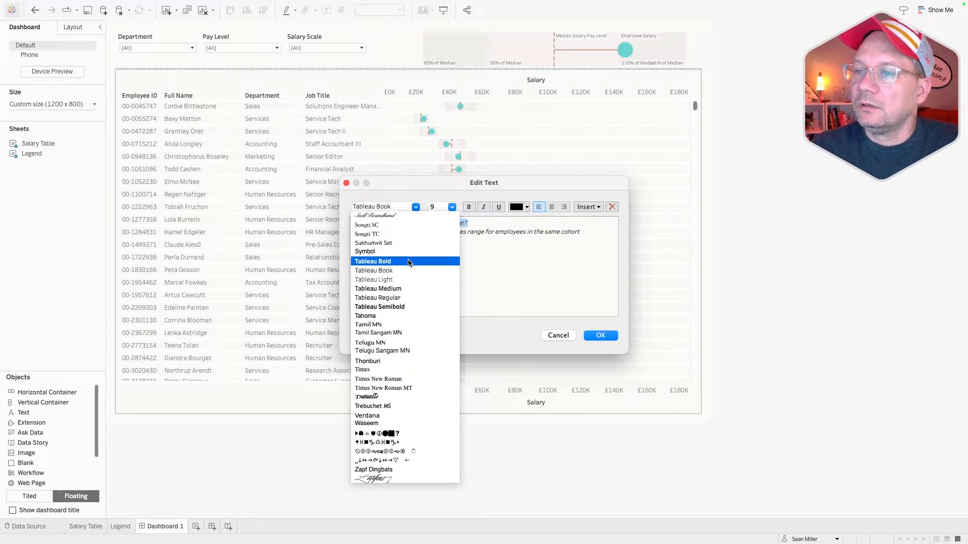
{"action": "left_click", "coordinate": [403, 307]}
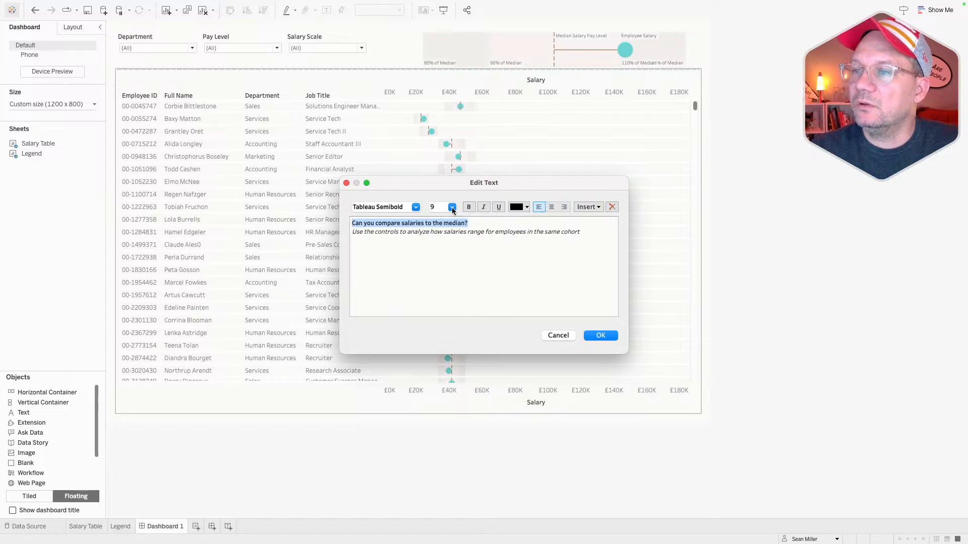
{"action": "left_click", "coordinate": [452, 207]}
{"action": "left_click", "coordinate": [445, 255]}
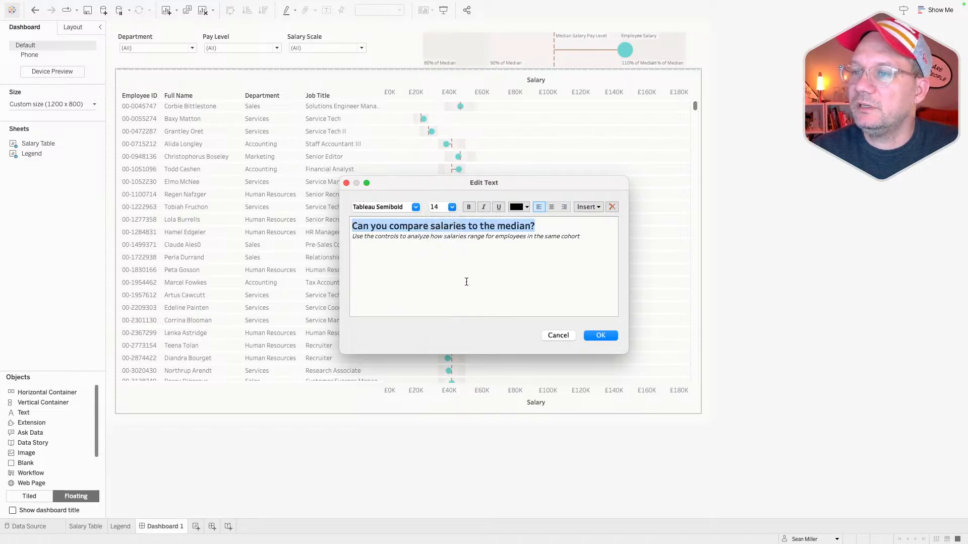
{"action": "left_click", "coordinate": [452, 206]}
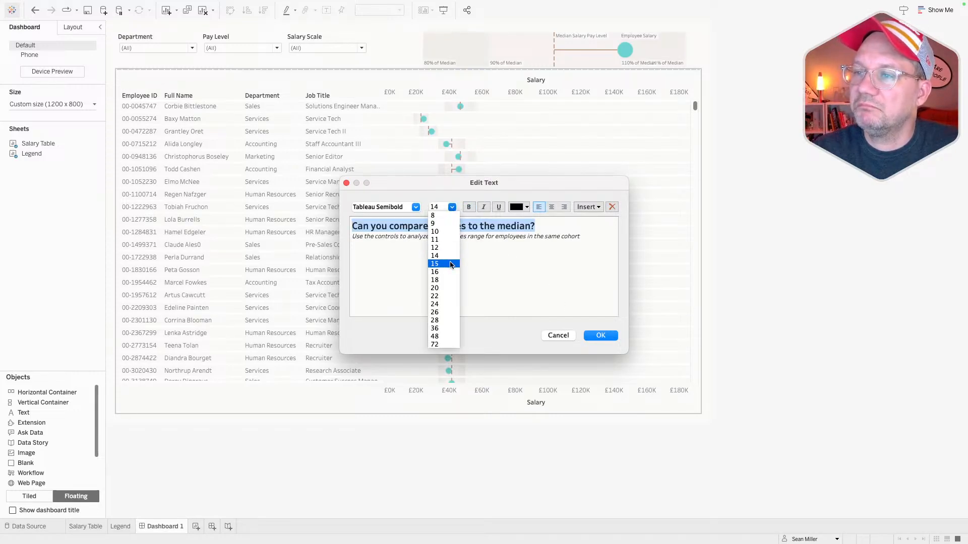
{"action": "left_click", "coordinate": [446, 278]}
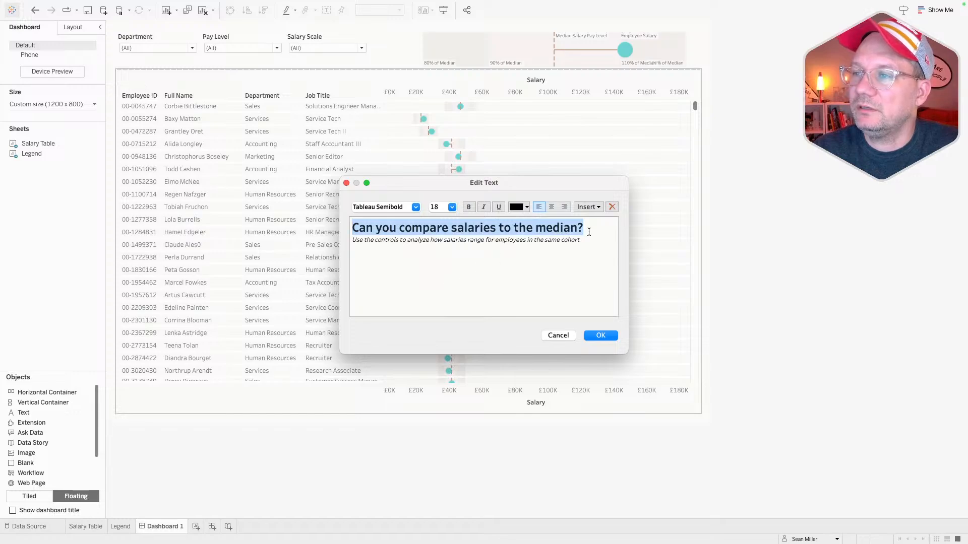
Step: Set the italic subtitle line to size 12 and apply the text object's changes
{"action": "left_click_drag", "start_coordinate": [589, 239], "coordinate": [335, 239]}
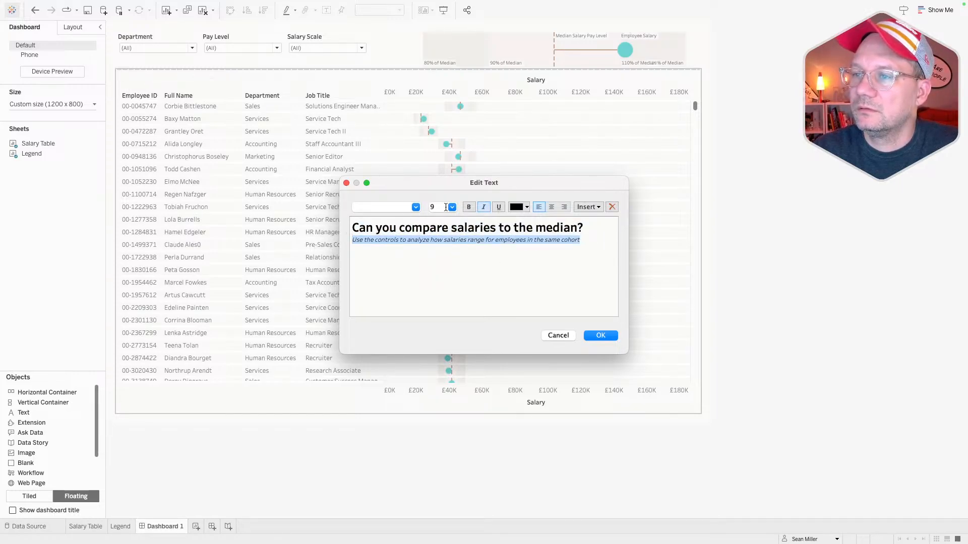
{"action": "left_click", "coordinate": [452, 206]}
{"action": "left_click", "coordinate": [452, 246]}
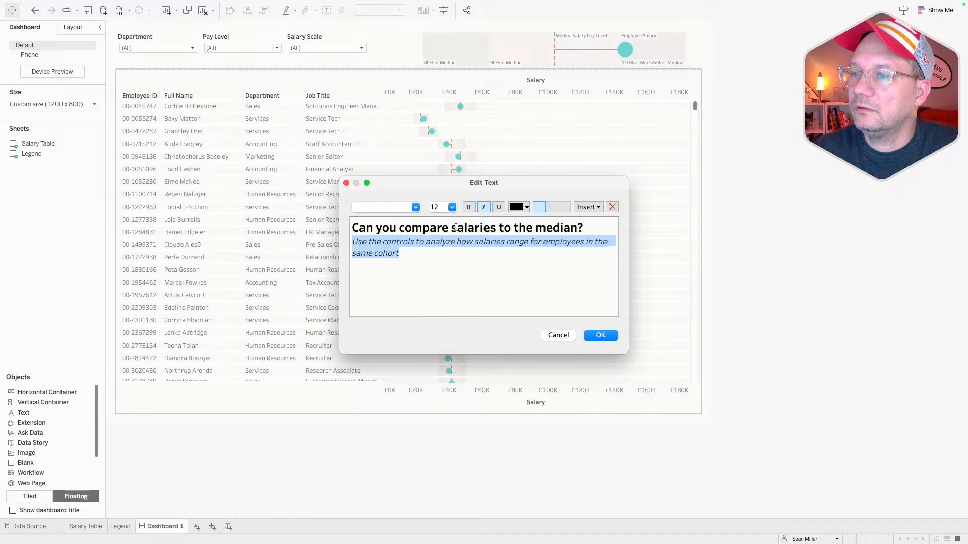
{"action": "left_click", "coordinate": [599, 334]}
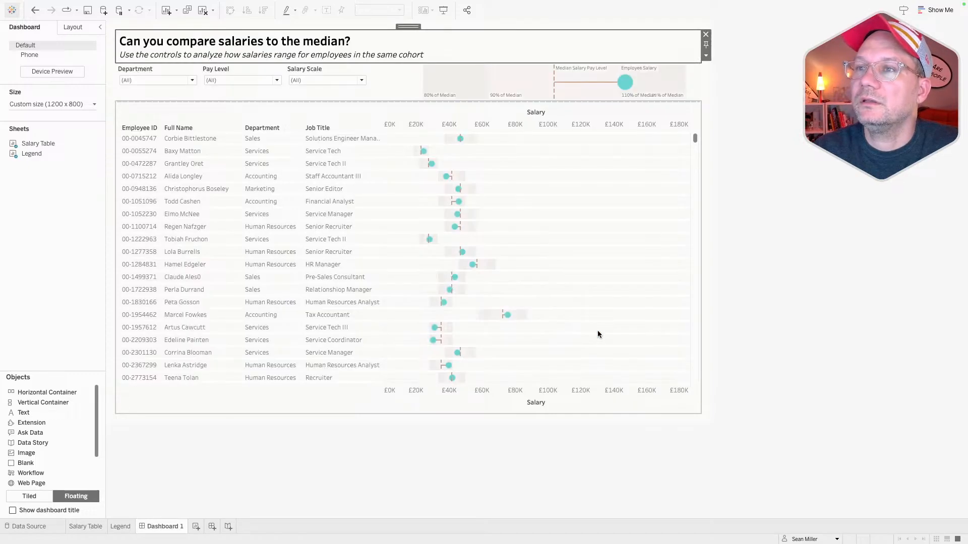
Step: Check the reference dashboard's header and insert a Blank object between the title text and the filter row
{"action": "left_click", "coordinate": [73, 28]}
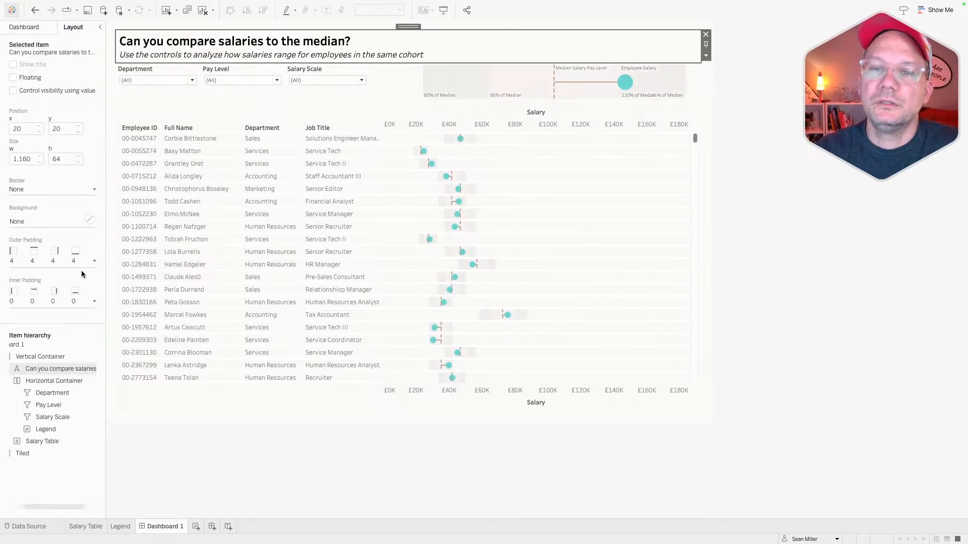
{"action": "key", "text": "ctrl+Right"}
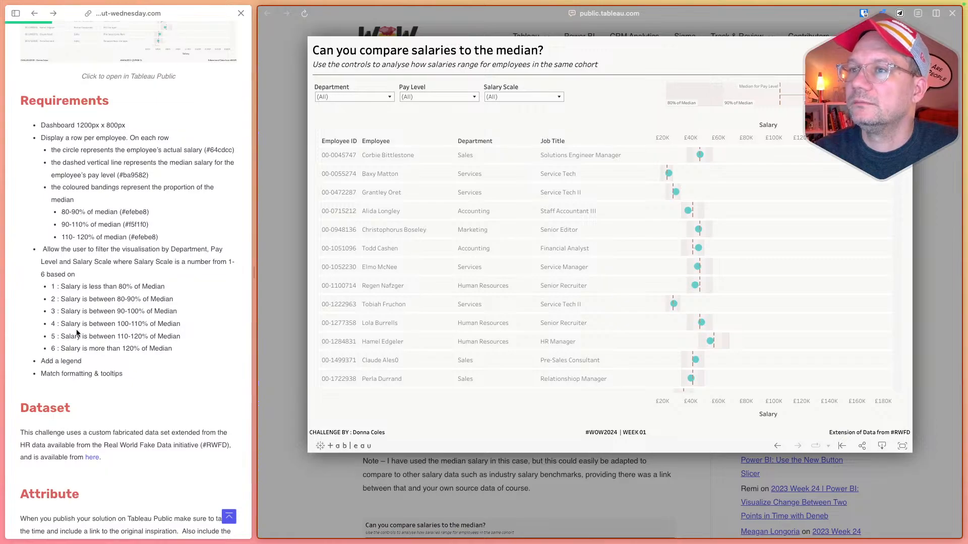
{"action": "key", "text": "ctrl+Left"}
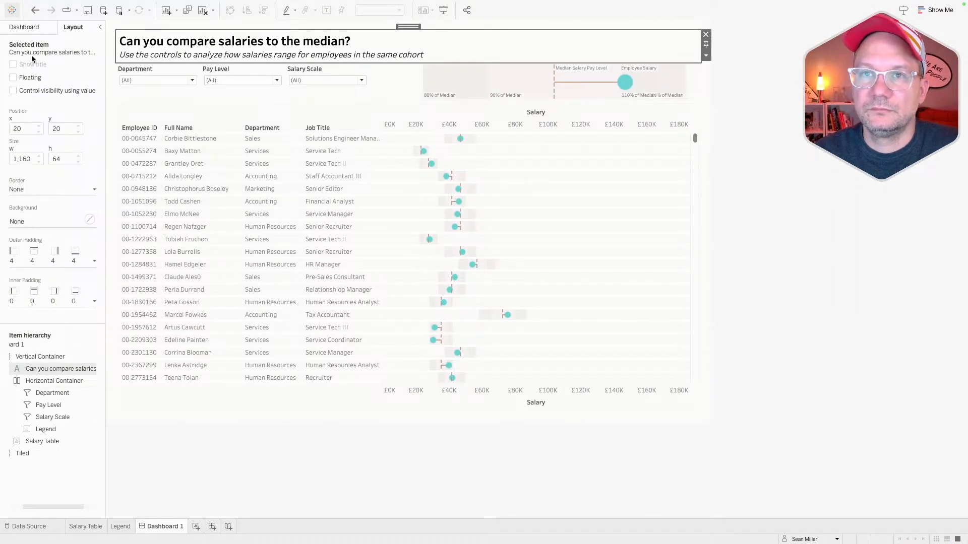
{"action": "left_click", "coordinate": [31, 29]}
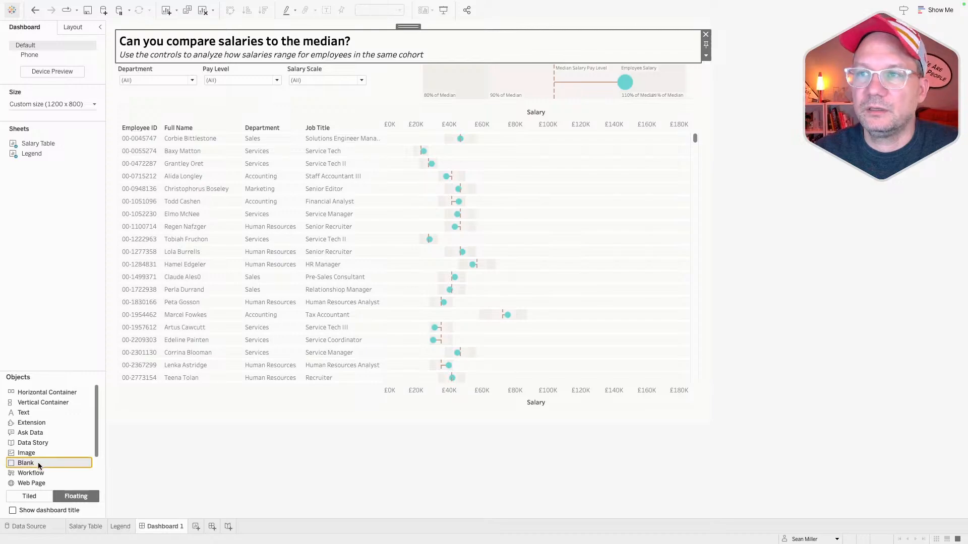
{"action": "left_click_drag", "start_coordinate": [38, 462], "coordinate": [331, 59]}
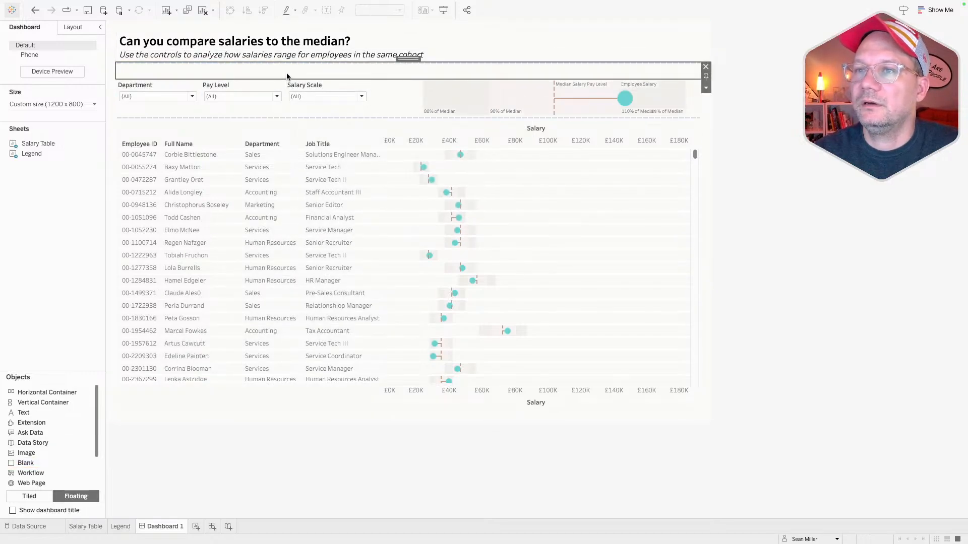
Step: Give the Blank object below the title a solid line border
{"action": "left_click", "coordinate": [74, 28]}
{"action": "left_click", "coordinate": [69, 264]}
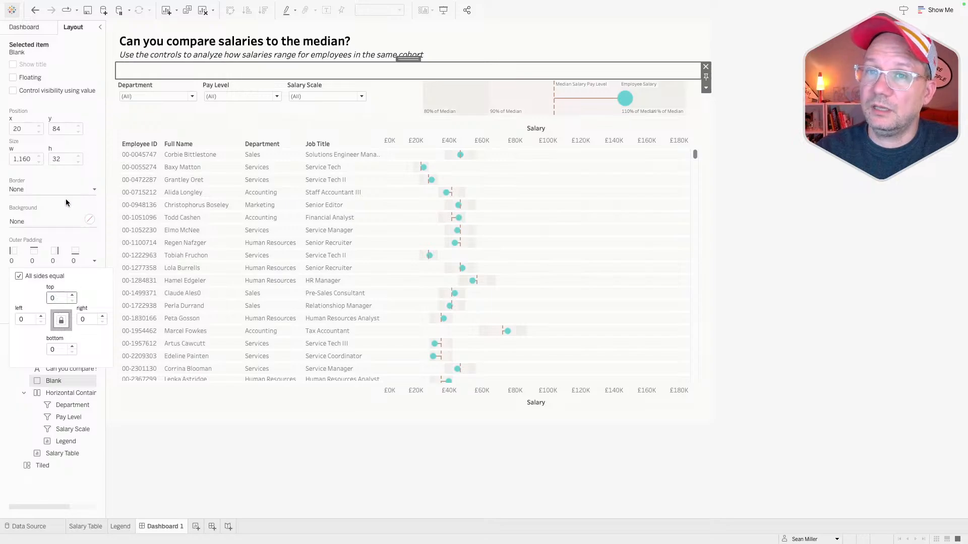
{"action": "left_click", "coordinate": [53, 190]}
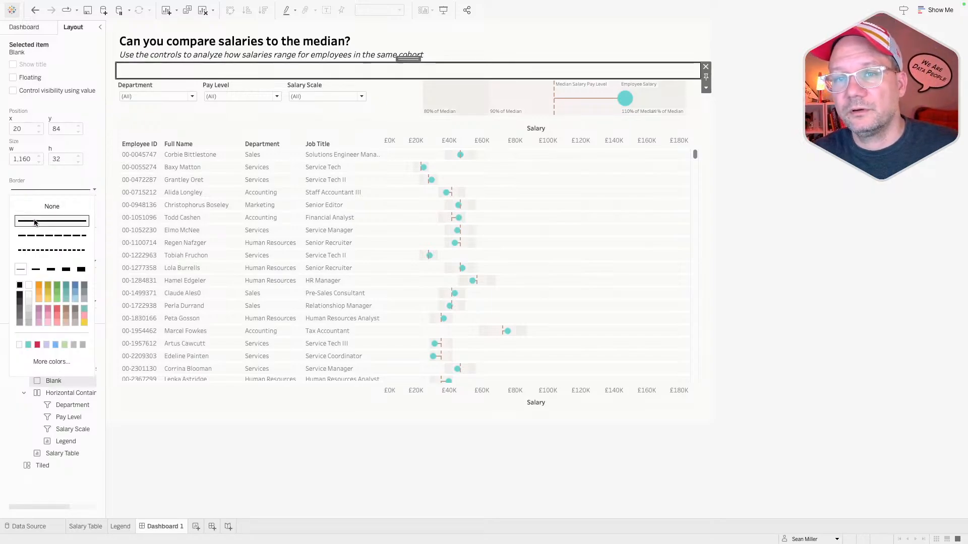
Step: Set the Blank object's height to 1 so it forms a thin divider line, and deselect it for comparison with the reference
{"action": "left_click", "coordinate": [706, 88]}
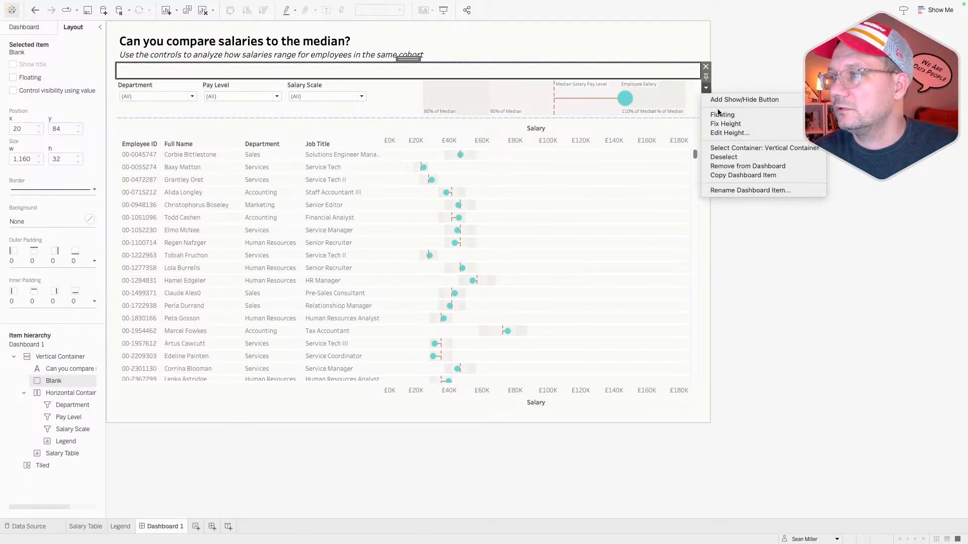
{"action": "left_click", "coordinate": [721, 133]}
{"action": "type", "text": "1"}
{"action": "key", "text": "Return"}
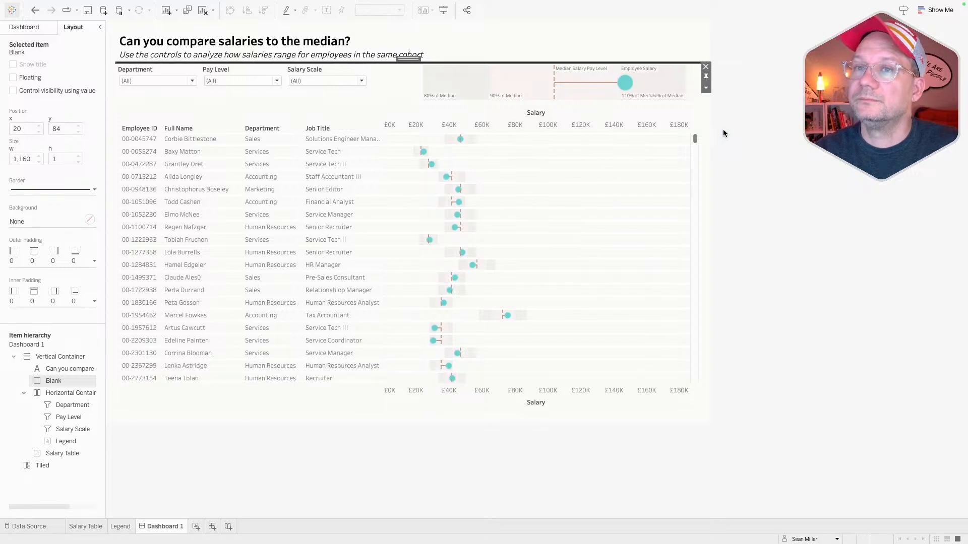
{"action": "left_click", "coordinate": [722, 129]}
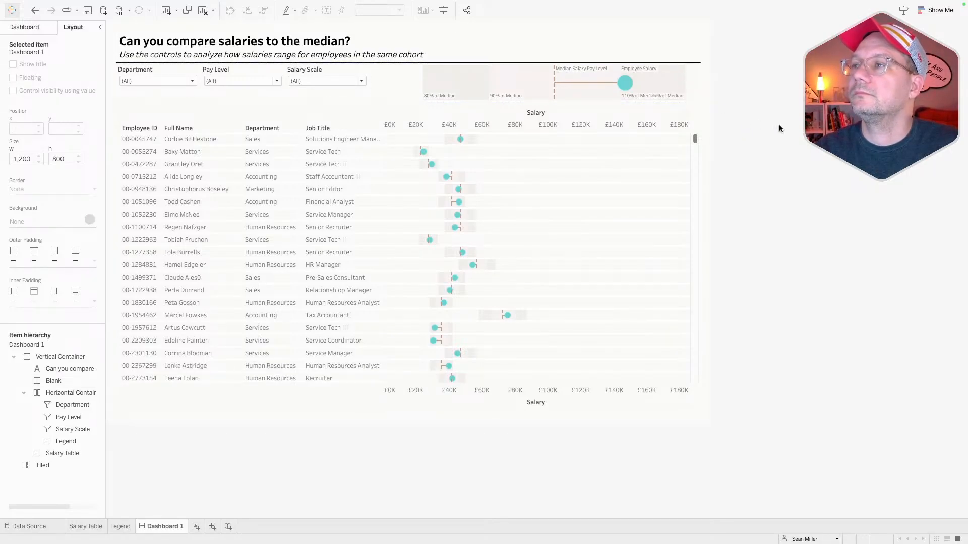
{"action": "key", "text": "ctrl+Right"}
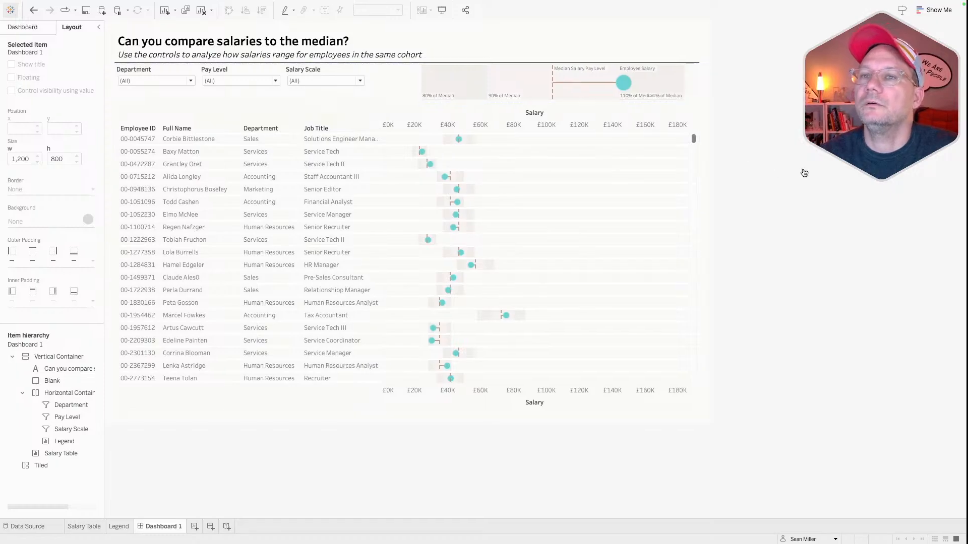
Step: Set the top outer padding of the horizontal container holding the filters and Legend to 10
{"action": "key", "text": "ctrl+Left"}
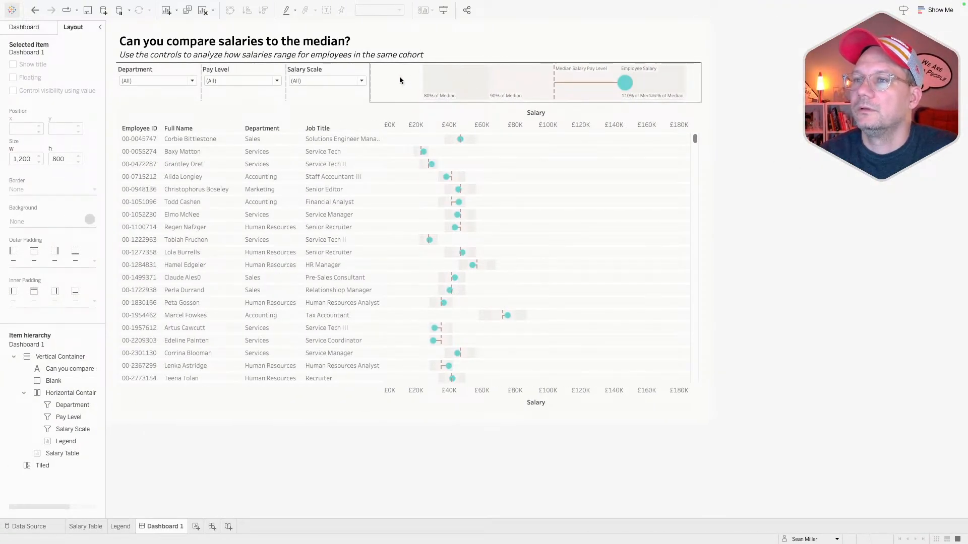
{"action": "left_click", "coordinate": [330, 100]}
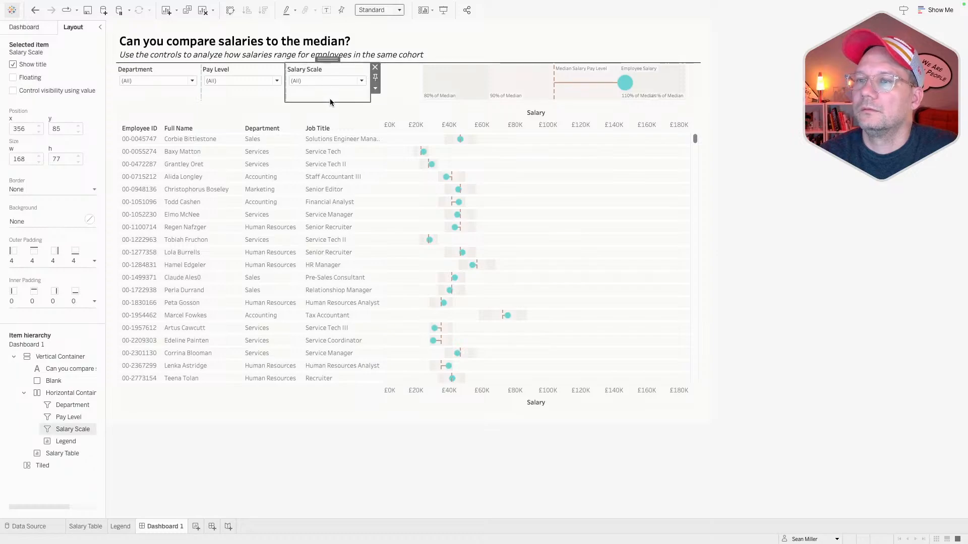
{"action": "double_click", "coordinate": [328, 59]}
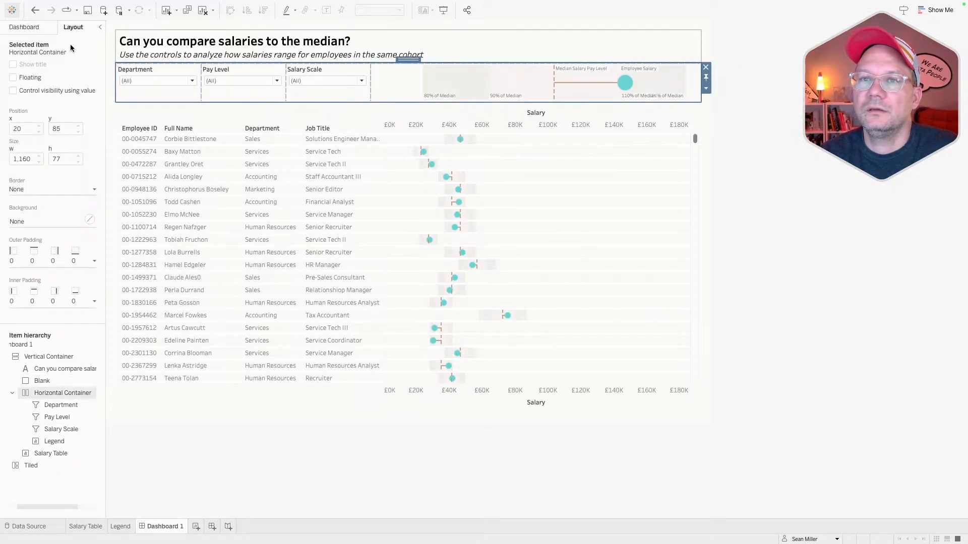
{"action": "left_click", "coordinate": [43, 262]}
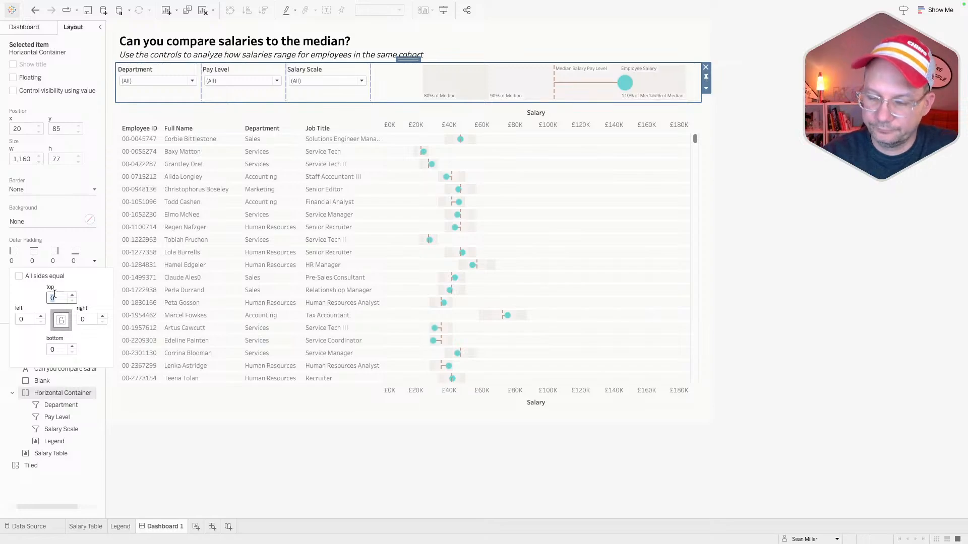
{"action": "type", "text": "10"}
{"action": "key", "text": "Return"}
{"action": "left_click", "coordinate": [504, 54]}
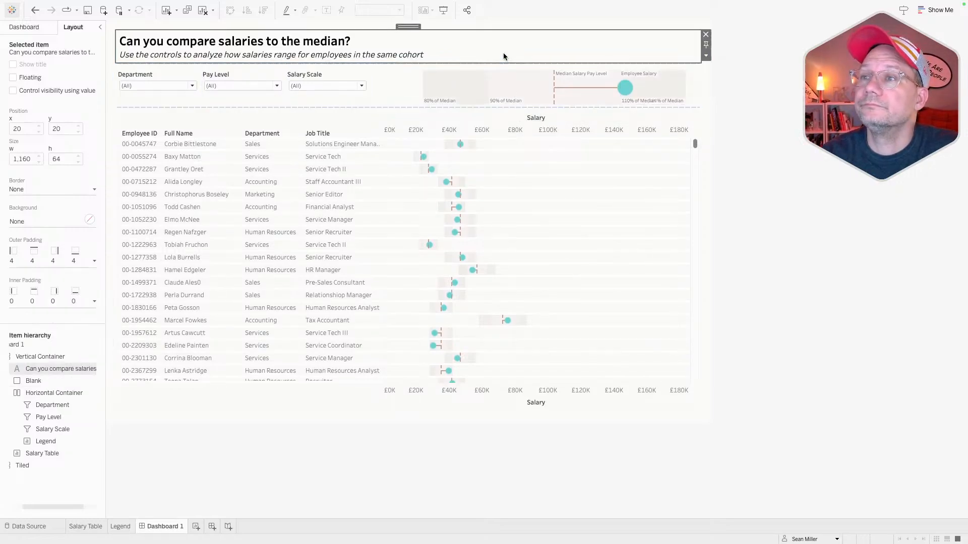
{"action": "left_click", "coordinate": [37, 262]}
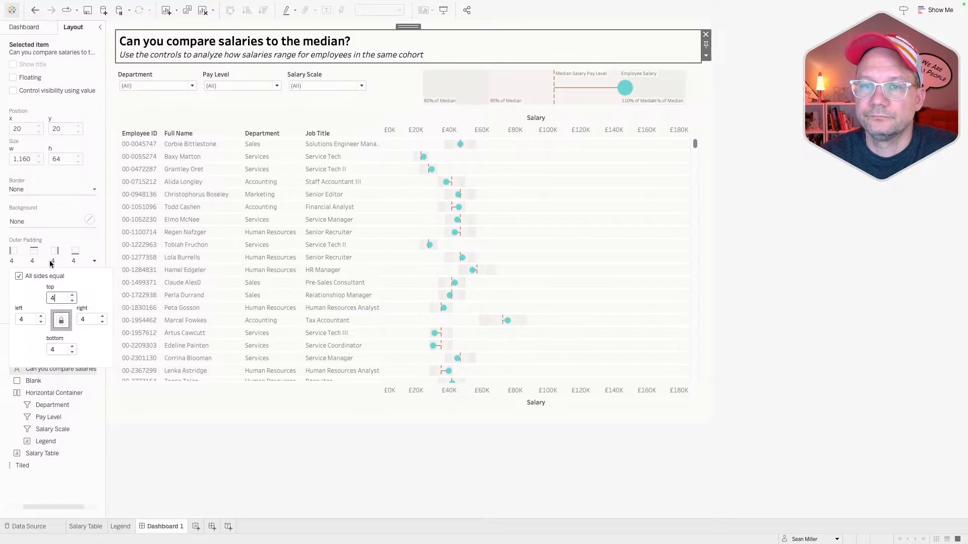
{"action": "left_click", "coordinate": [51, 262]}
Step: Give the Blank divider line a top outer padding of 10 only, and check the salary mark tooltips in the Salary Table
{"action": "left_click", "coordinate": [41, 382]}
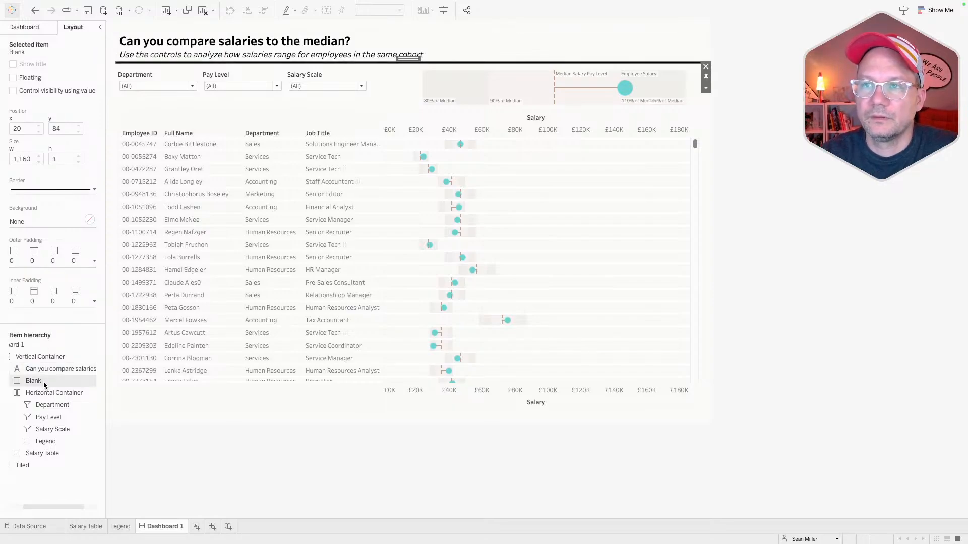
{"action": "left_click", "coordinate": [39, 261]}
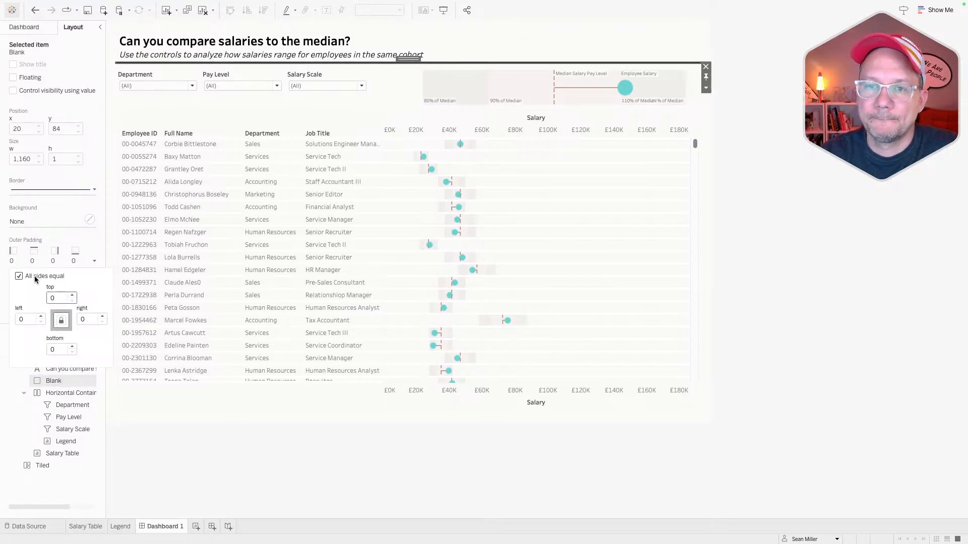
{"action": "left_click", "coordinate": [54, 298]}
{"action": "type", "text": "10"}
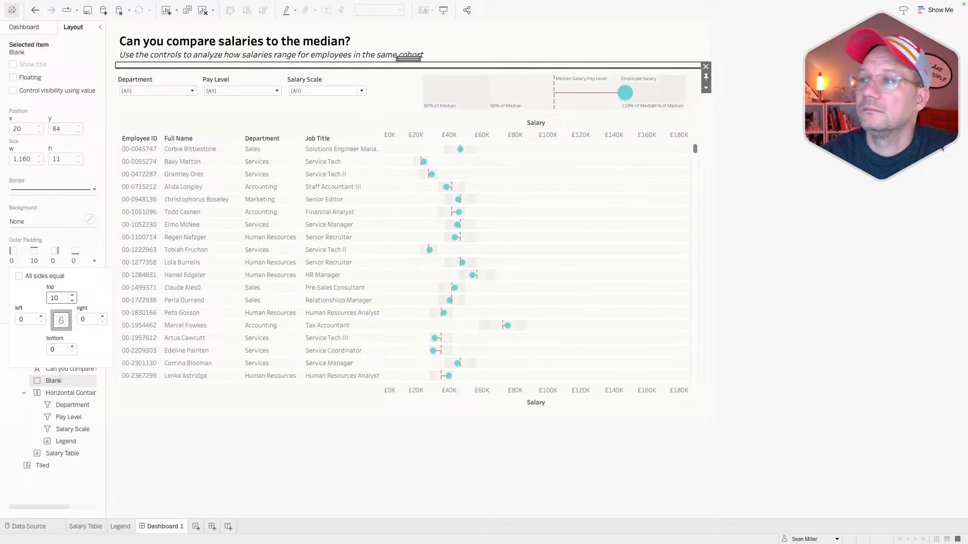
{"action": "left_click", "coordinate": [773, 147]}
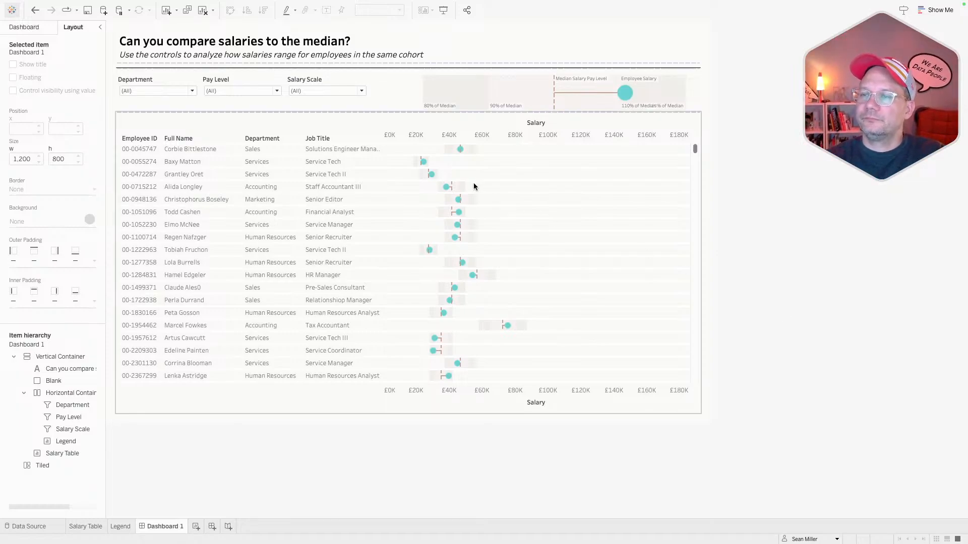
{"action": "mouse_move", "coordinate": [463, 153]}
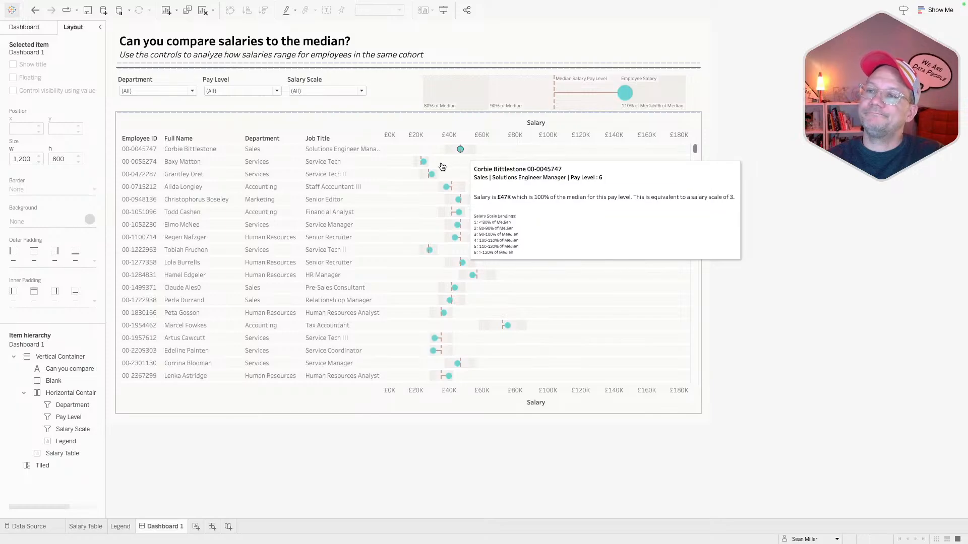
{"action": "mouse_move", "coordinate": [423, 165]}
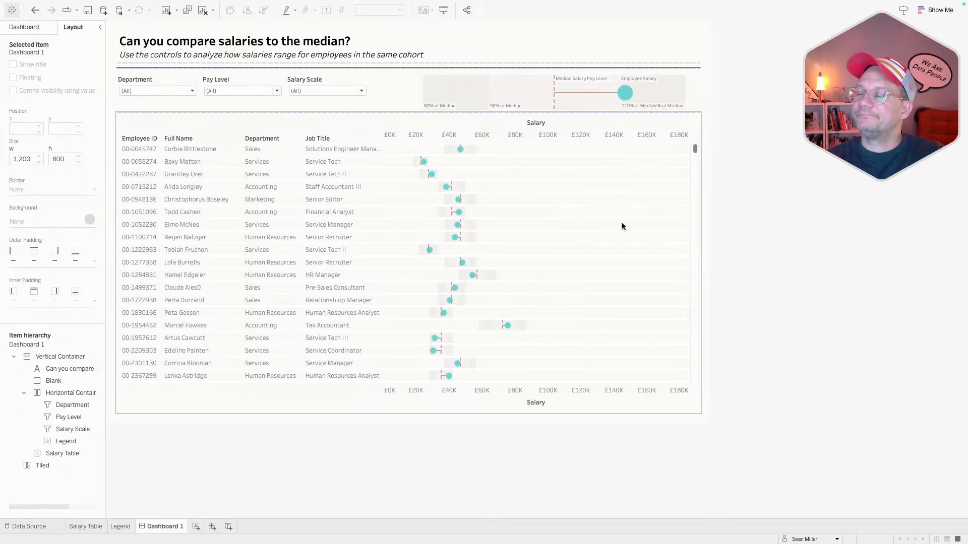